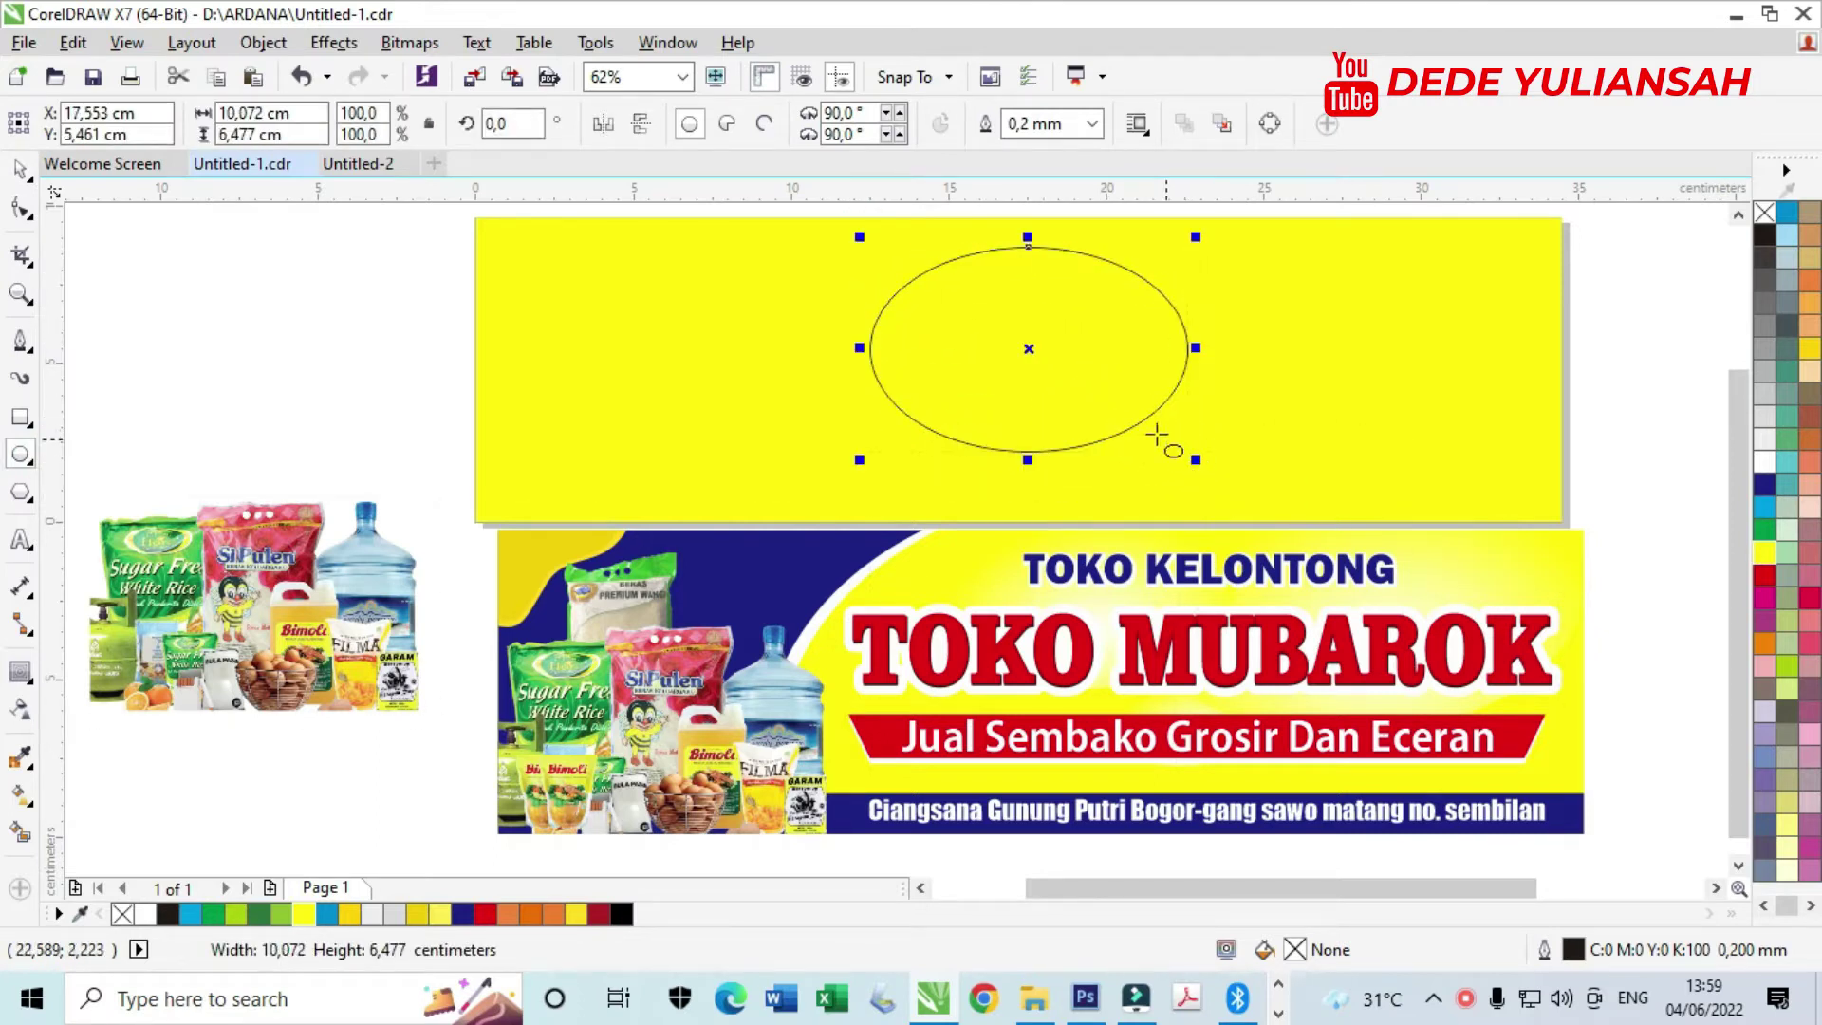
- Give the ellipse an elliptical fountain fill fading from a white centre to yellow, extending the gradient slightly past its lower edge
{"action": "left_click", "coordinate": [19, 169]}
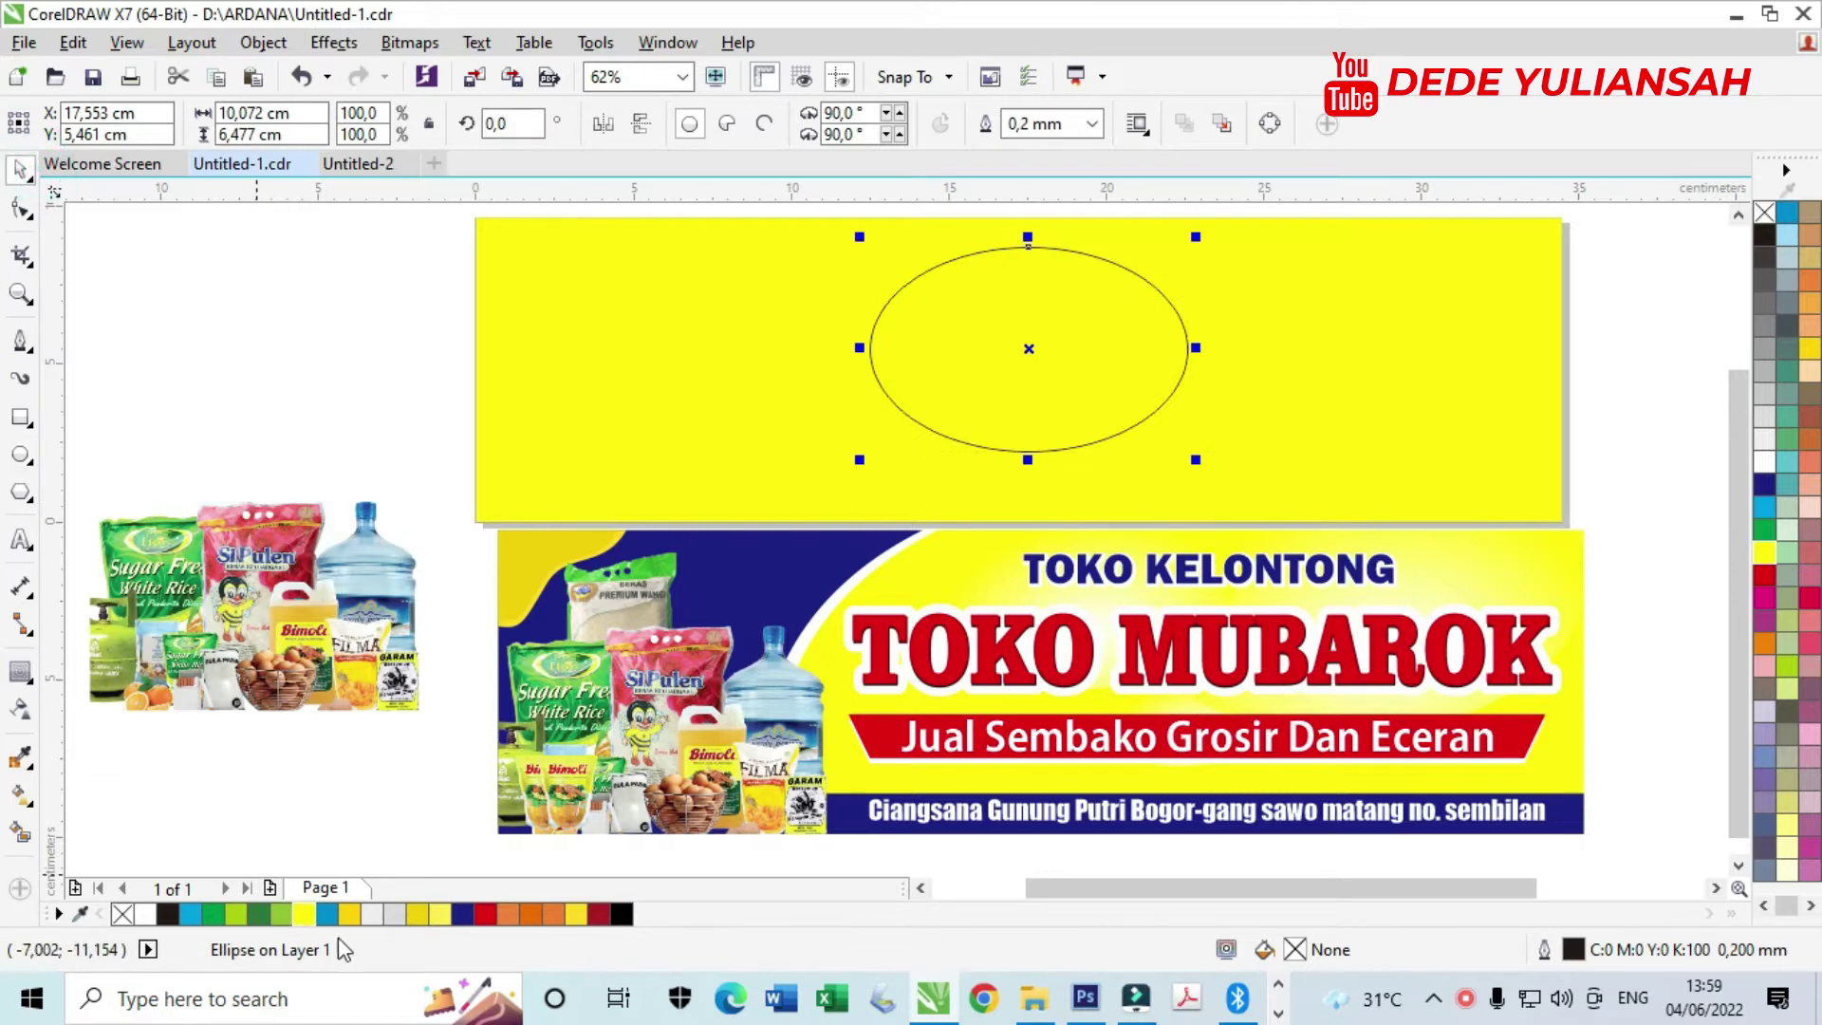
{"action": "left_click", "coordinate": [305, 915]}
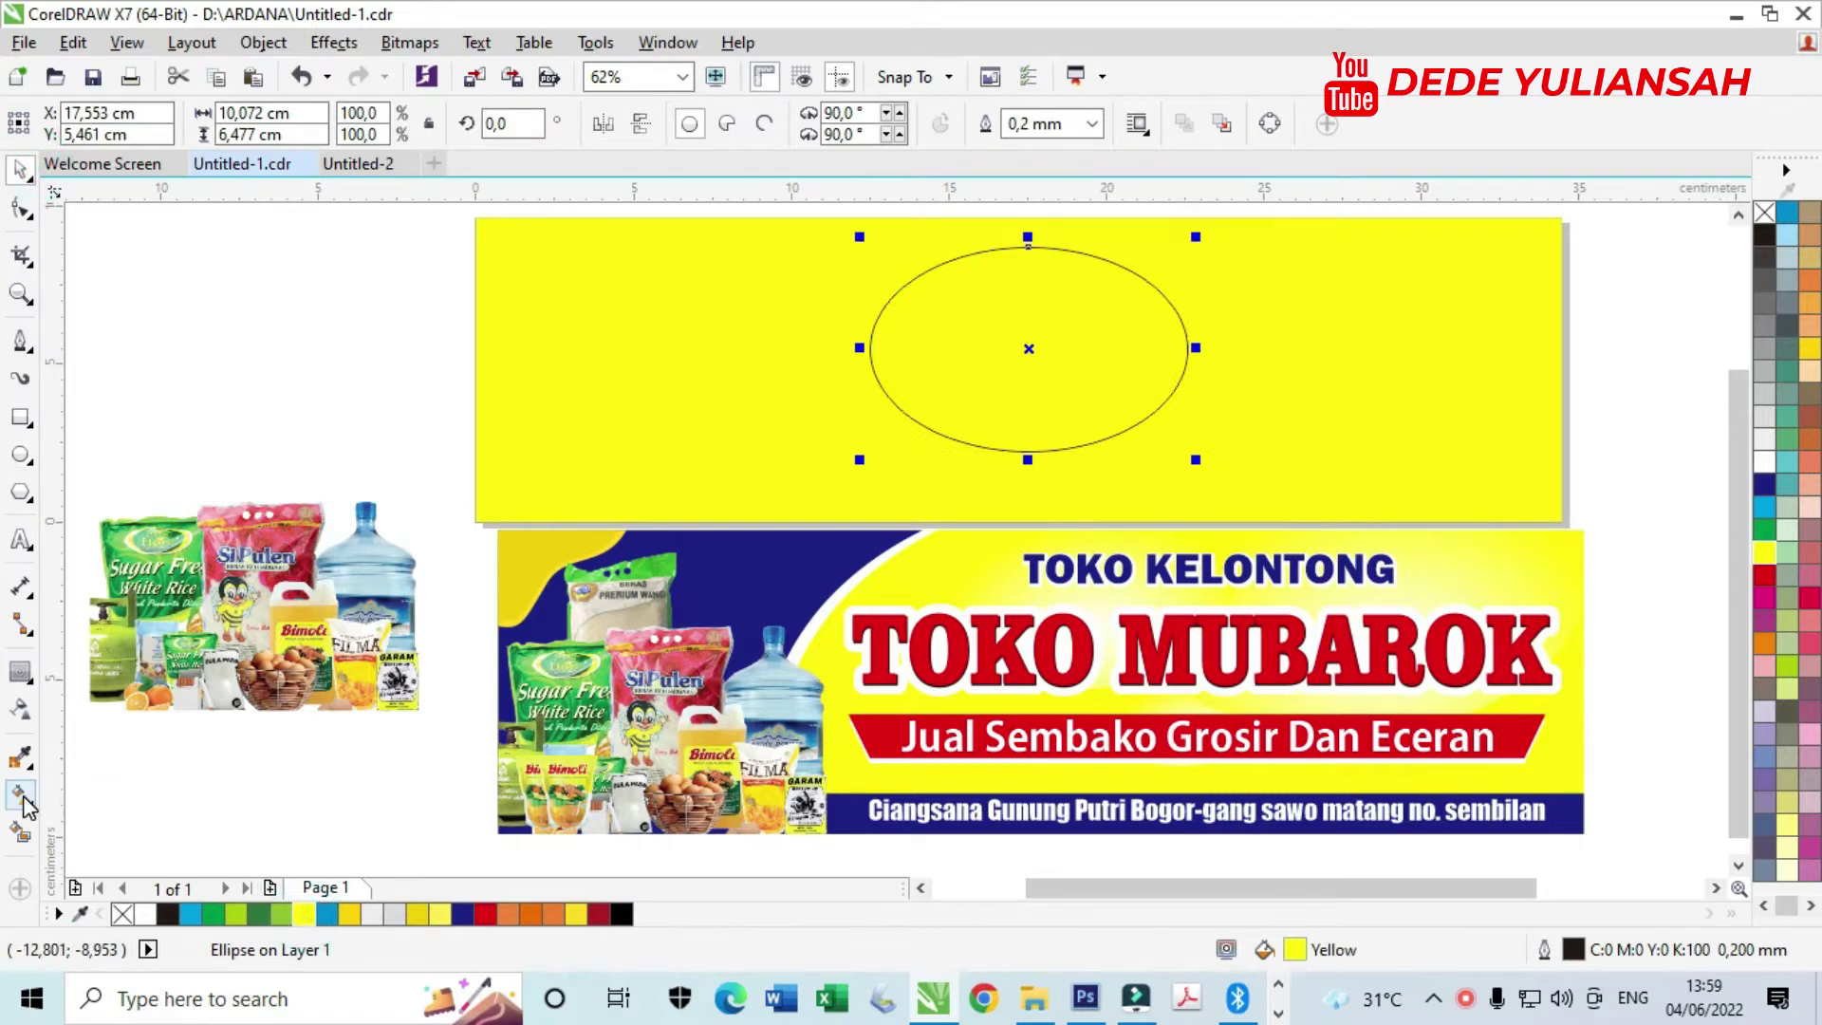
{"action": "left_click", "coordinate": [22, 799]}
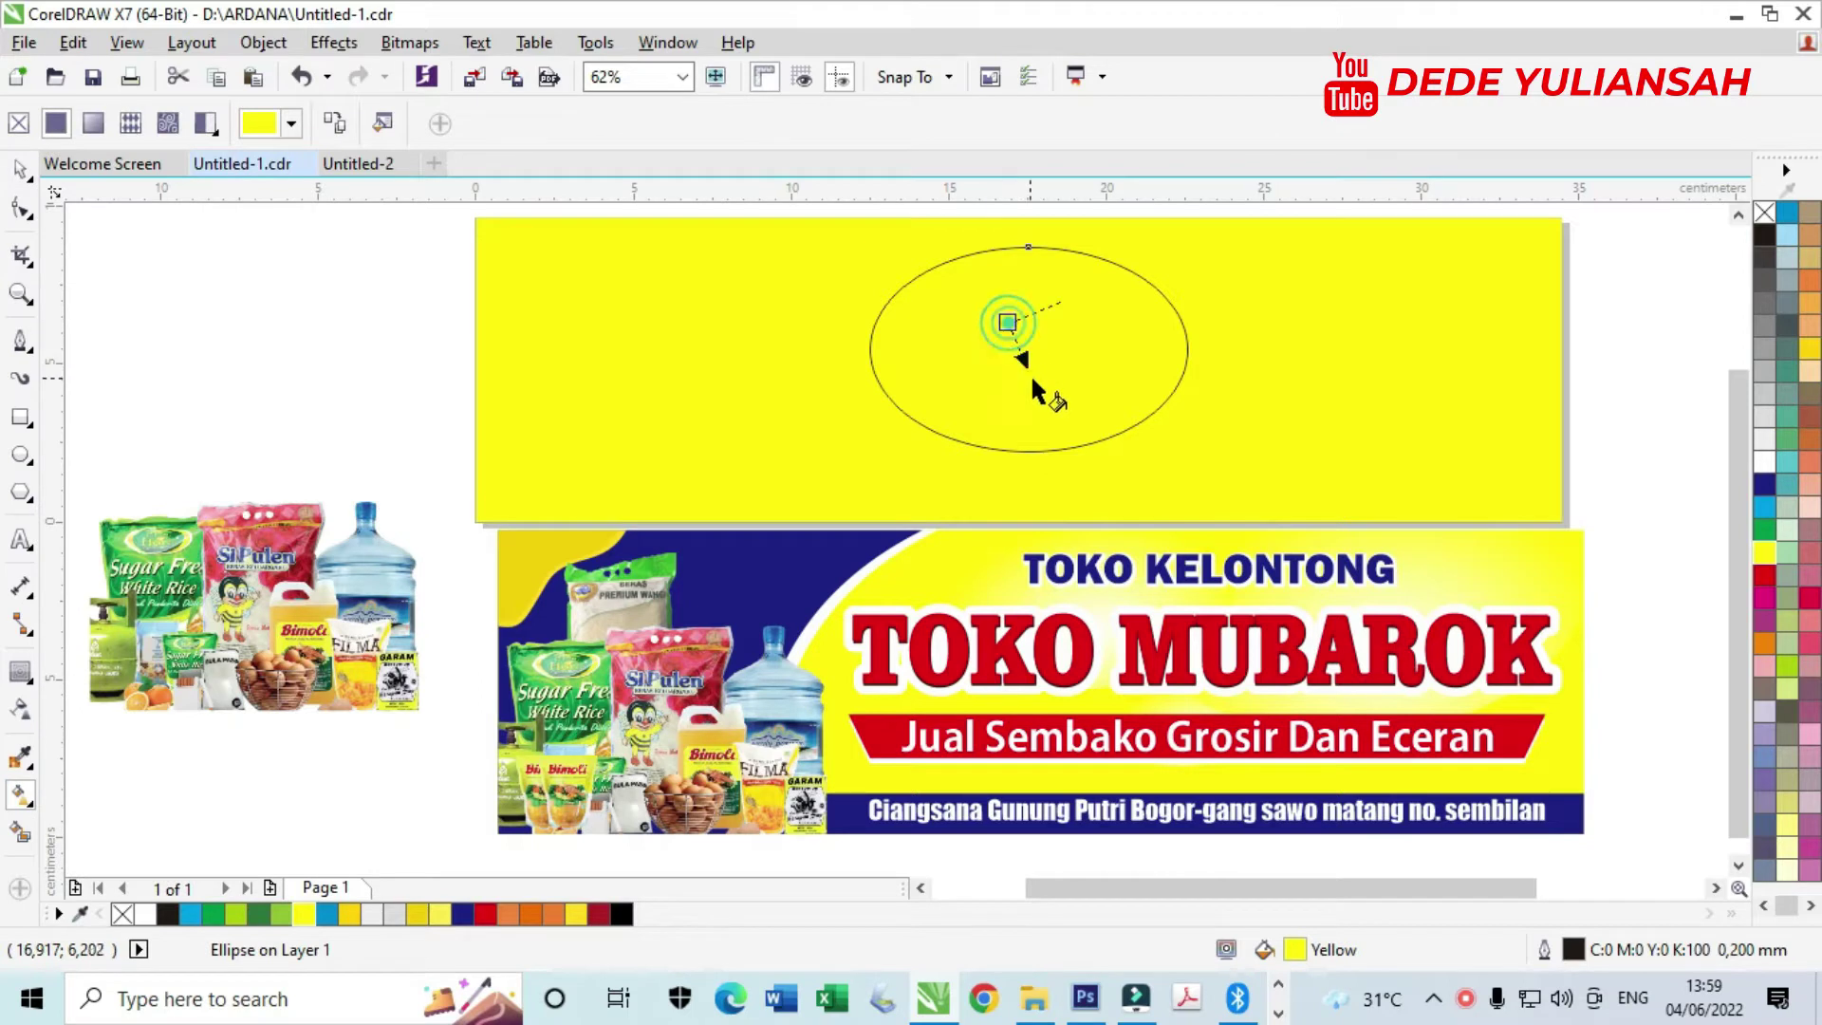
{"action": "left_click_drag", "start_coordinate": [1040, 426], "coordinate": [1040, 427]}
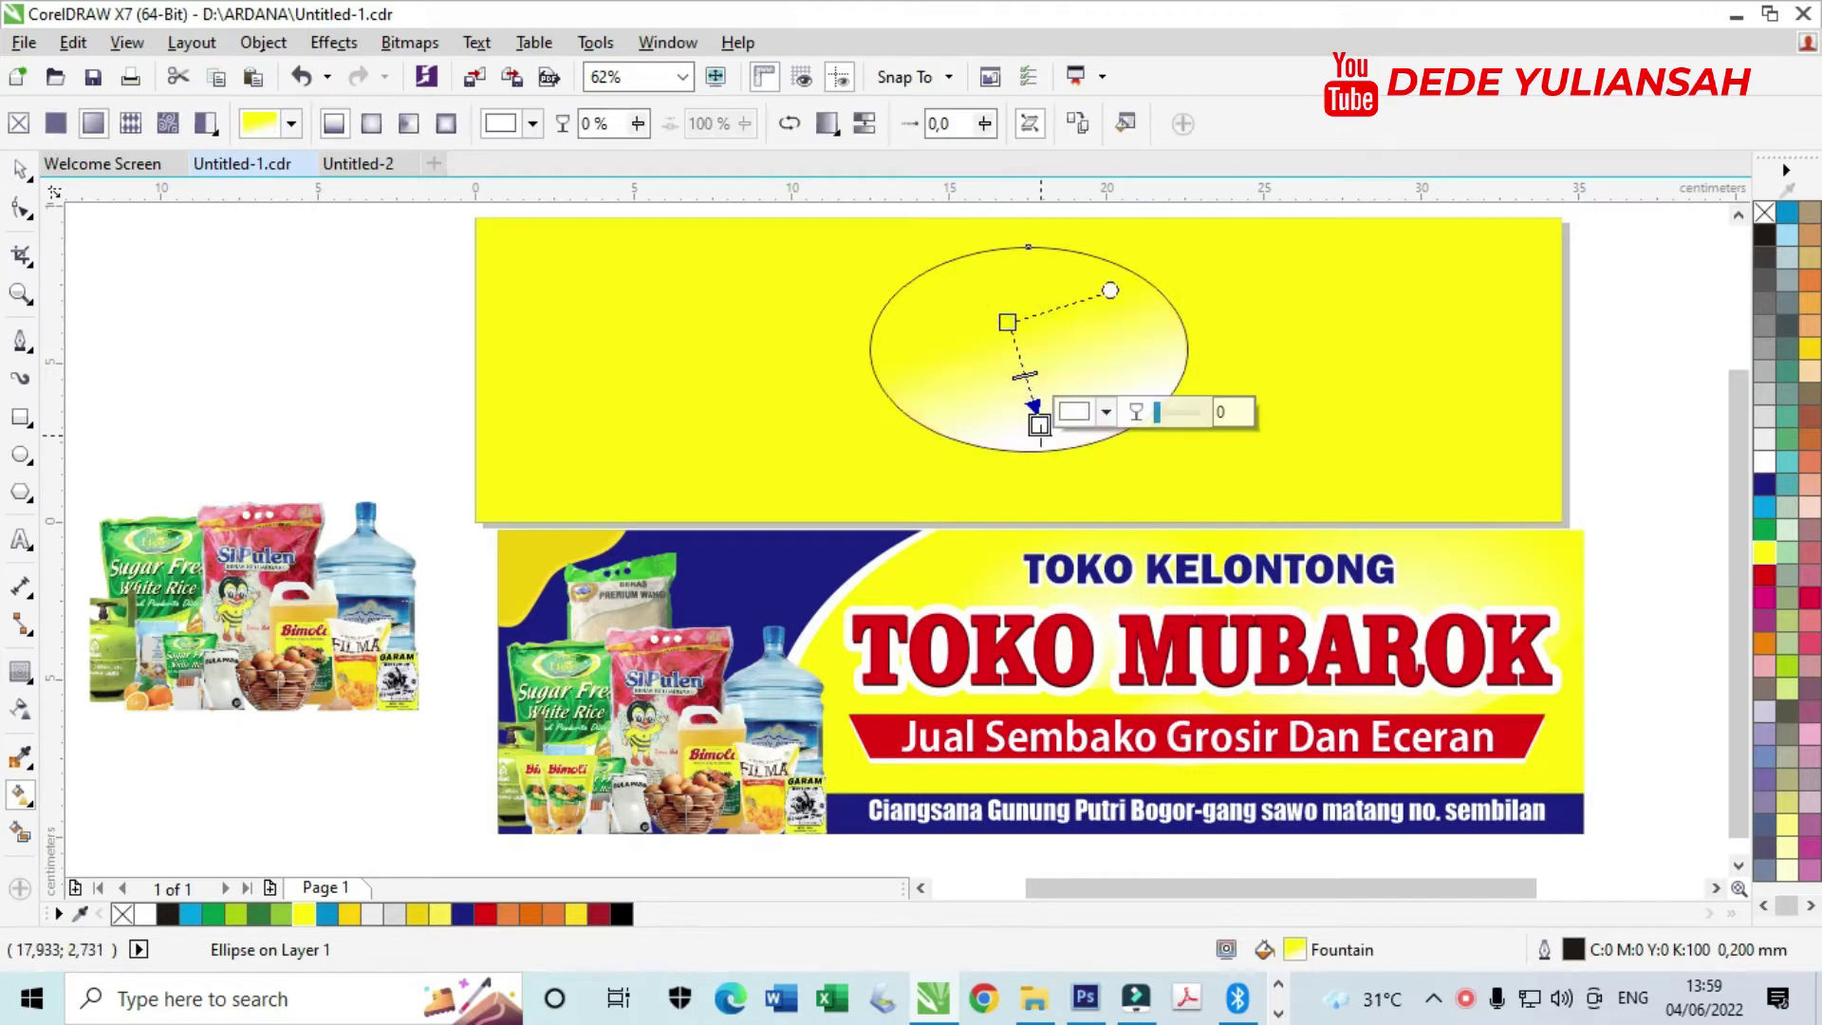
{"action": "left_click", "coordinate": [373, 125]}
{"action": "left_click_drag", "start_coordinate": [1041, 426], "coordinate": [1040, 445]}
{"action": "left_click_drag", "start_coordinate": [1024, 375], "coordinate": [1033, 392]}
{"action": "left_click_drag", "start_coordinate": [1054, 473], "coordinate": [1058, 504]}
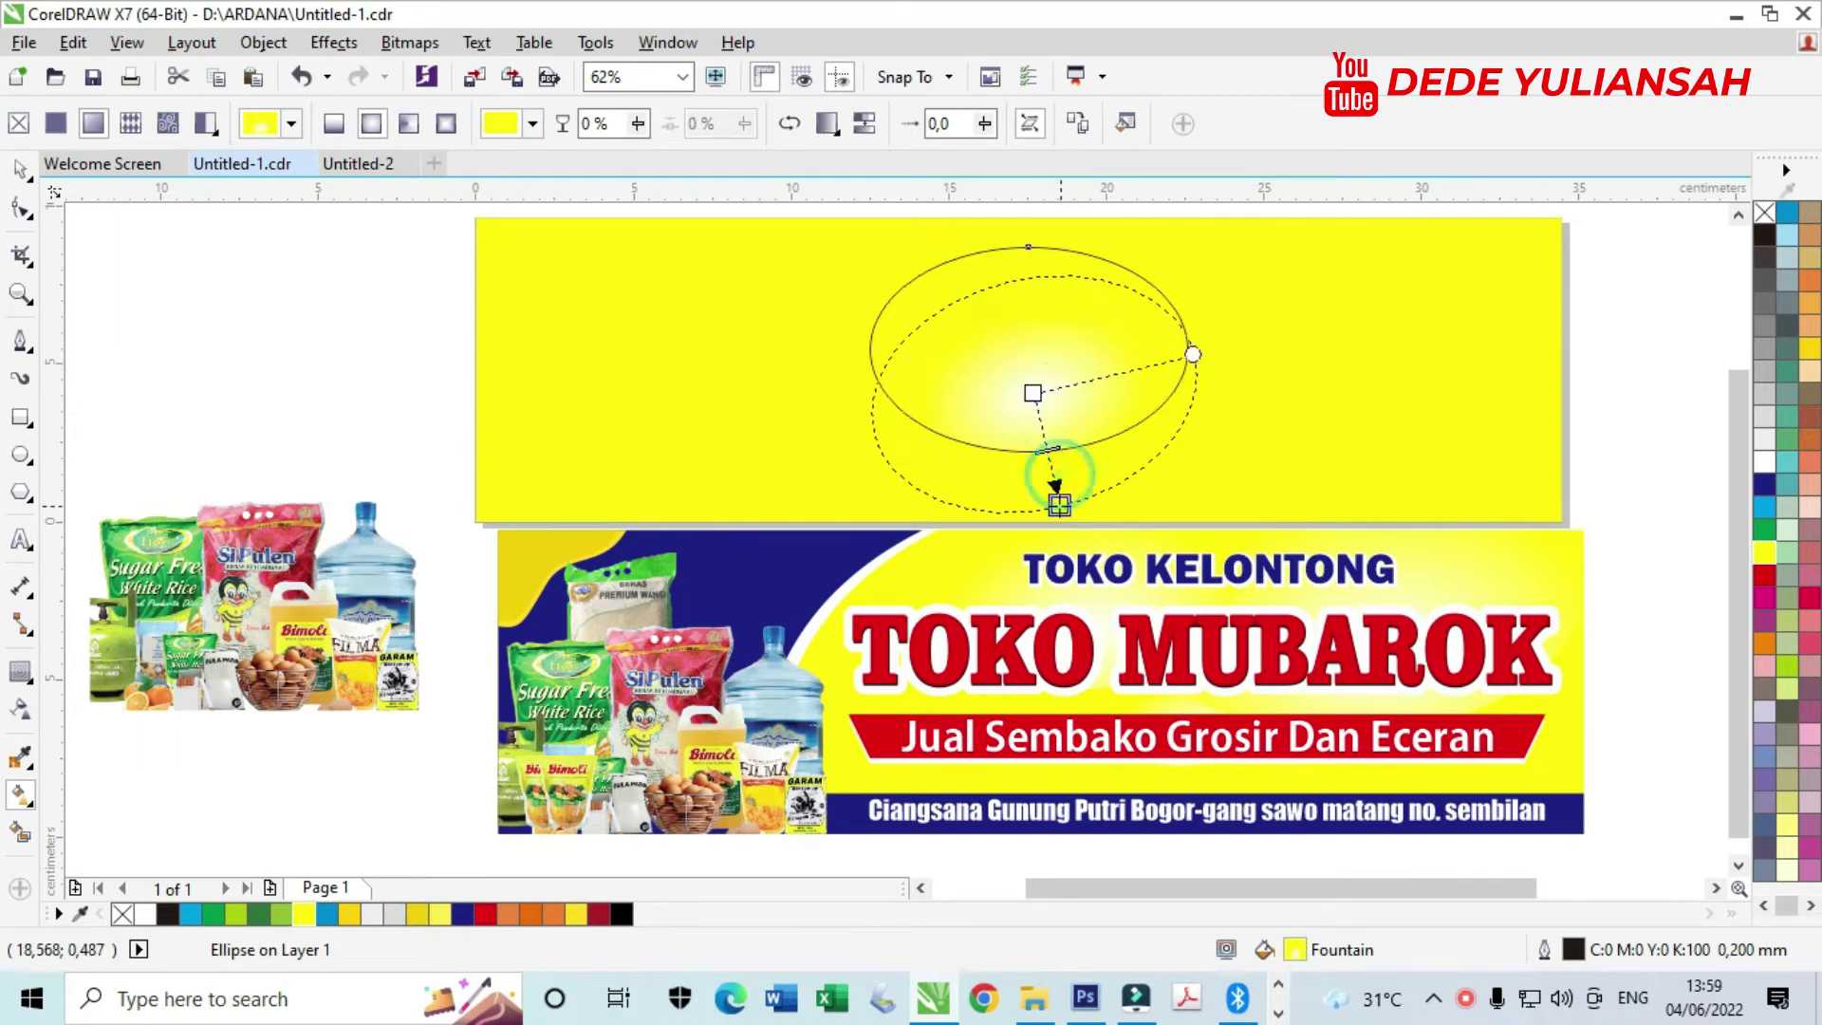
- Remove the outline from the gradient ellipse by setting its outline width to None
{"action": "left_click", "coordinate": [20, 170]}
{"action": "left_click", "coordinate": [293, 362]}
{"action": "left_click", "coordinate": [965, 351]}
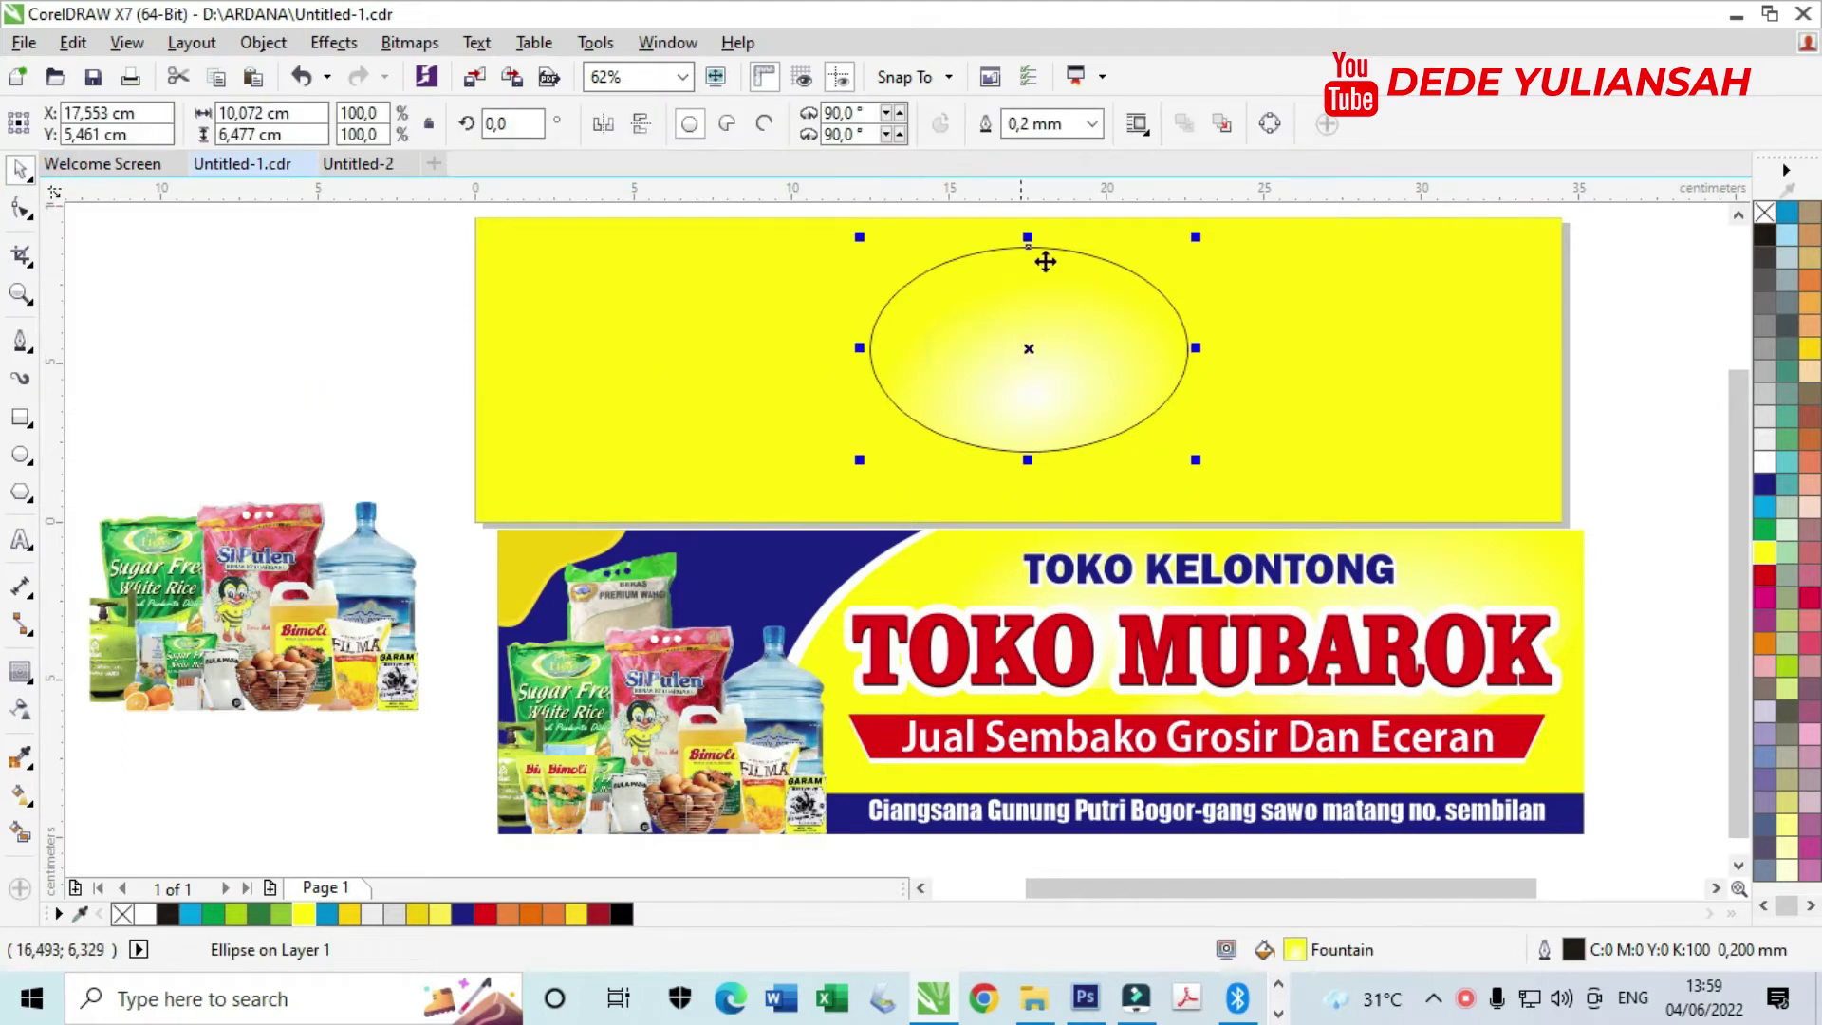
{"action": "left_click", "coordinate": [1092, 124]}
{"action": "left_click", "coordinate": [1048, 154]}
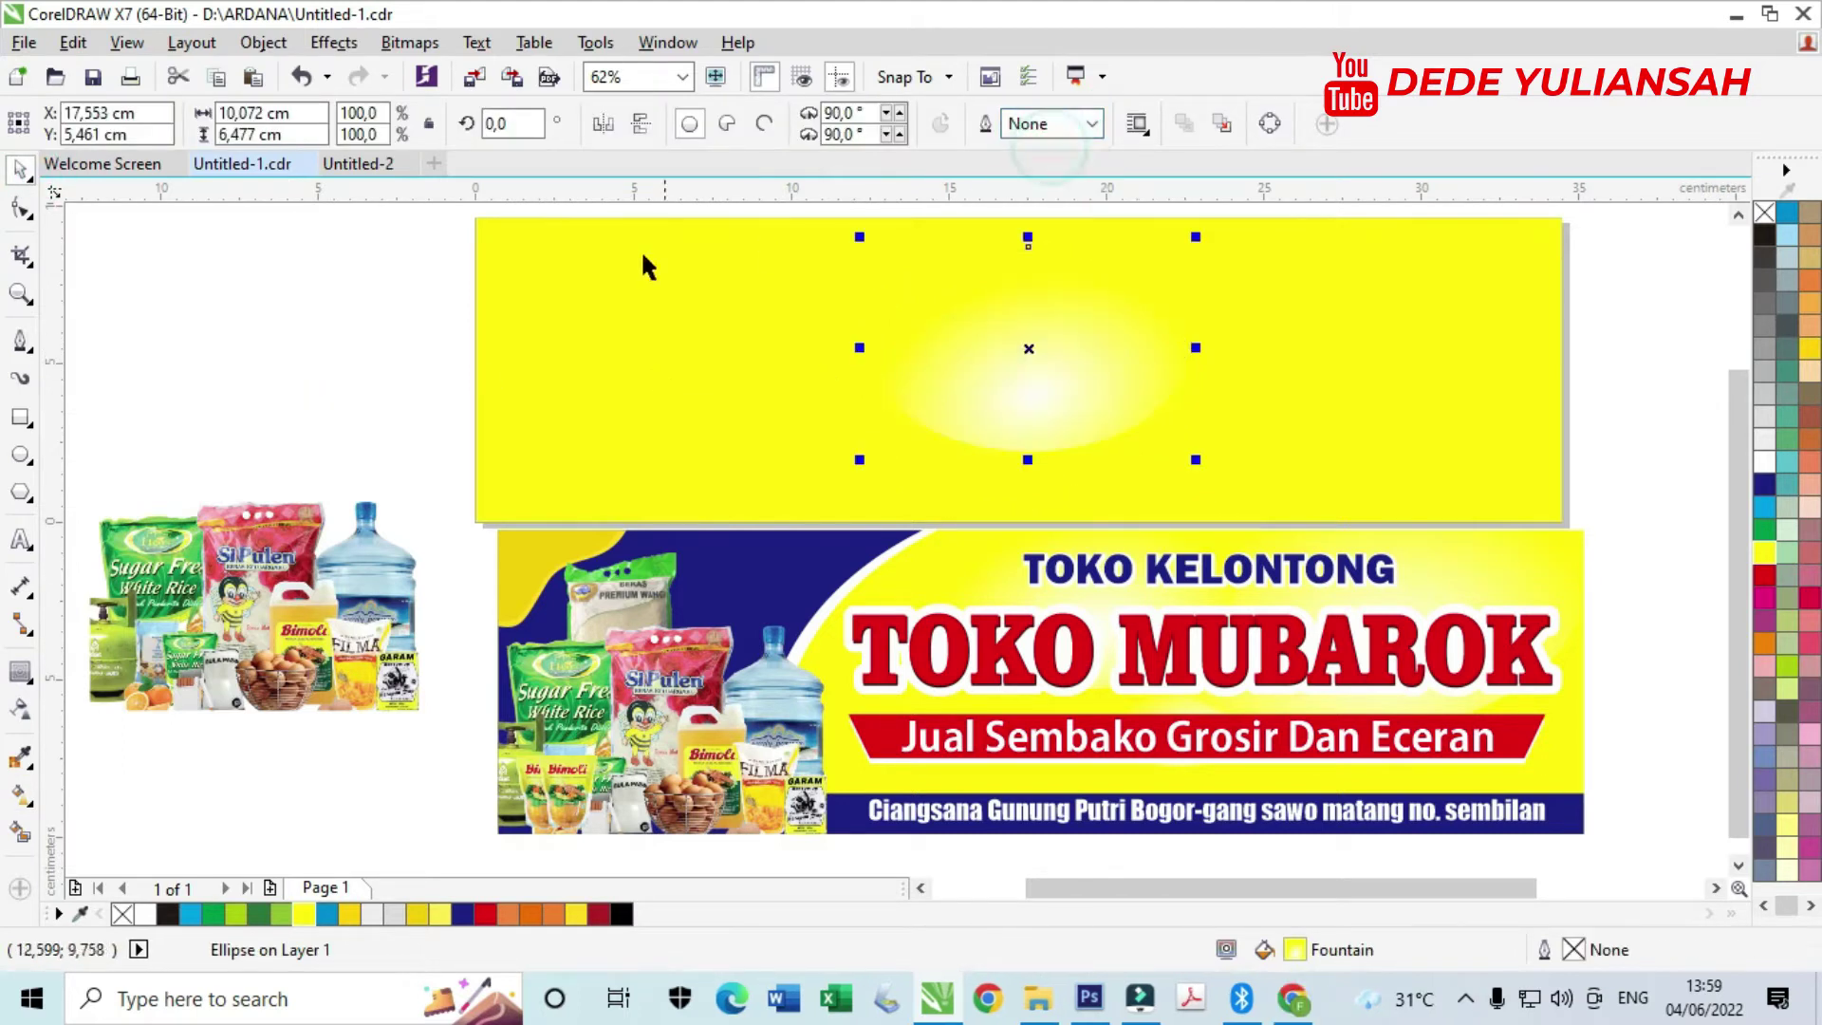
- Duplicate the gradient ellipse to its right, then bring the original to the front of the page and reposition it overlapping the copy
{"action": "left_click_drag", "start_coordinate": [1015, 404], "coordinate": [1205, 369]}
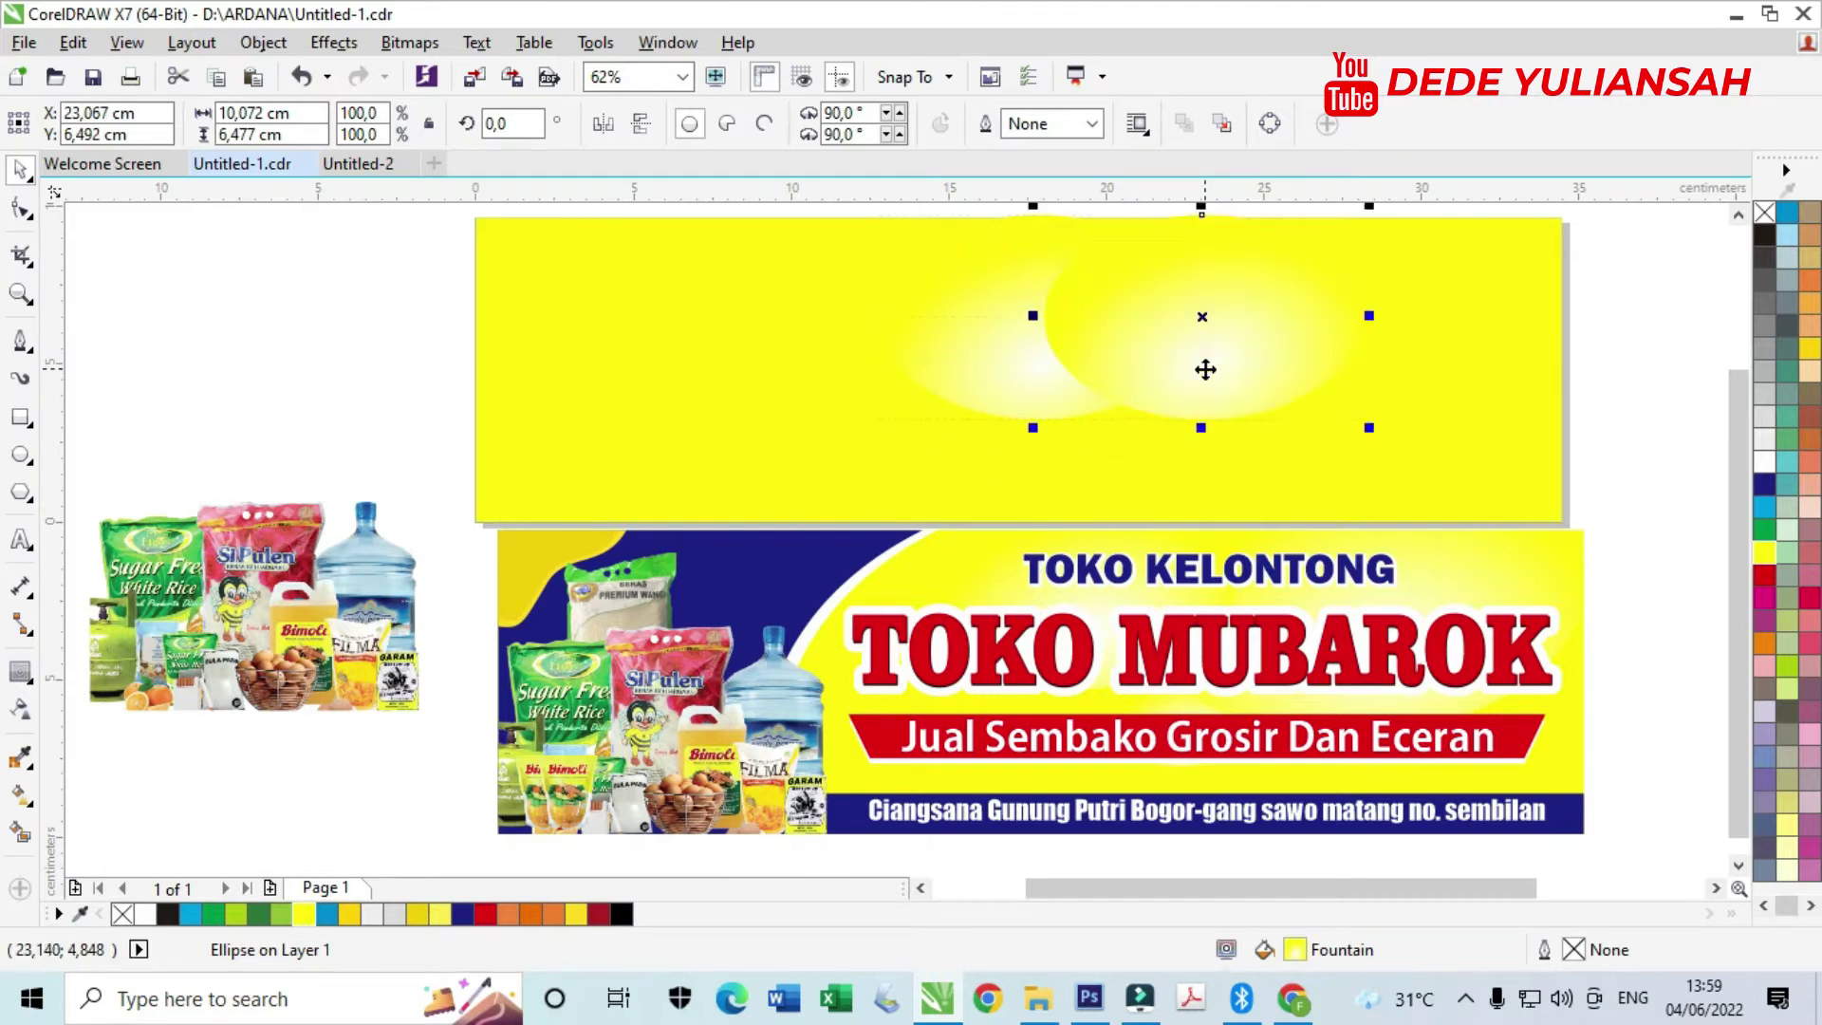
{"action": "right_click", "coordinate": [974, 395]}
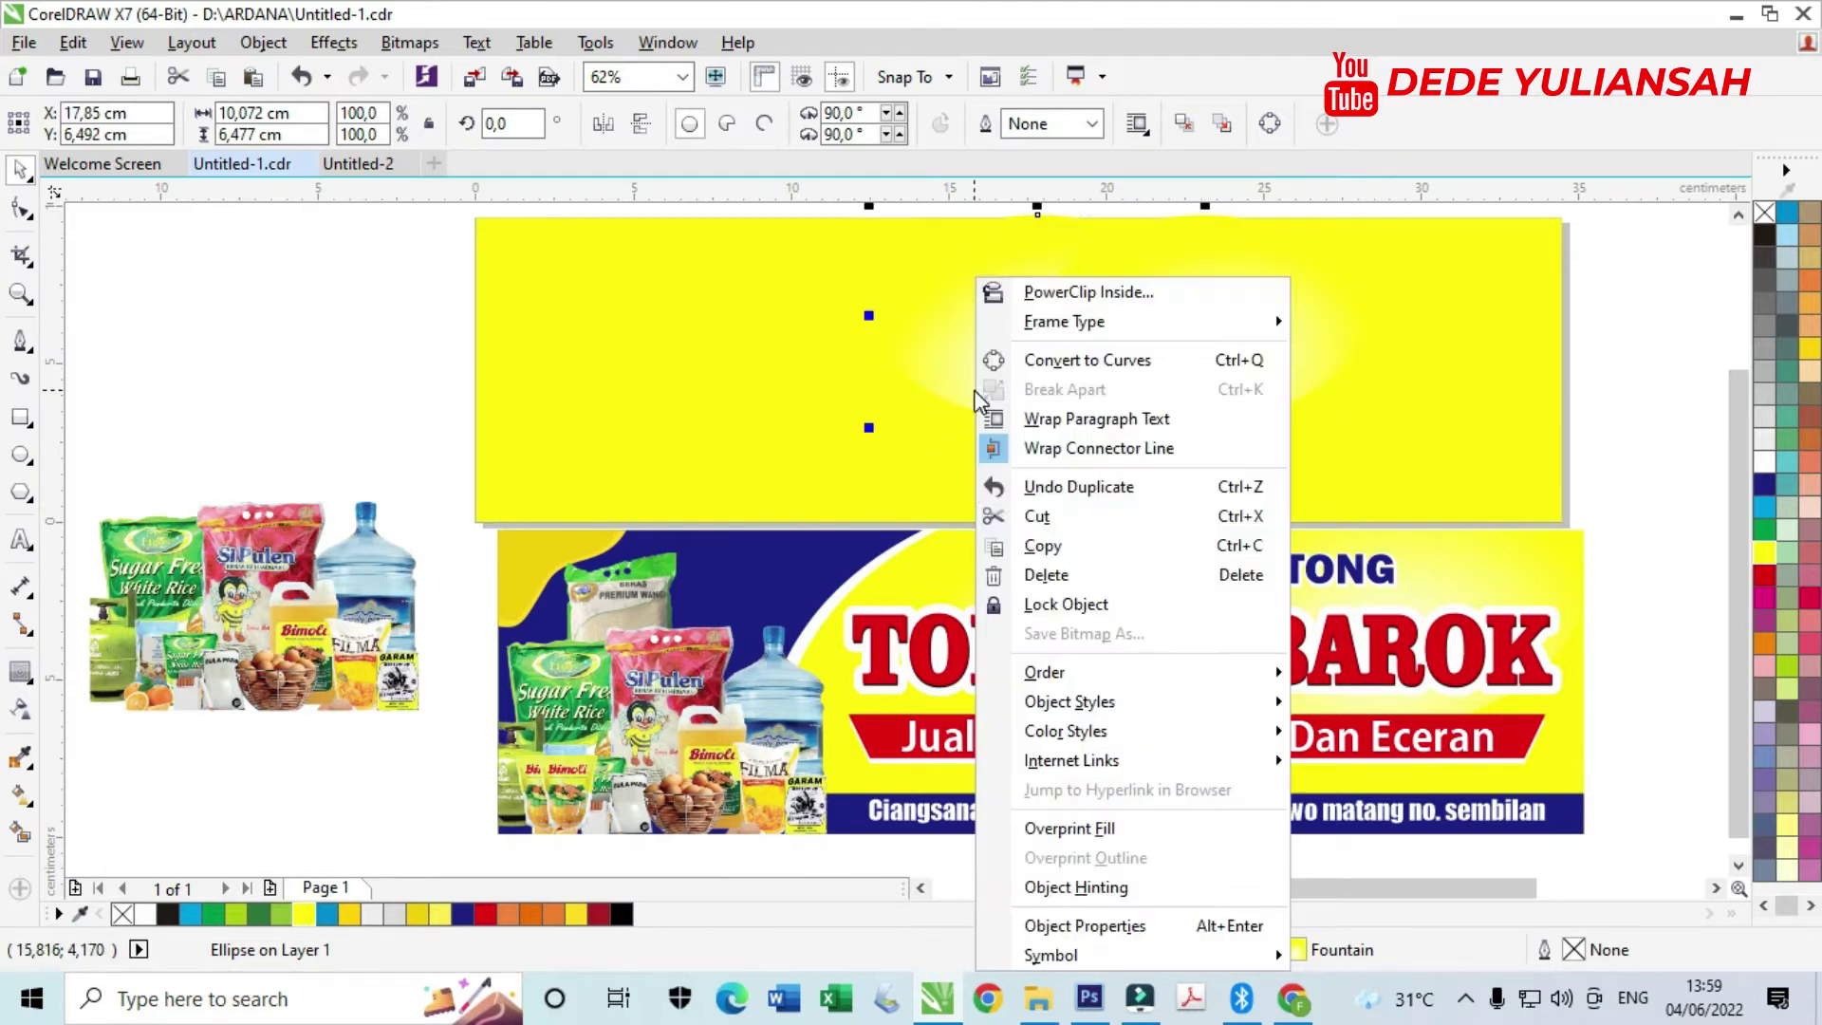
{"action": "mouse_move", "coordinate": [1092, 674]}
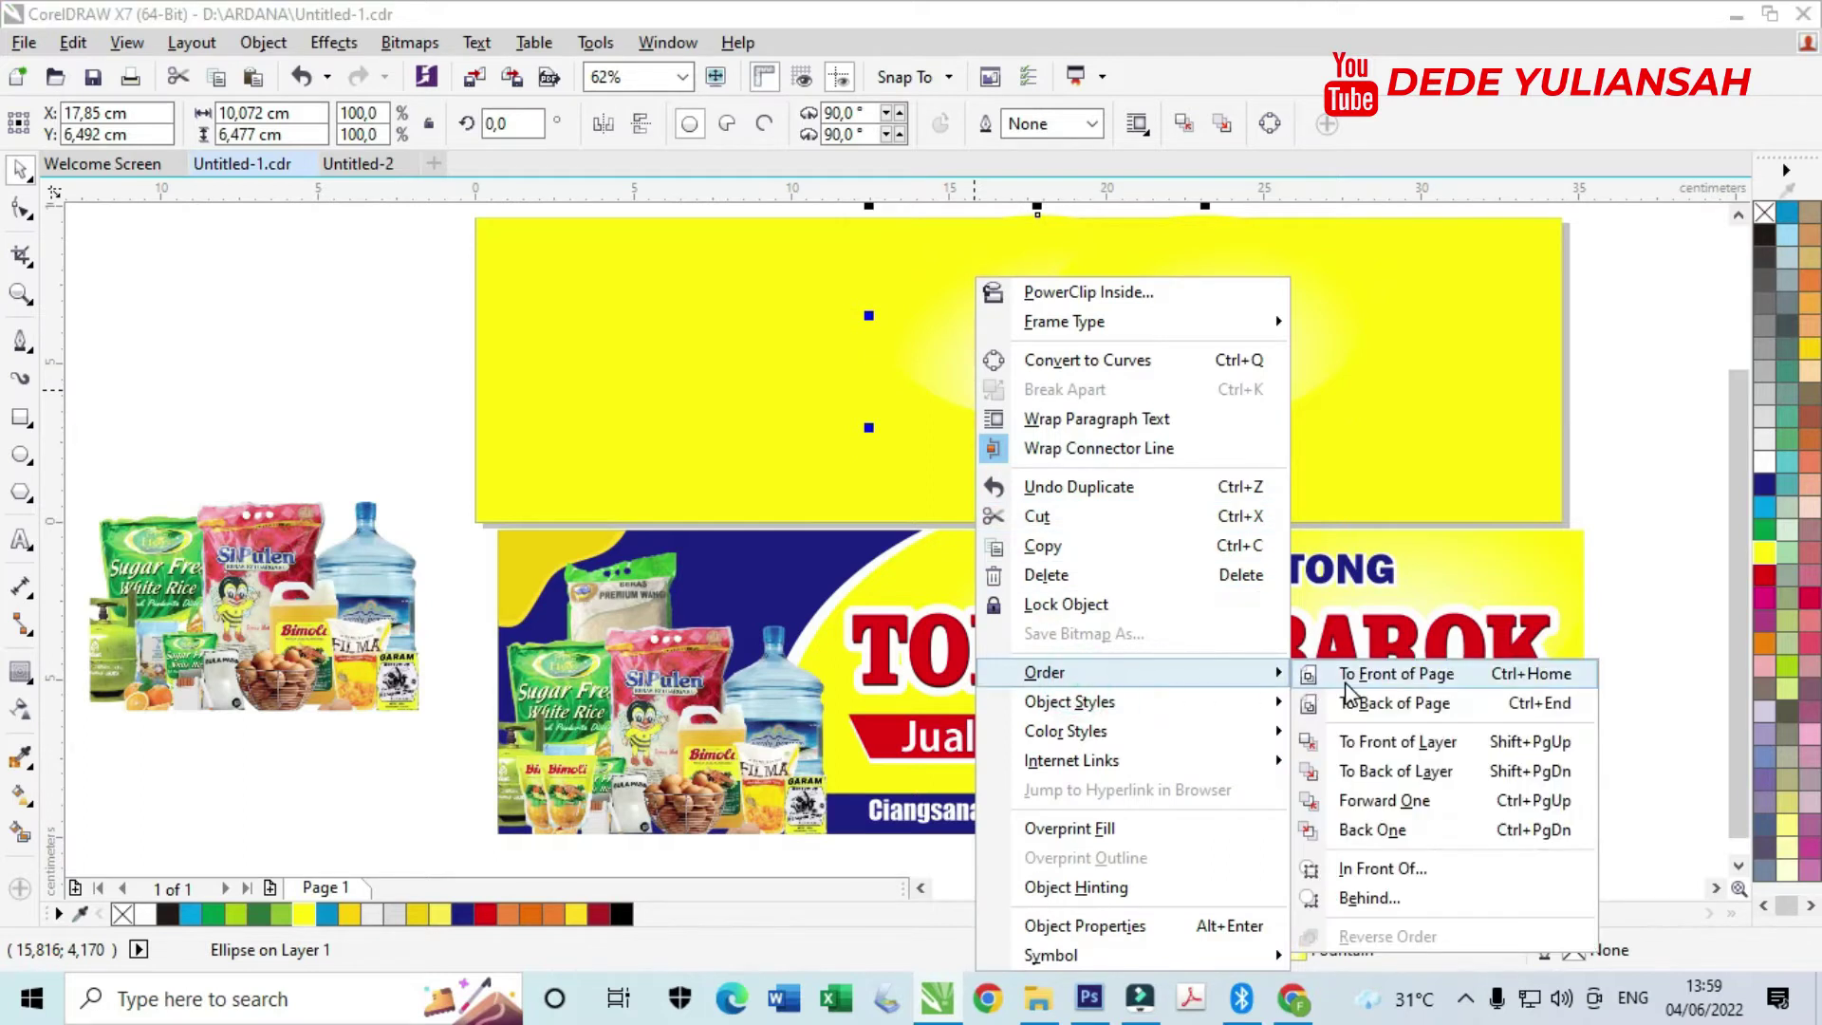
{"action": "left_click", "coordinate": [1347, 676]}
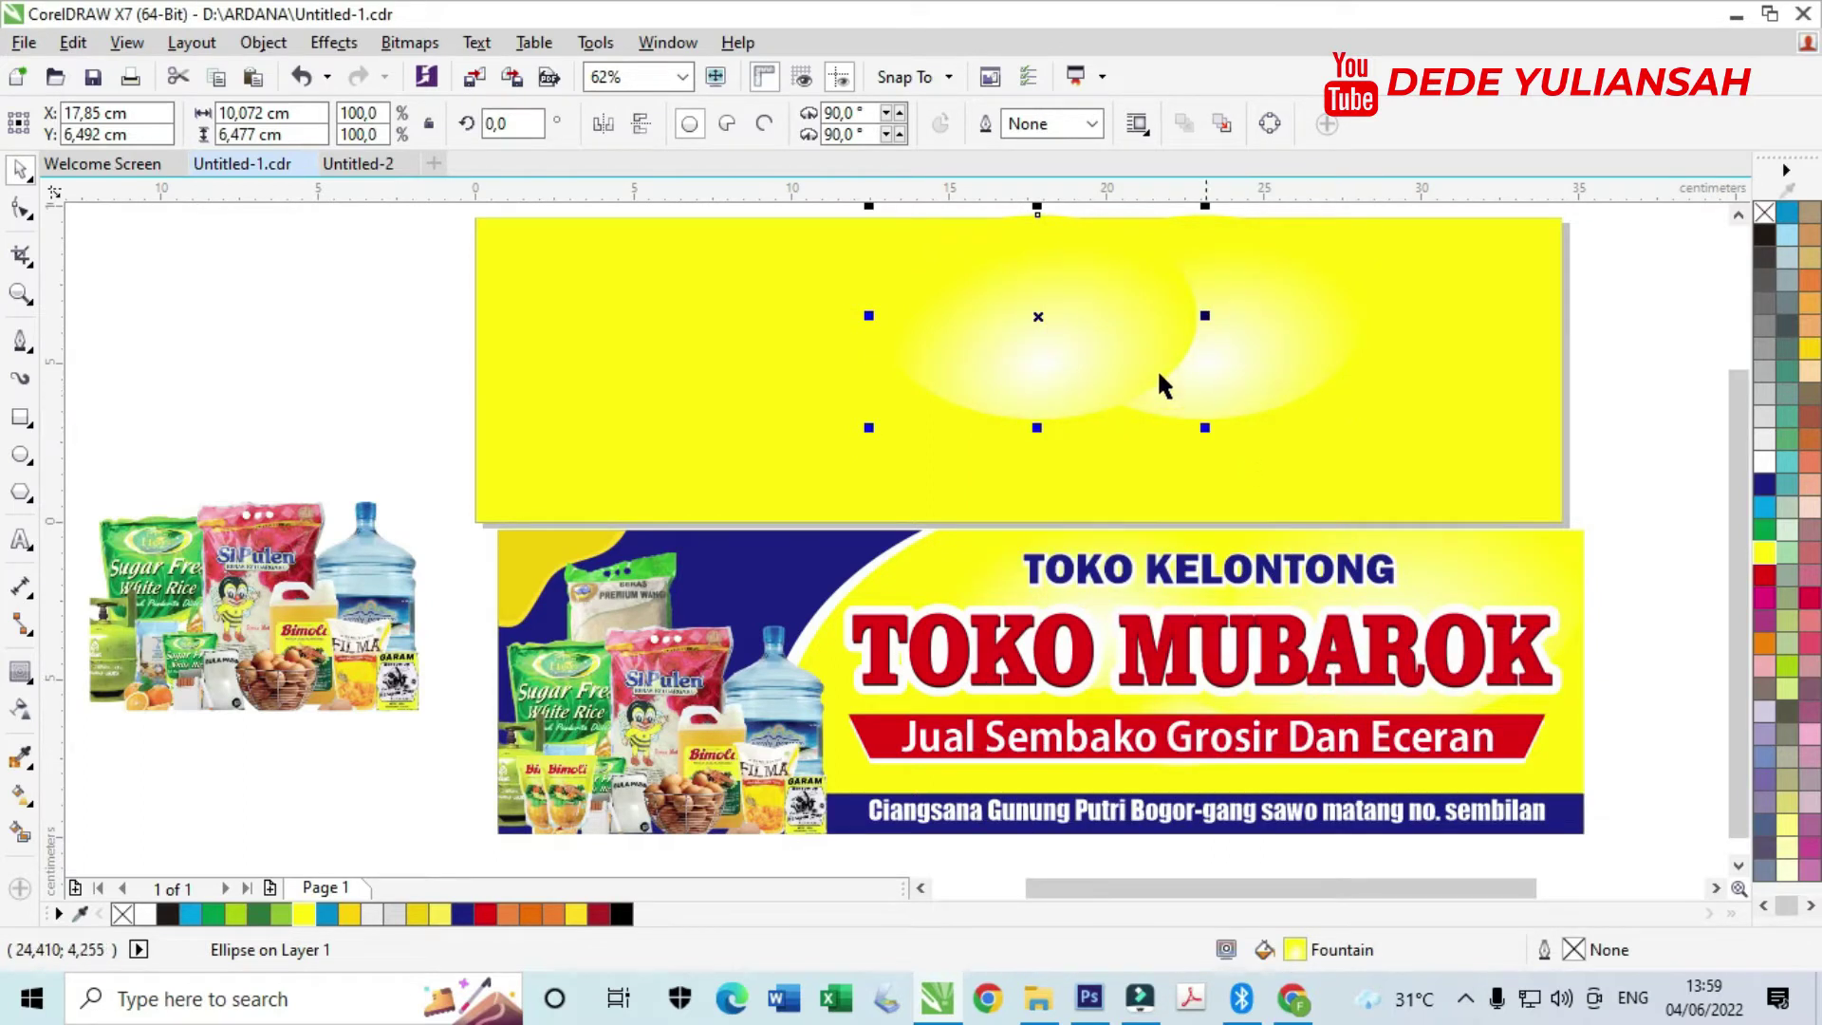
{"action": "left_click_drag", "start_coordinate": [1017, 371], "coordinate": [986, 377]}
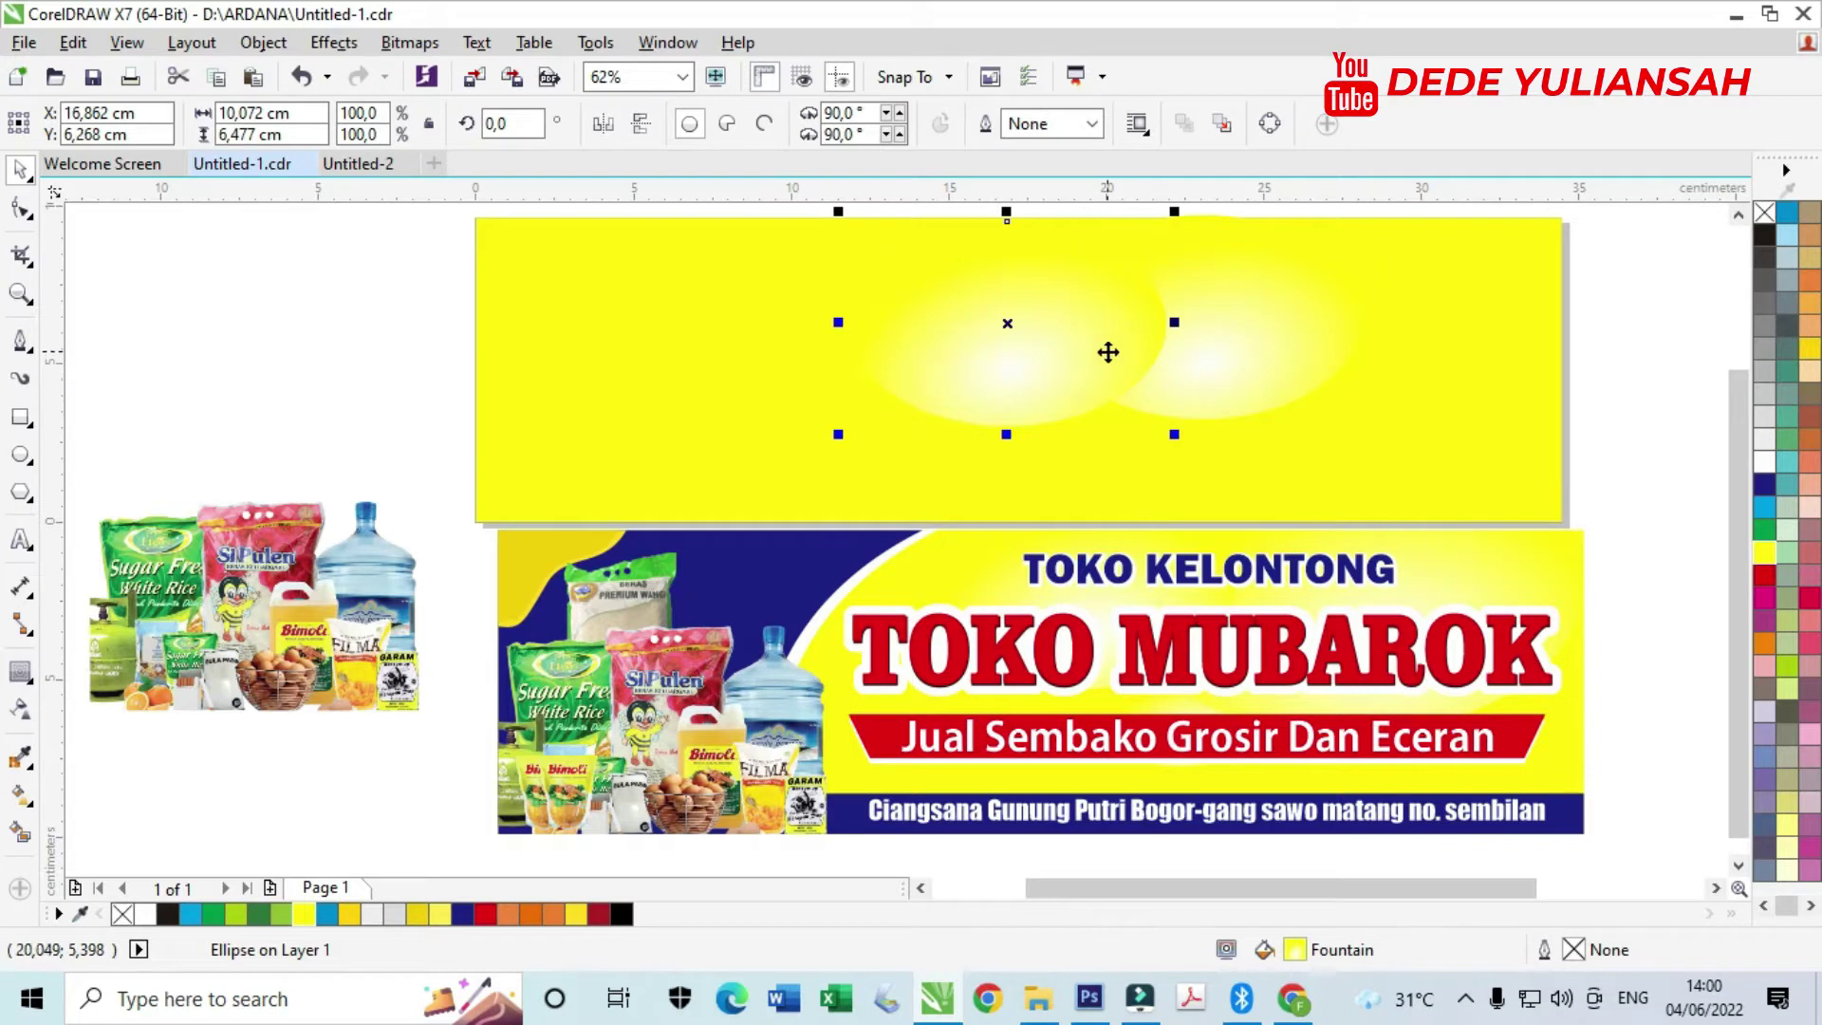
{"action": "left_click_drag", "start_coordinate": [1108, 352], "coordinate": [1147, 322]}
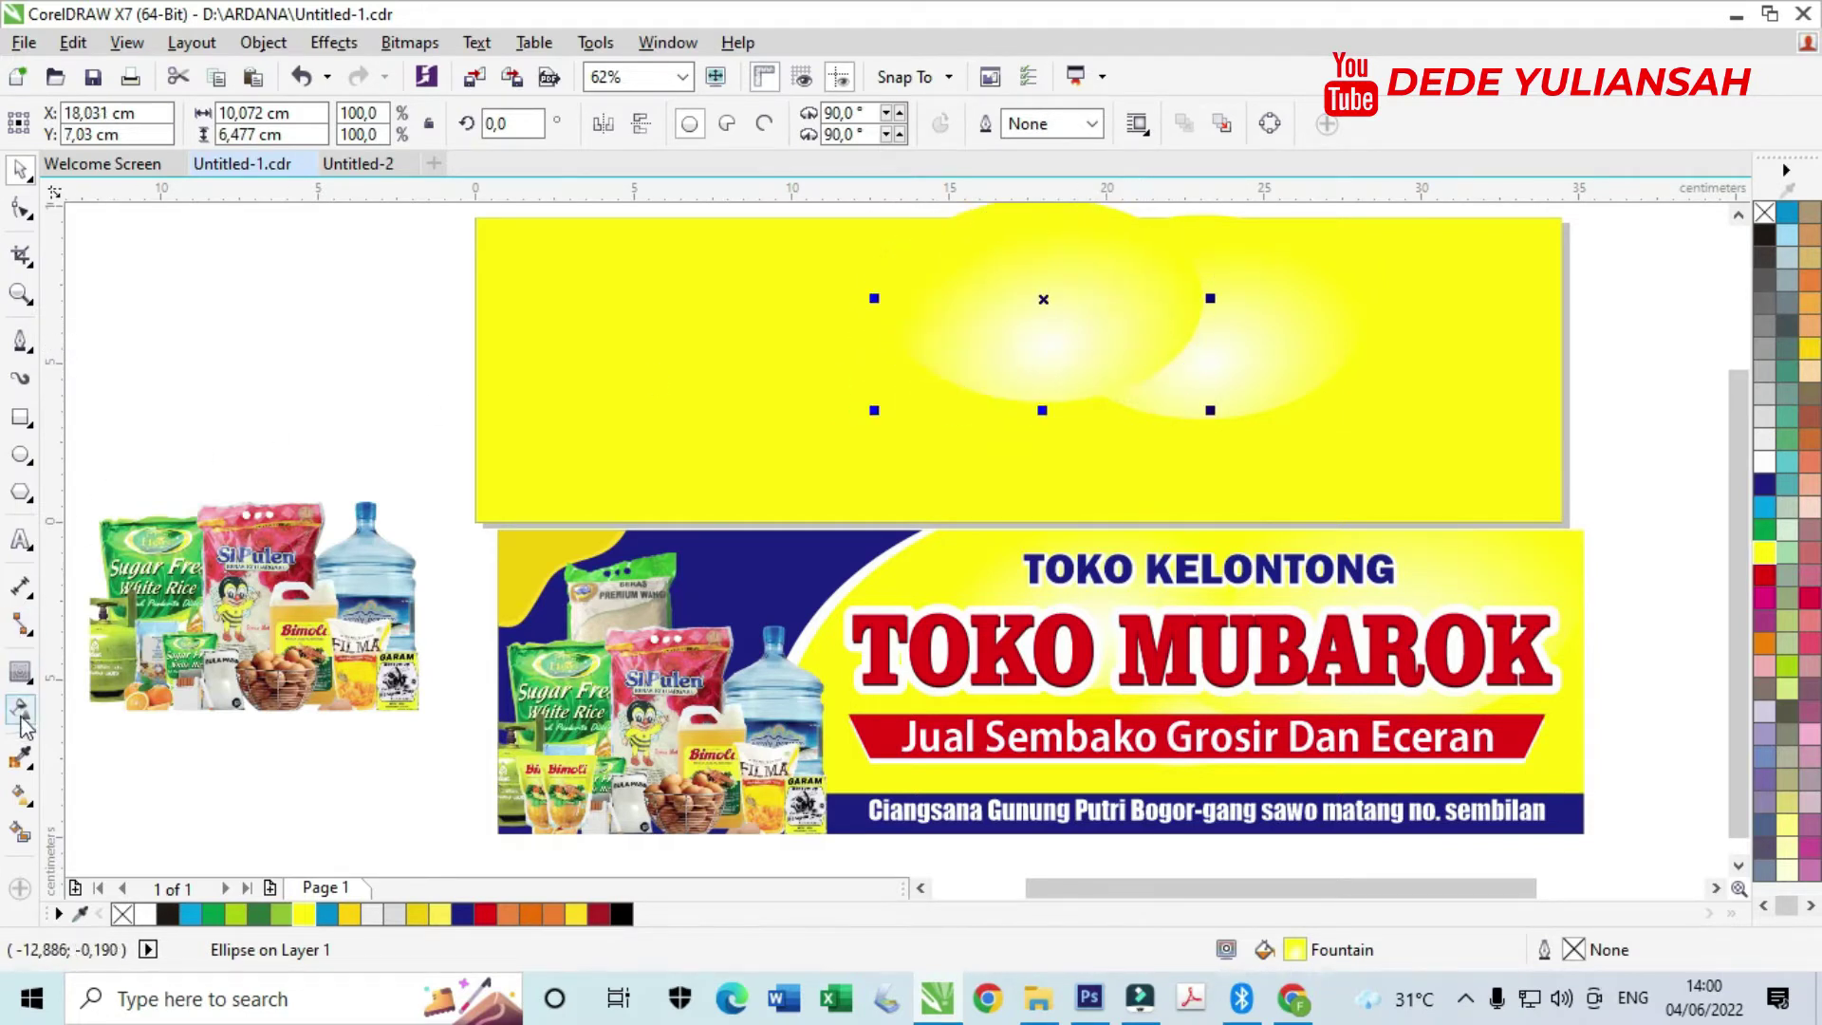
- Shrink the front ellipse's fountain fill slightly and adjust its centre so the yellow blends better at the edges
{"action": "left_click", "coordinate": [21, 793]}
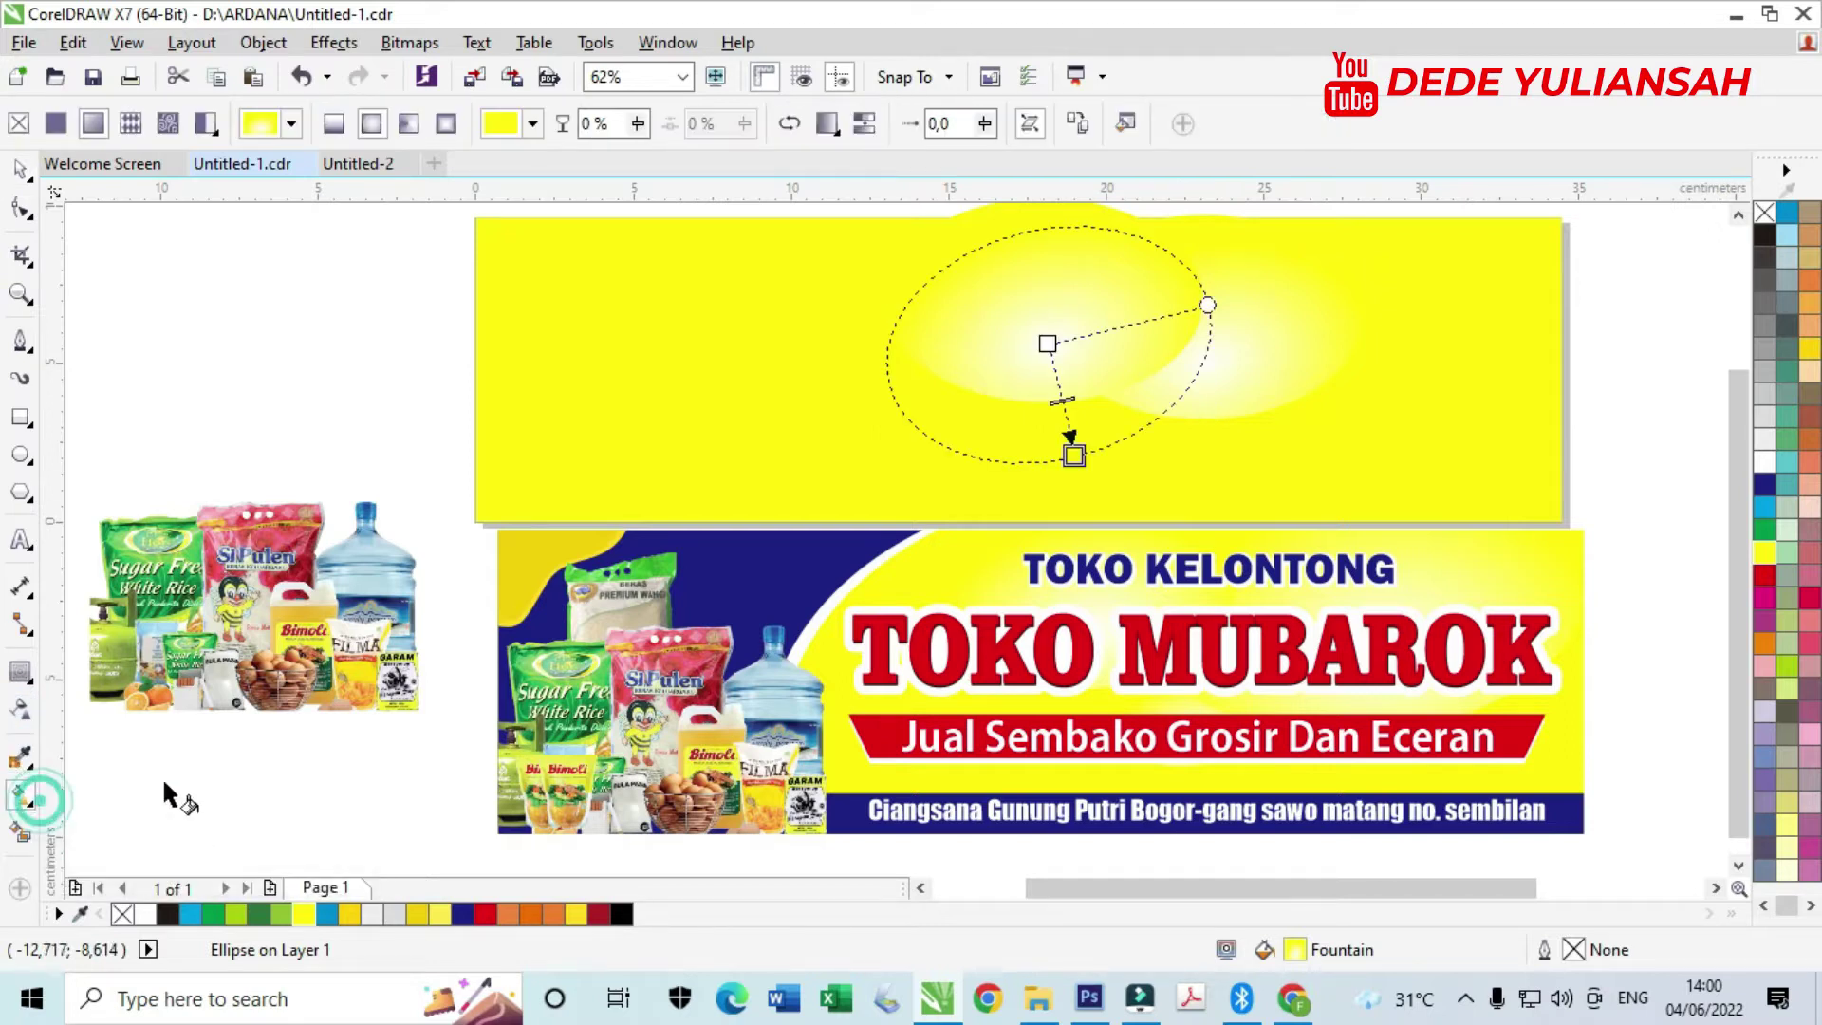
{"action": "left_click_drag", "start_coordinate": [1073, 454], "coordinate": [1067, 439]}
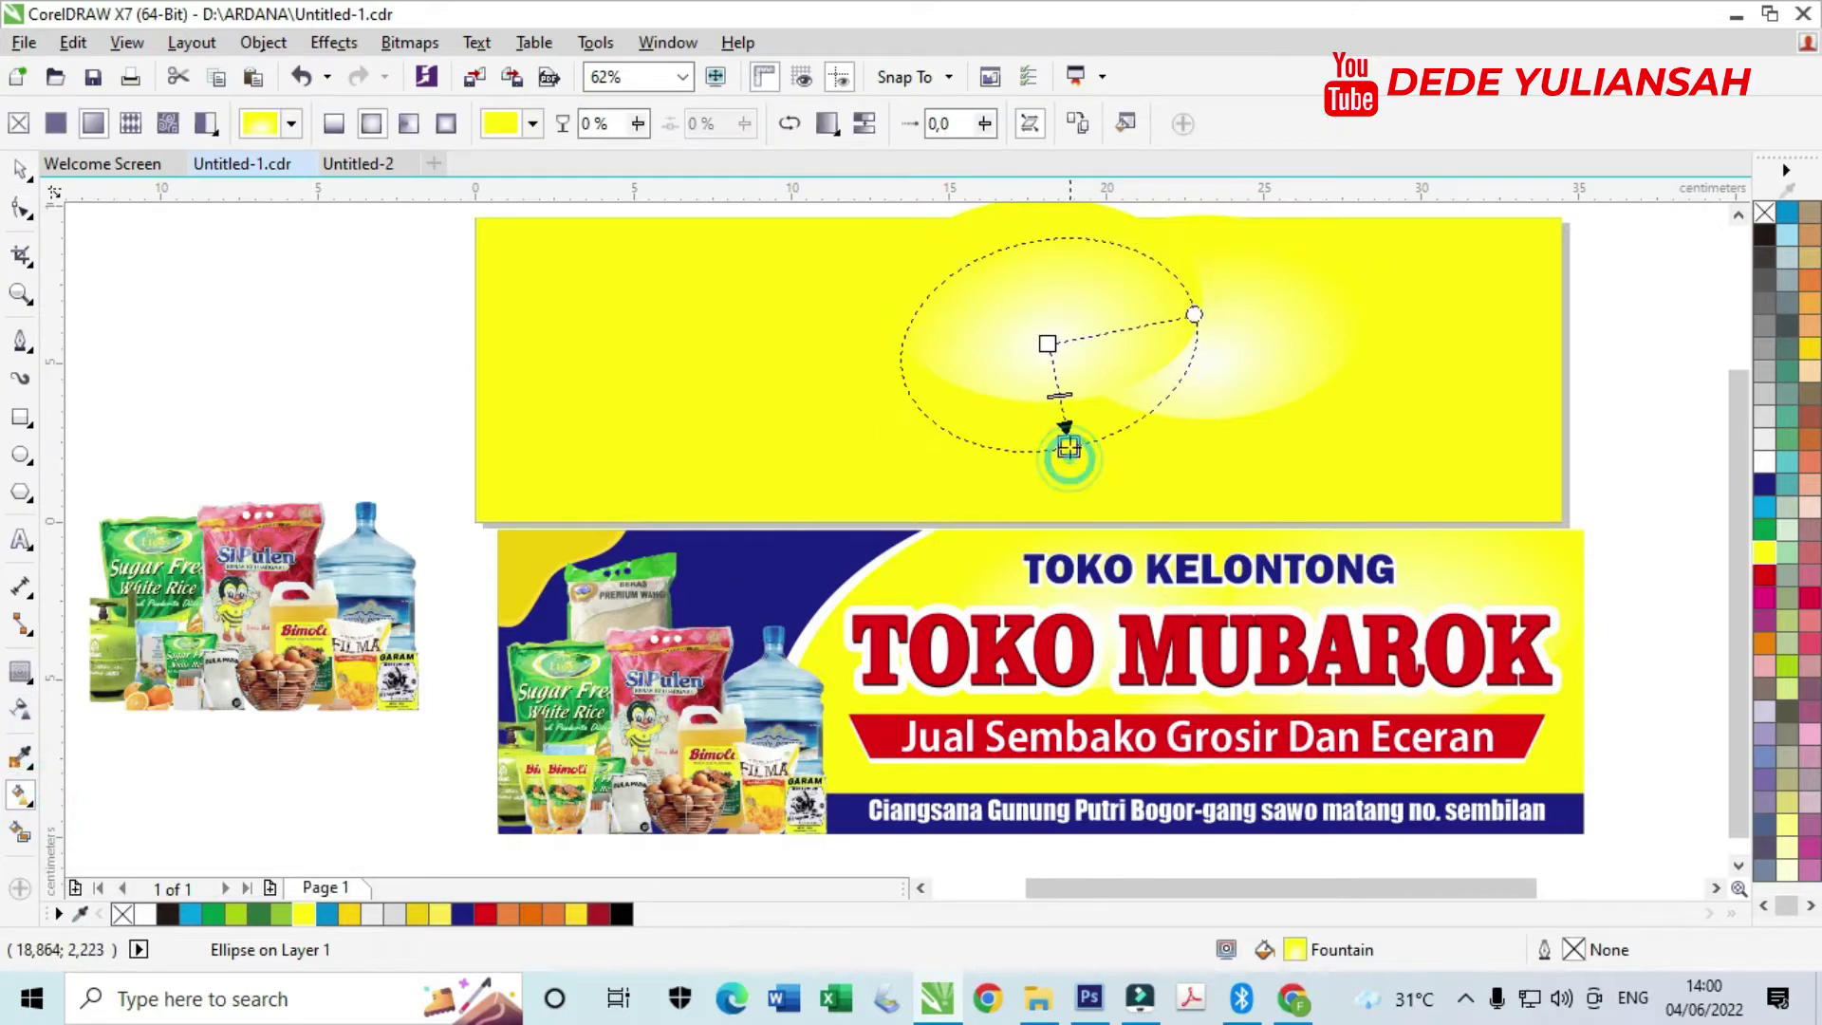
{"action": "mouse_move", "coordinate": [1047, 342]}
{"action": "left_mouse_down"}
{"action": "mouse_move", "coordinate": [1043, 299]}
{"action": "mouse_move", "coordinate": [1051, 343]}
{"action": "left_mouse_up"}
{"action": "left_click", "coordinate": [19, 170]}
- Bring the left gradient ellipse to the front of the layer and place the right one level with it, slightly overlapping
{"action": "left_click_drag", "start_coordinate": [1269, 379], "coordinate": [1239, 351]}
{"action": "left_click", "coordinate": [1033, 408]}
{"action": "key", "text": "shift+Page_Up"}
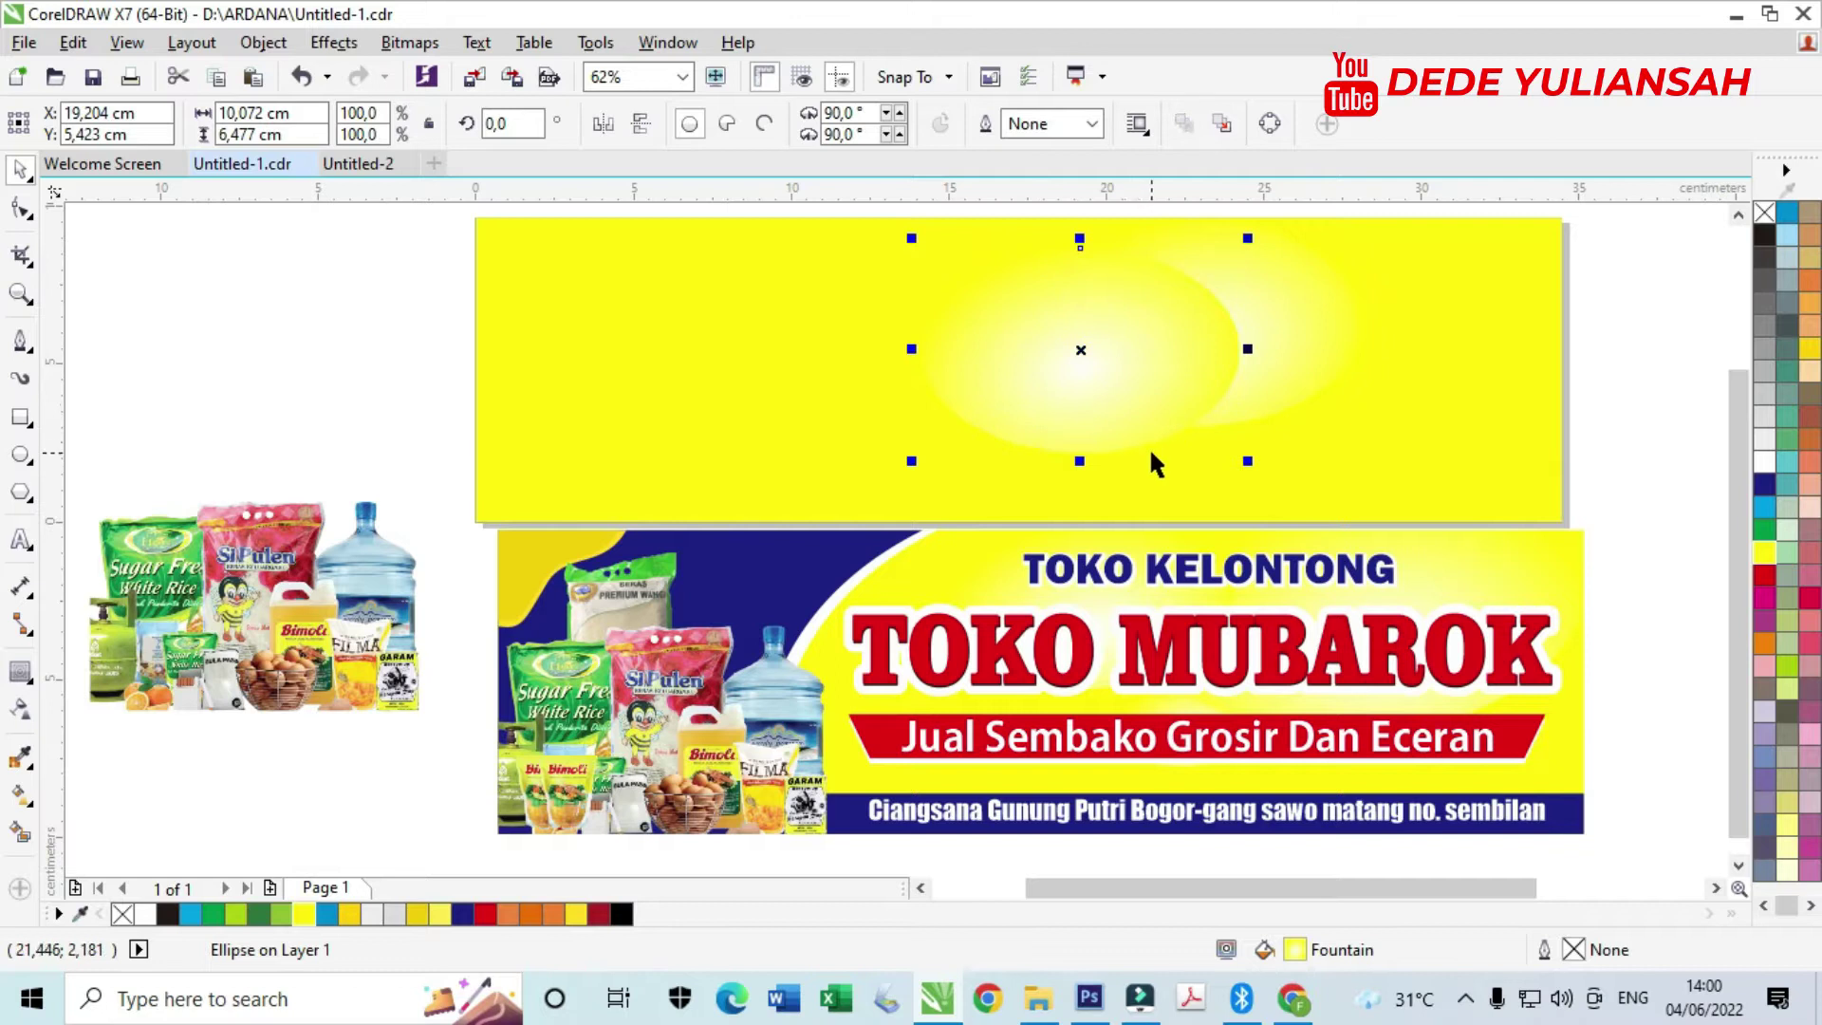
{"action": "left_click_drag", "start_coordinate": [1300, 357], "coordinate": [1392, 375]}
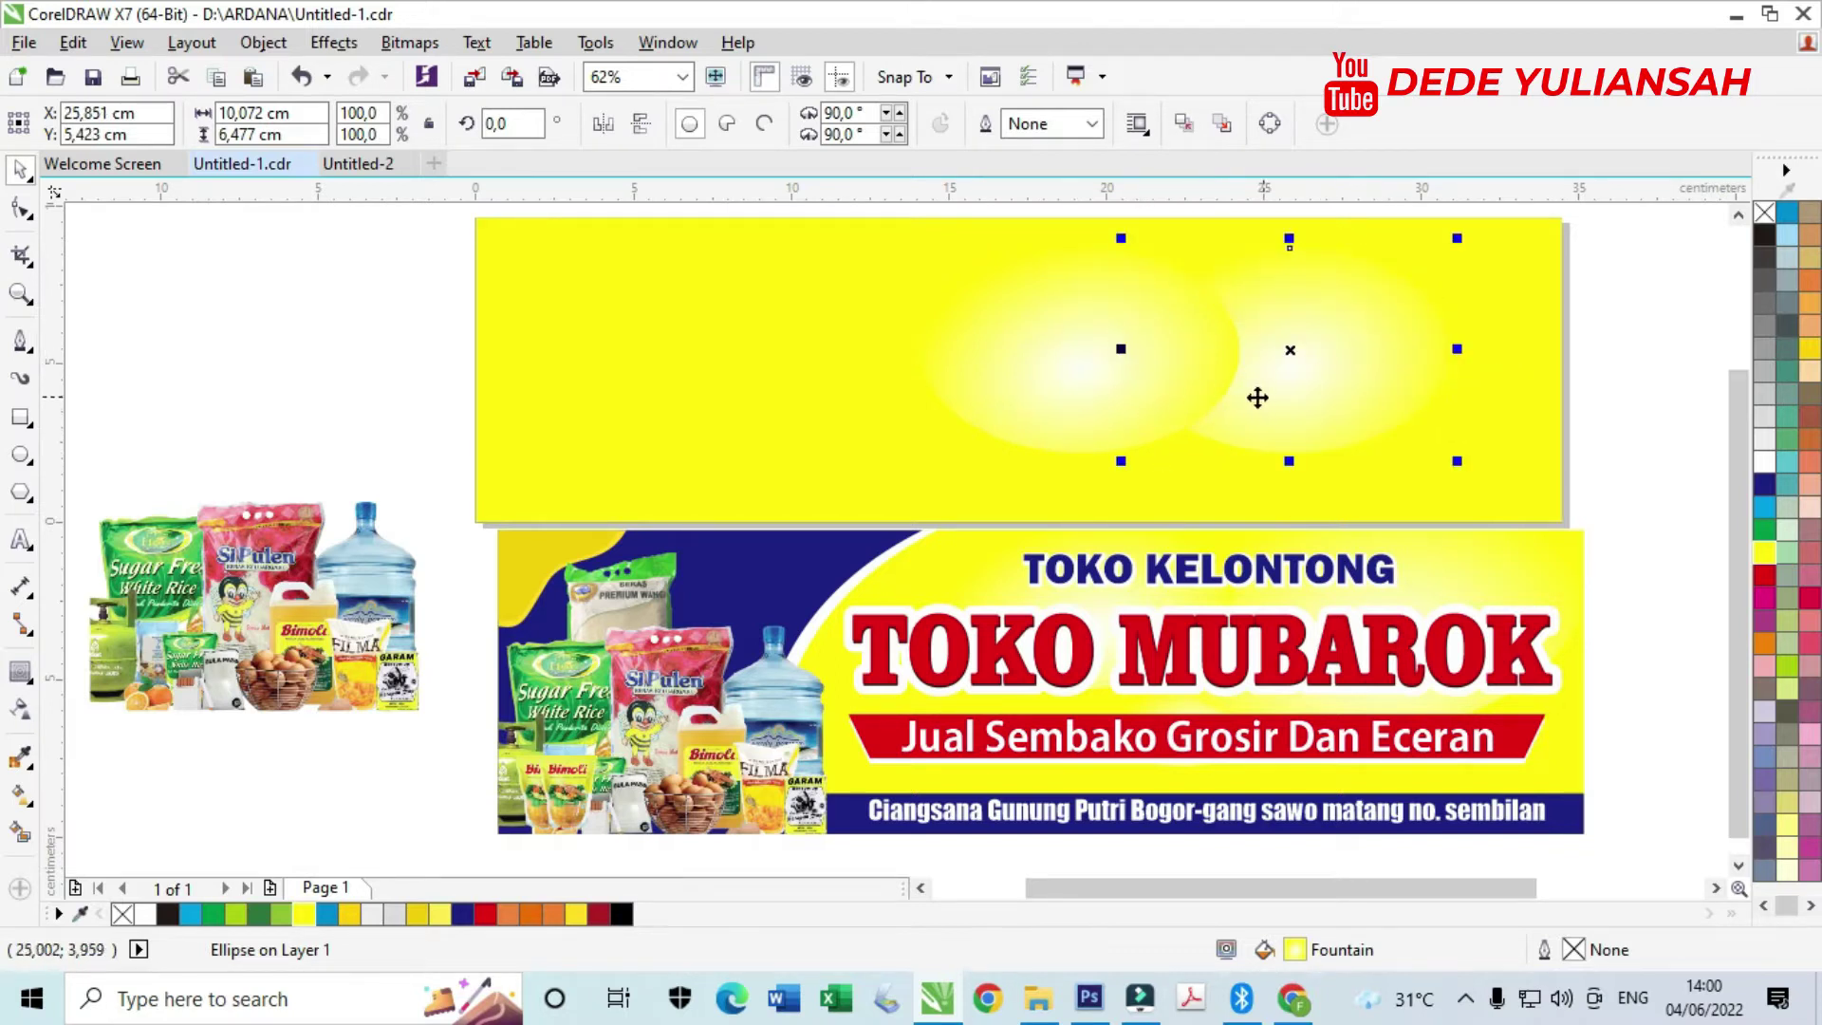
- Move the two large ellipses up and add a smaller gradient ellipse of about 7.4 × 4.7 cm below and between them
{"action": "left_click", "coordinate": [1050, 379], "text": "shift"}
{"action": "left_click_drag", "start_coordinate": [1050, 379], "coordinate": [1194, 415]}
{"action": "left_click", "coordinate": [972, 439]}
{"action": "left_click_drag", "start_coordinate": [1349, 278], "coordinate": [1308, 309]}
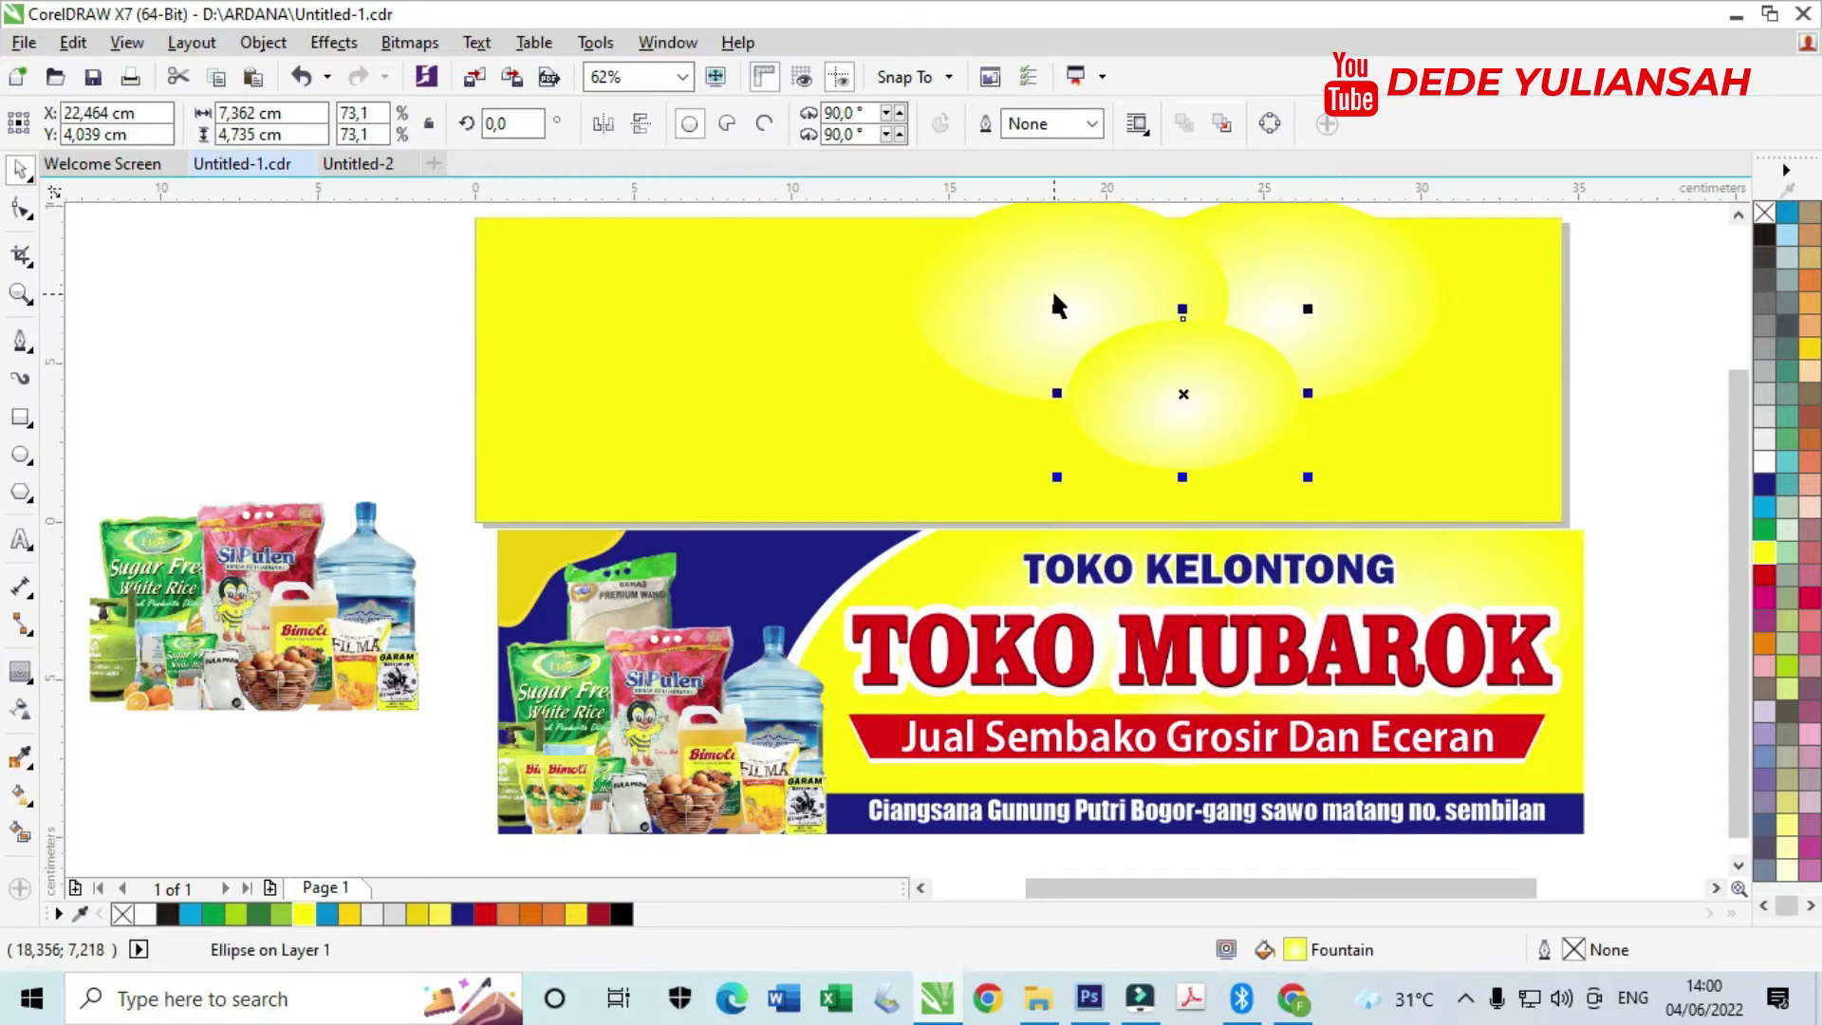
- Bring the two large gradient ellipses in front of the small one
{"action": "left_click", "coordinate": [1054, 294]}
{"action": "left_click", "coordinate": [1315, 300], "text": "shift"}
{"action": "key", "text": "shift+Page_Up"}
- PowerClip all three gradient ellipses inside the yellow banner rectangle
{"action": "left_click", "coordinate": [1200, 447]}
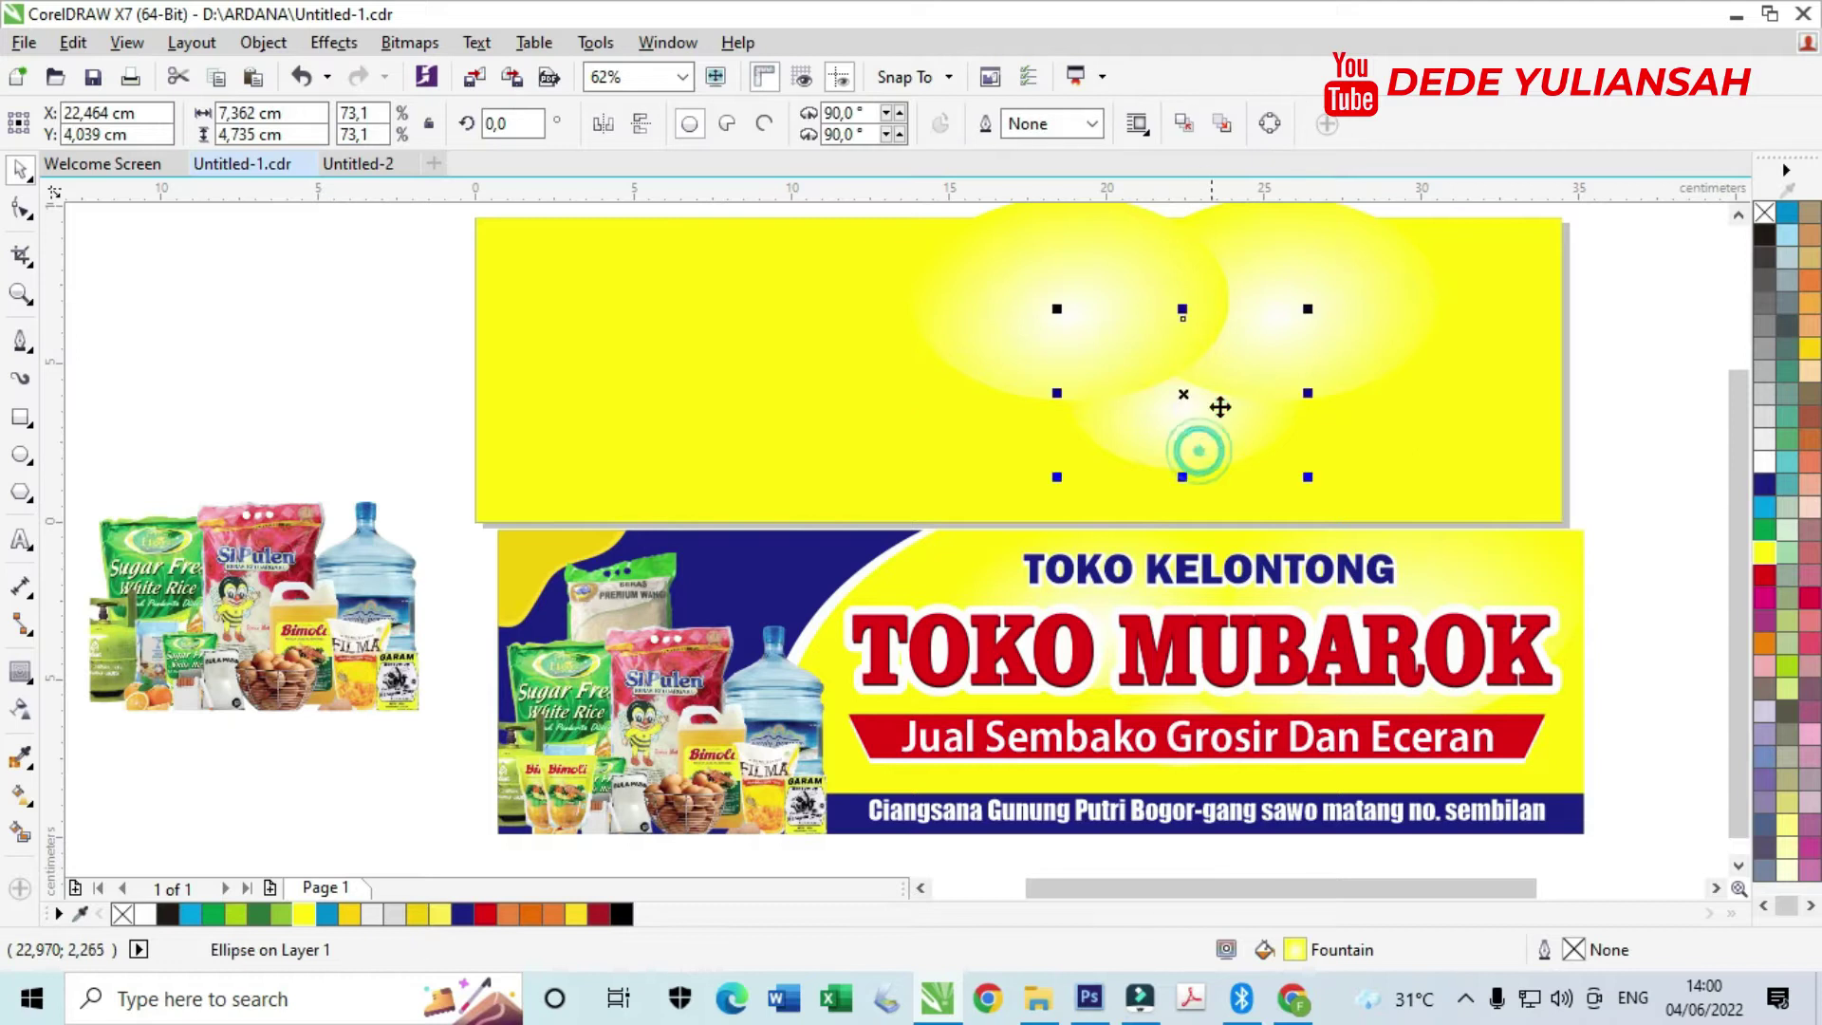
{"action": "left_click", "coordinate": [1311, 252], "text": "shift"}
{"action": "left_click", "coordinate": [1071, 254], "text": "shift"}
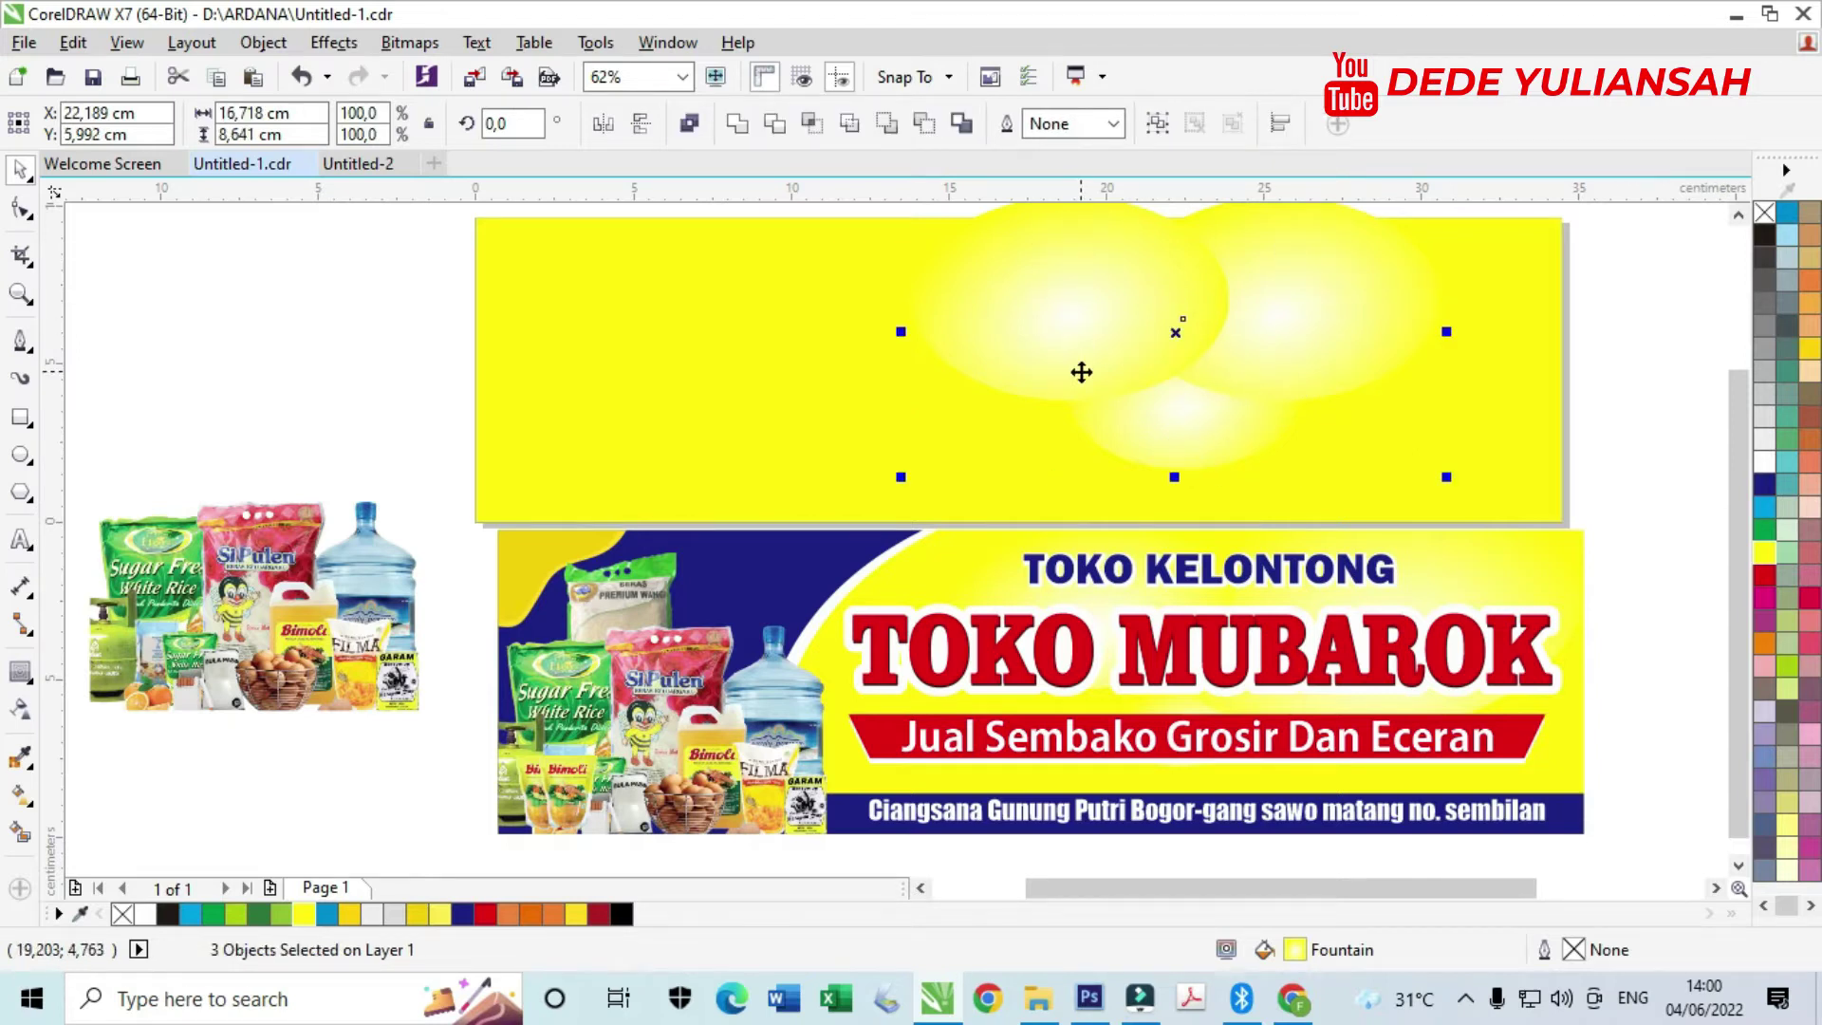
{"action": "scroll", "coordinate": [1082, 372], "scroll_direction": "down", "scroll_amount": 1}
{"action": "scroll", "coordinate": [1114, 313], "scroll_direction": "up", "scroll_amount": 1}
{"action": "right_click", "coordinate": [1117, 320]}
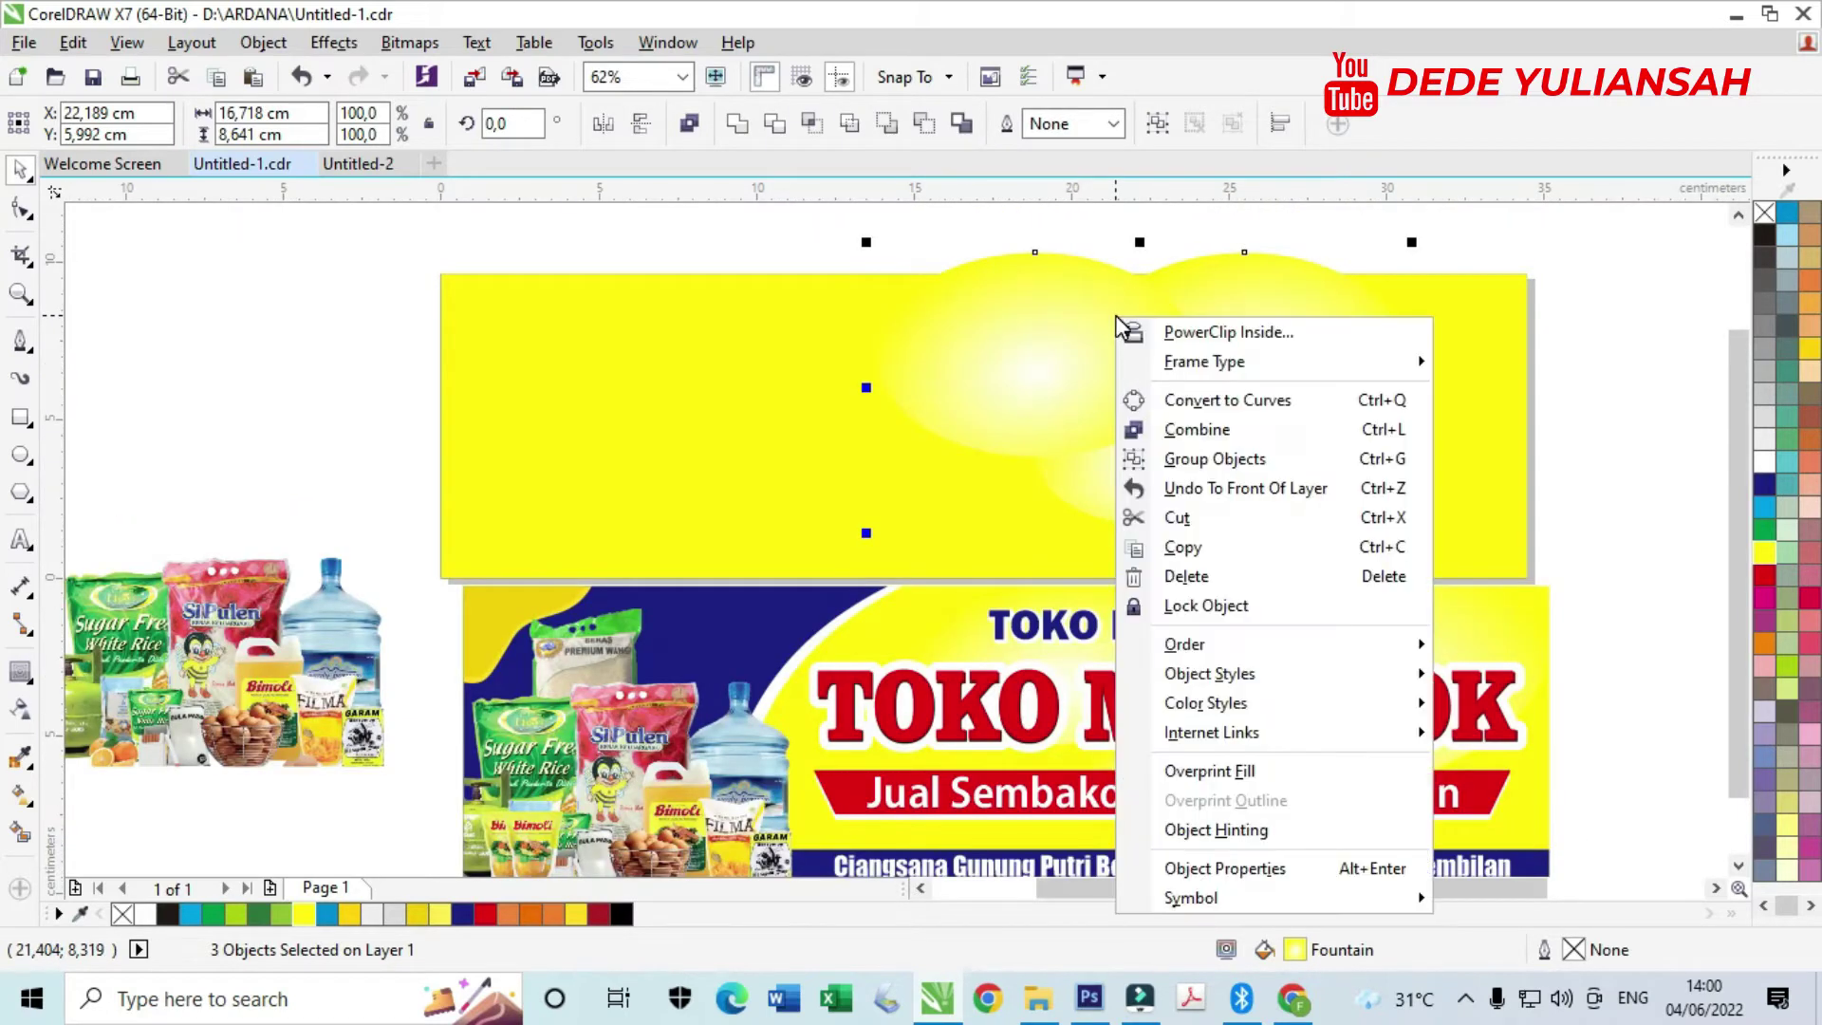
{"action": "left_click", "coordinate": [1240, 334]}
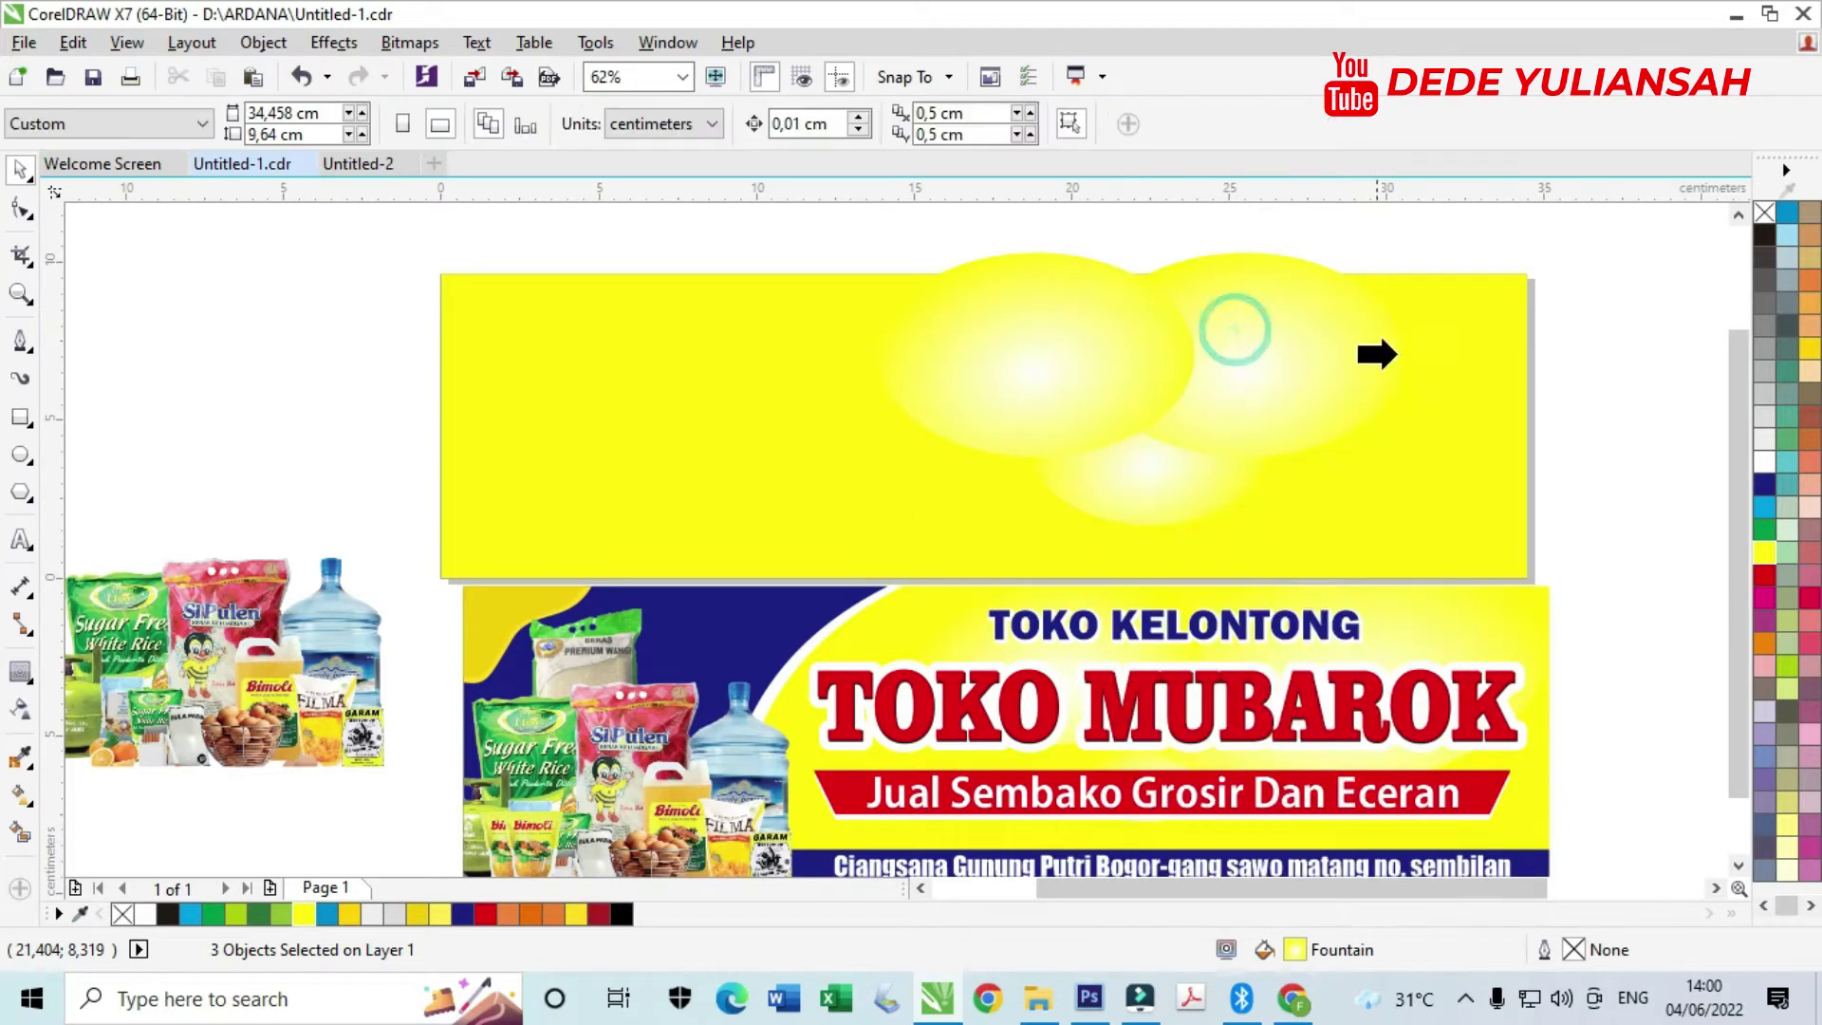
{"action": "left_click", "coordinate": [1419, 384]}
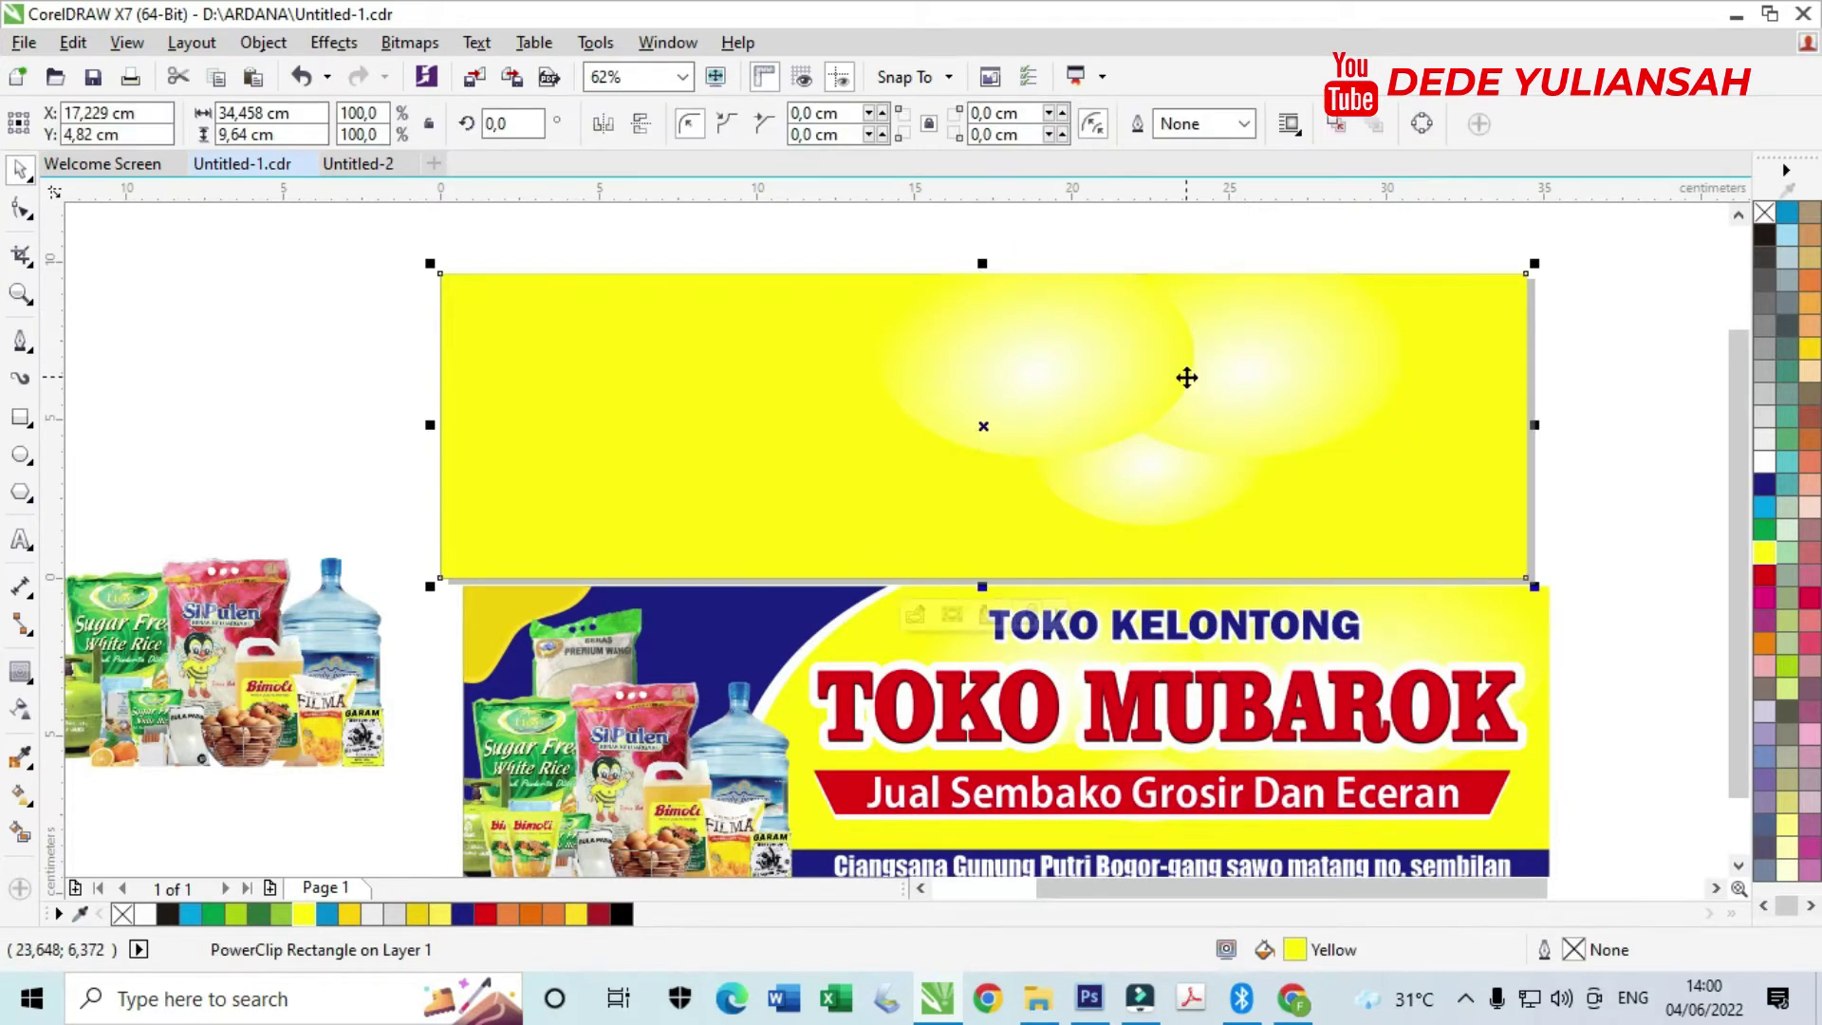
- Draw a rectangle about 14.17 × 9.53 cm from the yellow banner's upper-left corner, covering its left part
{"action": "scroll", "coordinate": [1186, 378], "scroll_direction": "down", "scroll_amount": 1}
{"action": "left_click", "coordinate": [993, 275]}
{"action": "scroll", "coordinate": [1001, 408], "scroll_direction": "up", "scroll_amount": 1}
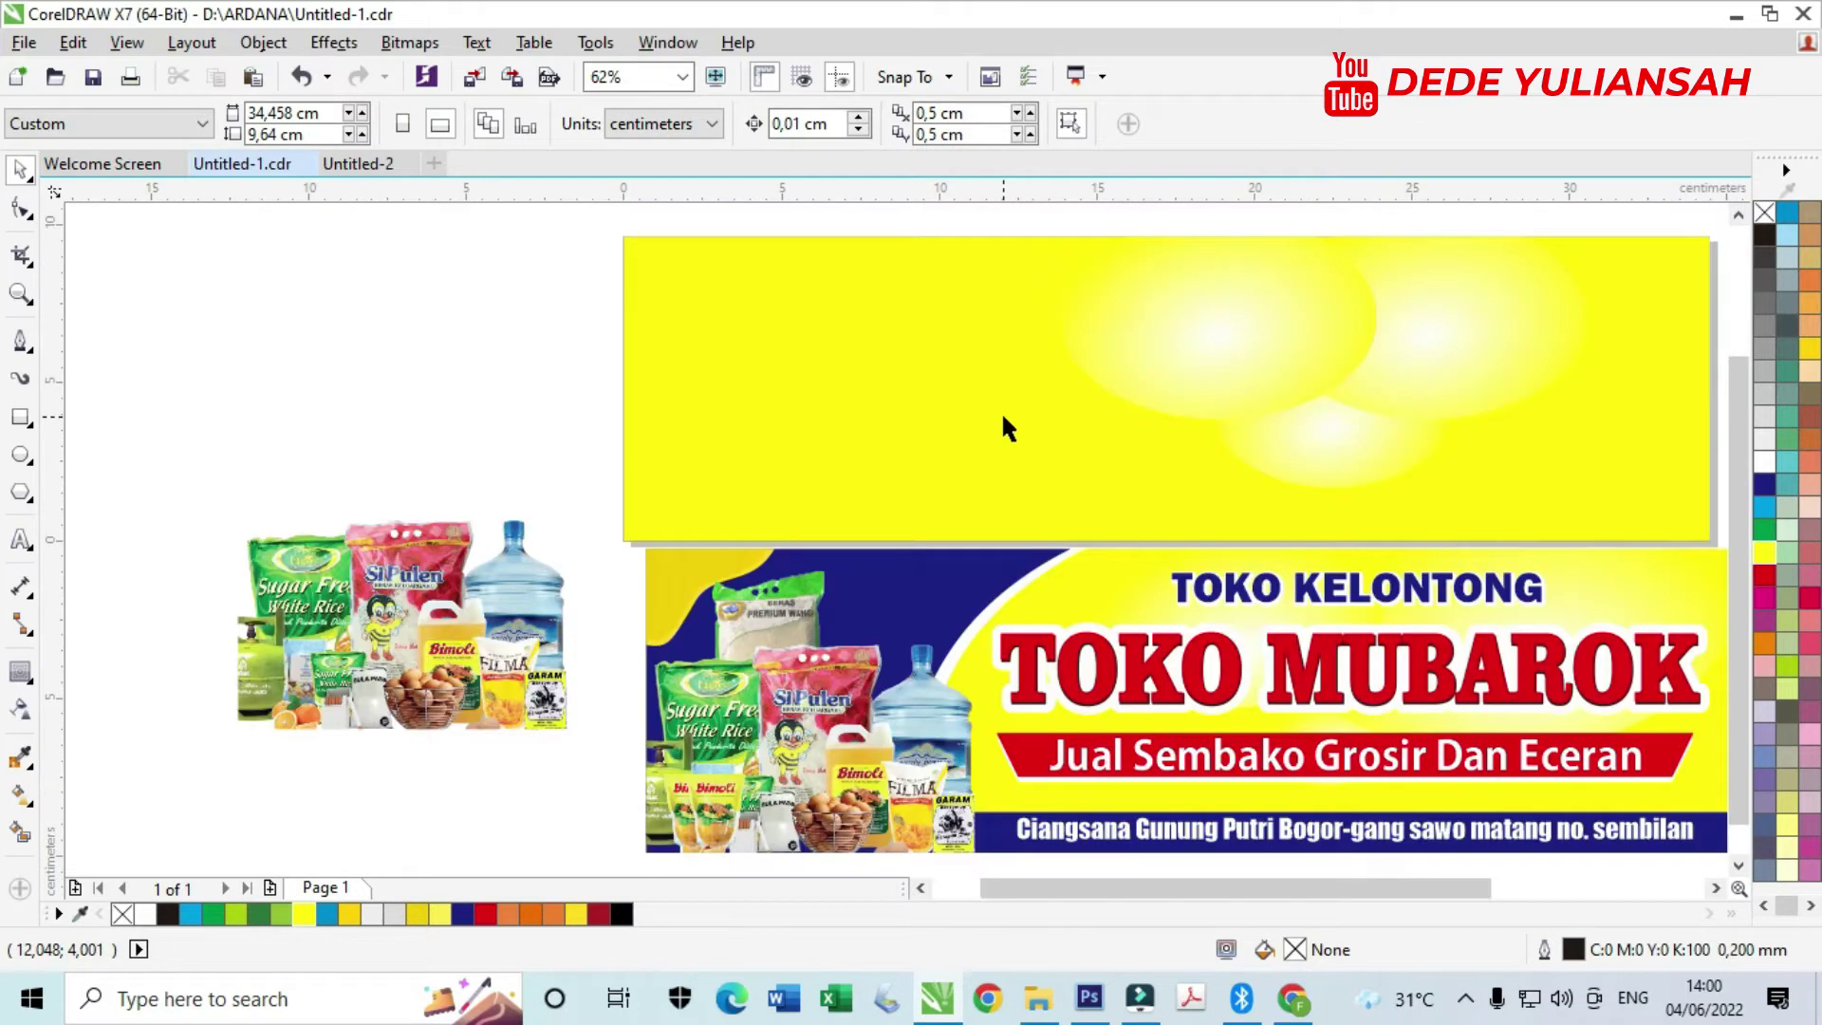
{"action": "scroll", "coordinate": [919, 478], "scroll_direction": "down", "scroll_amount": 1}
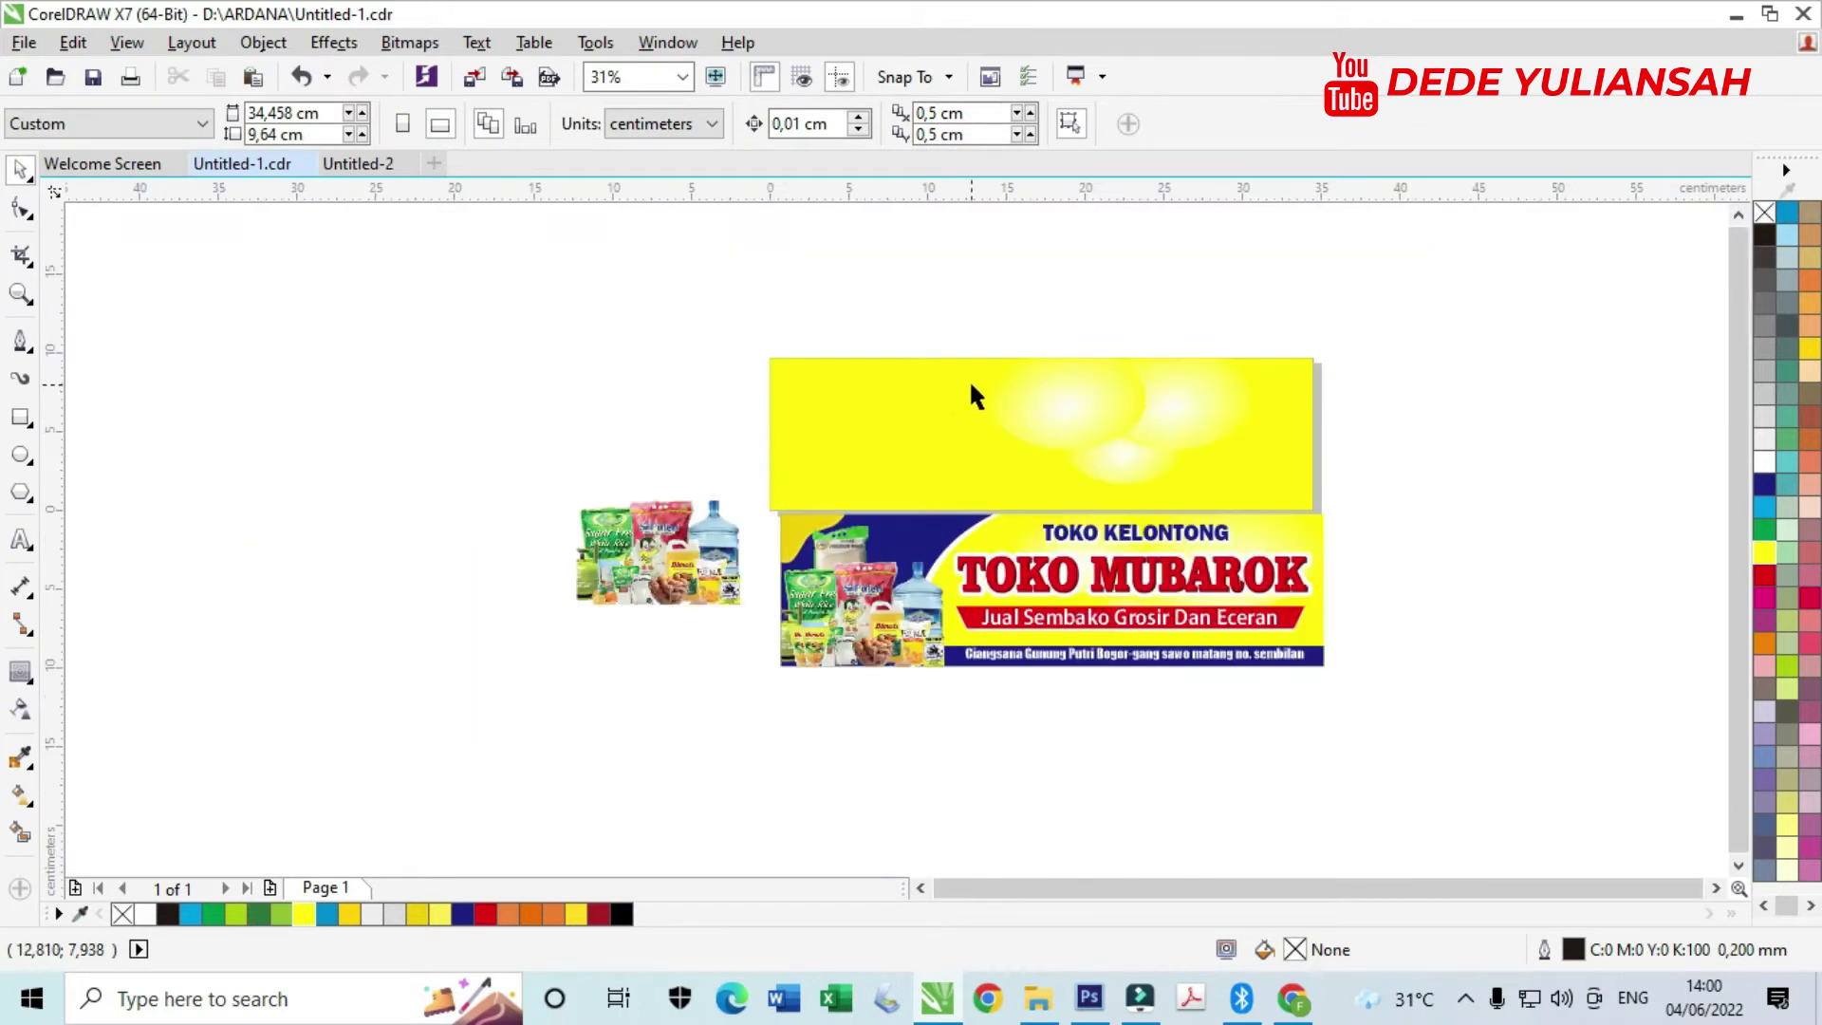
{"action": "scroll", "coordinate": [970, 380], "scroll_direction": "up", "scroll_amount": 1}
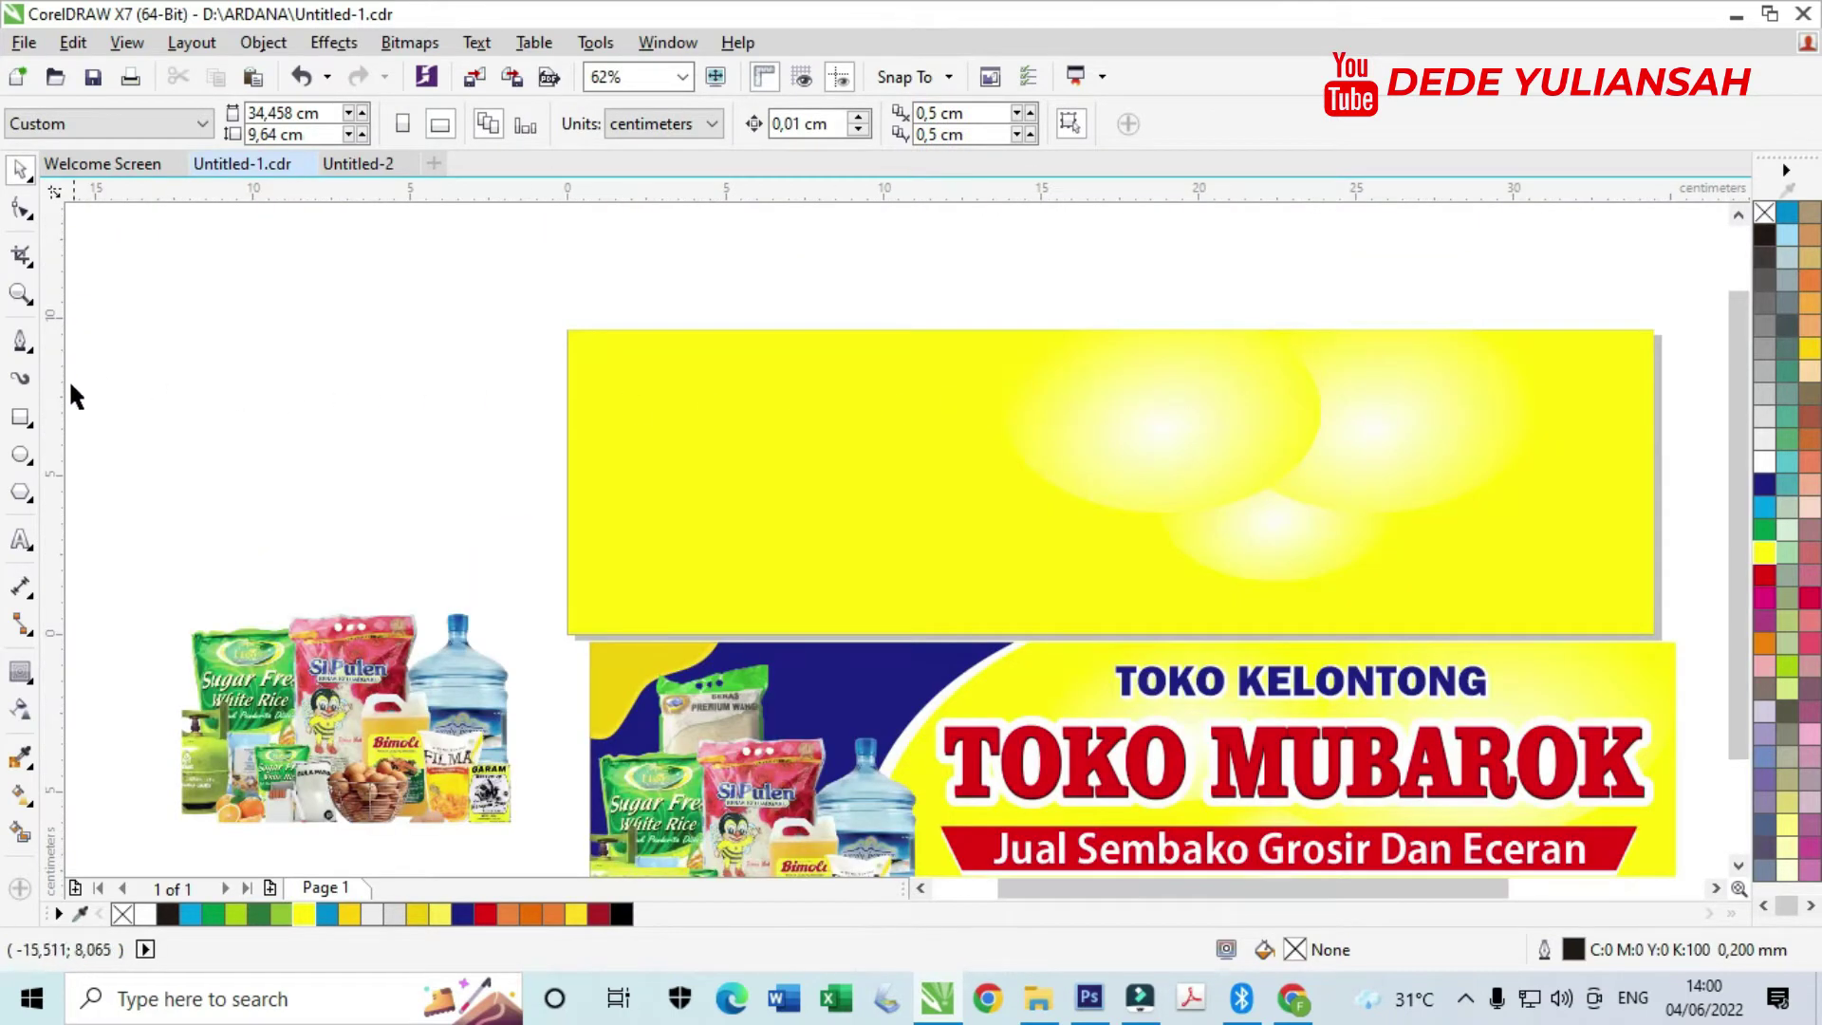
{"action": "left_click", "coordinate": [21, 418]}
{"action": "left_click_drag", "start_coordinate": [567, 331], "coordinate": [1020, 624]}
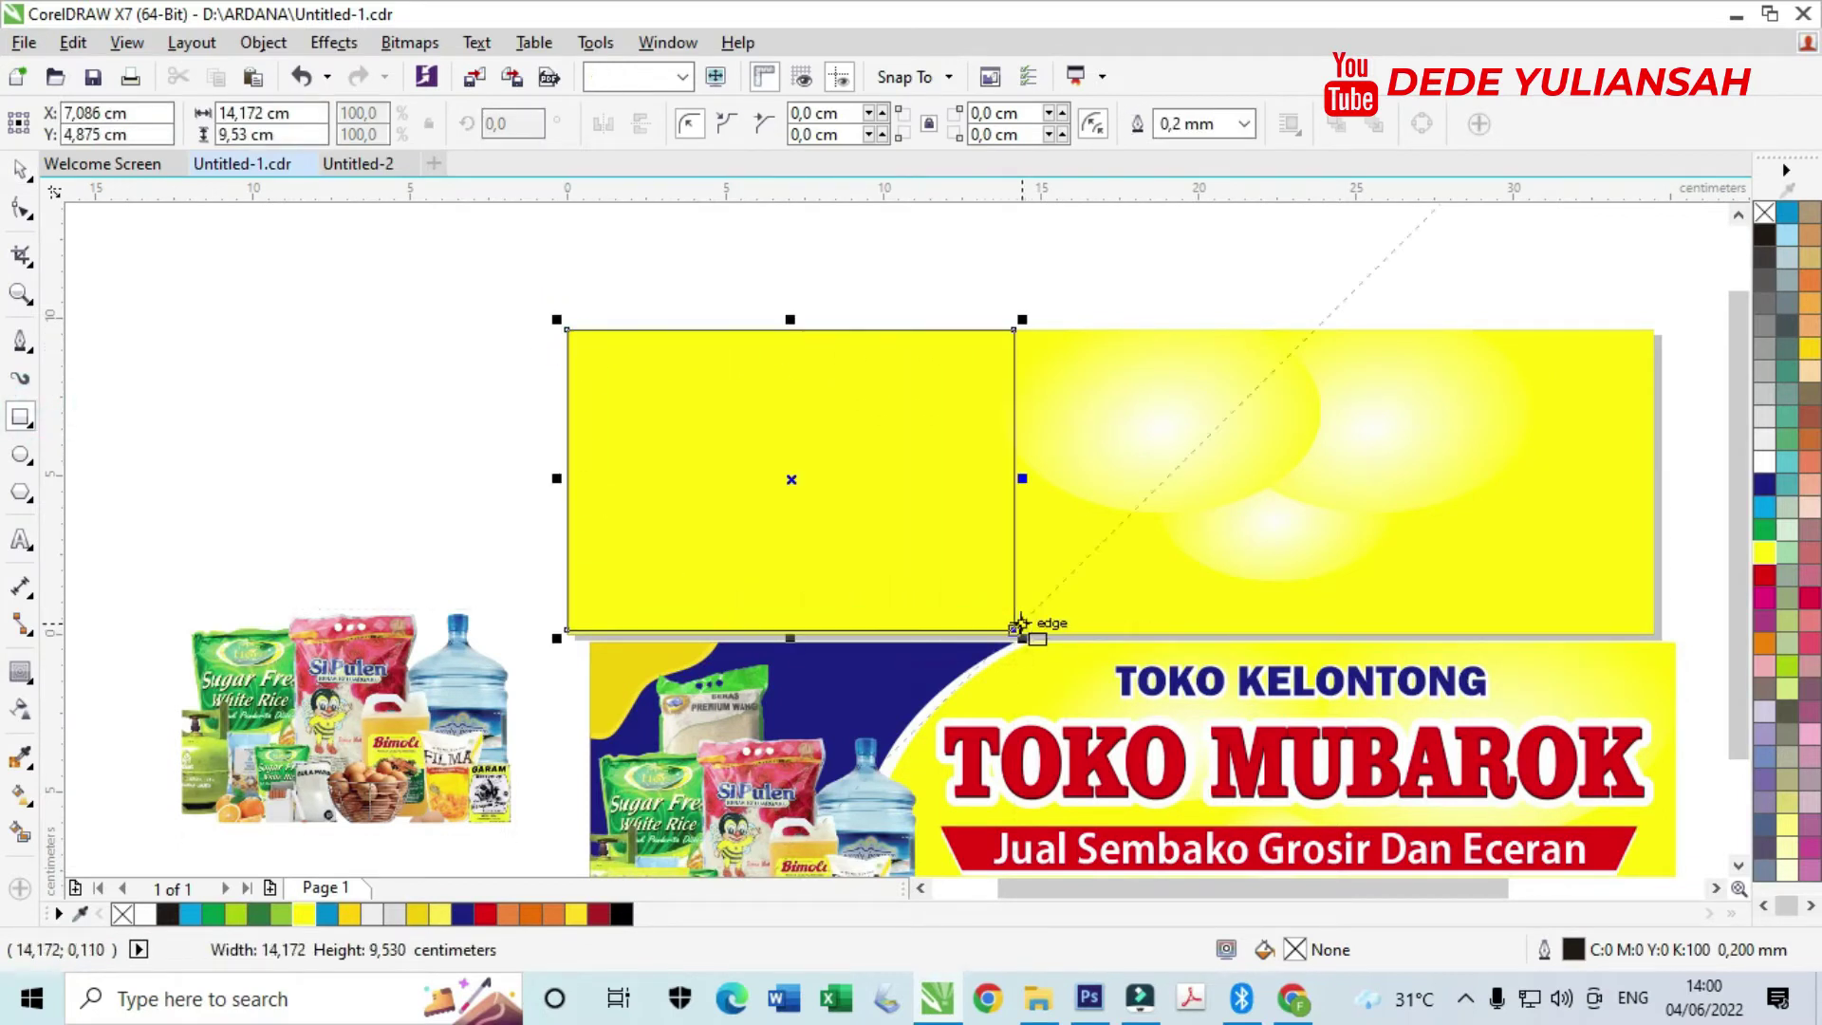
- Convert the new rectangle on the banner's left part to curves
{"action": "left_click", "coordinate": [20, 169]}
{"action": "left_click", "coordinate": [847, 471]}
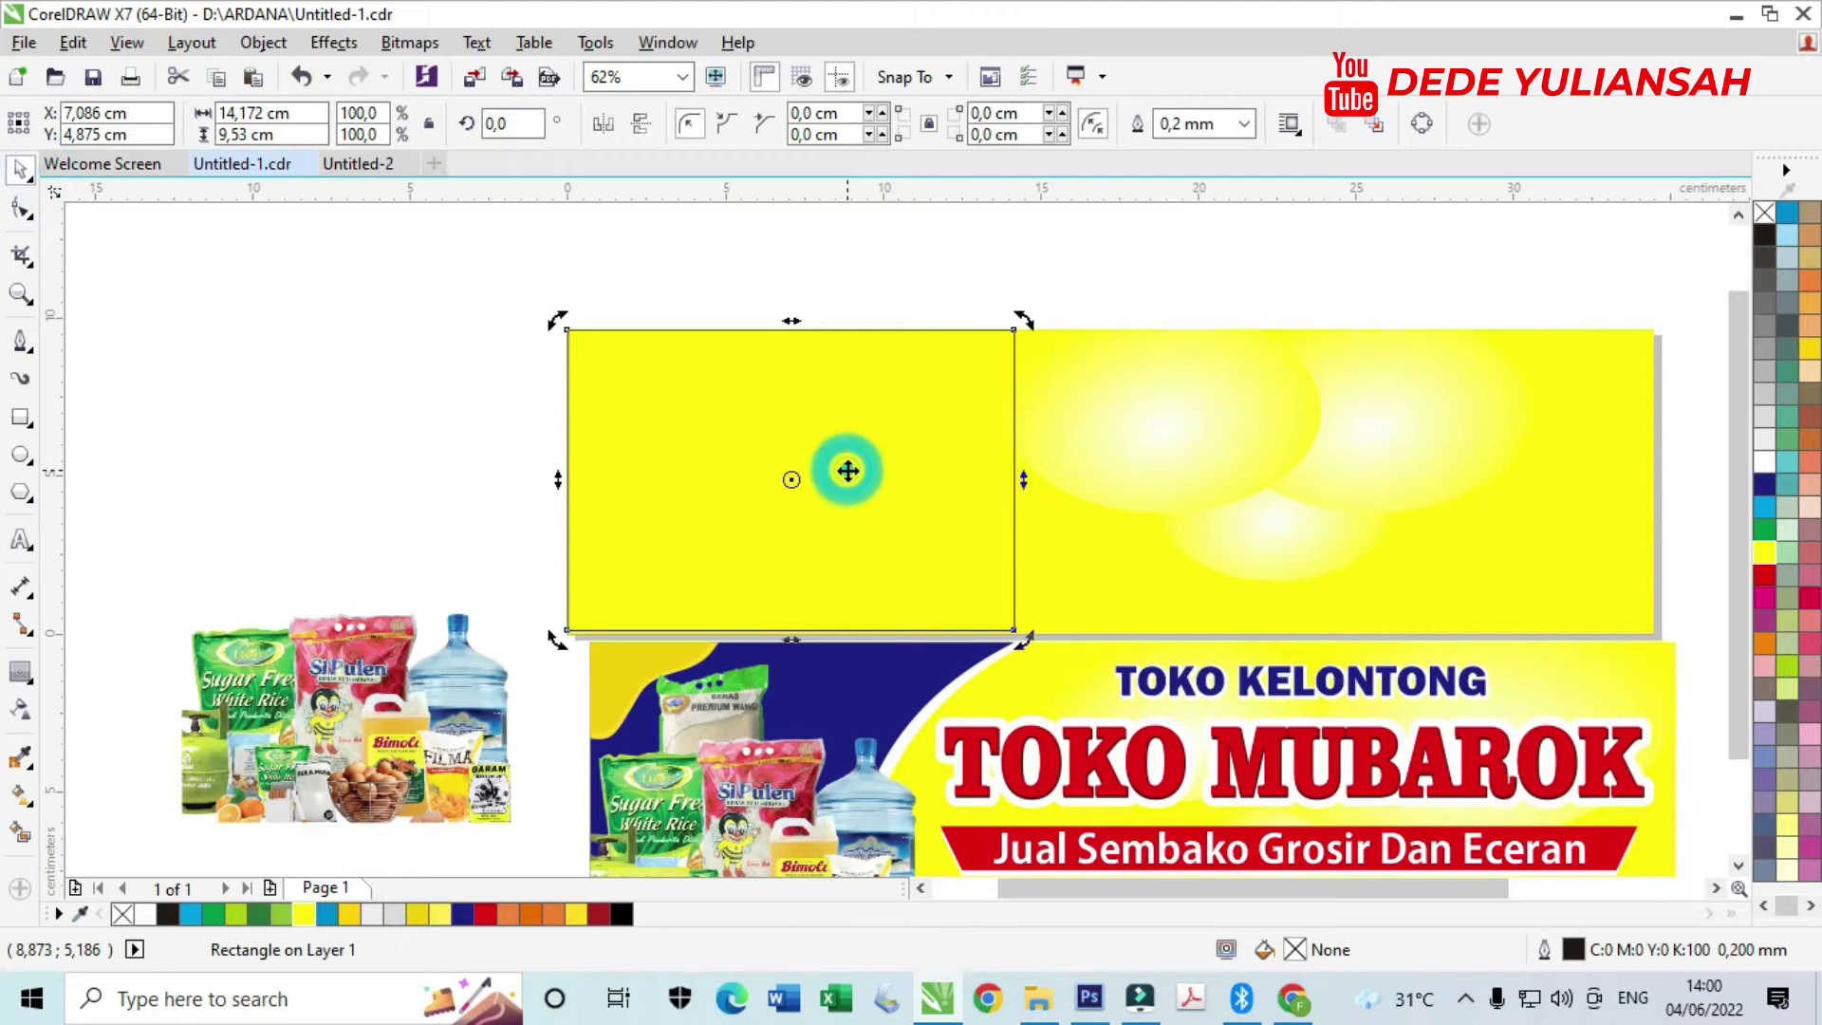
{"action": "right_click", "coordinate": [850, 477]}
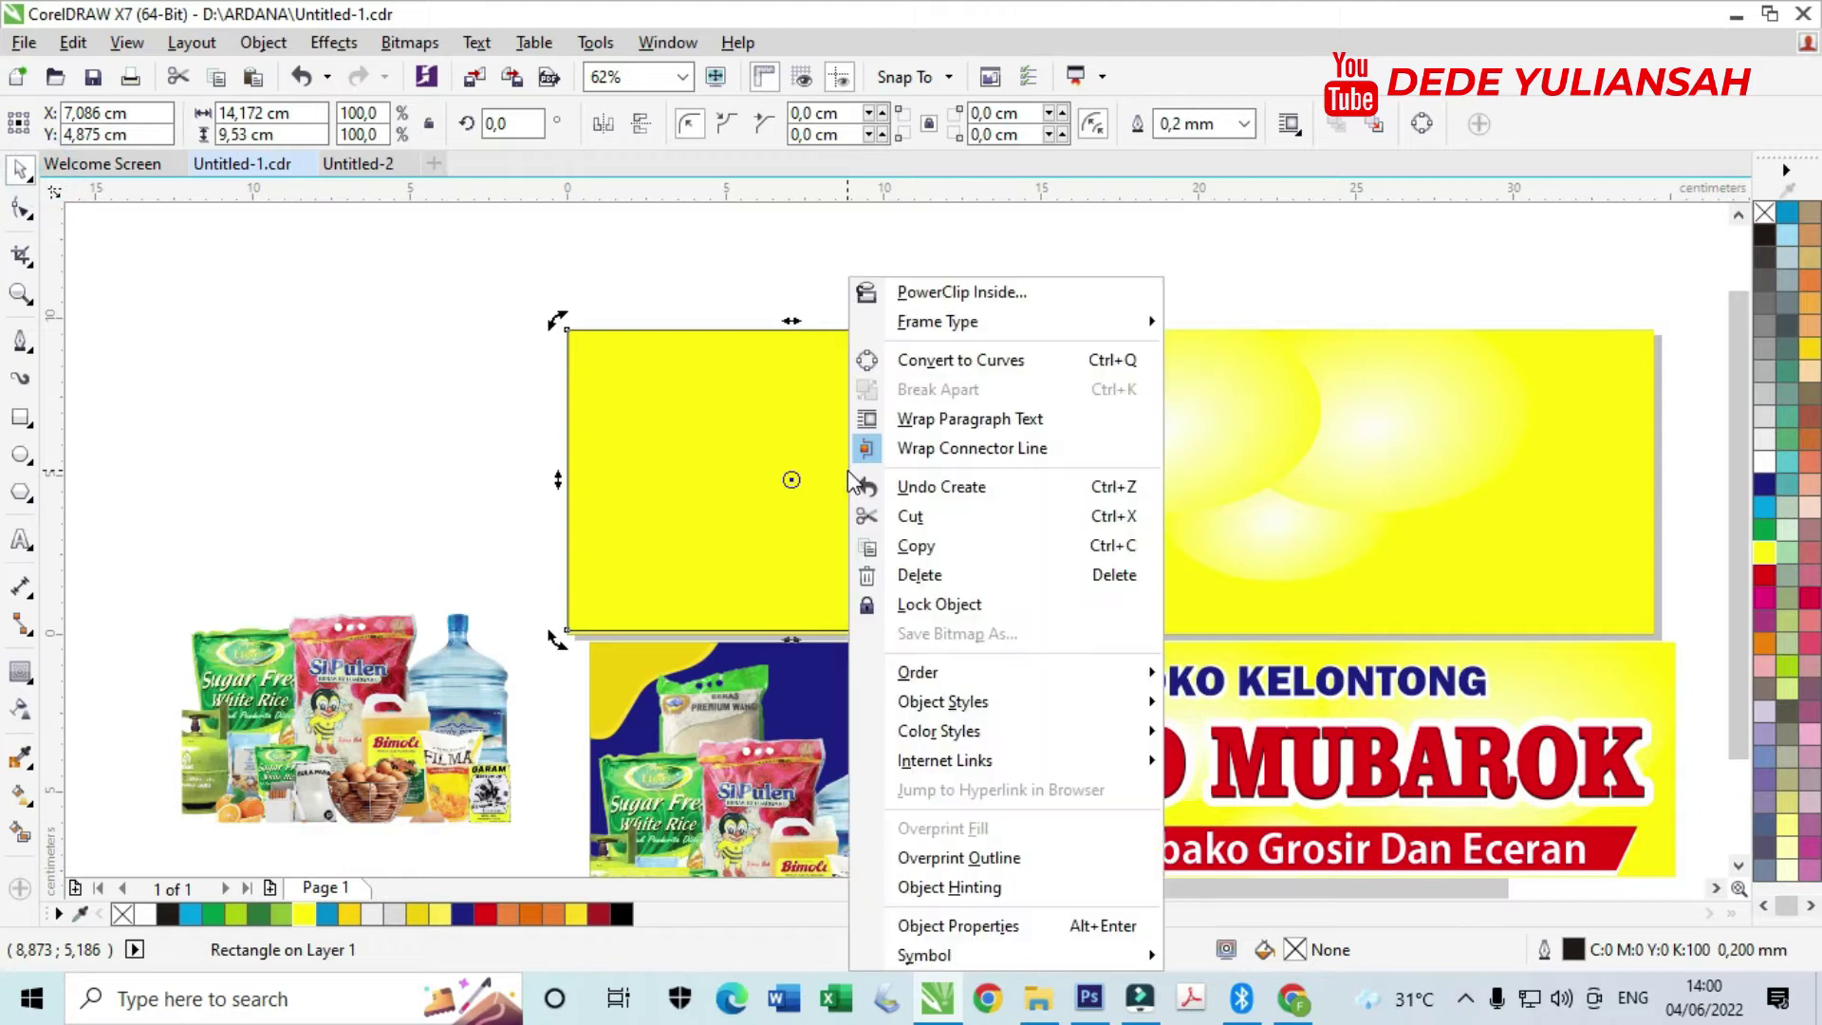
{"action": "left_click", "coordinate": [1018, 365]}
- Move the shape's lower-right node left along the base, convert the slanted right edge to a curve and bow it inward
{"action": "left_click", "coordinate": [20, 207]}
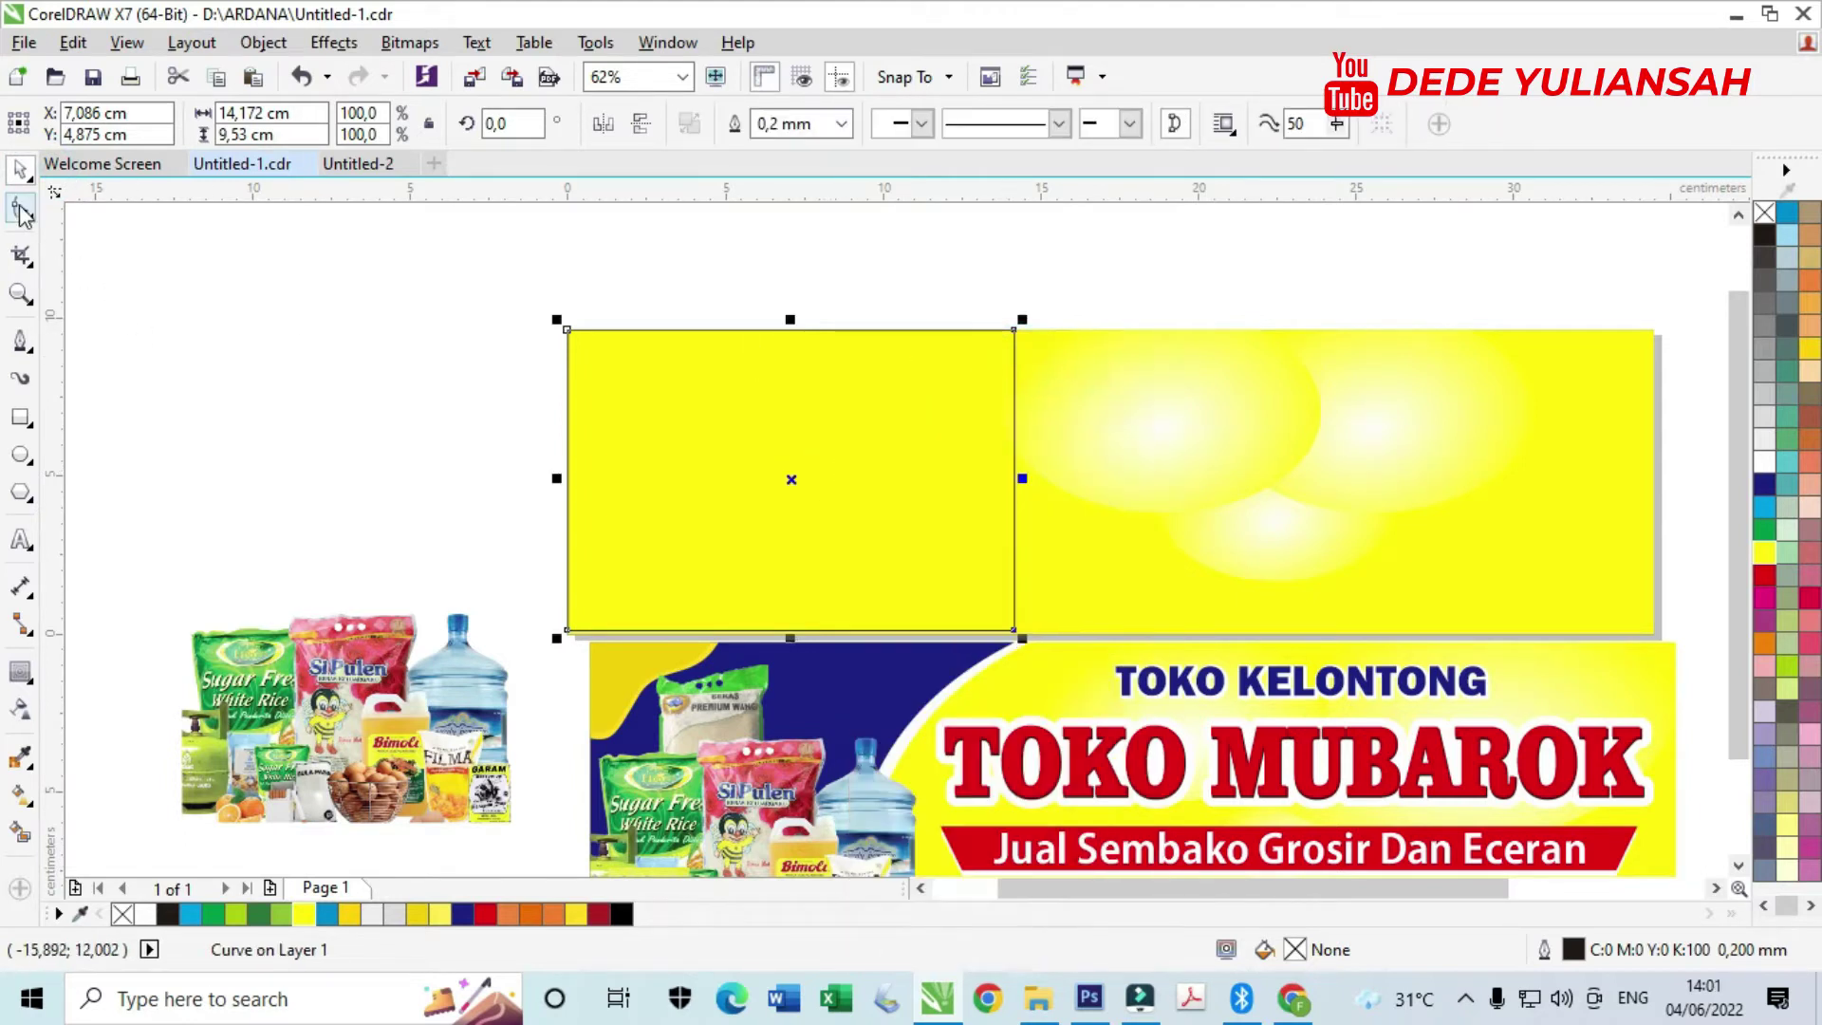
{"action": "left_click_drag", "start_coordinate": [1012, 629], "coordinate": [841, 631]}
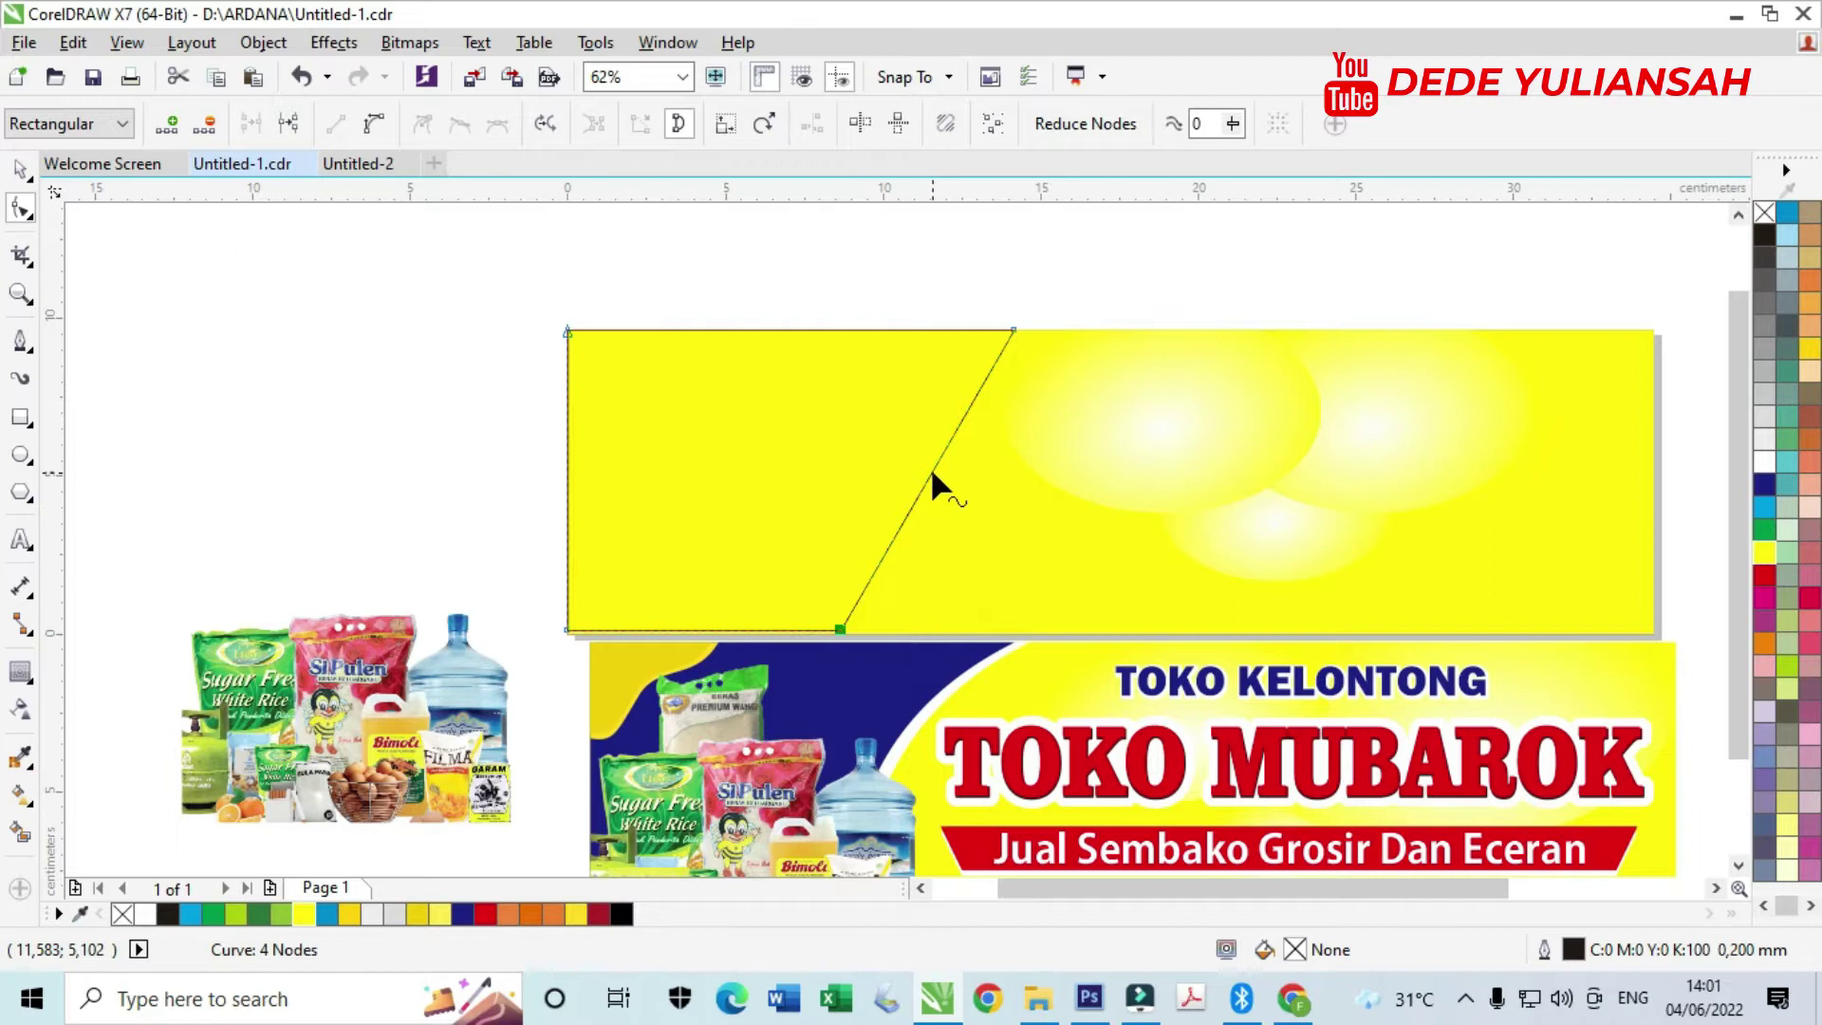
{"action": "left_click", "coordinate": [931, 471]}
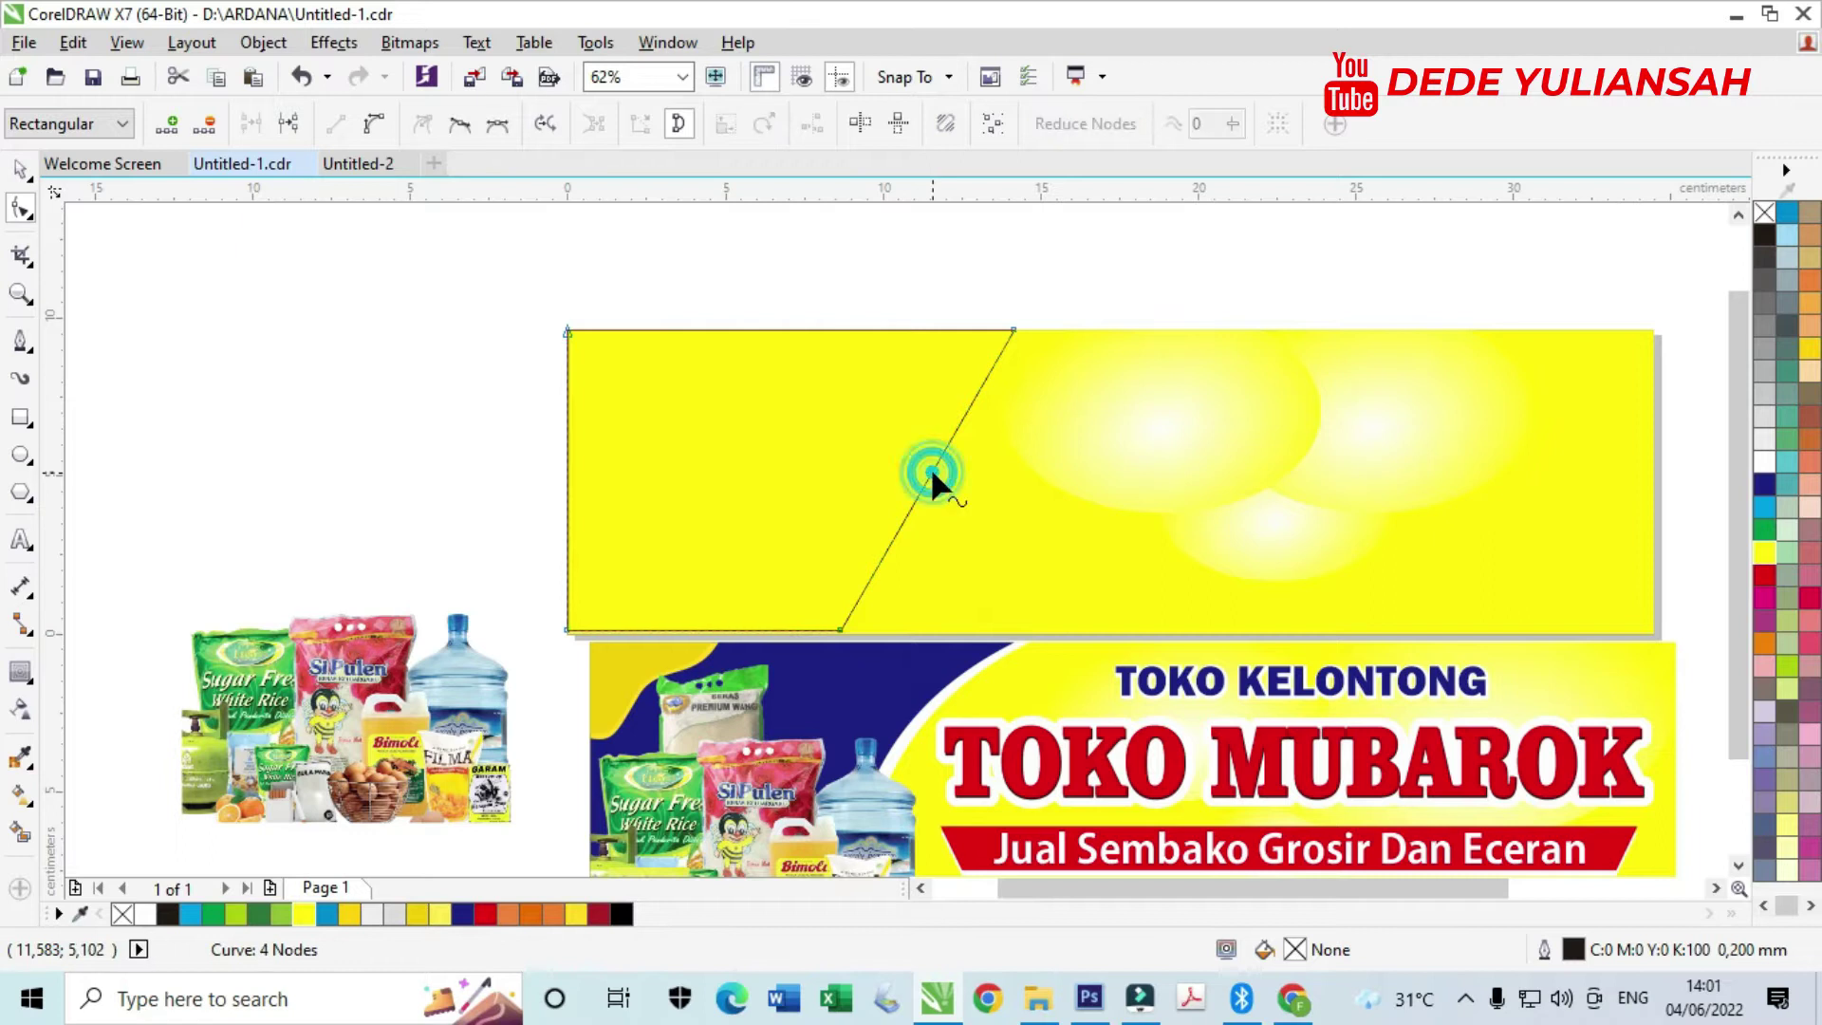
{"action": "left_click", "coordinate": [382, 130]}
{"action": "left_click_drag", "start_coordinate": [925, 472], "coordinate": [882, 464]}
{"action": "left_click", "coordinate": [19, 169]}
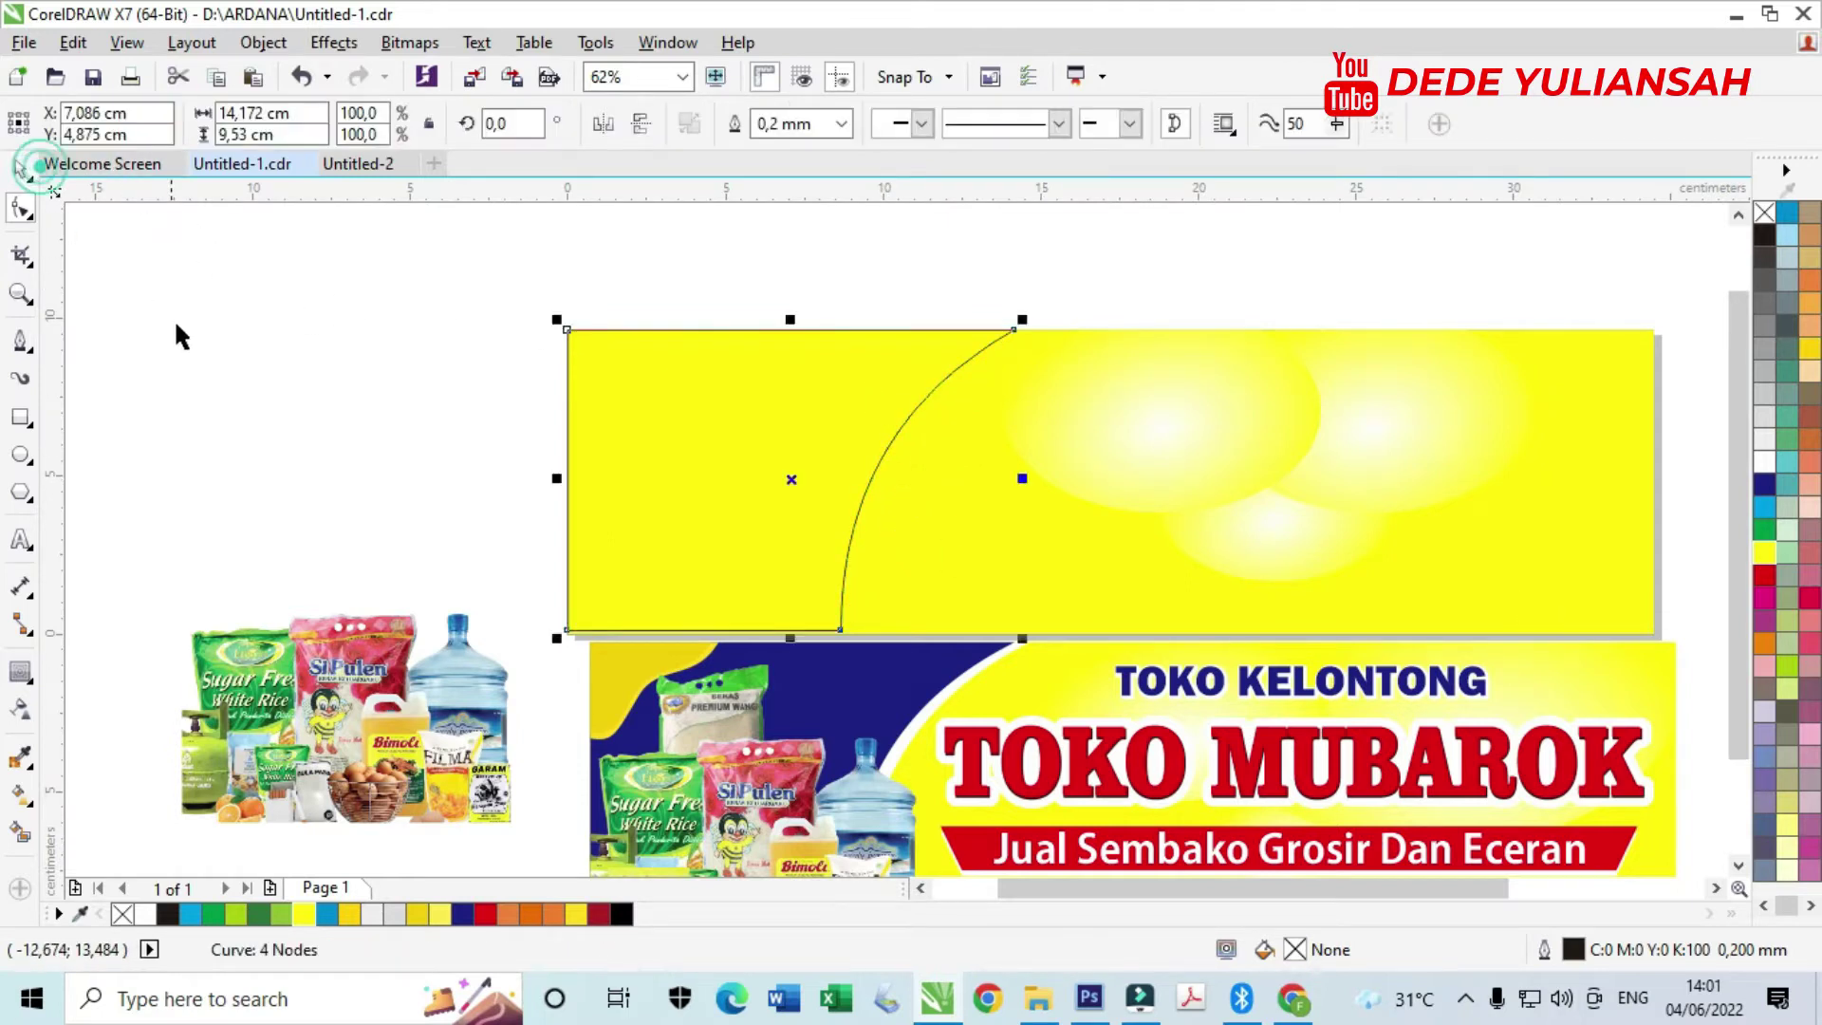
{"action": "left_click", "coordinate": [211, 359]}
- Fill the curved left shape with Blue and place a duplicate of it about 0.5 cm to the right
{"action": "left_click", "coordinate": [708, 480]}
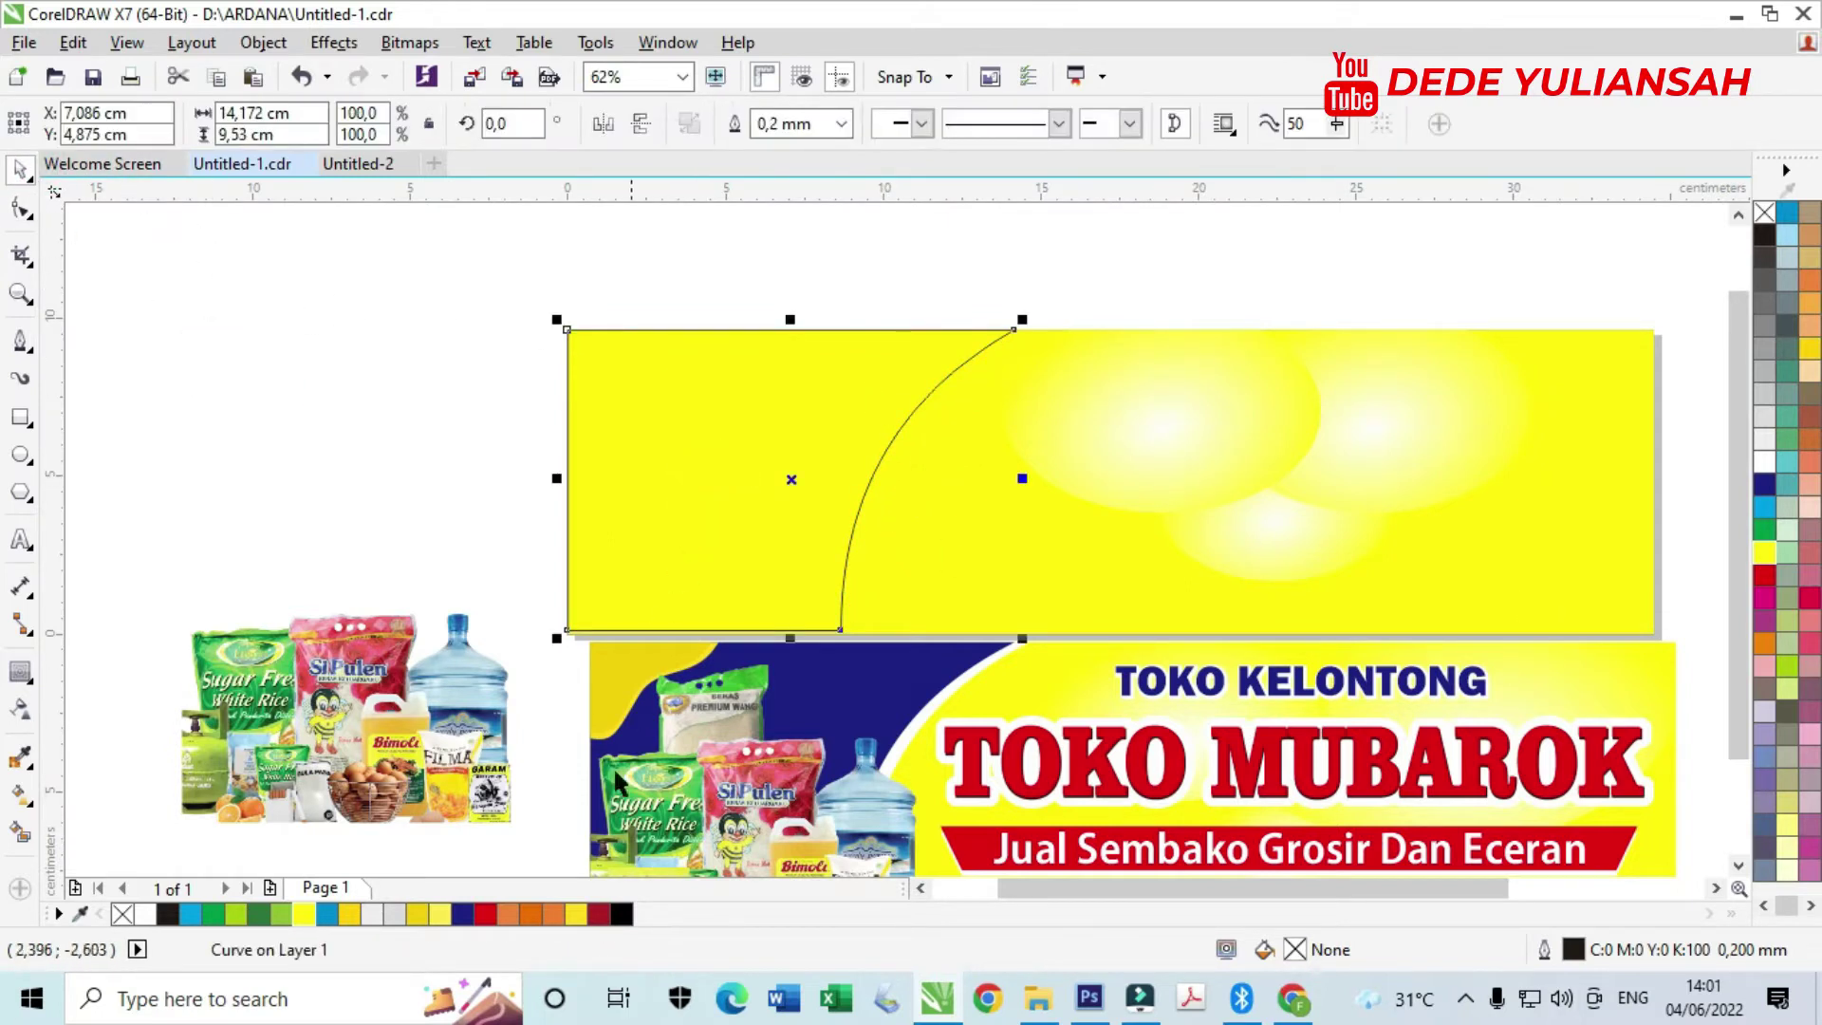
{"action": "left_click", "coordinate": [464, 917]}
{"action": "left_click", "coordinate": [406, 456]}
{"action": "left_click_drag", "start_coordinate": [794, 448], "coordinate": [814, 457]}
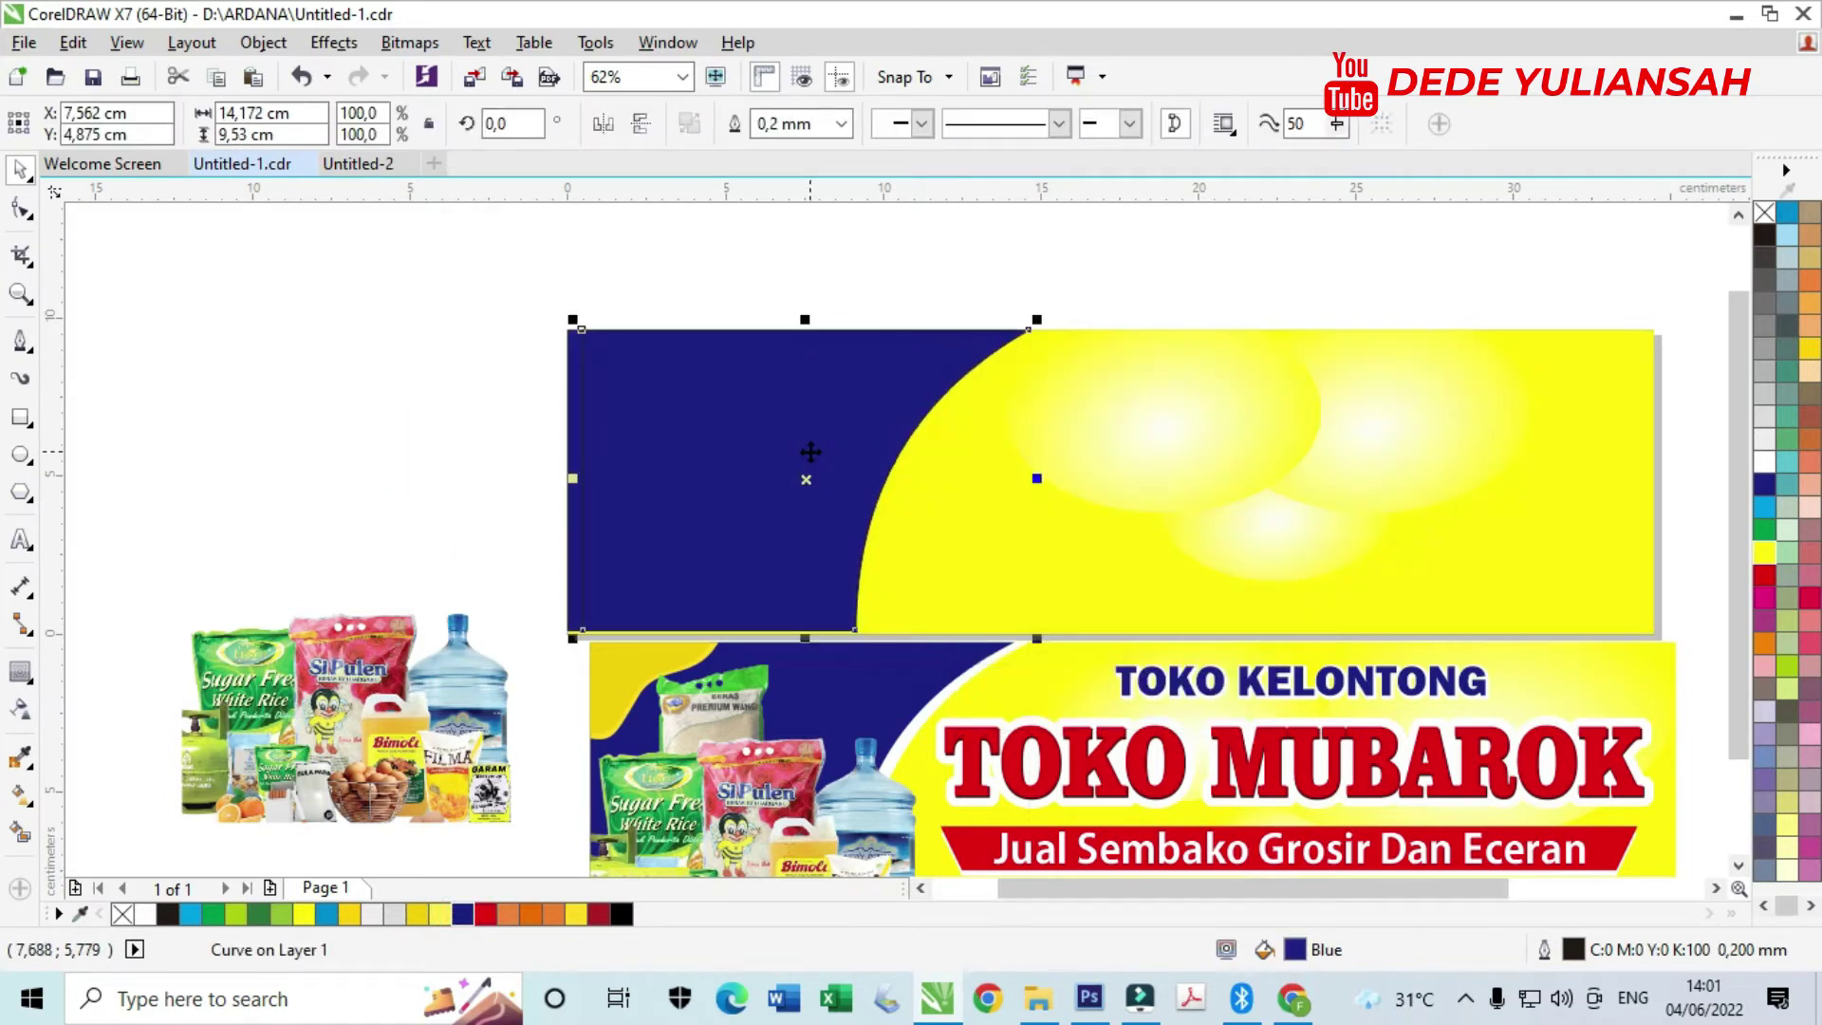
- Fill the offset duplicate of the curved shape with 10% Black and bring the blue shape in front of it
{"action": "left_click", "coordinate": [372, 917]}
{"action": "left_click", "coordinate": [365, 450]}
{"action": "left_click", "coordinate": [573, 503]}
{"action": "right_click", "coordinate": [574, 504]}
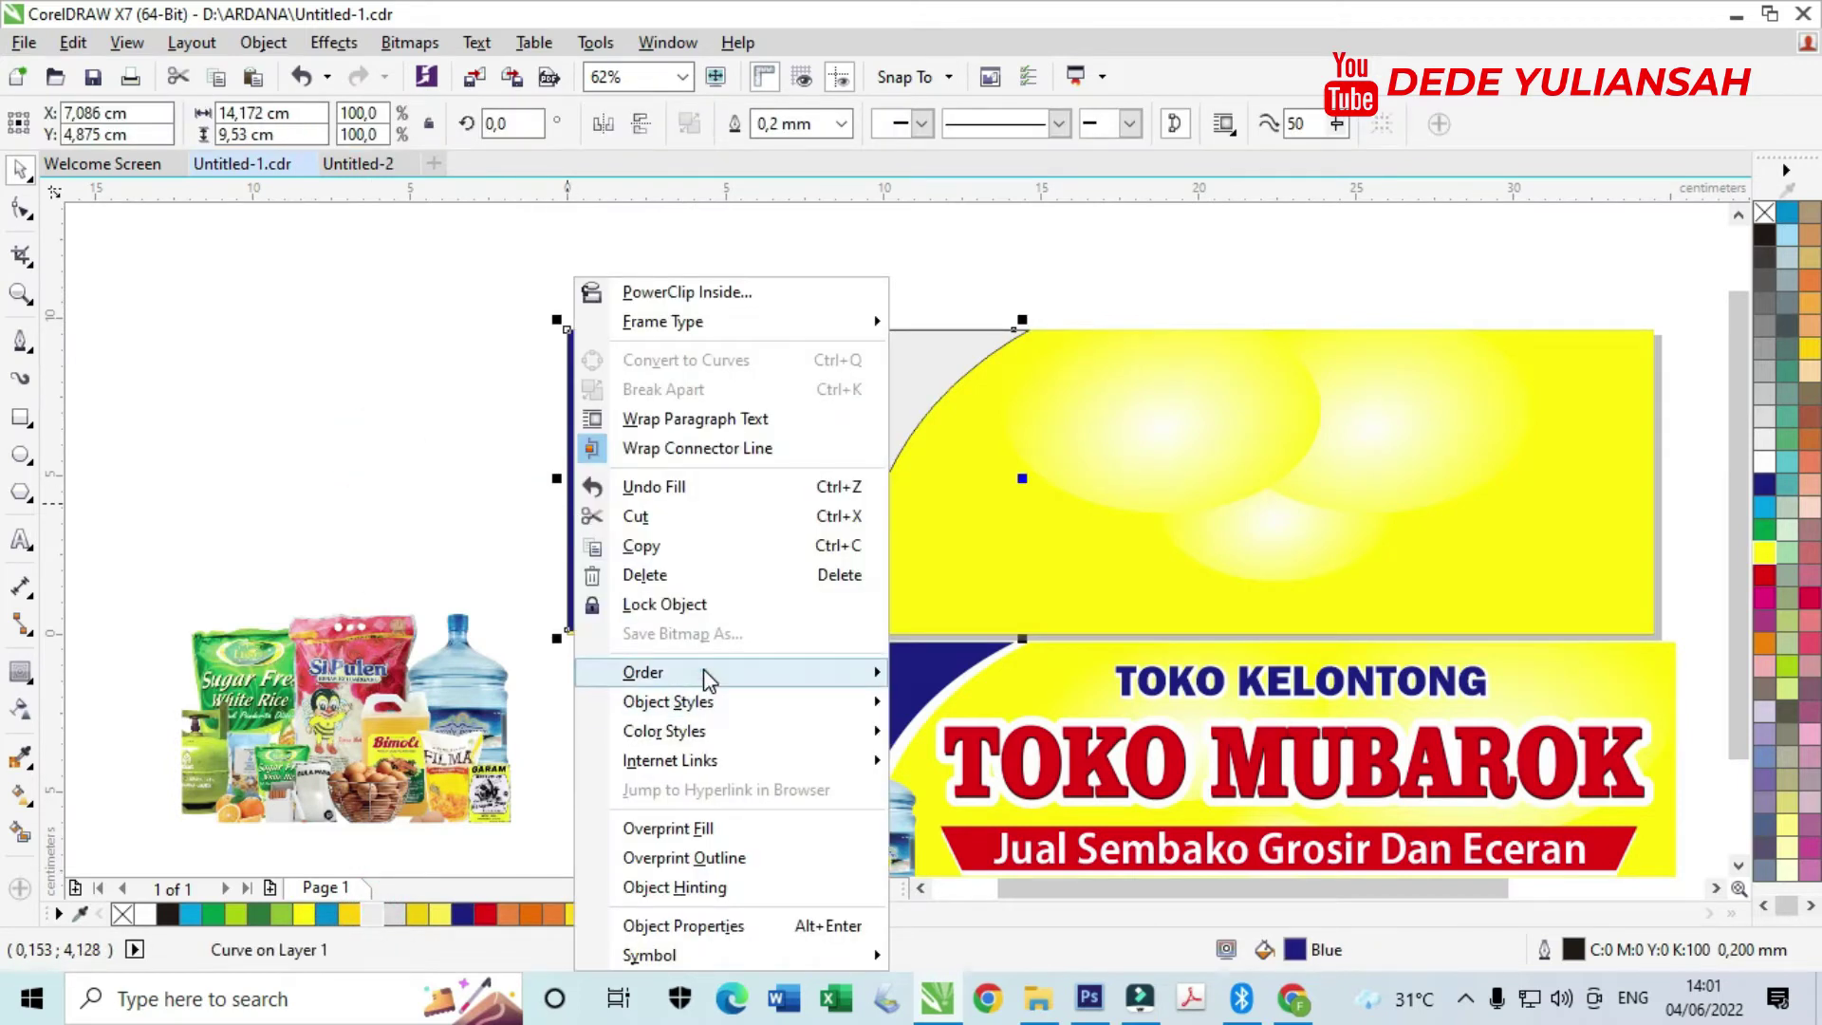
{"action": "left_click", "coordinate": [669, 674]}
{"action": "left_click", "coordinate": [982, 676]}
{"action": "left_click", "coordinate": [340, 453]}
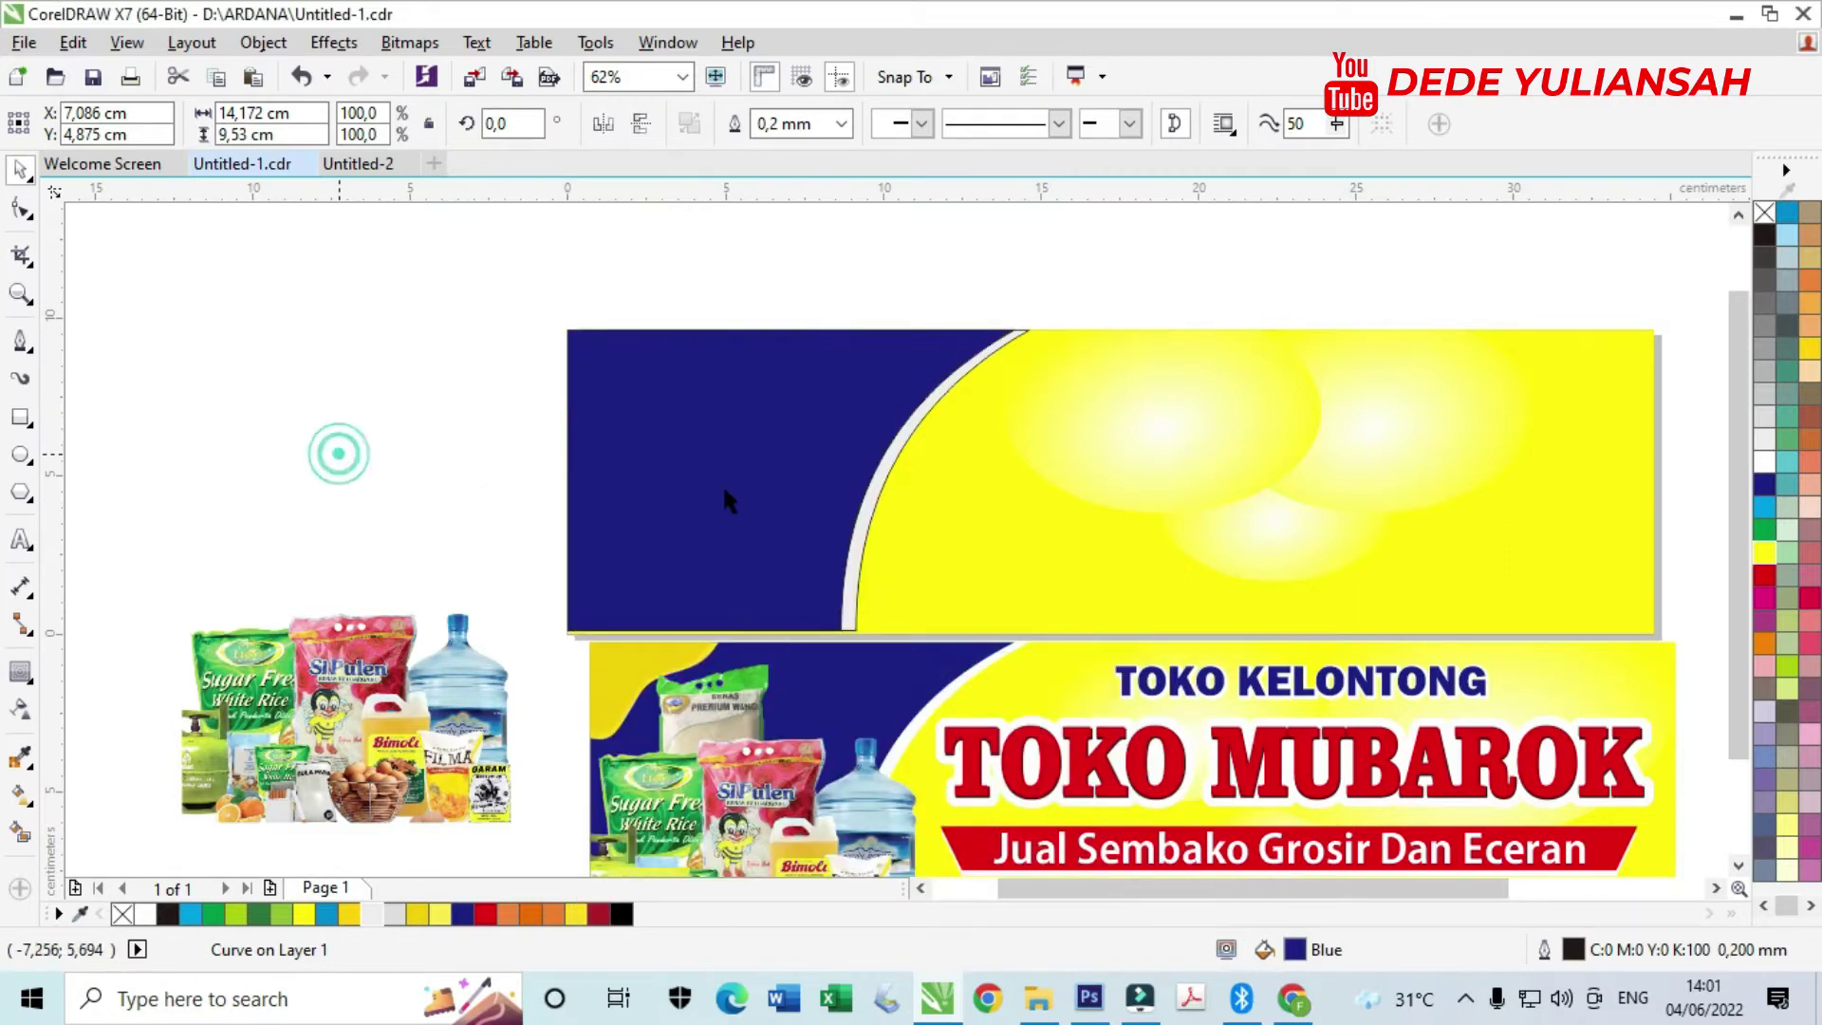
- Set the outline width to None for both the light grey curved shape and the blue shape
{"action": "left_click", "coordinate": [890, 467]}
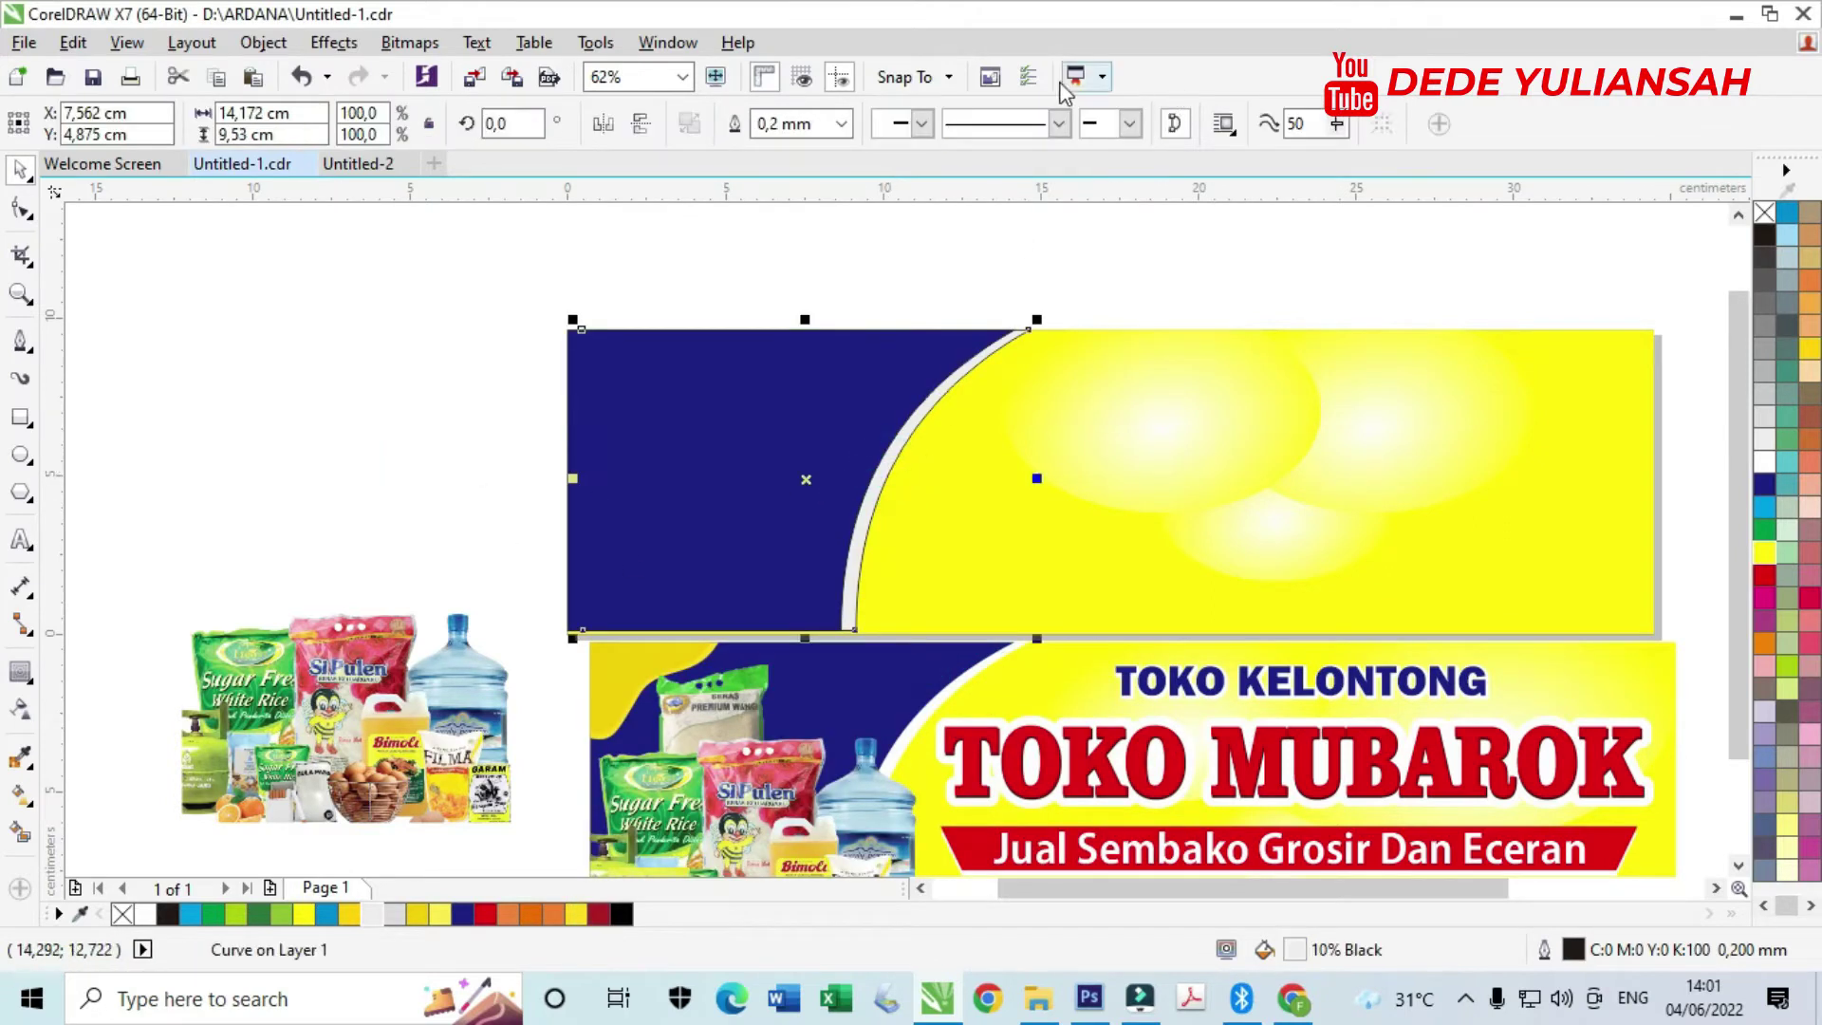
{"action": "left_click", "coordinate": [841, 124]}
{"action": "scroll", "coordinate": [811, 190], "scroll_direction": "up", "scroll_amount": 2}
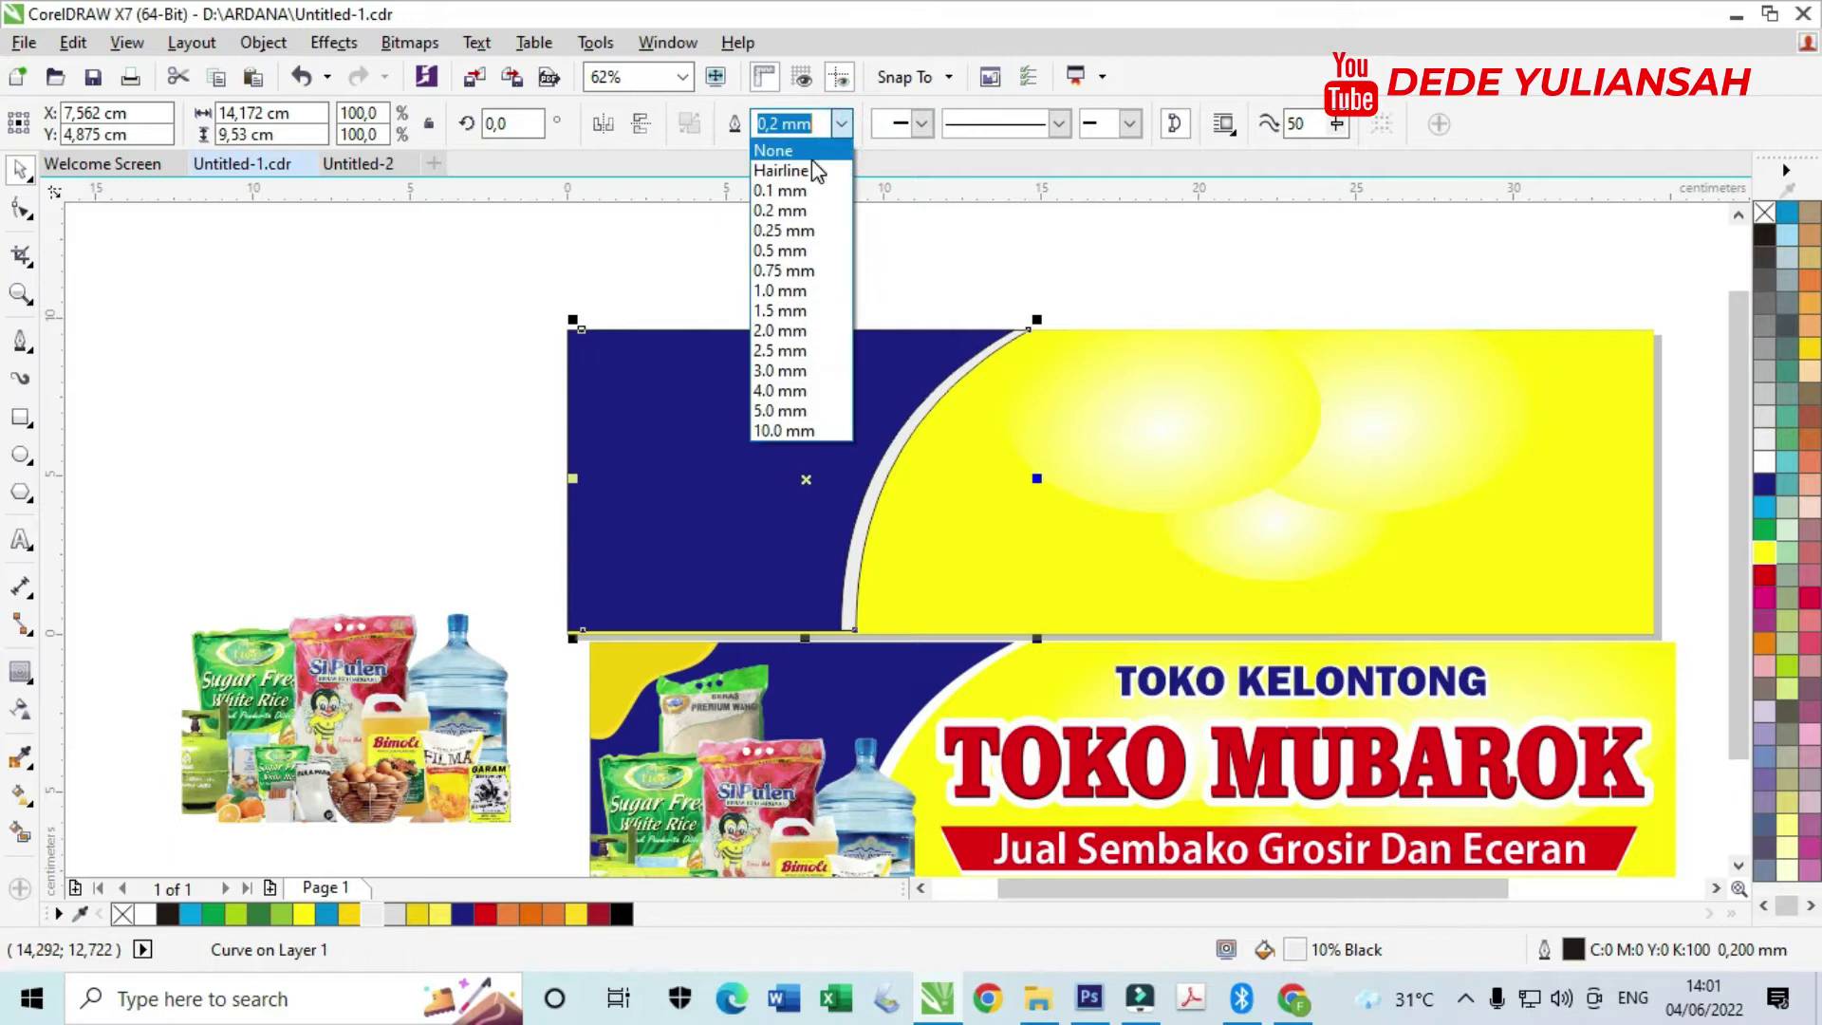
{"action": "left_click", "coordinate": [811, 160]}
{"action": "left_click", "coordinate": [773, 228]}
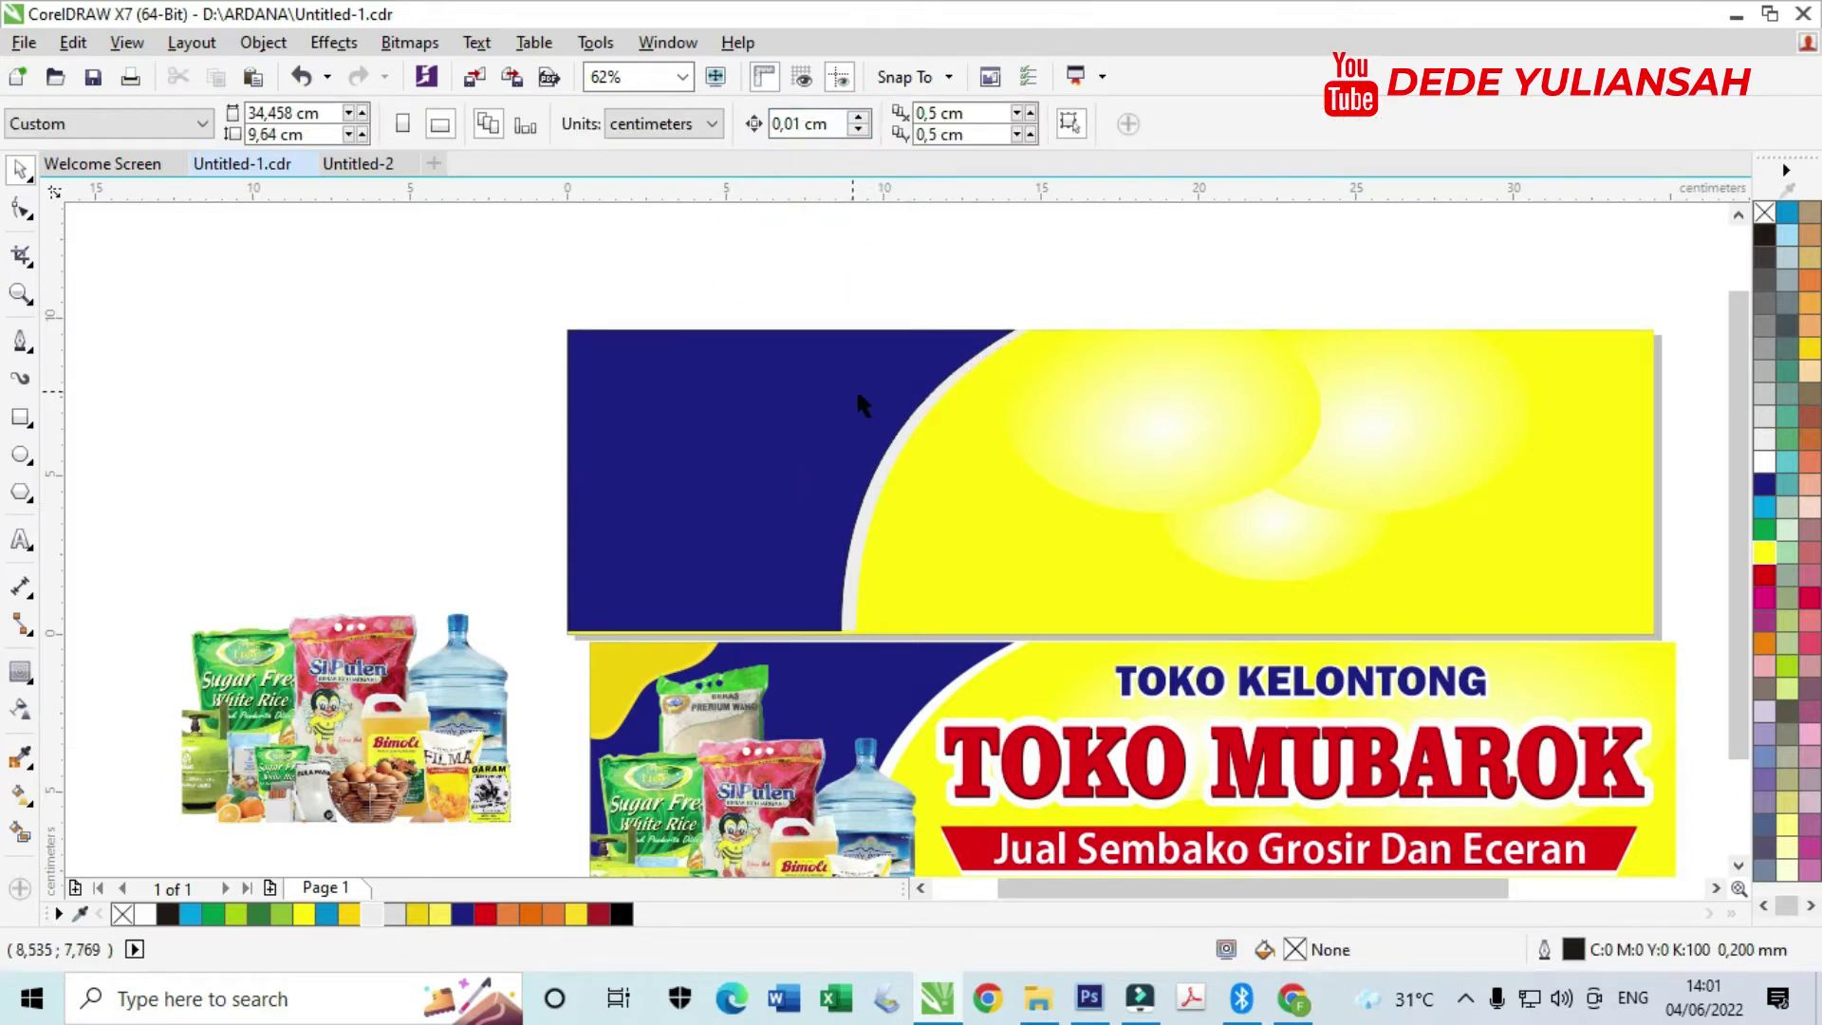
{"action": "left_click", "coordinate": [863, 339]}
{"action": "left_click", "coordinate": [841, 123]}
{"action": "left_click", "coordinate": [811, 143]}
{"action": "left_click", "coordinate": [788, 242]}
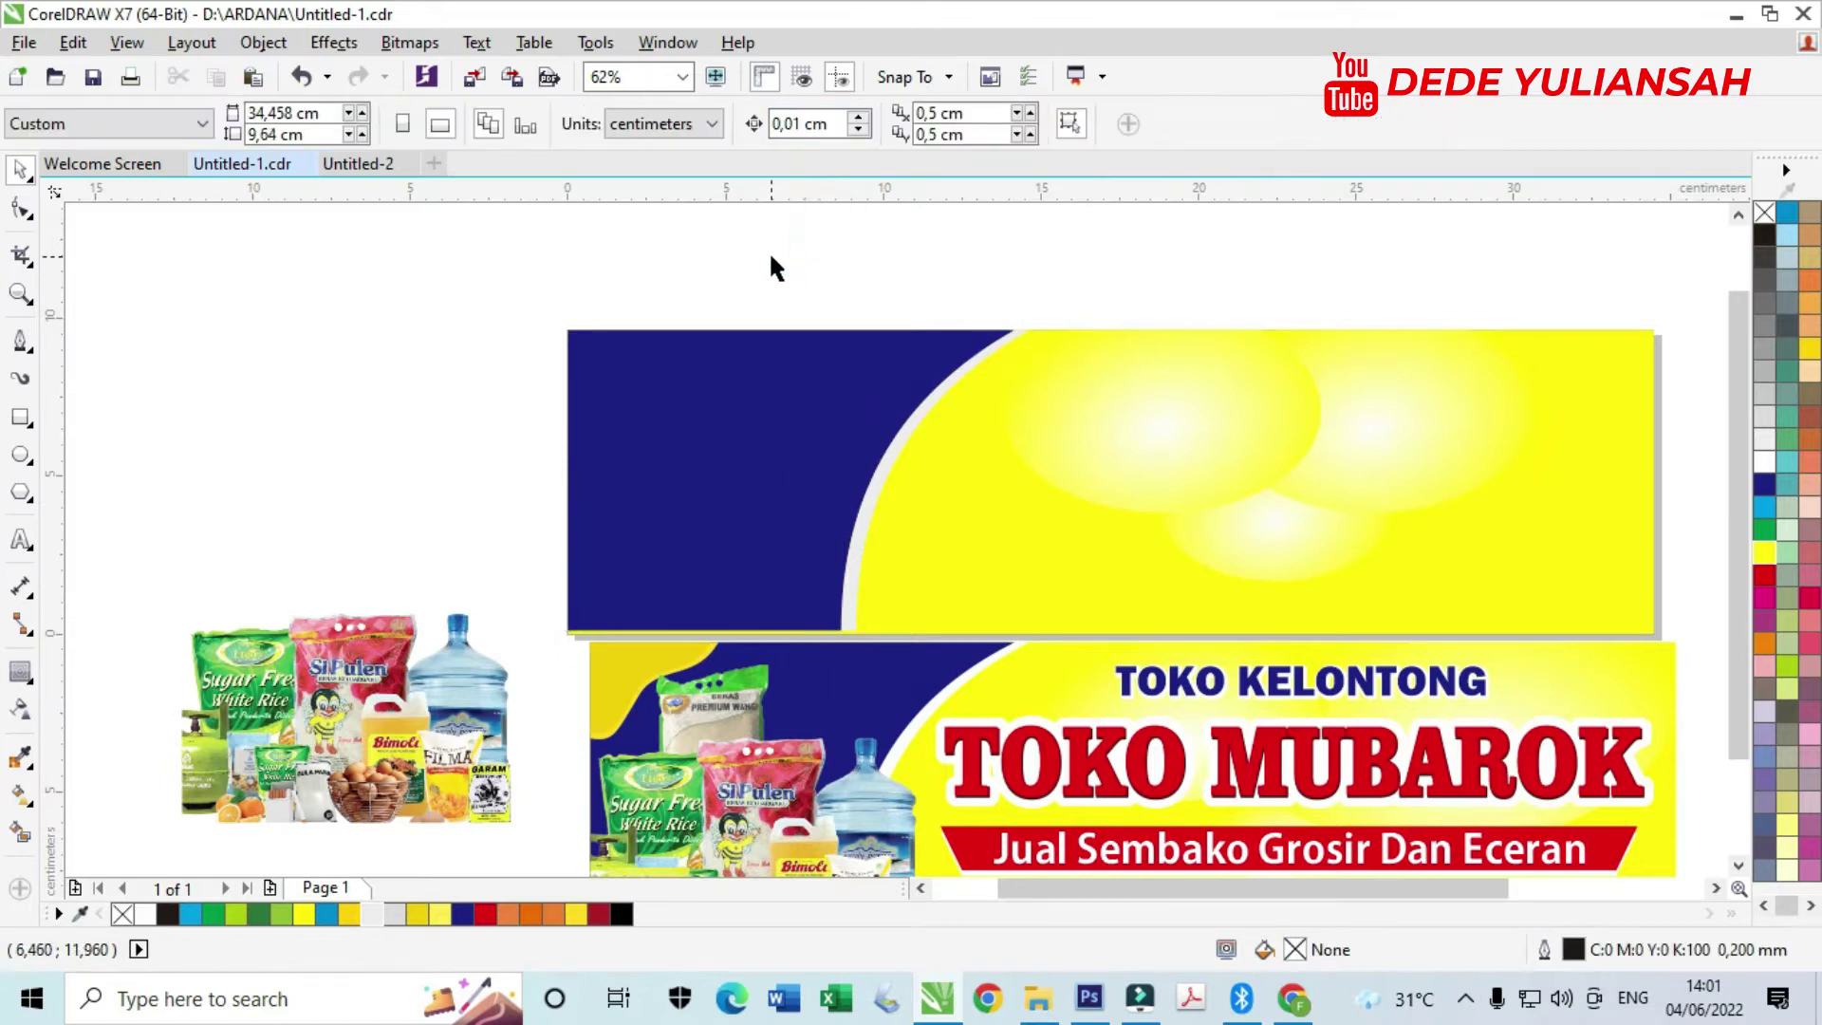
{"action": "left_click", "coordinate": [503, 298]}
- Draw a rectangle about 4.63 × 3.78 cm at the banner's upper-left corner and fill it with Yellow
{"action": "left_click", "coordinate": [32, 417]}
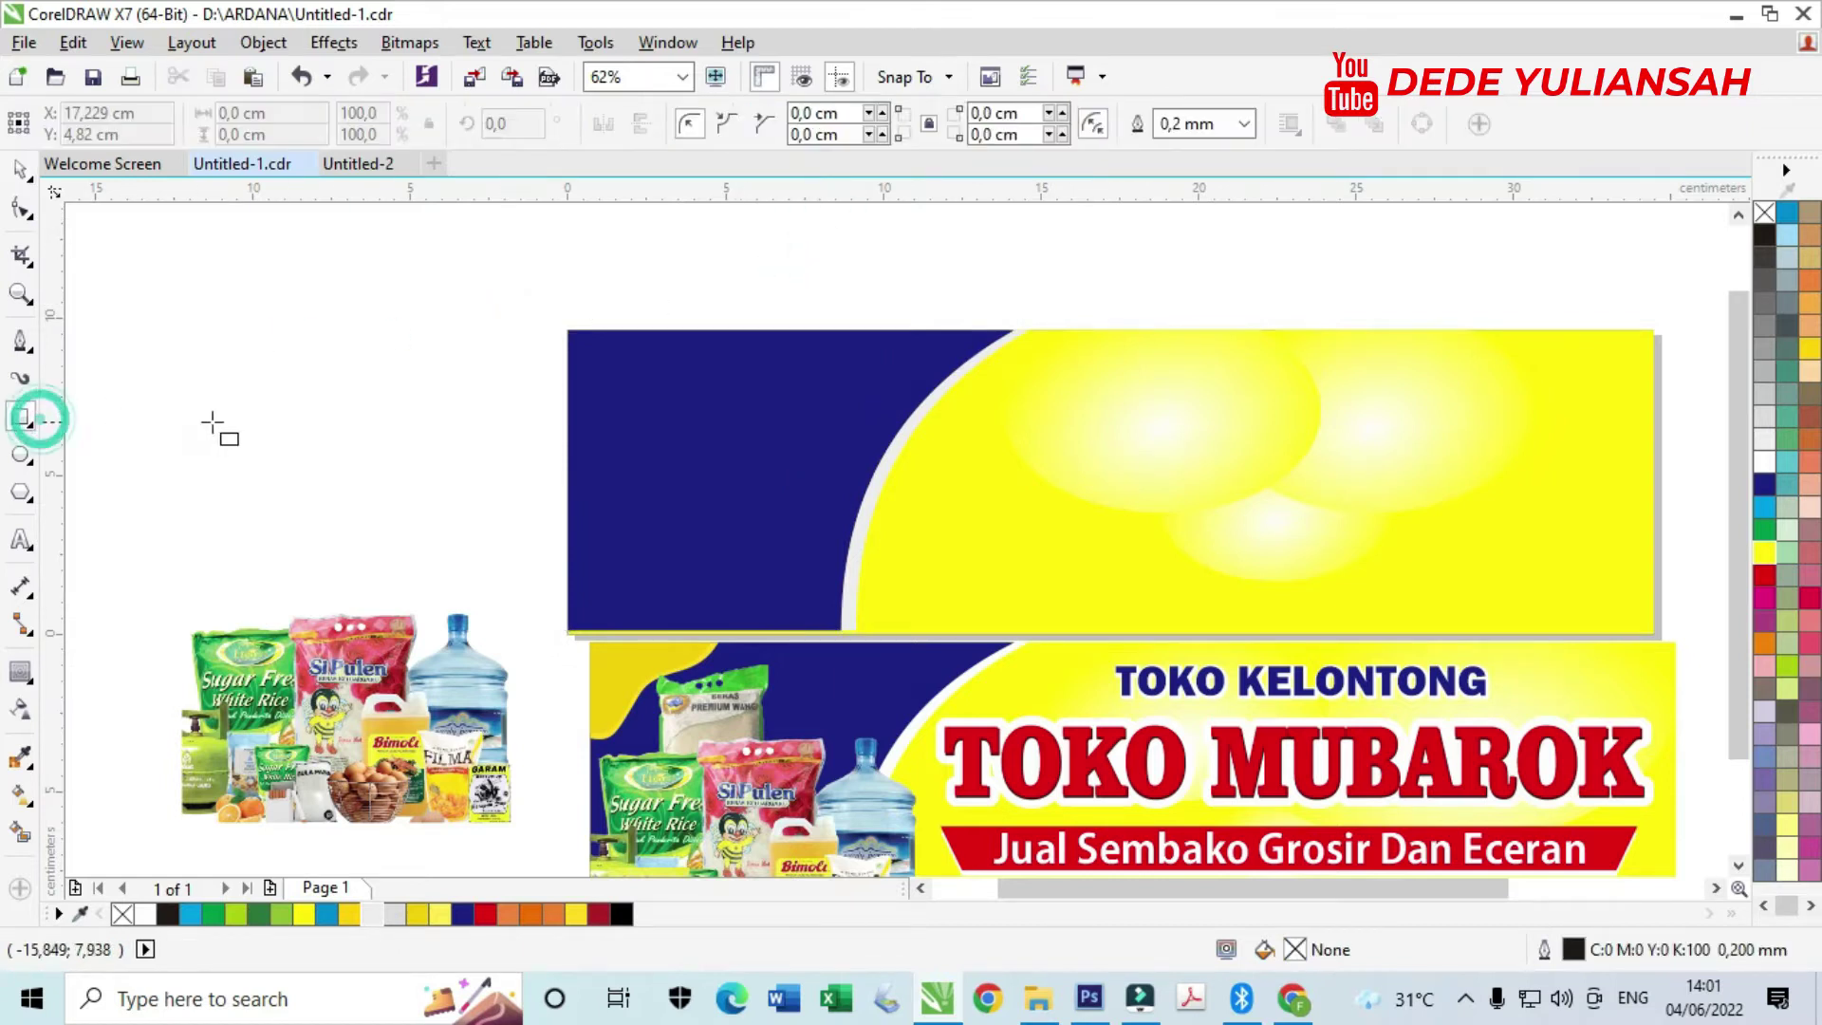
{"action": "left_click_drag", "start_coordinate": [568, 331], "coordinate": [716, 450]}
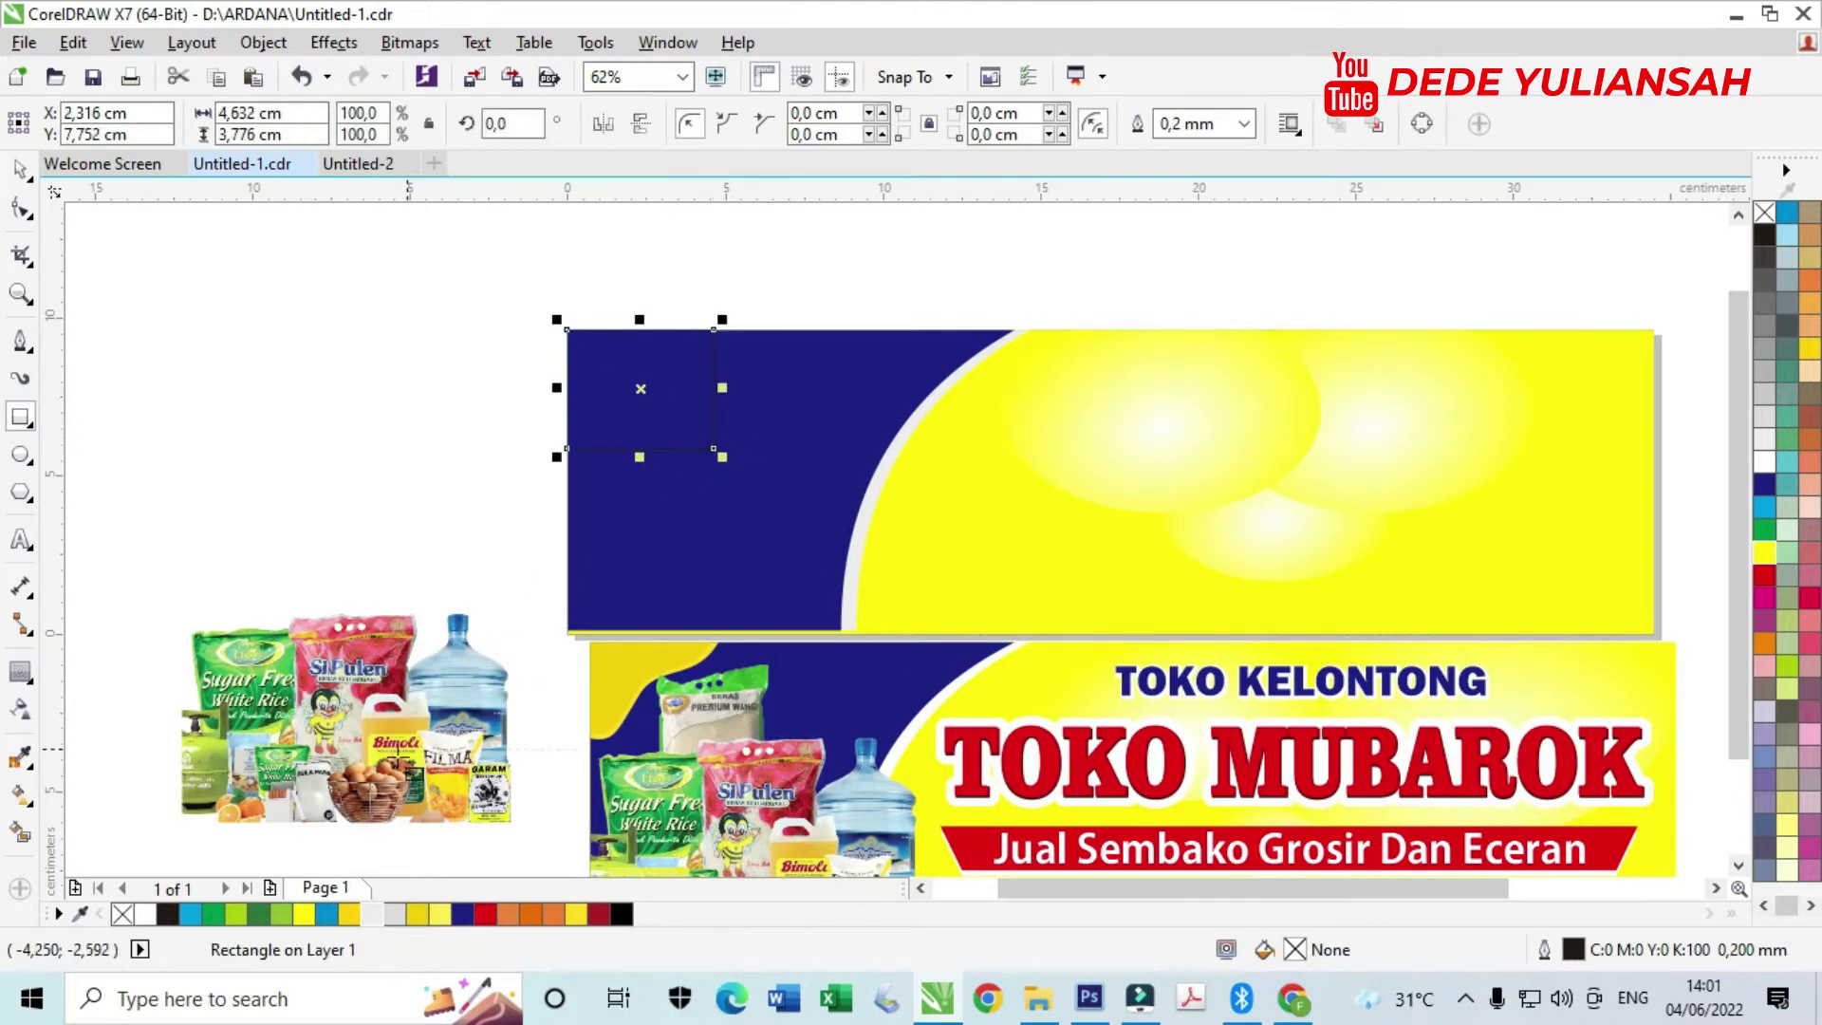
{"action": "left_click", "coordinate": [304, 915]}
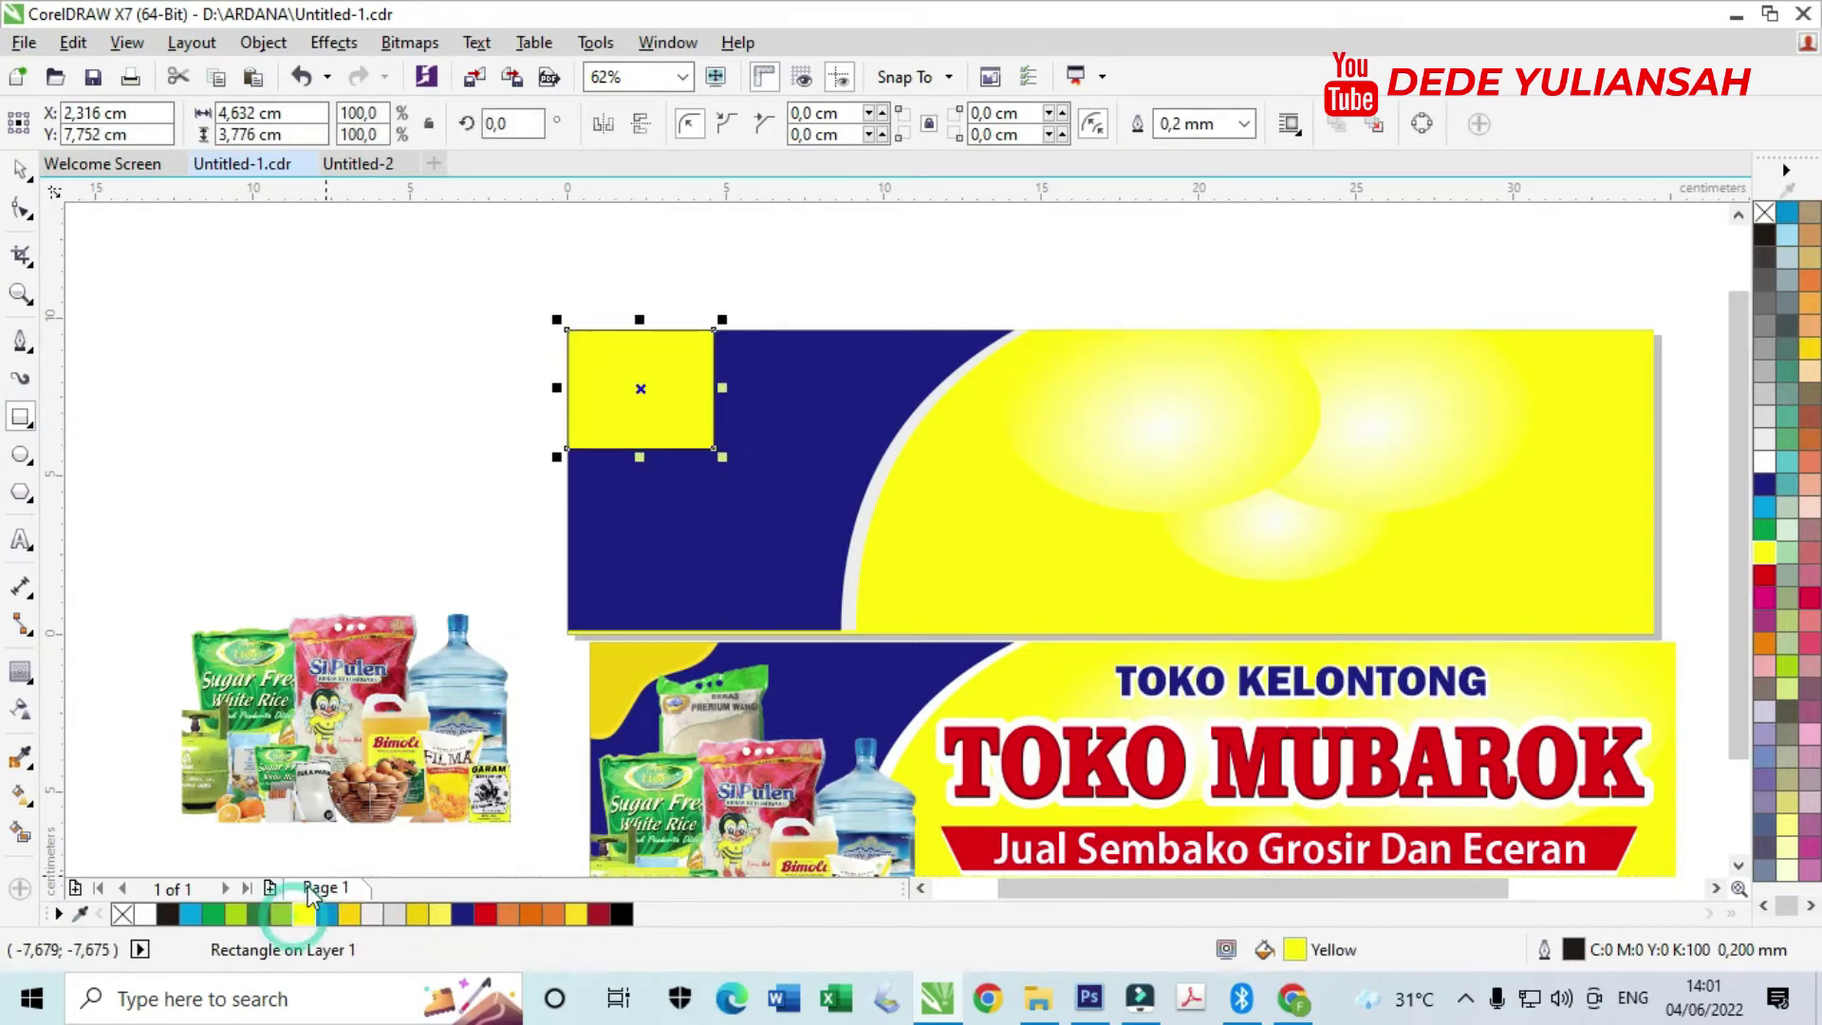
- Convert the small yellow corner rectangle to curves
{"action": "left_click", "coordinate": [19, 169]}
{"action": "left_click", "coordinate": [234, 334]}
{"action": "left_click", "coordinate": [627, 393]}
{"action": "right_click", "coordinate": [626, 394]}
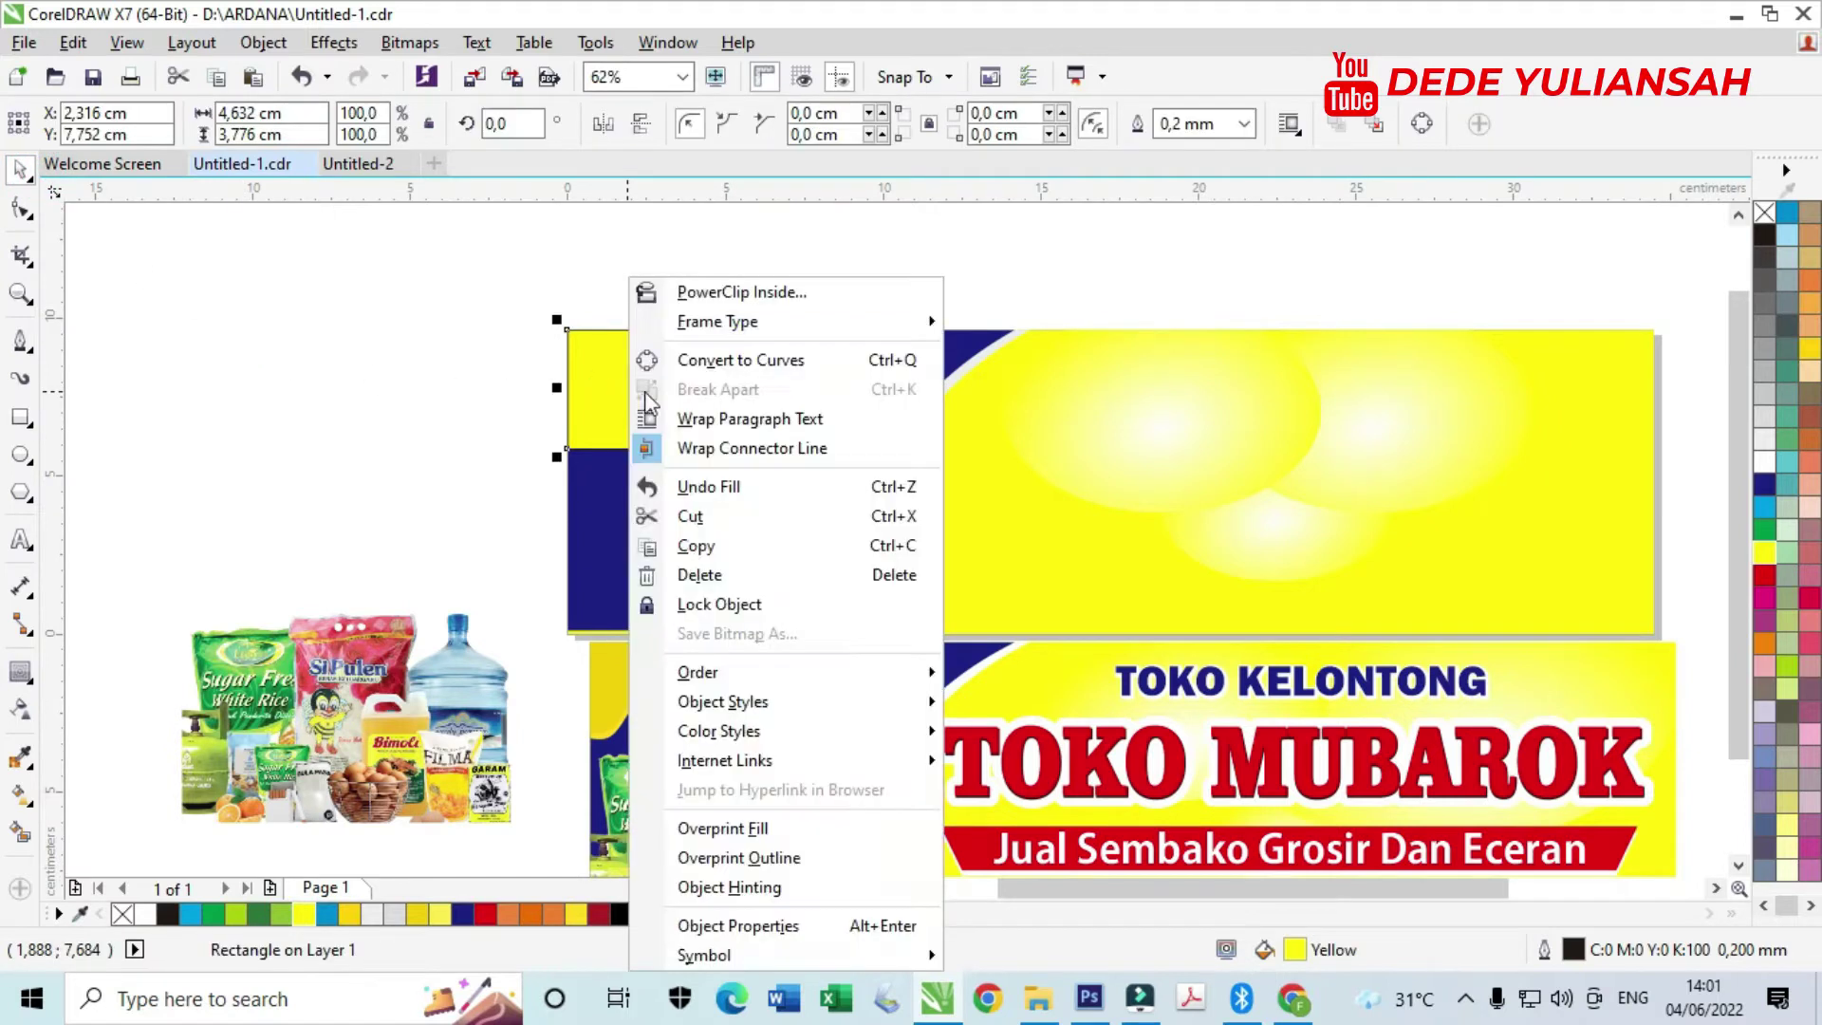
{"action": "left_click", "coordinate": [730, 363]}
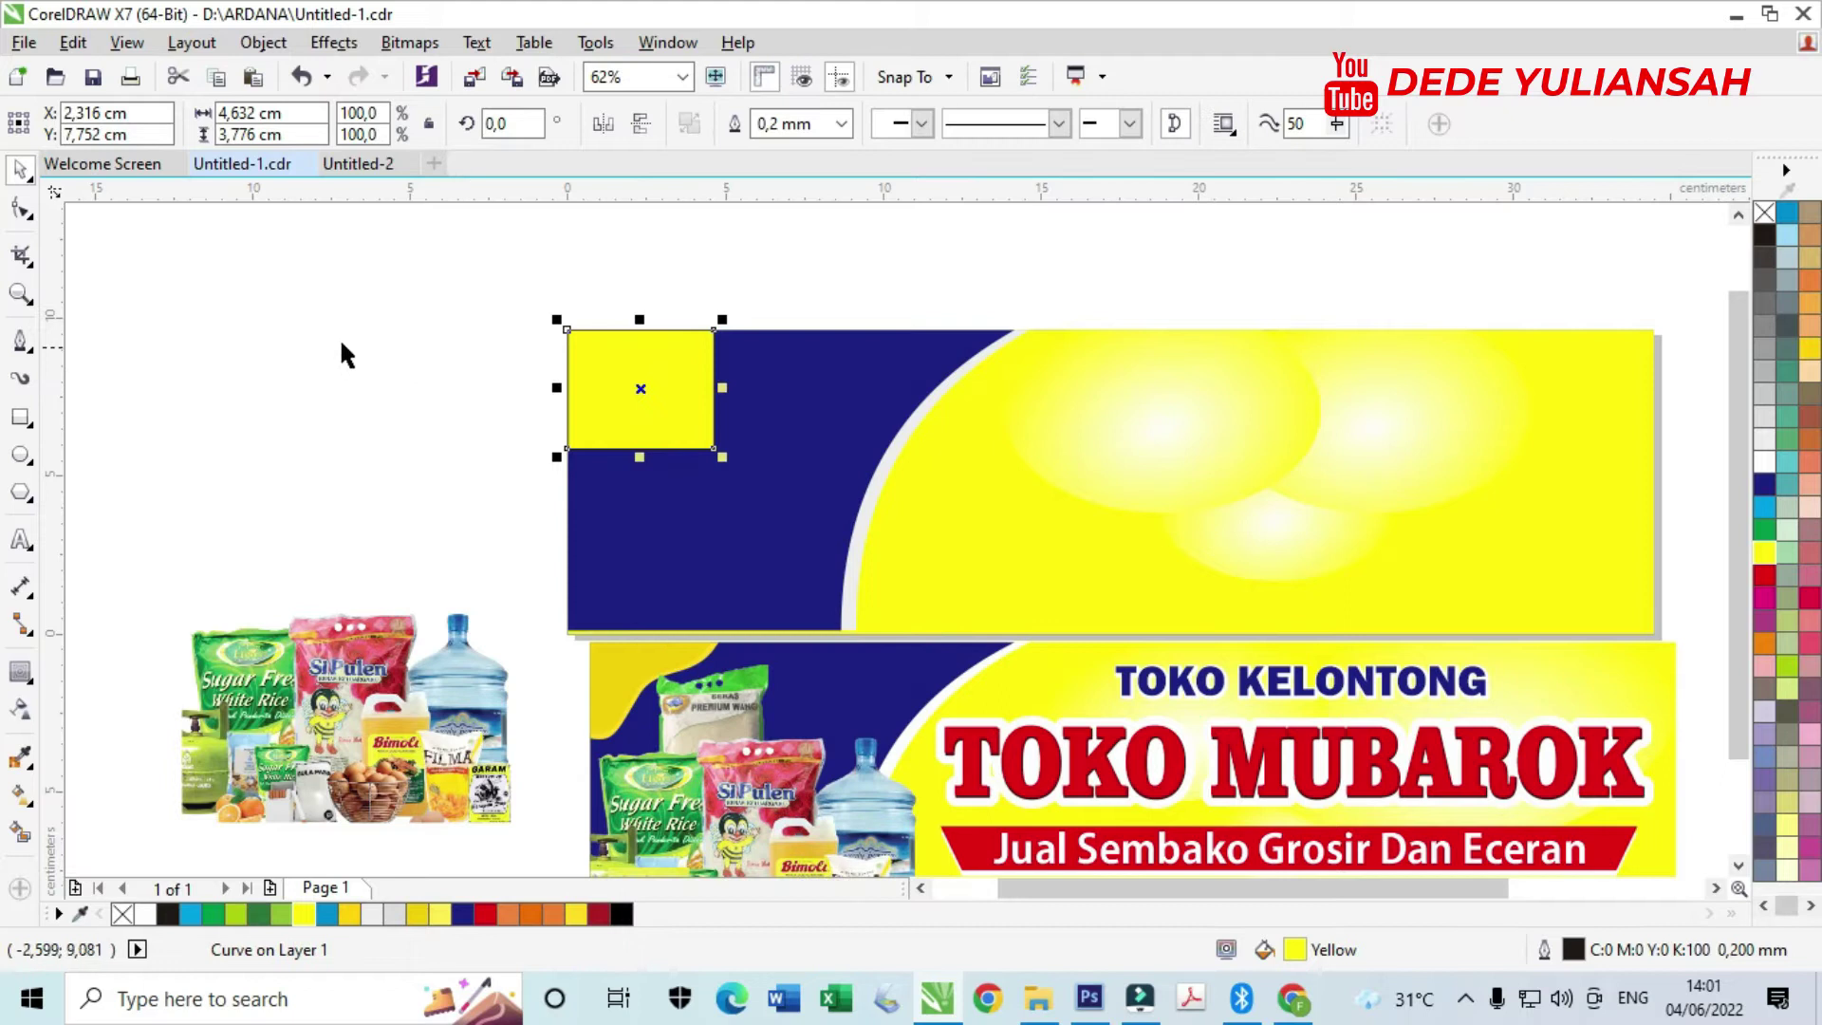
- Delete the yellow shape's lower-right node, convert the resulting diagonal edge to a curve and bow it slightly outward
{"action": "key", "text": "F10"}
{"action": "left_click", "coordinate": [714, 449]}
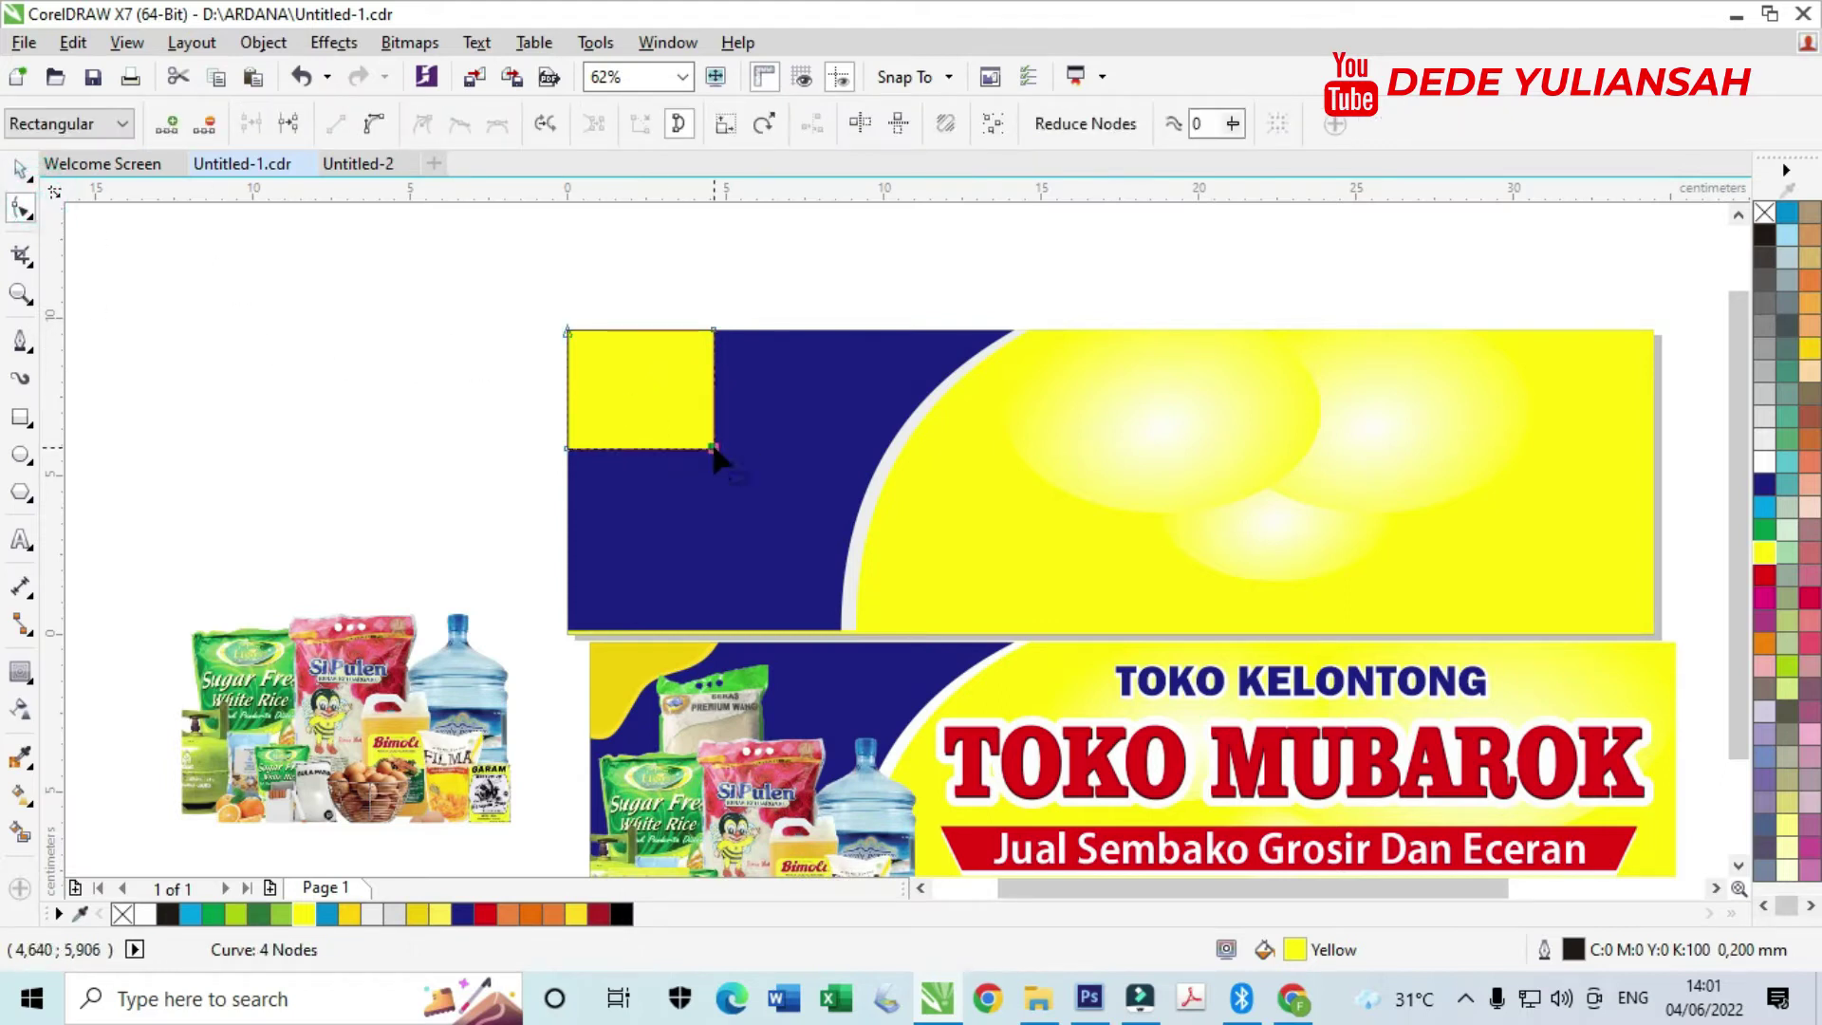
{"action": "key", "text": "Delete"}
{"action": "left_click", "coordinate": [674, 364]}
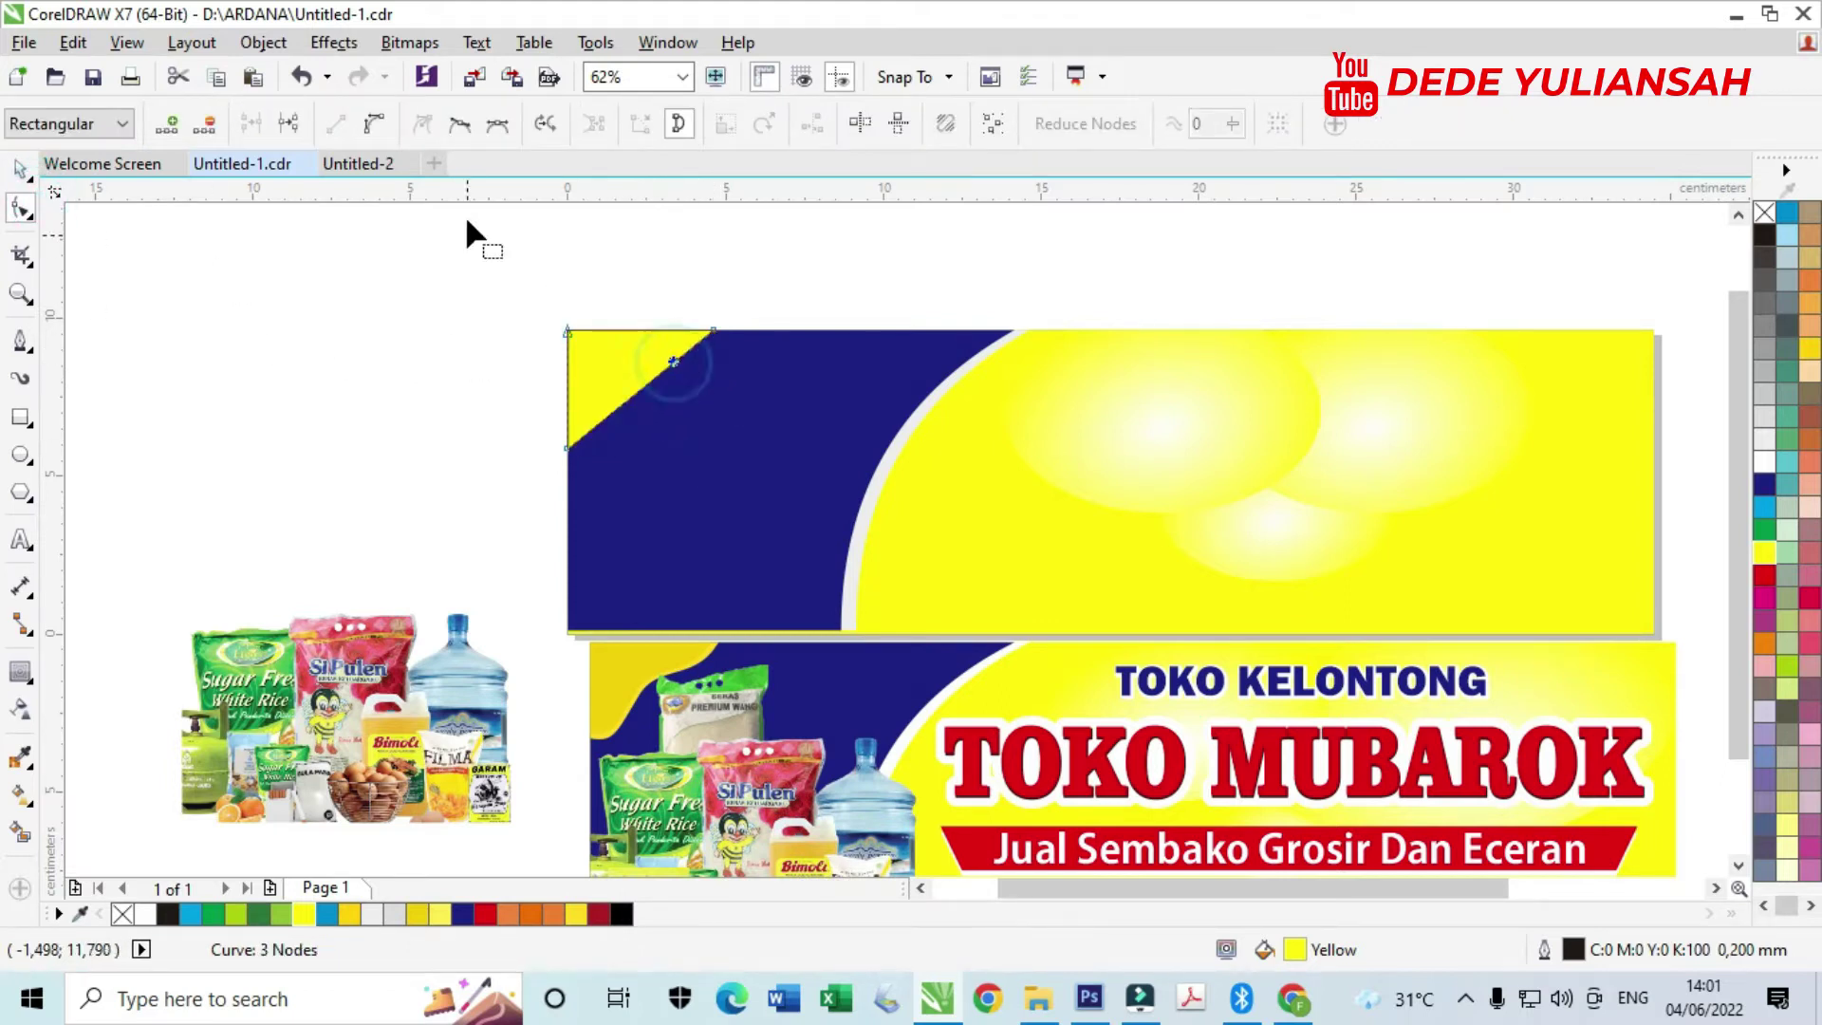
{"action": "left_click", "coordinate": [375, 123]}
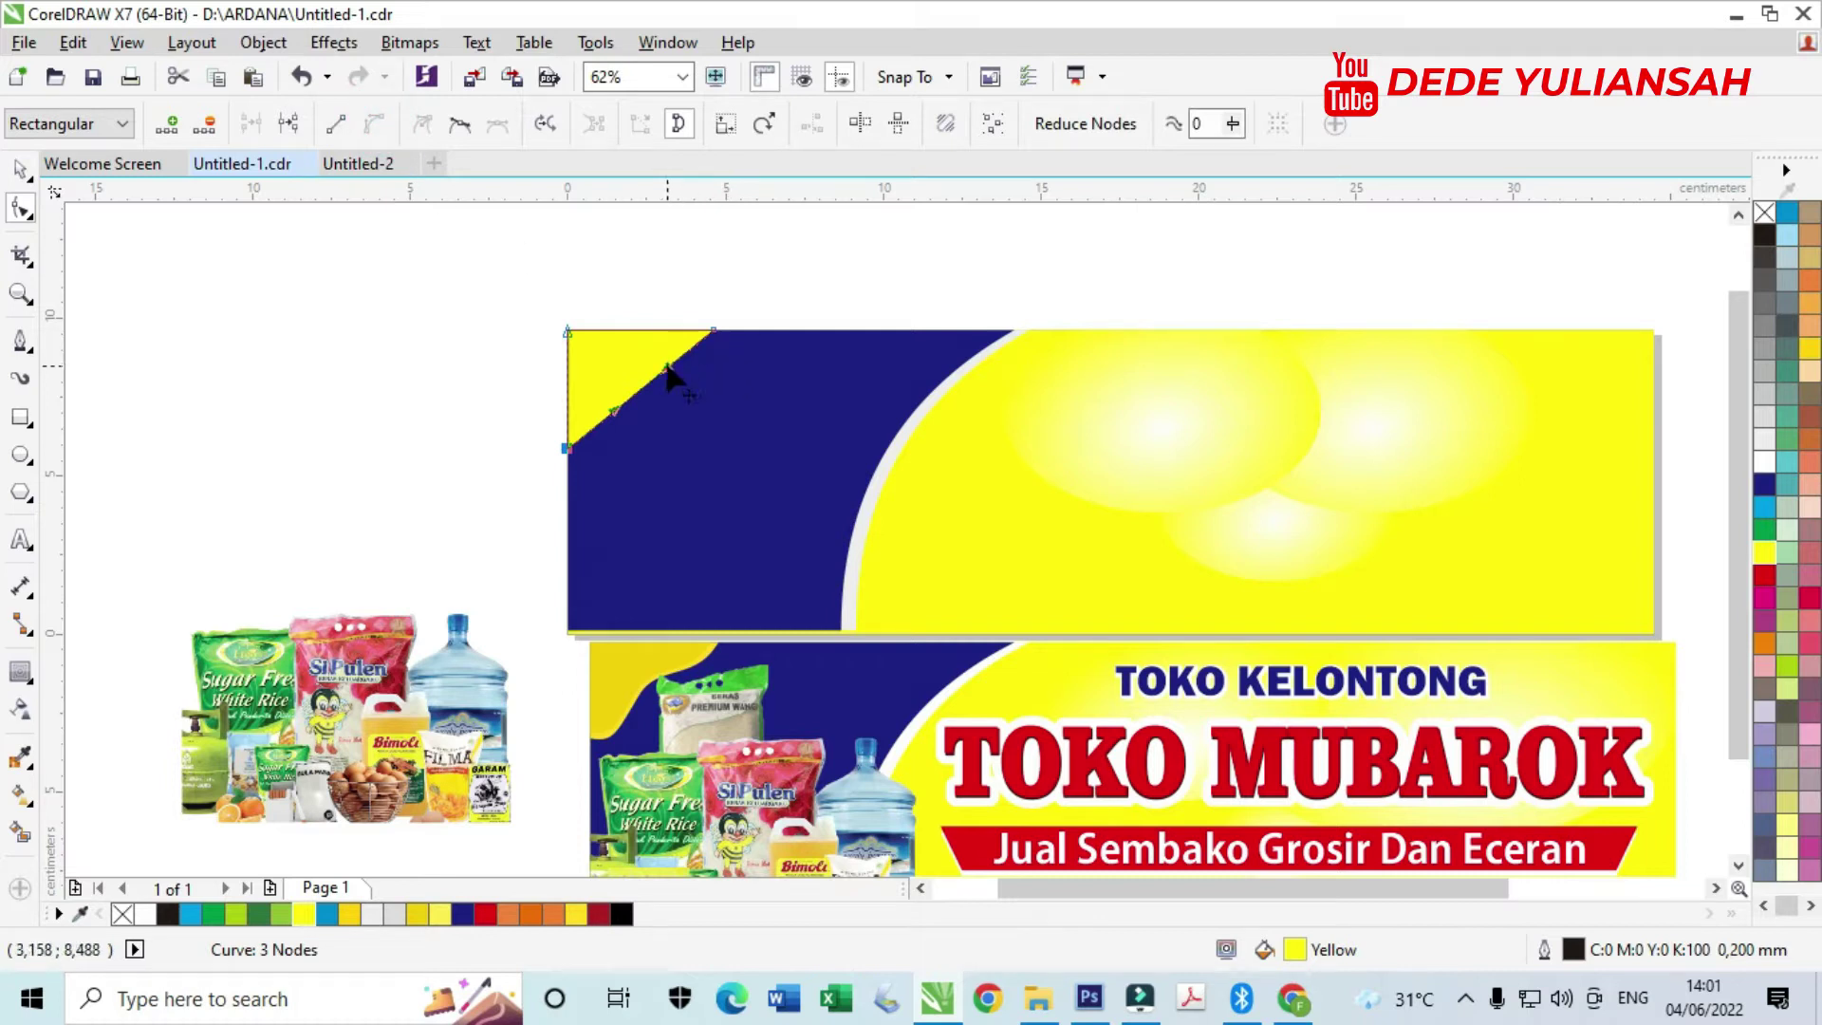
{"action": "left_click_drag", "start_coordinate": [664, 373], "coordinate": [671, 382]}
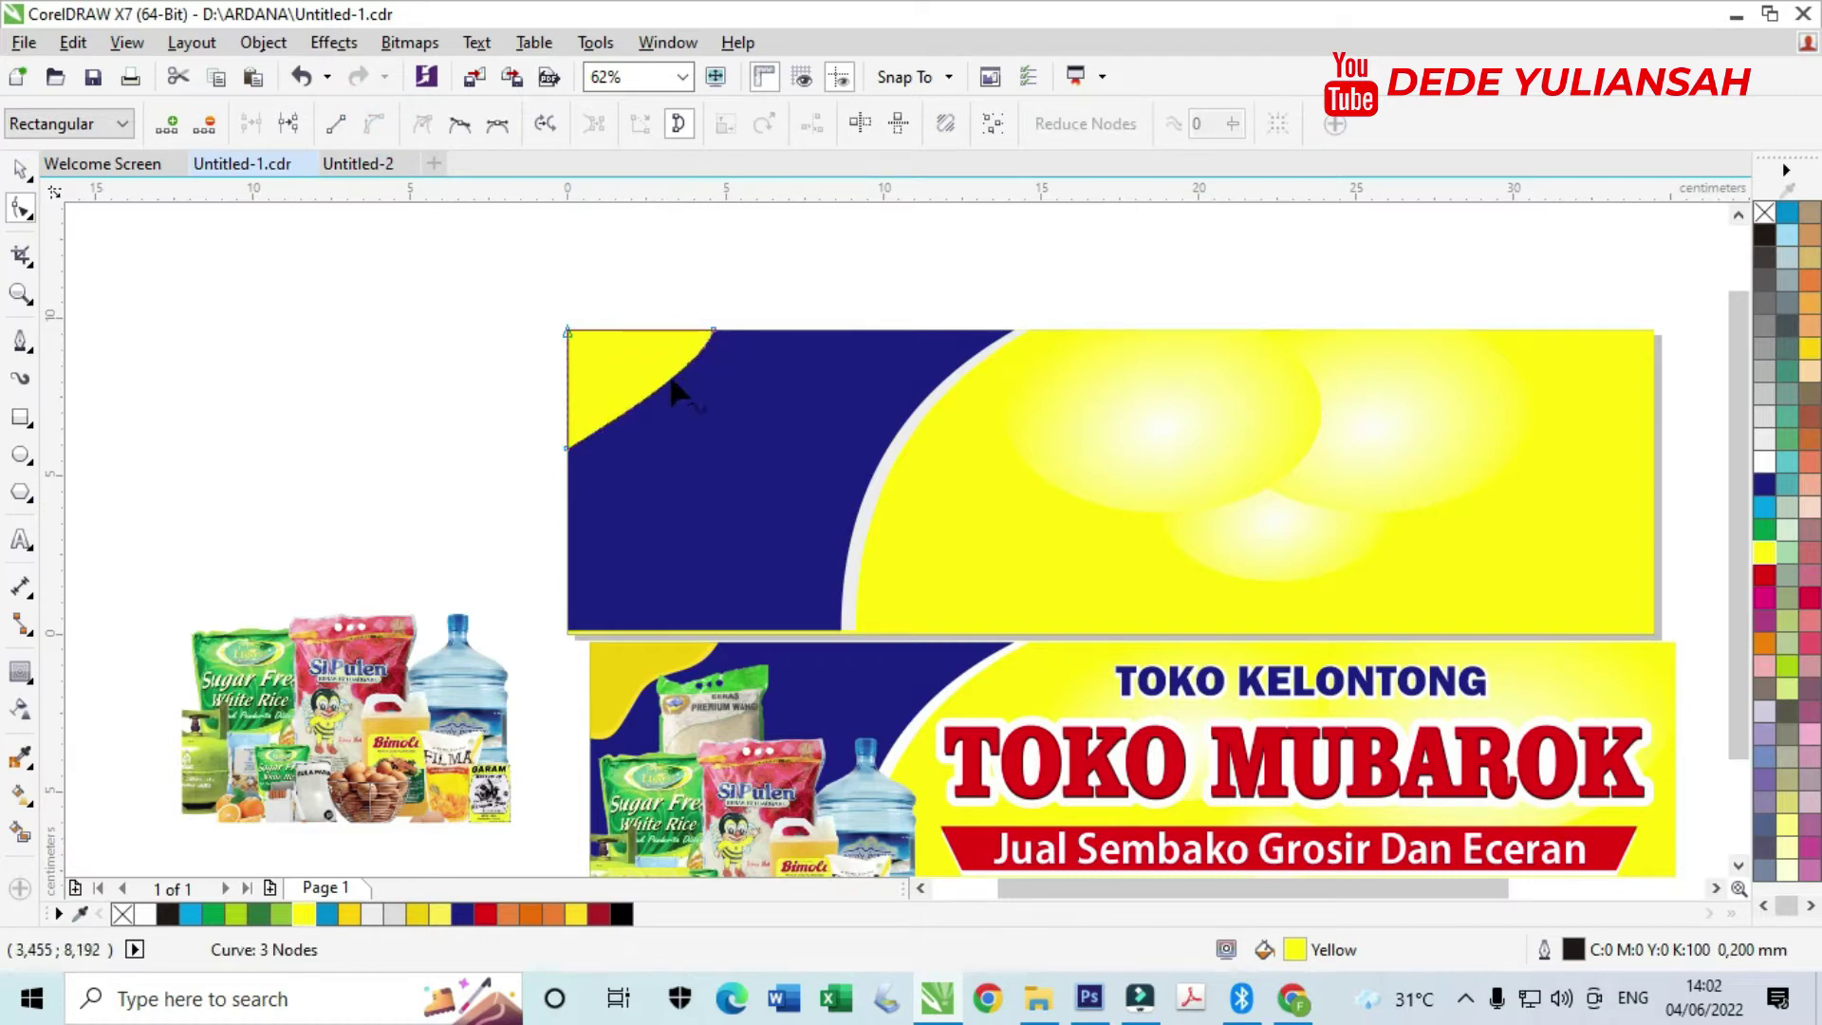
- Add a node midway along the yellow corner shape's curved edge and bend the edge into an S-shaped wave
{"action": "left_click", "coordinate": [625, 412]}
{"action": "key", "text": "plus"}
{"action": "left_click_drag", "start_coordinate": [622, 405], "coordinate": [707, 389]}
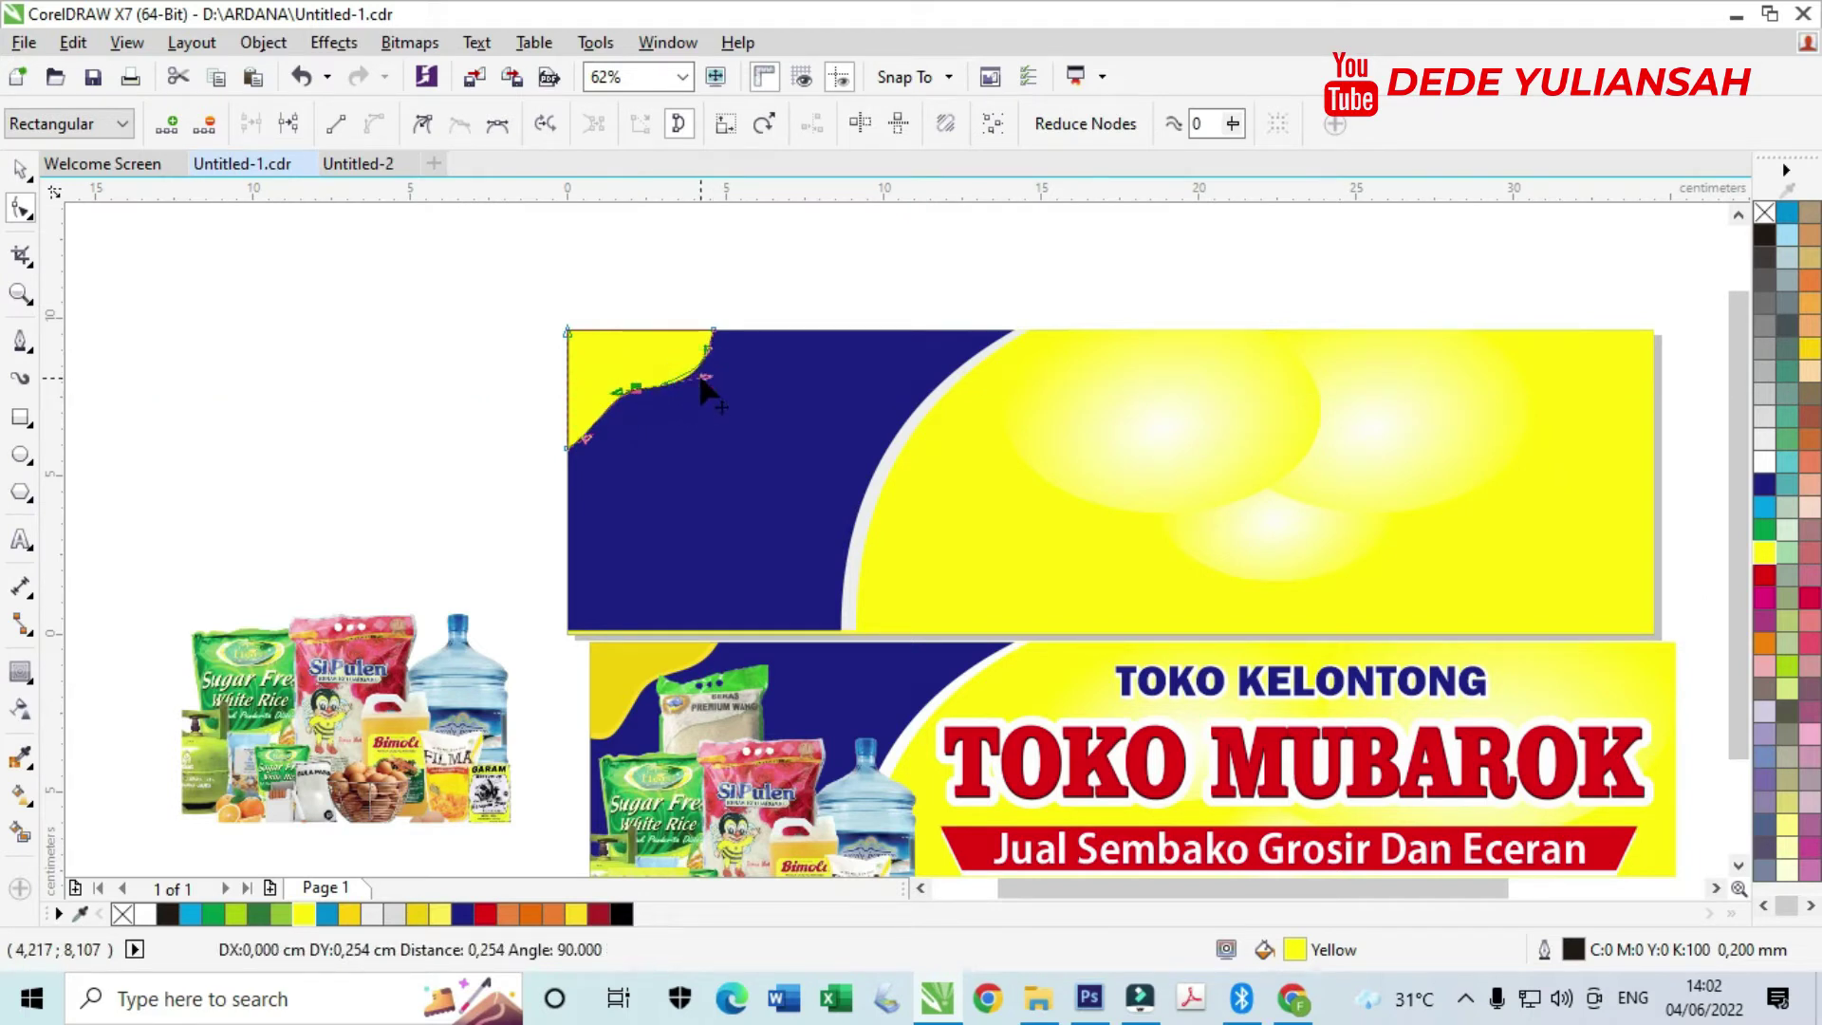
{"action": "left_click", "coordinate": [410, 353]}
{"action": "left_click", "coordinate": [21, 169]}
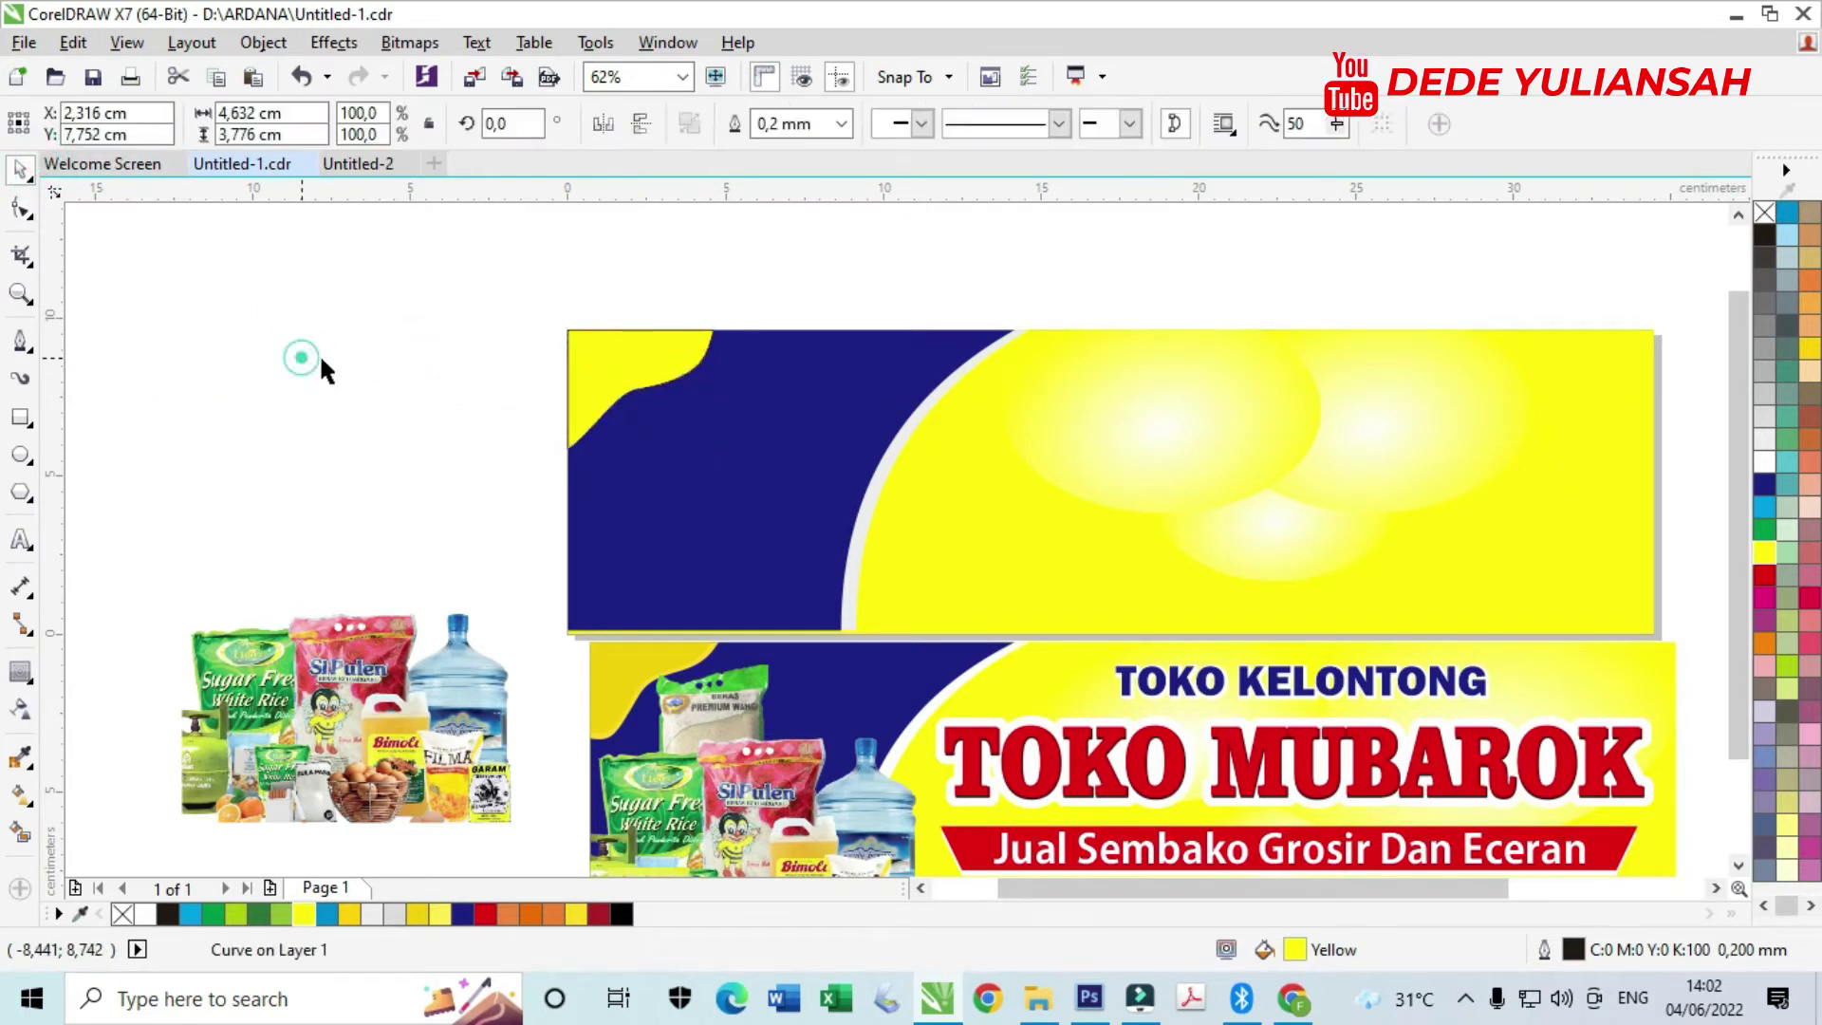
{"action": "left_click", "coordinate": [319, 353]}
- Place a duplicate of the wavy yellow shape about 0.3 cm up and 0.1 cm left, and set both outlines to None
{"action": "left_click_drag", "start_coordinate": [607, 369], "coordinate": [649, 327]}
{"action": "scroll", "coordinate": [631, 366], "scroll_direction": "up", "scroll_amount": 2}
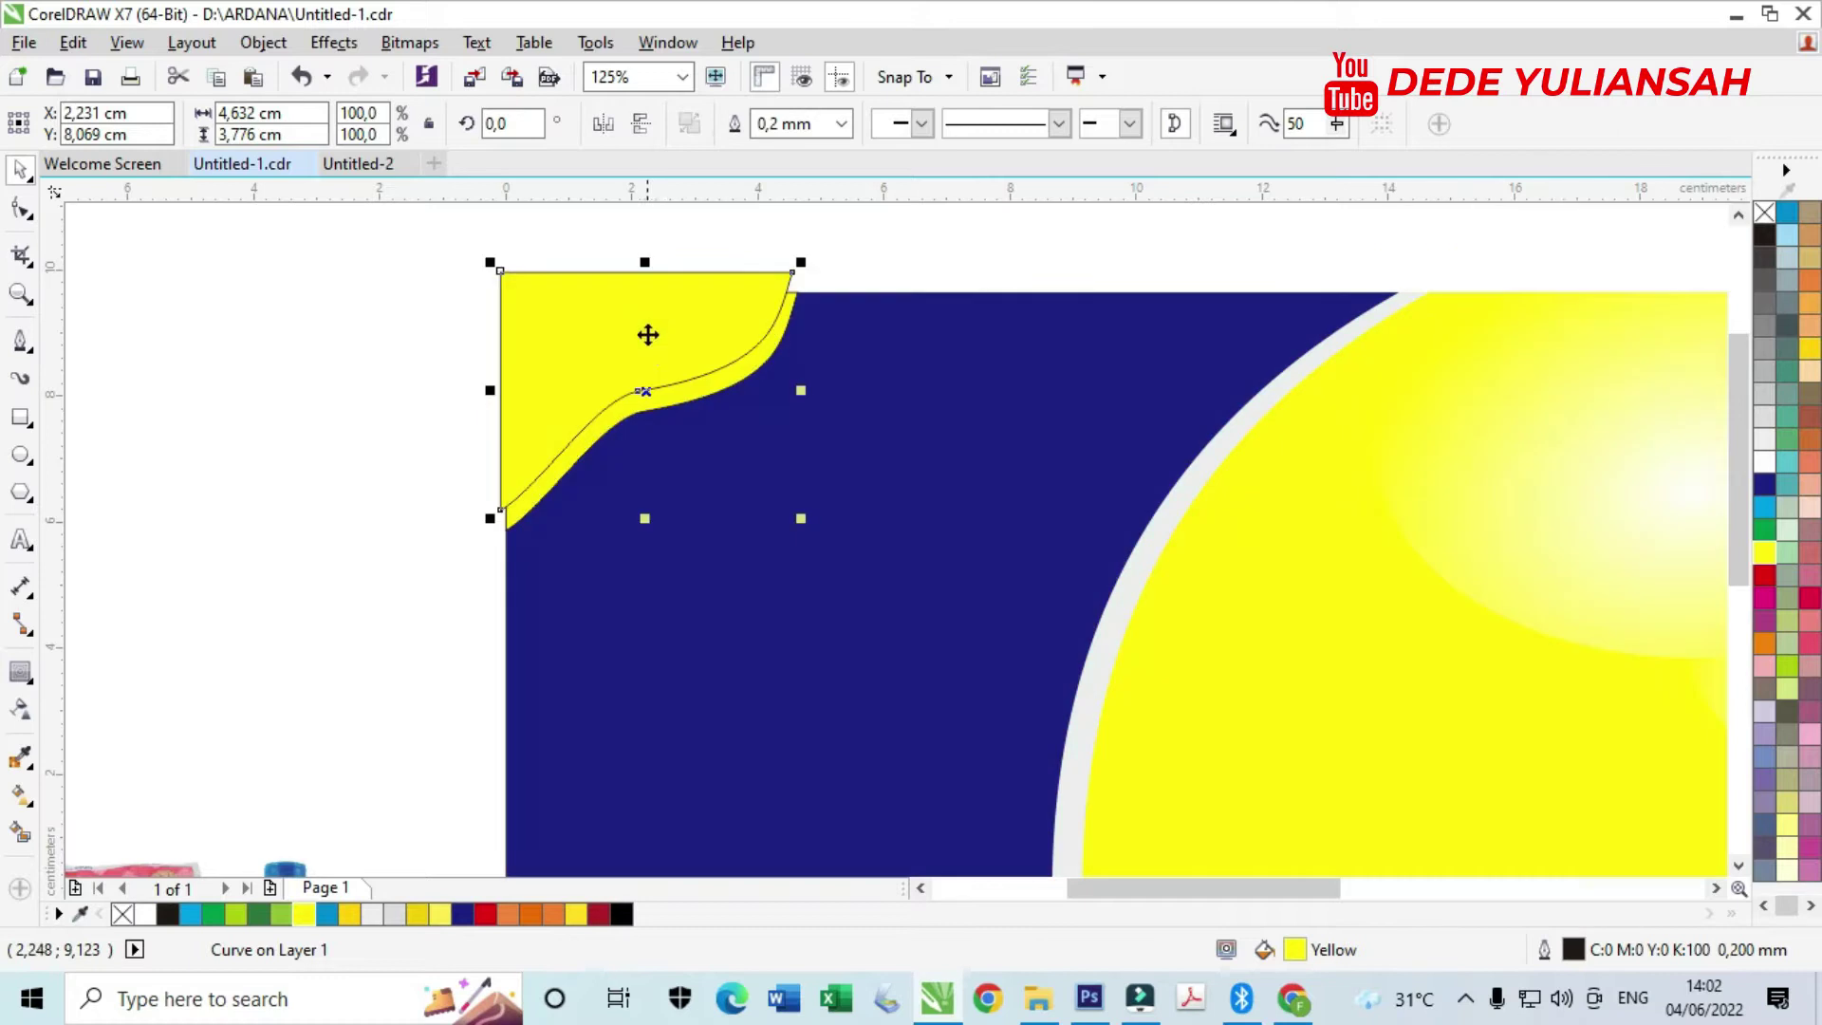
{"action": "left_click", "coordinate": [748, 375], "text": "shift"}
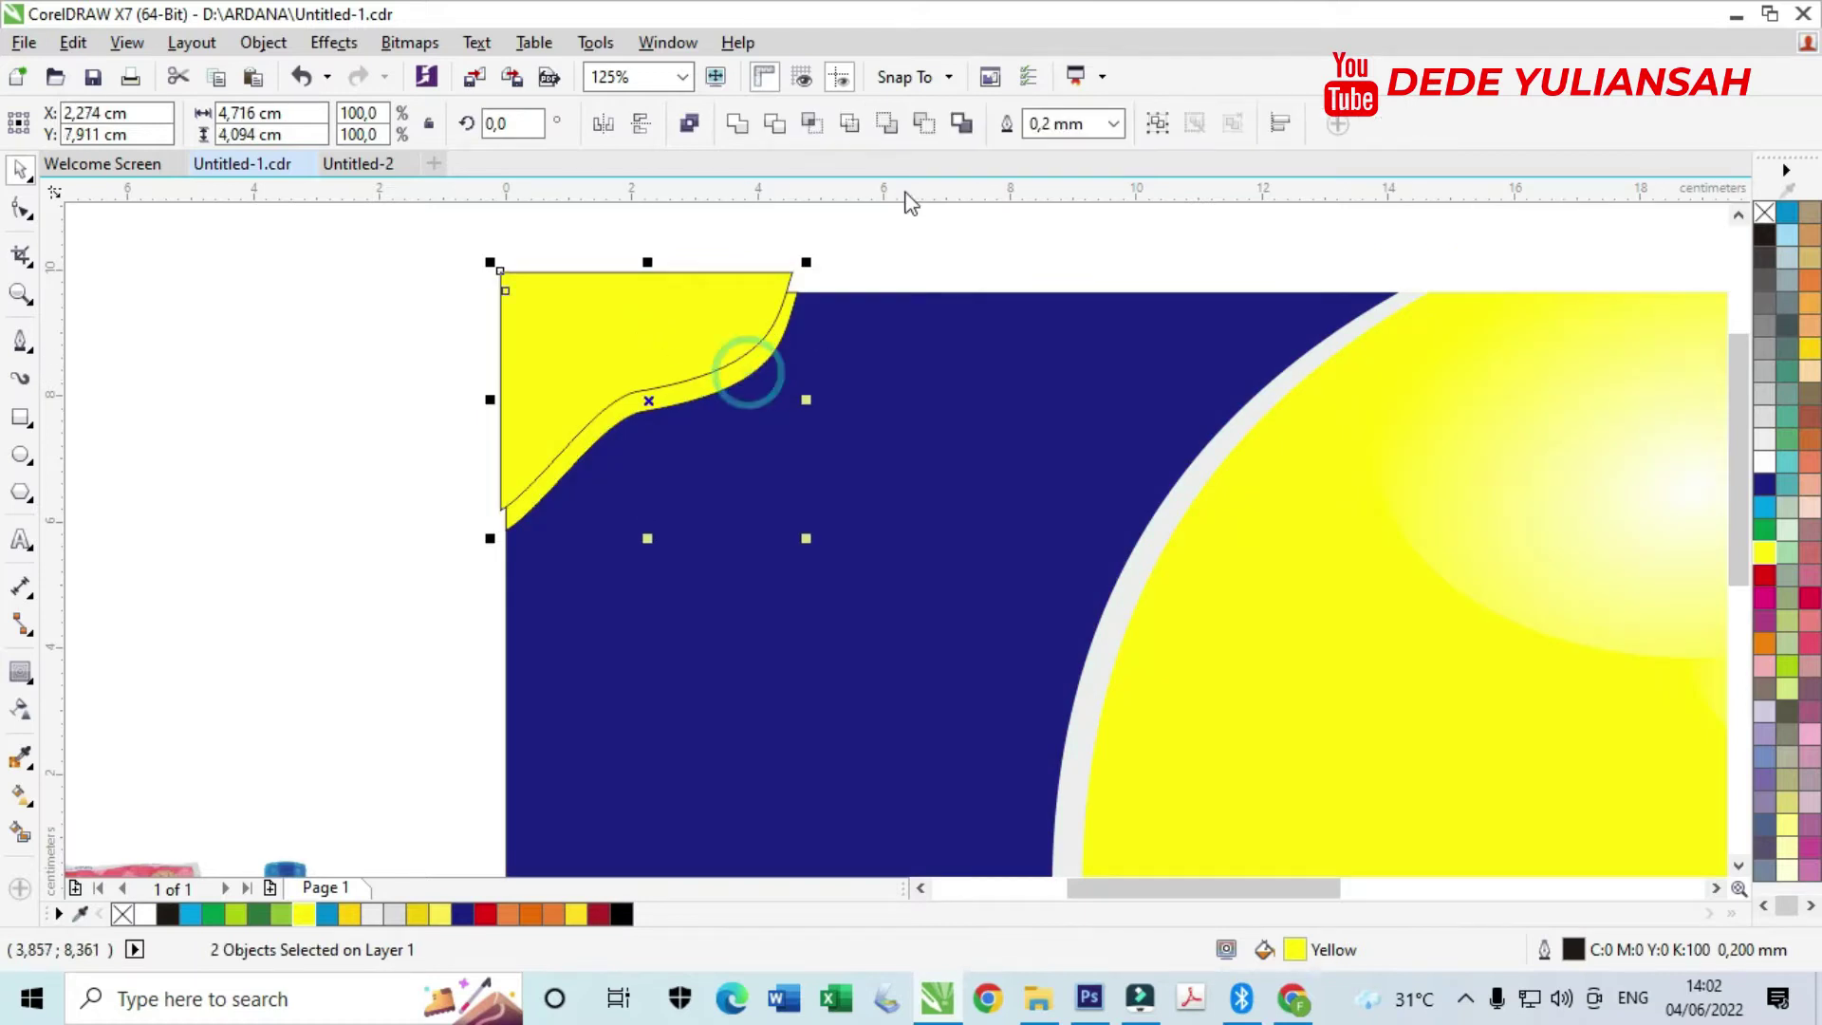
{"action": "left_click", "coordinate": [1114, 123]}
{"action": "left_click", "coordinate": [1049, 150]}
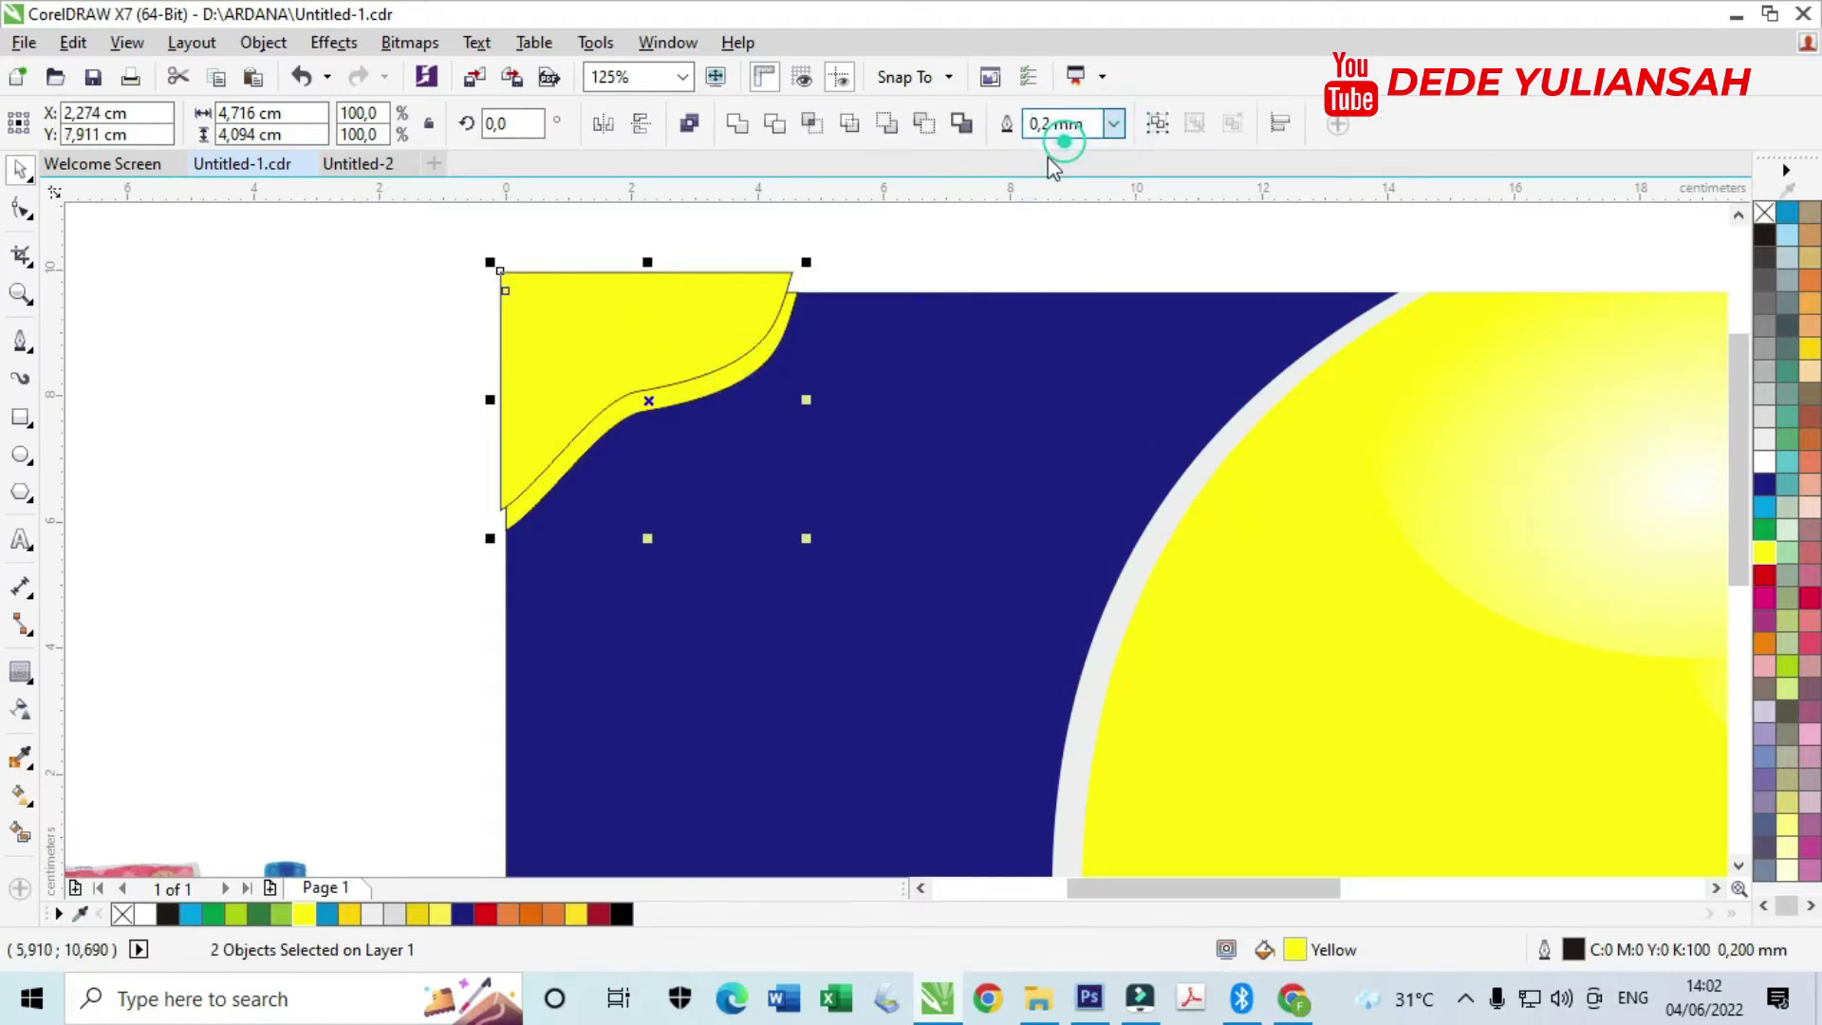
{"action": "left_click", "coordinate": [972, 228]}
- Fill the wavy shape at the back with a darker golden yellow
{"action": "left_click", "coordinate": [767, 368]}
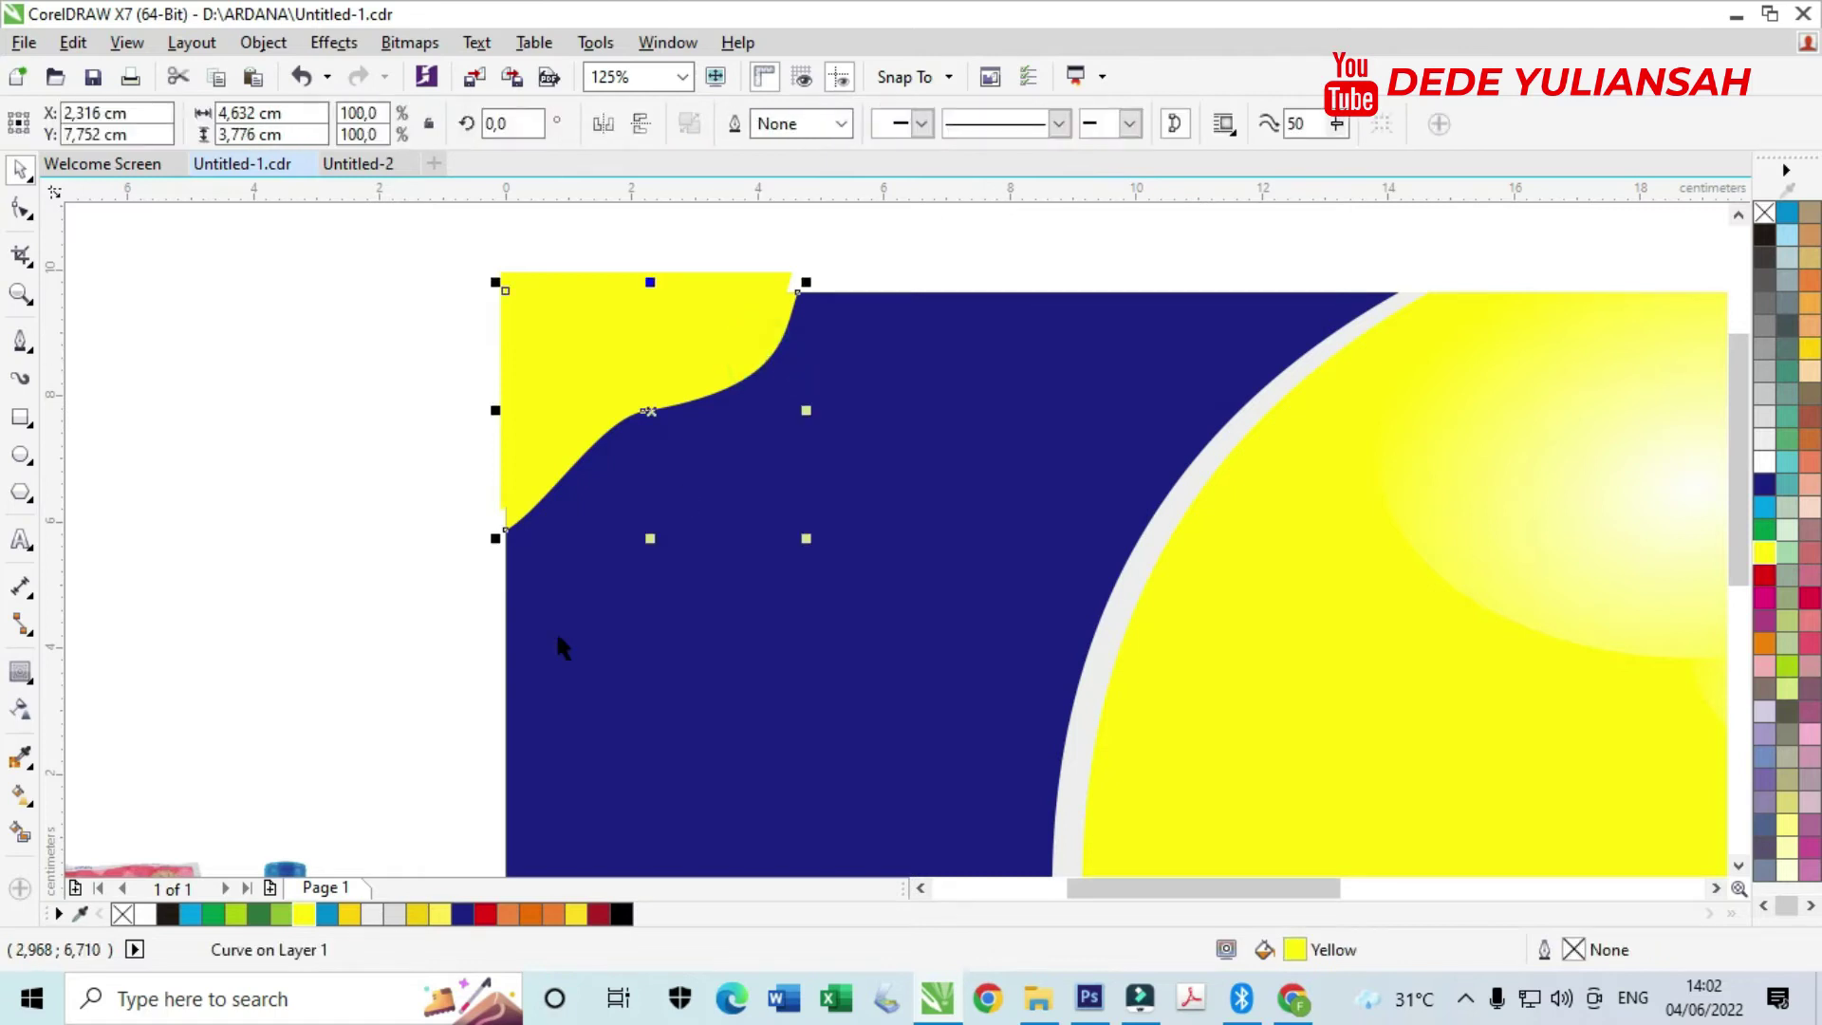
{"action": "left_click", "coordinate": [351, 916]}
{"action": "left_click", "coordinate": [358, 655]}
- PowerClip both wavy yellow corner shapes inside the curved blue shape
{"action": "left_click", "coordinate": [658, 302]}
{"action": "left_click", "coordinate": [758, 359], "text": "shift"}
{"action": "right_click", "coordinate": [765, 364]}
{"action": "left_click", "coordinate": [878, 377]}
{"action": "left_click", "coordinate": [874, 395]}
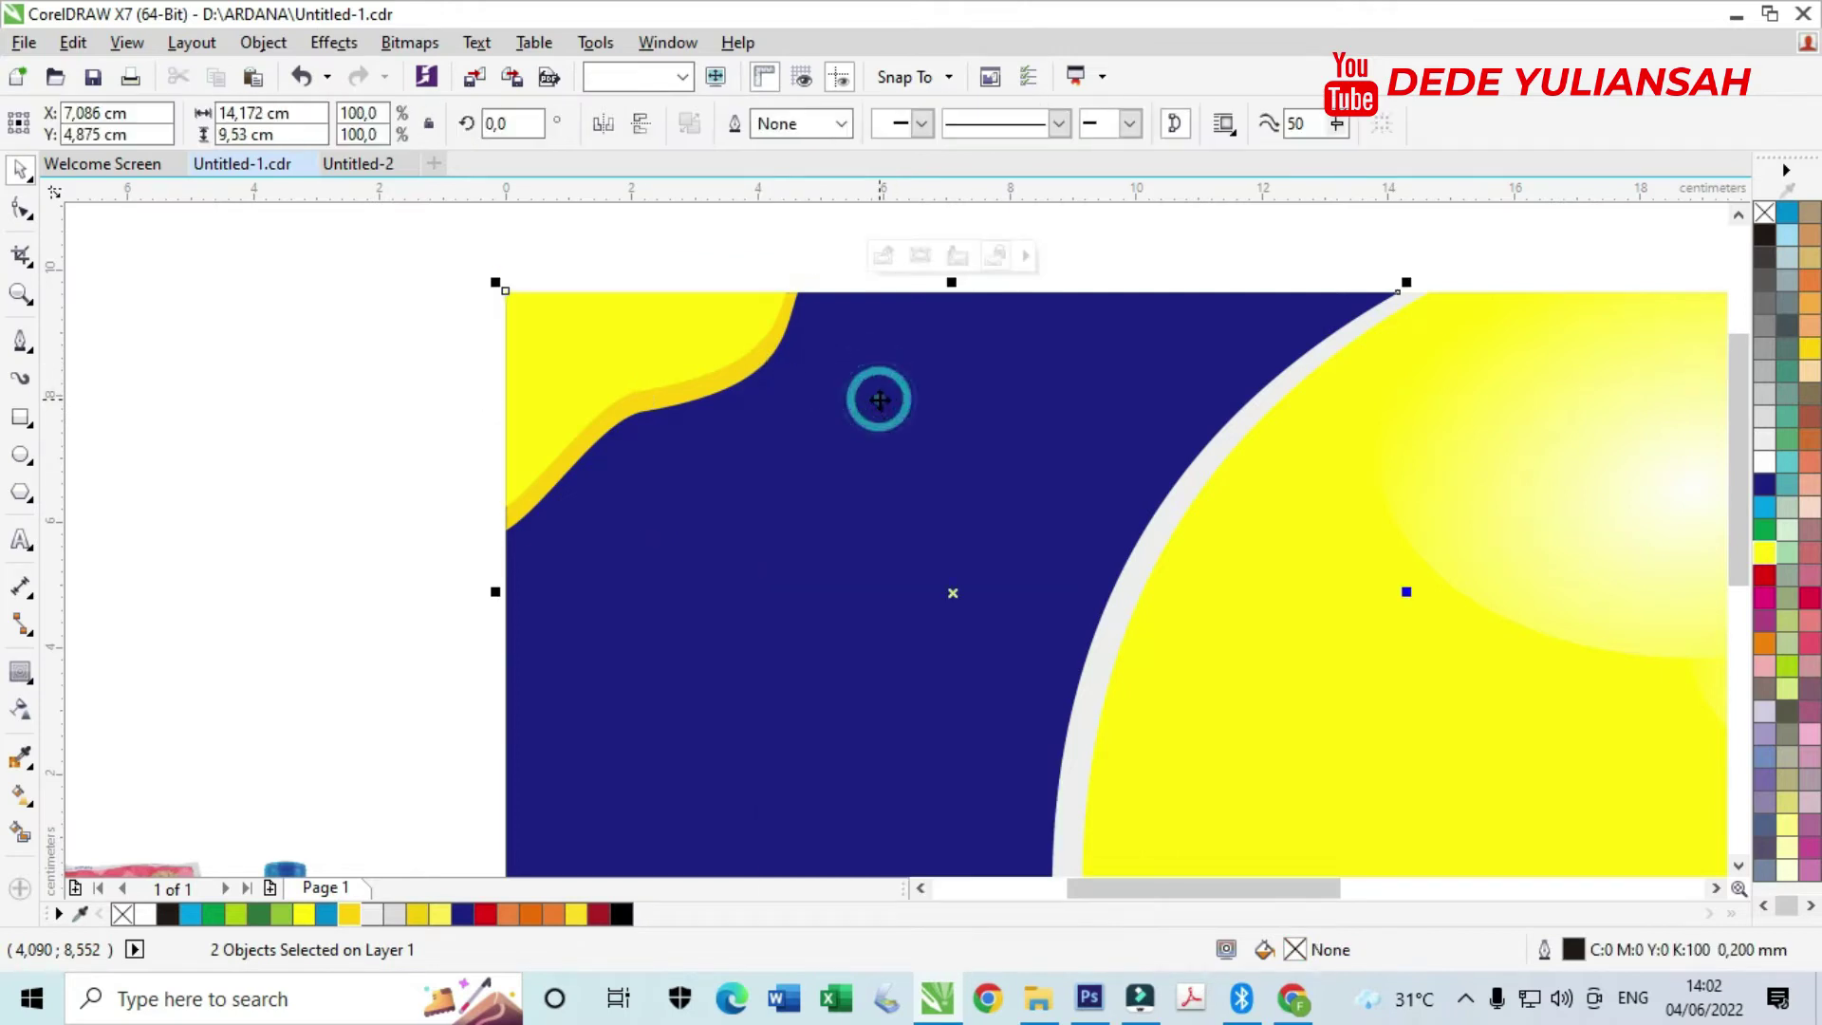
- Place a copy of the groceries photo over the blue shape's lower part and delete the original beside the banner
{"action": "scroll", "coordinate": [716, 351], "scroll_direction": "down", "scroll_amount": 2}
{"action": "scroll", "coordinate": [617, 356], "scroll_direction": "down", "scroll_amount": 3}
{"action": "left_click", "coordinate": [553, 370]}
{"action": "left_click", "coordinate": [480, 393]}
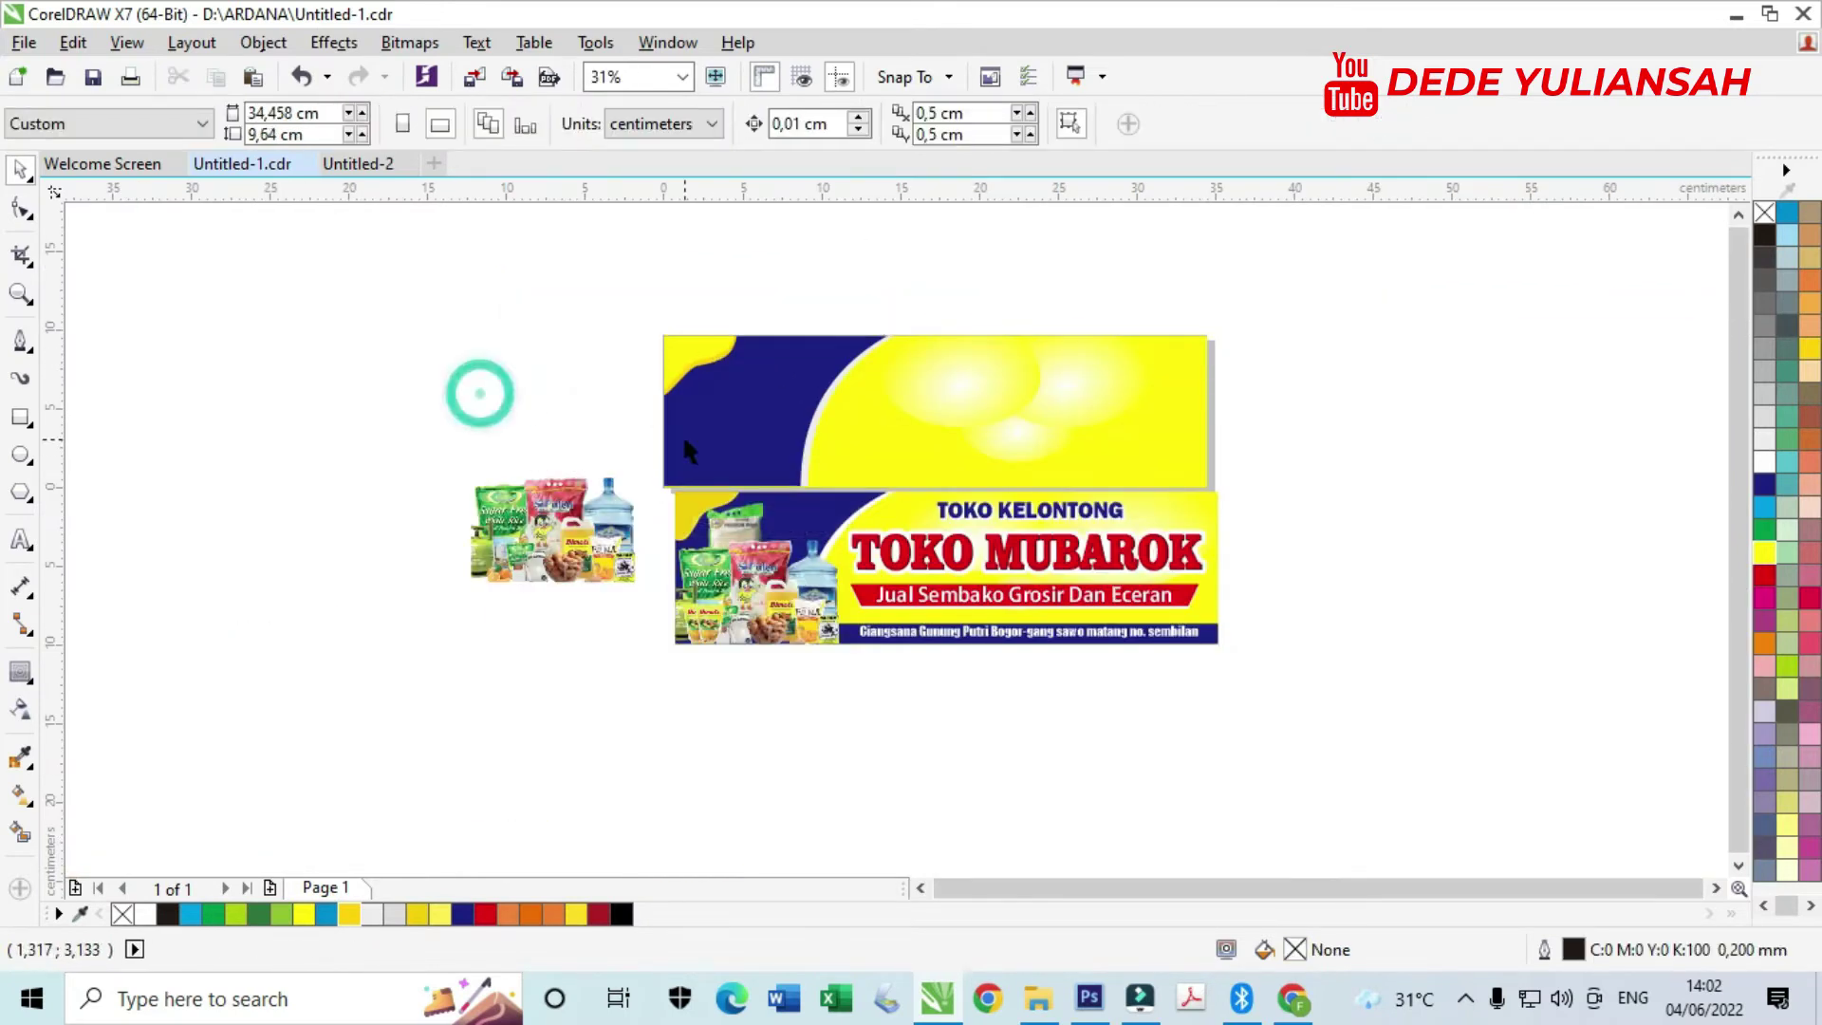
{"action": "left_click_drag", "start_coordinate": [578, 546], "coordinate": [738, 475]}
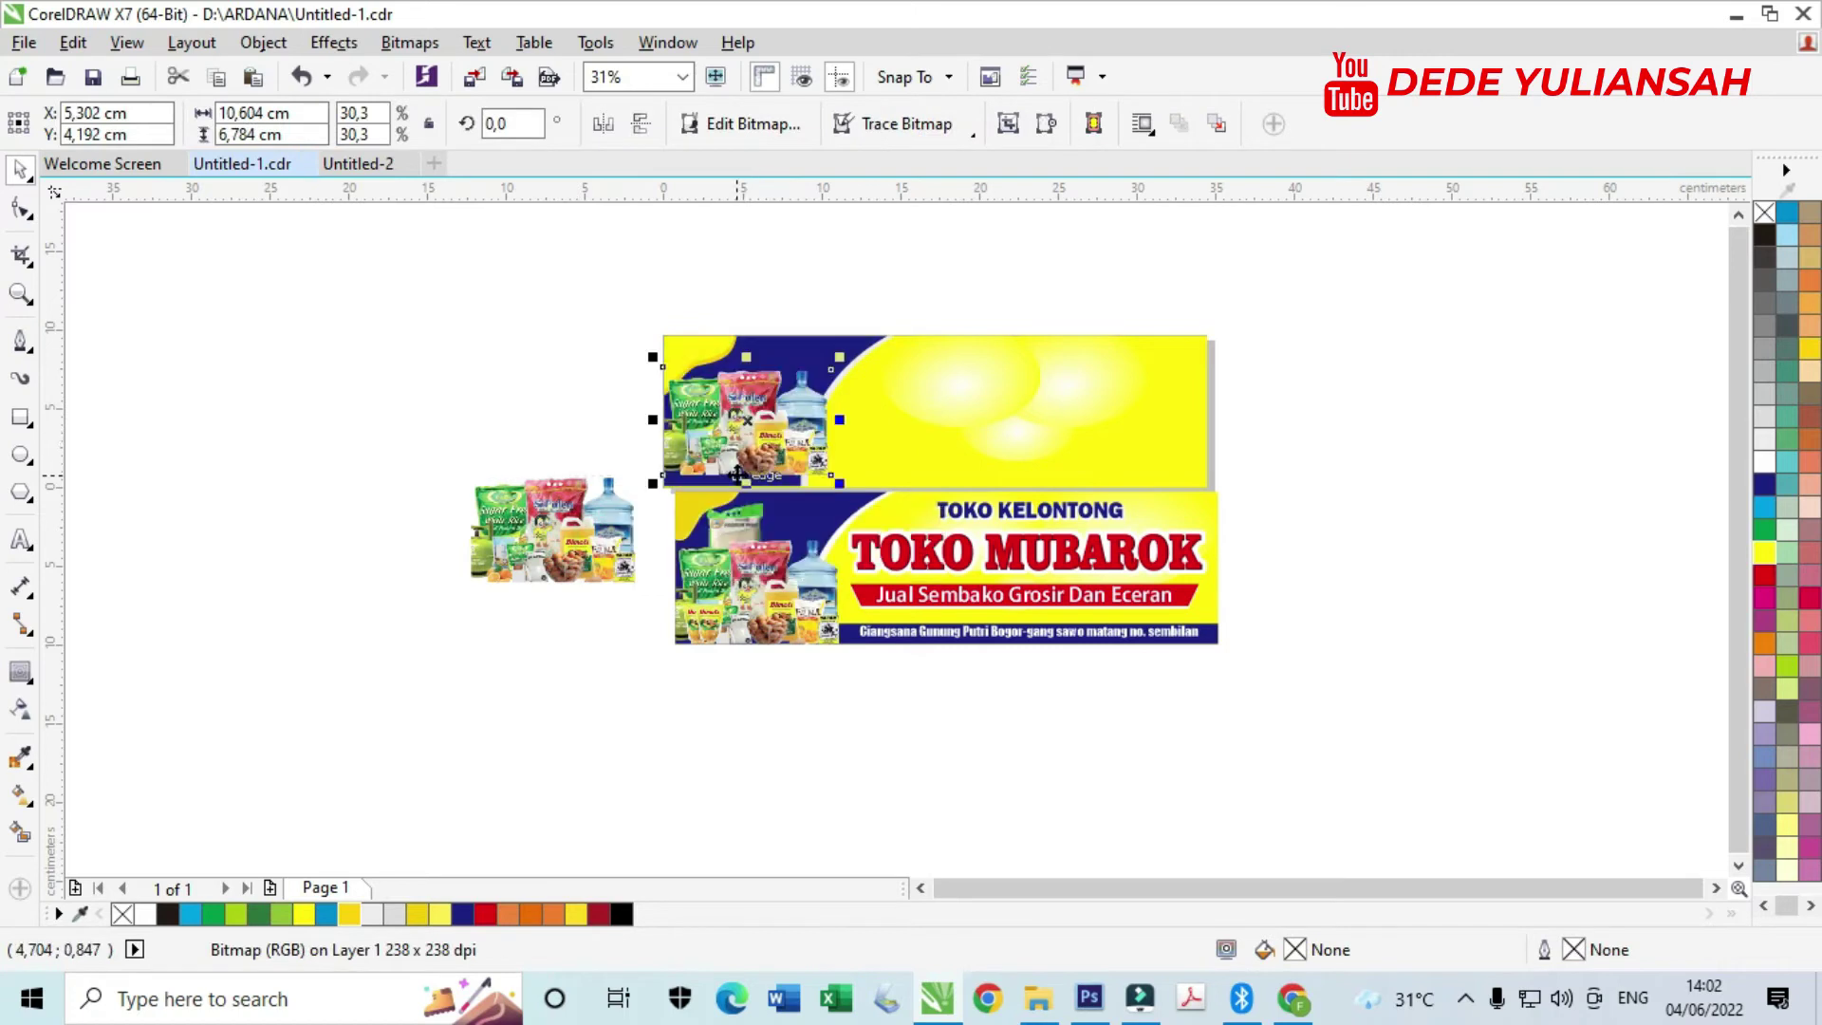
{"action": "left_click", "coordinate": [558, 560]}
{"action": "key", "text": "Delete"}
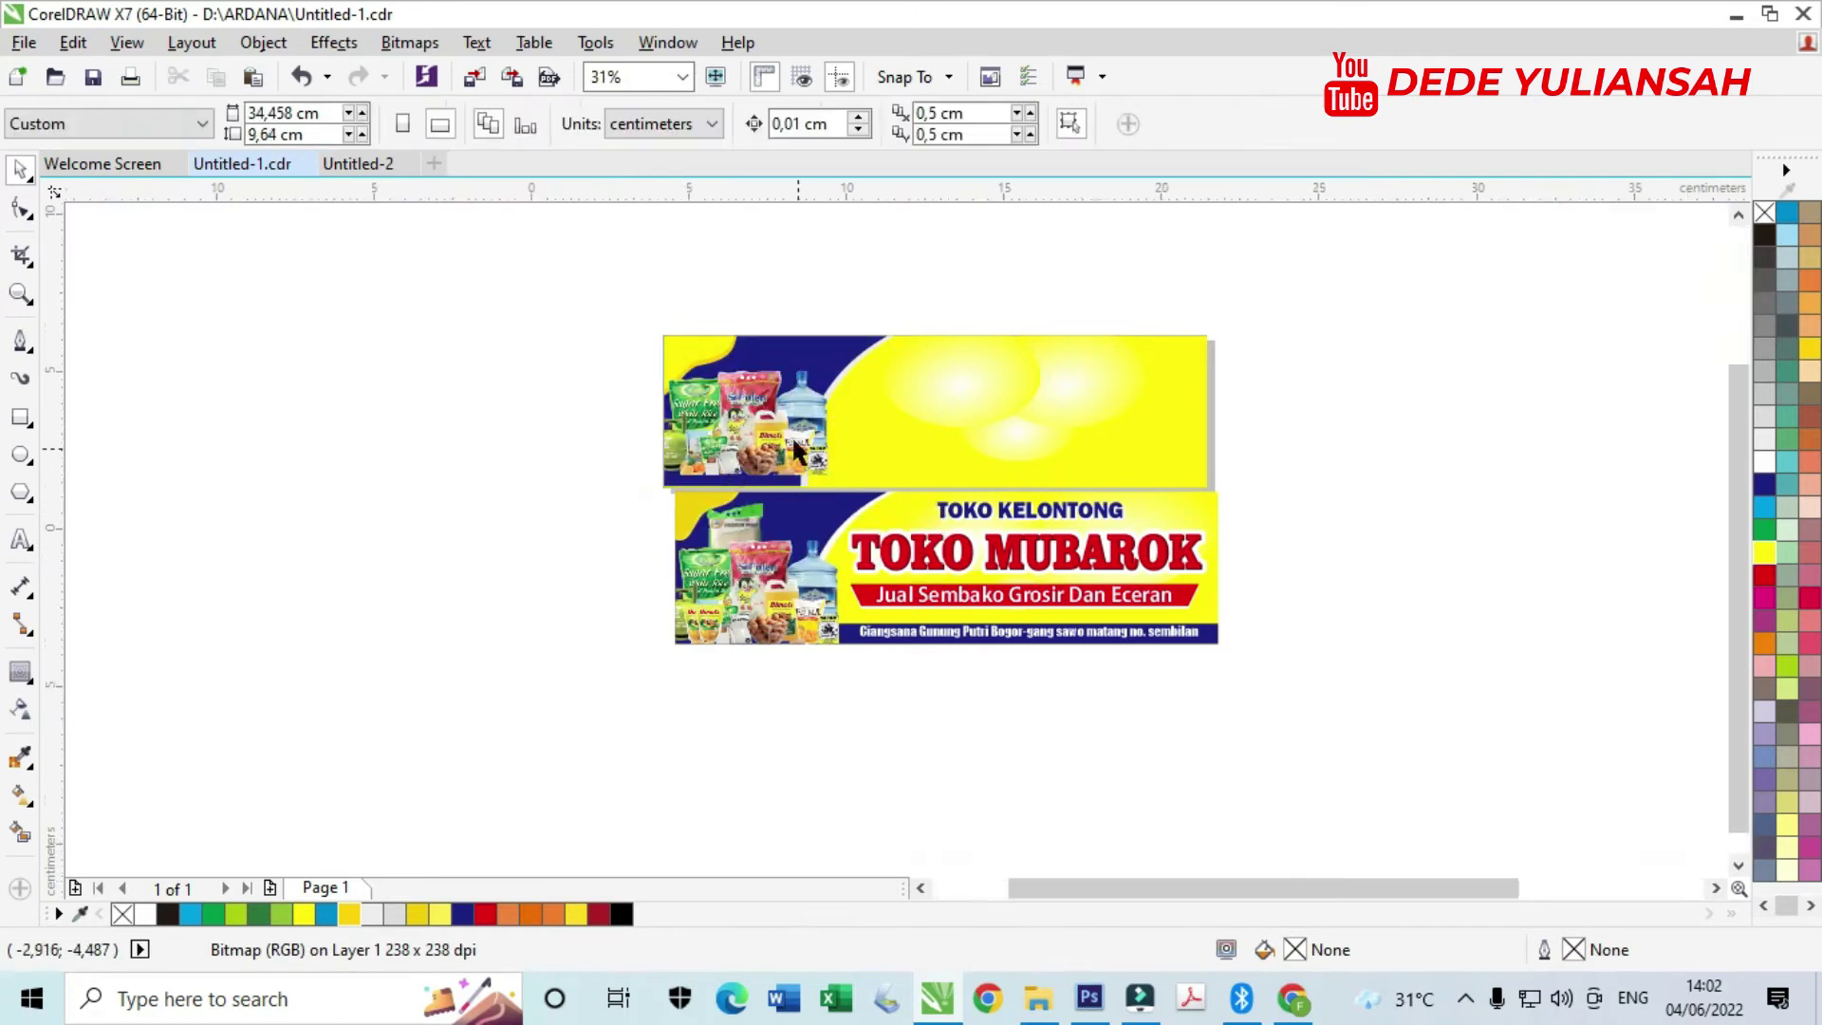
- Align the groceries photo's bottom edge with the bottom of the blue shape
{"action": "scroll", "coordinate": [774, 432], "scroll_direction": "up", "scroll_amount": 5}
{"action": "scroll", "coordinate": [759, 432], "scroll_direction": "down", "scroll_amount": 2}
{"action": "left_click", "coordinate": [777, 432]}
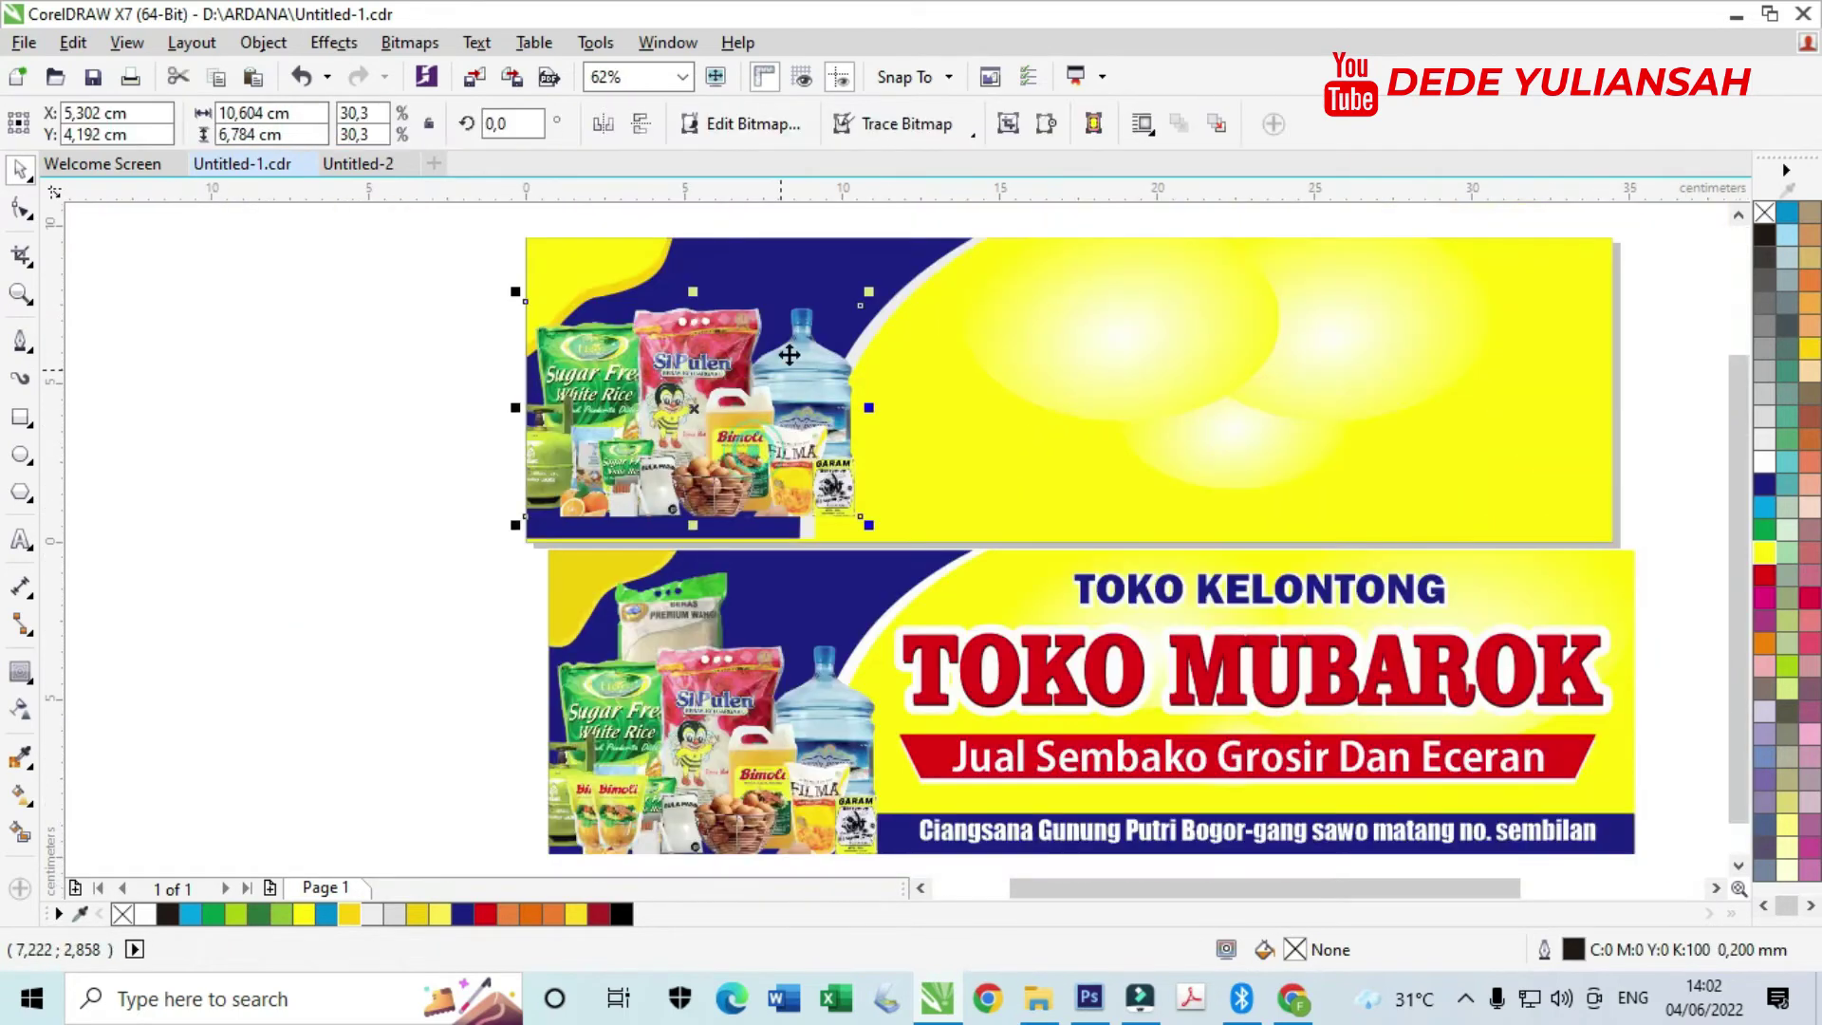
{"action": "left_click", "coordinate": [853, 269], "text": "shift"}
{"action": "key", "text": "b"}
{"action": "left_click", "coordinate": [393, 406]}
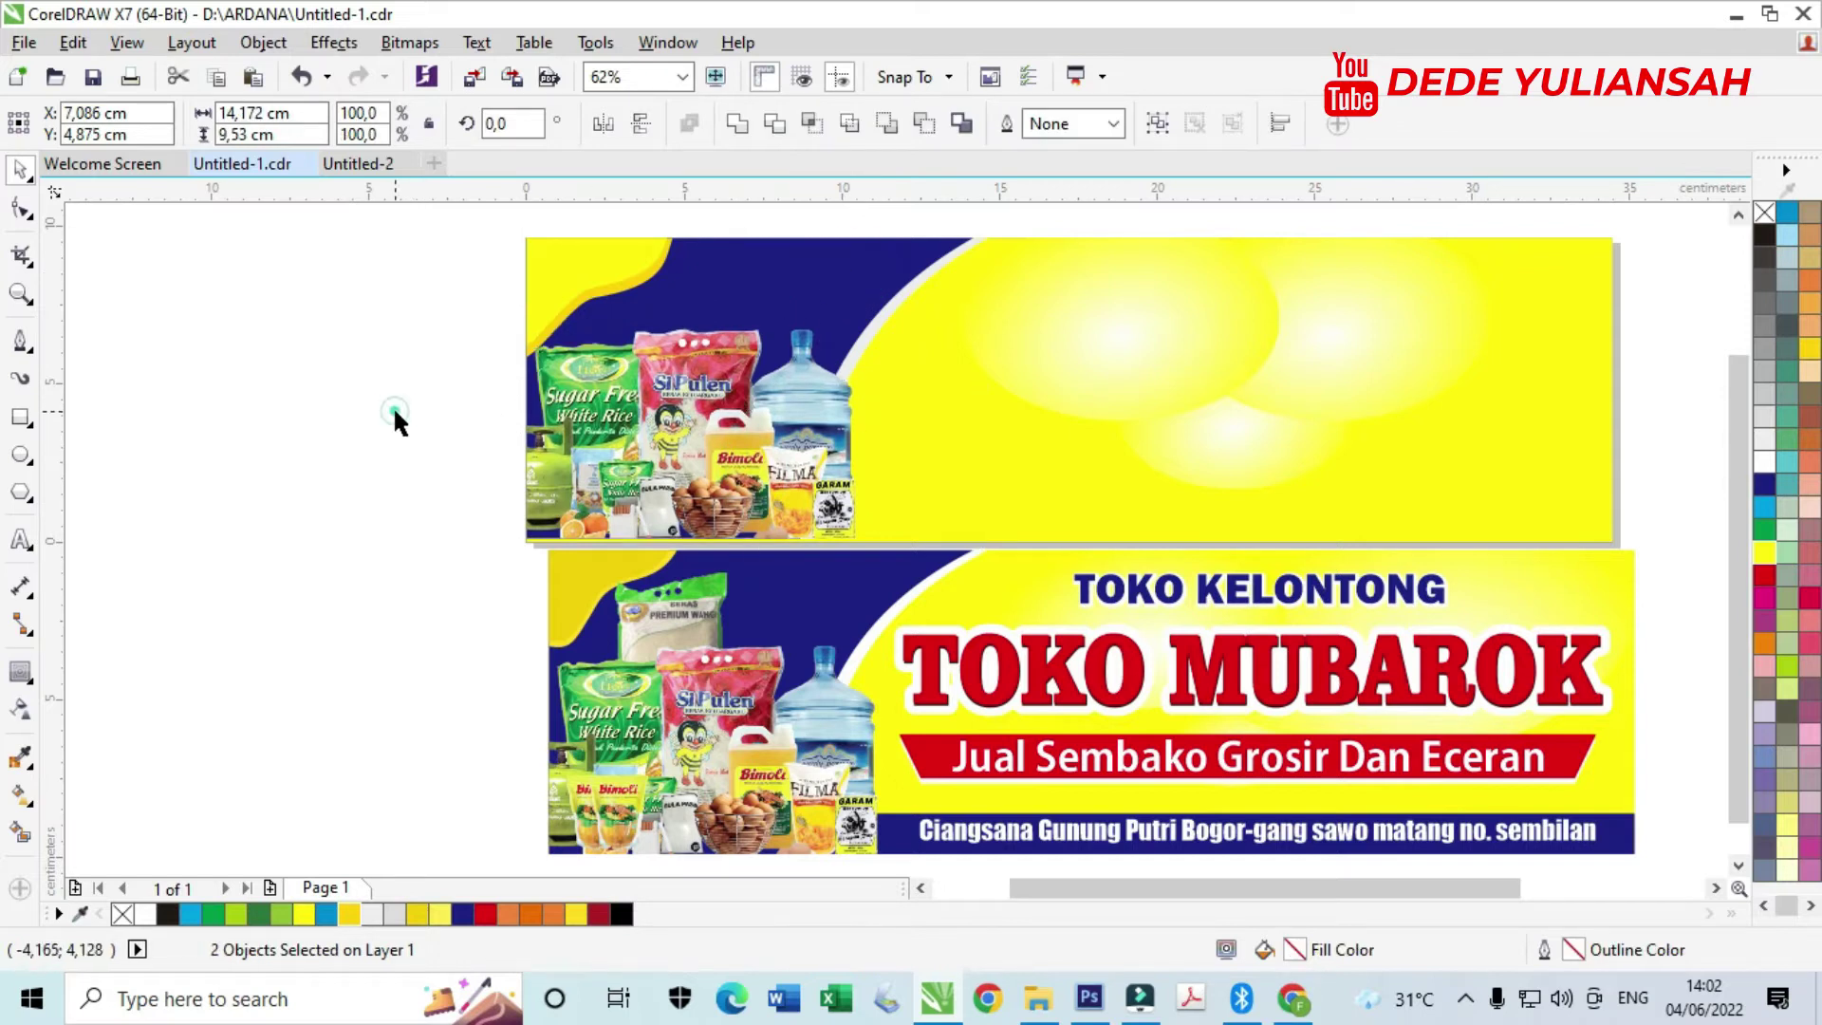
- Place the white rice sack image over the upper part of the groceries photo in the new banner
{"action": "left_click", "coordinate": [581, 389]}
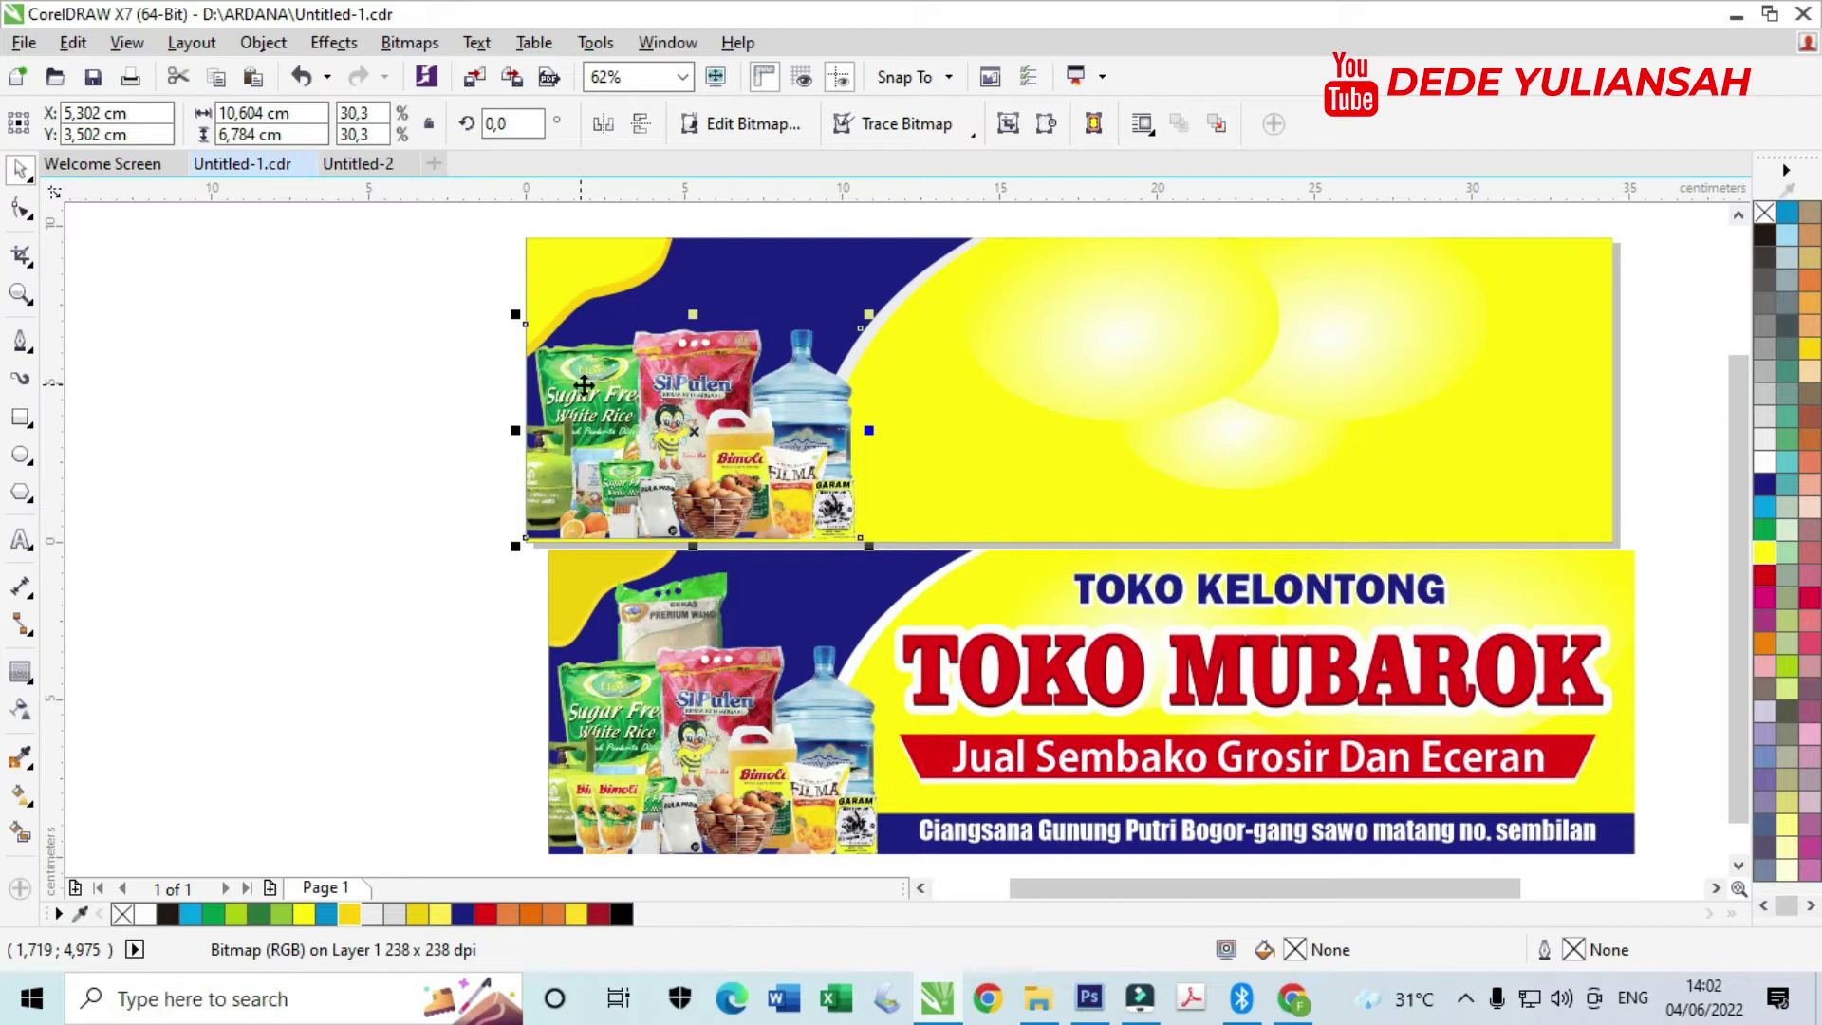
{"action": "scroll", "coordinate": [584, 384], "scroll_direction": "down", "scroll_amount": 2}
{"action": "left_click_drag", "start_coordinate": [638, 494], "coordinate": [622, 363]}
{"action": "scroll", "coordinate": [616, 326], "scroll_direction": "up", "scroll_amount": 2}
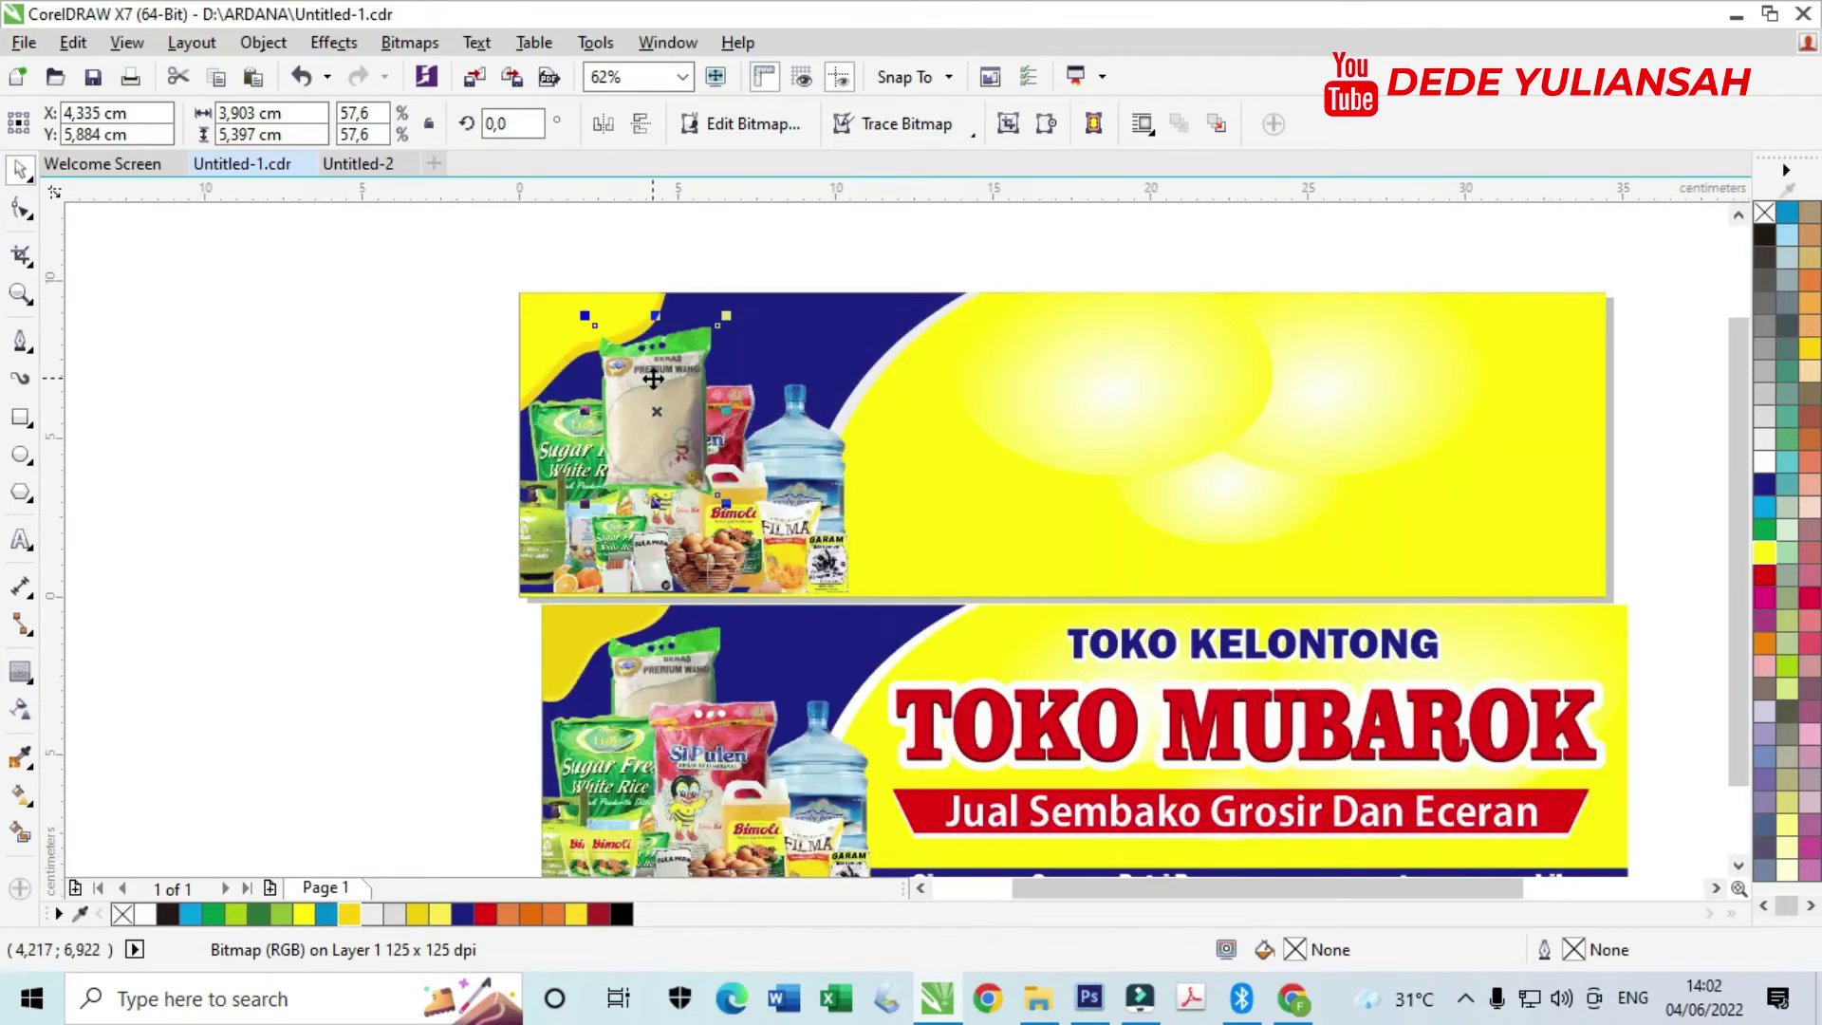
- Bring the groceries photo in front of the white rice sack
{"action": "left_click", "coordinate": [819, 503]}
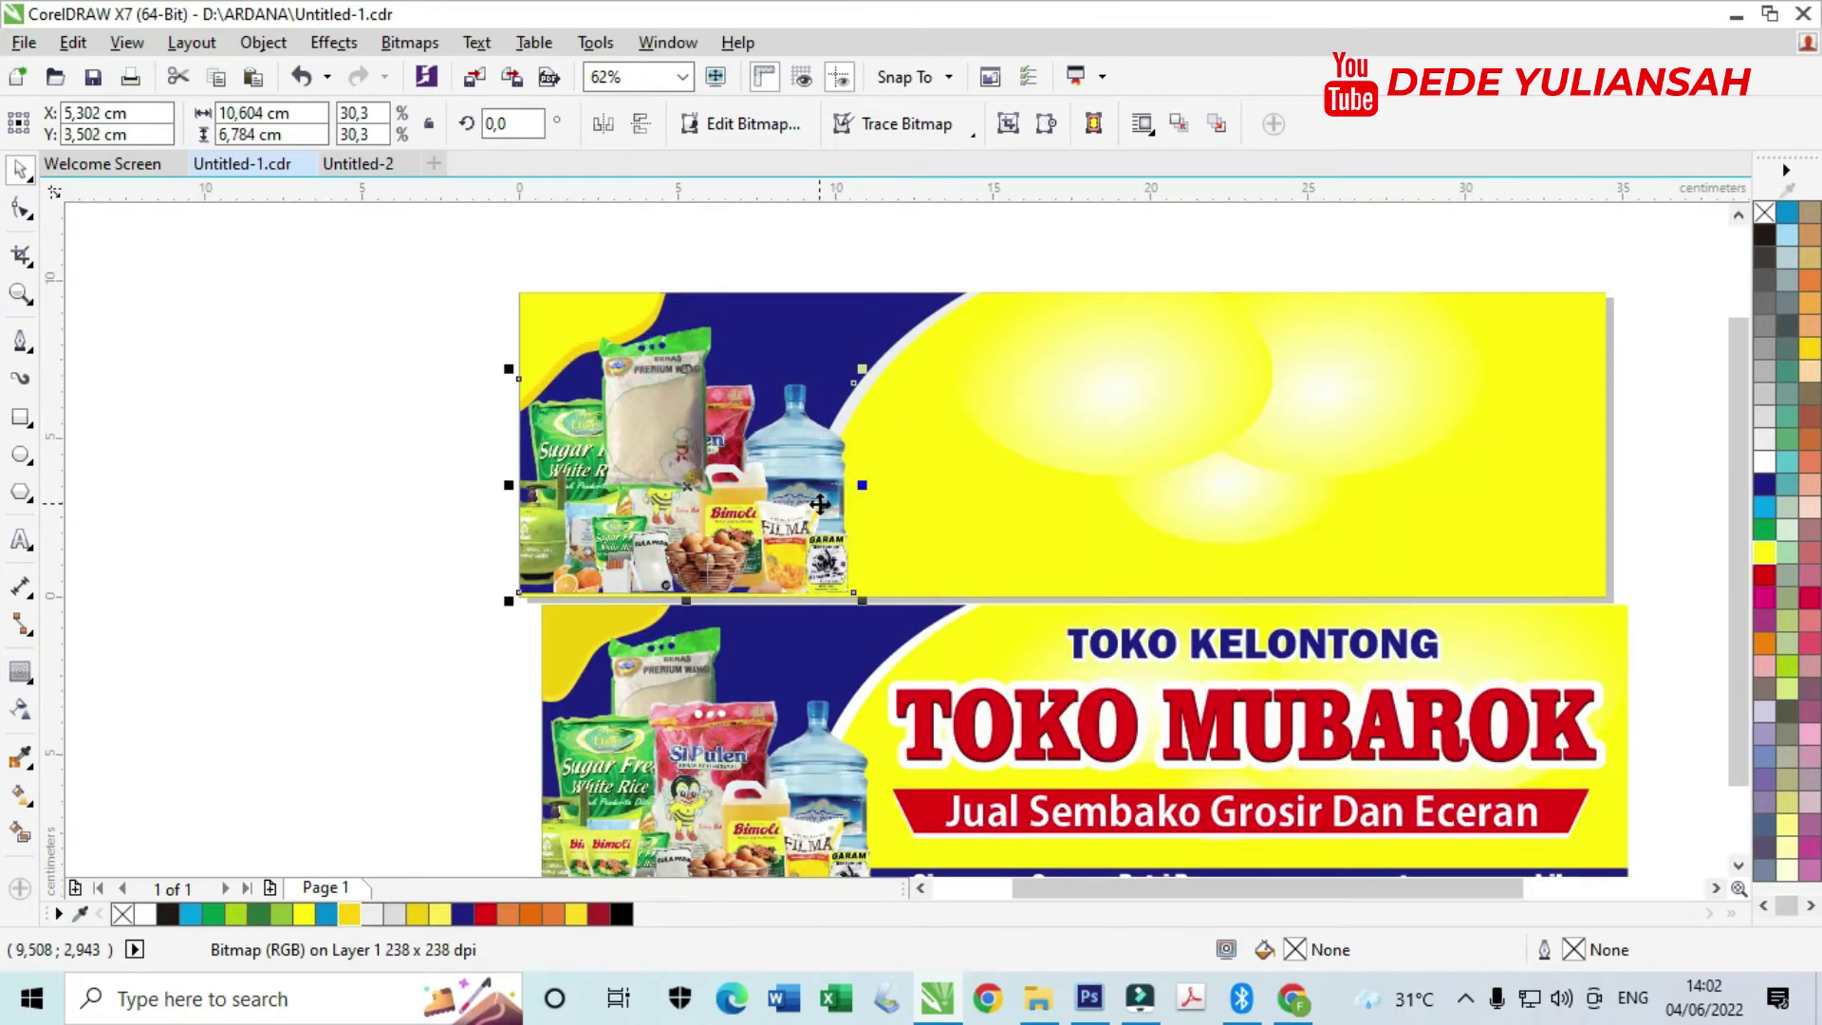
{"action": "right_click", "coordinate": [819, 504]}
{"action": "mouse_move", "coordinate": [929, 702]}
{"action": "left_click", "coordinate": [1177, 704]}
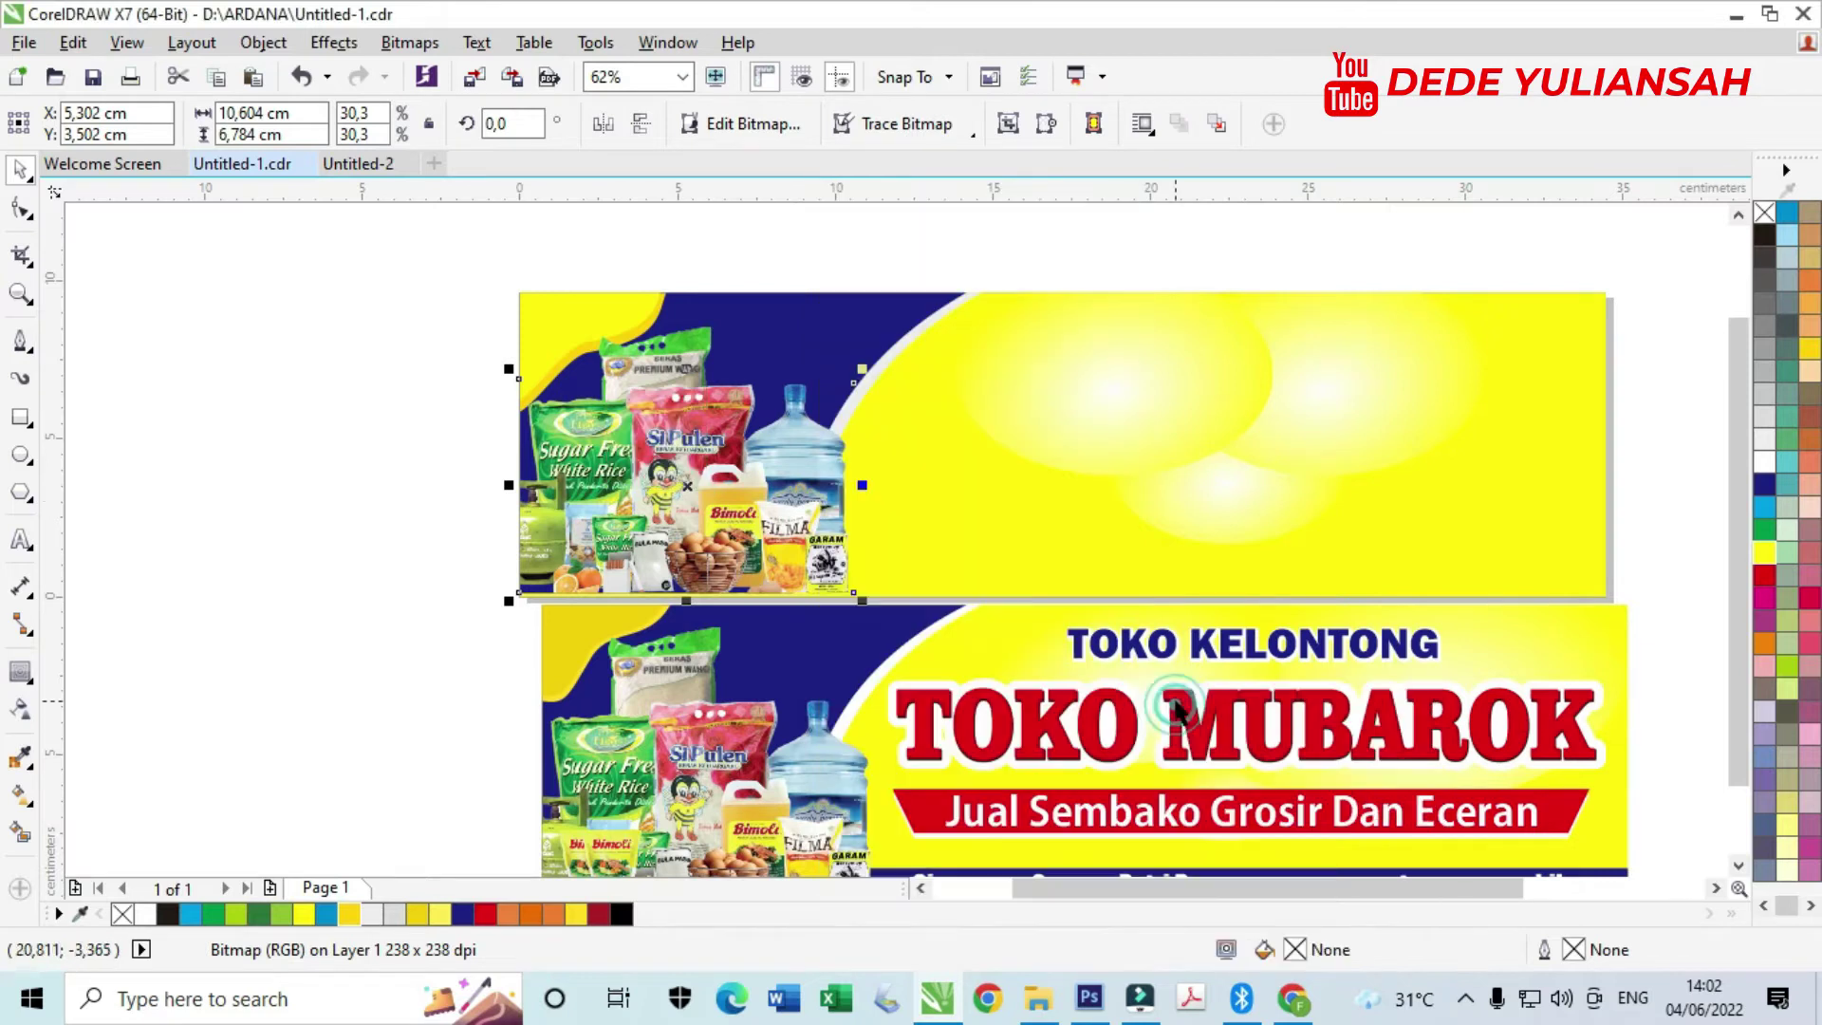
{"action": "left_click", "coordinate": [297, 459]}
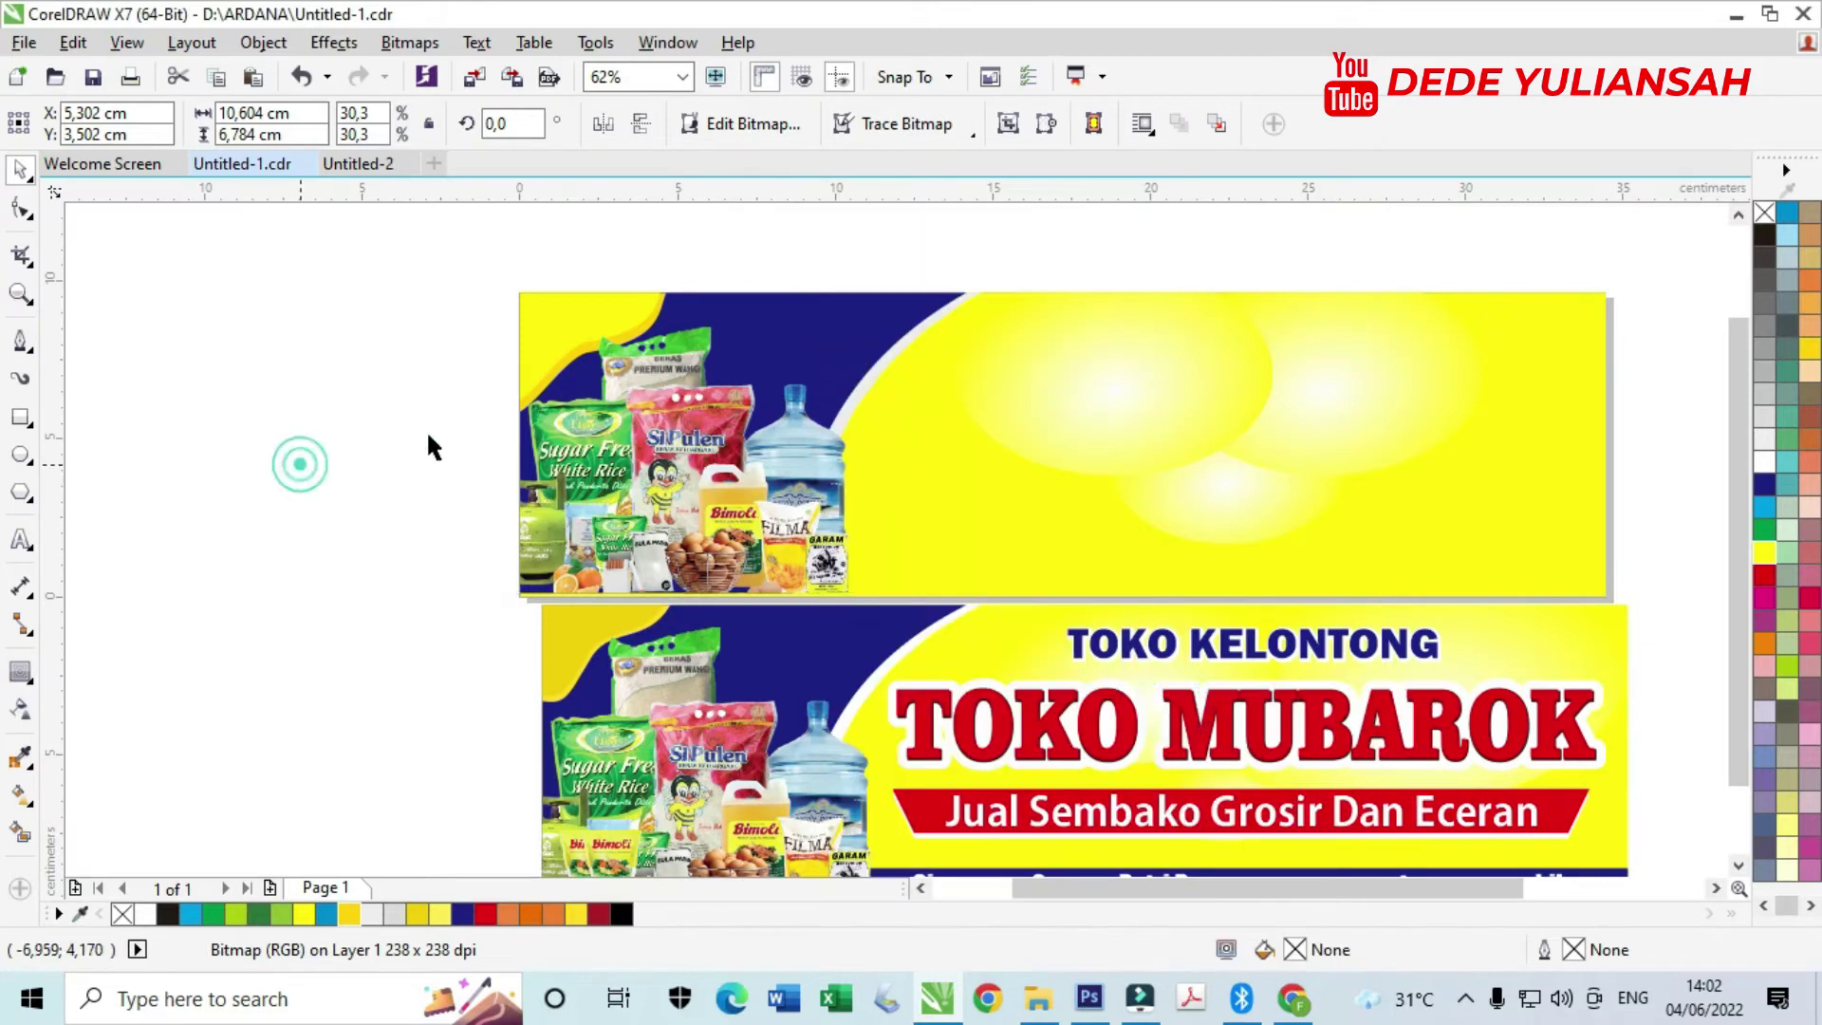
- Move the white rice sack slightly left and down so it stands behind the green and red rice bags
{"action": "left_click", "coordinate": [708, 465]}
{"action": "left_click", "coordinate": [674, 329]}
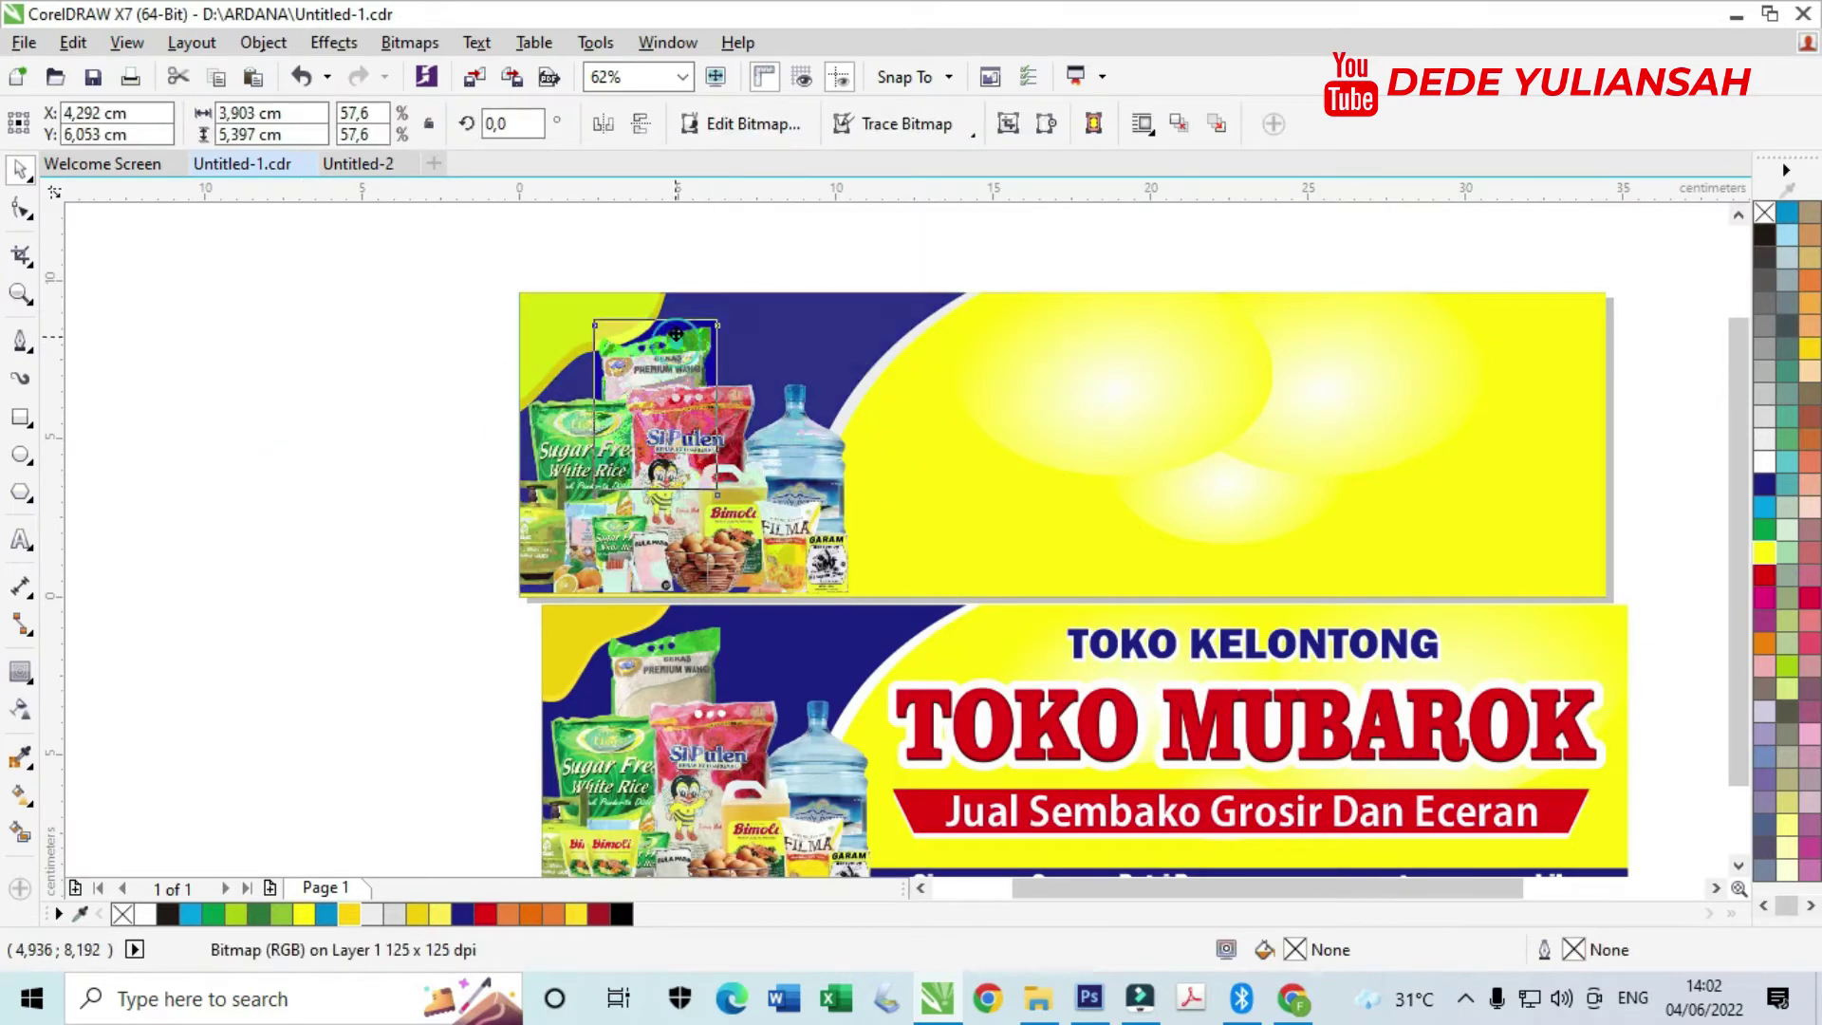
{"action": "left_click_drag", "start_coordinate": [640, 360], "coordinate": [632, 368]}
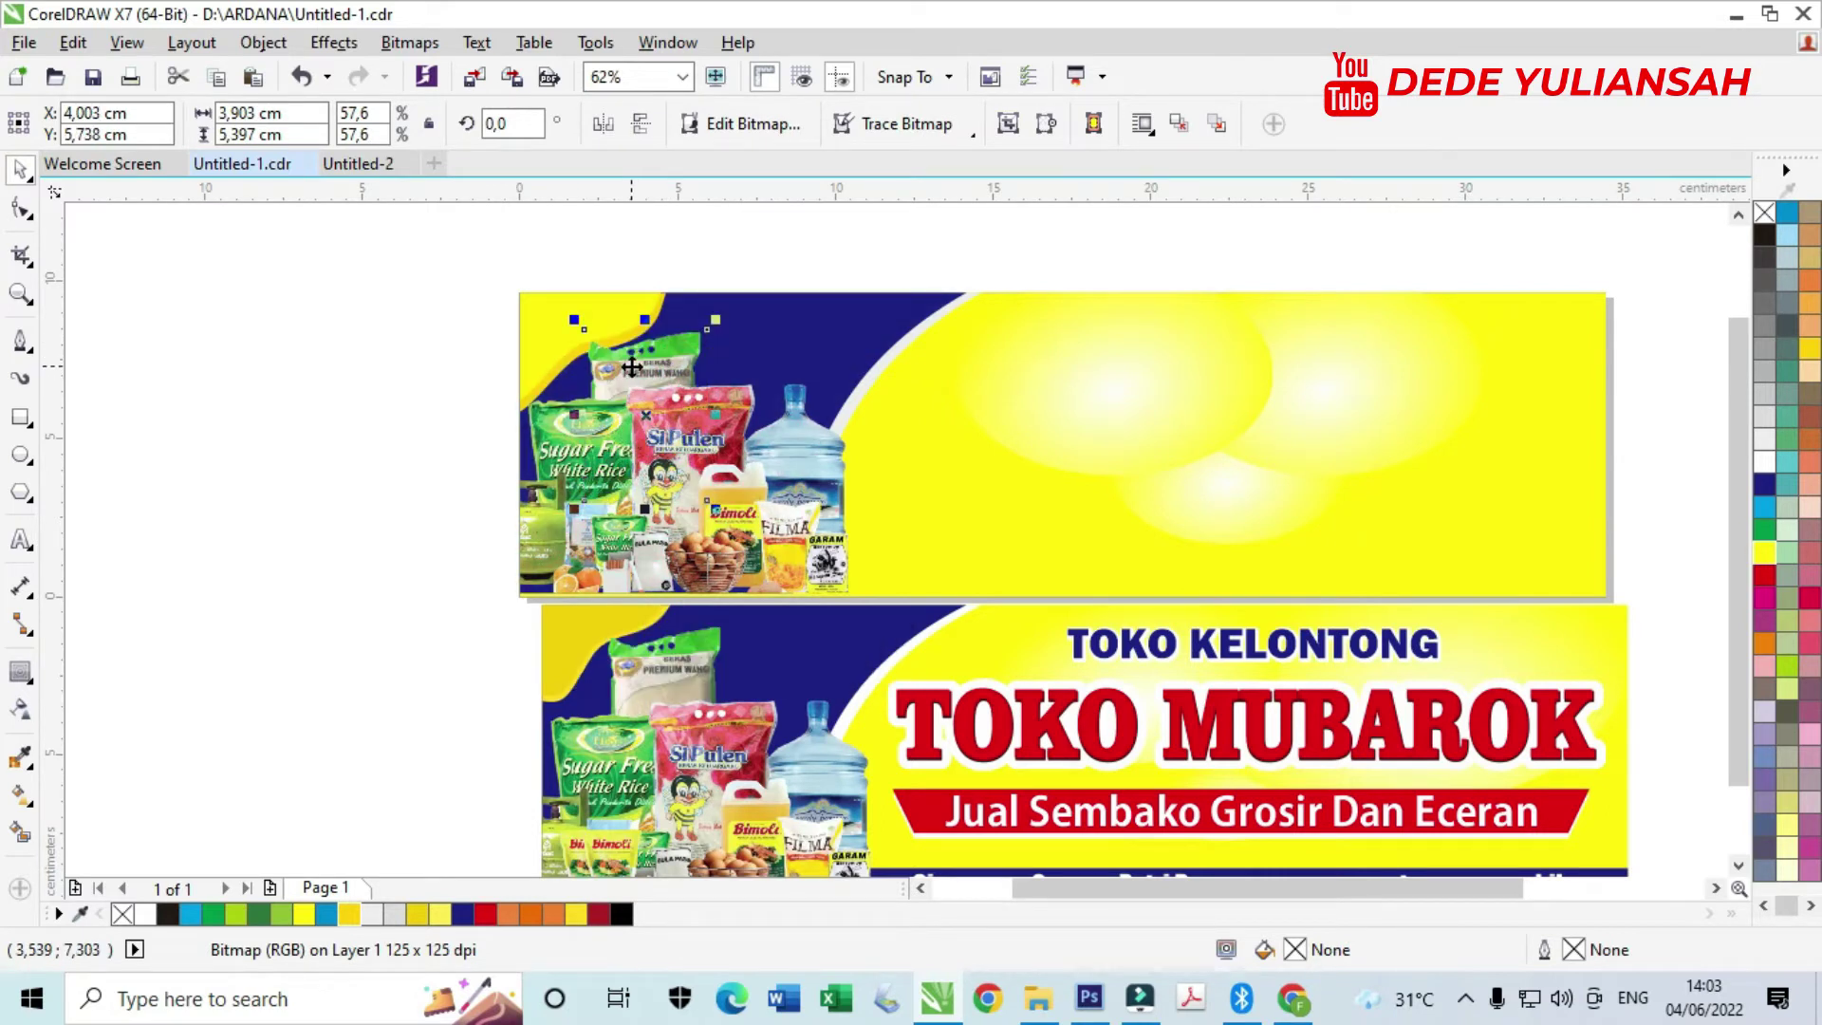
- Compare the grocery photo arrangement on the blue shape with the finished reference banner below it
{"action": "left_click", "coordinate": [670, 467]}
{"action": "left_click", "coordinate": [806, 321], "text": "shift"}
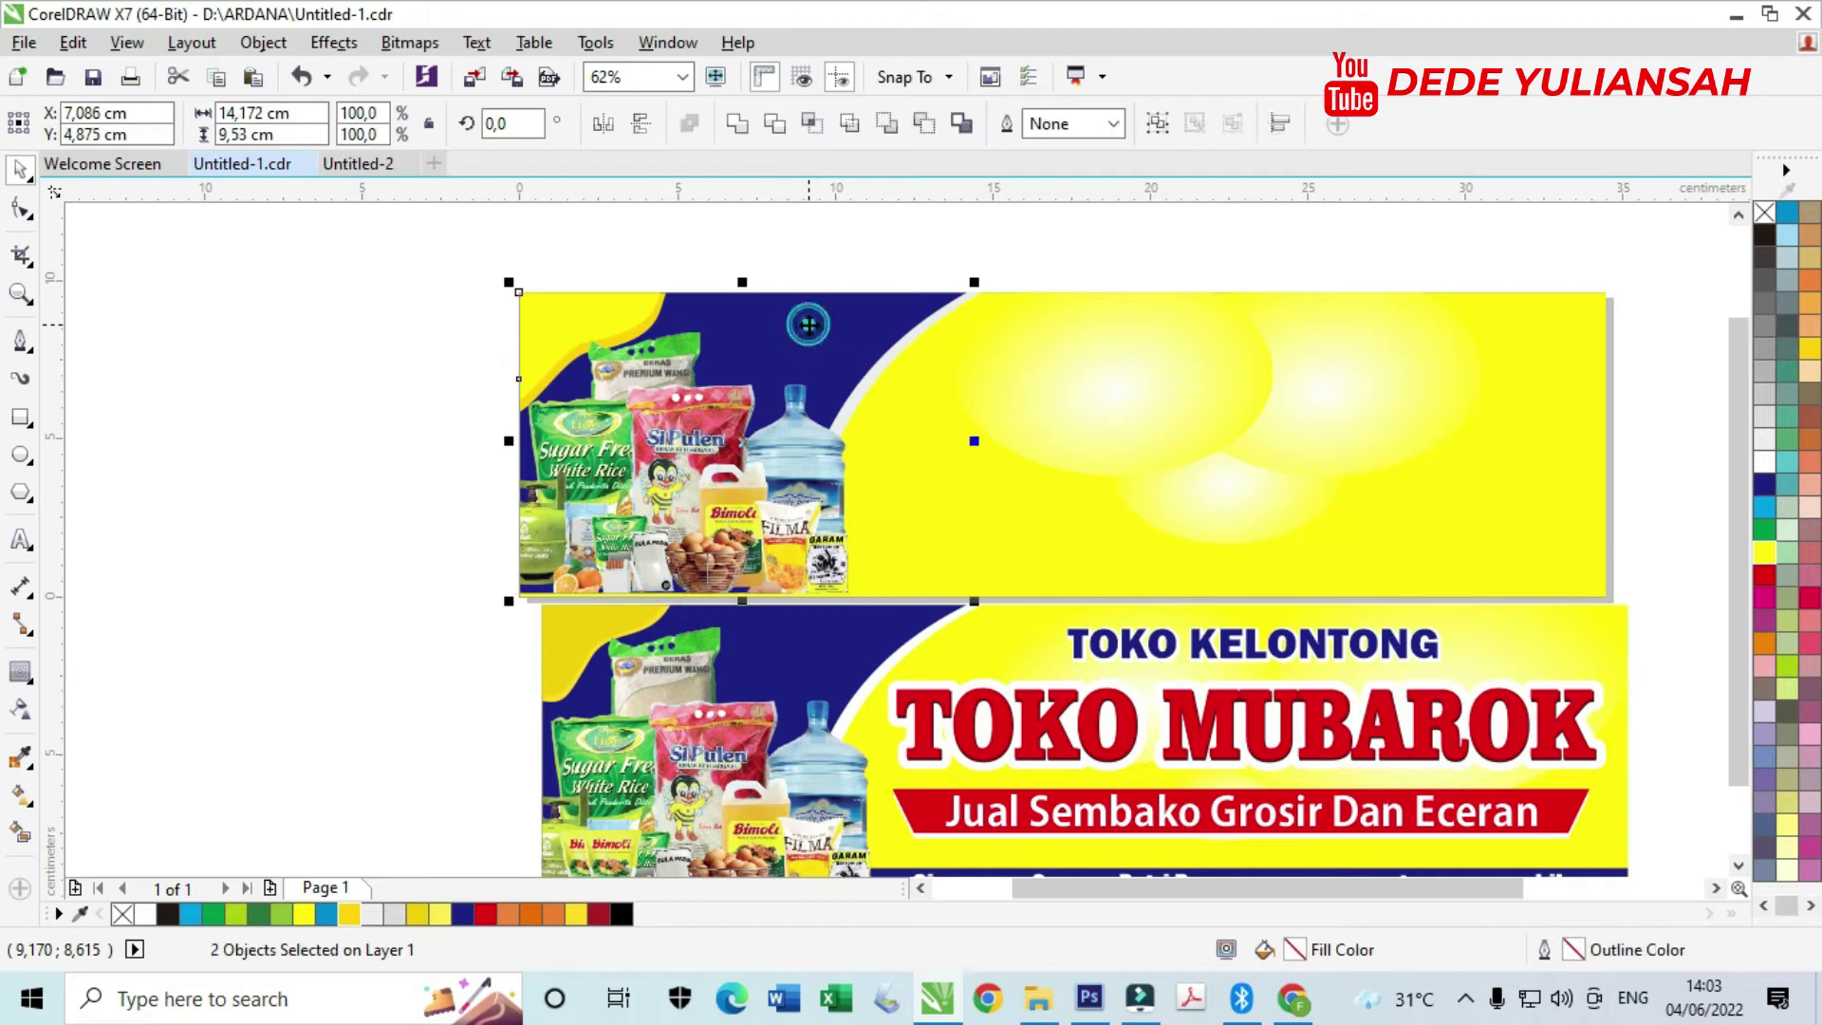
{"action": "left_click", "coordinate": [313, 501]}
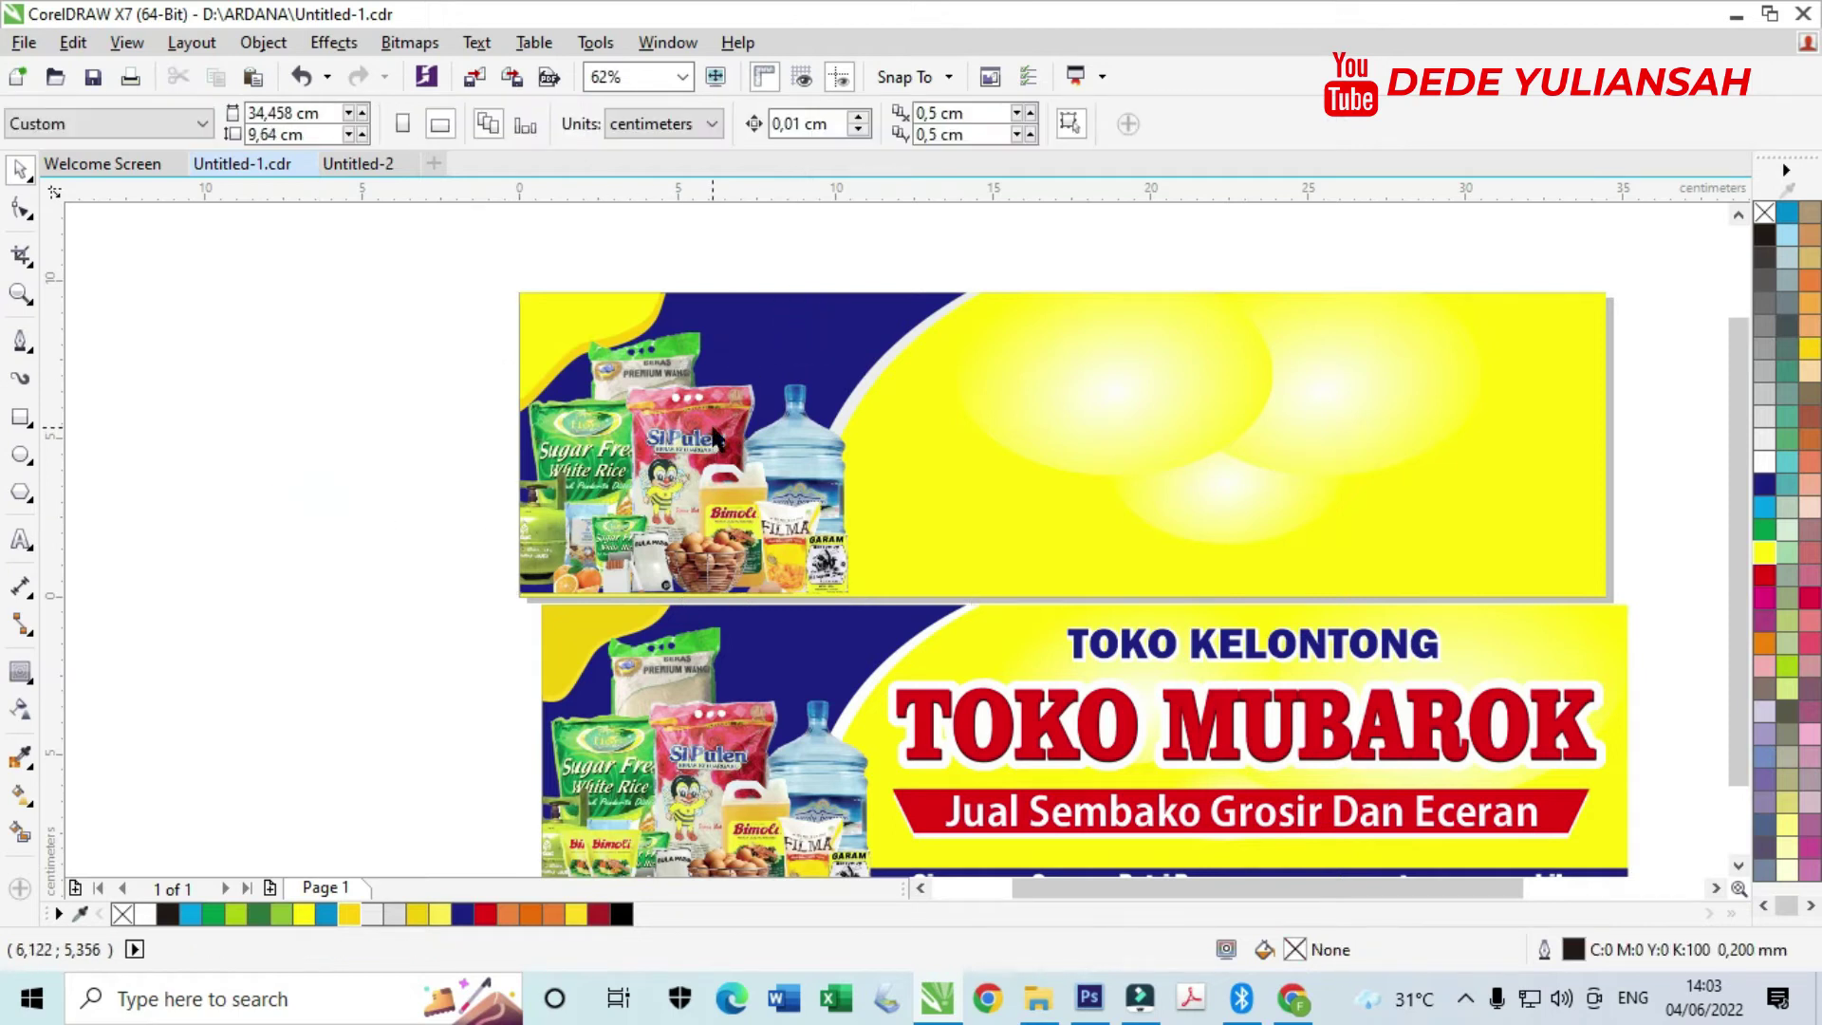
{"action": "scroll", "coordinate": [715, 432], "scroll_direction": "down", "scroll_amount": 2}
{"action": "scroll", "coordinate": [690, 544], "scroll_direction": "up", "scroll_amount": 2}
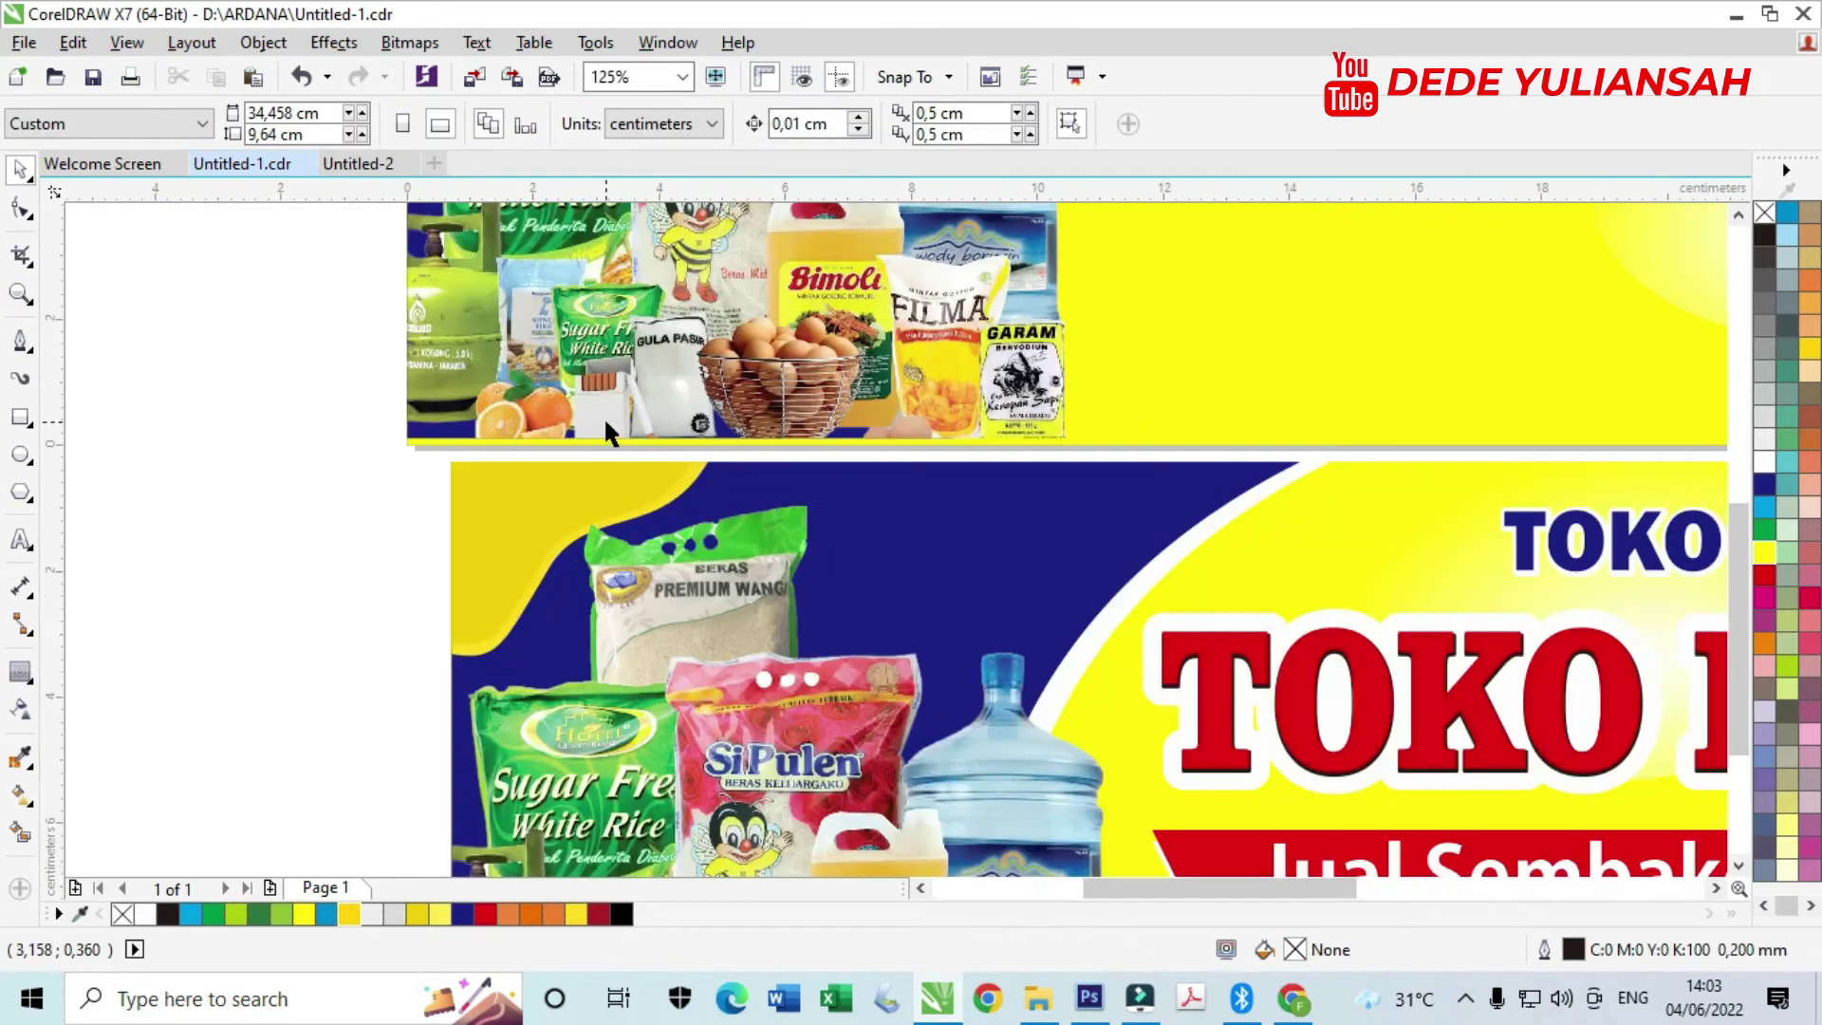
{"action": "scroll", "coordinate": [634, 522], "scroll_direction": "down", "scroll_amount": 1}
{"action": "scroll", "coordinate": [626, 545], "scroll_direction": "down", "scroll_amount": 1}
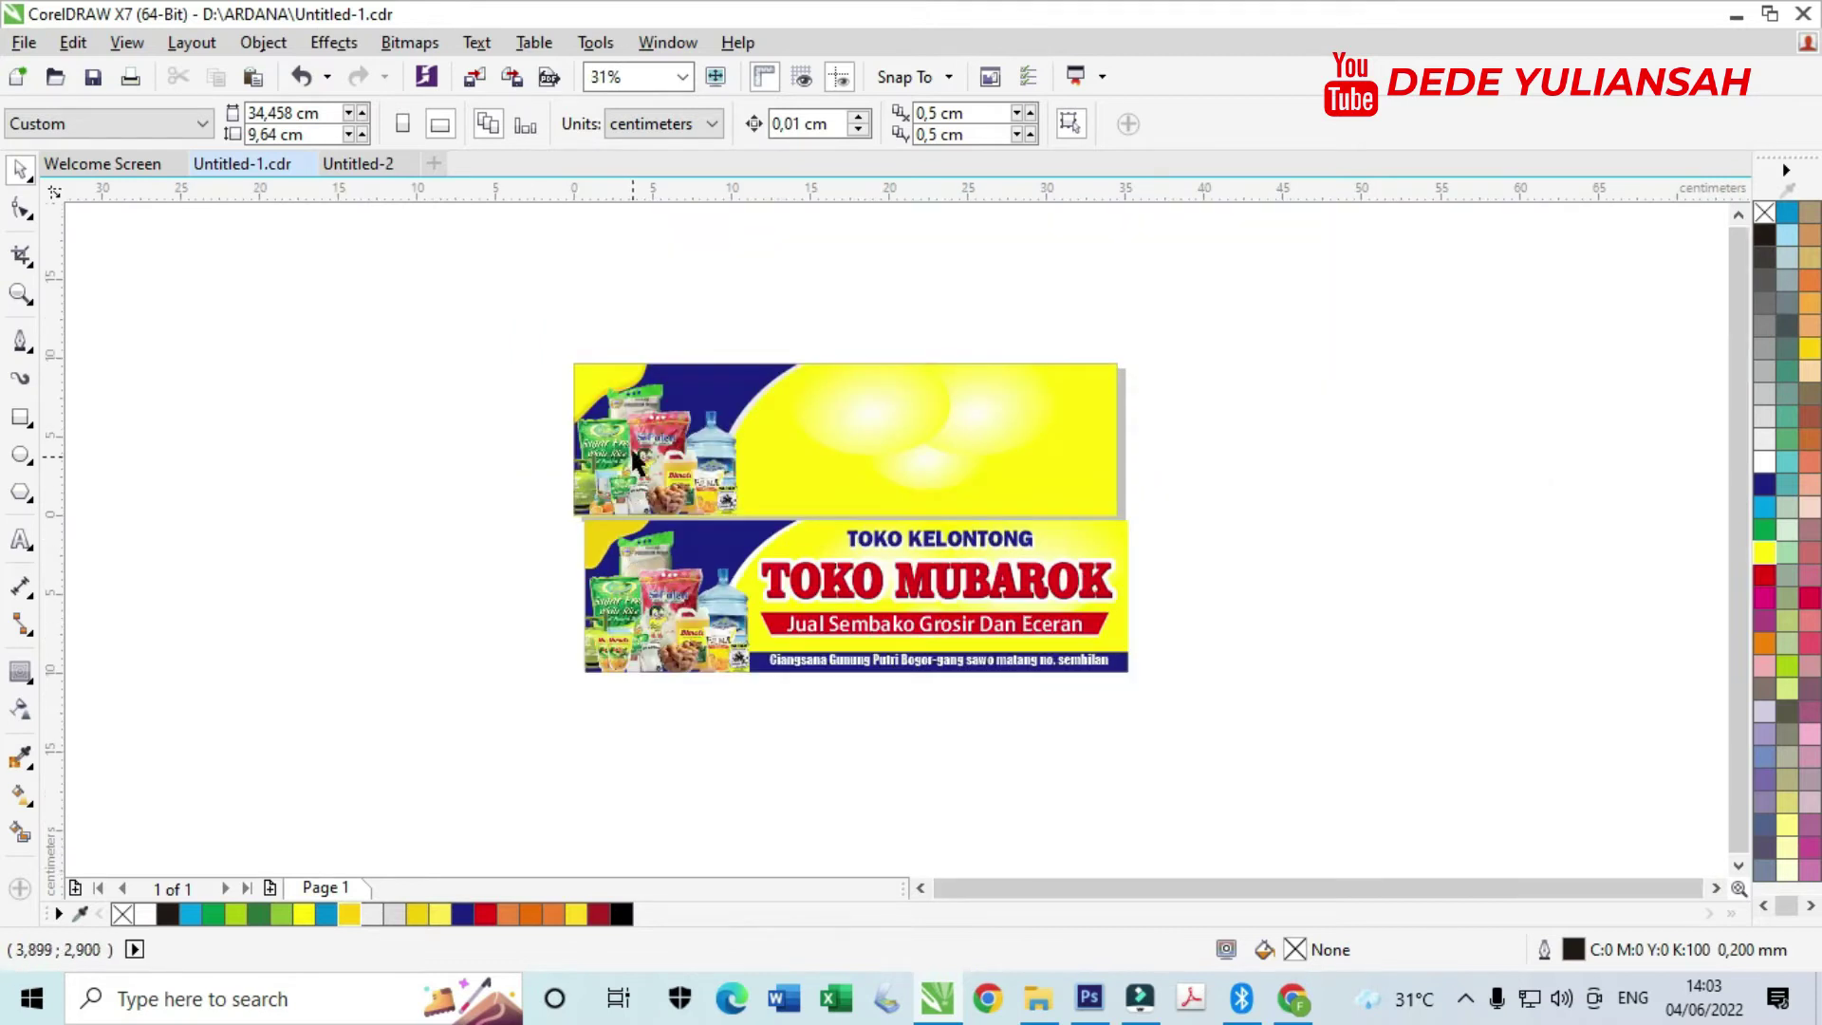
{"action": "scroll", "coordinate": [642, 465], "scroll_direction": "up", "scroll_amount": 1}
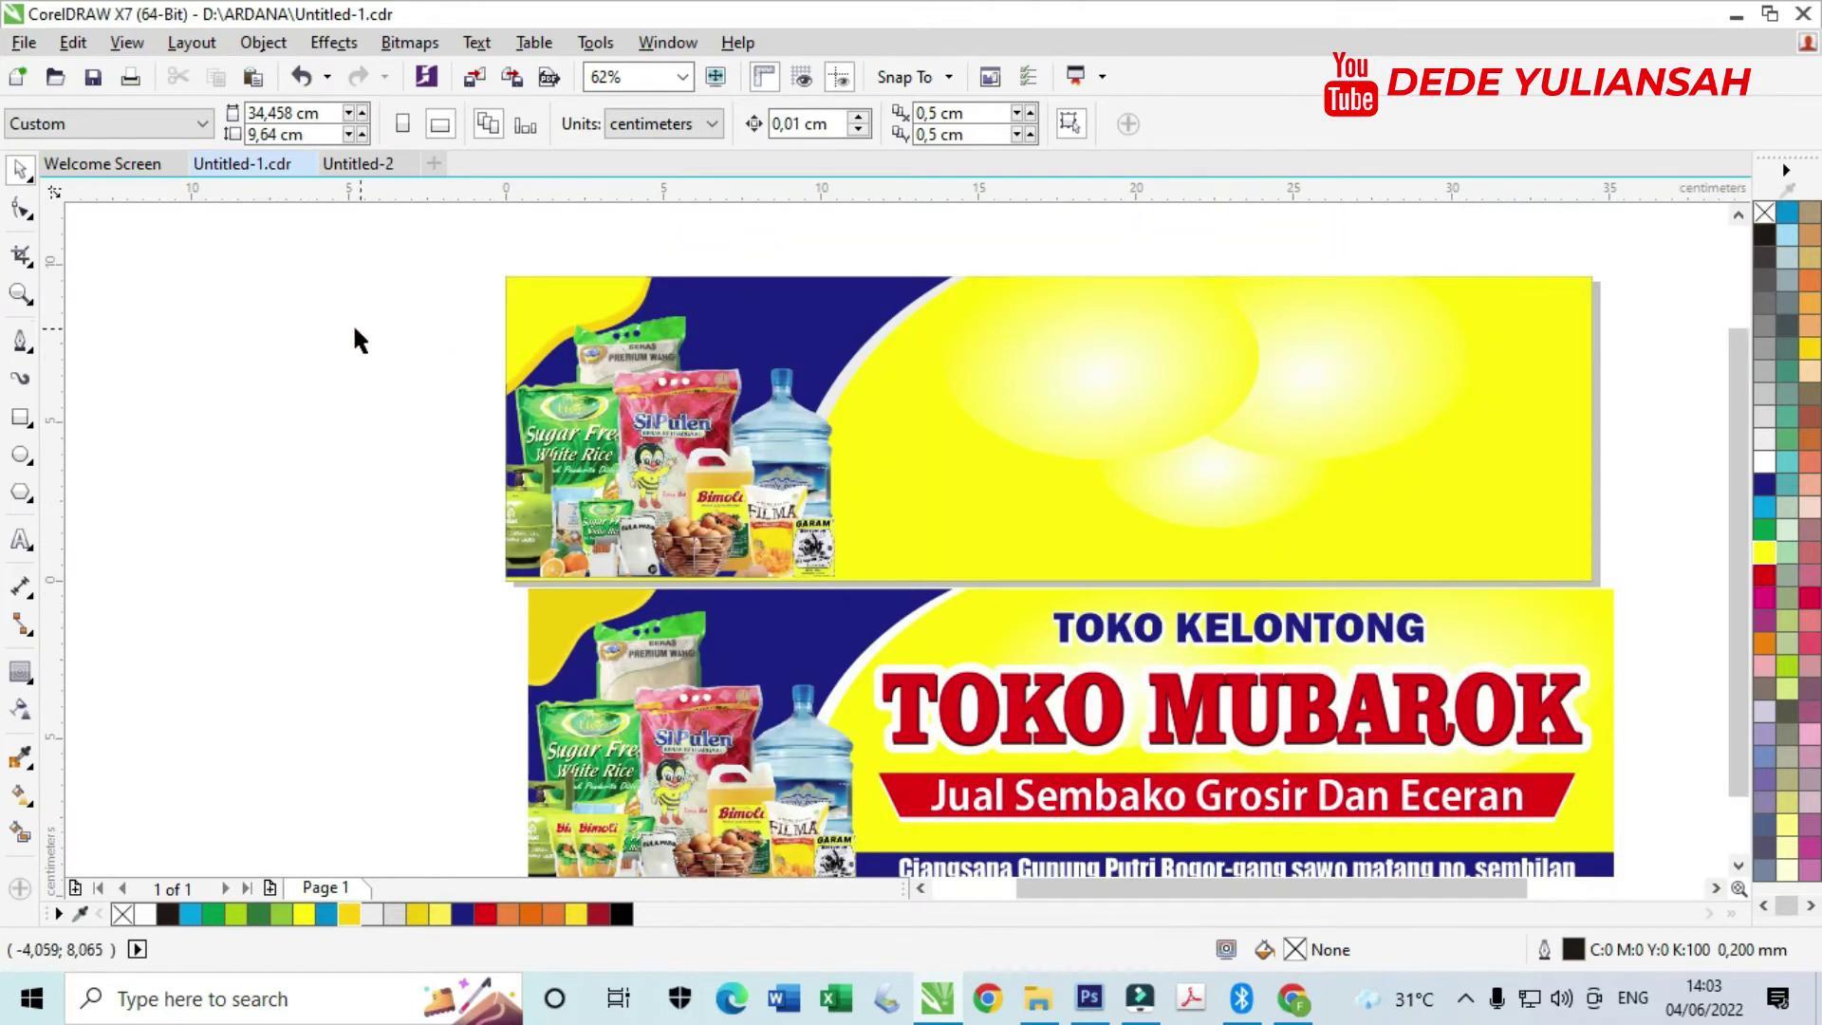
{"action": "scroll", "coordinate": [636, 376], "scroll_direction": "down", "scroll_amount": 1}
{"action": "scroll", "coordinate": [1010, 426], "scroll_direction": "up", "scroll_amount": 1}
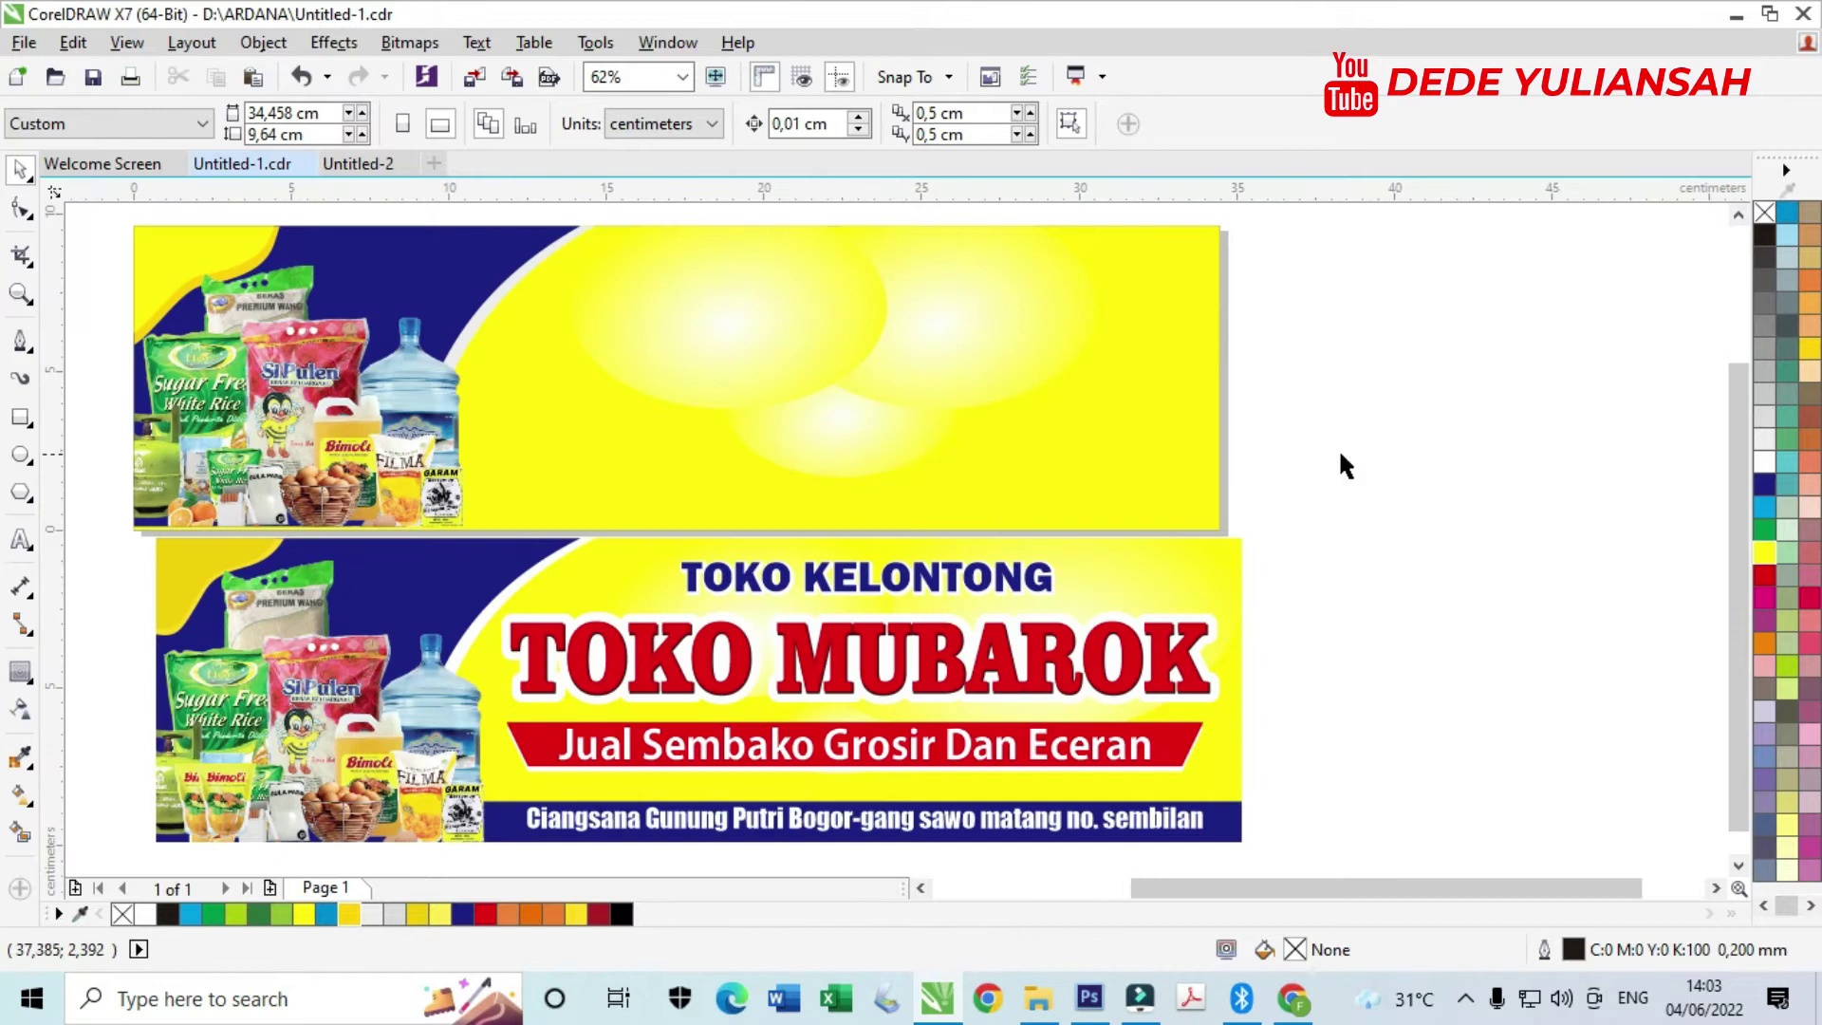
- Add the artistic text "TOKO KELONTONG" to the upper part of the new banner's yellow area
{"action": "left_click", "coordinate": [20, 538]}
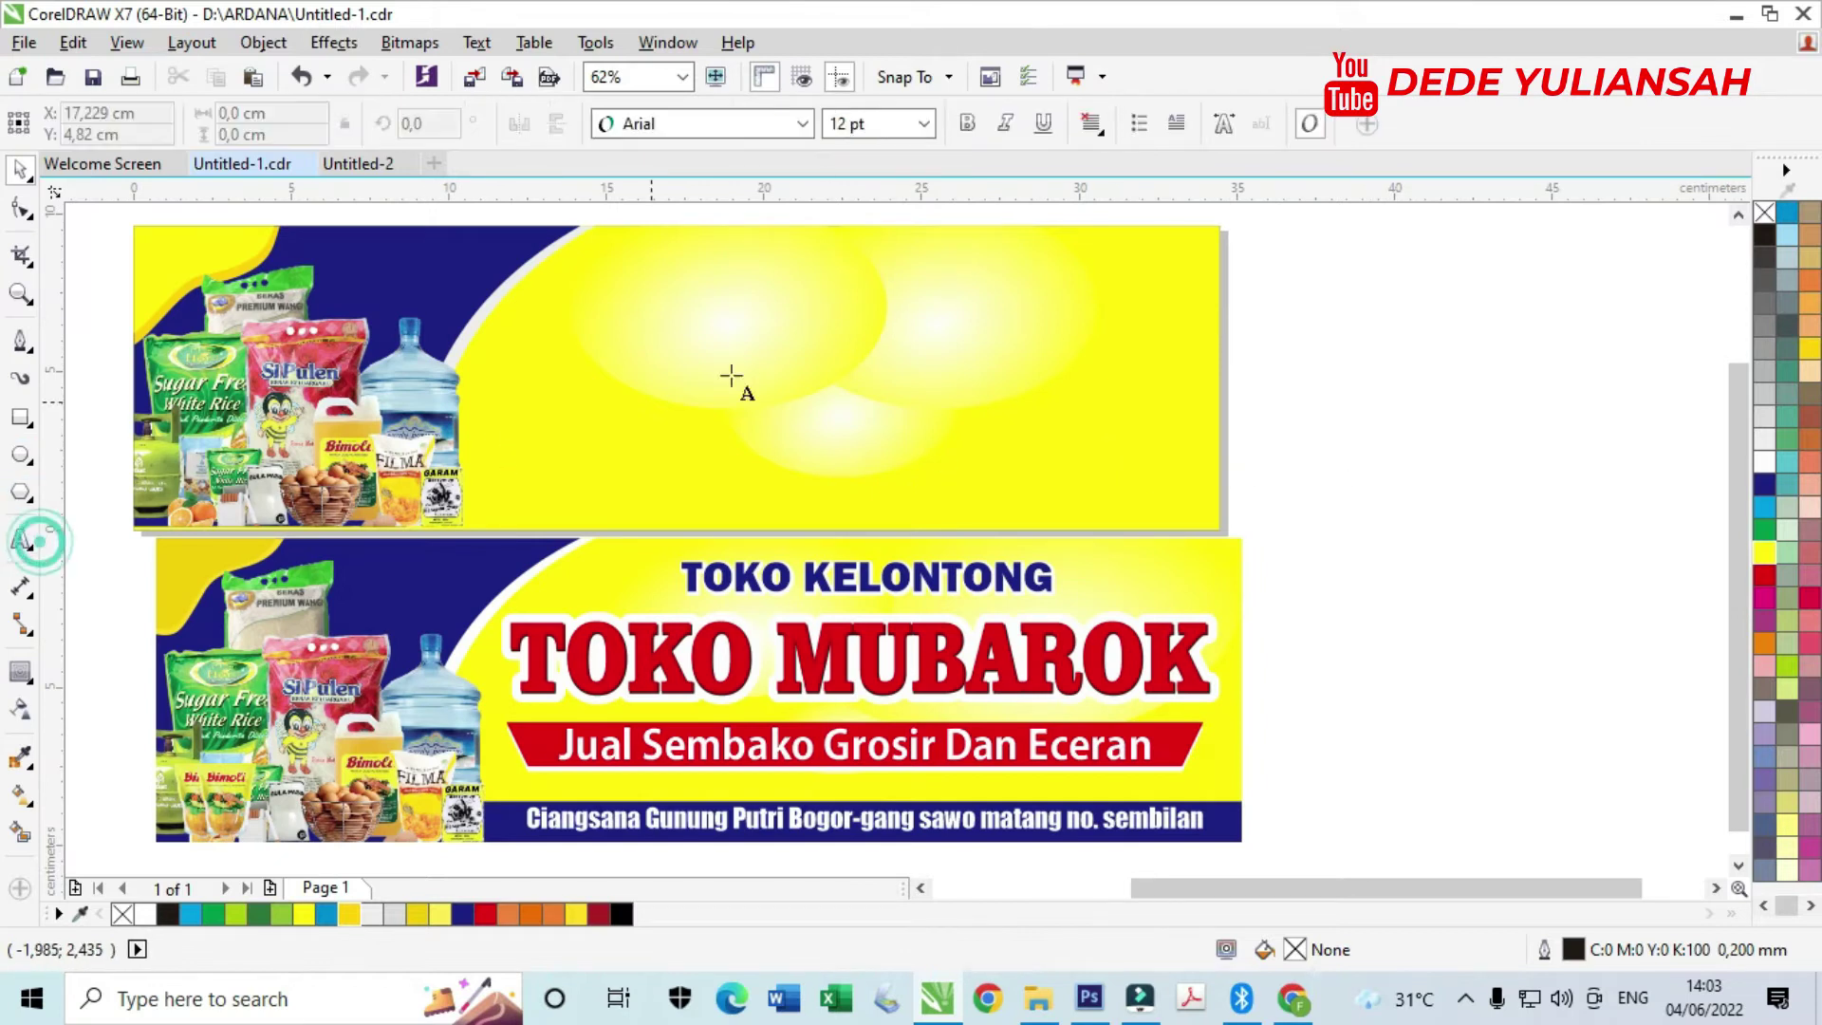
{"action": "left_click", "coordinate": [757, 296]}
{"action": "type", "text": "TOKO KELONTONG"}
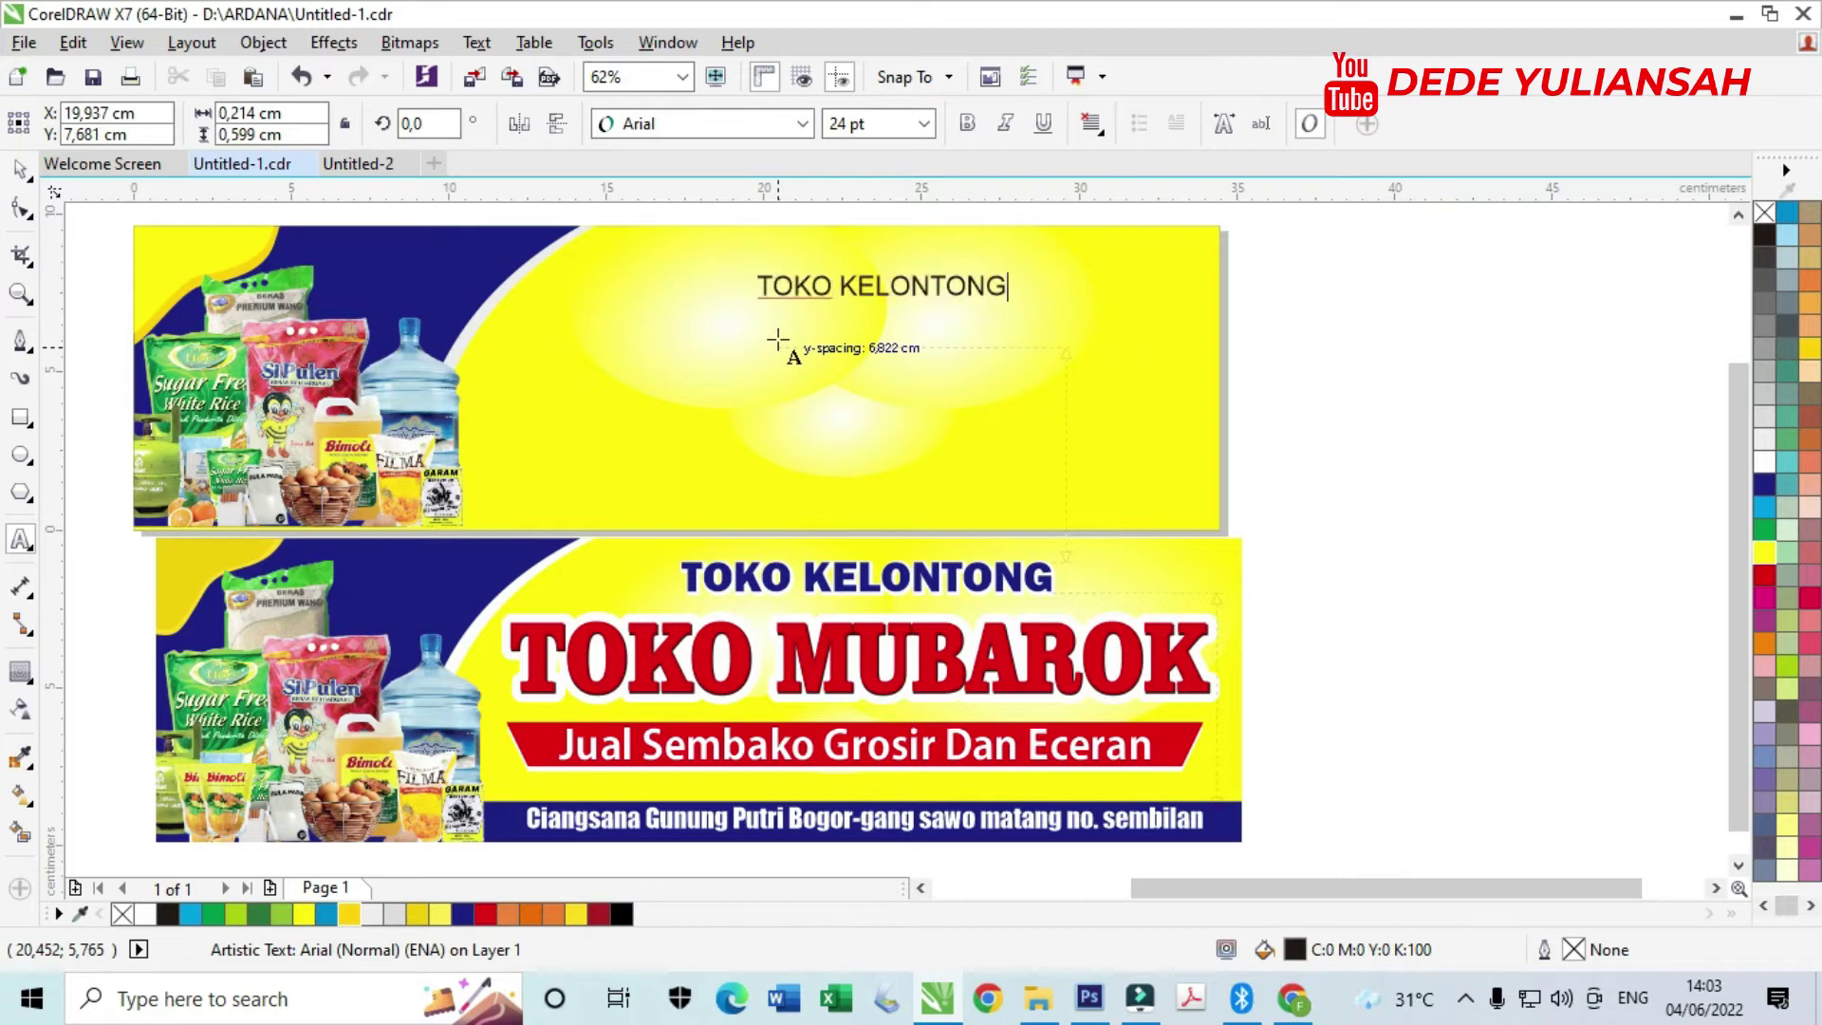
{"action": "left_click", "coordinate": [19, 169]}
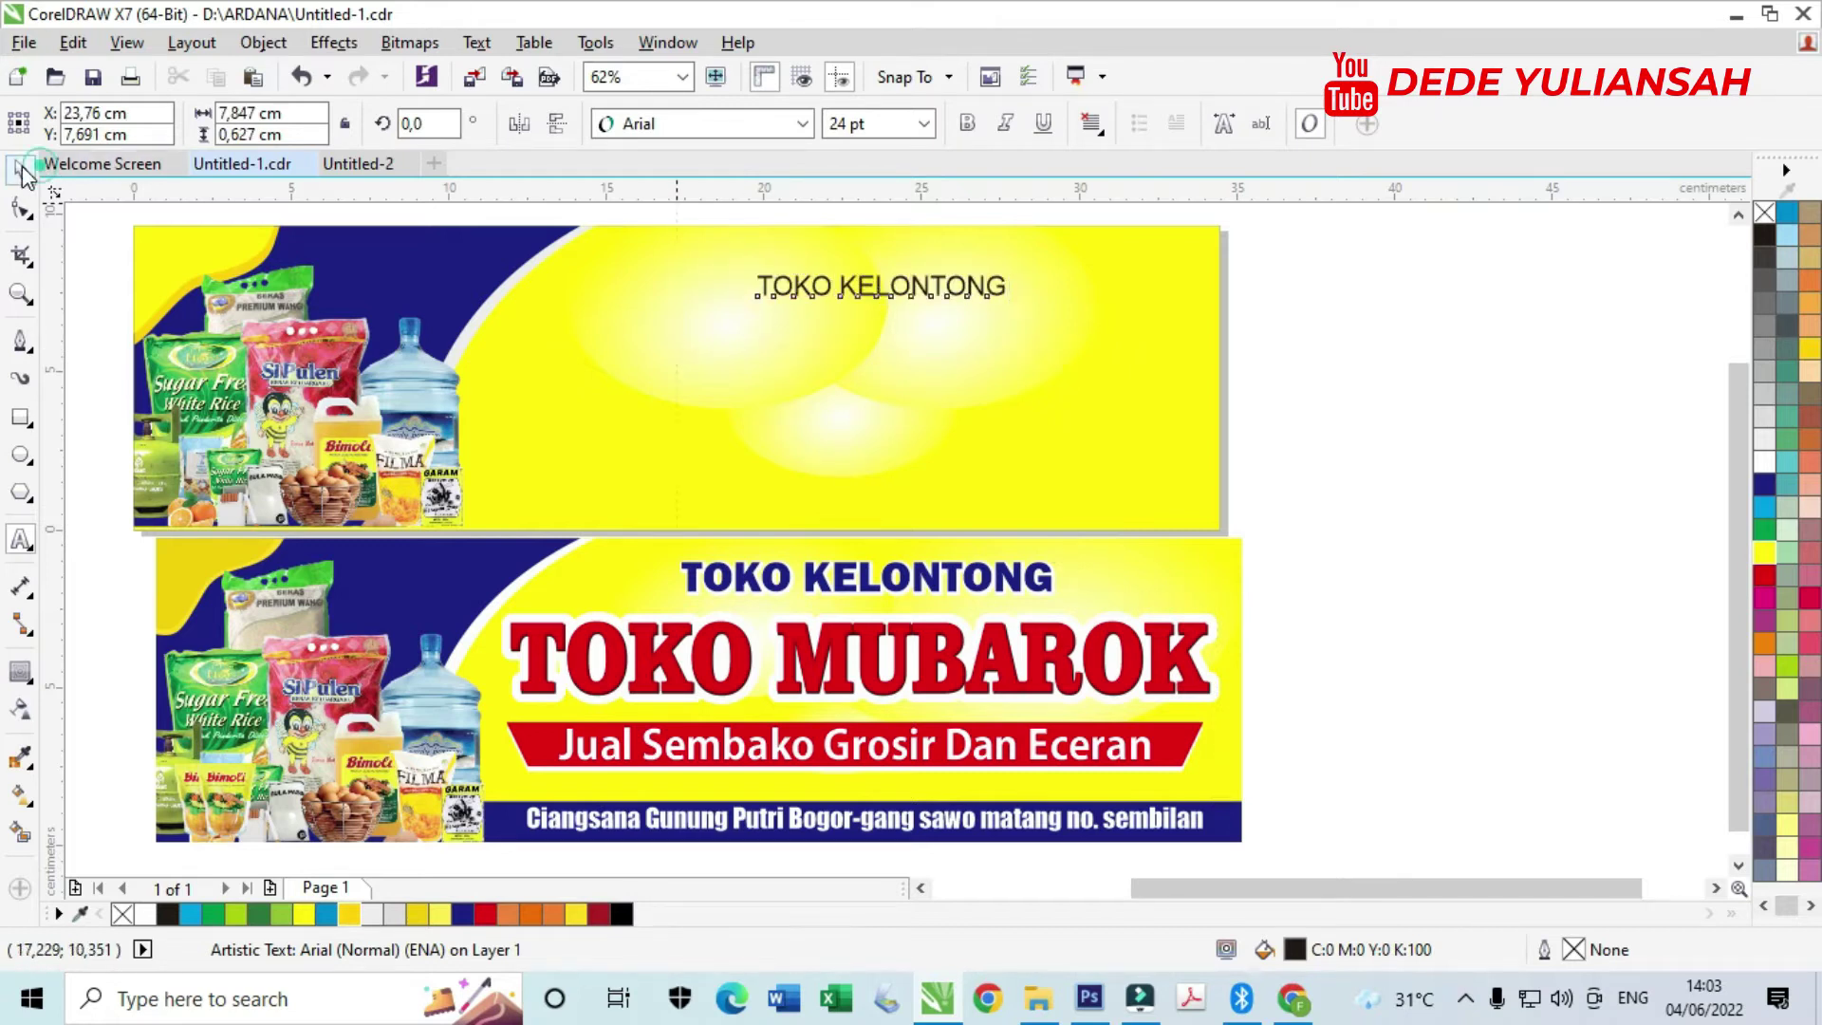
- Enlarge the TOKO KELONTONG text to about 32.4 pt, set it in Arial Black, colour it blue and centre it near the banner's upper edge
{"action": "left_click_drag", "start_coordinate": [1020, 305], "coordinate": [1059, 309]}
{"action": "left_click", "coordinate": [755, 130]}
{"action": "mouse_move", "coordinate": [1006, 156]}
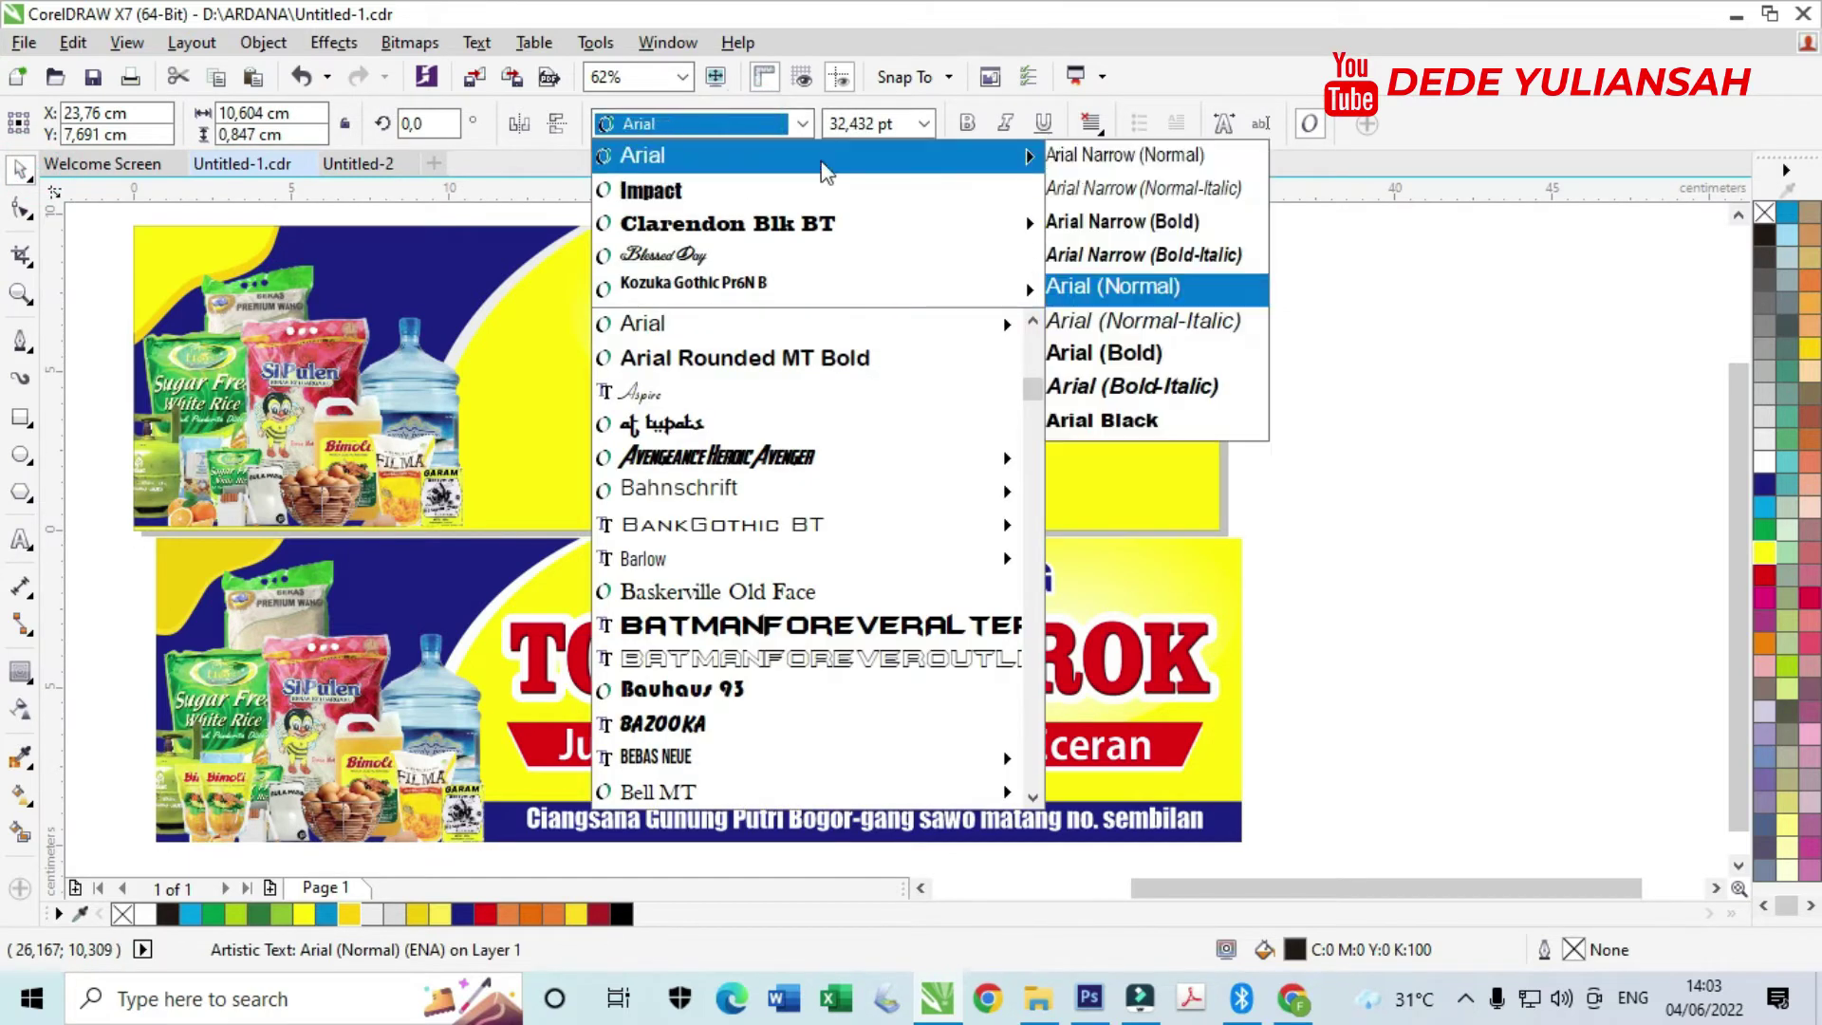
{"action": "left_click", "coordinate": [1101, 422]}
{"action": "left_click_drag", "start_coordinate": [990, 277], "coordinate": [976, 261]}
{"action": "left_click", "coordinate": [462, 914]}
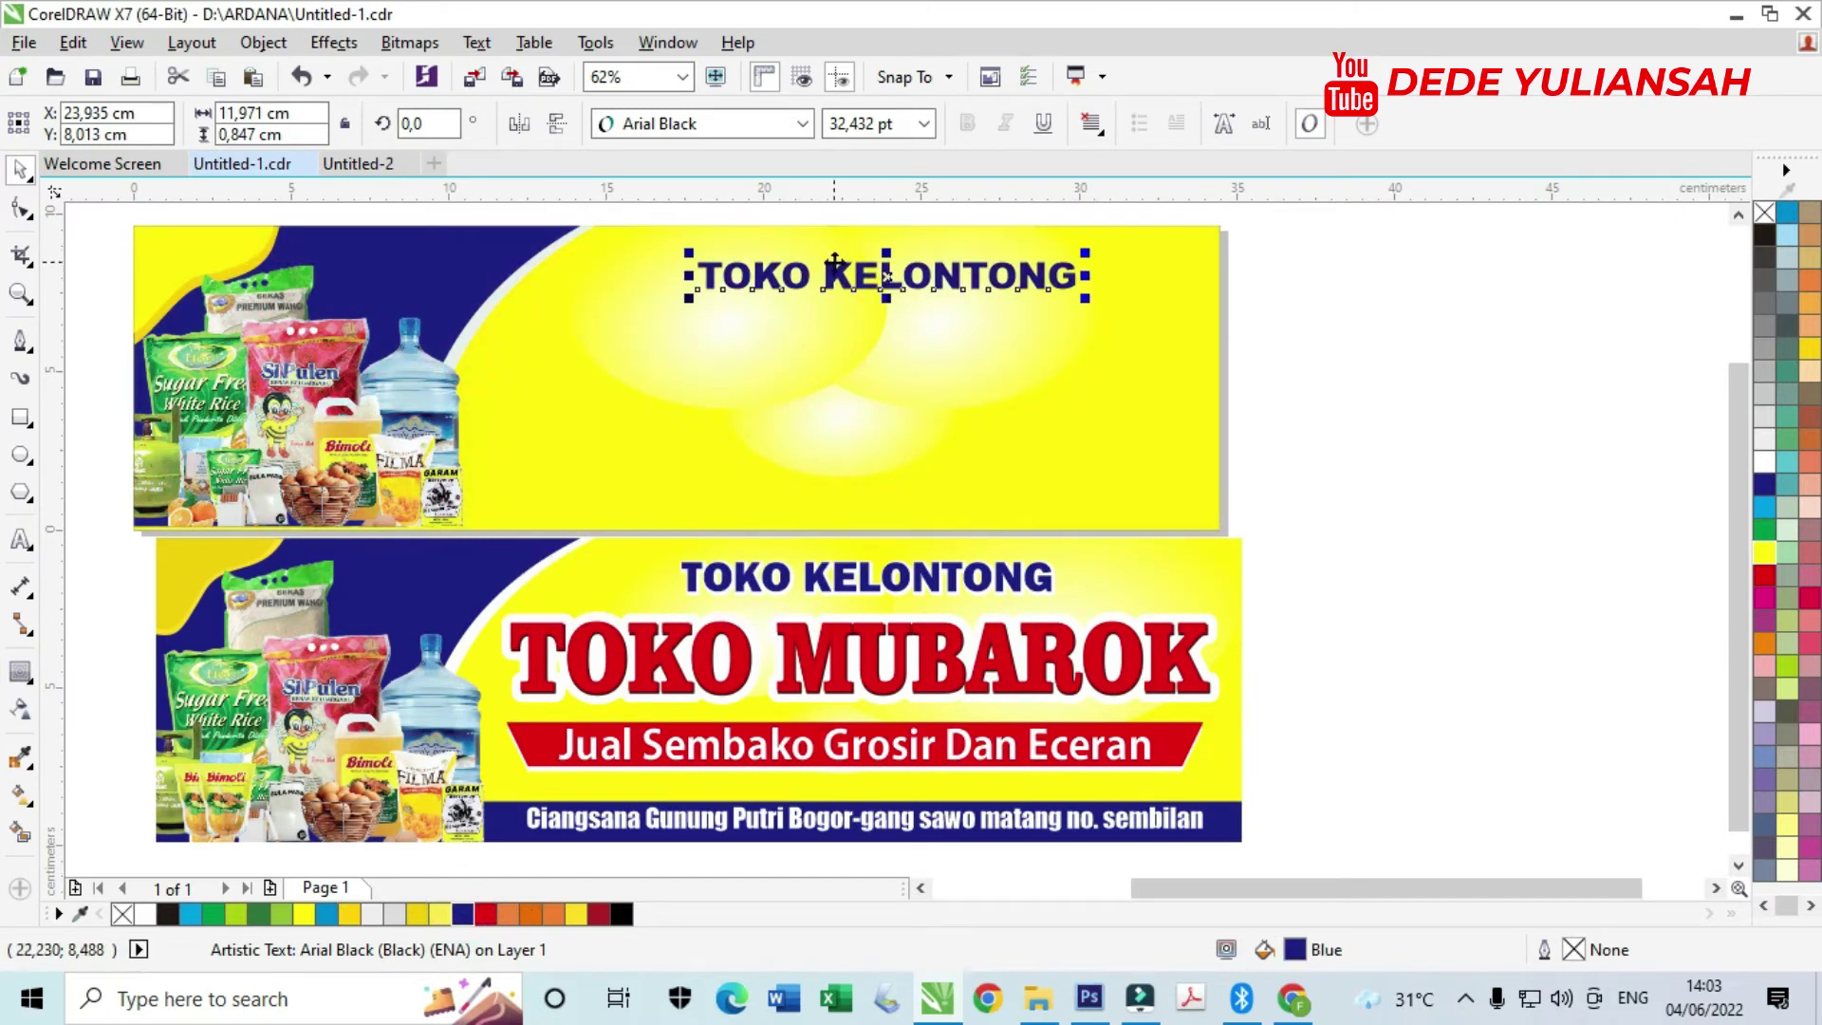
{"action": "scroll", "coordinate": [855, 285], "scroll_direction": "up", "scroll_amount": 2}
{"action": "left_click_drag", "start_coordinate": [900, 309], "coordinate": [867, 292]}
- Give the TOKO KELONTONG text a white outside contour with rounded corners and an offset of about 0.076 cm
{"action": "left_click", "coordinate": [21, 670]}
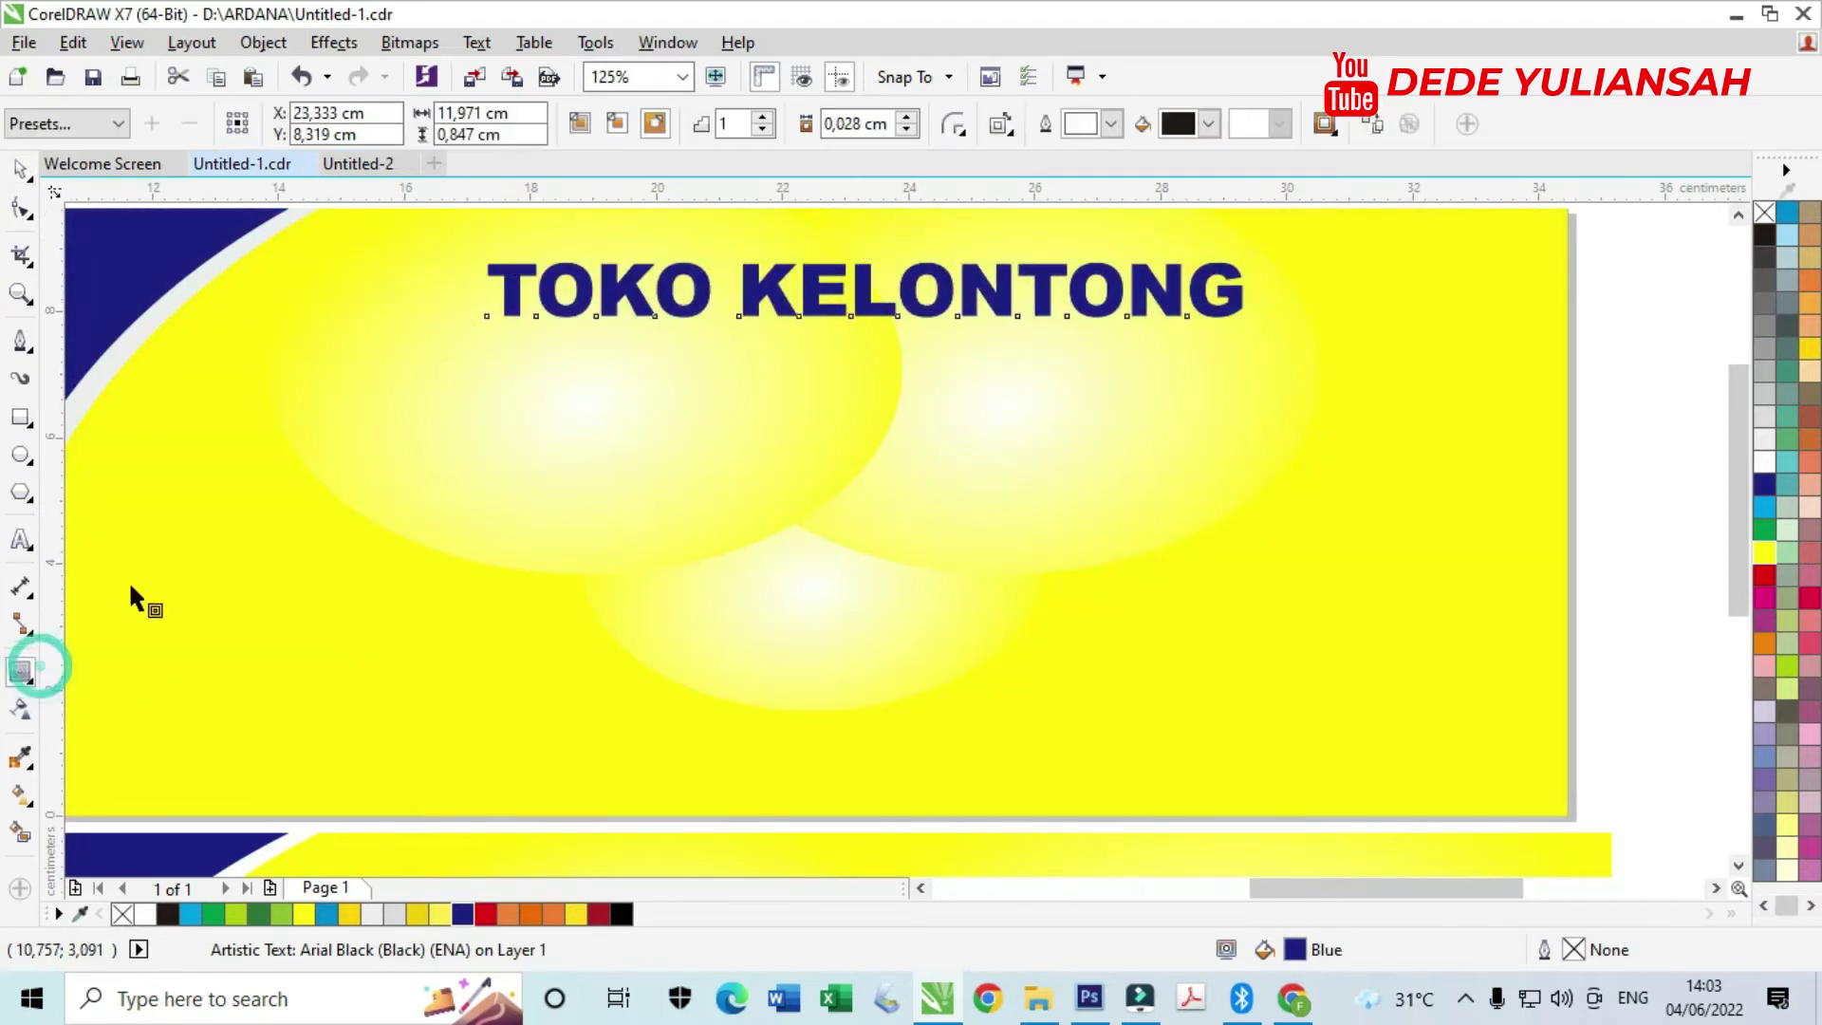
{"action": "left_click", "coordinate": [1208, 124]}
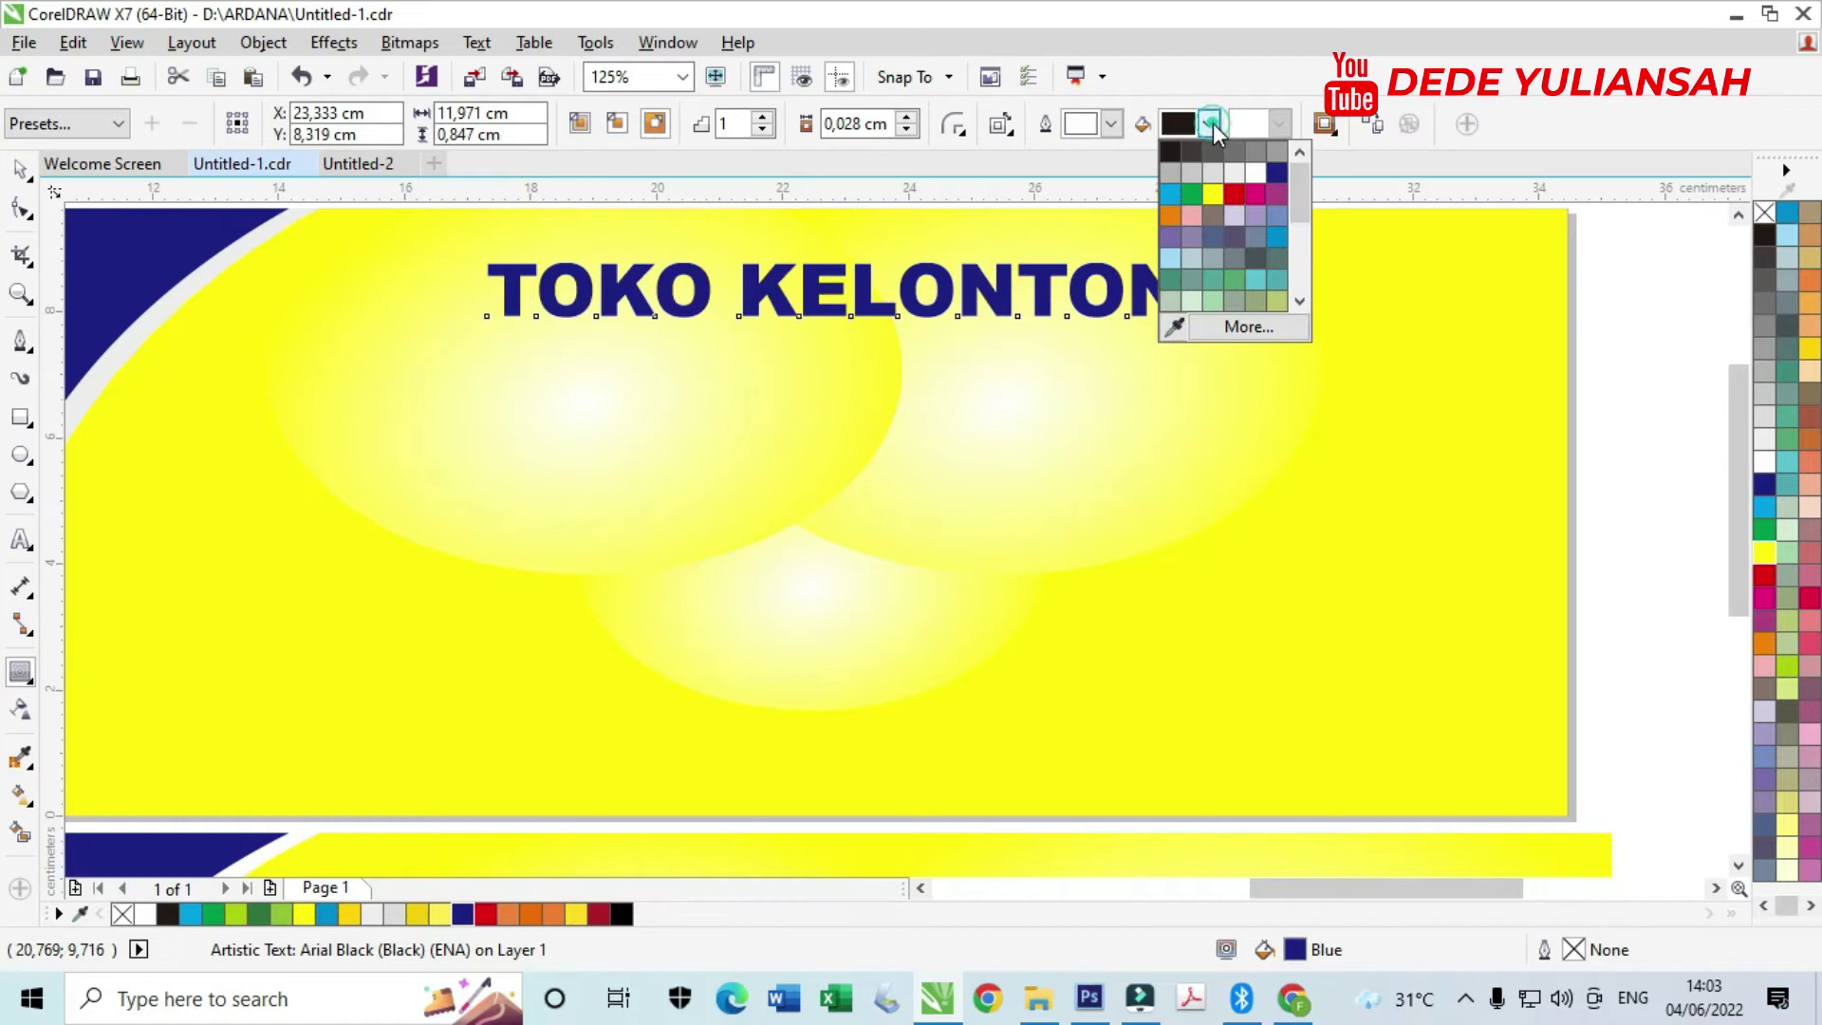
{"action": "left_click", "coordinate": [1256, 177]}
{"action": "left_click", "coordinate": [954, 123]}
{"action": "left_click", "coordinate": [965, 182]}
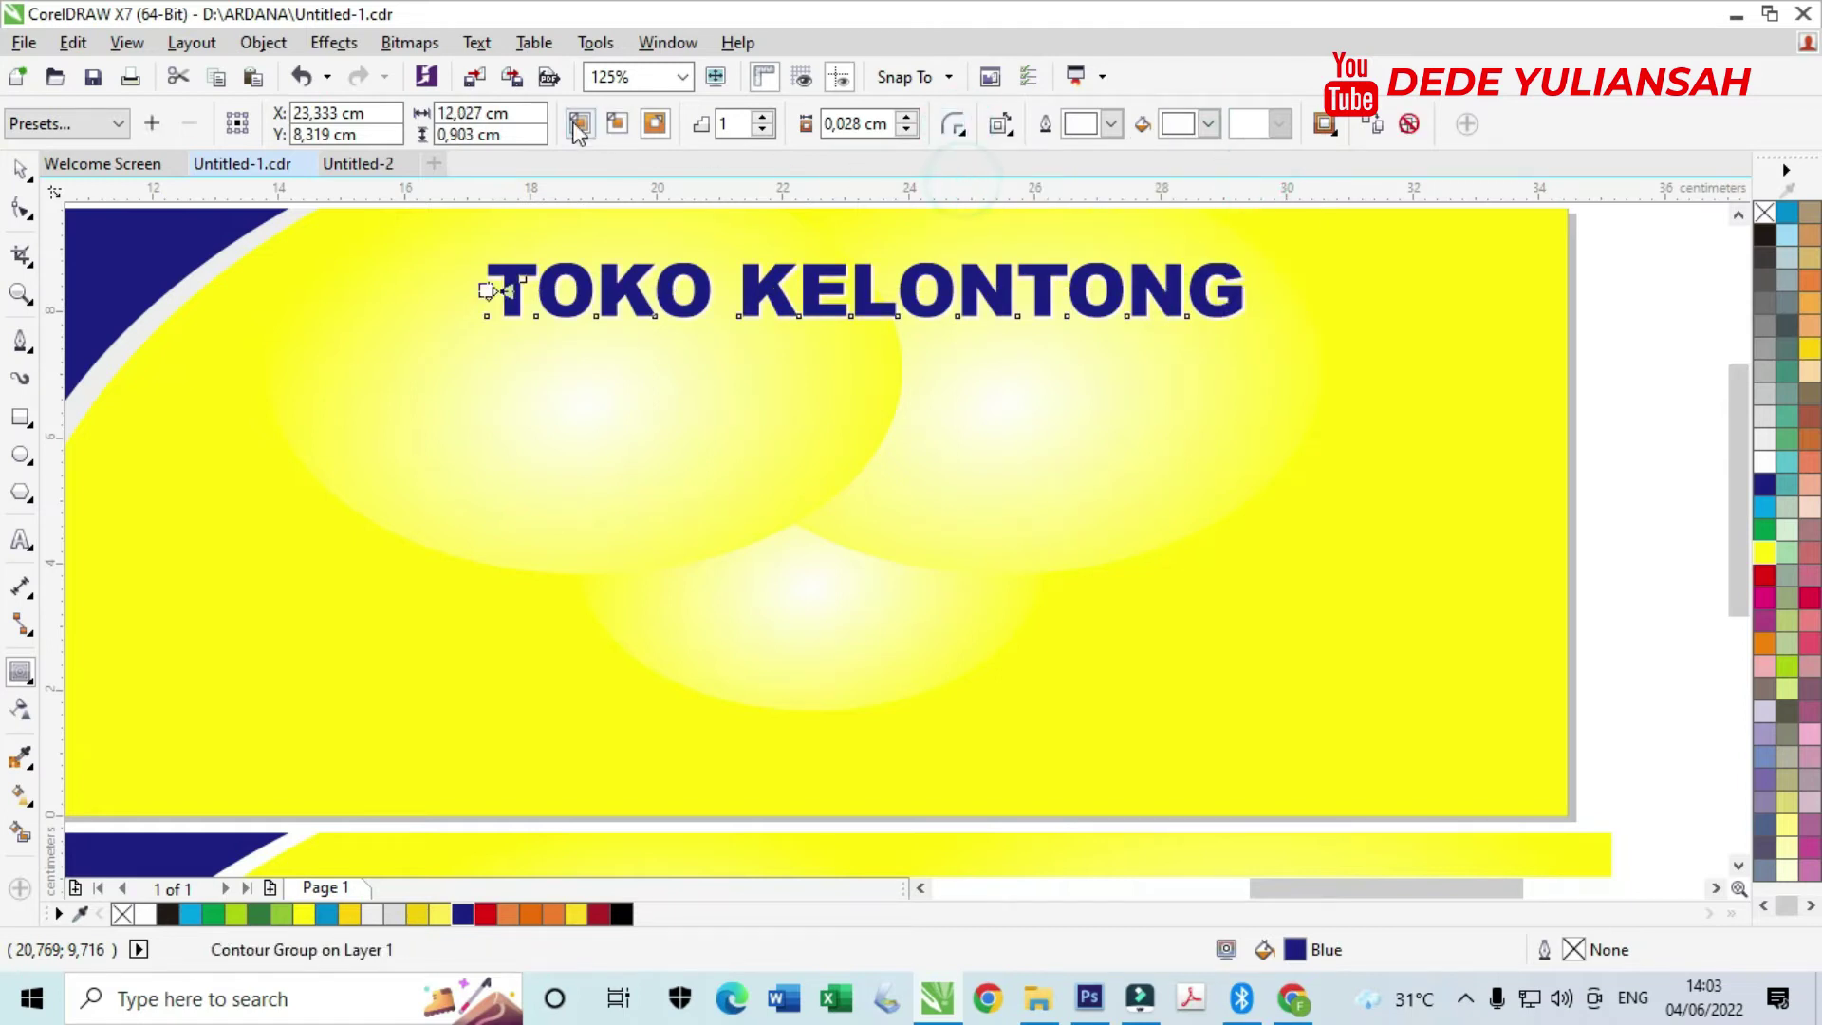
{"action": "left_click", "coordinate": [645, 125]}
{"action": "scroll", "coordinate": [486, 289], "scroll_direction": "up", "scroll_amount": 4}
{"action": "left_click_drag", "start_coordinate": [487, 282], "coordinate": [481, 283]}
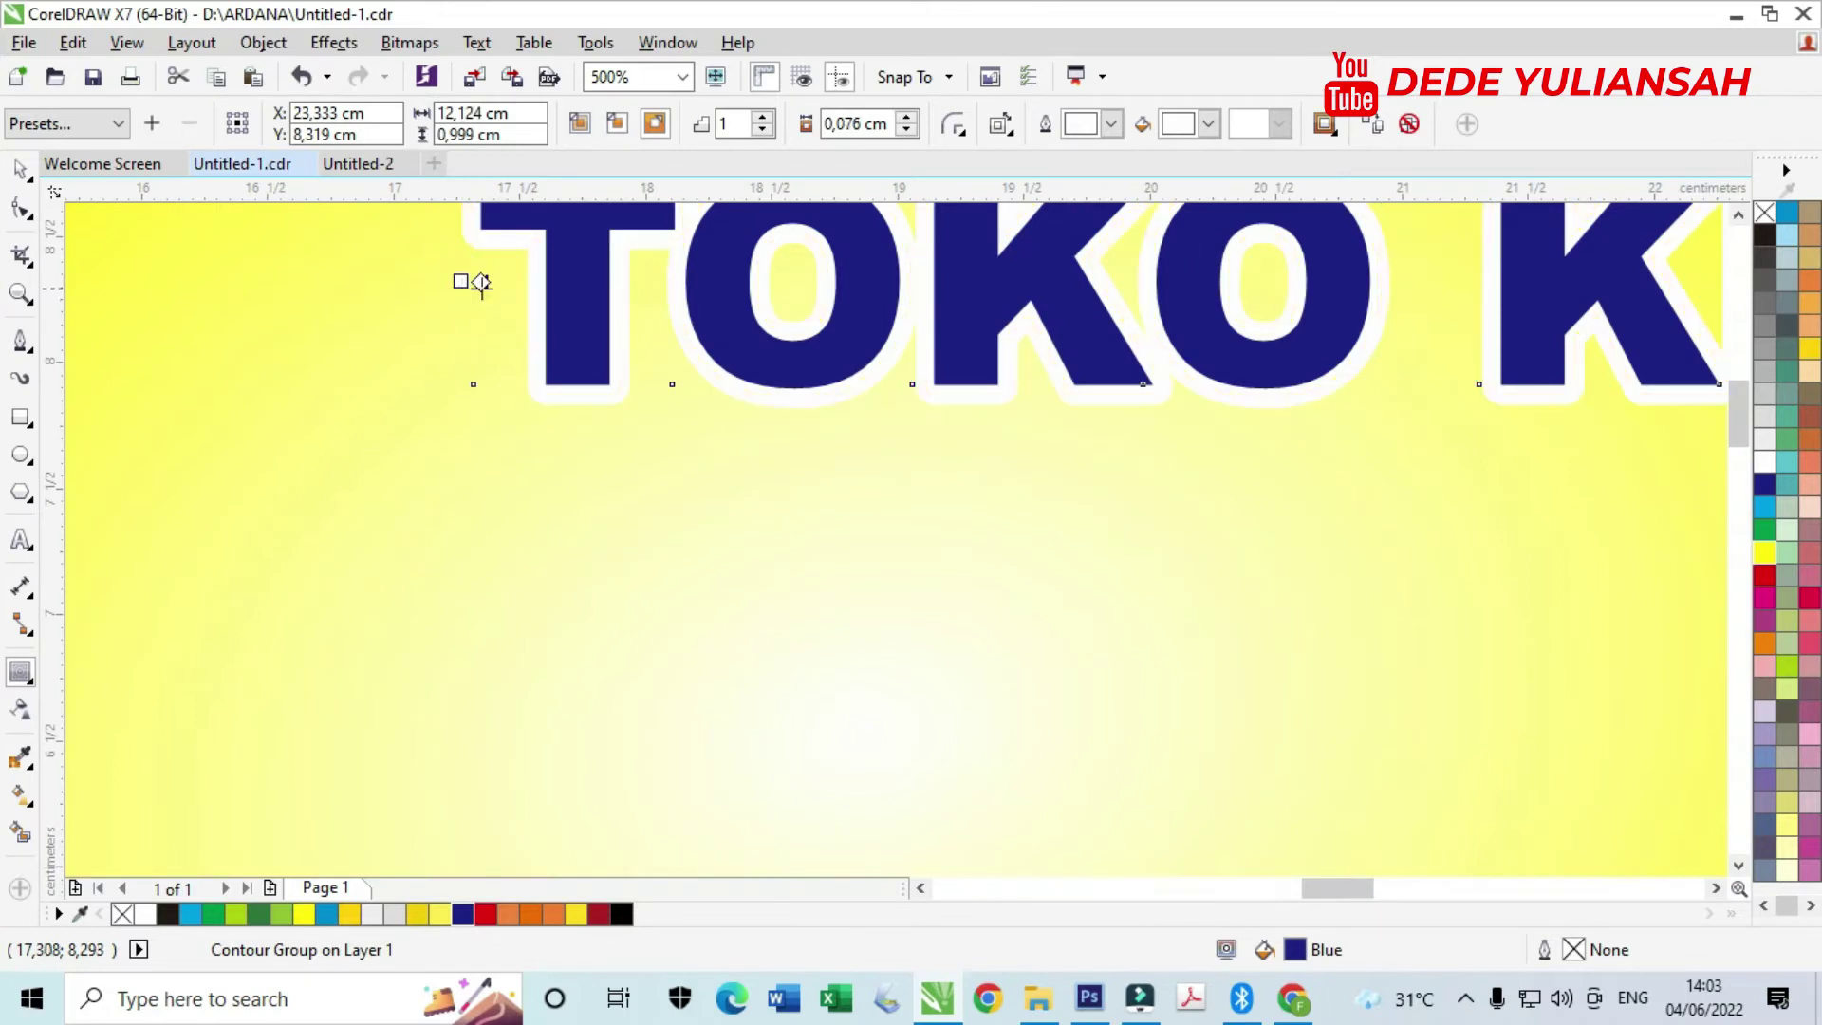
{"action": "scroll", "coordinate": [482, 283], "scroll_direction": "down", "scroll_amount": 4}
{"action": "key", "text": "space"}
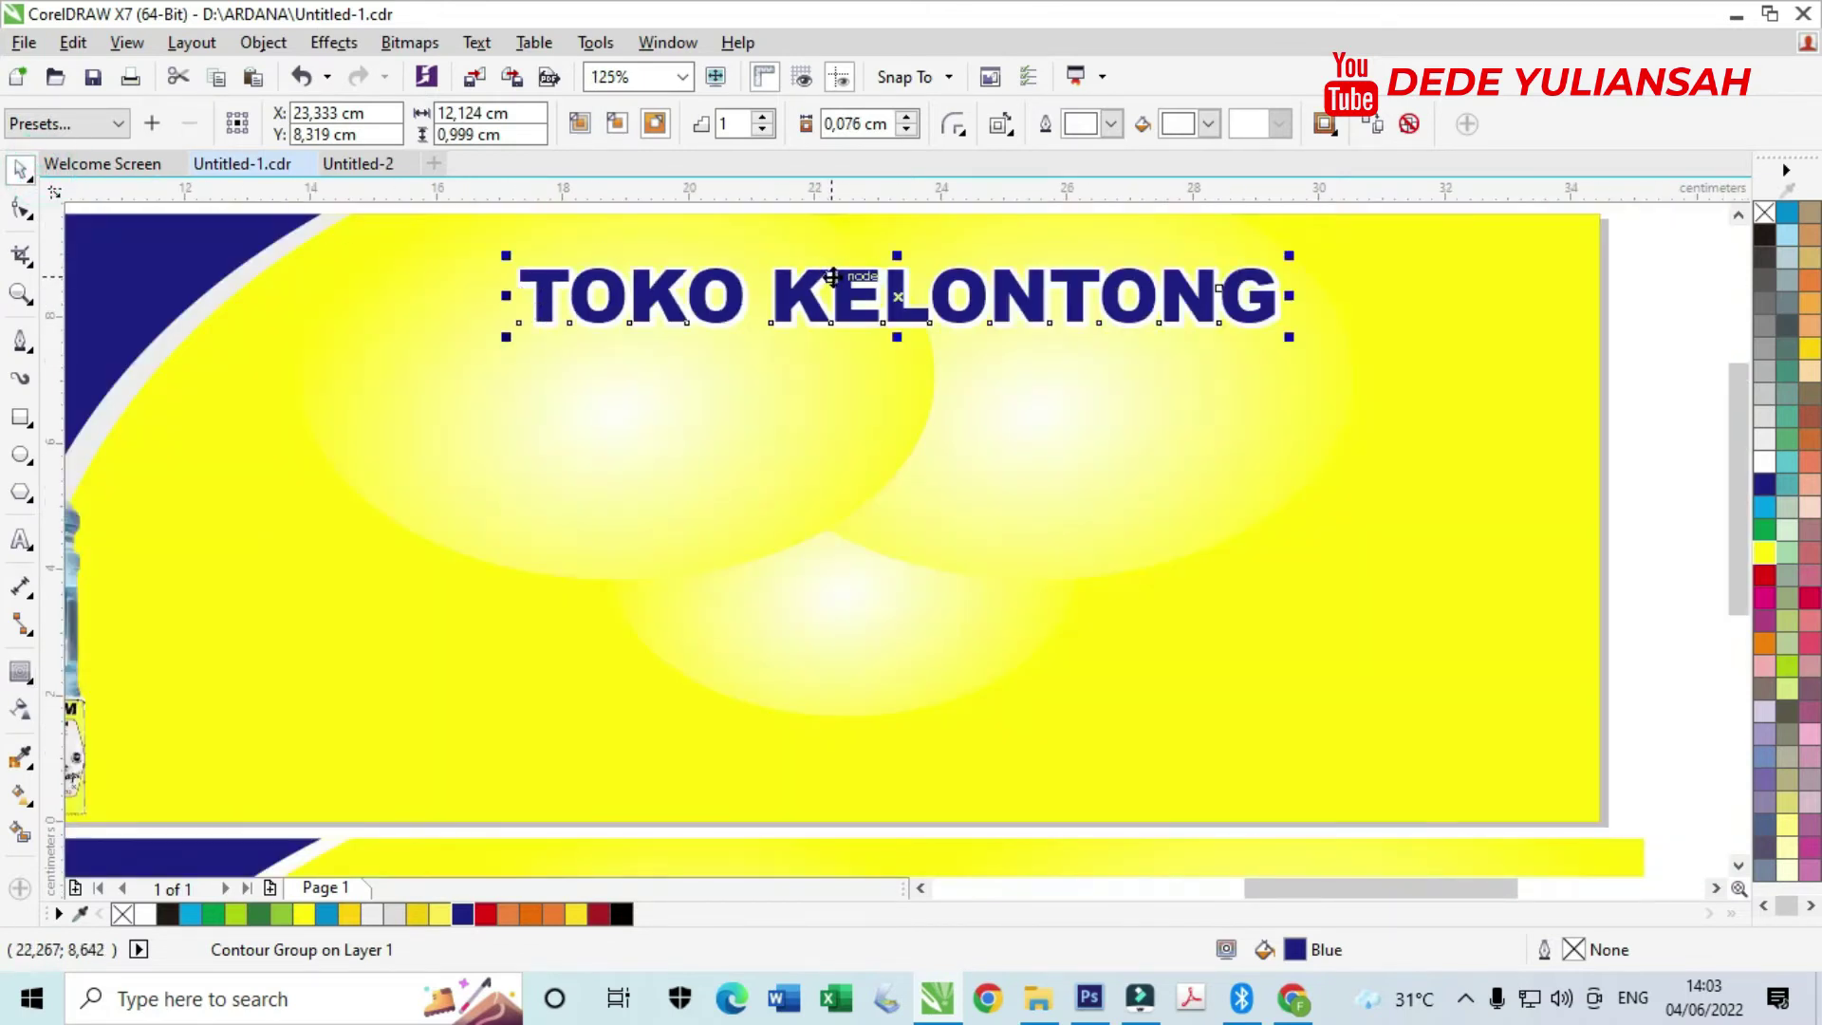
- Stretch the contoured TOKO KELONTONG text downward to a total height of about 1.18 cm, keeping its width
{"action": "scroll", "coordinate": [896, 333], "scroll_direction": "up", "scroll_amount": 2}
{"action": "left_click_drag", "start_coordinate": [896, 333], "coordinate": [911, 343]}
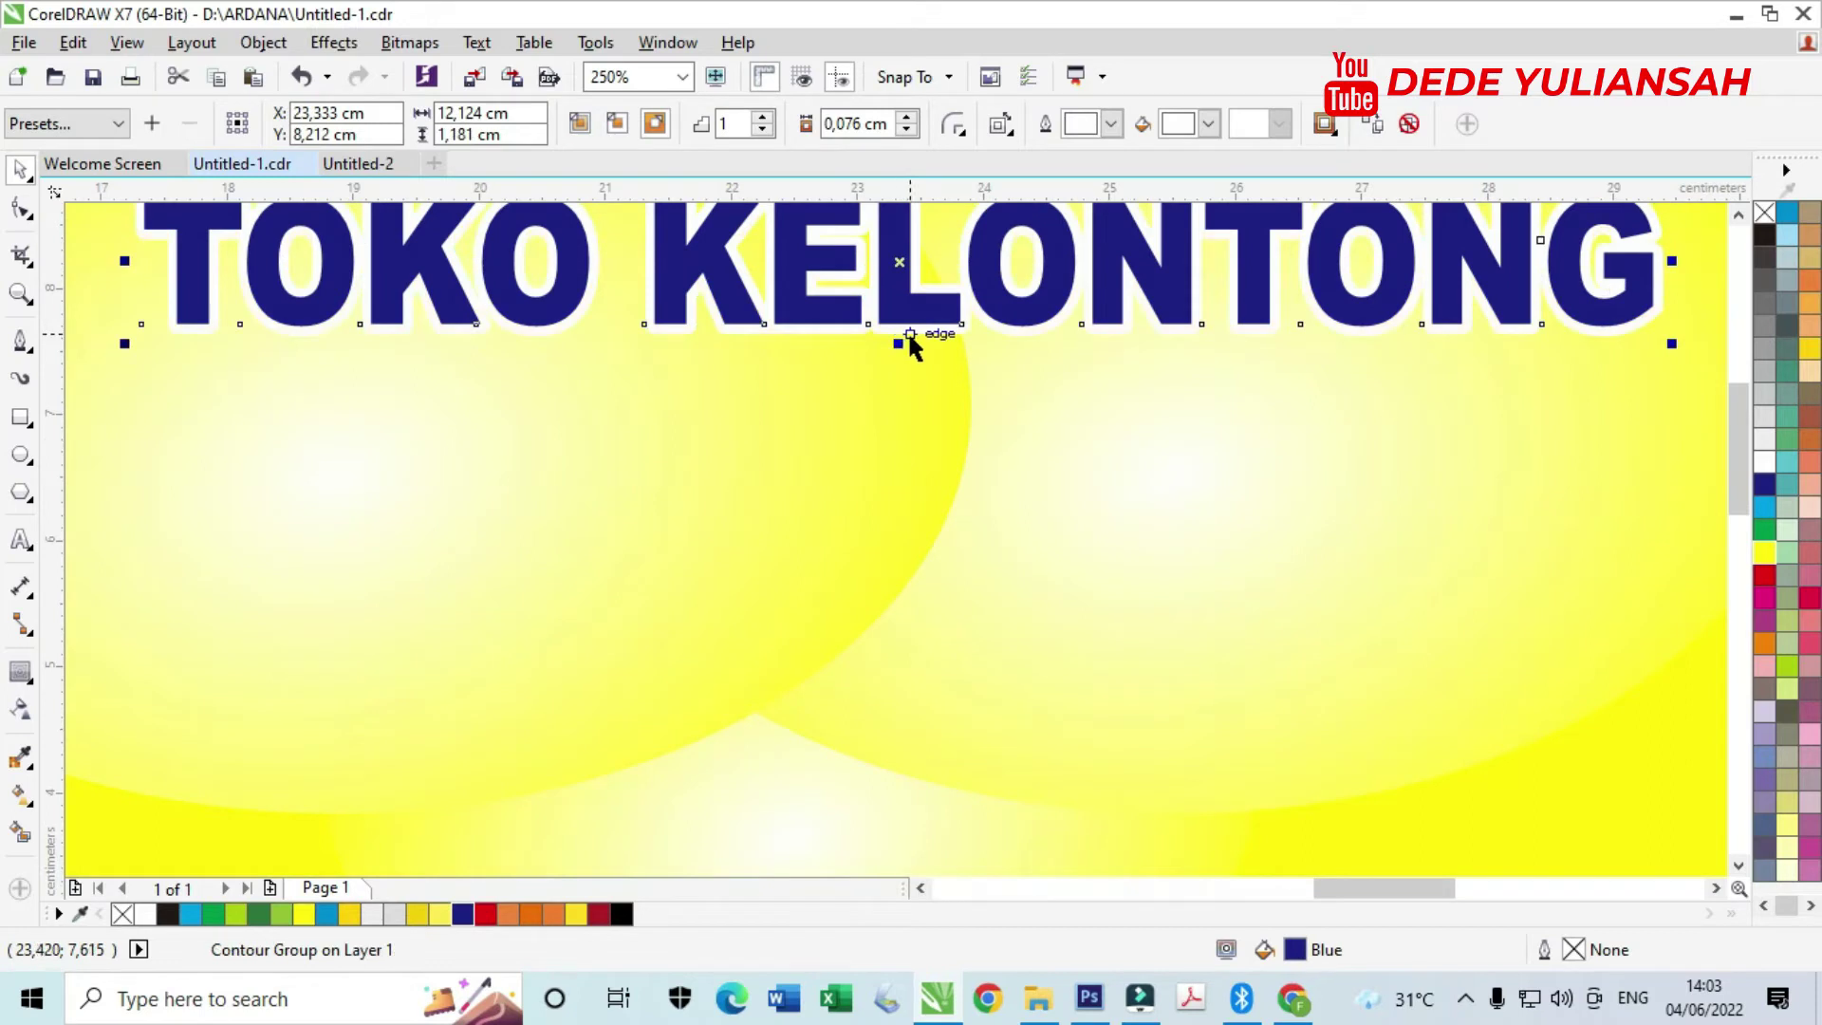
{"action": "scroll", "coordinate": [911, 344], "scroll_direction": "down", "scroll_amount": 4}
{"action": "left_click", "coordinate": [1361, 348]}
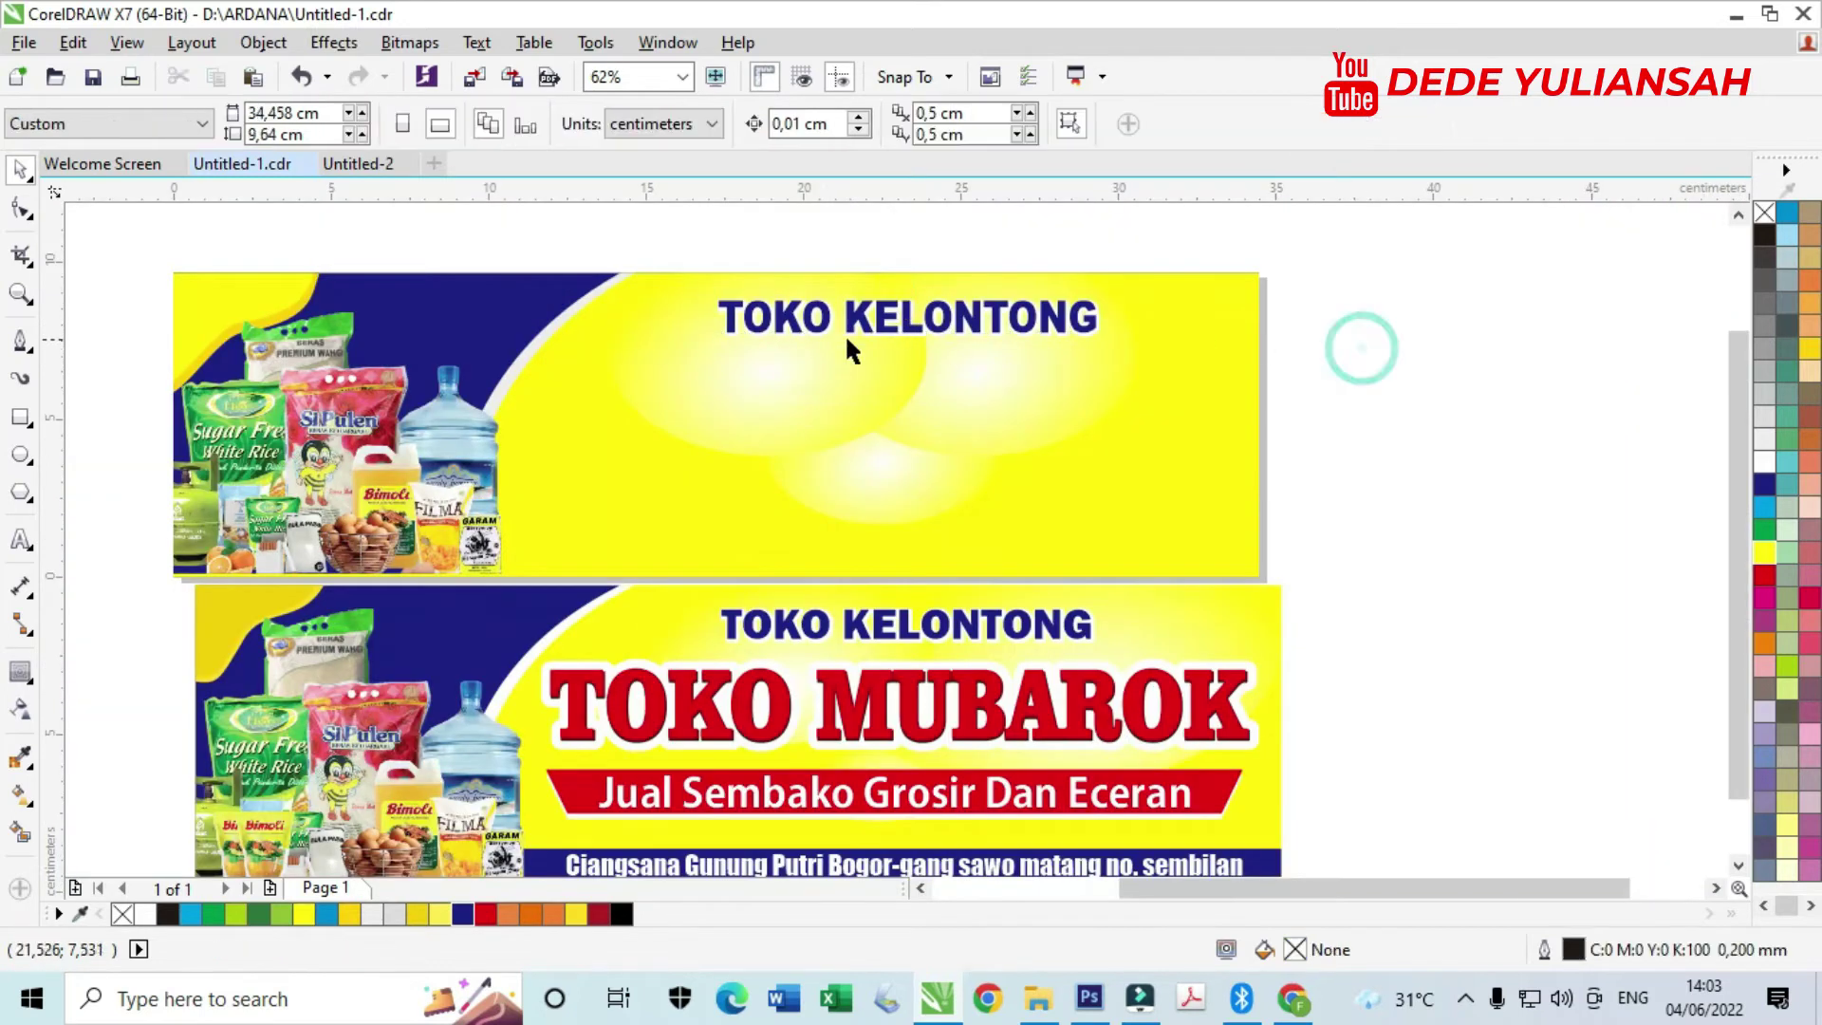
- Duplicate the TOKO KELONTONG text below the original, set the copy in Clarendon Blk BT and change its wording to "TOKO MUBAROK"
{"action": "left_click_drag", "start_coordinate": [858, 316], "coordinate": [858, 394]}
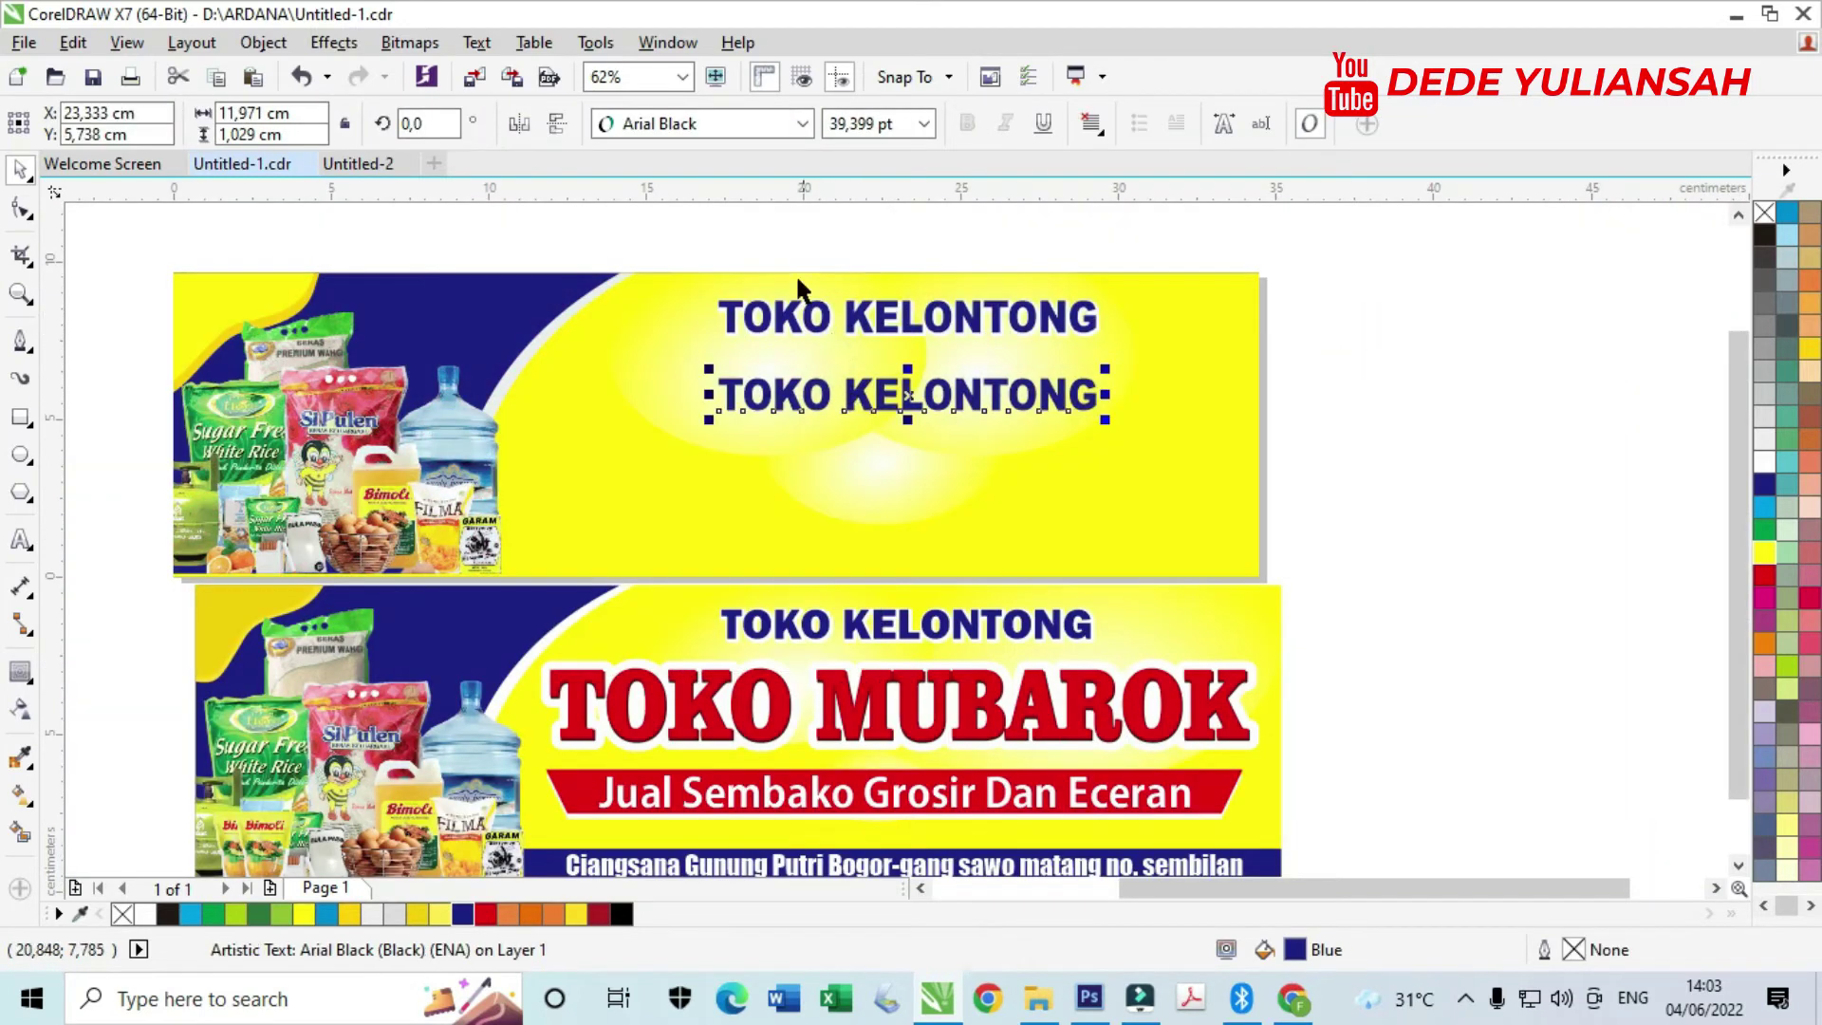
{"action": "left_click", "coordinate": [738, 126]}
{"action": "left_click", "coordinate": [978, 255]}
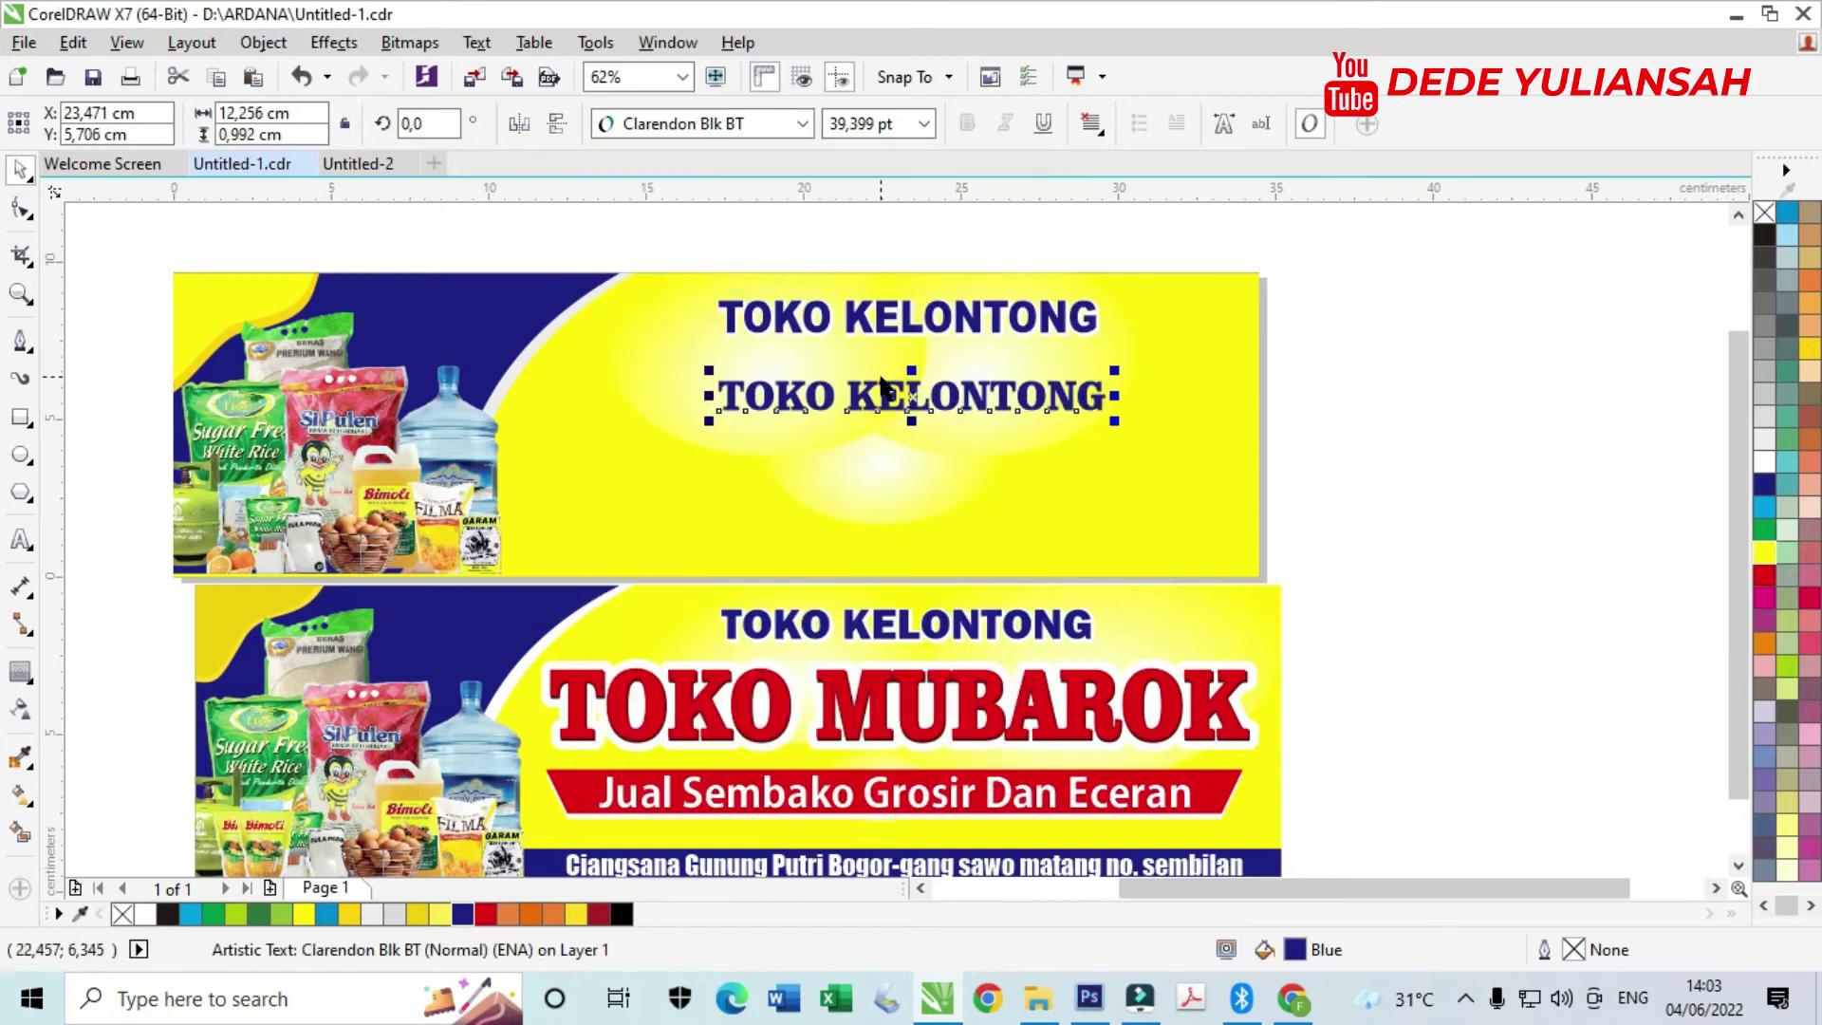
{"action": "double_click", "coordinate": [865, 395]}
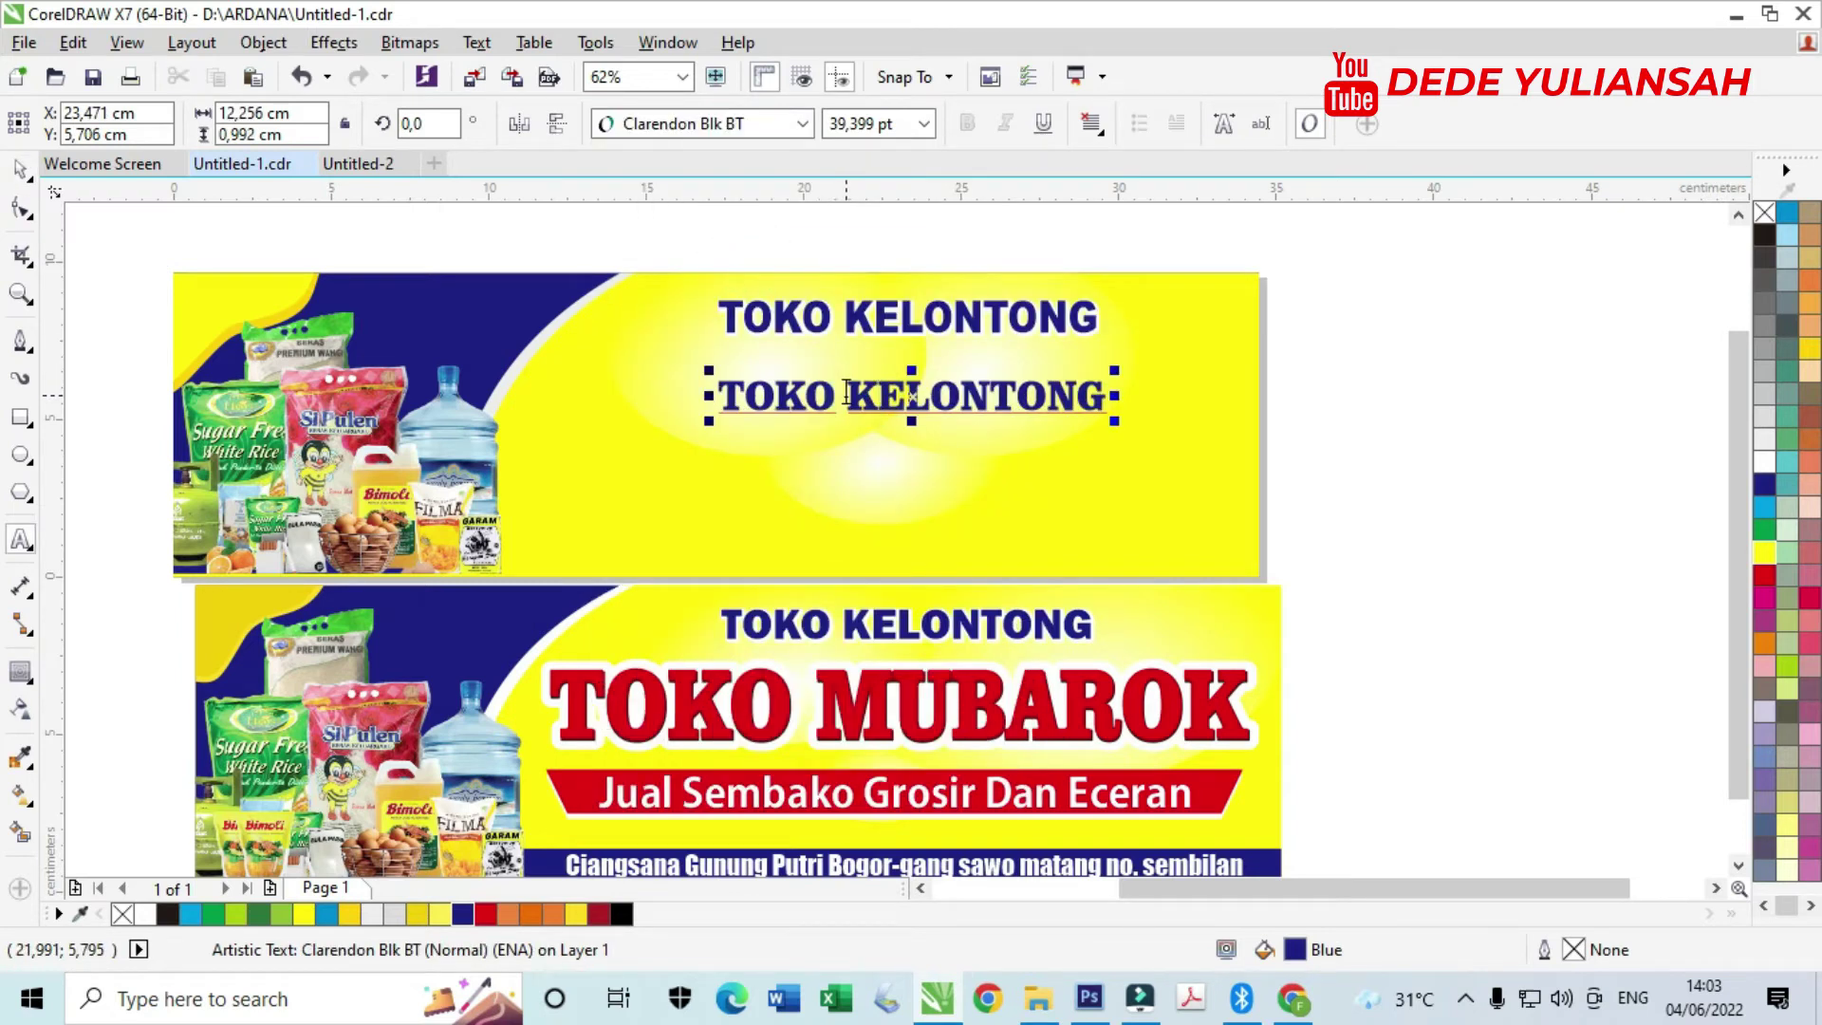
{"action": "left_click_drag", "start_coordinate": [848, 392], "coordinate": [1189, 386]}
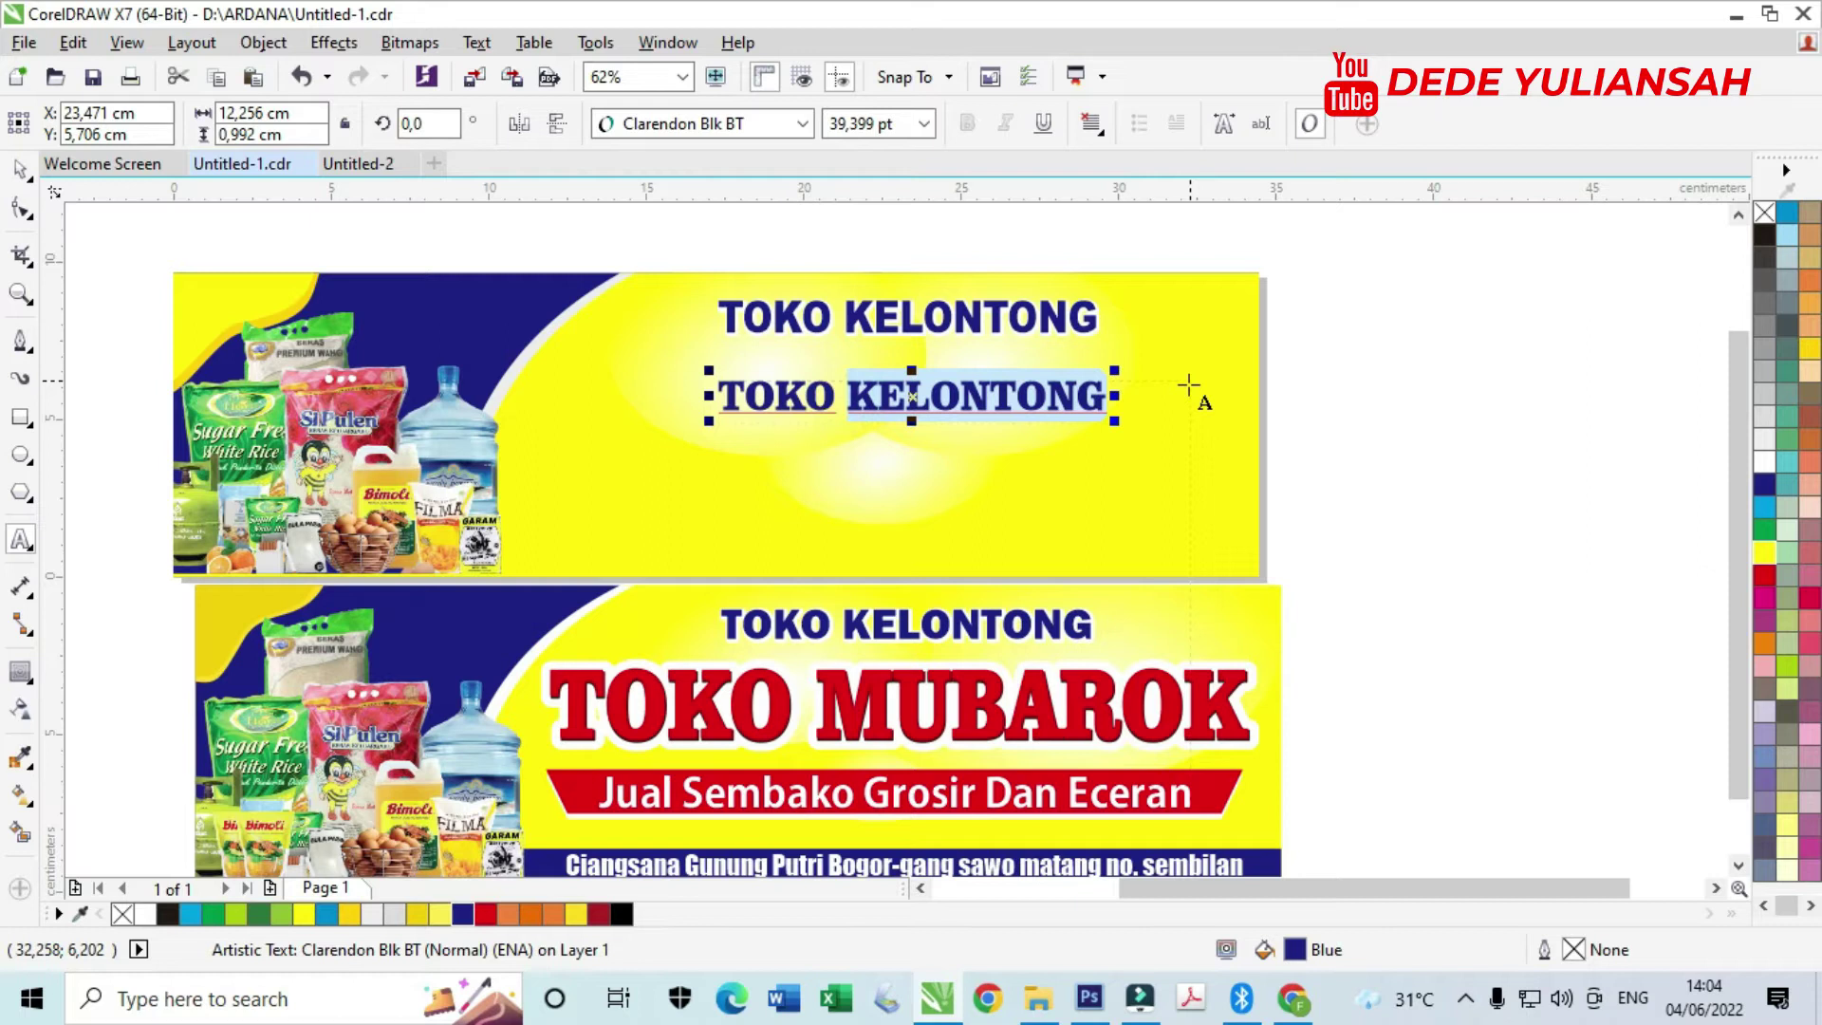
{"action": "type", "text": "MUBAROK"}
{"action": "left_click", "coordinate": [19, 171]}
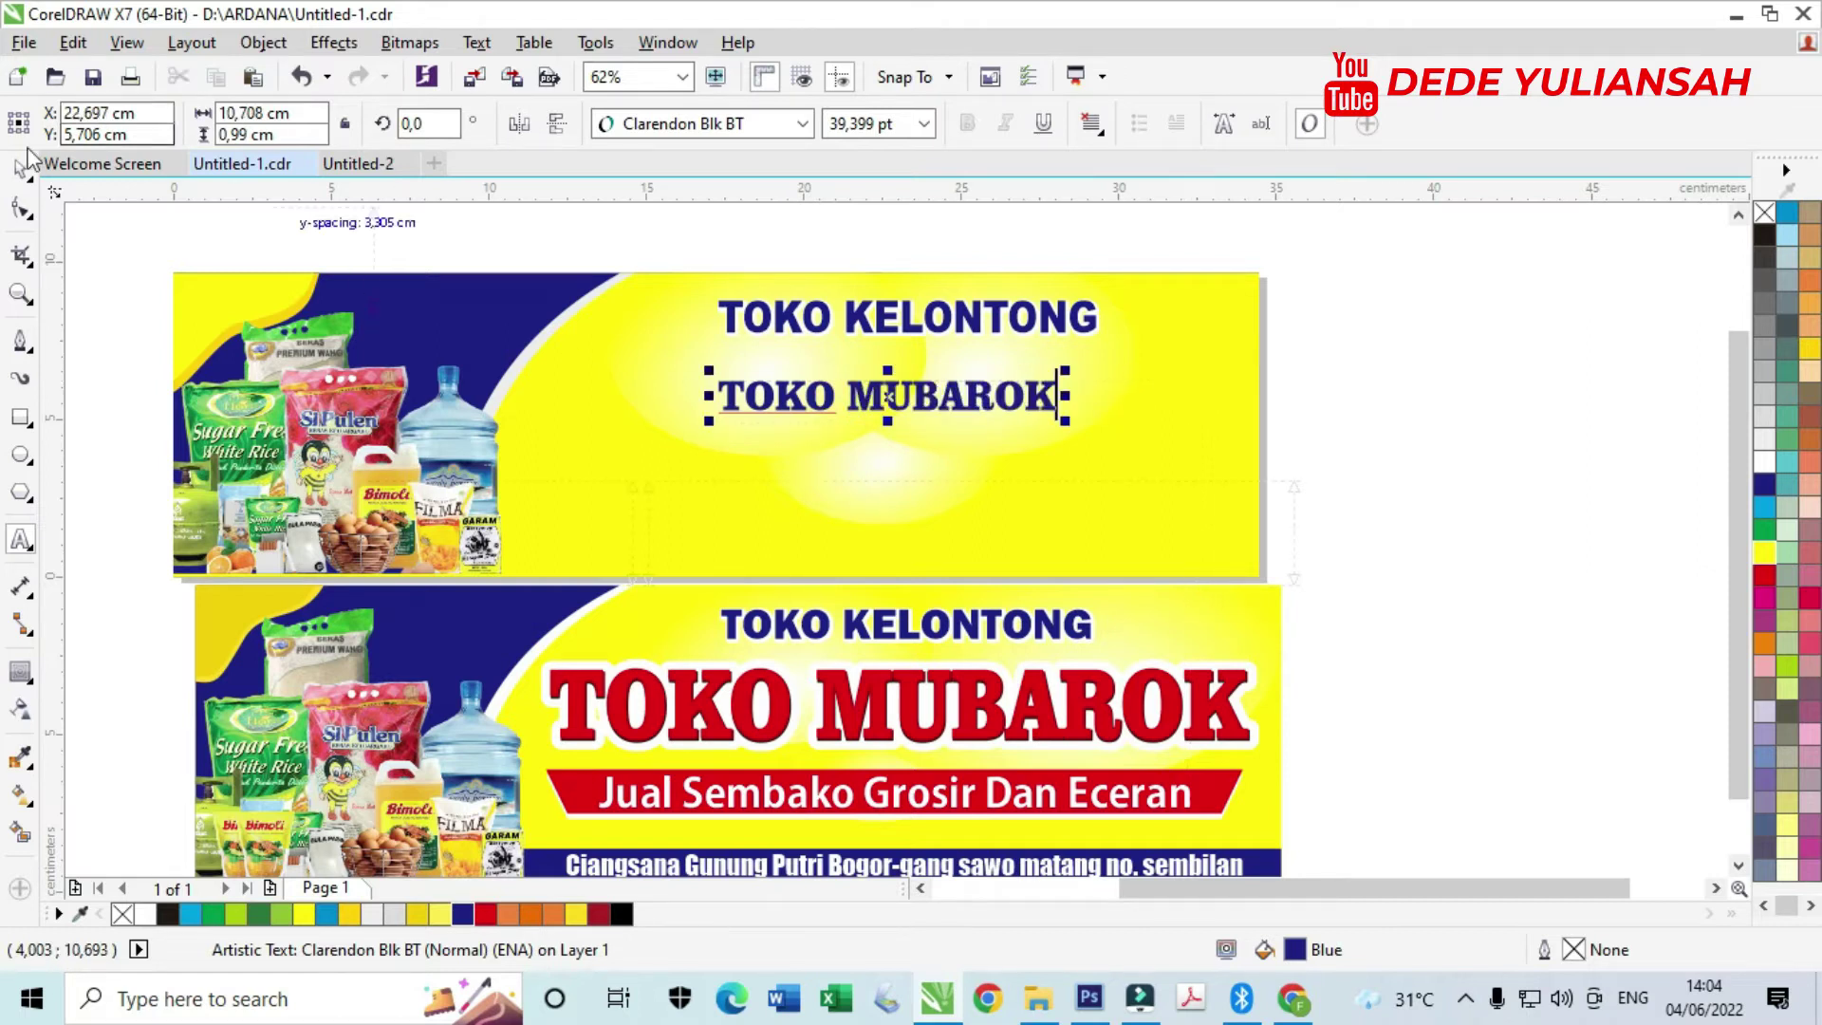
- Colour the TOKO MUBAROK text red and resize it to about 20.6 cm wide and 2.14 cm high
{"action": "left_click", "coordinate": [485, 914]}
{"action": "left_click_drag", "start_coordinate": [1066, 421], "coordinate": [1222, 499]}
{"action": "left_click_drag", "start_coordinate": [894, 355], "coordinate": [894, 349]}
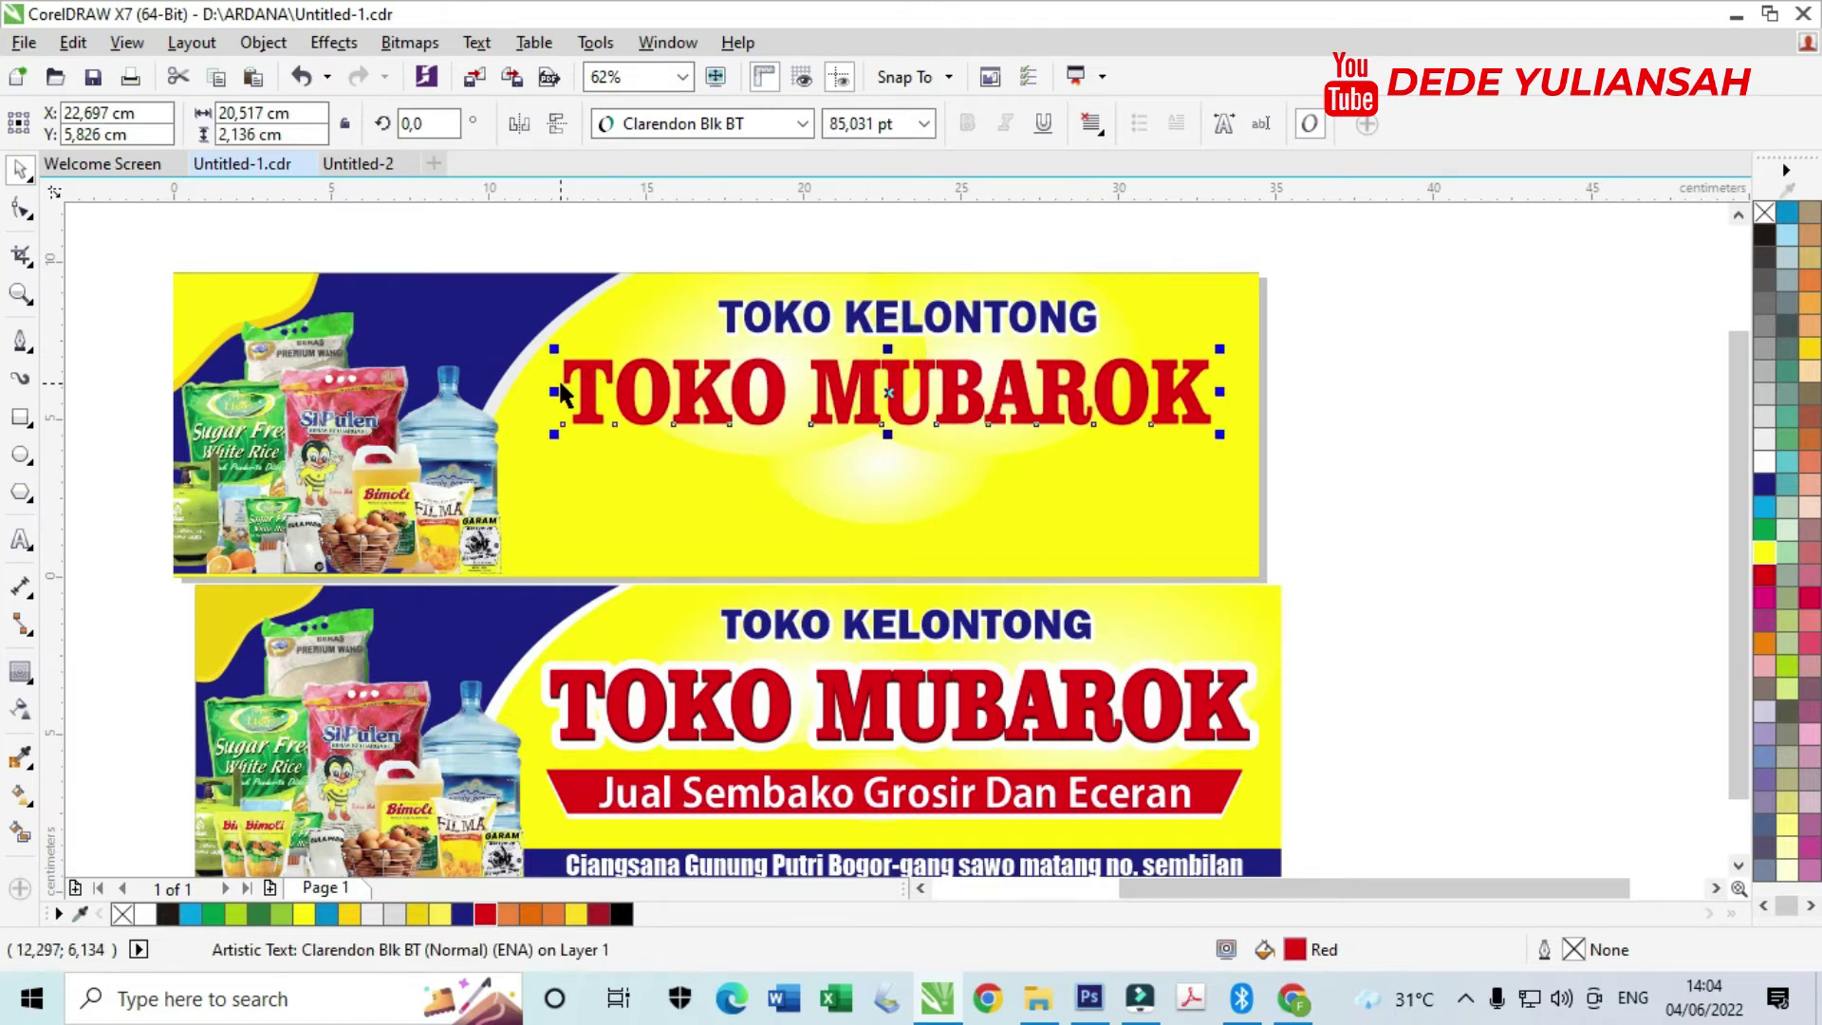
{"action": "scroll", "coordinate": [561, 392], "scroll_direction": "up", "scroll_amount": 2}
{"action": "left_click_drag", "start_coordinate": [565, 402], "coordinate": [560, 402]}
{"action": "scroll", "coordinate": [706, 336], "scroll_direction": "down", "scroll_amount": 2}
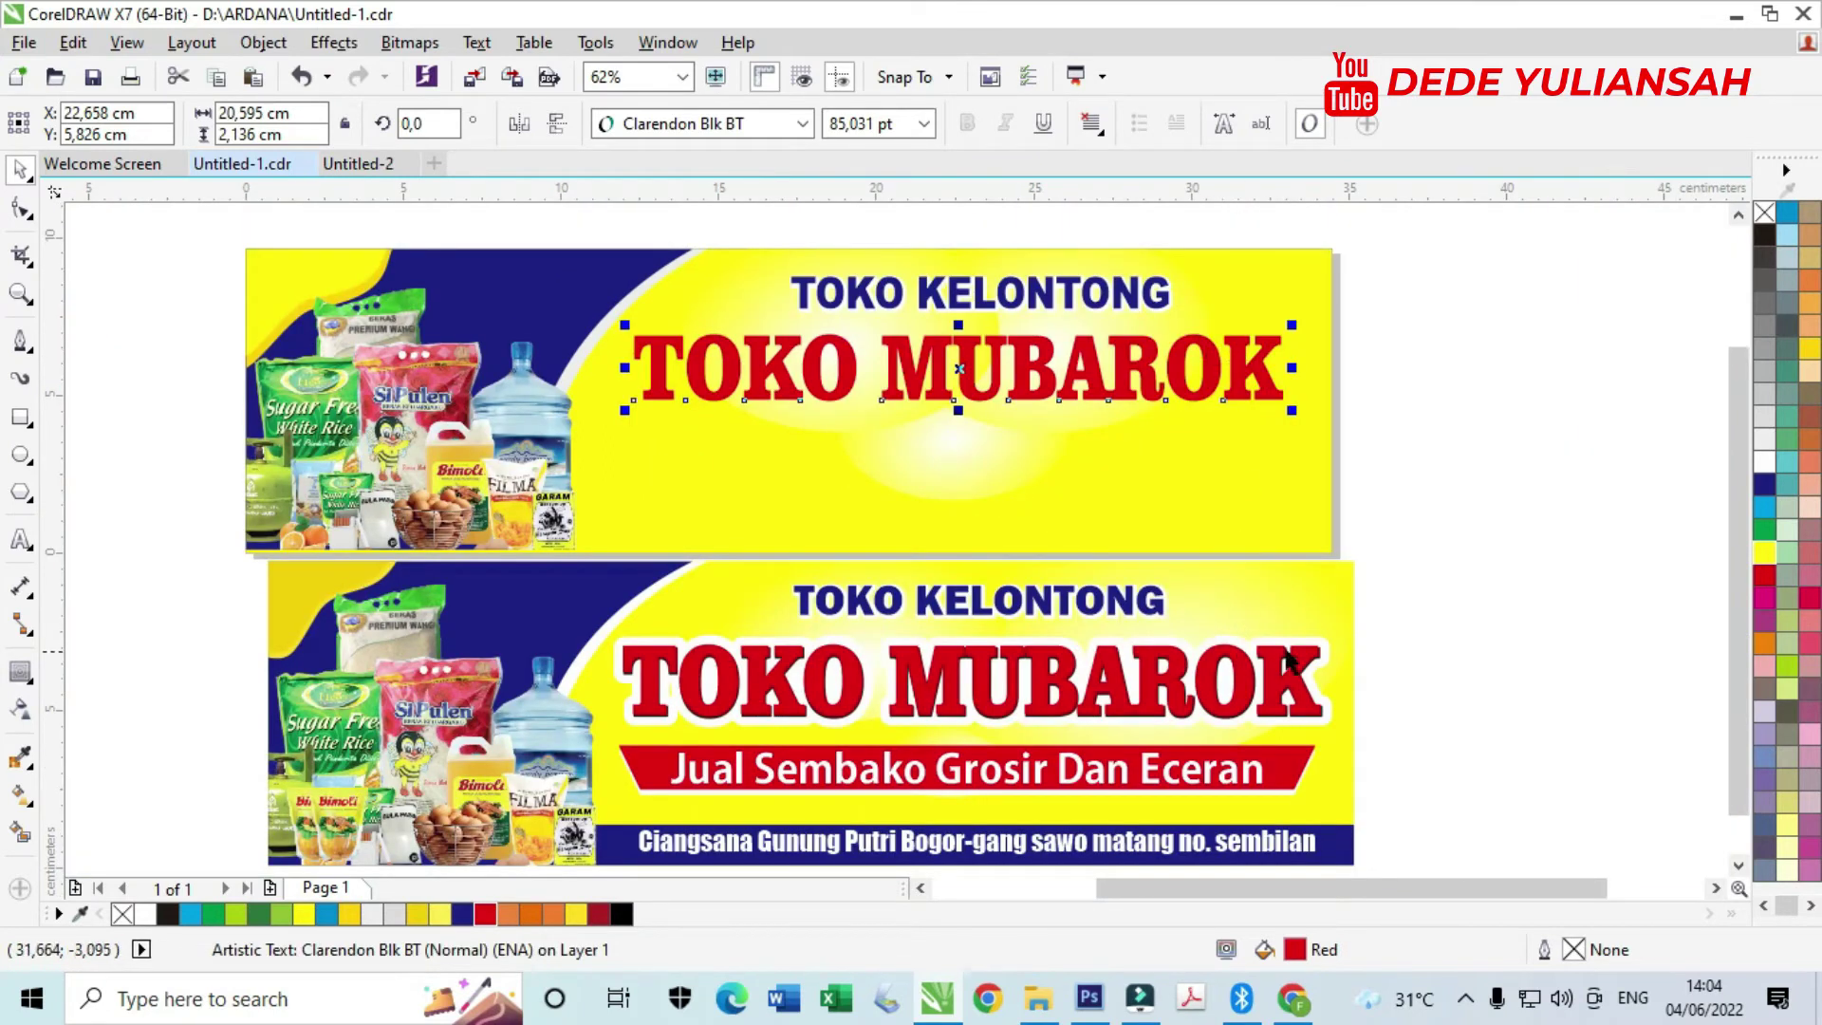
- Examine the outline and bevel layers around the letter K of TOKO MUBAROK in the reference banner
{"action": "scroll", "coordinate": [1309, 669], "scroll_direction": "up", "scroll_amount": 4}
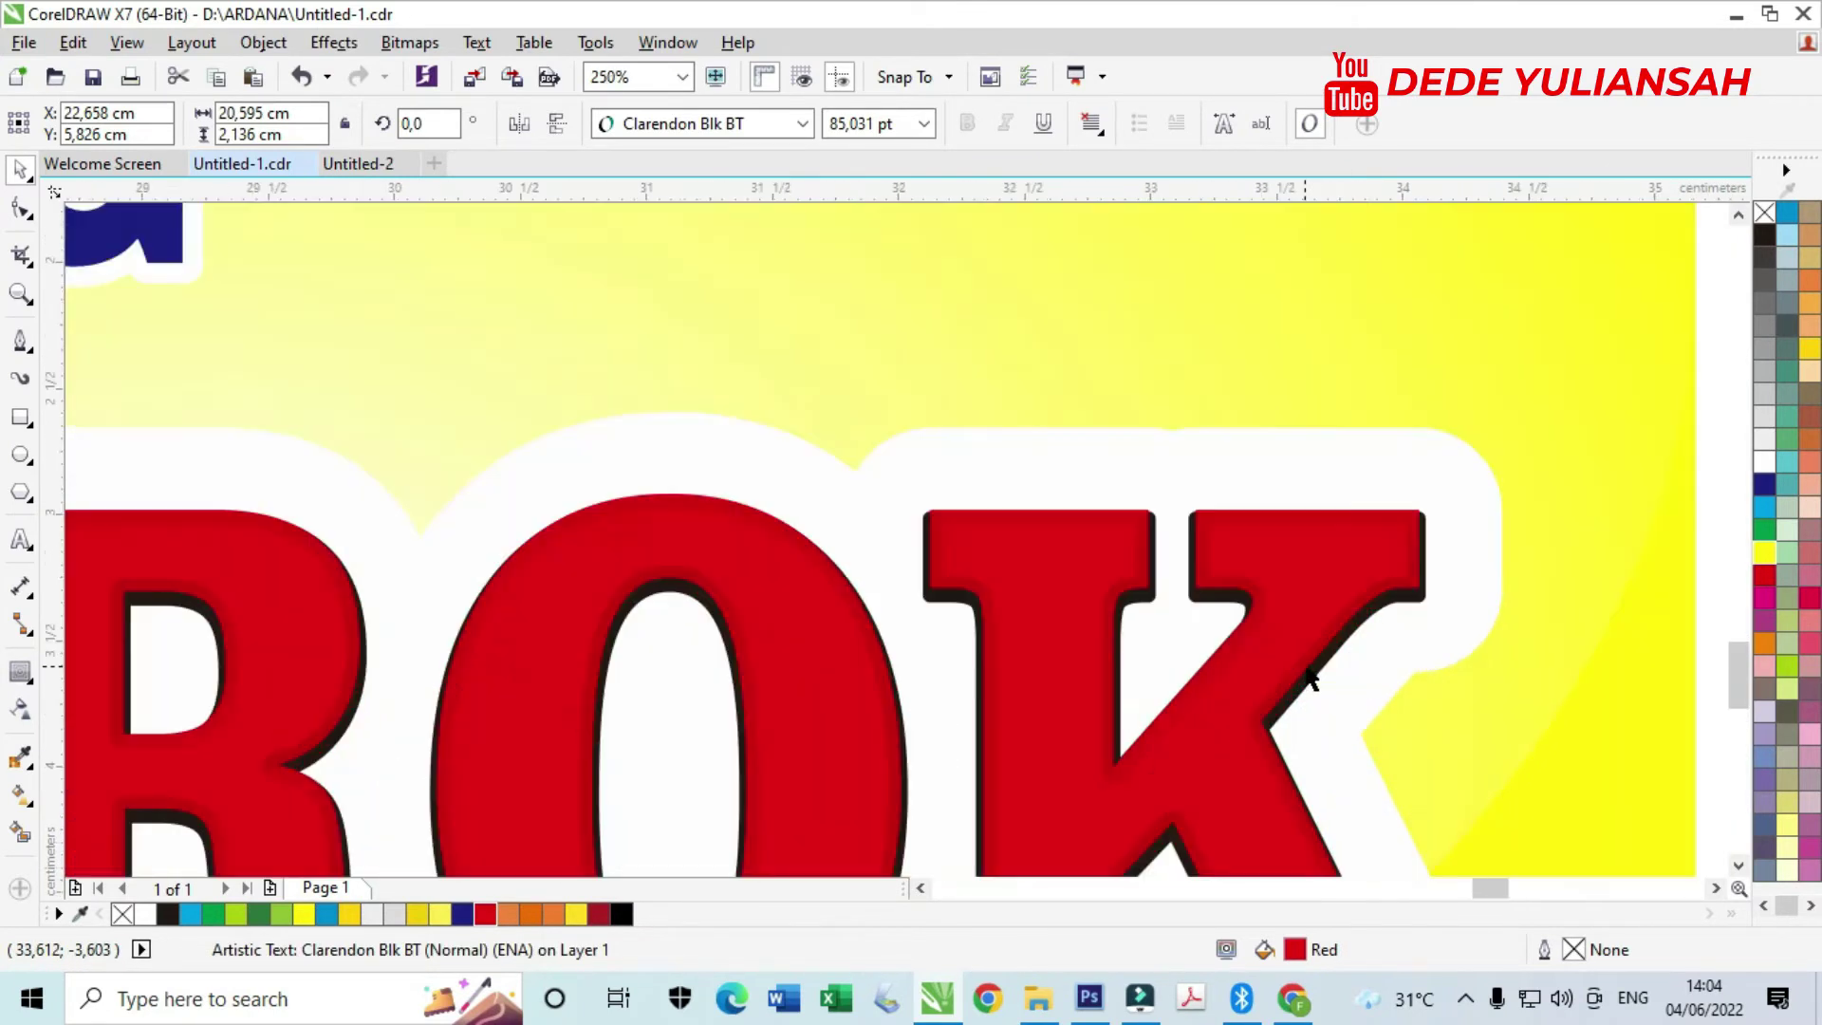
{"action": "scroll", "coordinate": [1341, 653], "scroll_direction": "up", "scroll_amount": 6}
{"action": "scroll", "coordinate": [1098, 567], "scroll_direction": "down", "scroll_amount": 4}
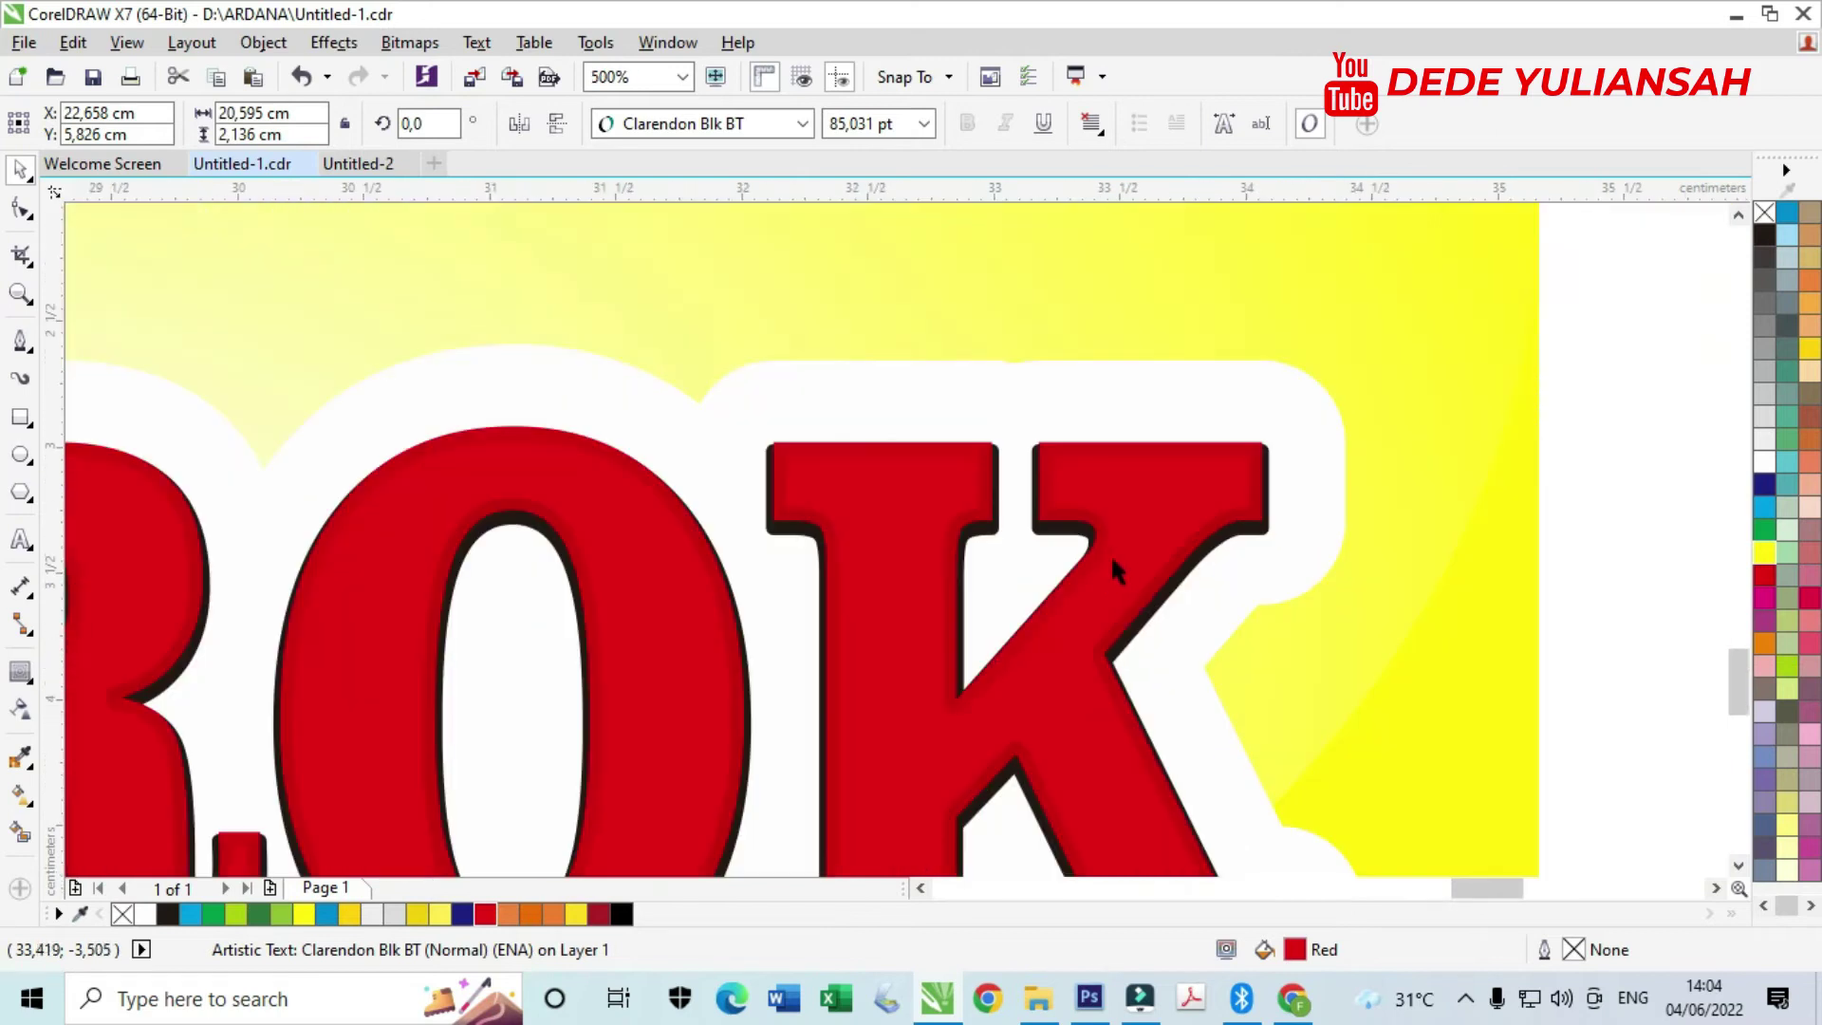
{"action": "scroll", "coordinate": [1087, 527], "scroll_direction": "up", "scroll_amount": 2}
{"action": "scroll", "coordinate": [1038, 510], "scroll_direction": "up", "scroll_amount": 2}
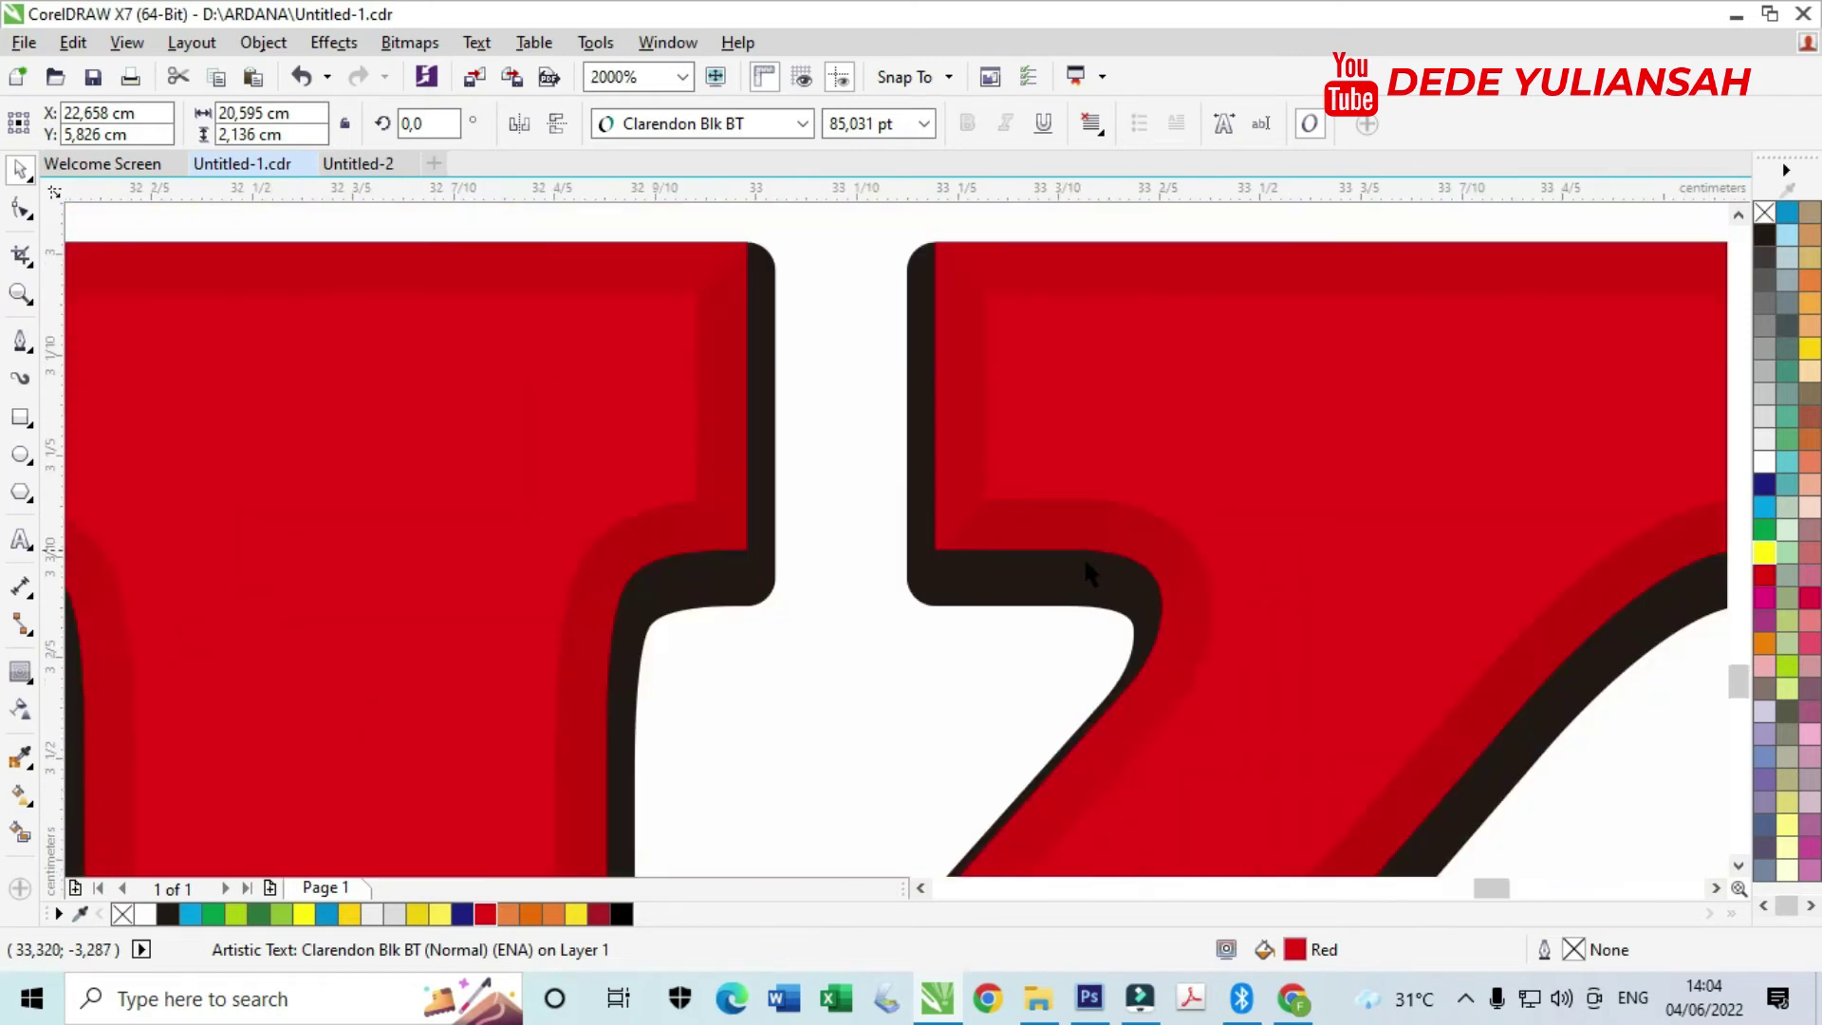
{"action": "scroll", "coordinate": [1086, 569], "scroll_direction": "down", "scroll_amount": 4}
{"action": "scroll", "coordinate": [1101, 574], "scroll_direction": "down", "scroll_amount": 6}
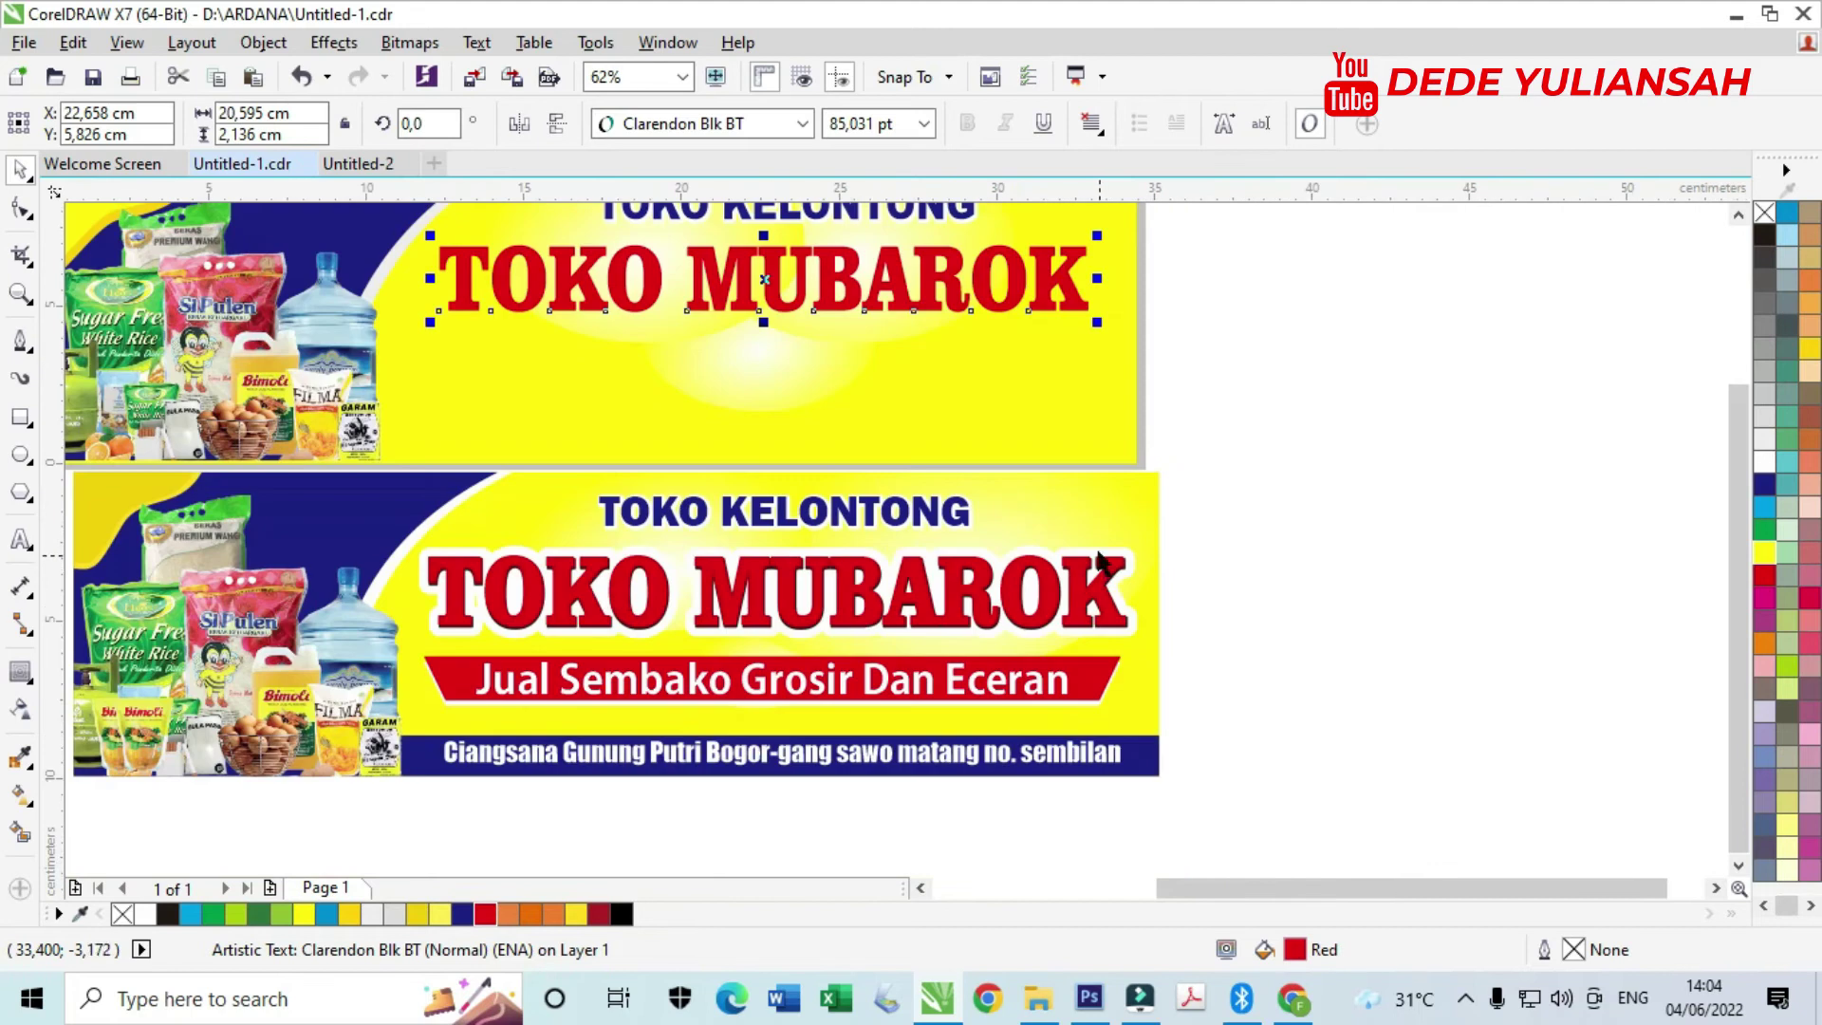
- Apply a single black outside contour with a 0.028 cm offset to the new TOKO MUBAROK text
{"action": "scroll", "coordinate": [414, 276], "scroll_direction": "up", "scroll_amount": 6}
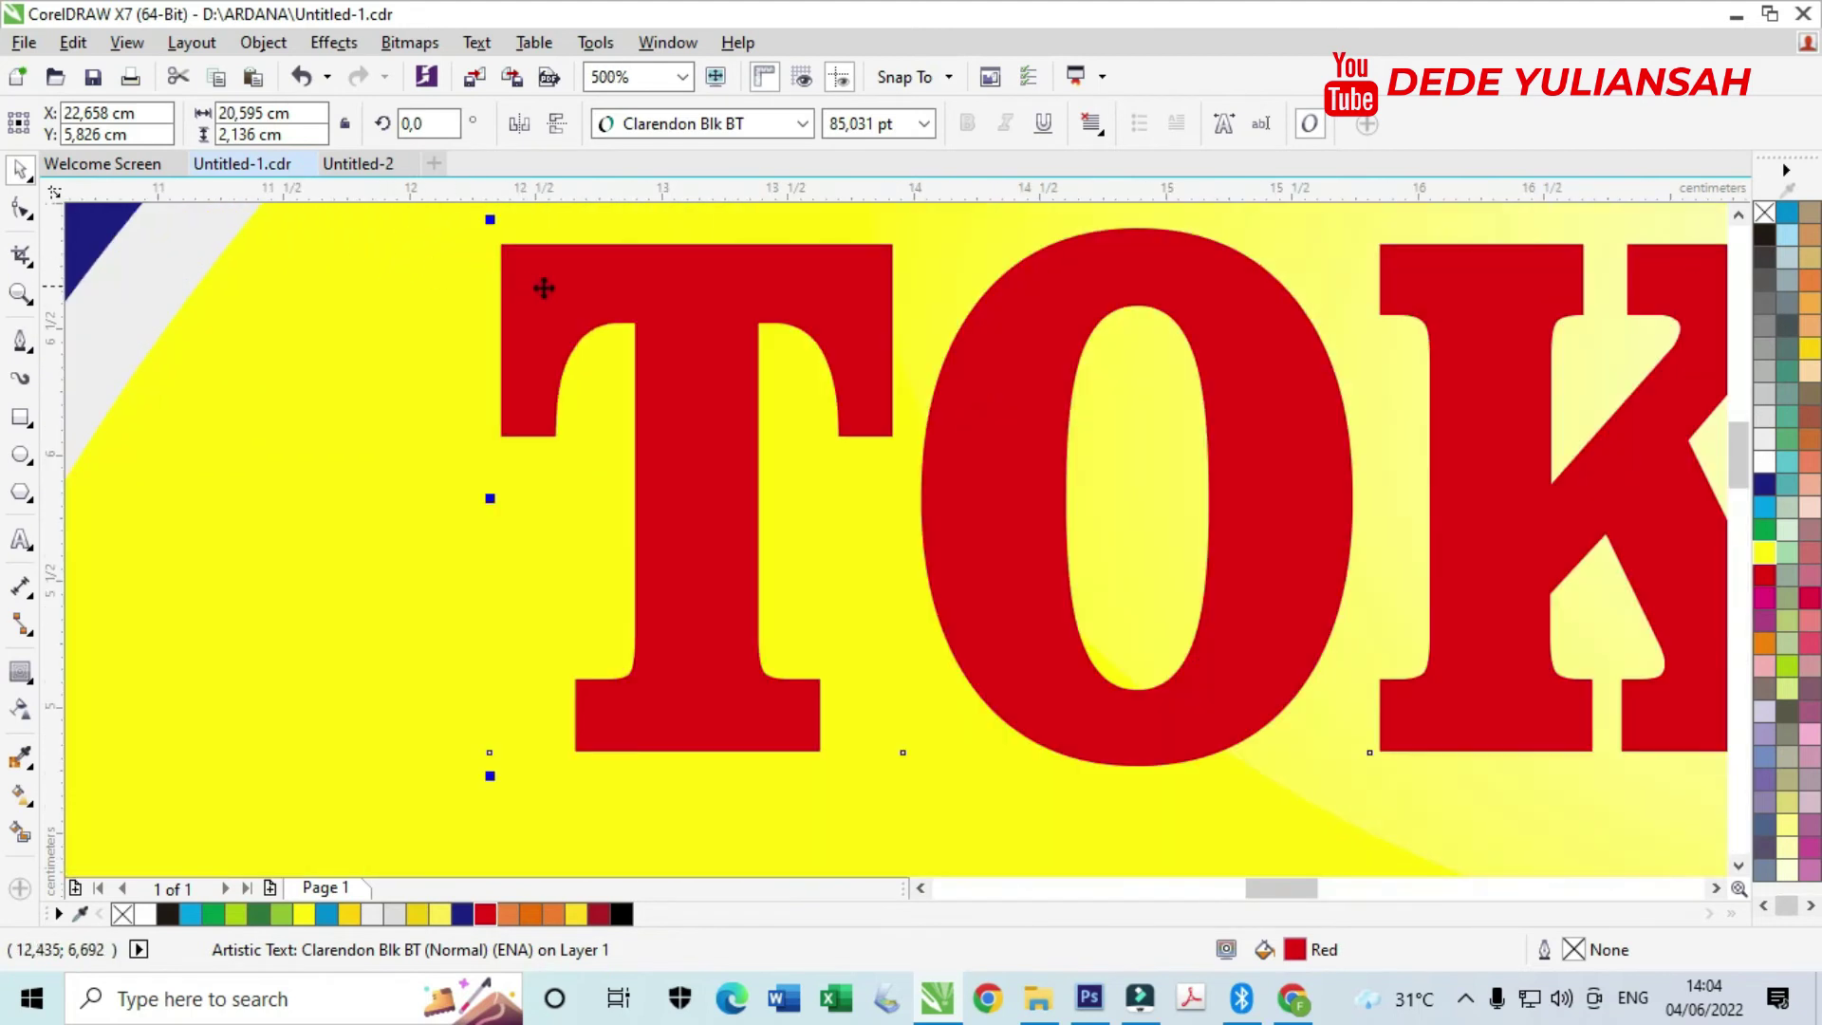
{"action": "left_click", "coordinate": [21, 674]}
{"action": "left_click", "coordinate": [1209, 124]}
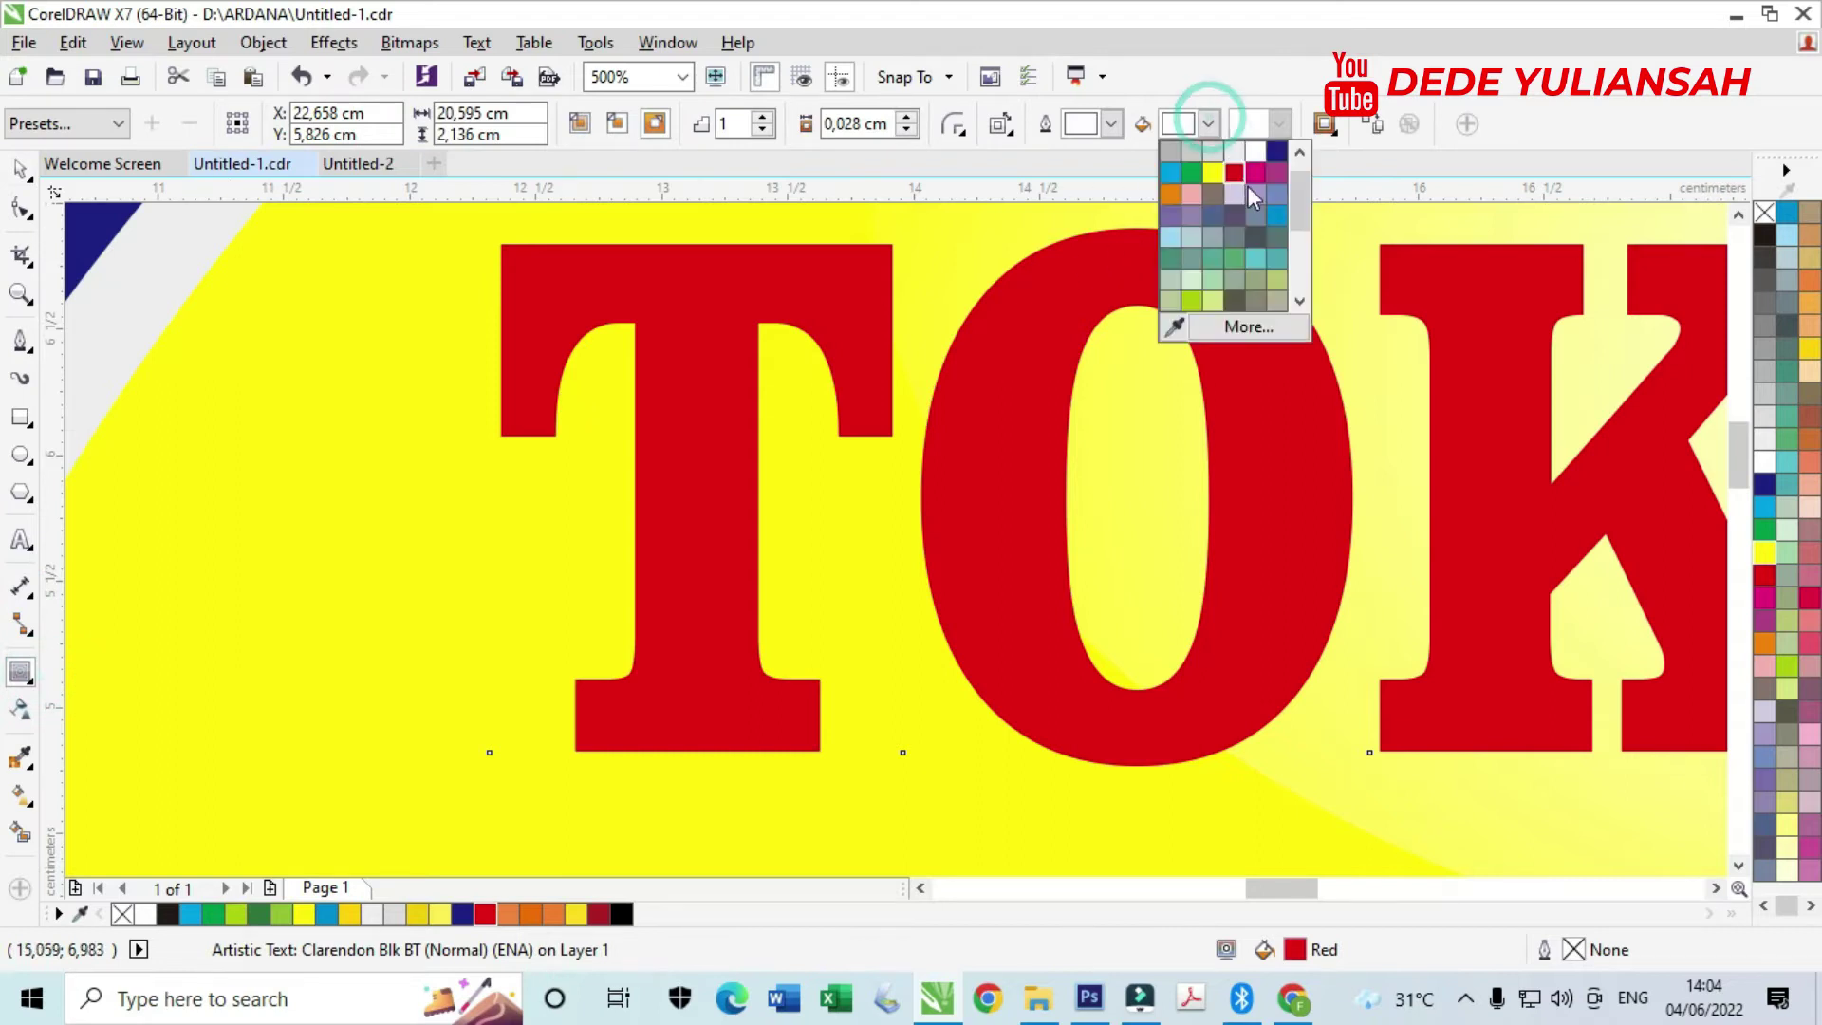
{"action": "left_click", "coordinate": [1173, 323]}
{"action": "left_click", "coordinate": [625, 917]}
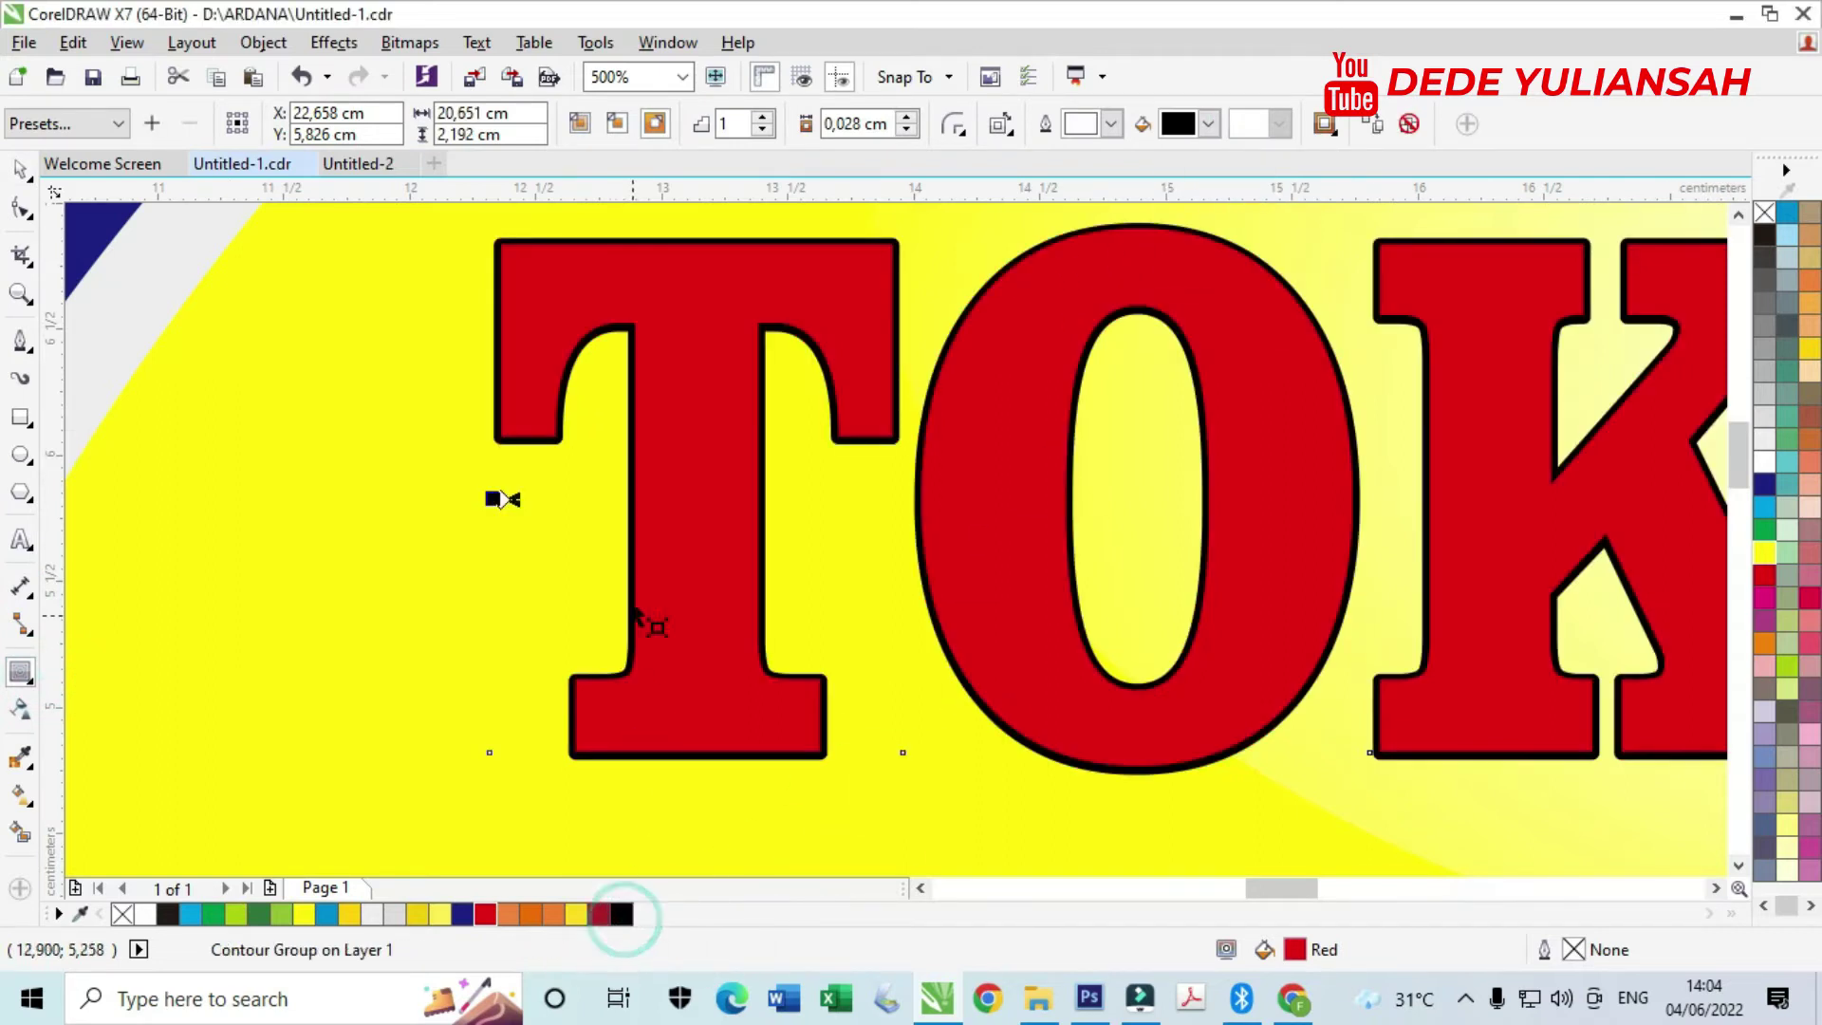
{"action": "left_click", "coordinate": [21, 171]}
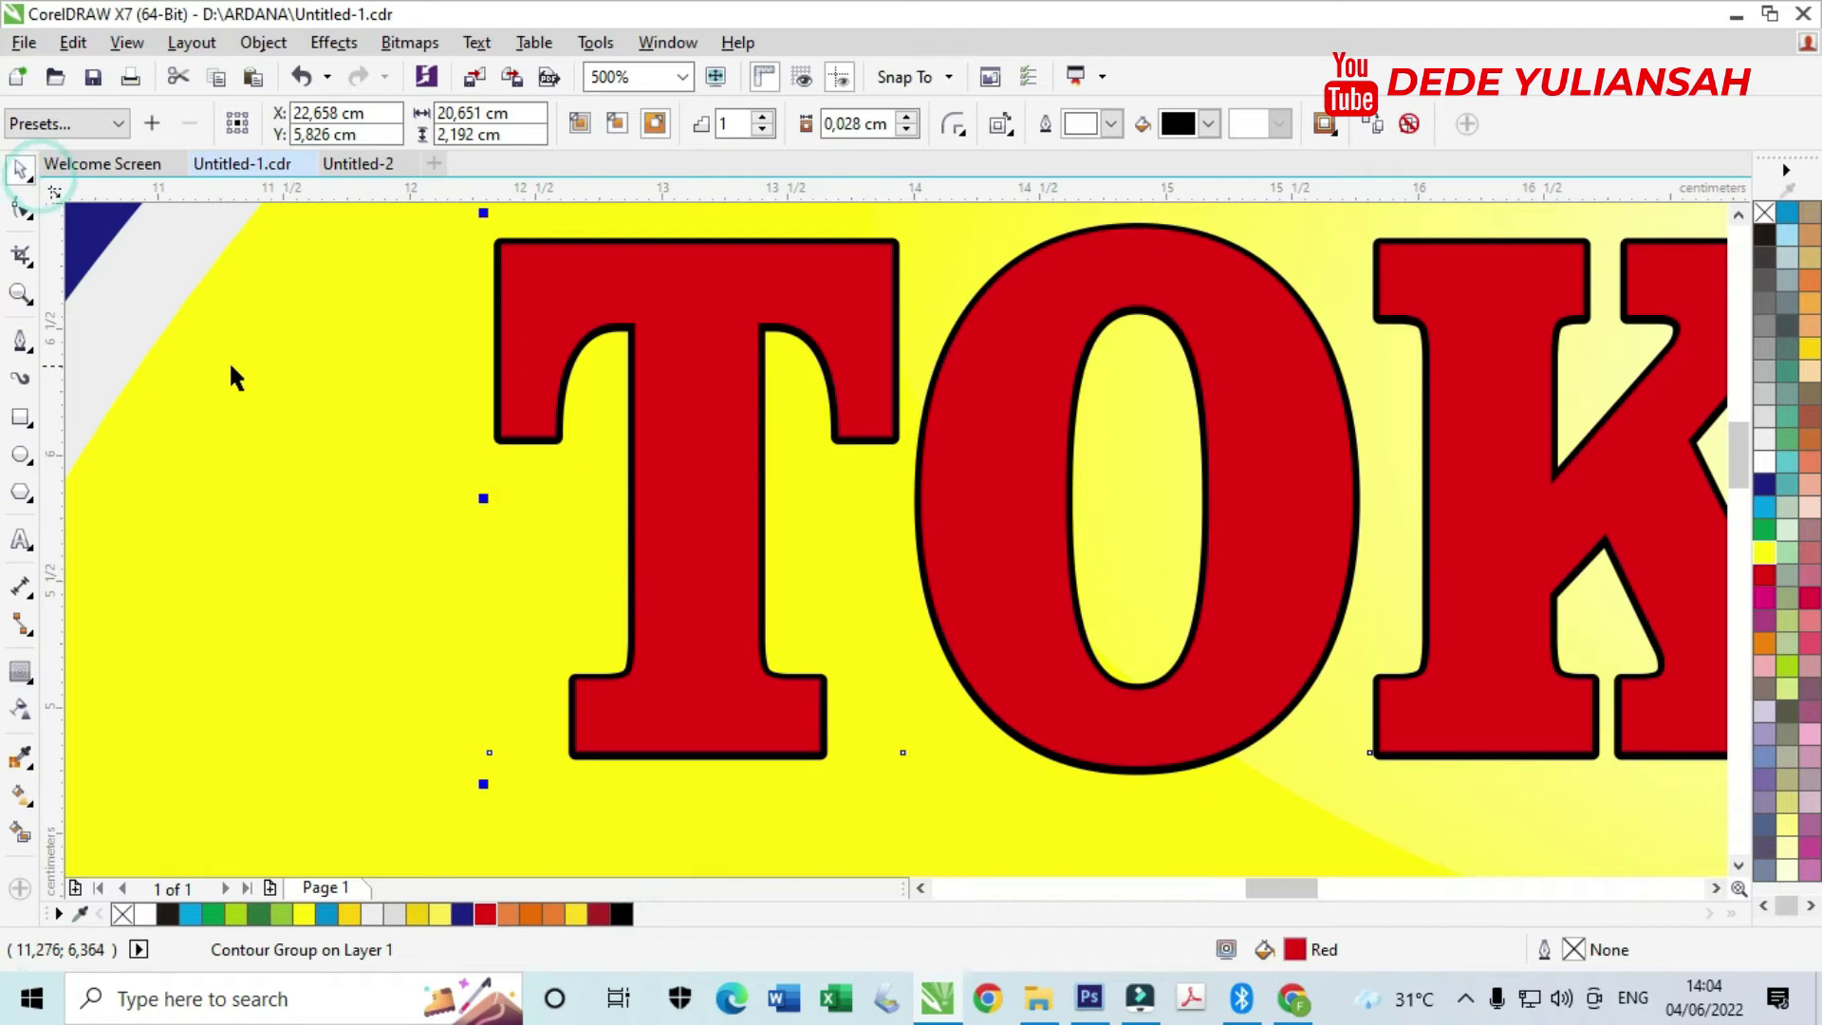
- Break the TOKO MUBAROK contour group apart so its black contour becomes a separate curve
{"action": "left_click", "coordinate": [228, 366]}
{"action": "scroll", "coordinate": [538, 425], "scroll_direction": "up", "scroll_amount": 4}
{"action": "left_click", "coordinate": [602, 528]}
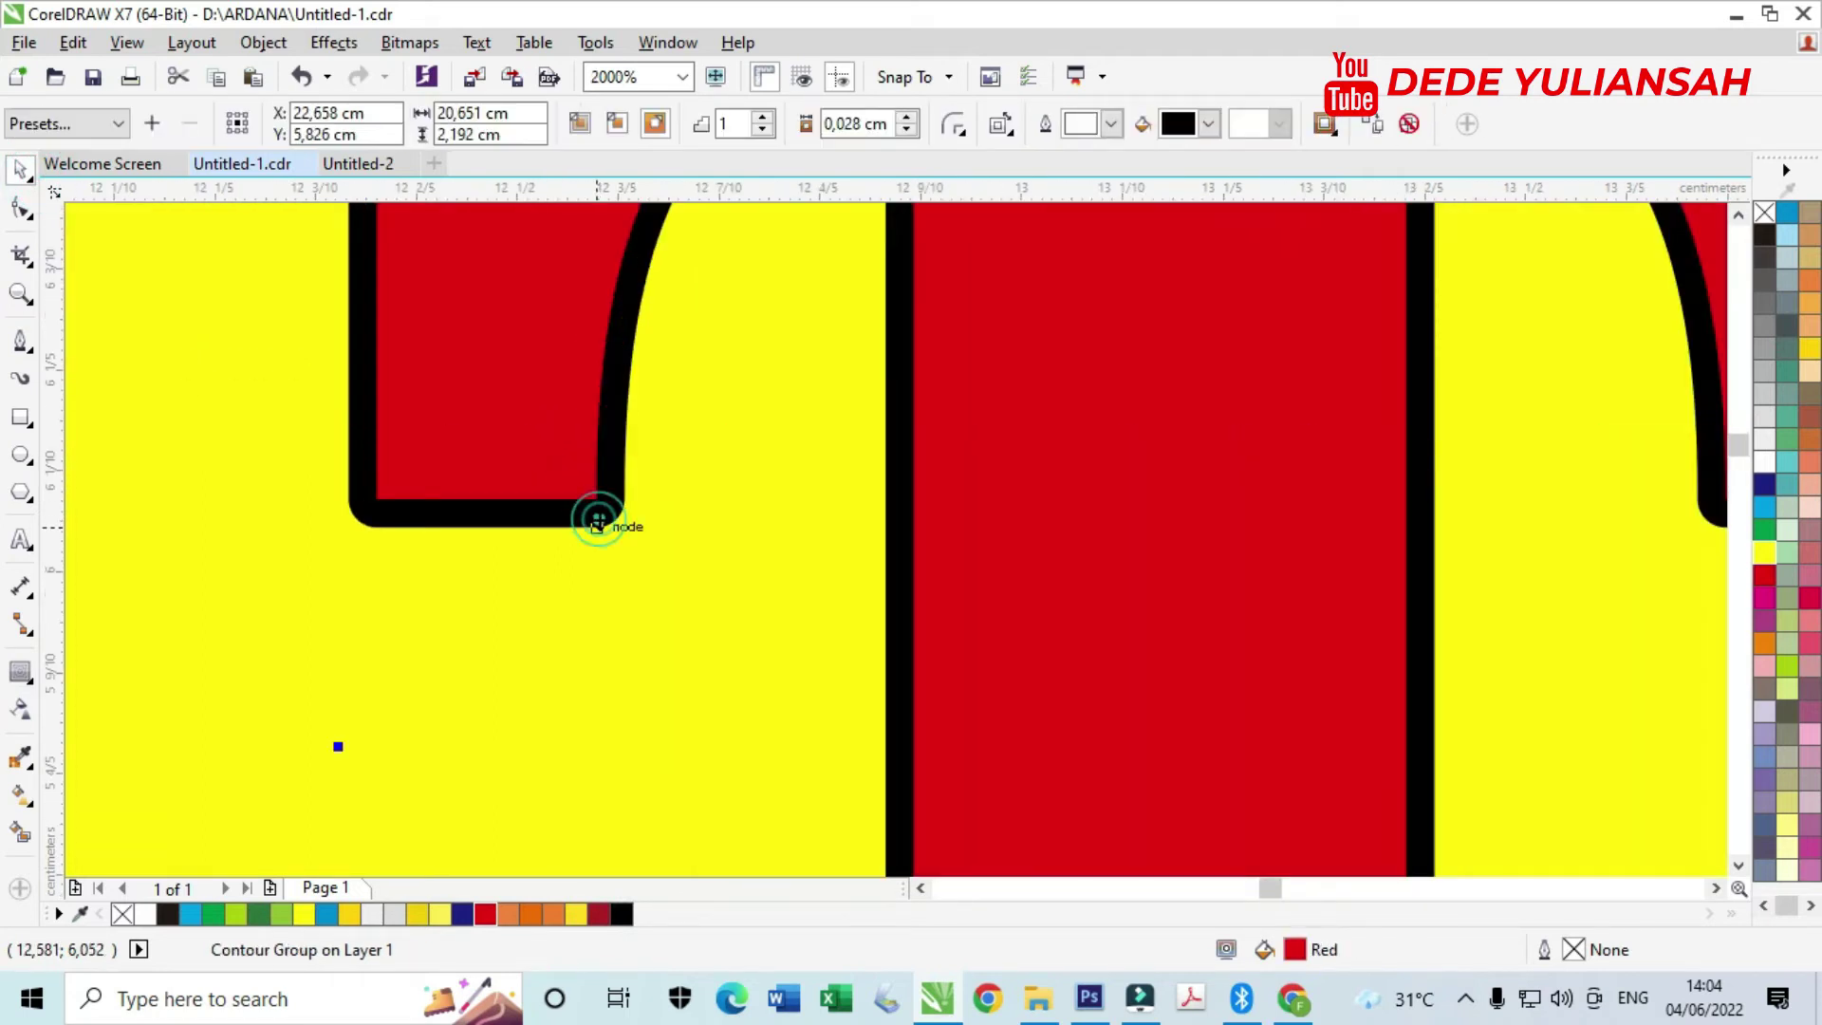
{"action": "right_click", "coordinate": [600, 522]}
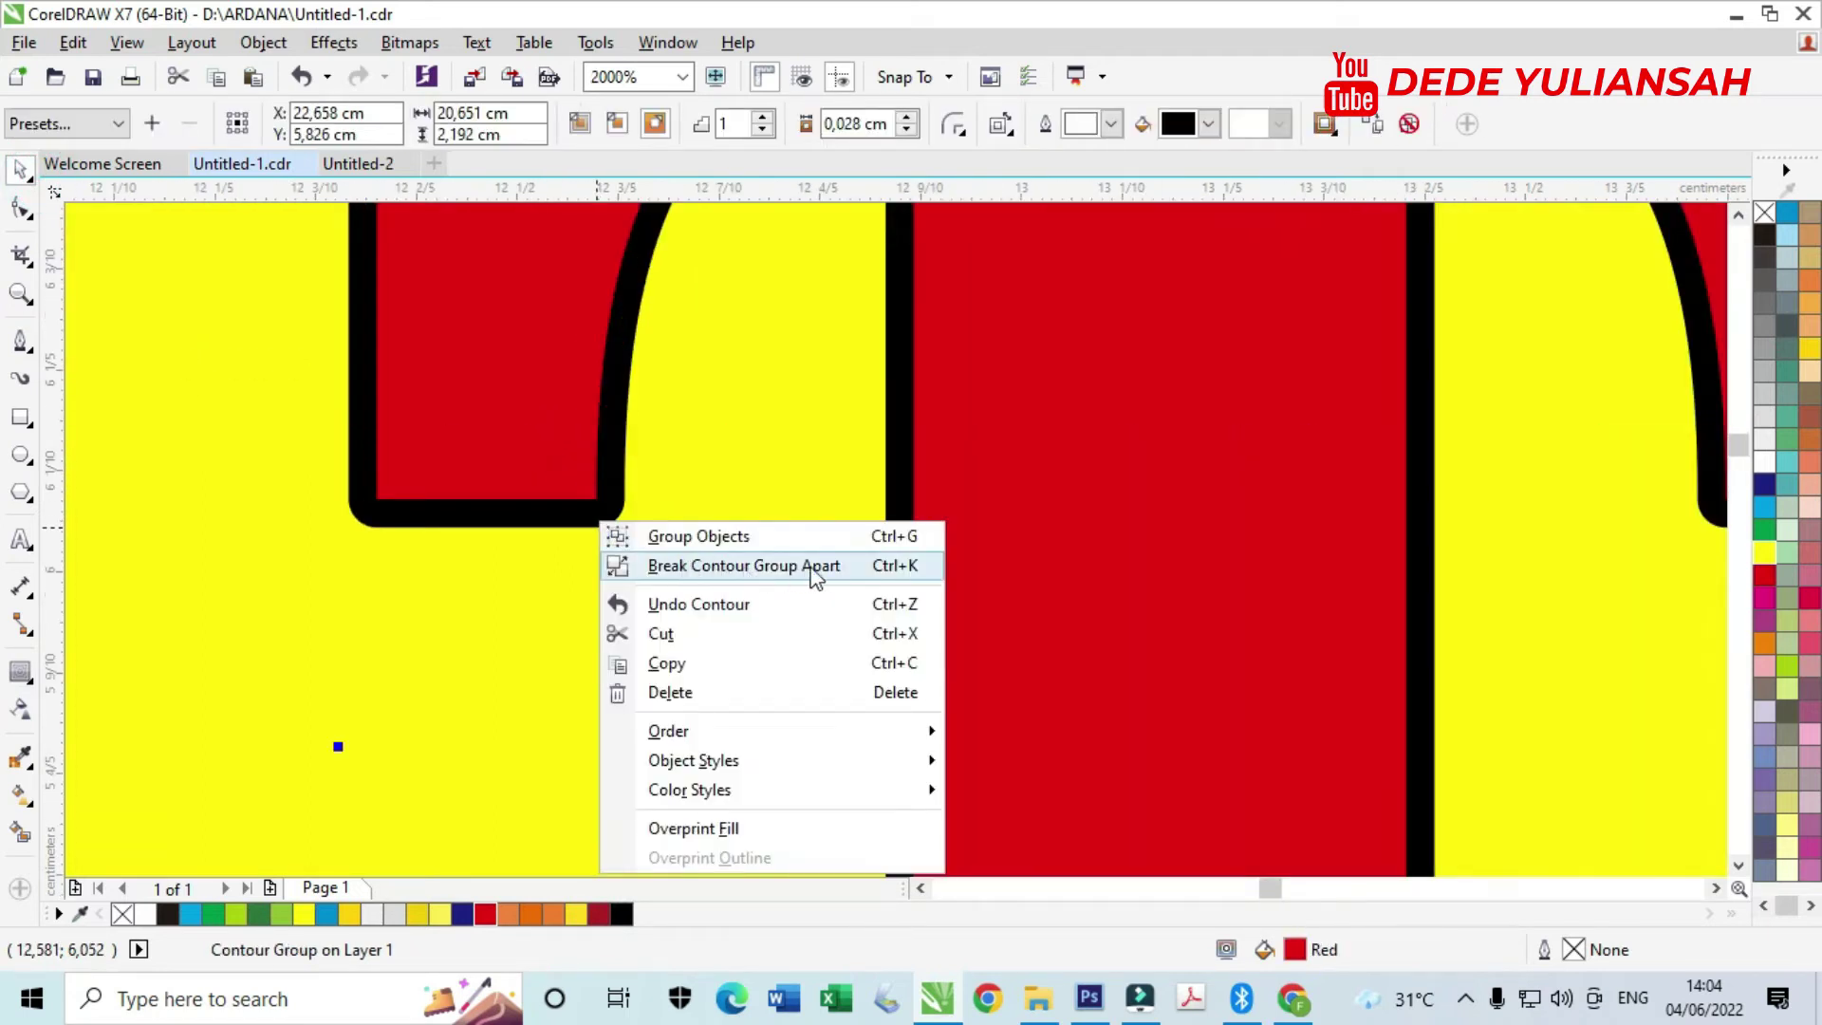
{"action": "left_click", "coordinate": [747, 566]}
{"action": "left_click_drag", "start_coordinate": [576, 530], "coordinate": [603, 591]}
{"action": "key", "text": "ctrl+z"}
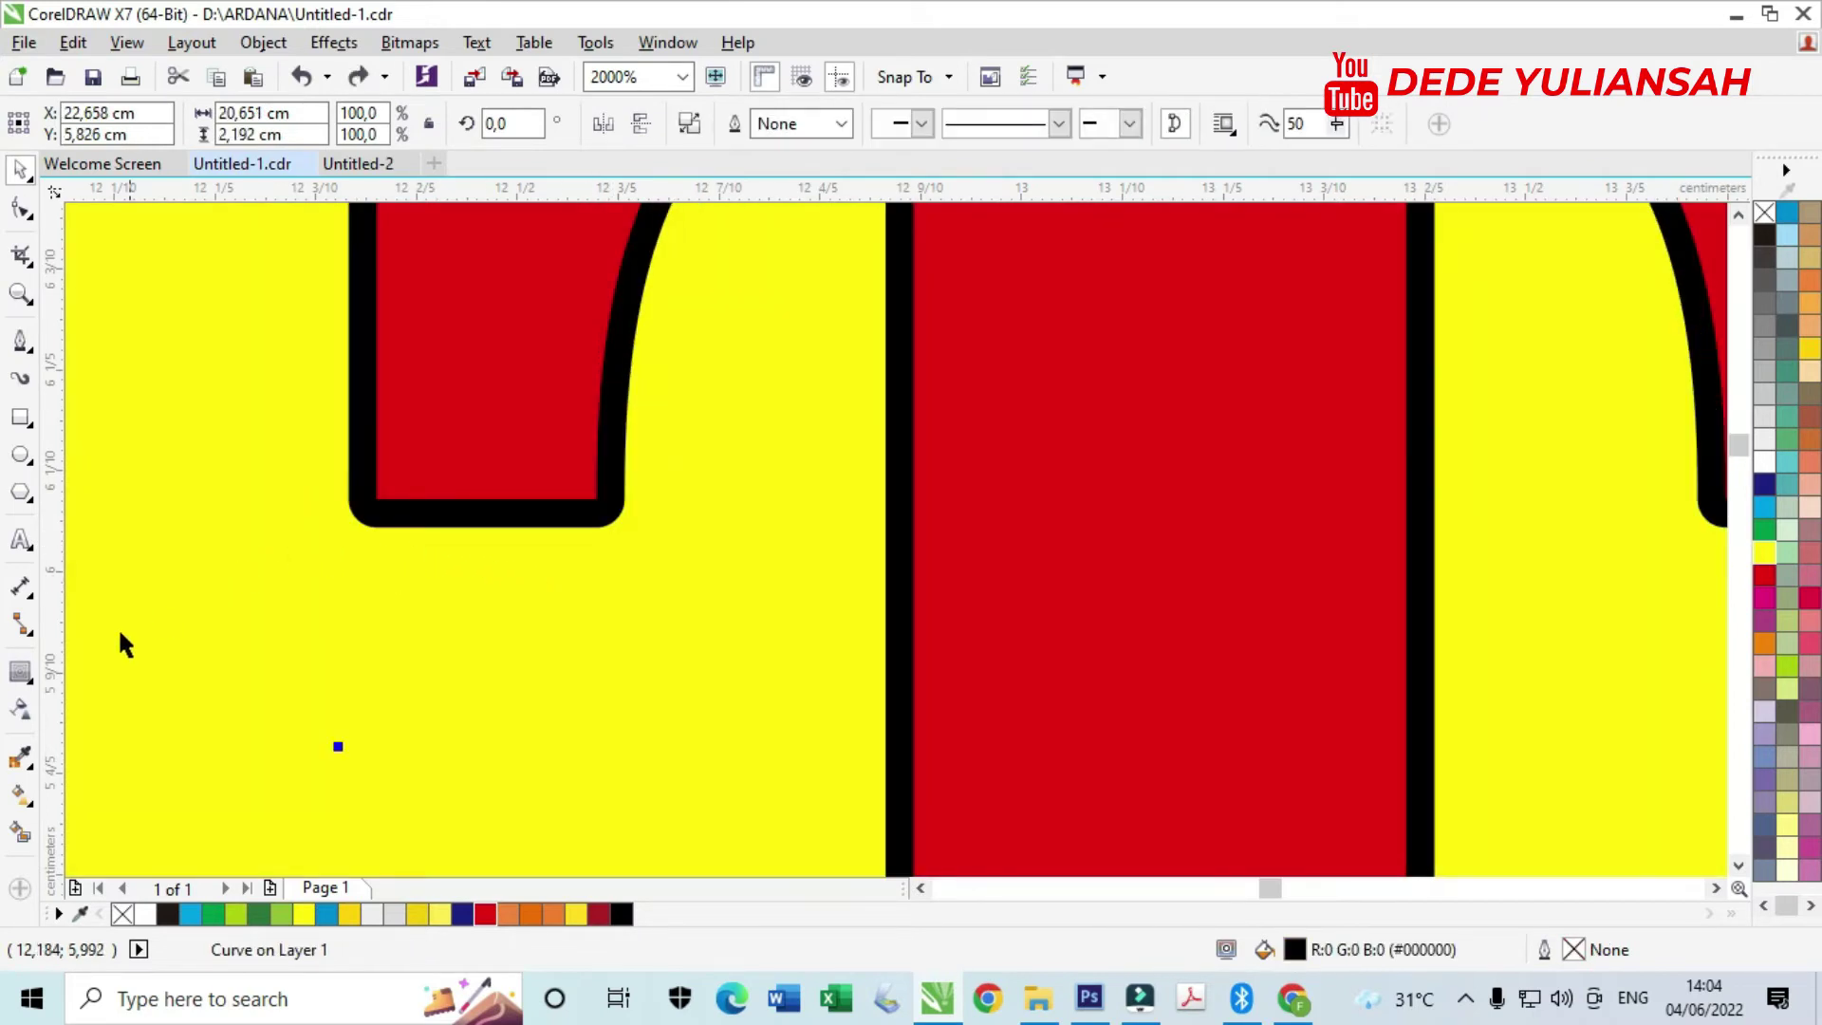
- Add a single white outside contour with a 0.028 cm offset around the black TOKO MUBAROK outline
{"action": "left_click", "coordinate": [23, 681]}
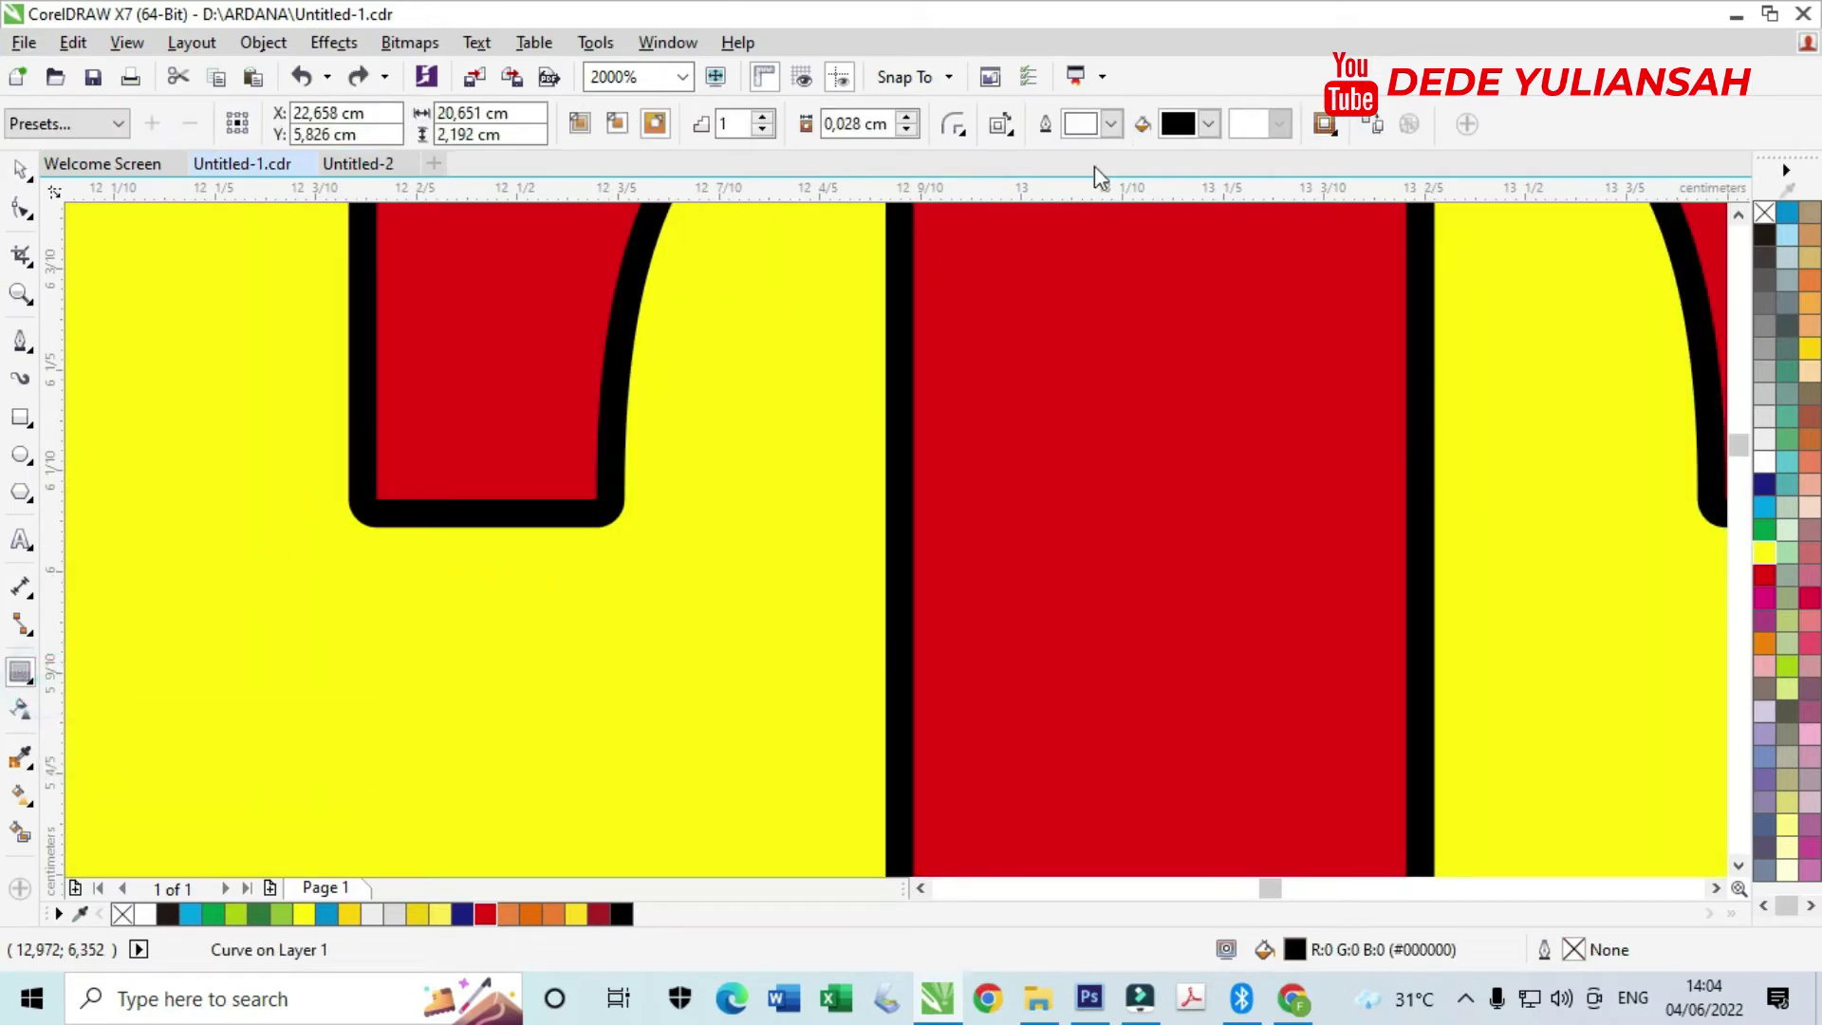
{"action": "left_click", "coordinate": [1210, 124]}
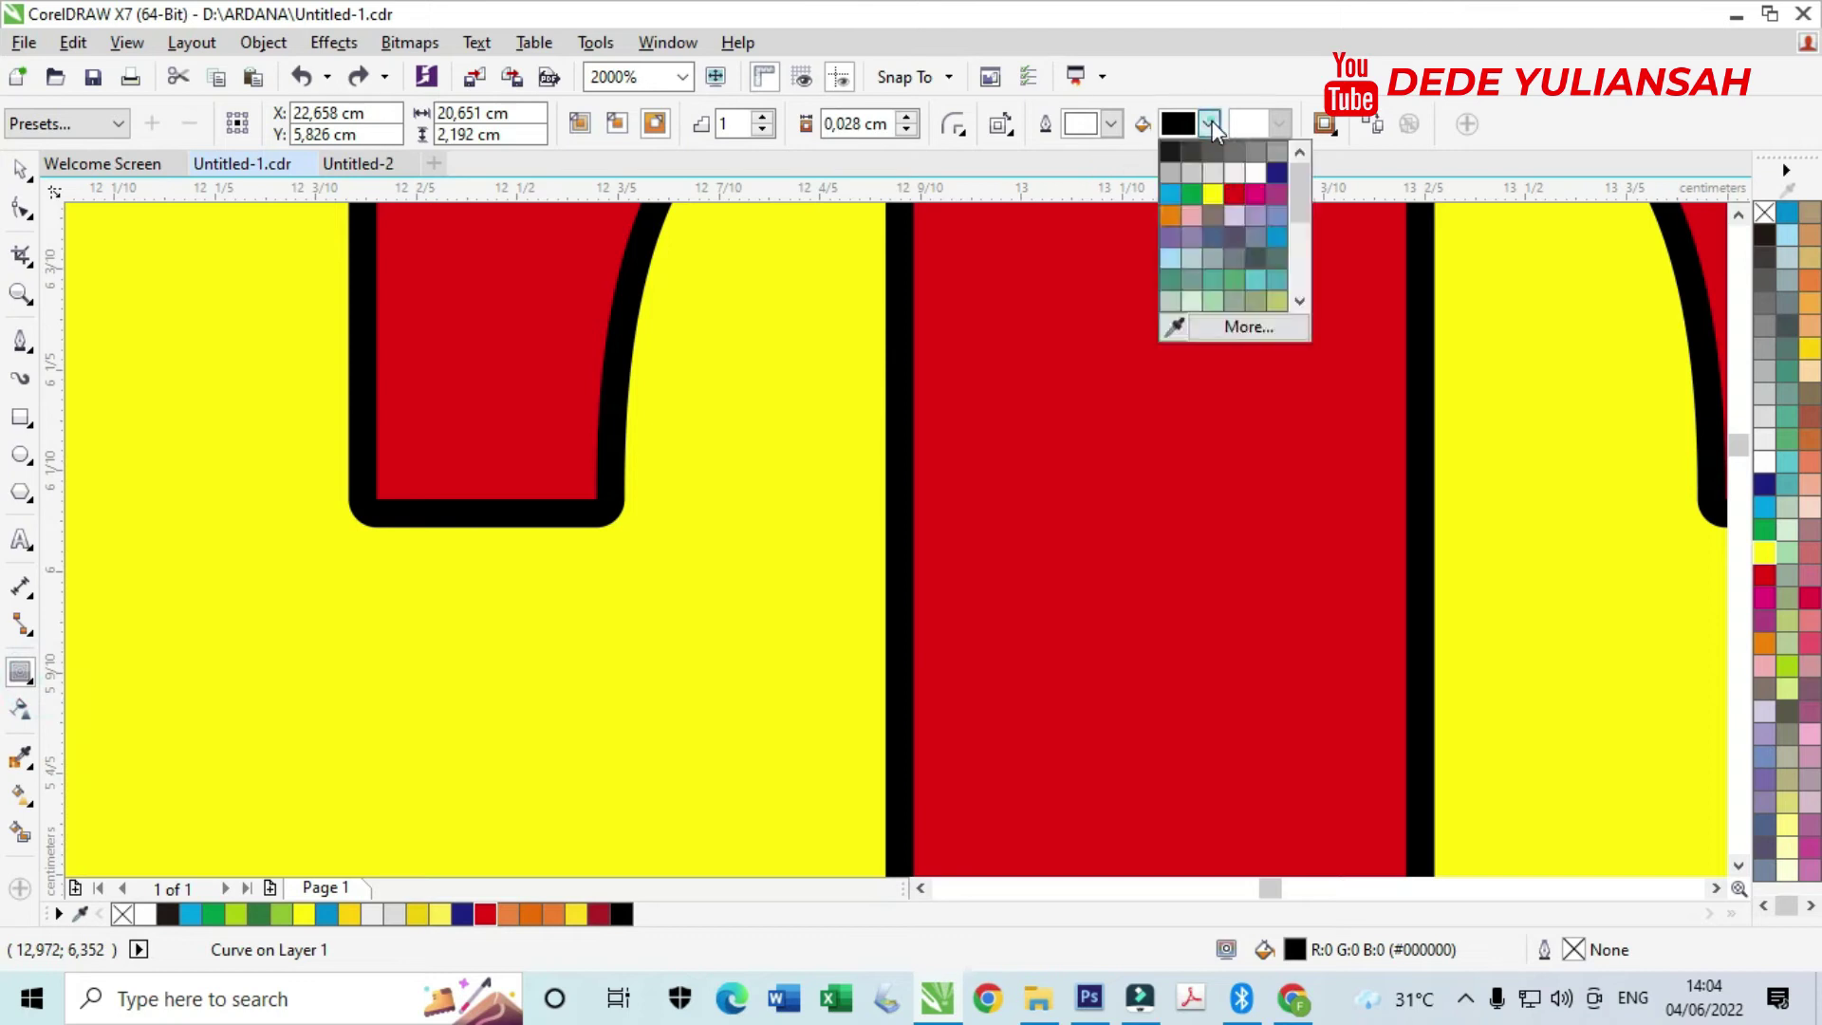
{"action": "left_click", "coordinate": [1249, 174]}
{"action": "scroll", "coordinate": [504, 491], "scroll_direction": "down", "scroll_amount": 2}
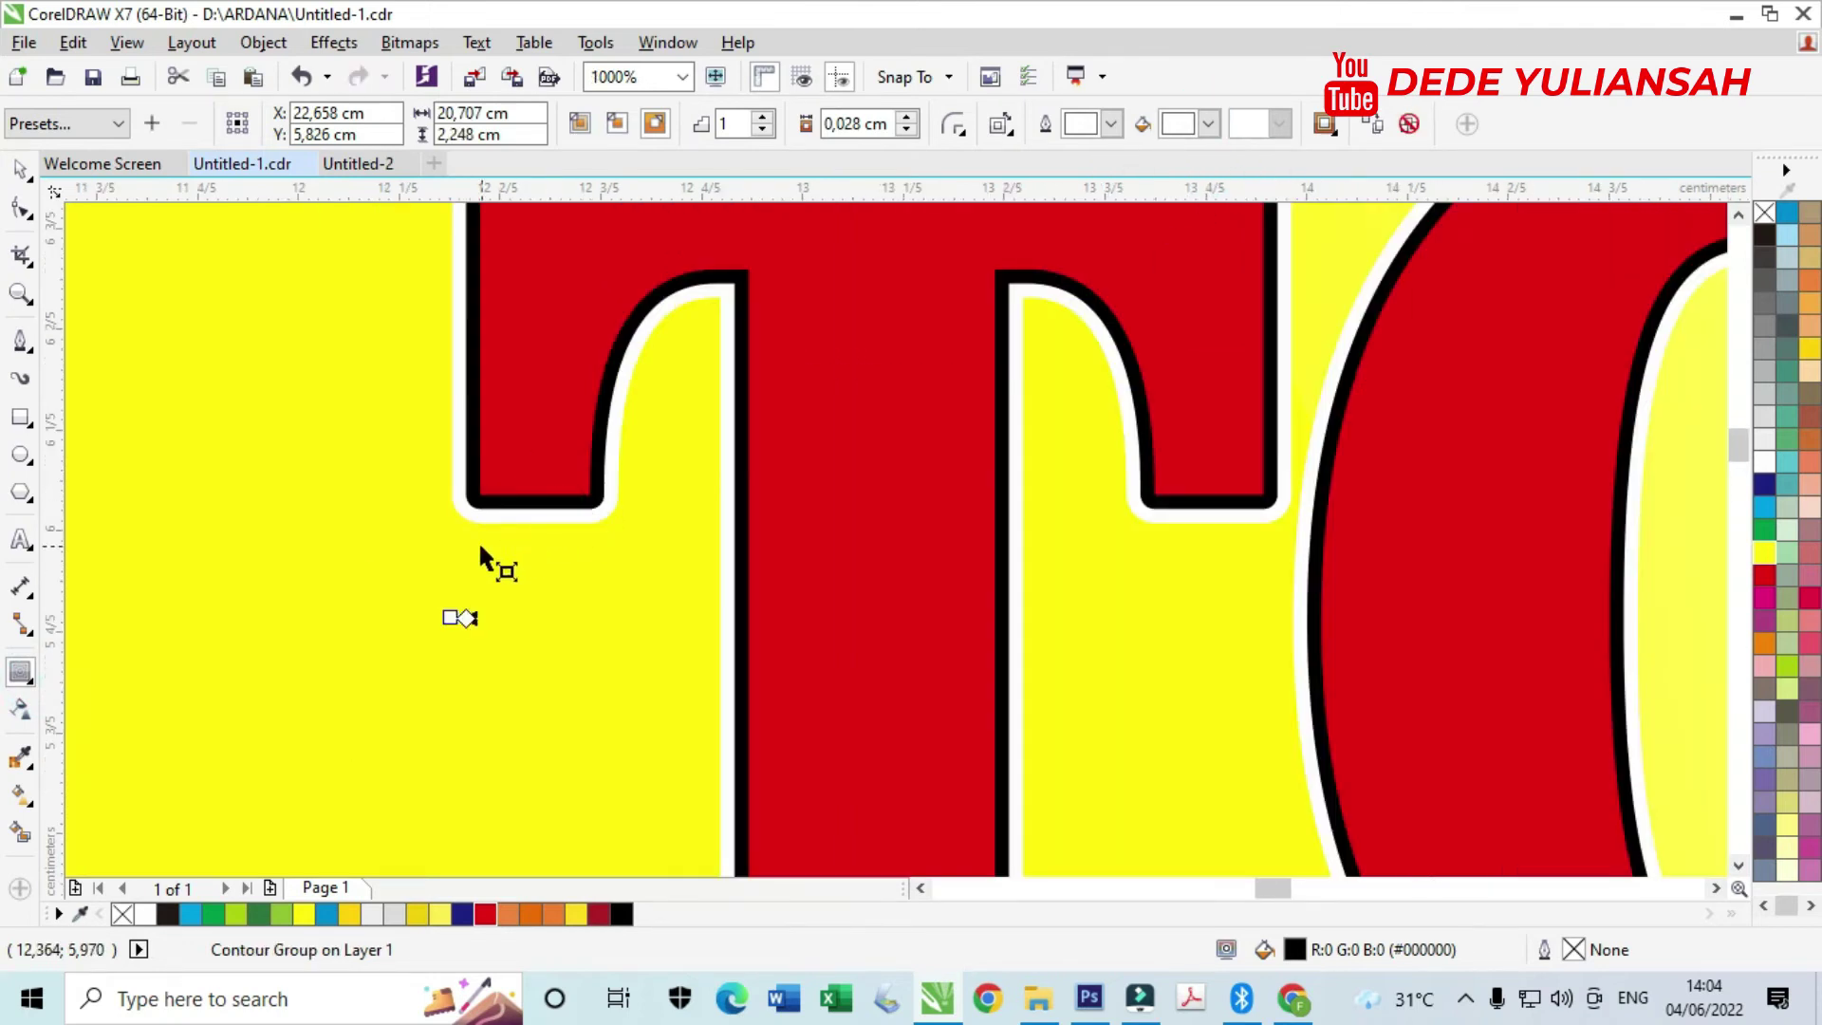
- Widen the white contour around TOKO MUBAROK to an offset of about 0.149 cm
{"action": "scroll", "coordinate": [481, 548], "scroll_direction": "up", "scroll_amount": 4}
{"action": "left_click_drag", "start_coordinate": [485, 667], "coordinate": [424, 663]}
{"action": "scroll", "coordinate": [493, 497], "scroll_direction": "down", "scroll_amount": 3}
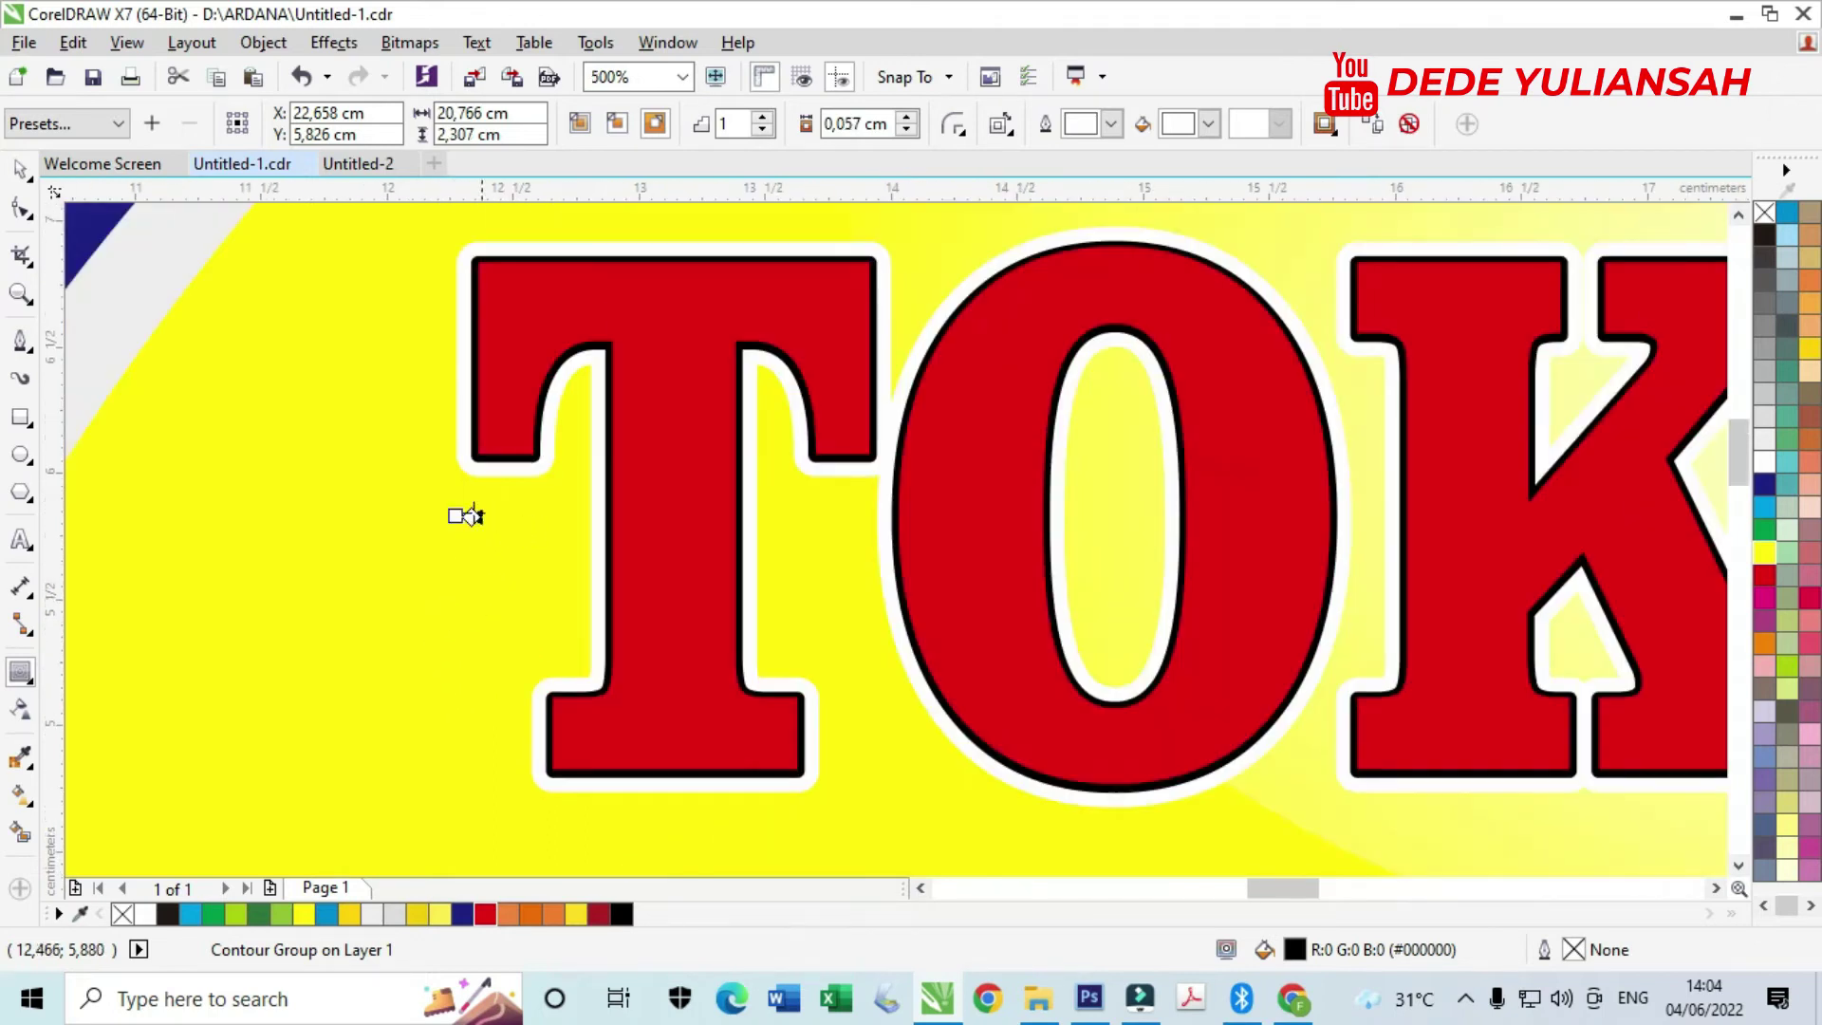
{"action": "scroll", "coordinate": [454, 522], "scroll_direction": "up", "scroll_amount": 1}
{"action": "left_click_drag", "start_coordinate": [458, 503], "coordinate": [436, 503]}
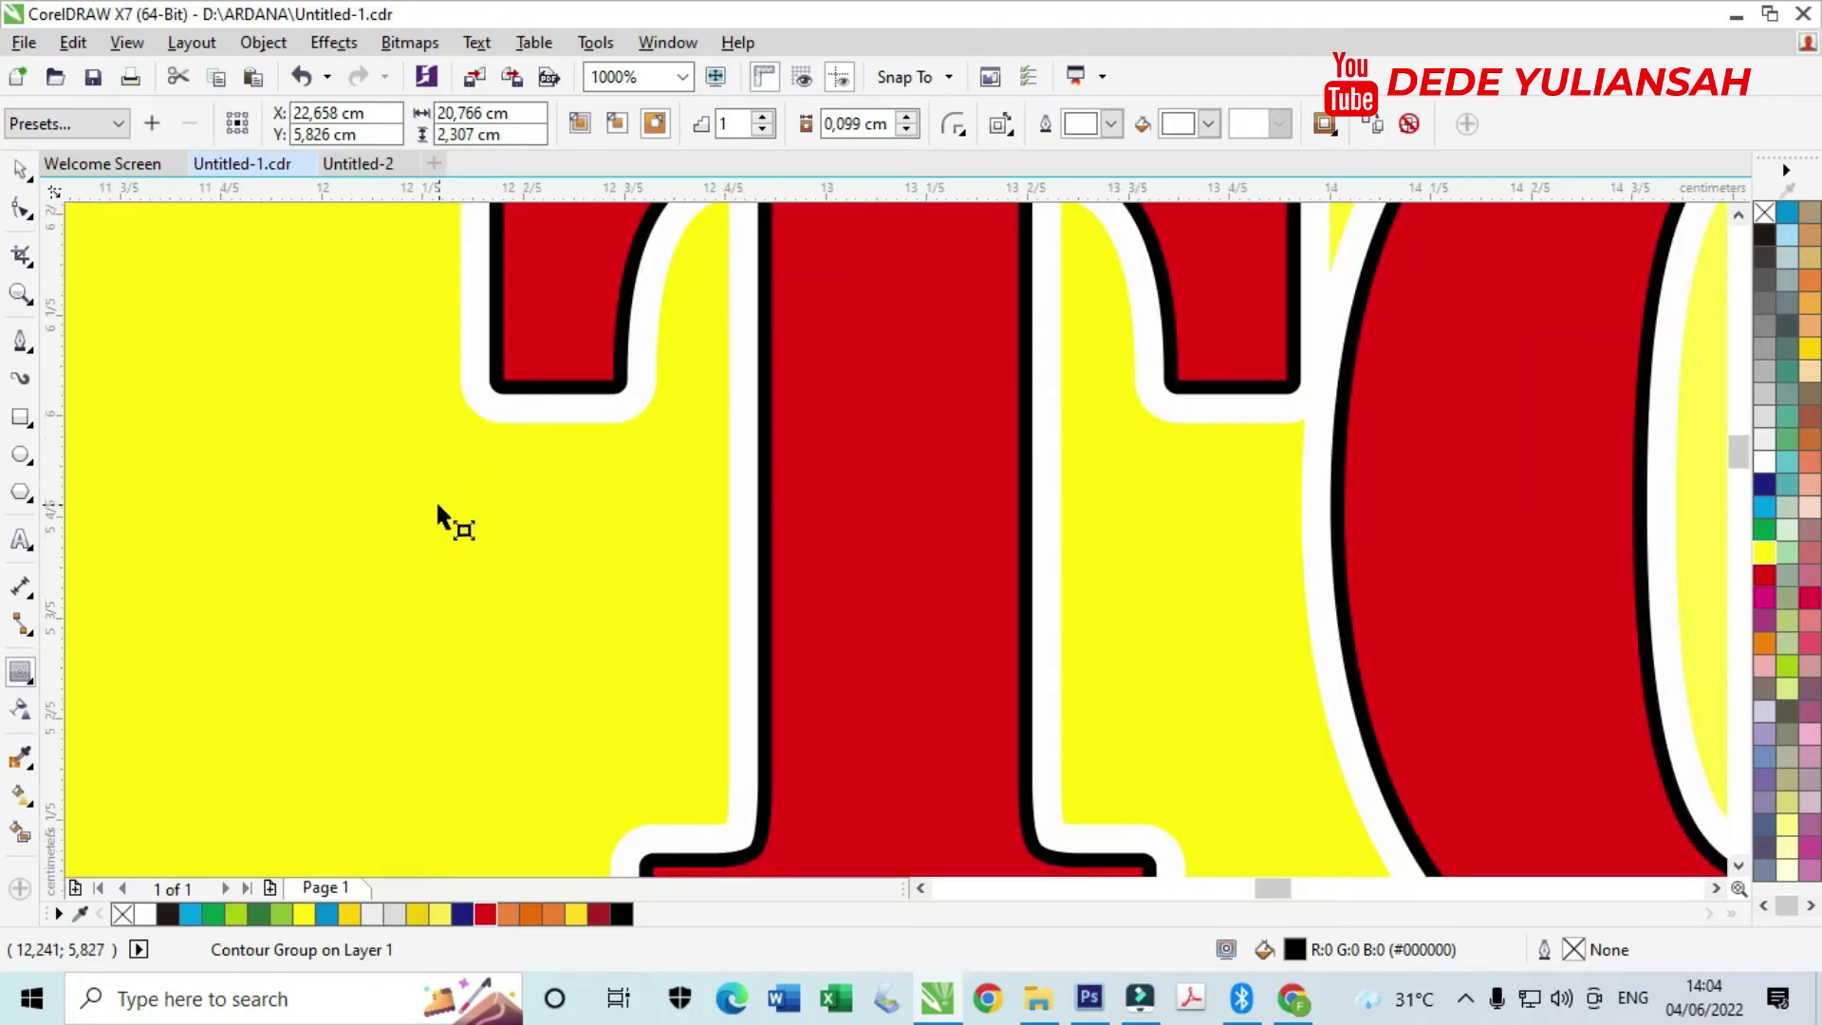
{"action": "scroll", "coordinate": [645, 459], "scroll_direction": "down", "scroll_amount": 2}
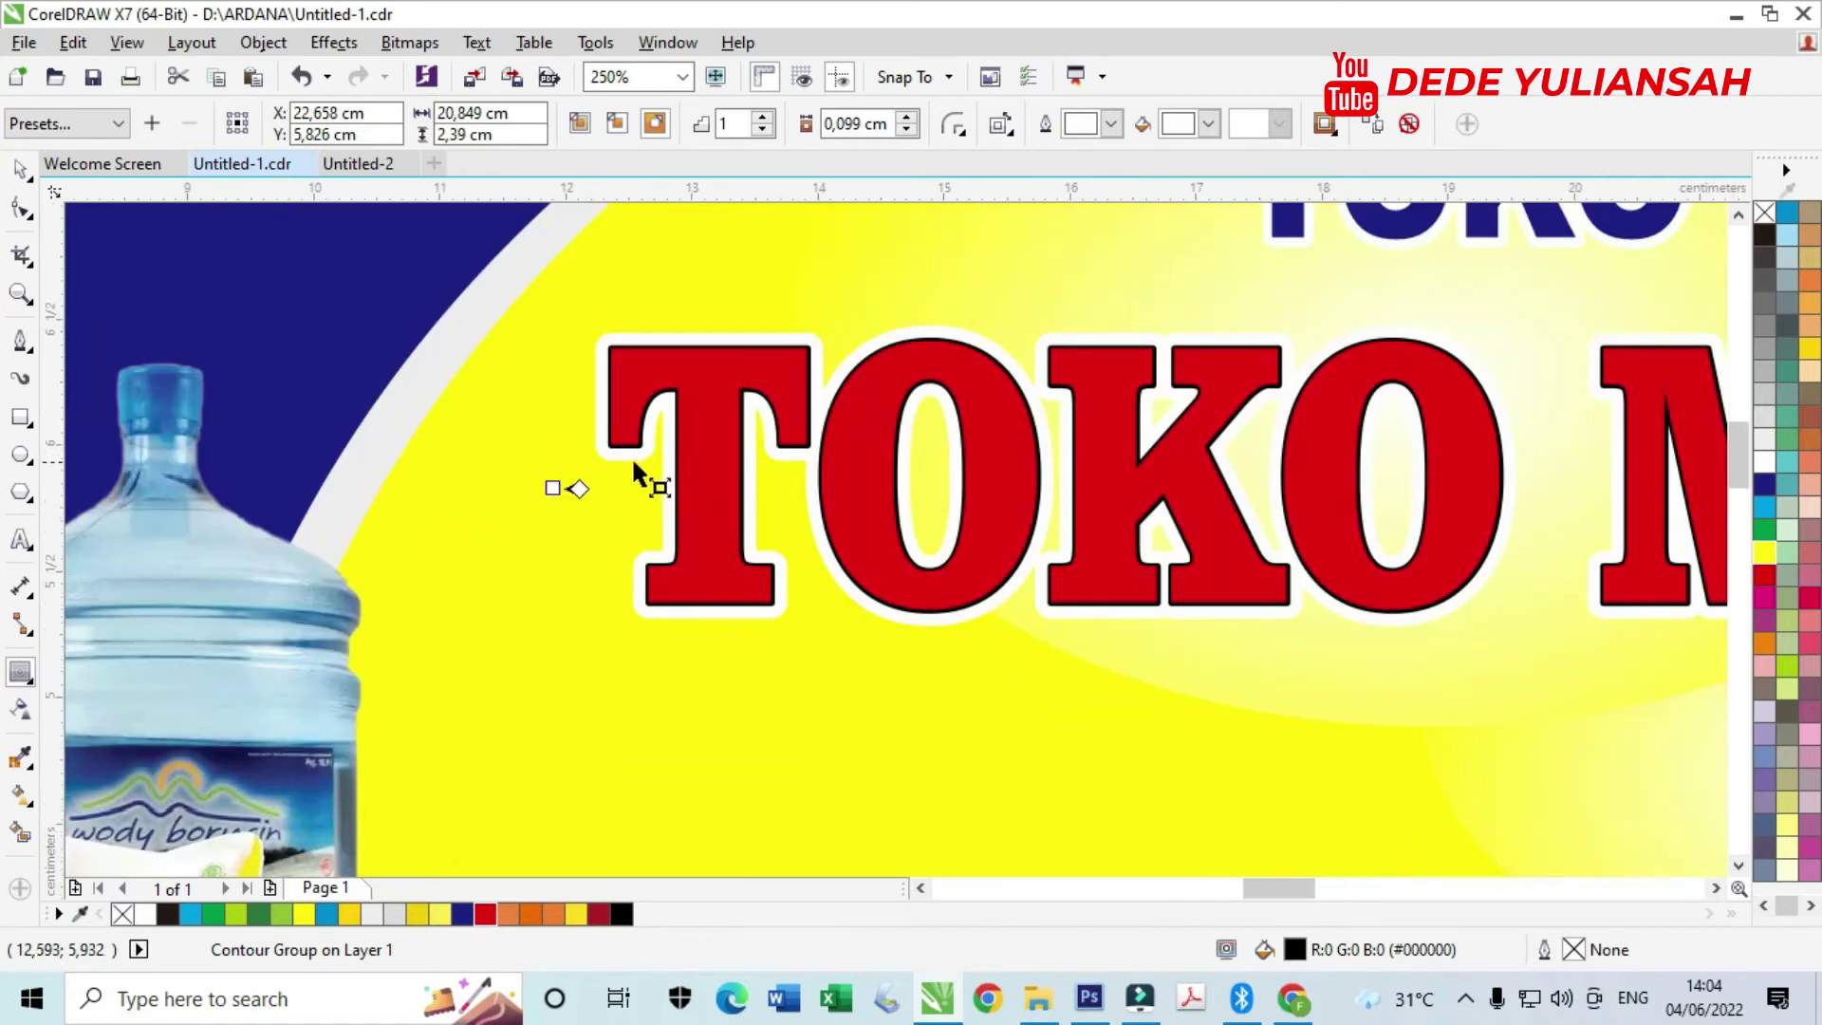
{"action": "scroll", "coordinate": [630, 455], "scroll_direction": "up", "scroll_amount": 2}
{"action": "left_click_drag", "start_coordinate": [474, 517], "coordinate": [465, 514]}
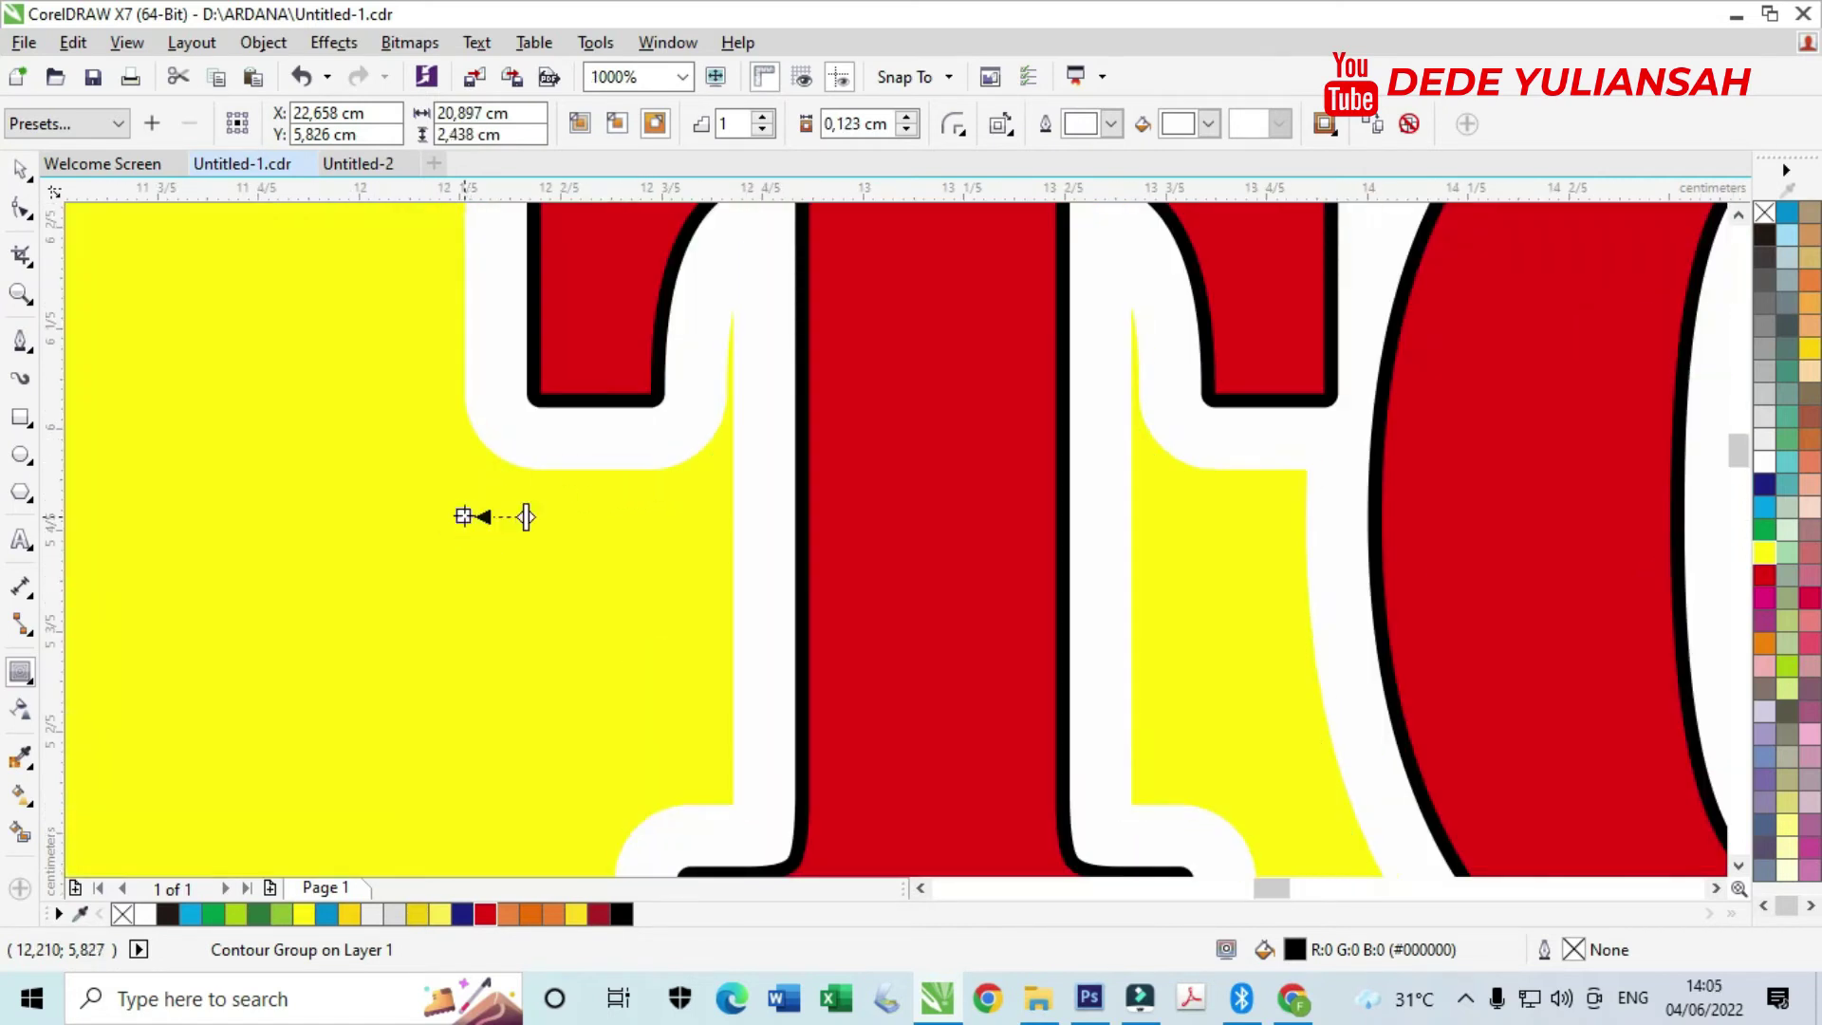
{"action": "scroll", "coordinate": [612, 471], "scroll_direction": "down", "scroll_amount": 3}
{"action": "scroll", "coordinate": [617, 470], "scroll_direction": "up", "scroll_amount": 3}
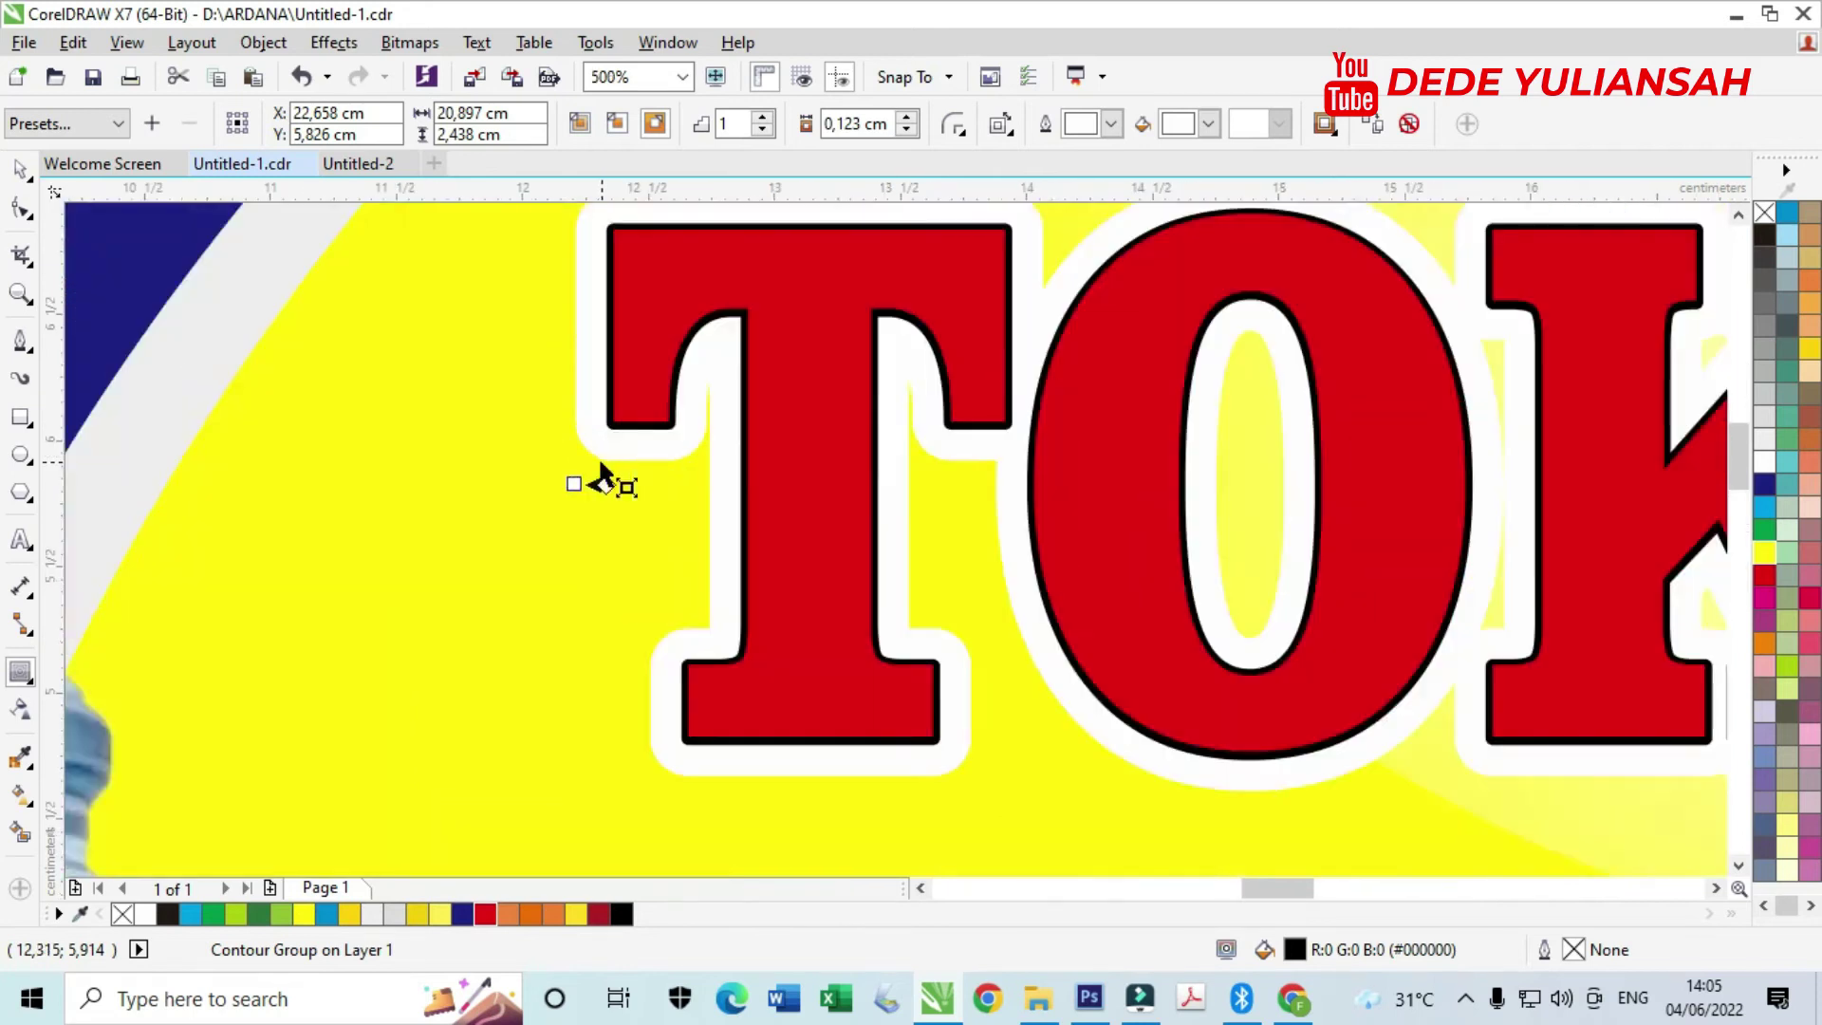
{"action": "left_click_drag", "start_coordinate": [541, 502], "coordinate": [594, 504]}
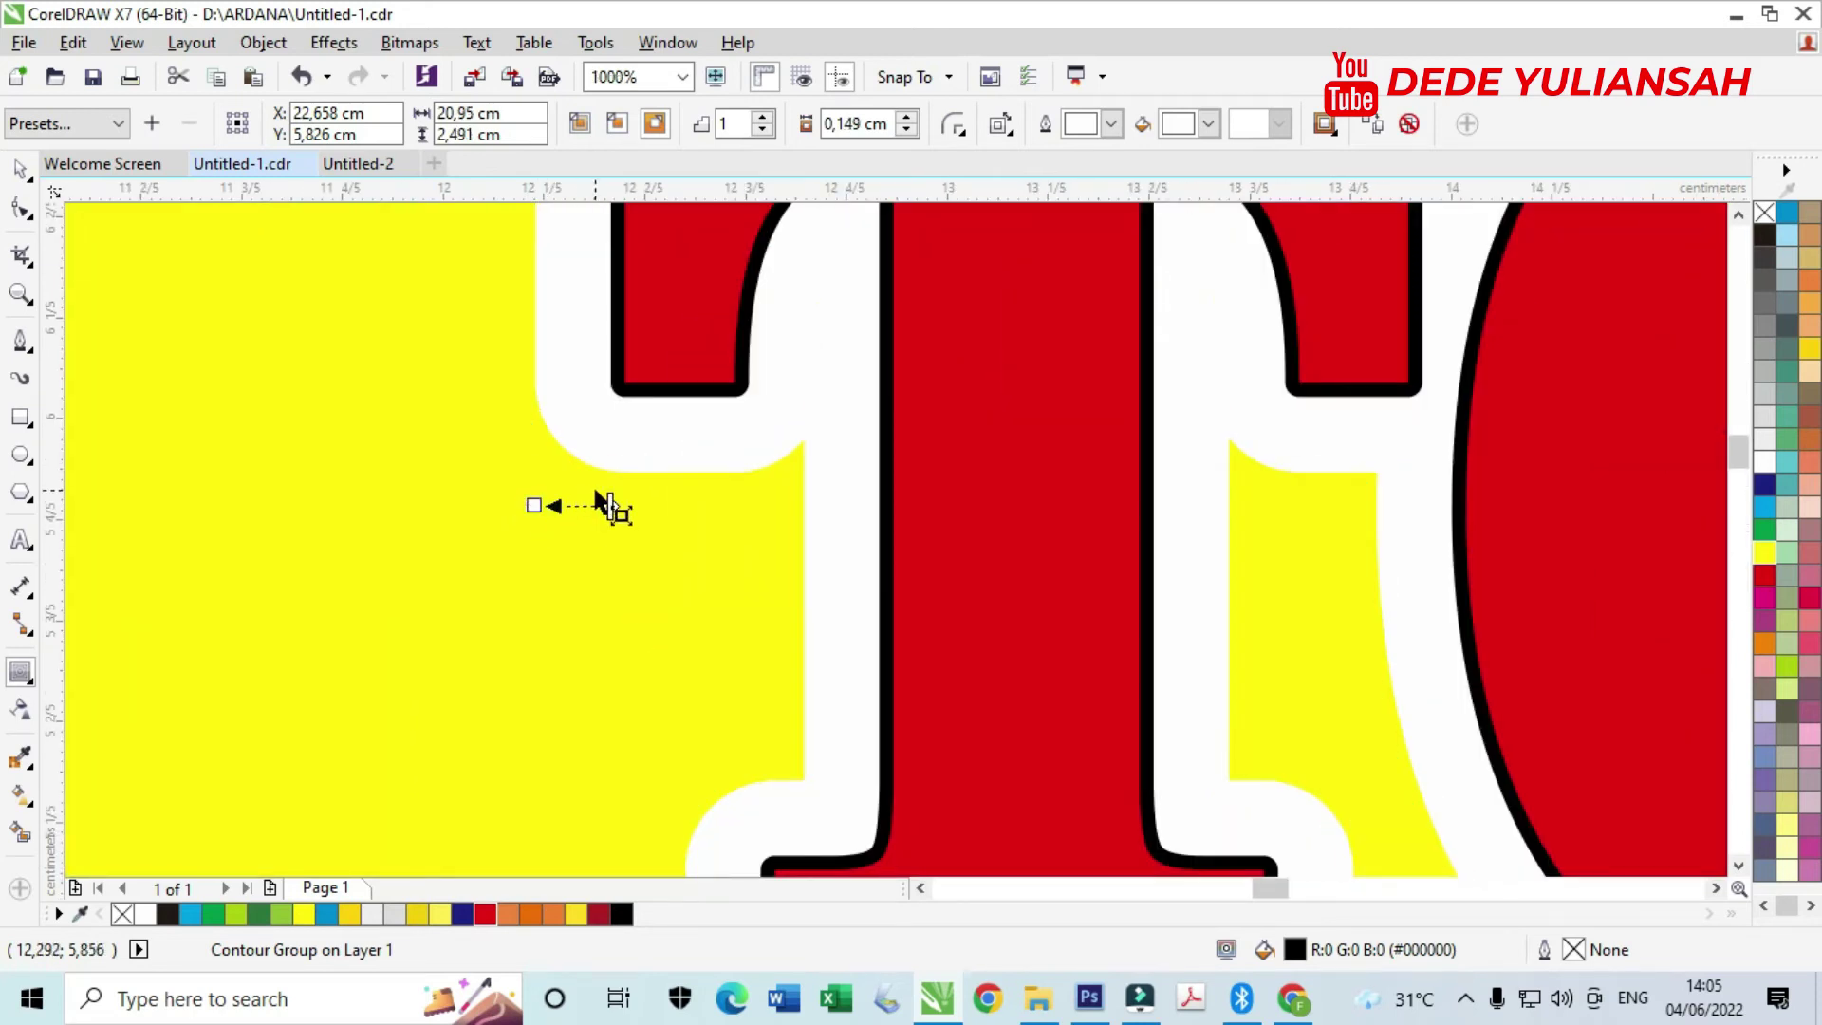
{"action": "scroll", "coordinate": [594, 504], "scroll_direction": "down", "scroll_amount": 3}
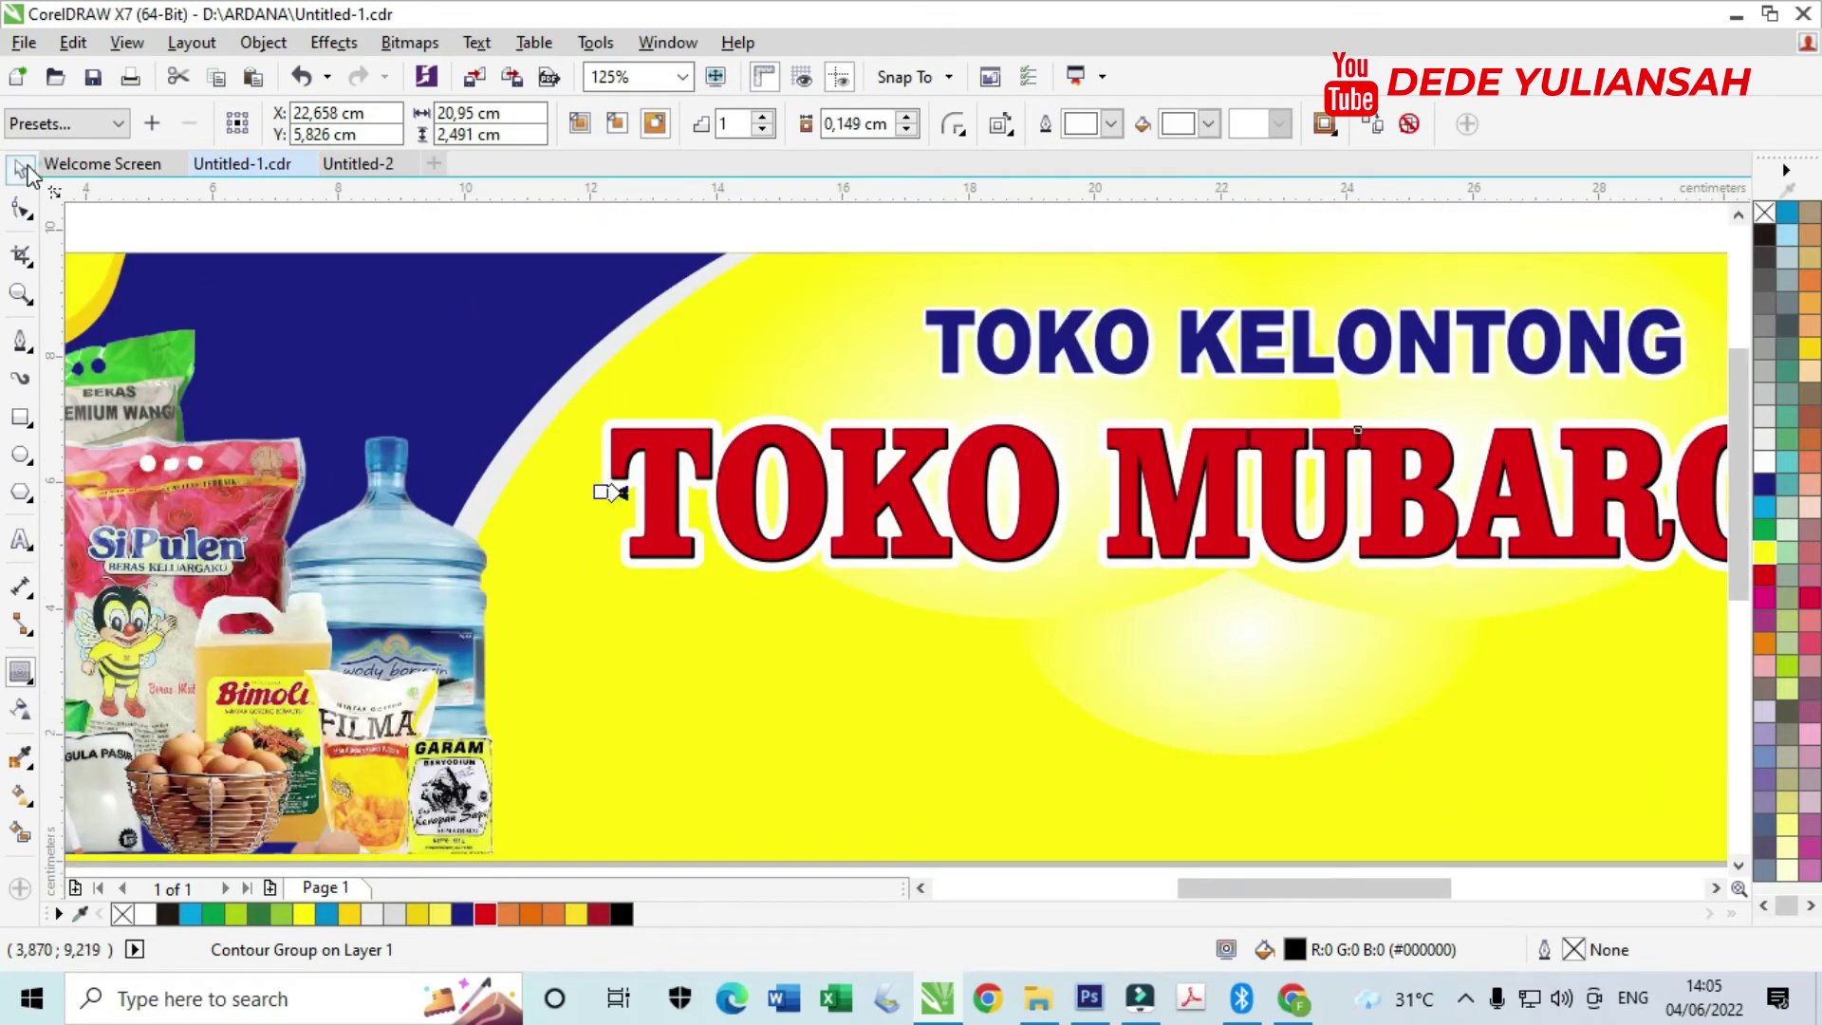
- Break the white contour group of TOKO MUBAROK apart, leaving the red text in its original position
{"action": "left_click", "coordinate": [258, 224]}
{"action": "scroll", "coordinate": [715, 448], "scroll_direction": "up", "scroll_amount": 4}
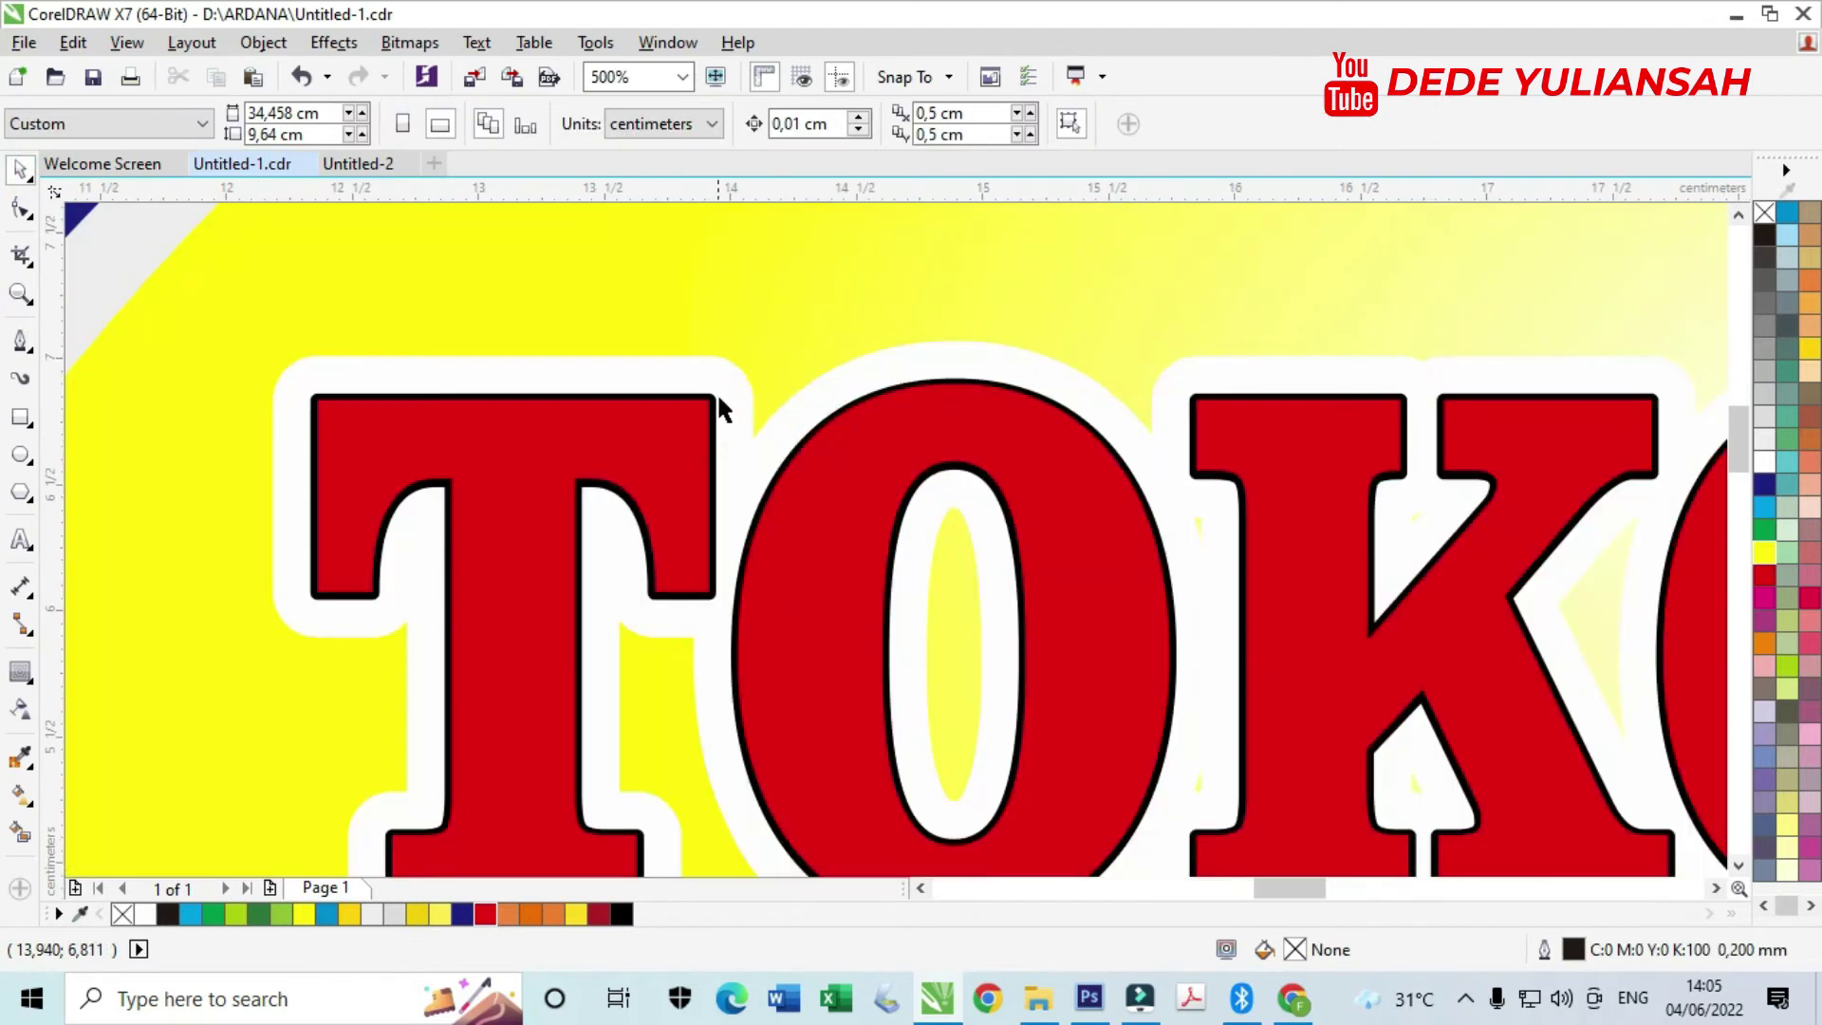
{"action": "left_click", "coordinate": [721, 372]}
{"action": "right_click", "coordinate": [725, 379]}
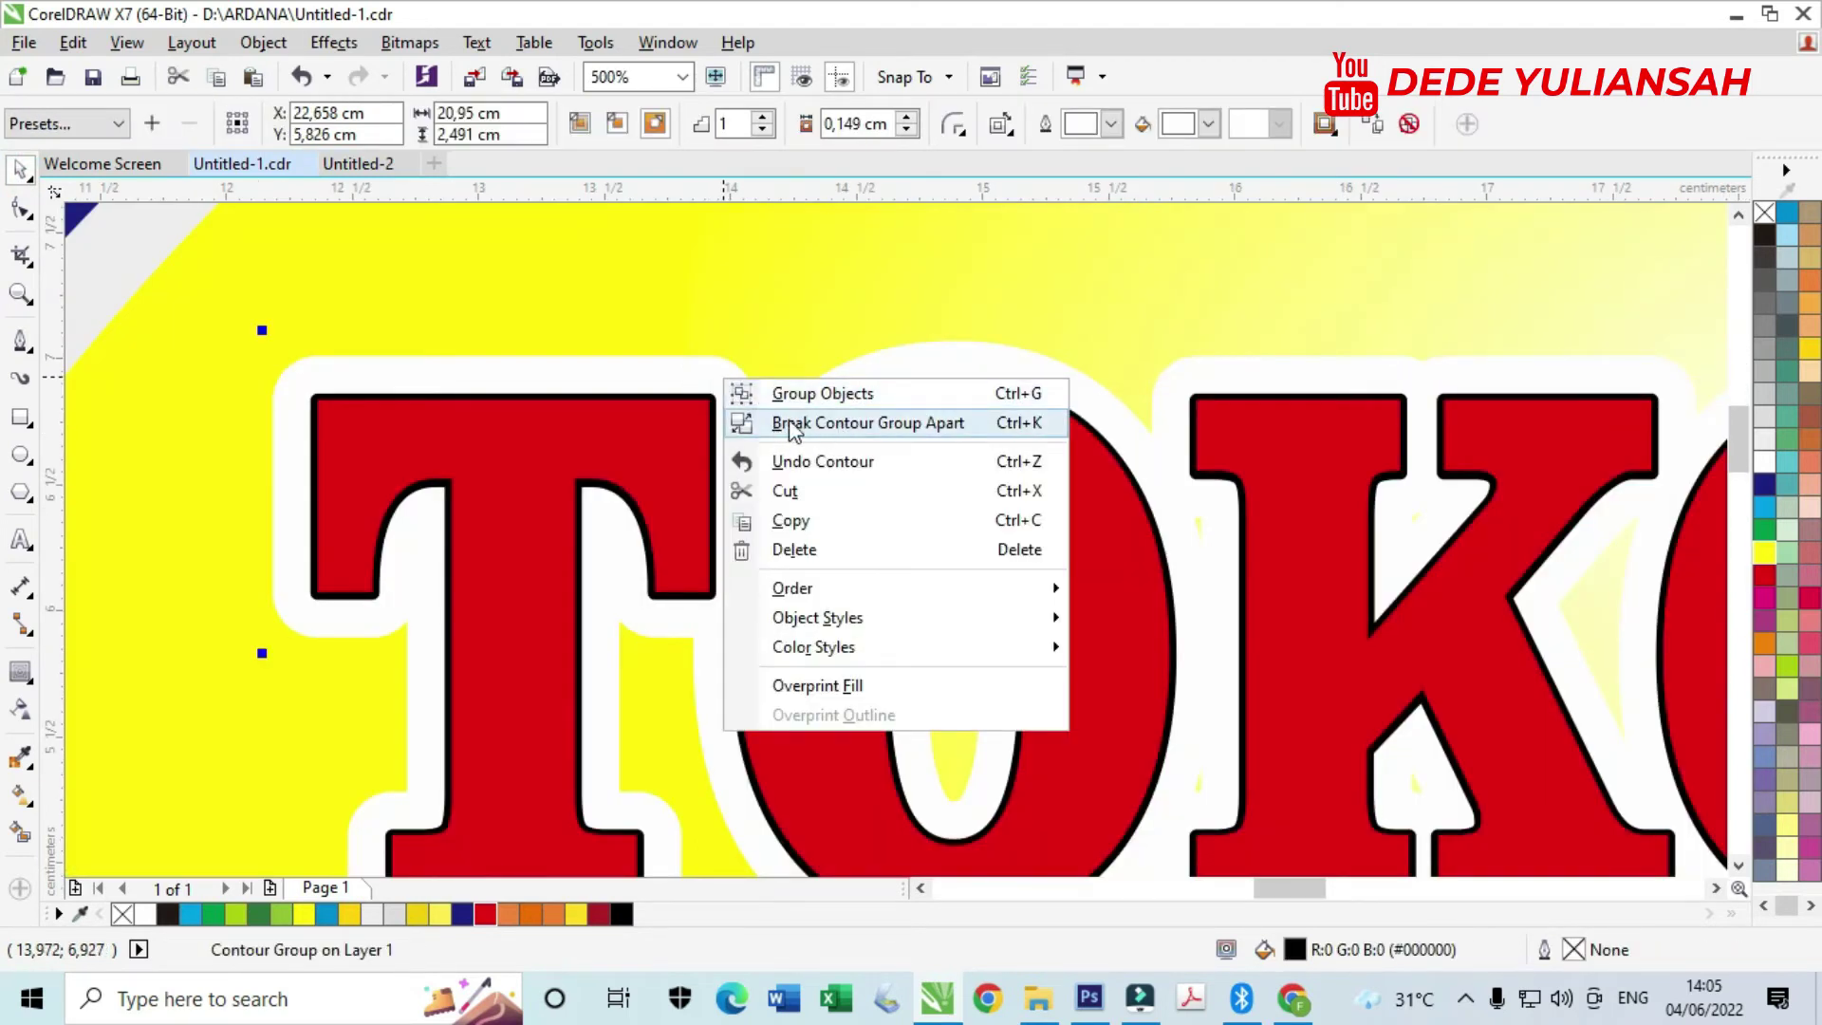
{"action": "left_click", "coordinate": [794, 426]}
{"action": "left_click", "coordinate": [682, 423]}
{"action": "left_click_drag", "start_coordinate": [681, 423], "coordinate": [603, 363]}
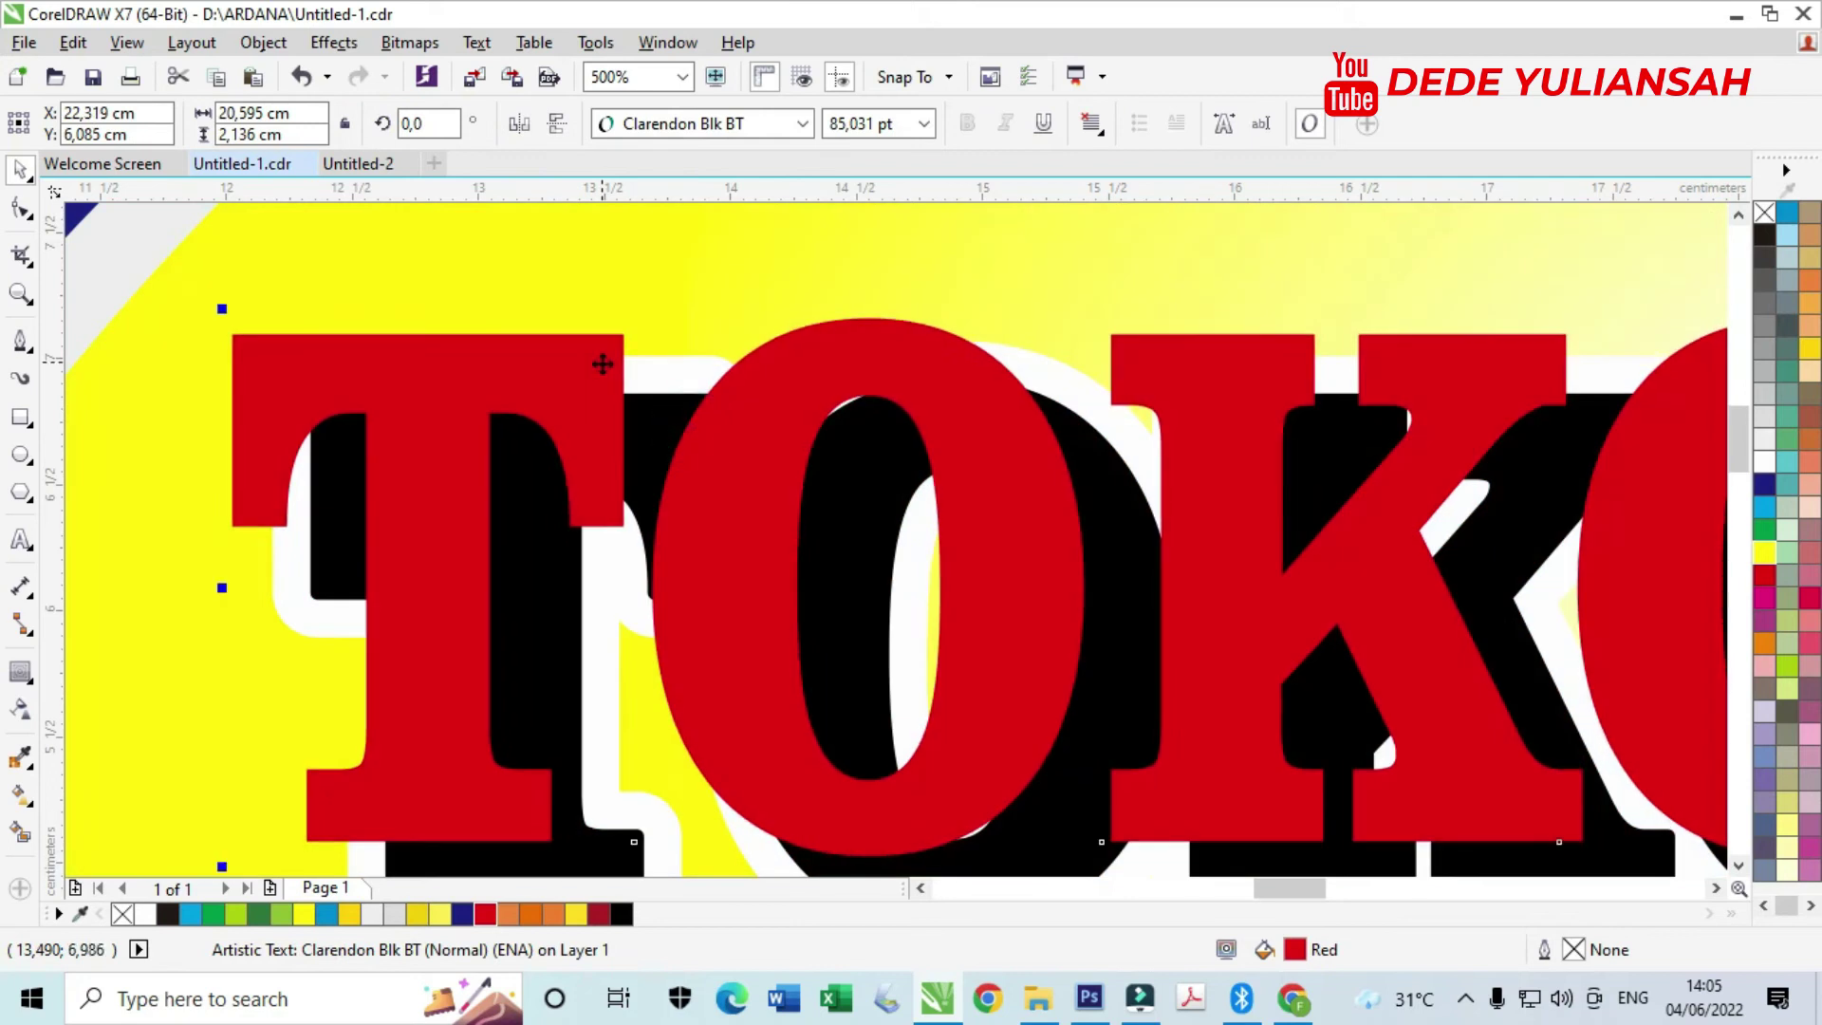
{"action": "key", "text": "ctrl+z"}
- Apply a soft-edge bevel to the red TOKO MUBAROK text with 0.05 cm distance, white light, intensity 76, direction 120 and altitude 82
{"action": "scroll", "coordinate": [789, 522], "scroll_direction": "down", "scroll_amount": 7}
{"action": "scroll", "coordinate": [806, 589], "scroll_direction": "up", "scroll_amount": 2}
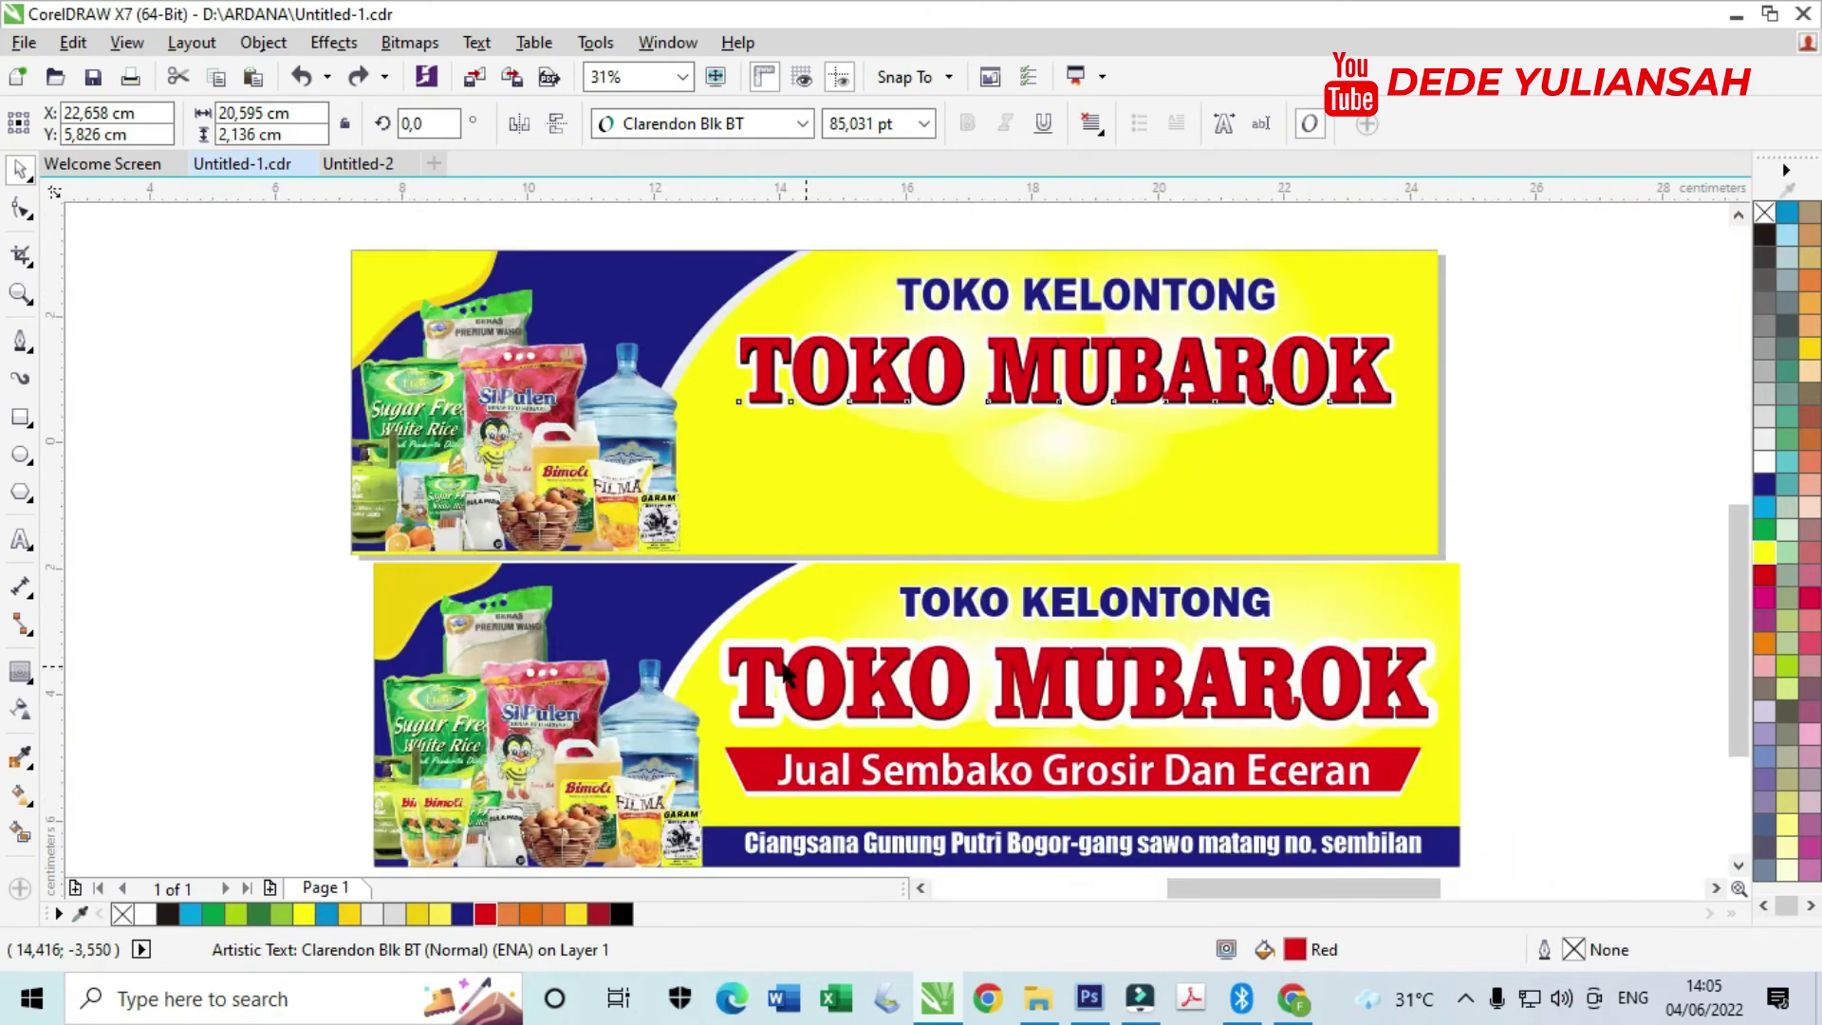
{"action": "scroll", "coordinate": [784, 674], "scroll_direction": "up", "scroll_amount": 10}
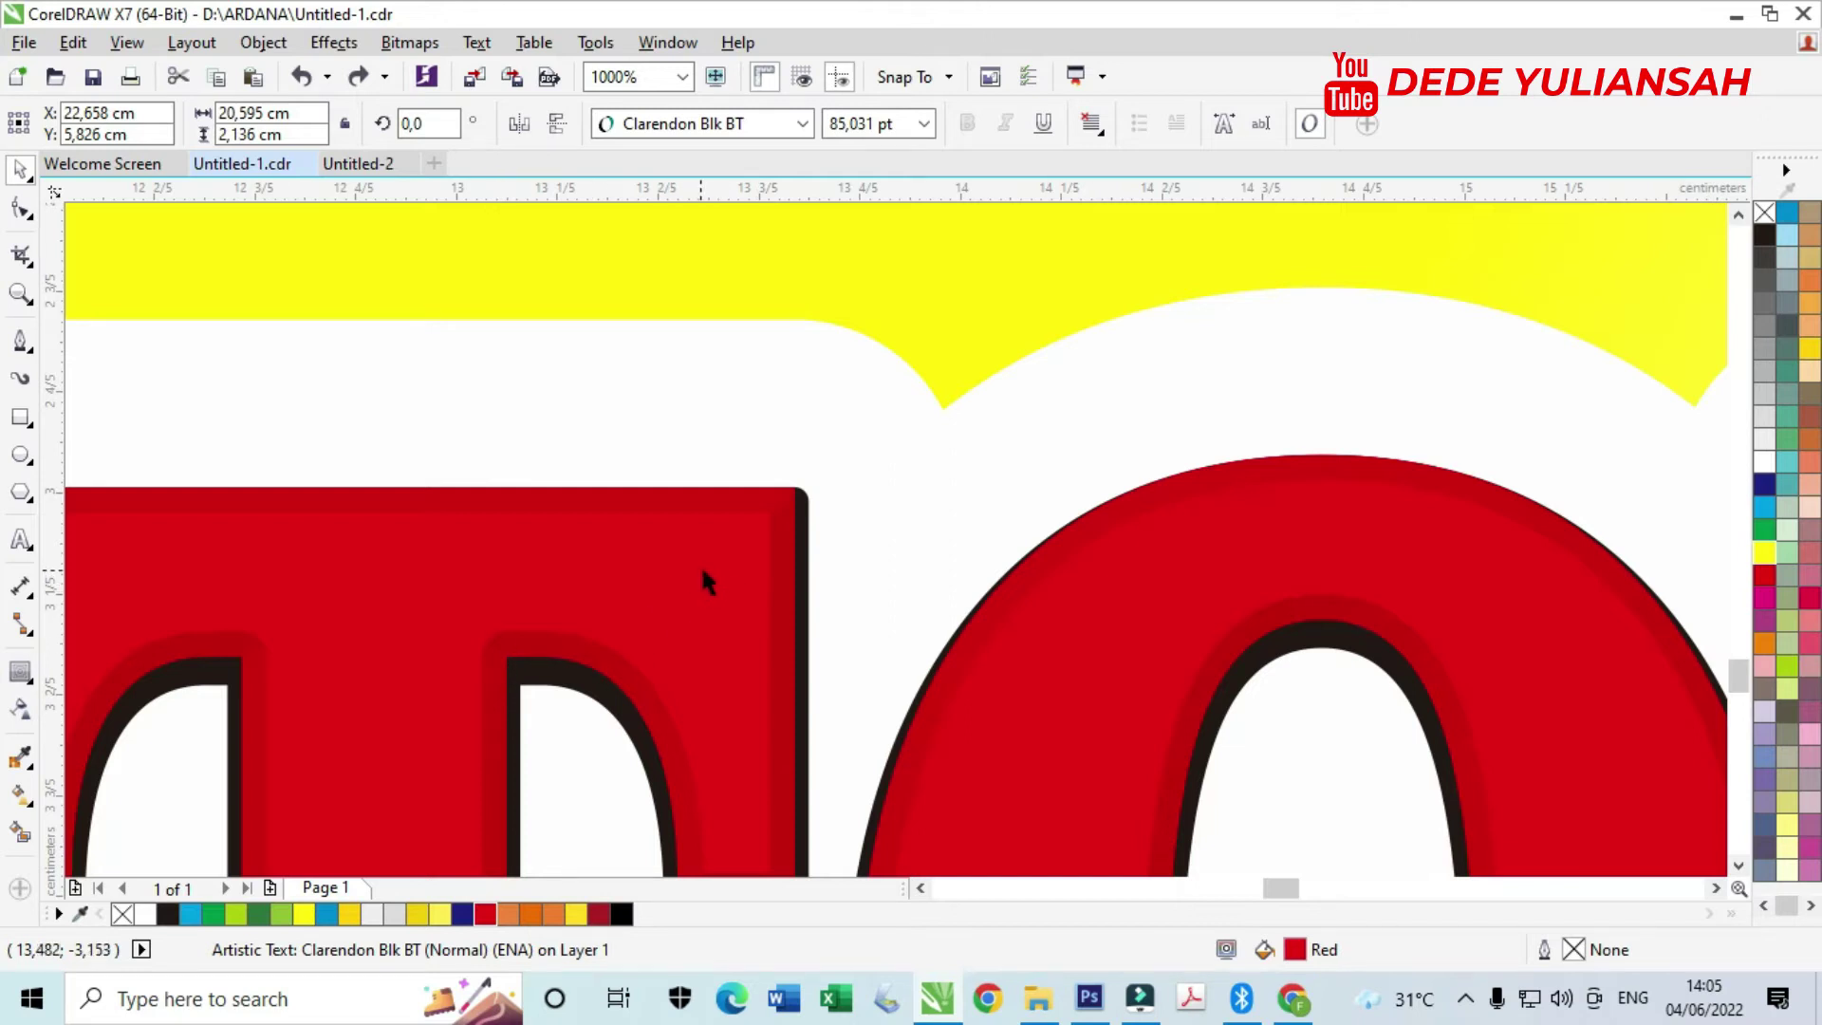
{"action": "scroll", "coordinate": [769, 603], "scroll_direction": "down", "scroll_amount": 7}
{"action": "scroll", "coordinate": [854, 399], "scroll_direction": "up", "scroll_amount": 2}
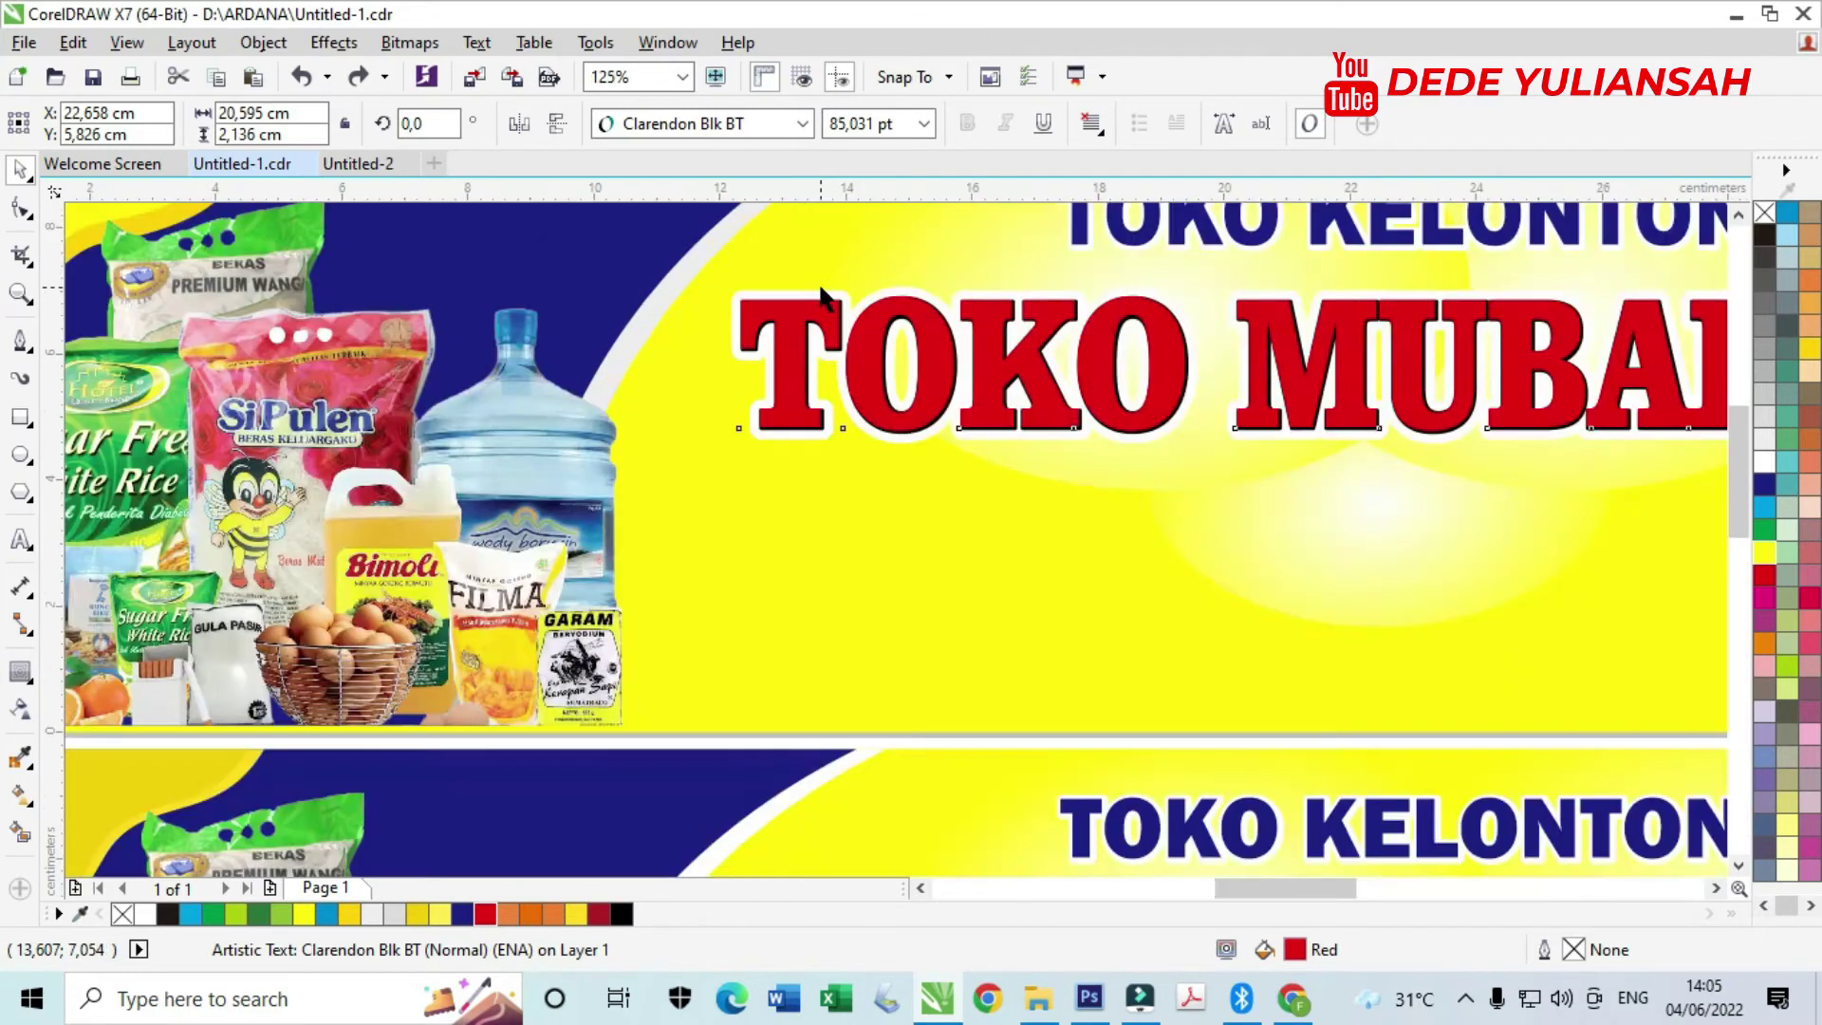
{"action": "scroll", "coordinate": [822, 292], "scroll_direction": "up", "scroll_amount": 2}
{"action": "left_click", "coordinate": [703, 252]}
{"action": "left_click", "coordinate": [681, 370]}
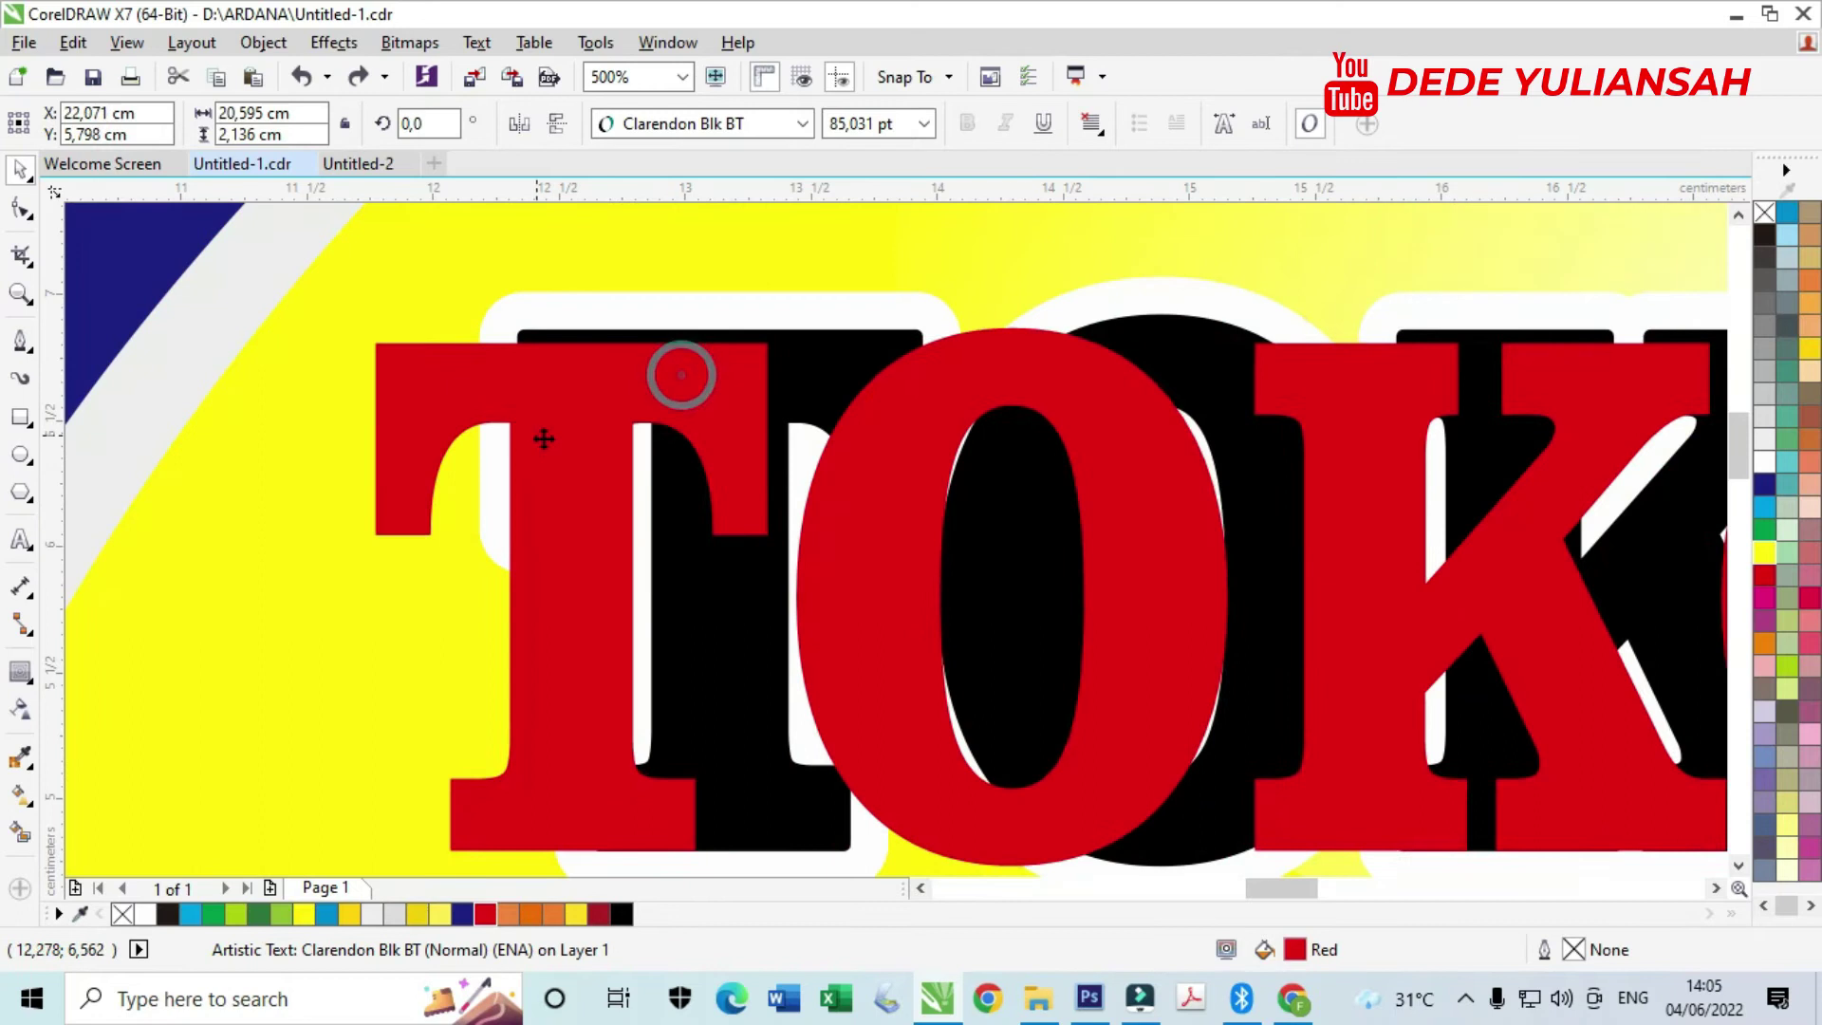
{"action": "scroll", "coordinate": [657, 373], "scroll_direction": "up", "scroll_amount": 1}
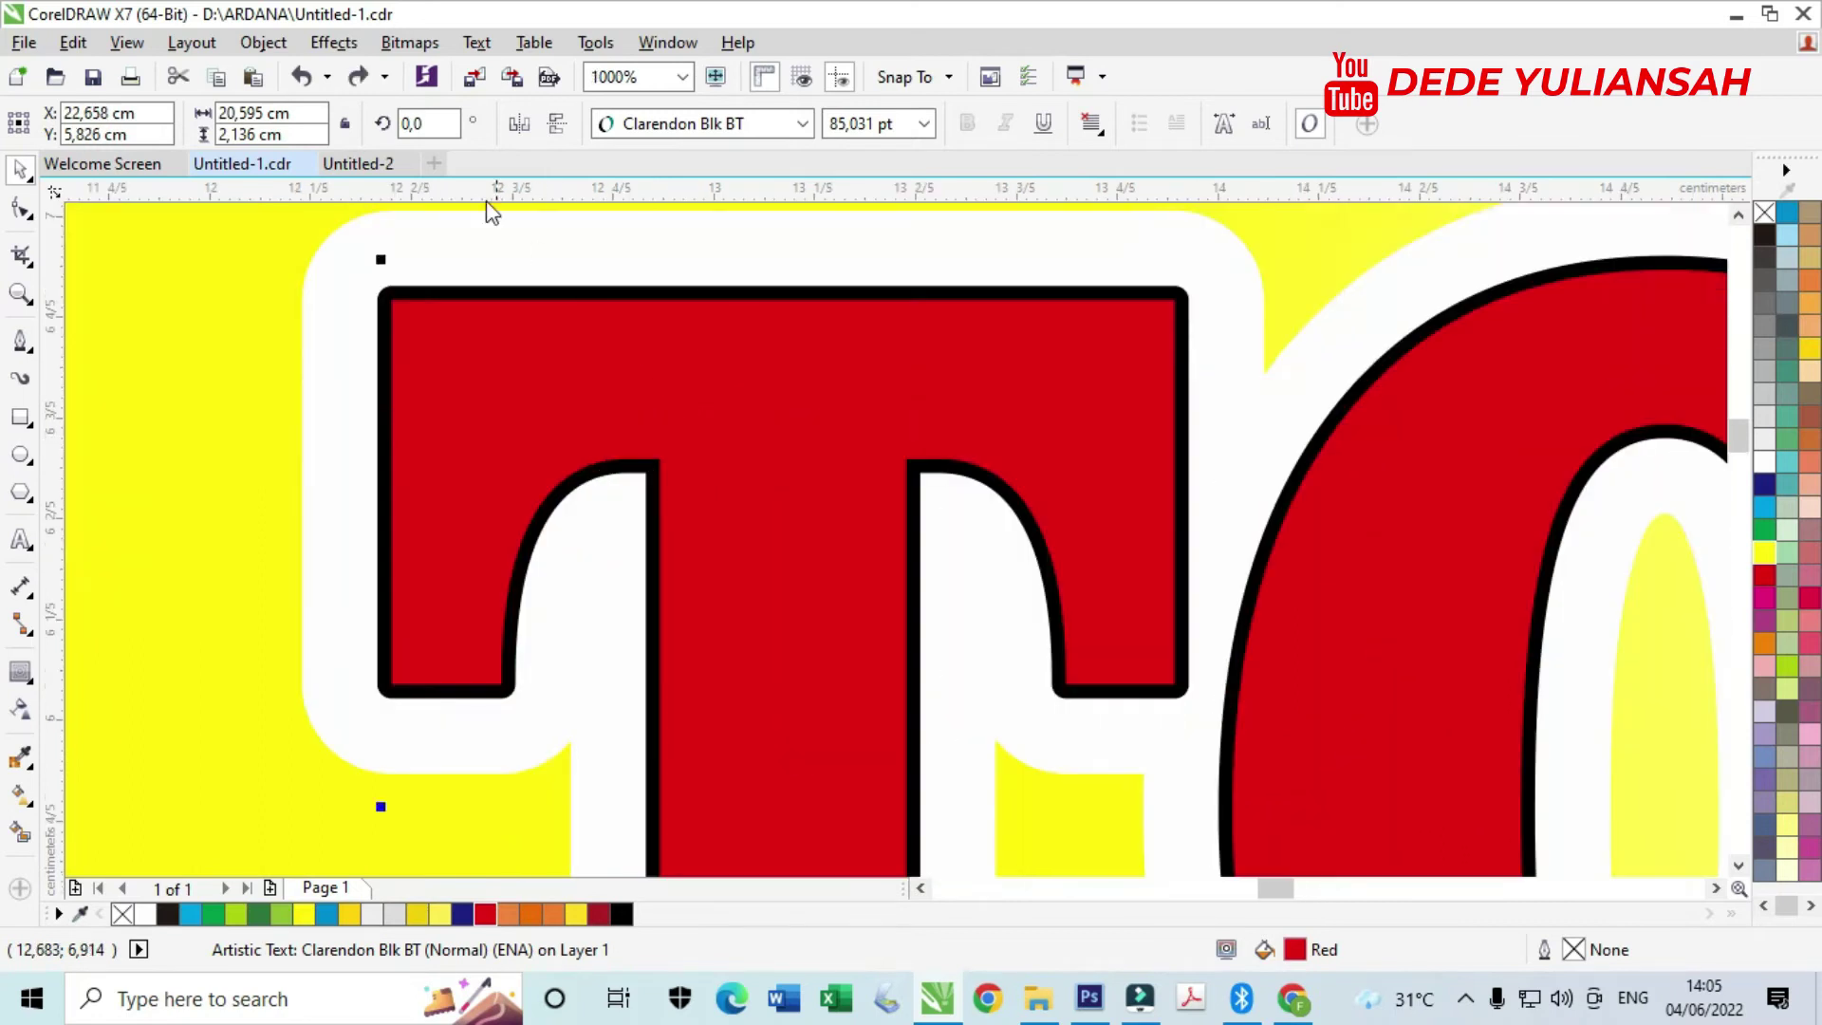
{"action": "left_click", "coordinate": [334, 42]}
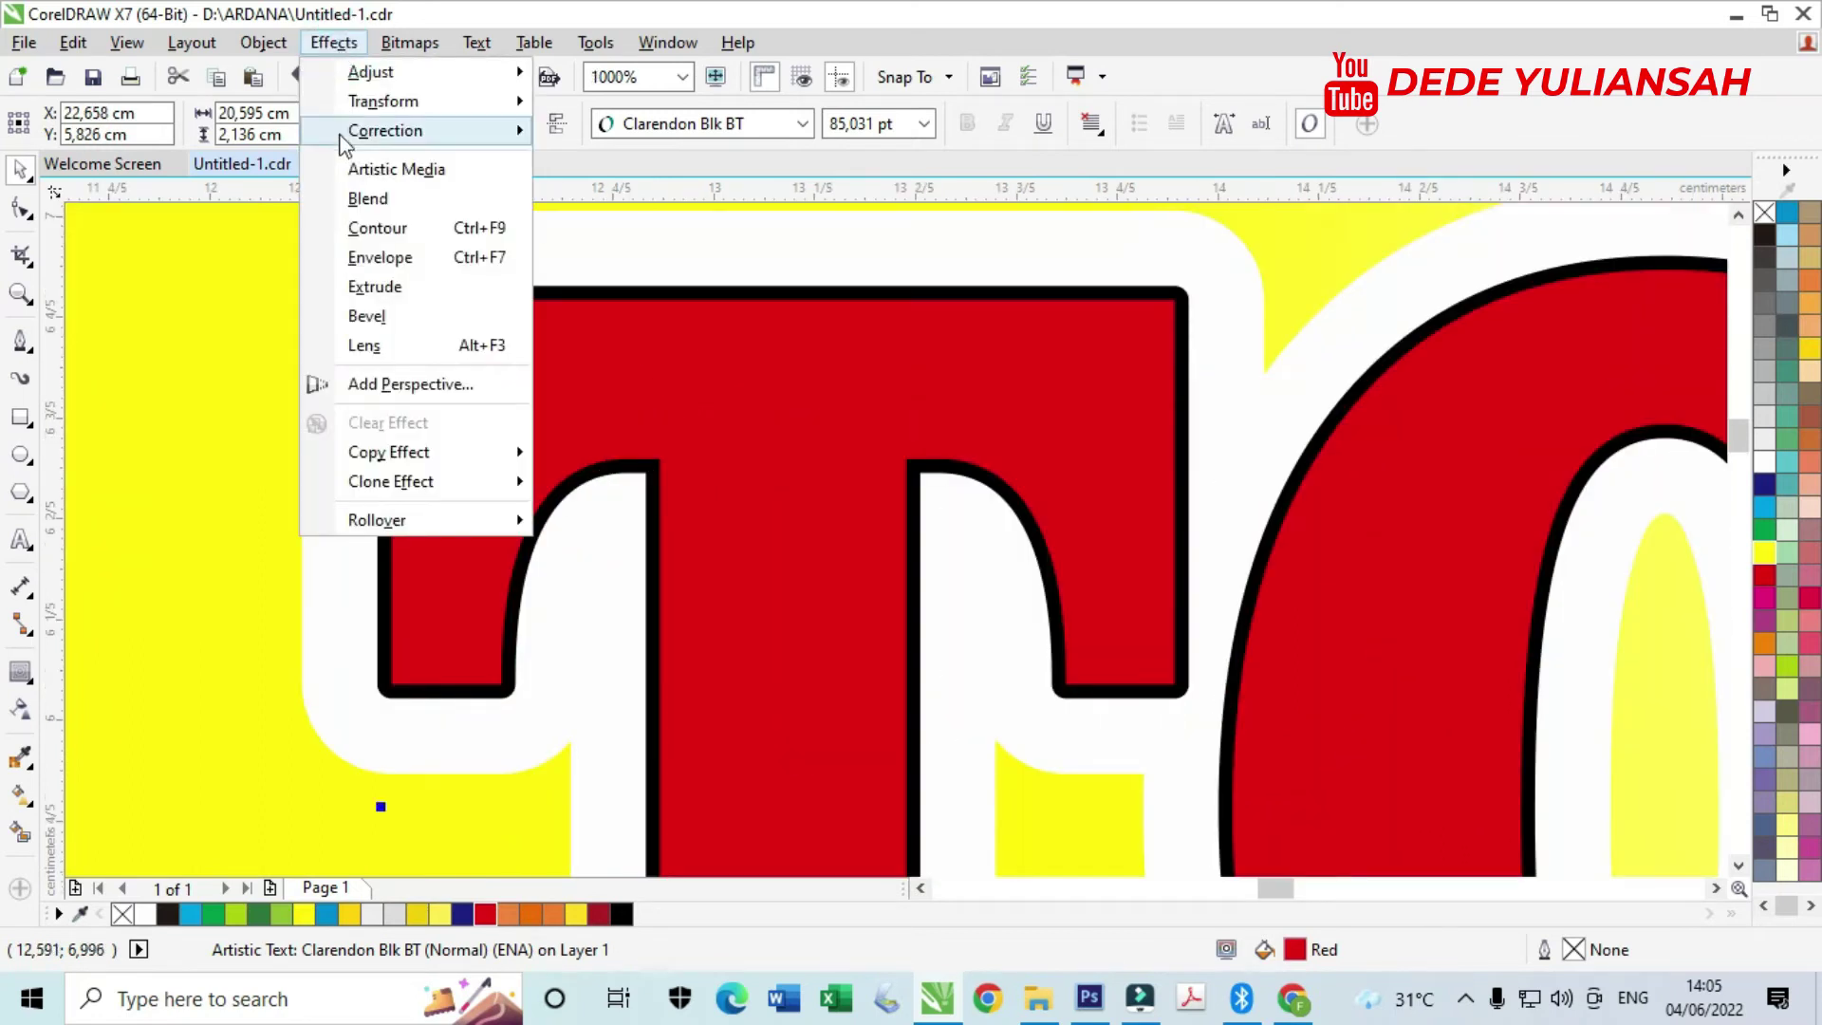
{"action": "left_click", "coordinate": [405, 327]}
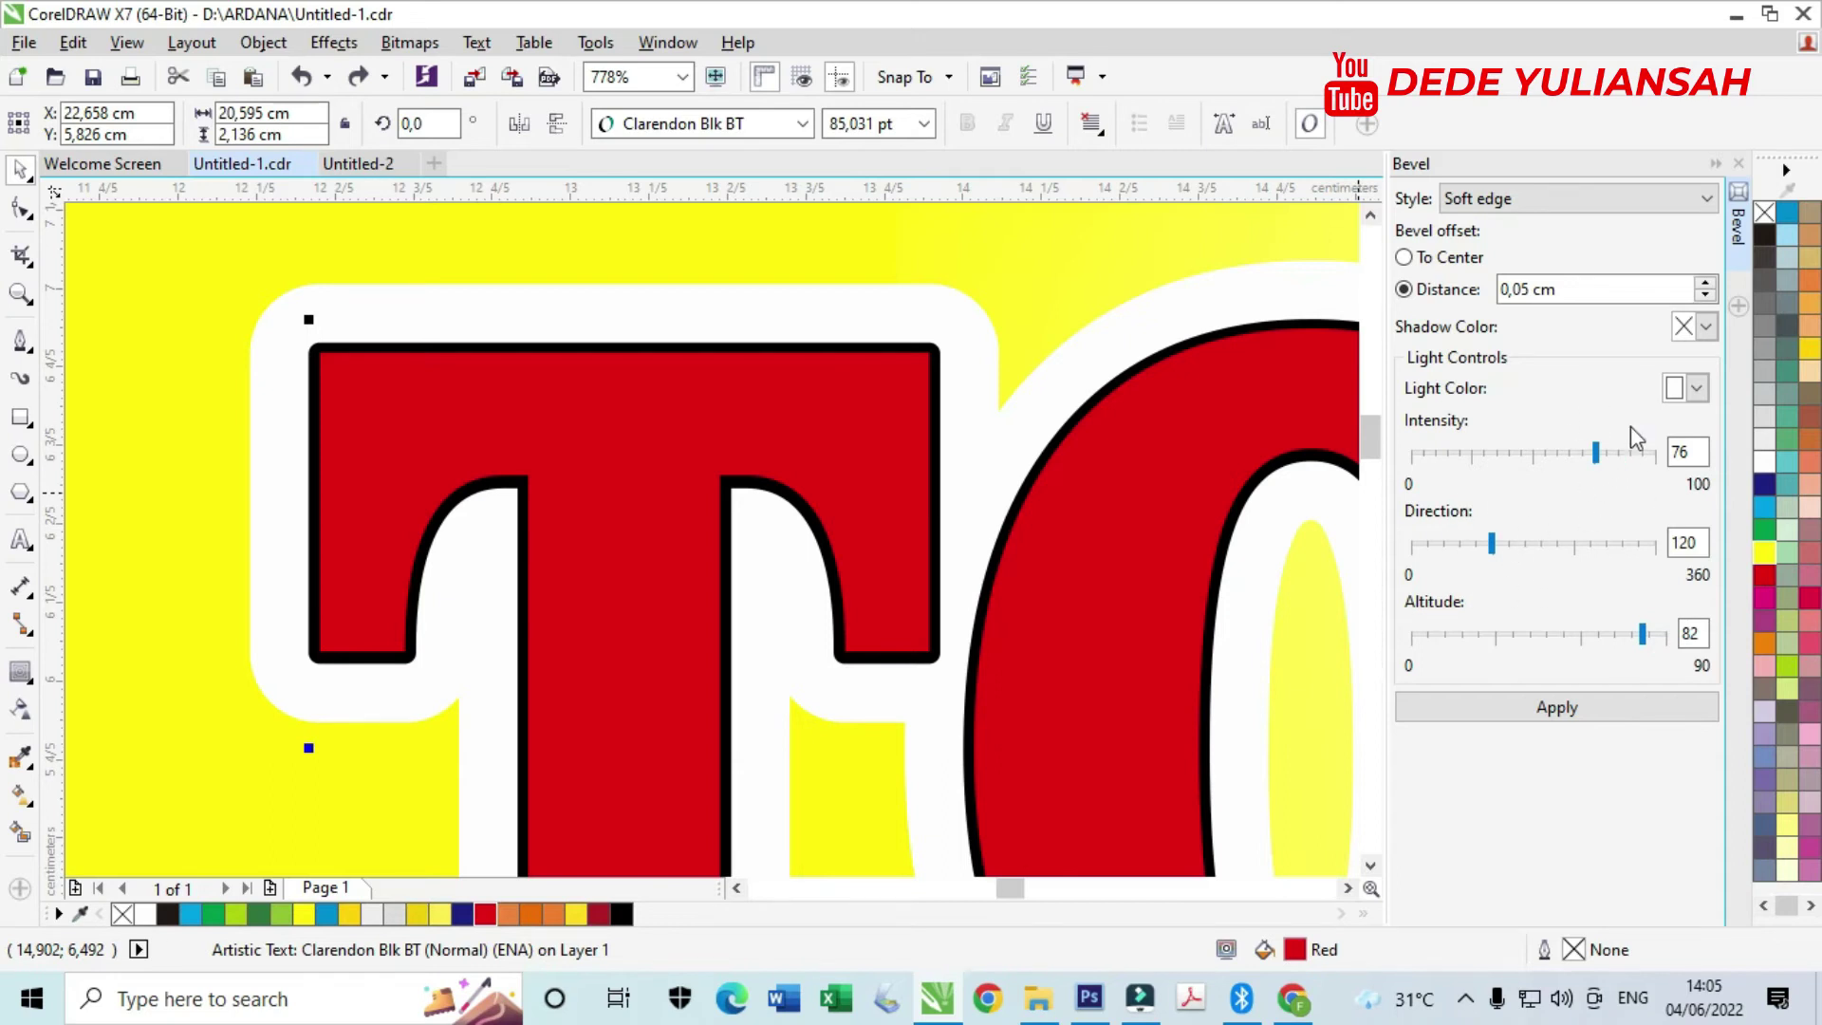
{"action": "left_click", "coordinate": [1547, 710]}
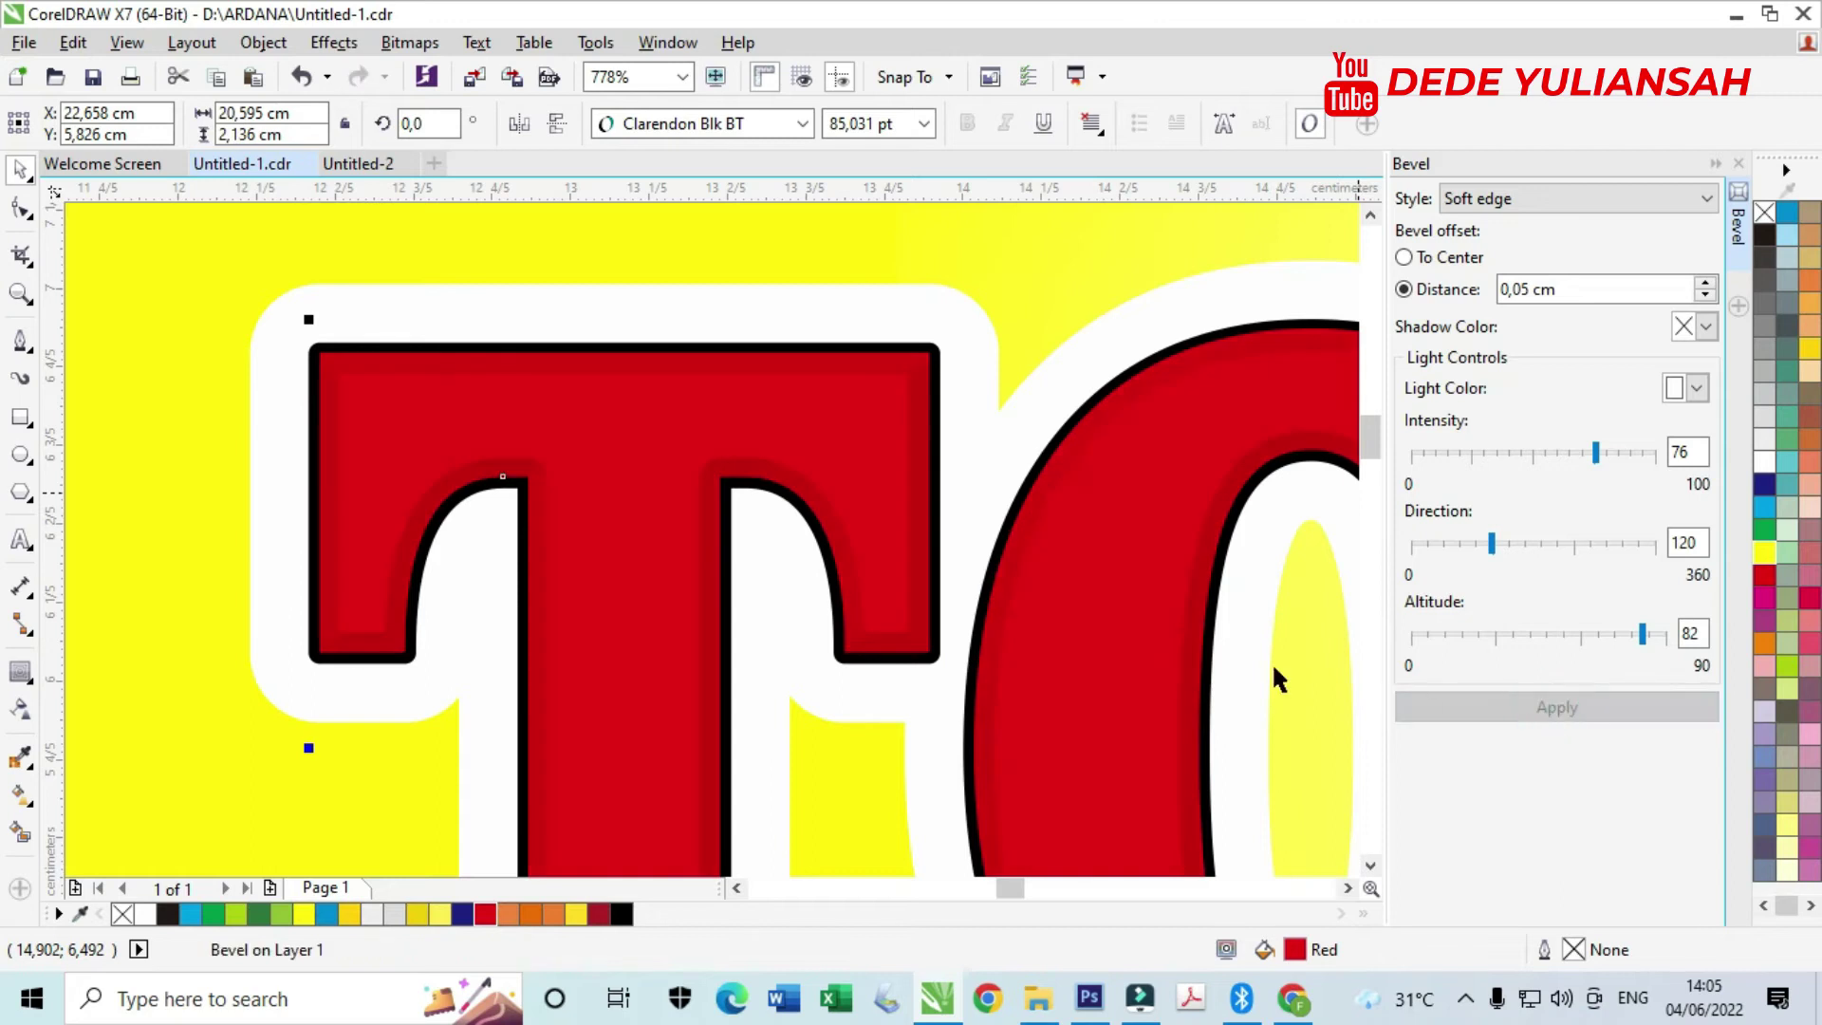
{"action": "scroll", "coordinate": [960, 618], "scroll_direction": "up", "scroll_amount": 3}
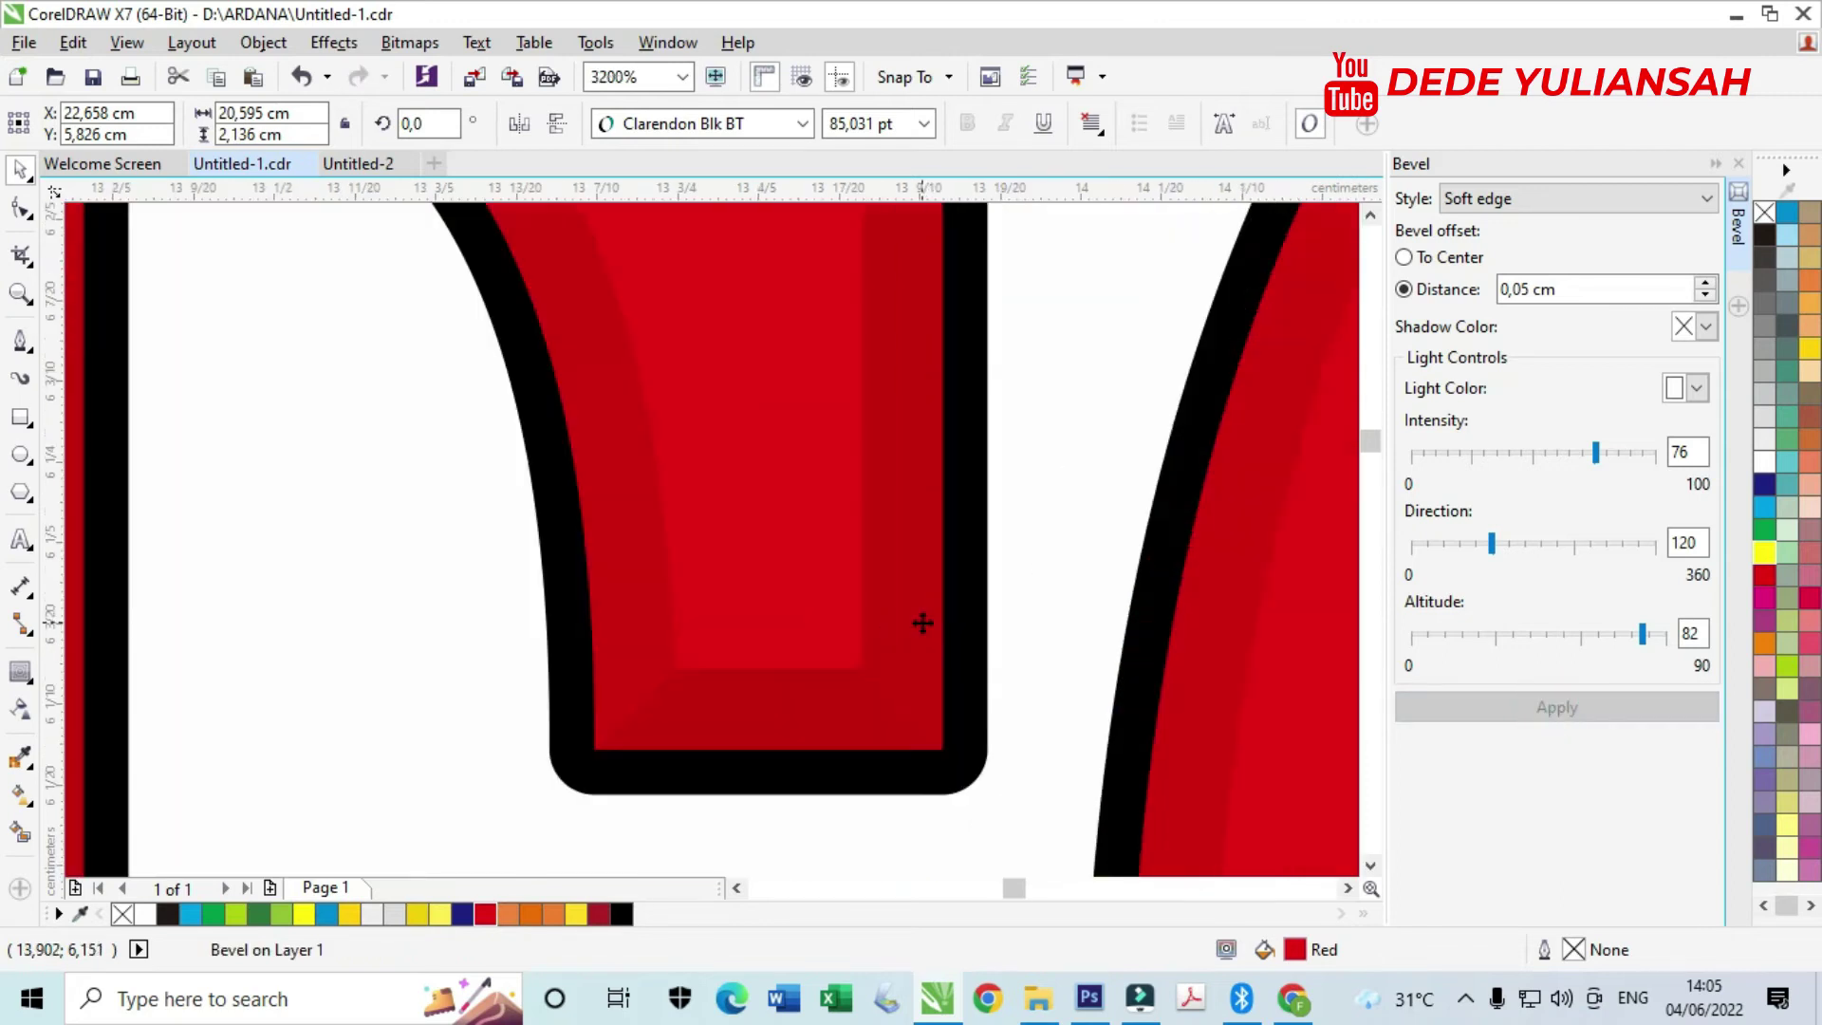
{"action": "left_click", "coordinate": [1741, 163]}
{"action": "scroll", "coordinate": [785, 475], "scroll_direction": "down", "scroll_amount": 8}
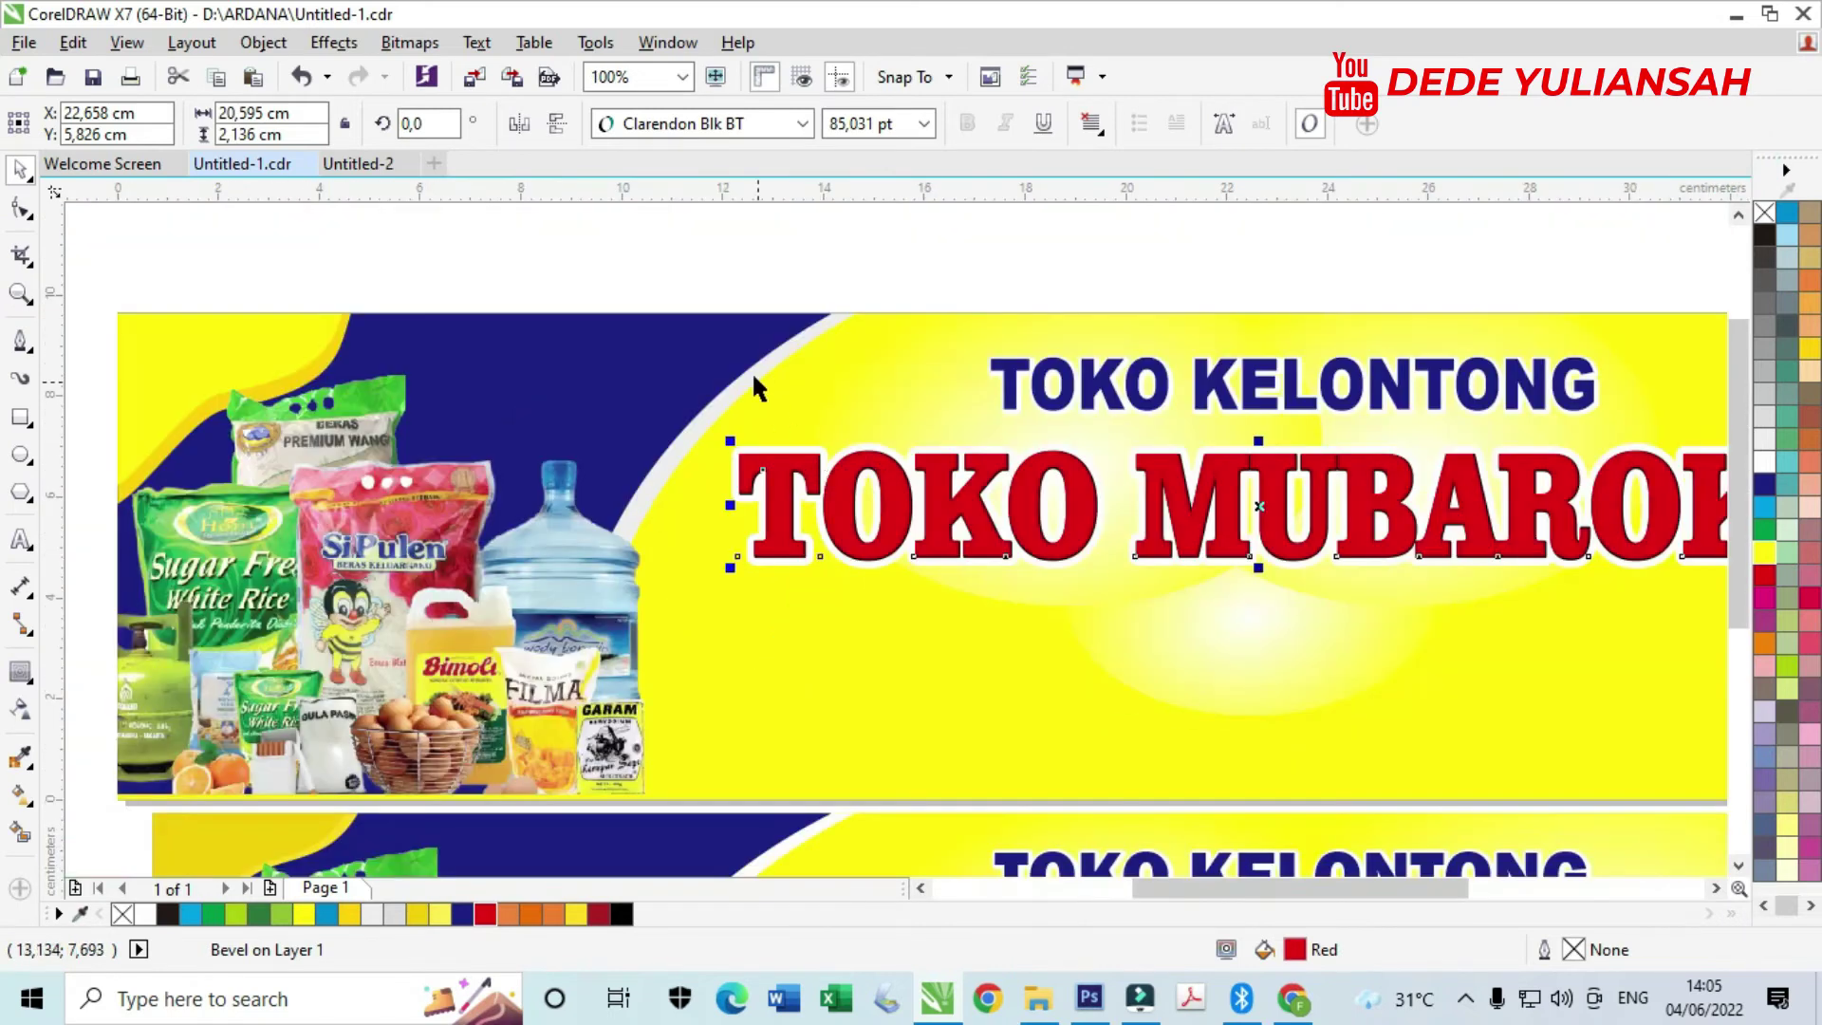
{"action": "left_click", "coordinate": [700, 277]}
- Draw a red rectangle without outline, about 20.95 cm wide and 1.39 cm high, below the new TOKO MUBAROK title
{"action": "scroll", "coordinate": [749, 302], "scroll_direction": "down", "scroll_amount": 2}
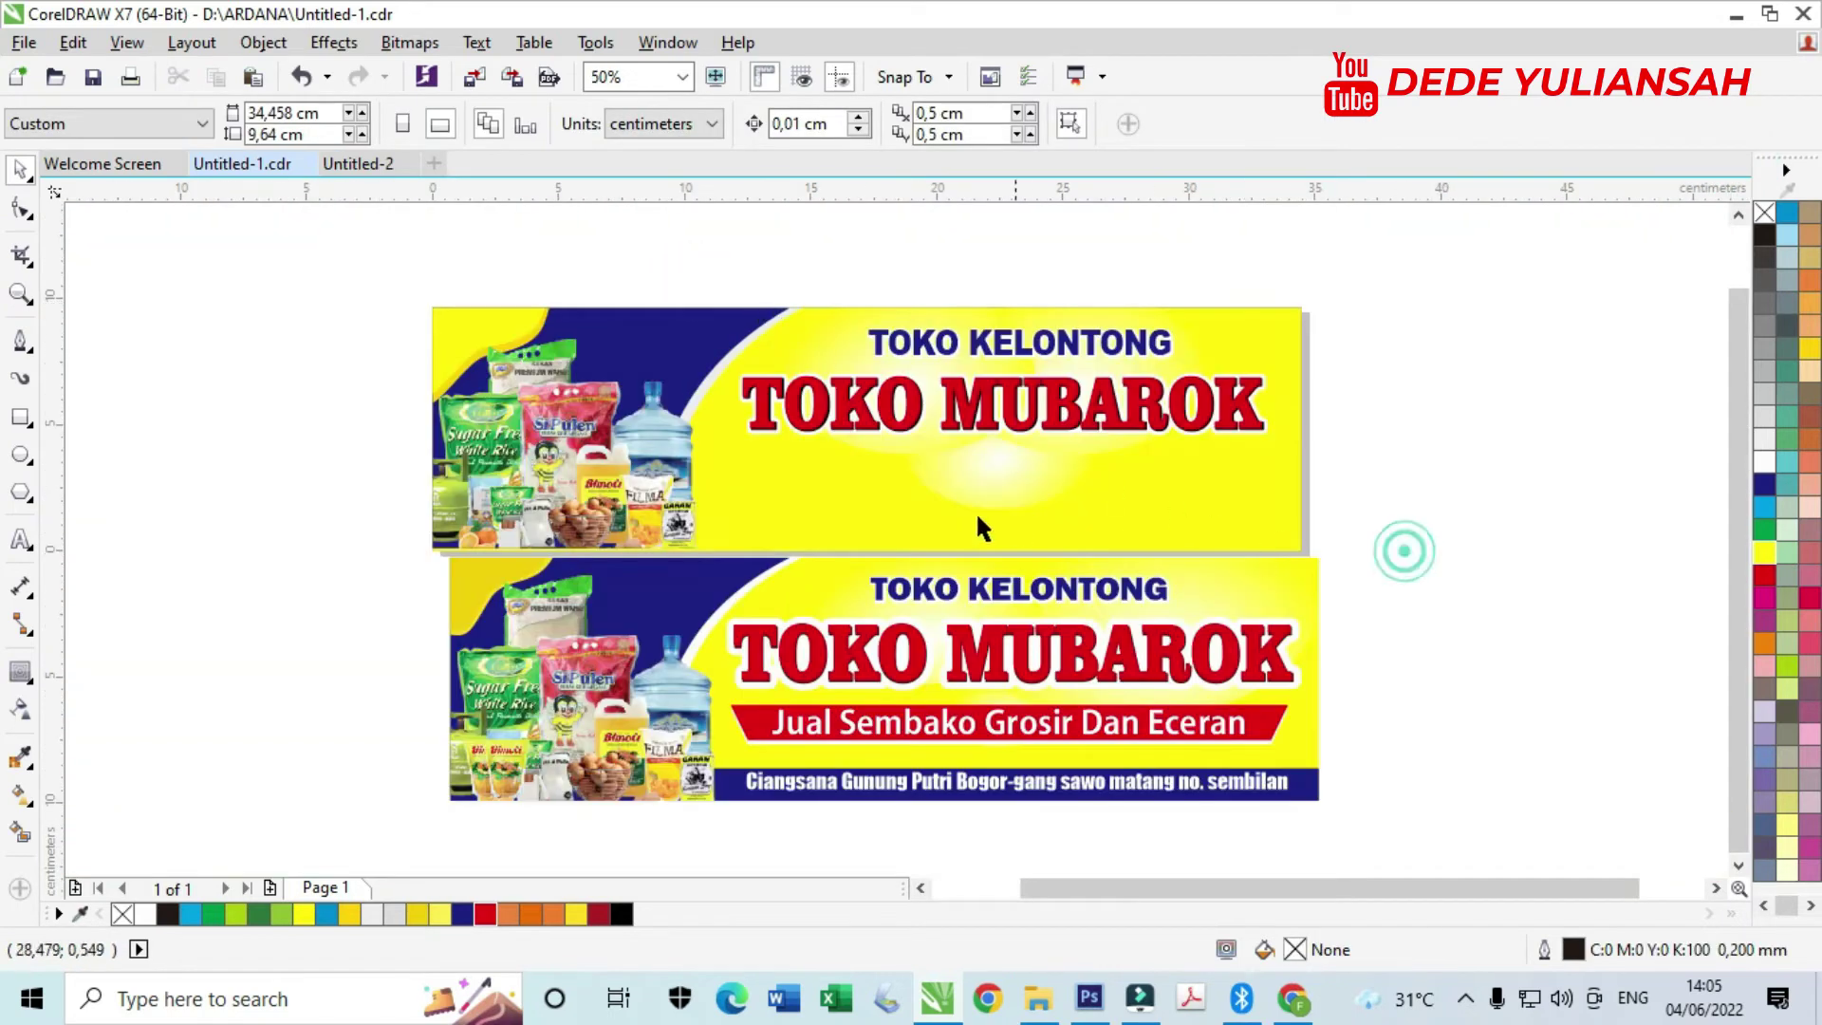
{"action": "scroll", "coordinate": [1084, 510], "scroll_direction": "up", "scroll_amount": 2}
{"action": "scroll", "coordinate": [1089, 520], "scroll_direction": "down", "scroll_amount": 2}
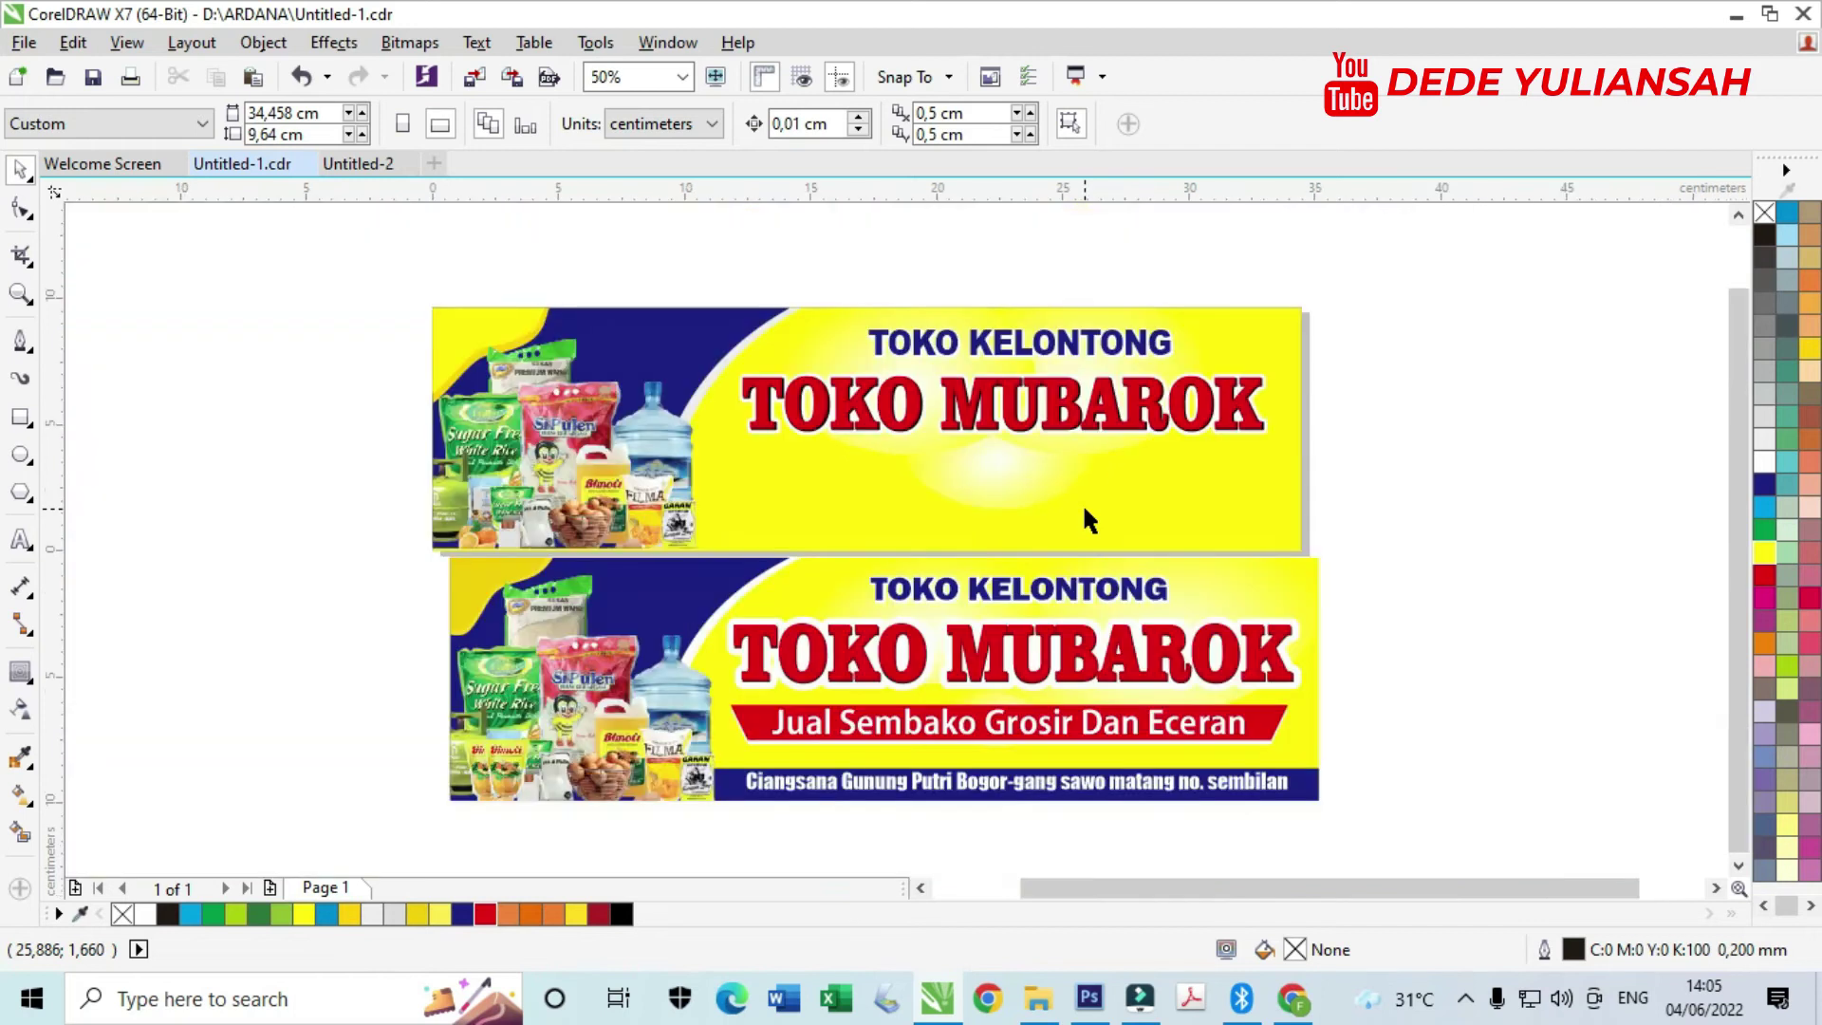
{"action": "scroll", "coordinate": [1087, 606], "scroll_direction": "up", "scroll_amount": 2}
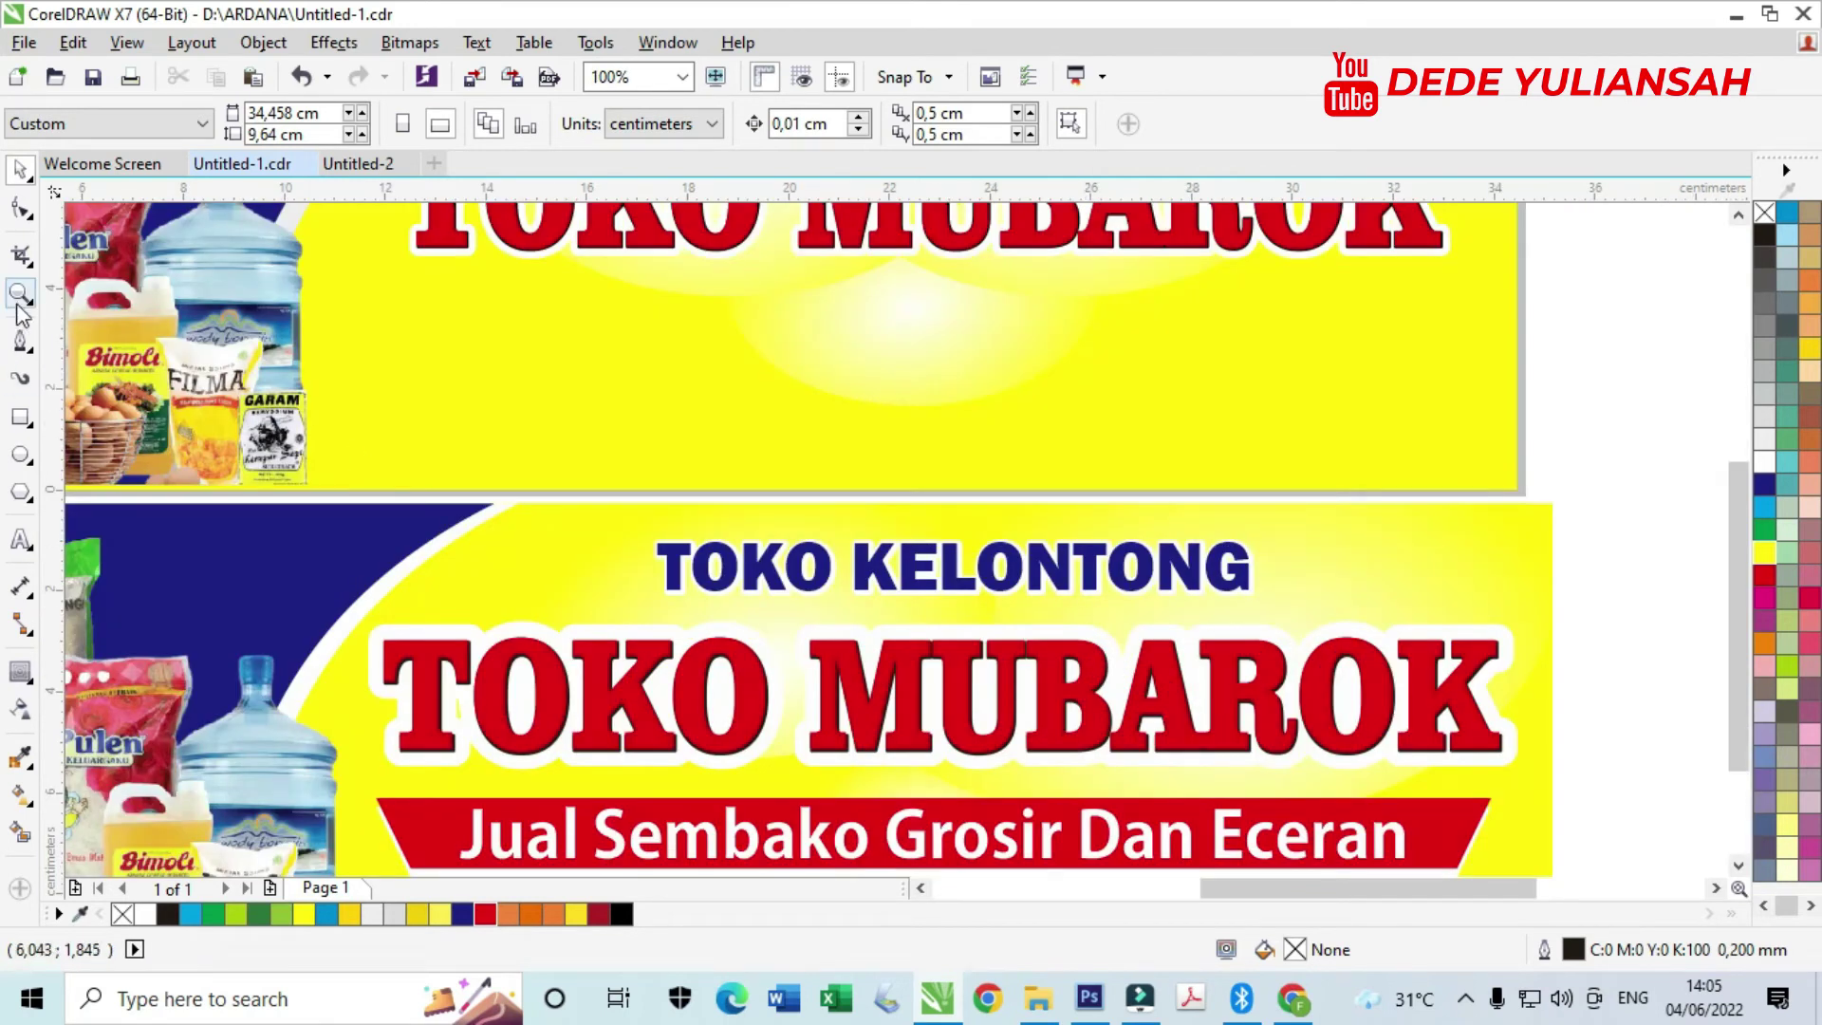
{"action": "left_click", "coordinate": [20, 417]}
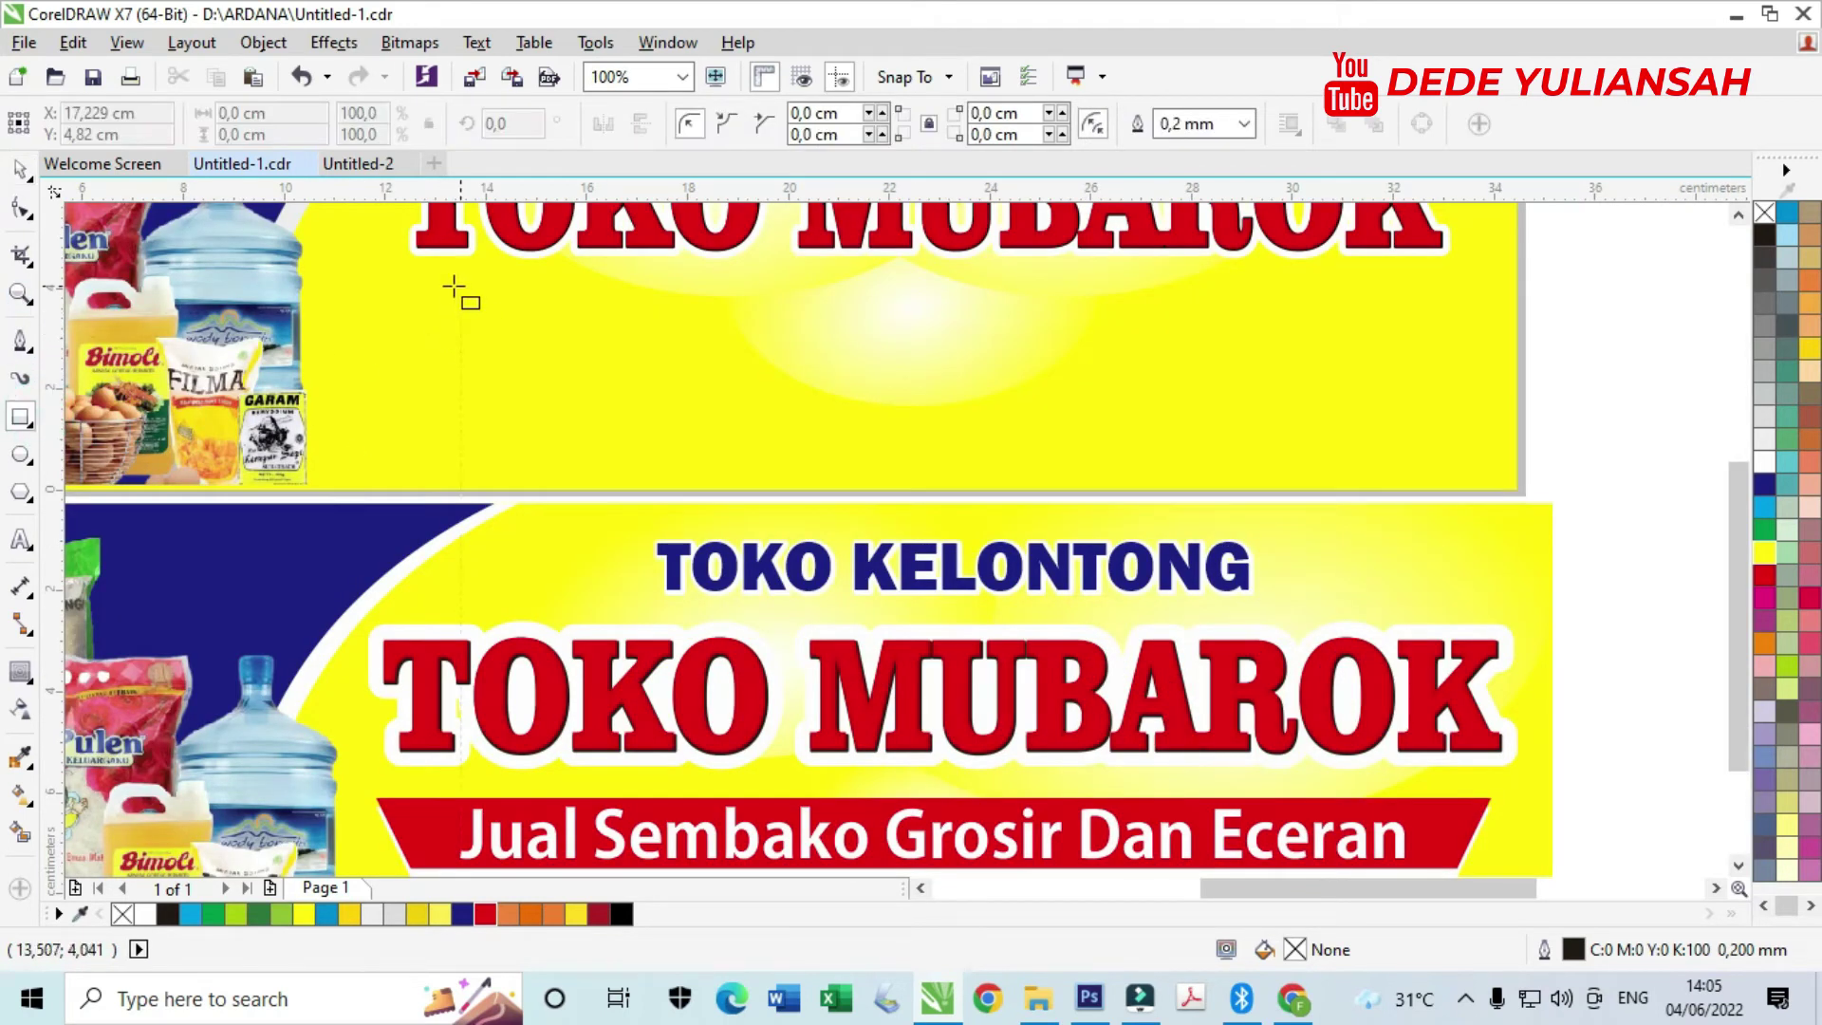
{"action": "left_click_drag", "start_coordinate": [402, 285], "coordinate": [1460, 358]}
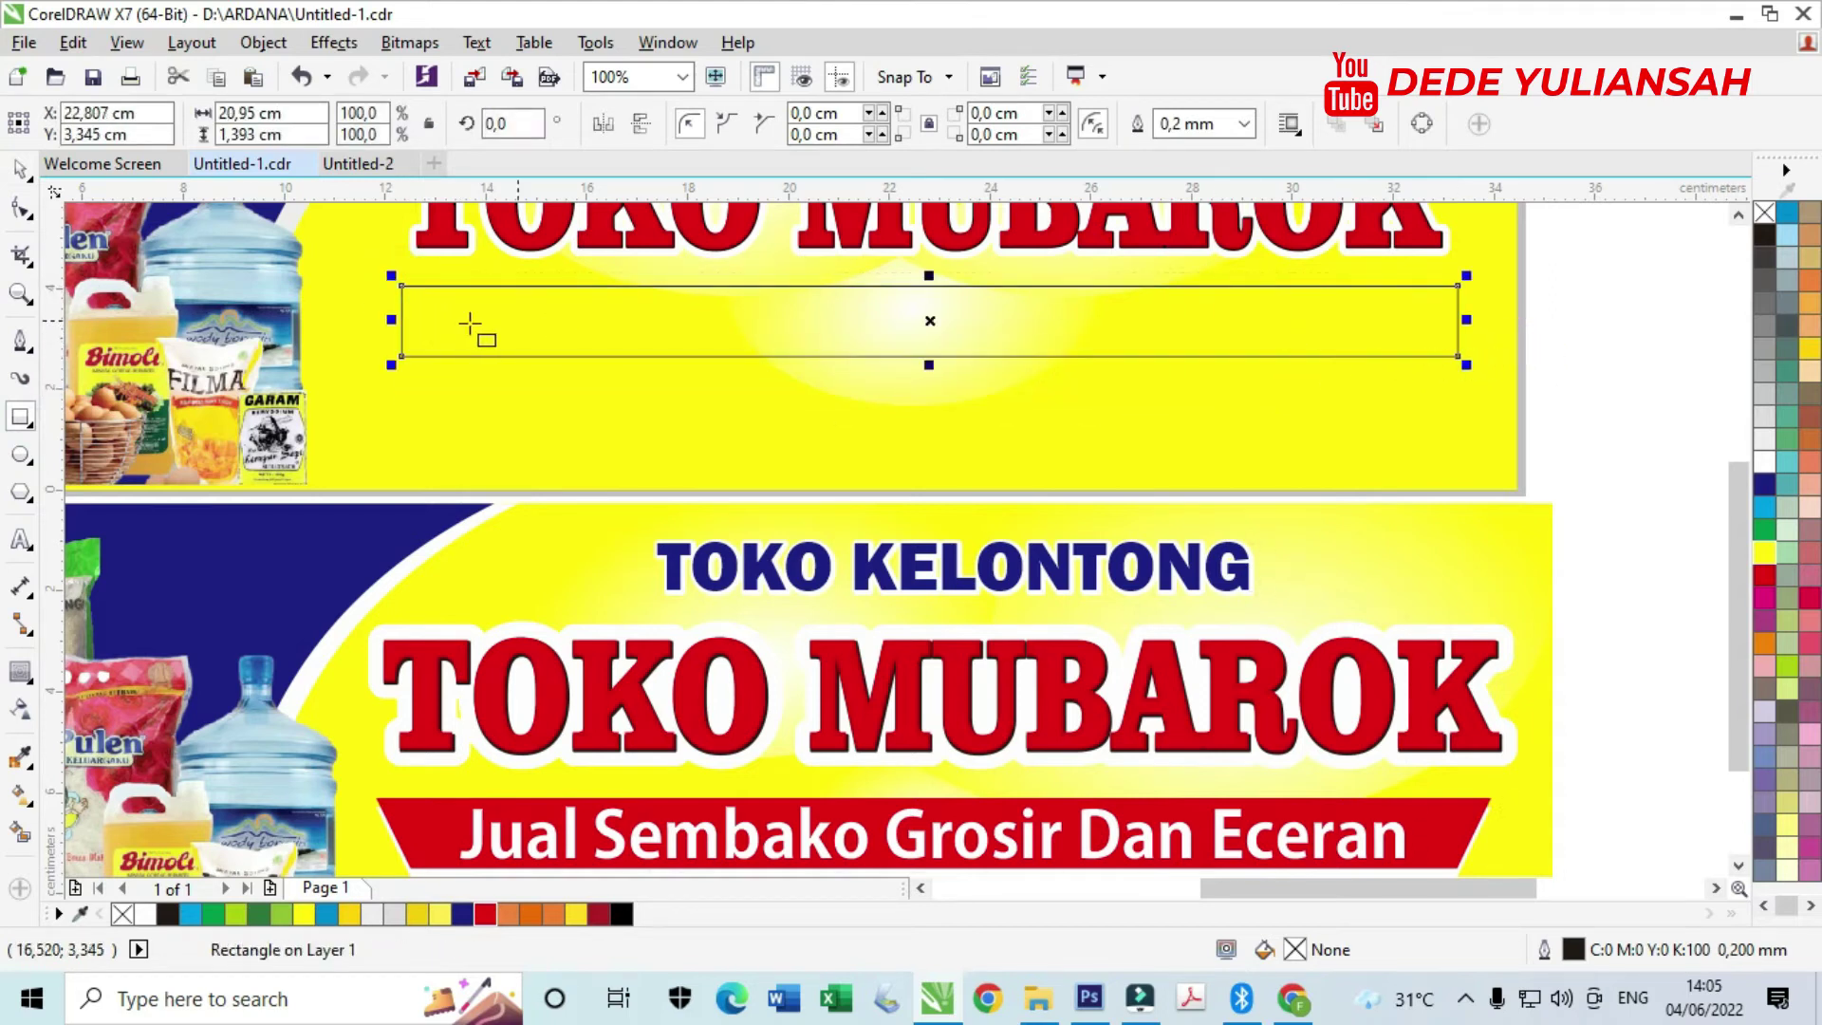
{"action": "left_click", "coordinate": [1767, 572]}
{"action": "right_click", "coordinate": [1766, 218]}
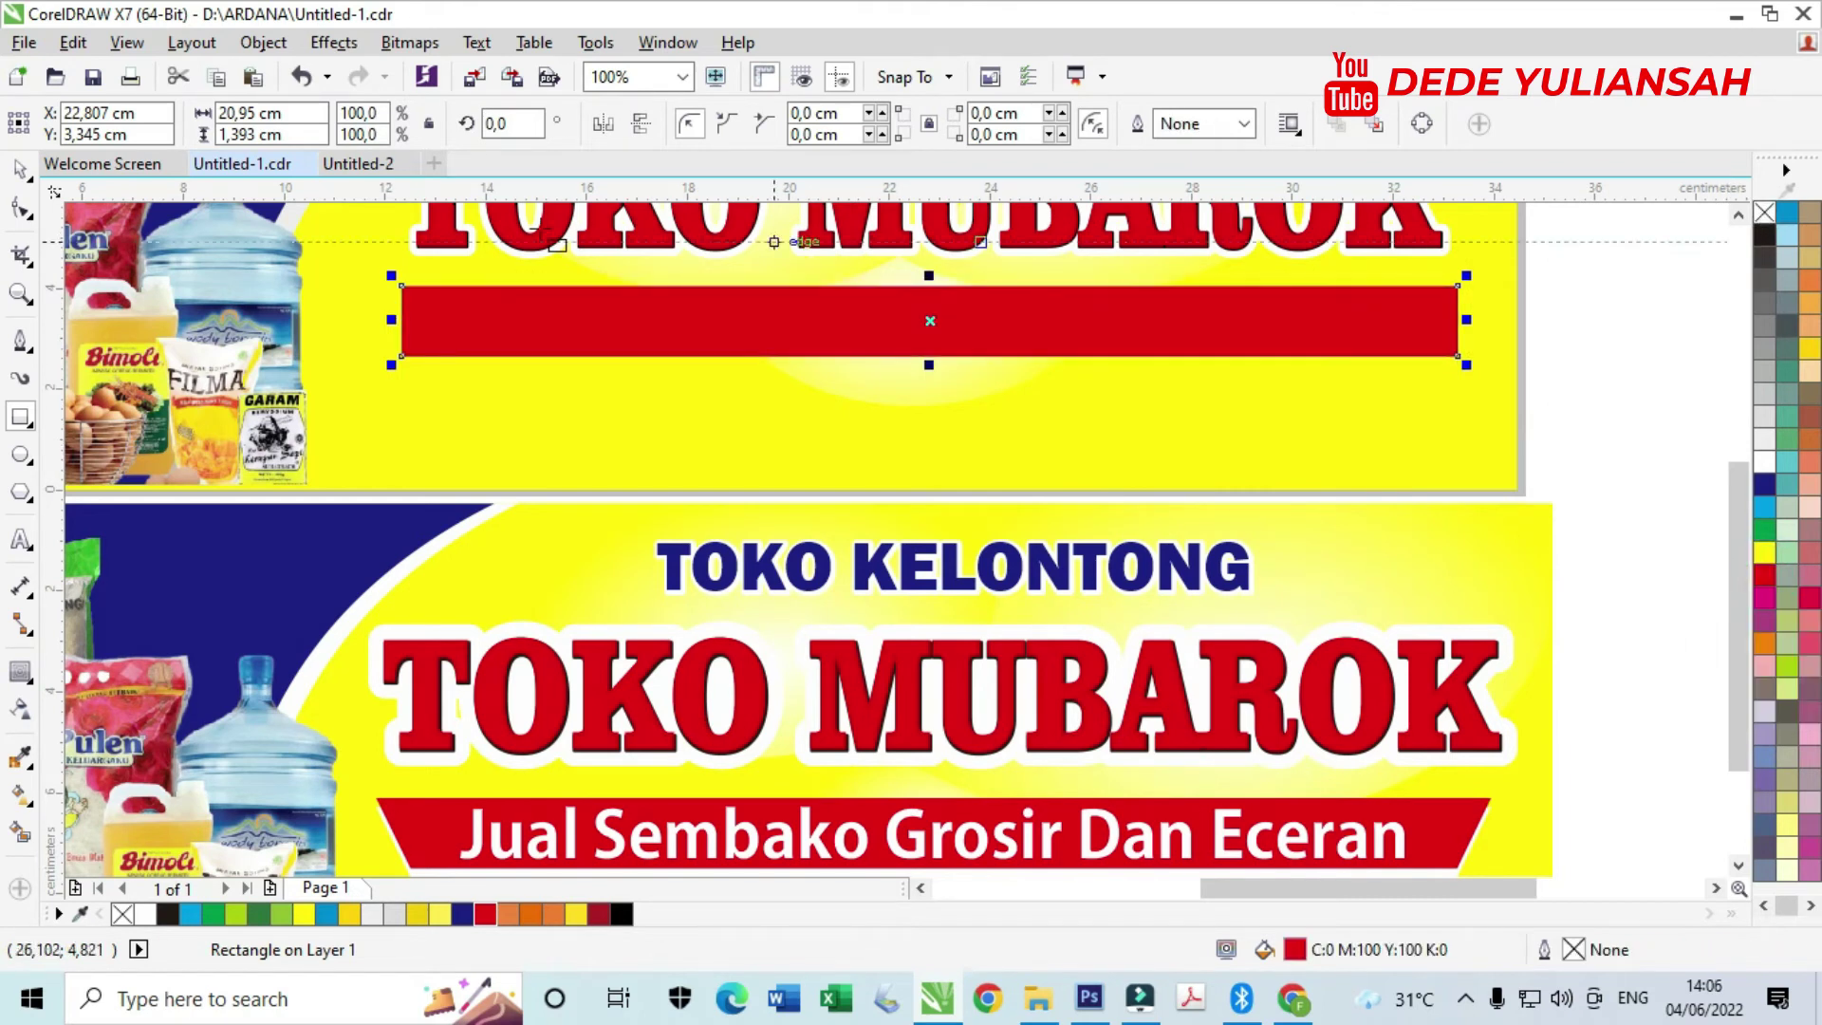
- Convert the red rectangle to curves and move both its lower corners inward about 0.5 cm to form a trapezoid
{"action": "key", "text": "space"}
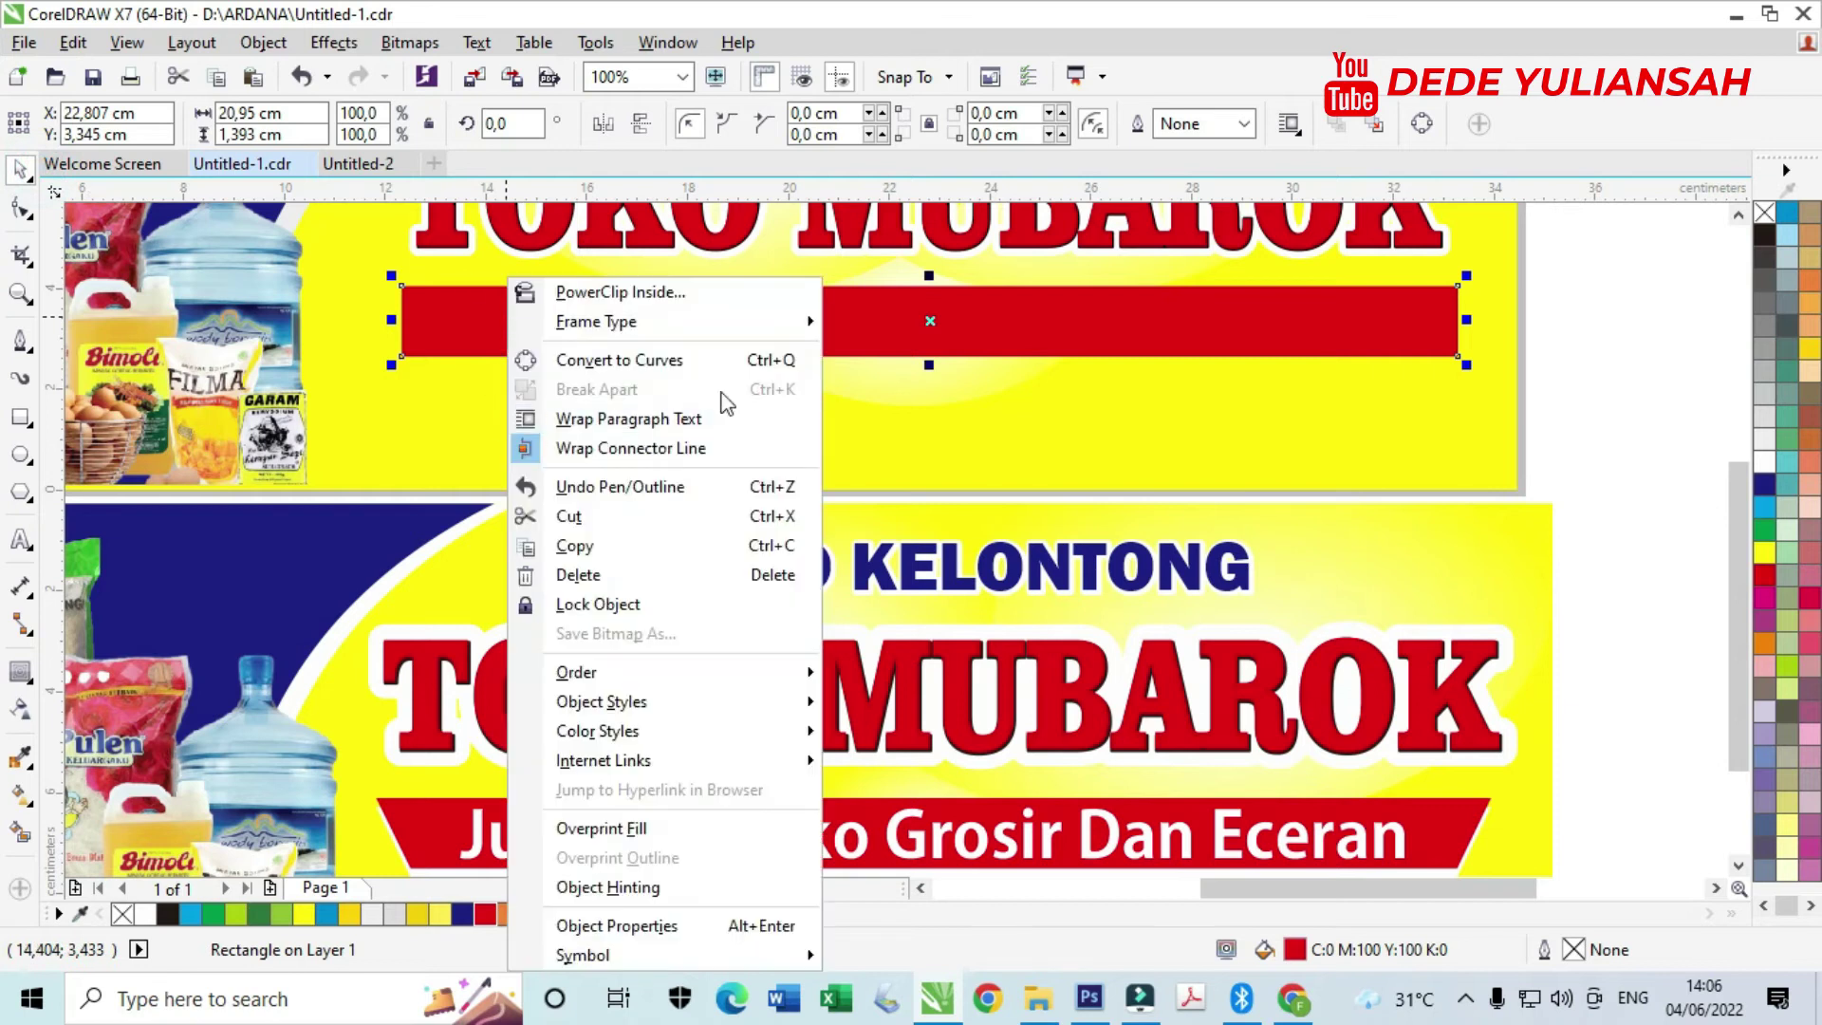
{"action": "left_click", "coordinate": [682, 361]}
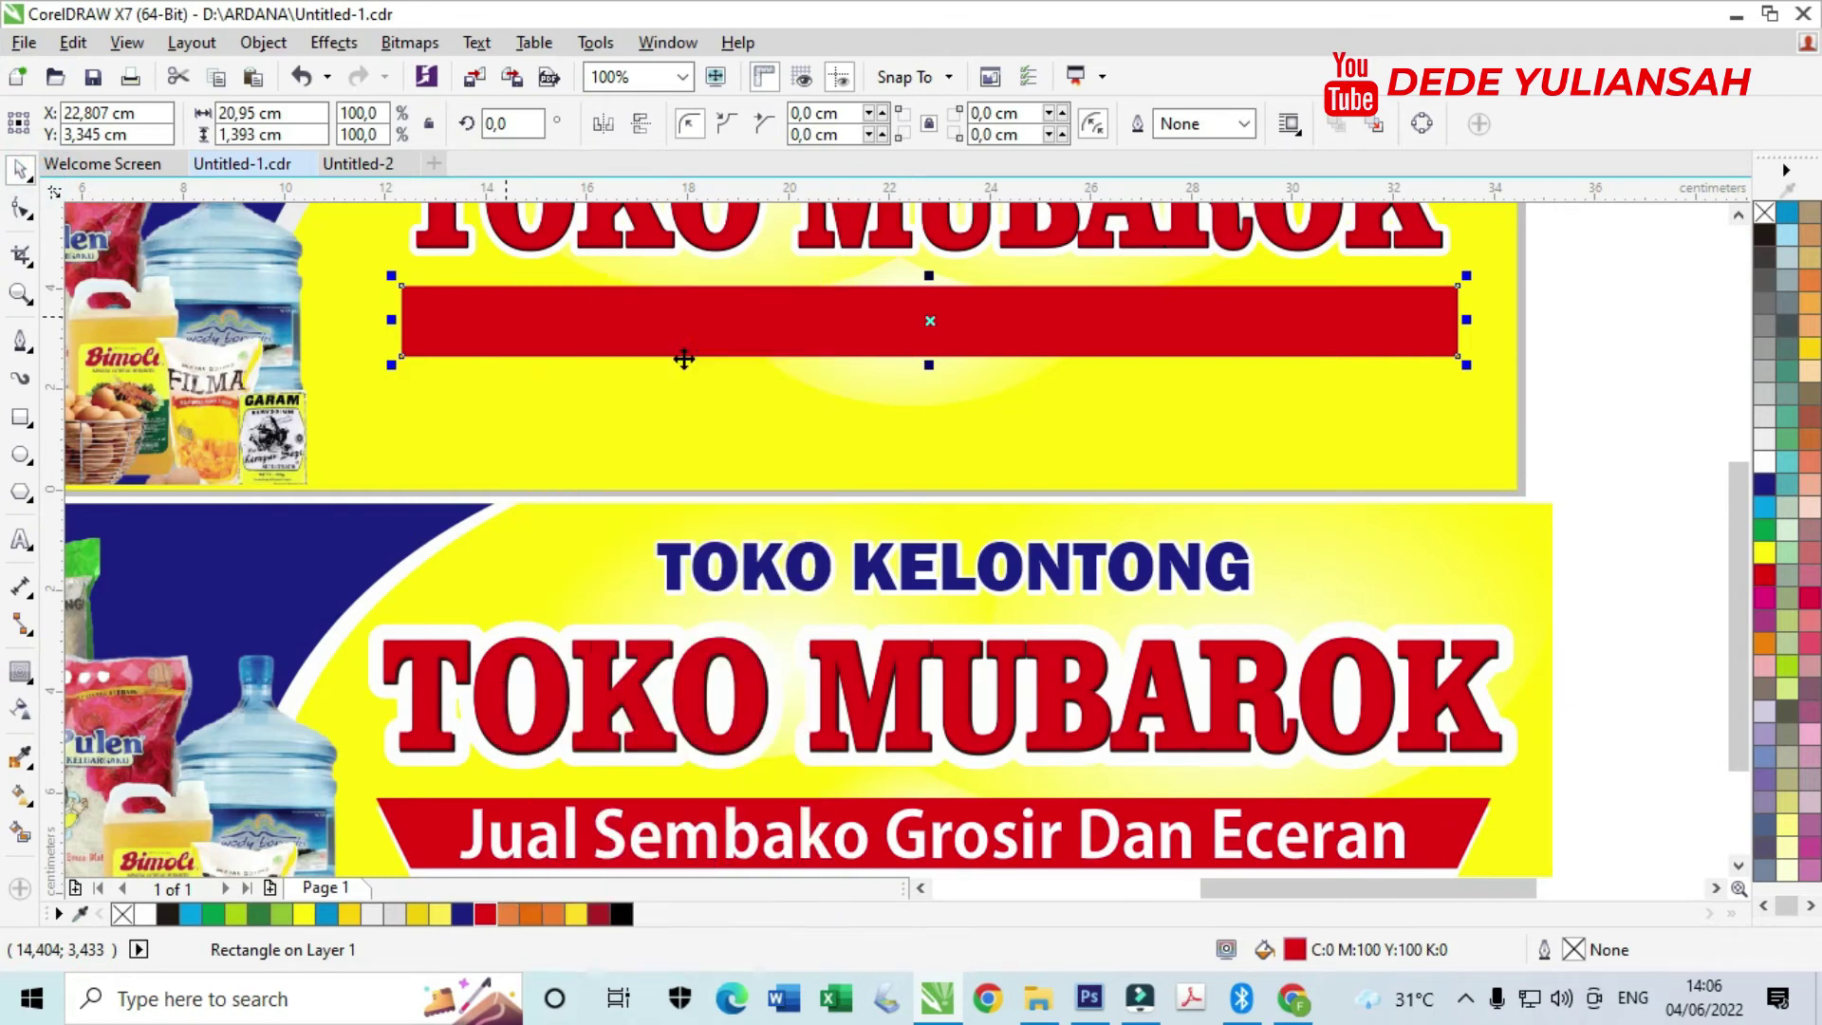
{"action": "left_click", "coordinate": [21, 207]}
{"action": "left_click_drag", "start_coordinate": [400, 356], "coordinate": [426, 357]}
{"action": "left_click_drag", "start_coordinate": [1458, 354], "coordinate": [1433, 358]}
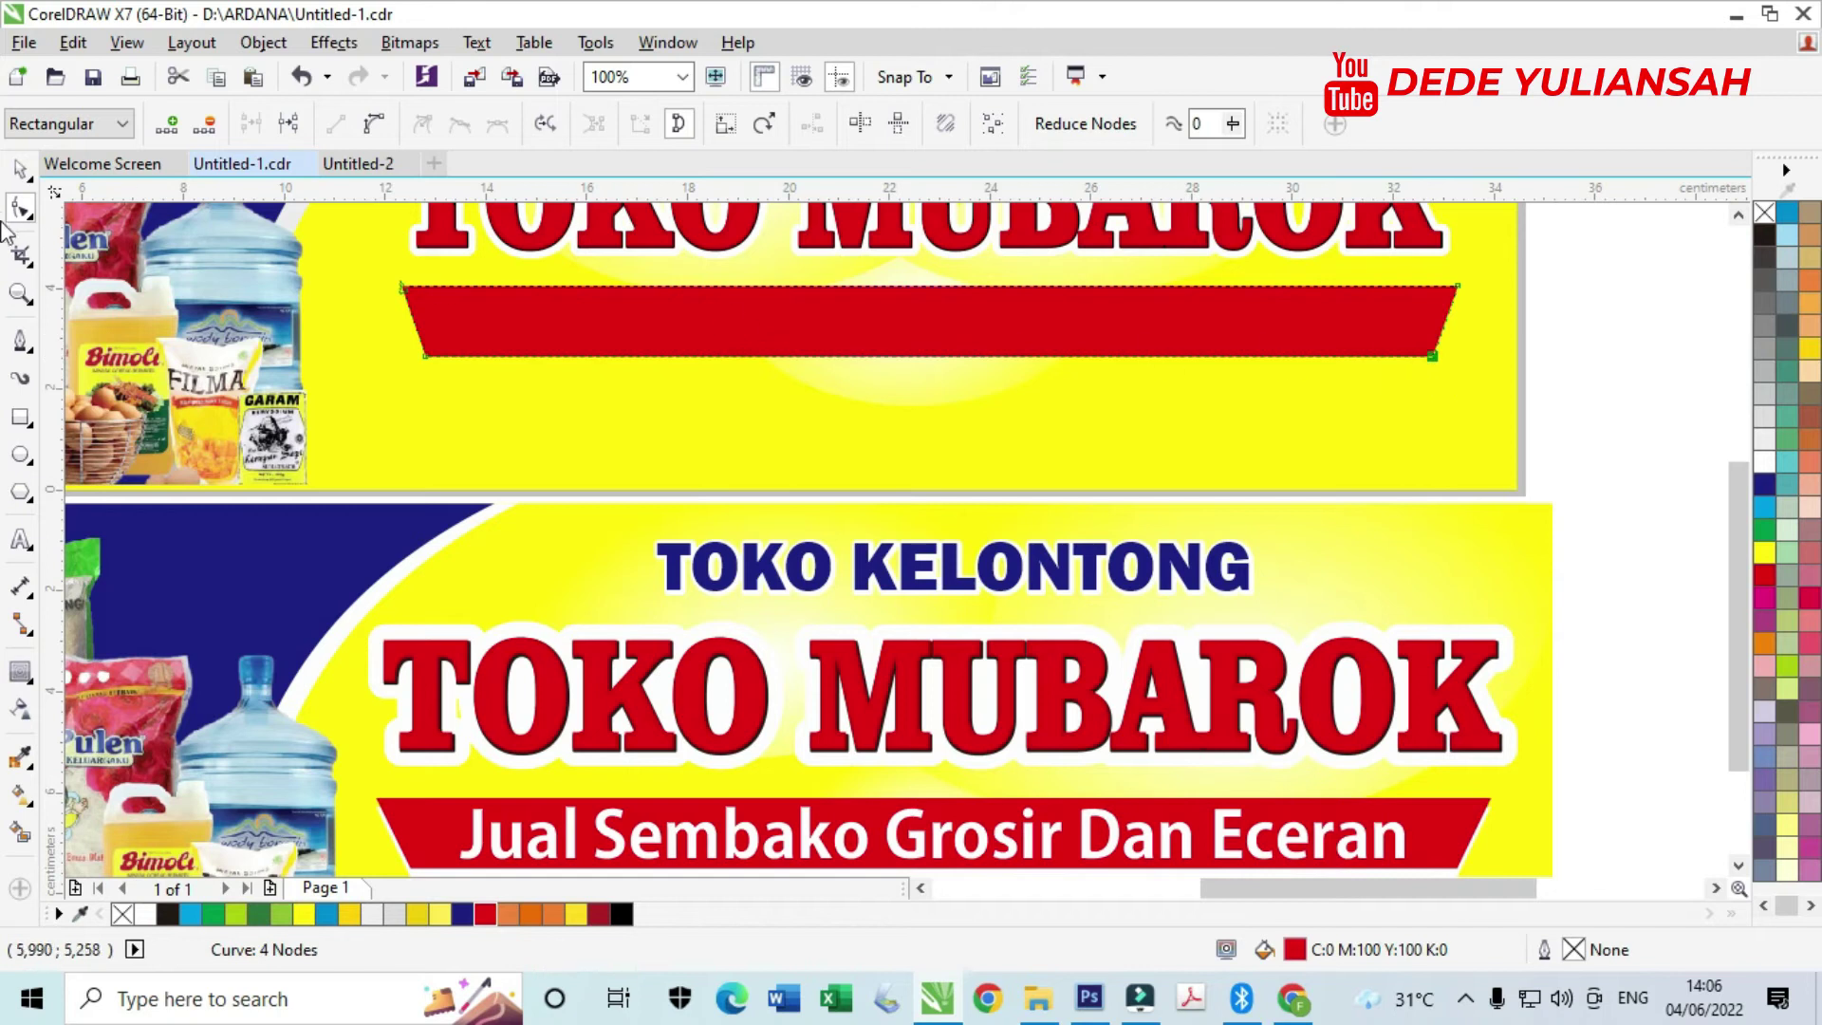
- Create a white duplicate of the red trapezoid slightly below it and order it behind the red one
{"action": "left_click", "coordinate": [20, 169]}
{"action": "left_click_drag", "start_coordinate": [537, 325], "coordinate": [540, 356]}
{"action": "left_click", "coordinate": [1767, 464]}
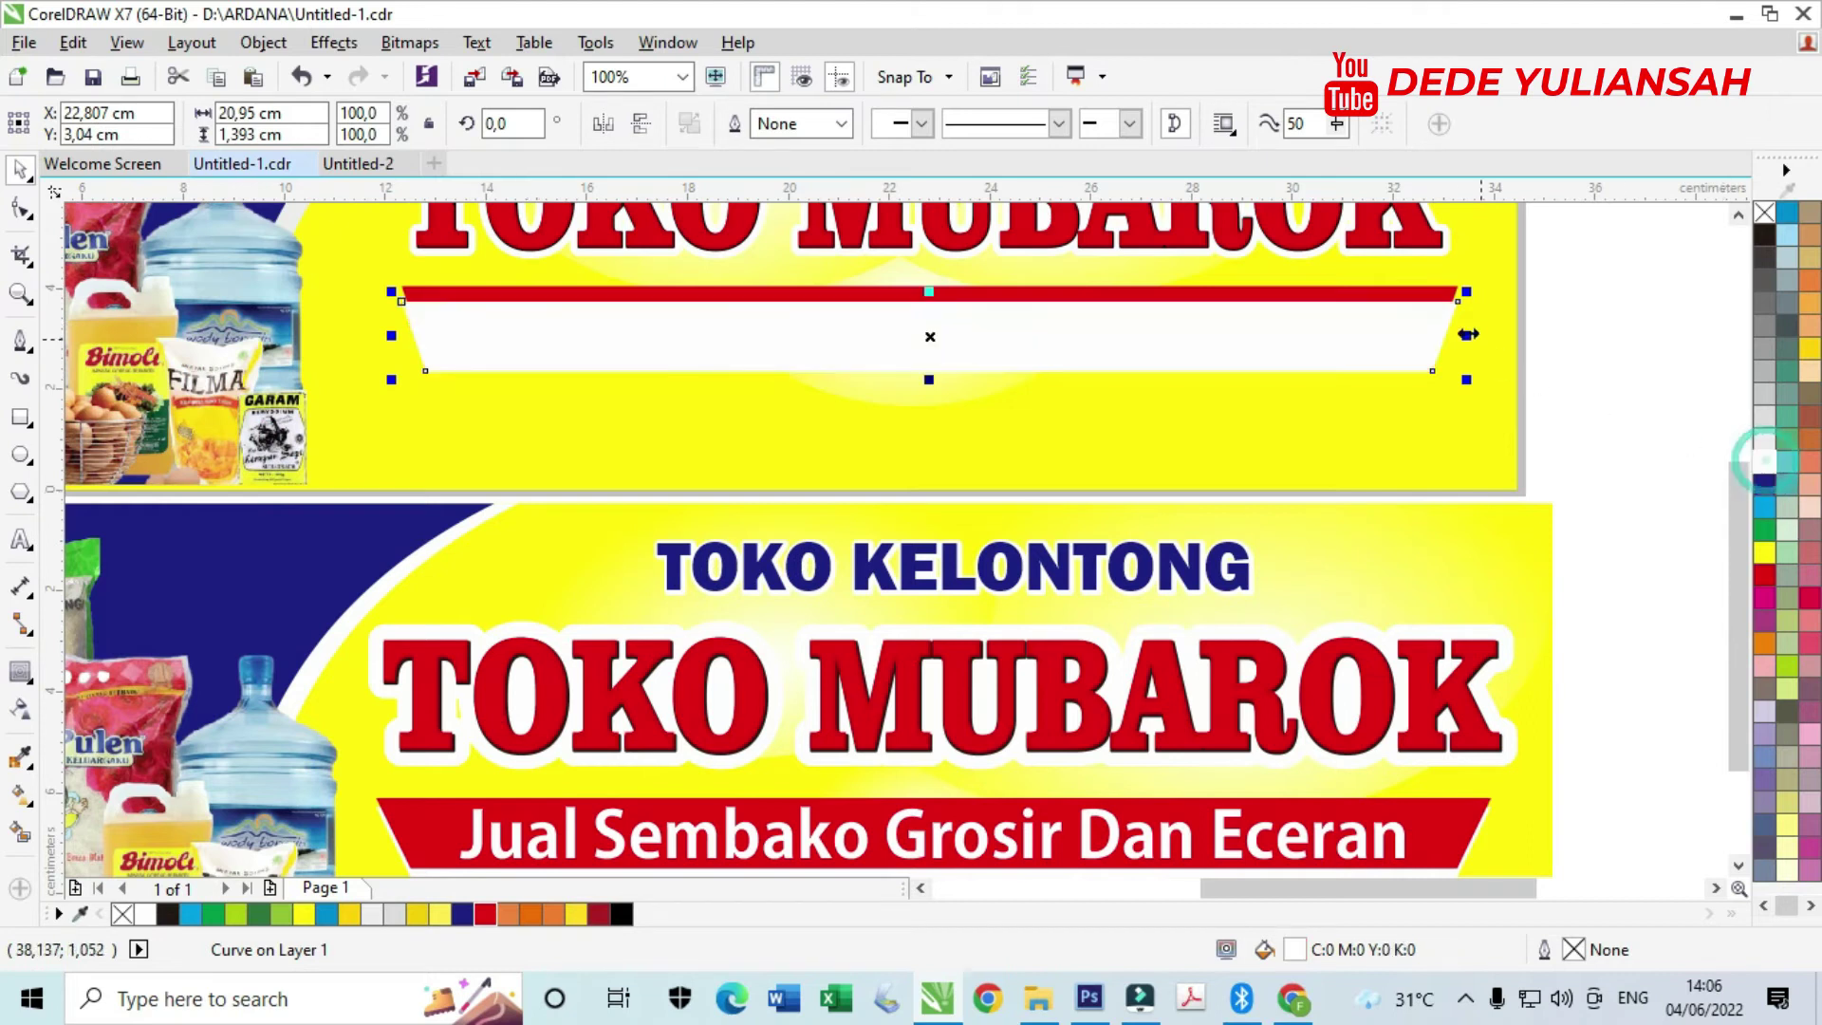
{"action": "right_click", "coordinate": [1439, 278]}
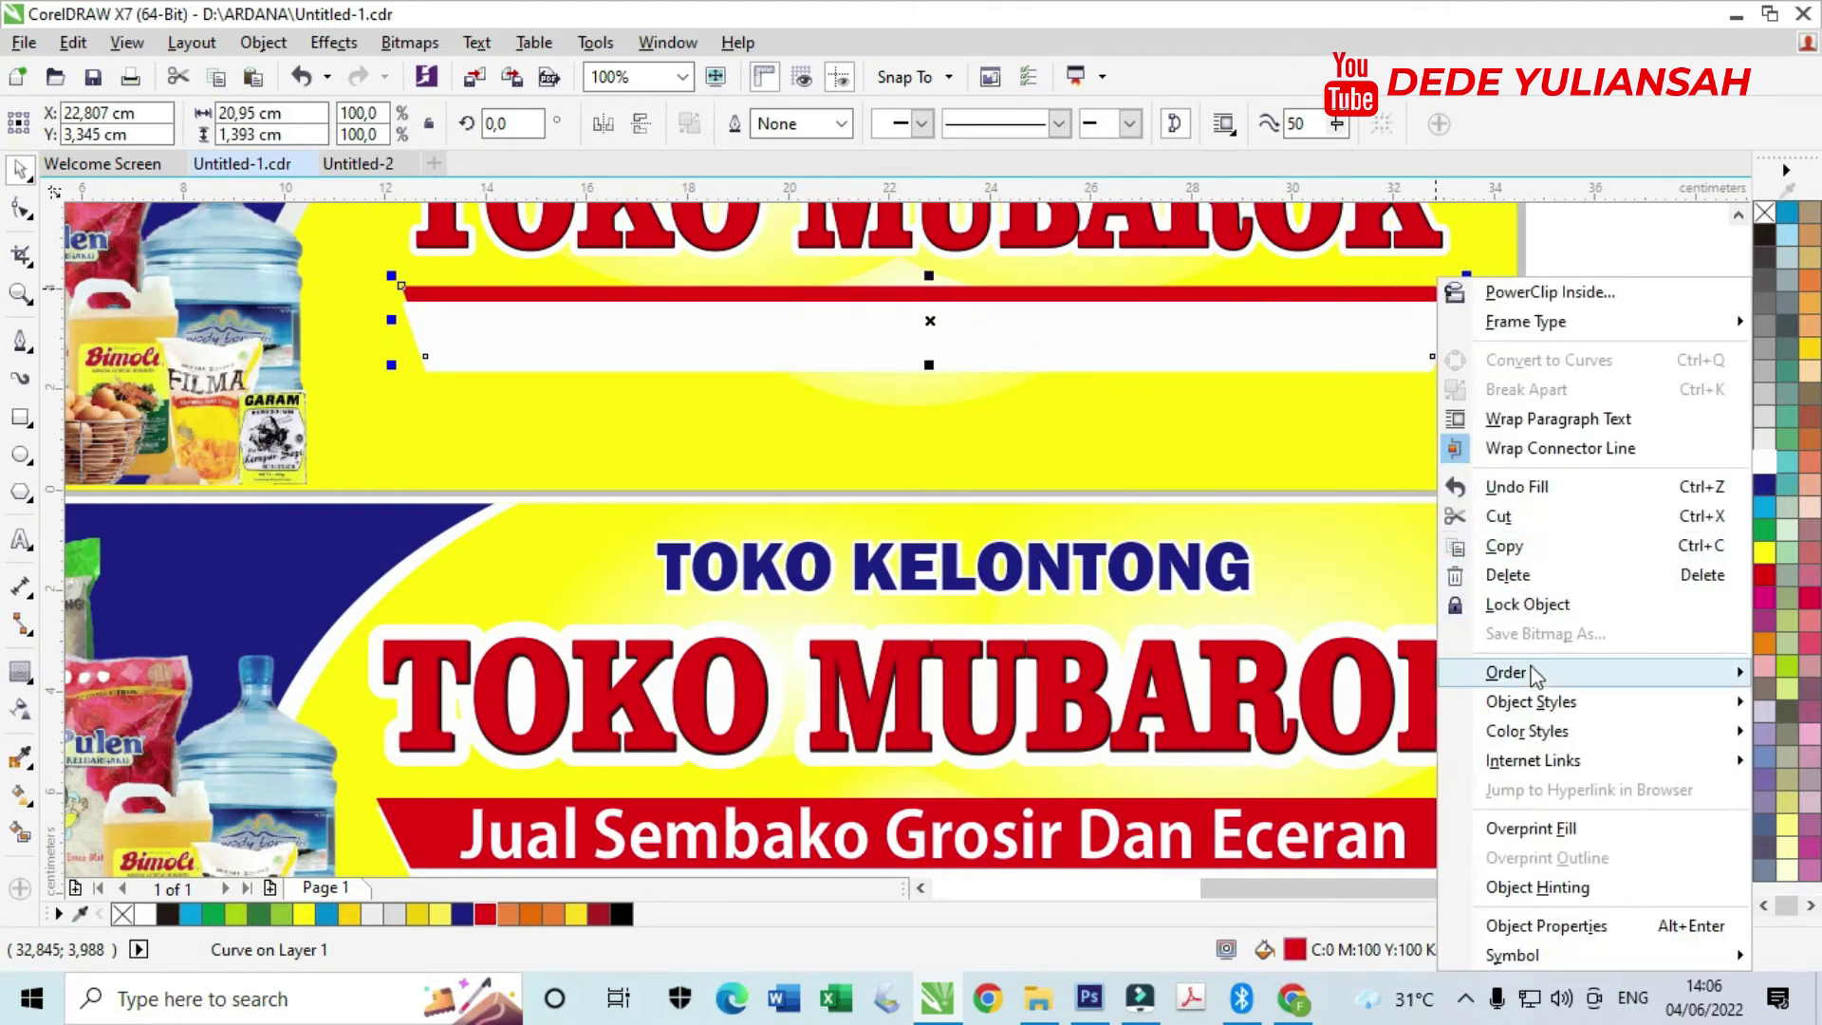
{"action": "mouse_move", "coordinate": [1513, 680]}
{"action": "left_click", "coordinate": [1254, 678]}
{"action": "left_click", "coordinate": [1598, 391]}
- Move the white trapezoid up slightly, leaving only a thin white strip beneath the red ribbon
{"action": "scroll", "coordinate": [1435, 352], "scroll_direction": "up", "scroll_amount": 3}
{"action": "left_click_drag", "start_coordinate": [1394, 391], "coordinate": [1399, 374]}
{"action": "scroll", "coordinate": [1404, 398], "scroll_direction": "down", "scroll_amount": 3}
{"action": "left_click", "coordinate": [1623, 476]}
{"action": "scroll", "coordinate": [1072, 427], "scroll_direction": "down", "scroll_amount": 2}
{"action": "scroll", "coordinate": [1058, 427], "scroll_direction": "up", "scroll_amount": 1}
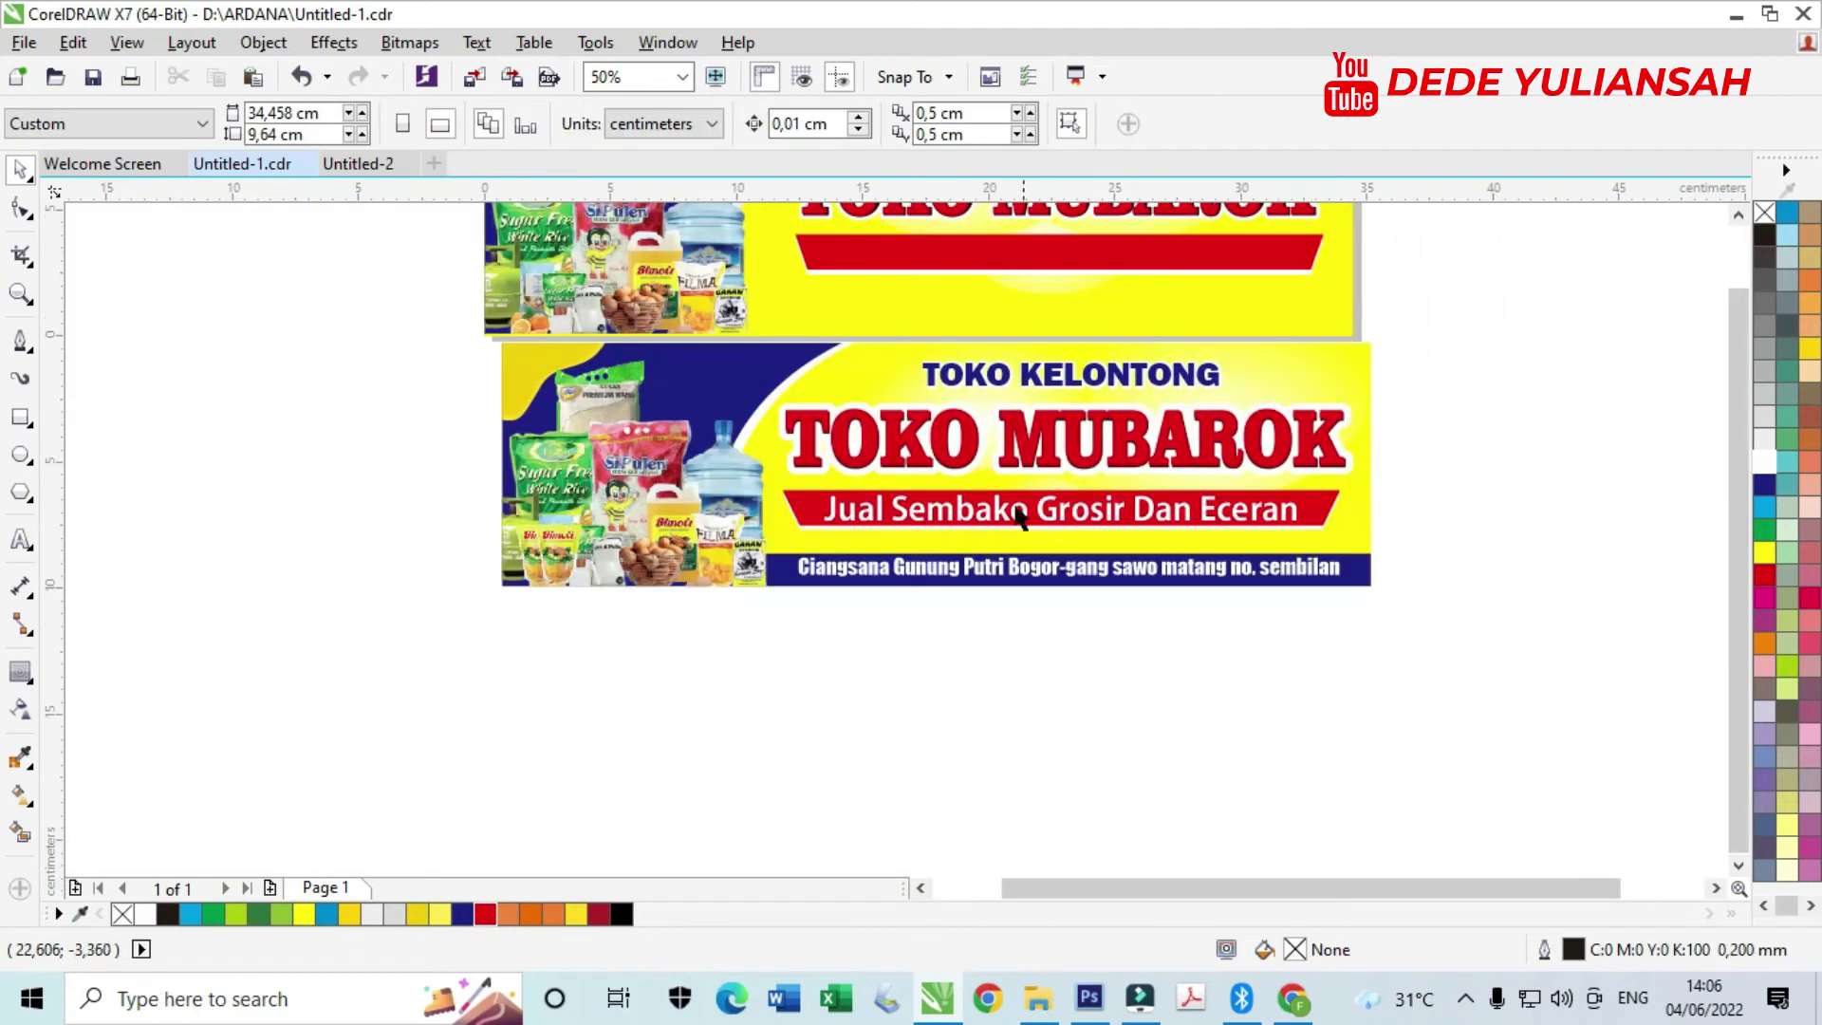
{"action": "scroll", "coordinate": [1020, 563], "scroll_direction": "down", "scroll_amount": 1}
{"action": "scroll", "coordinate": [1066, 395], "scroll_direction": "up", "scroll_amount": 2}
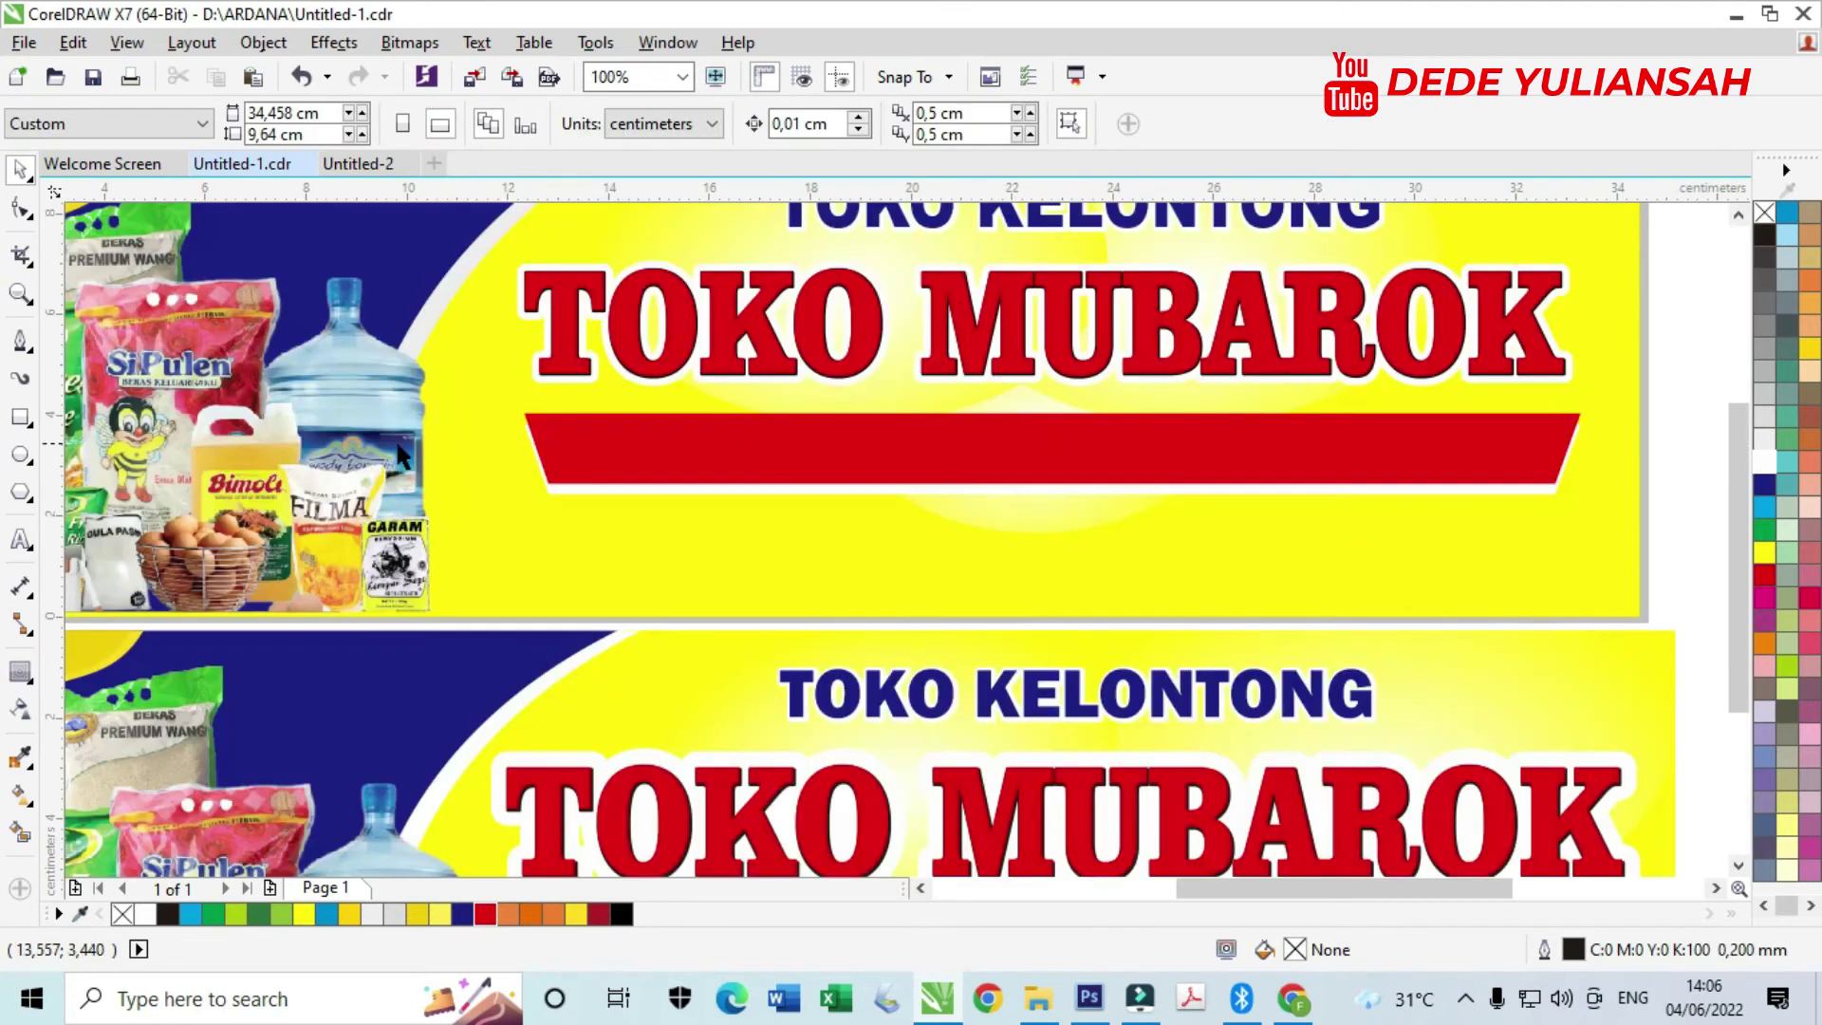
- Add the artistic text "Jual Sembako Grosir dan Eceran" in 24 pt Arial on the red ribbon
{"action": "left_click", "coordinate": [20, 539]}
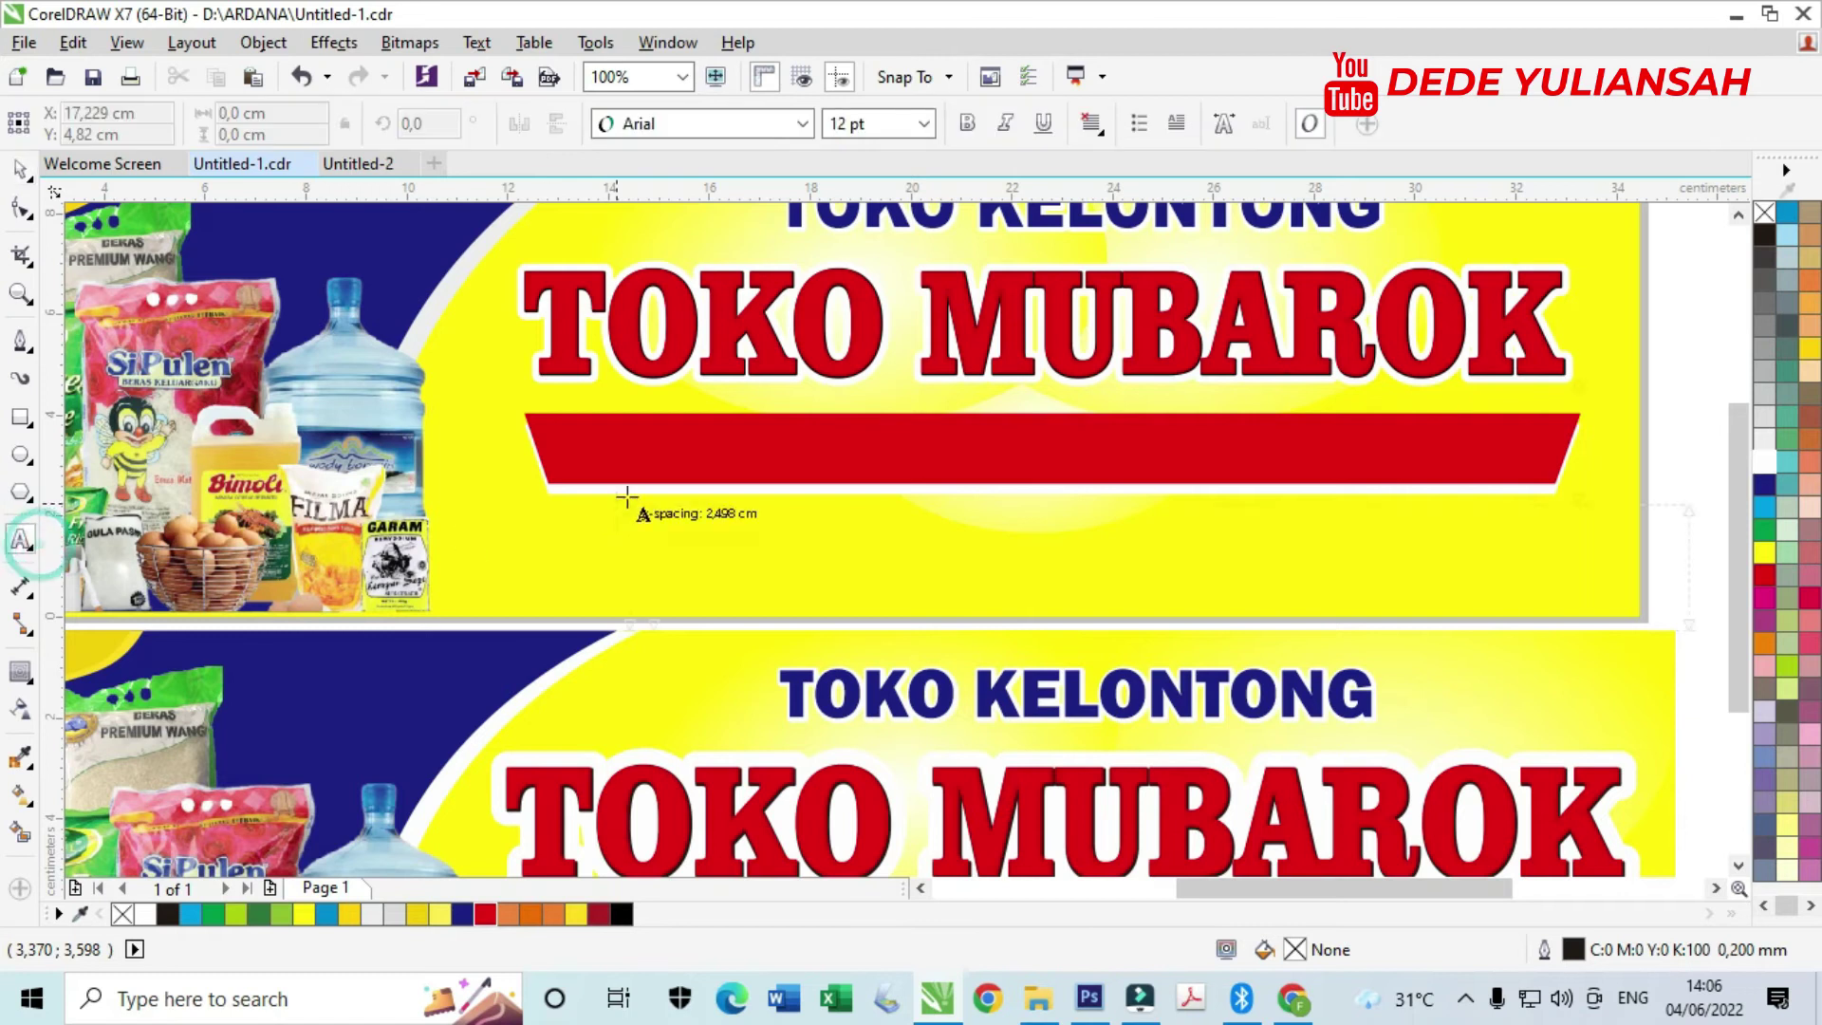
{"action": "left_click", "coordinate": [642, 463]}
{"action": "type", "text": "Jual Sembako Grosir dan Eceran"}
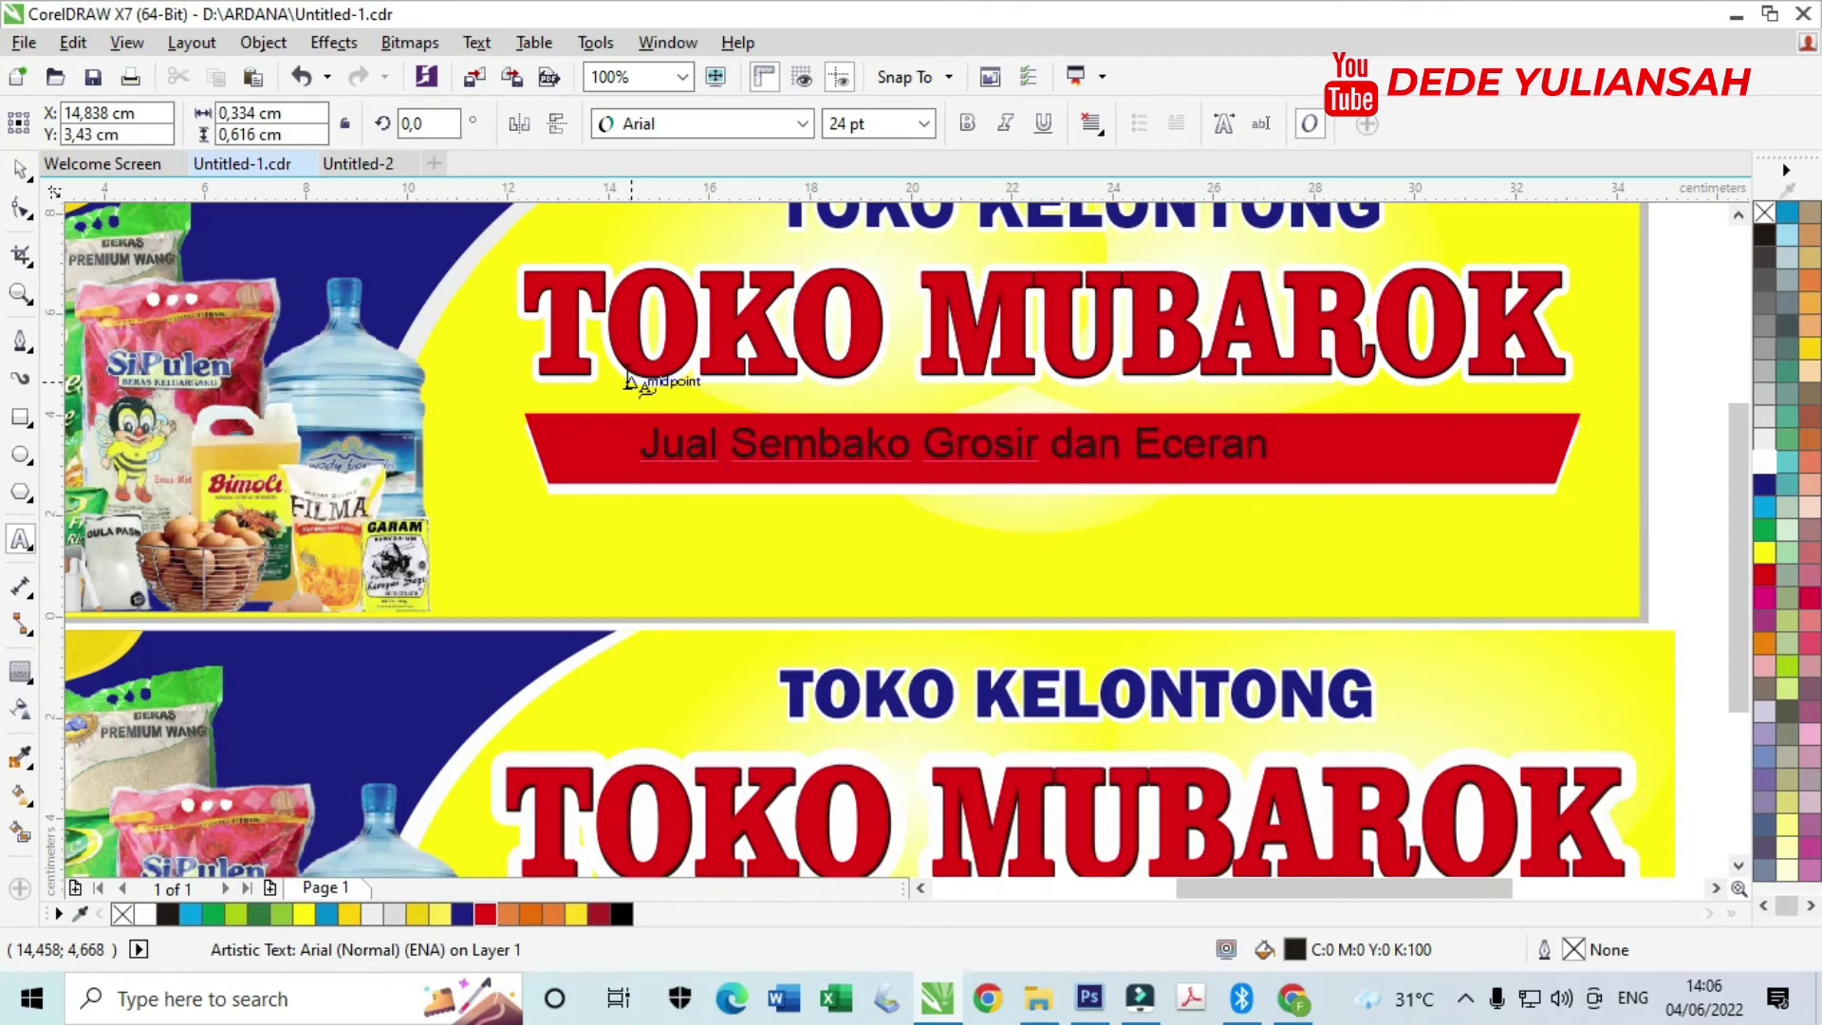
{"action": "left_click", "coordinate": [20, 169]}
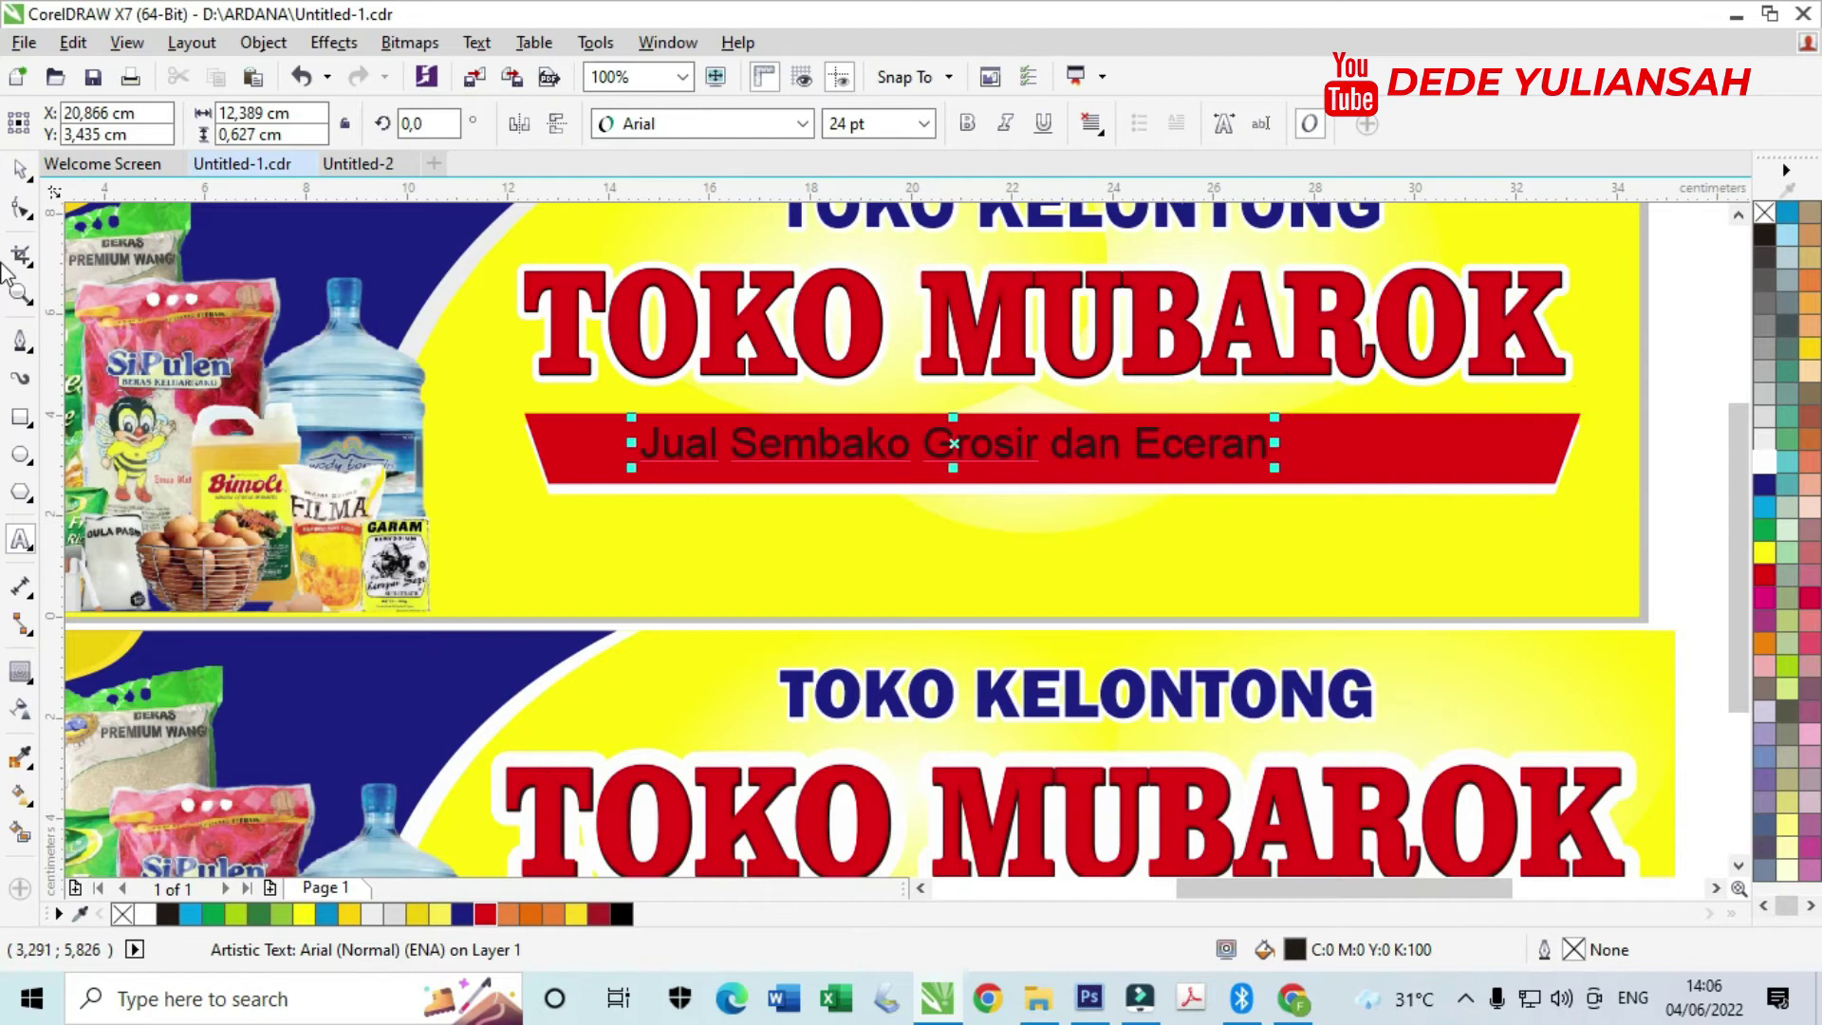
{"action": "left_click", "coordinate": [627, 124]}
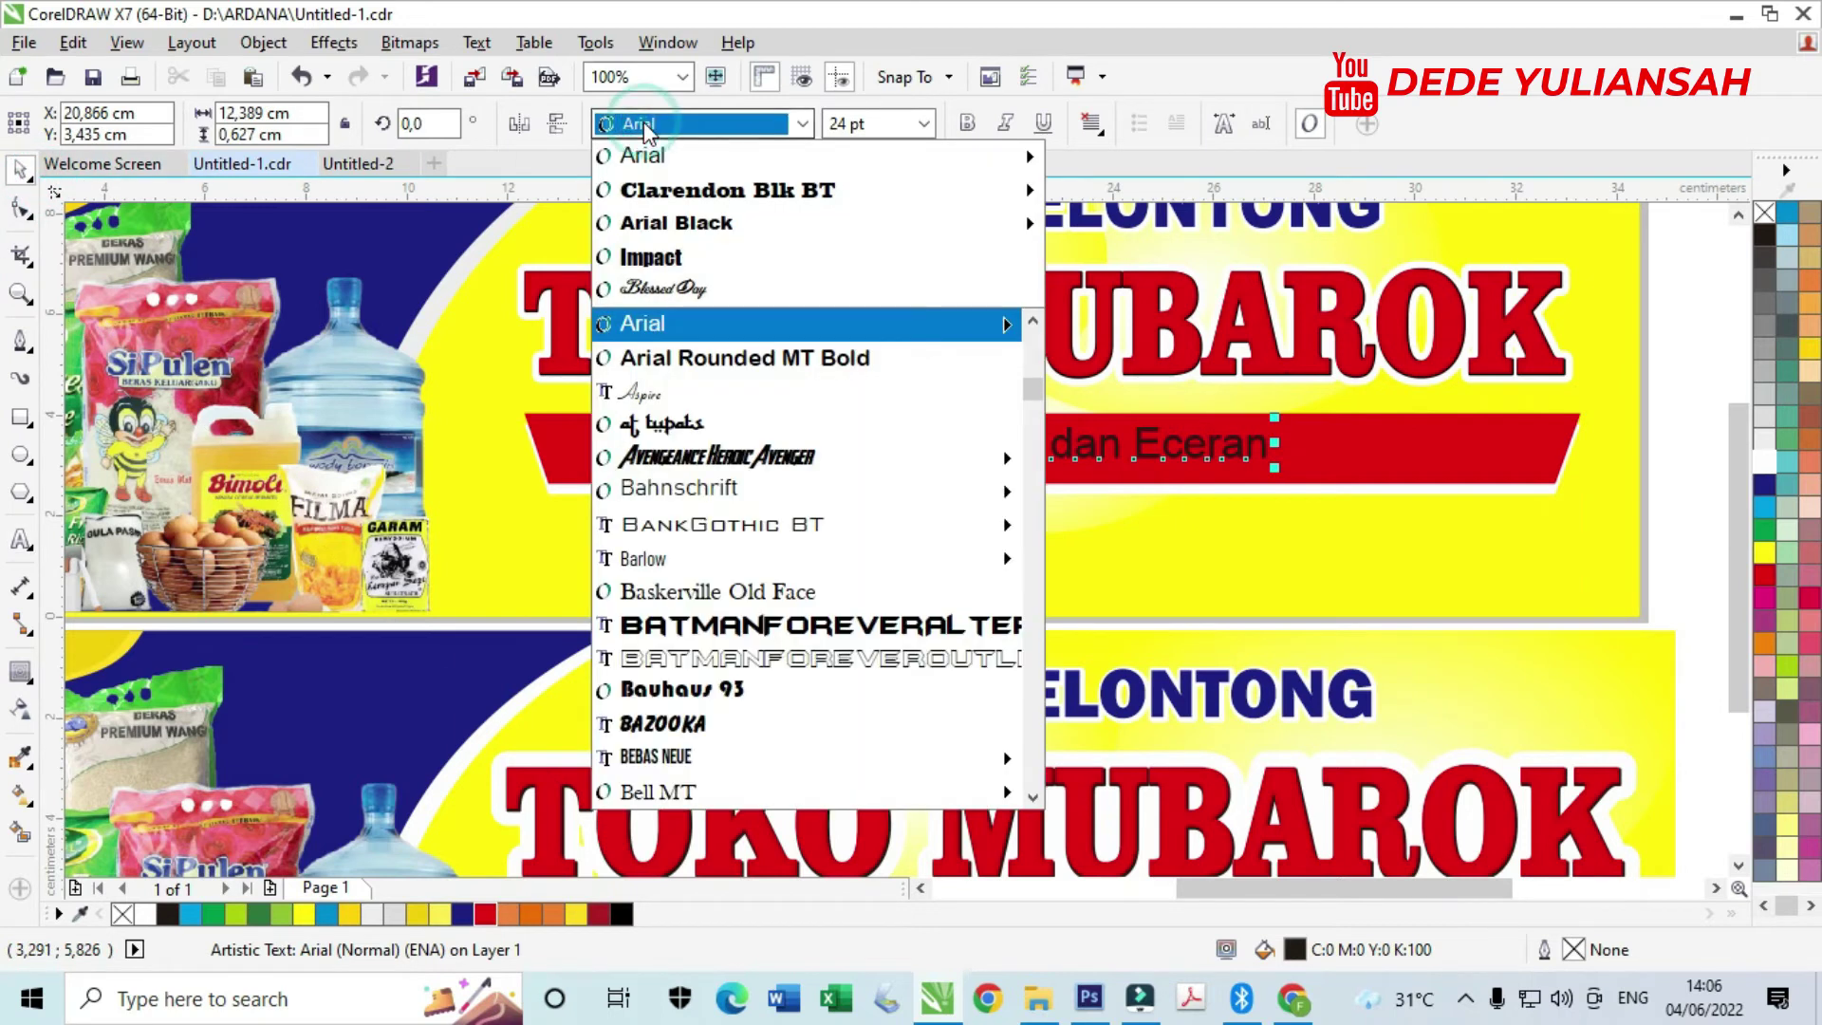
{"action": "mouse_move", "coordinate": [677, 195]}
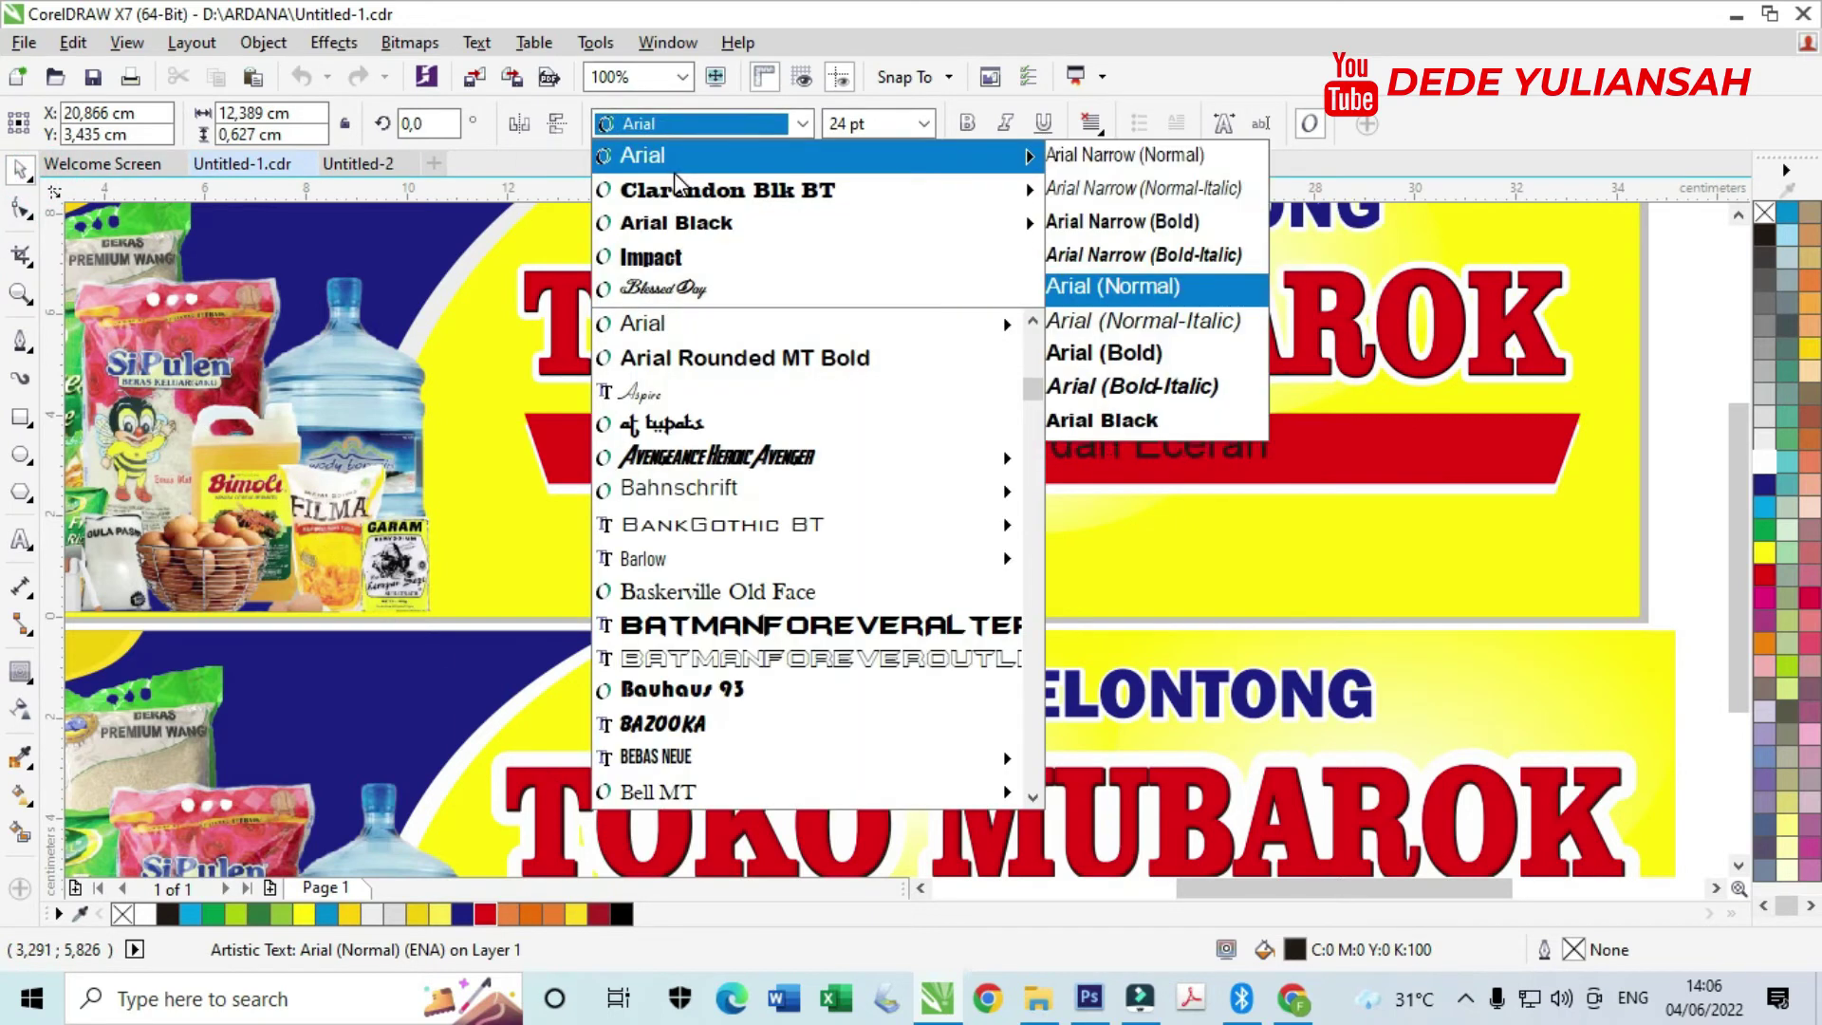
{"action": "left_click", "coordinate": [1347, 596]}
{"action": "left_click", "coordinate": [1348, 595]}
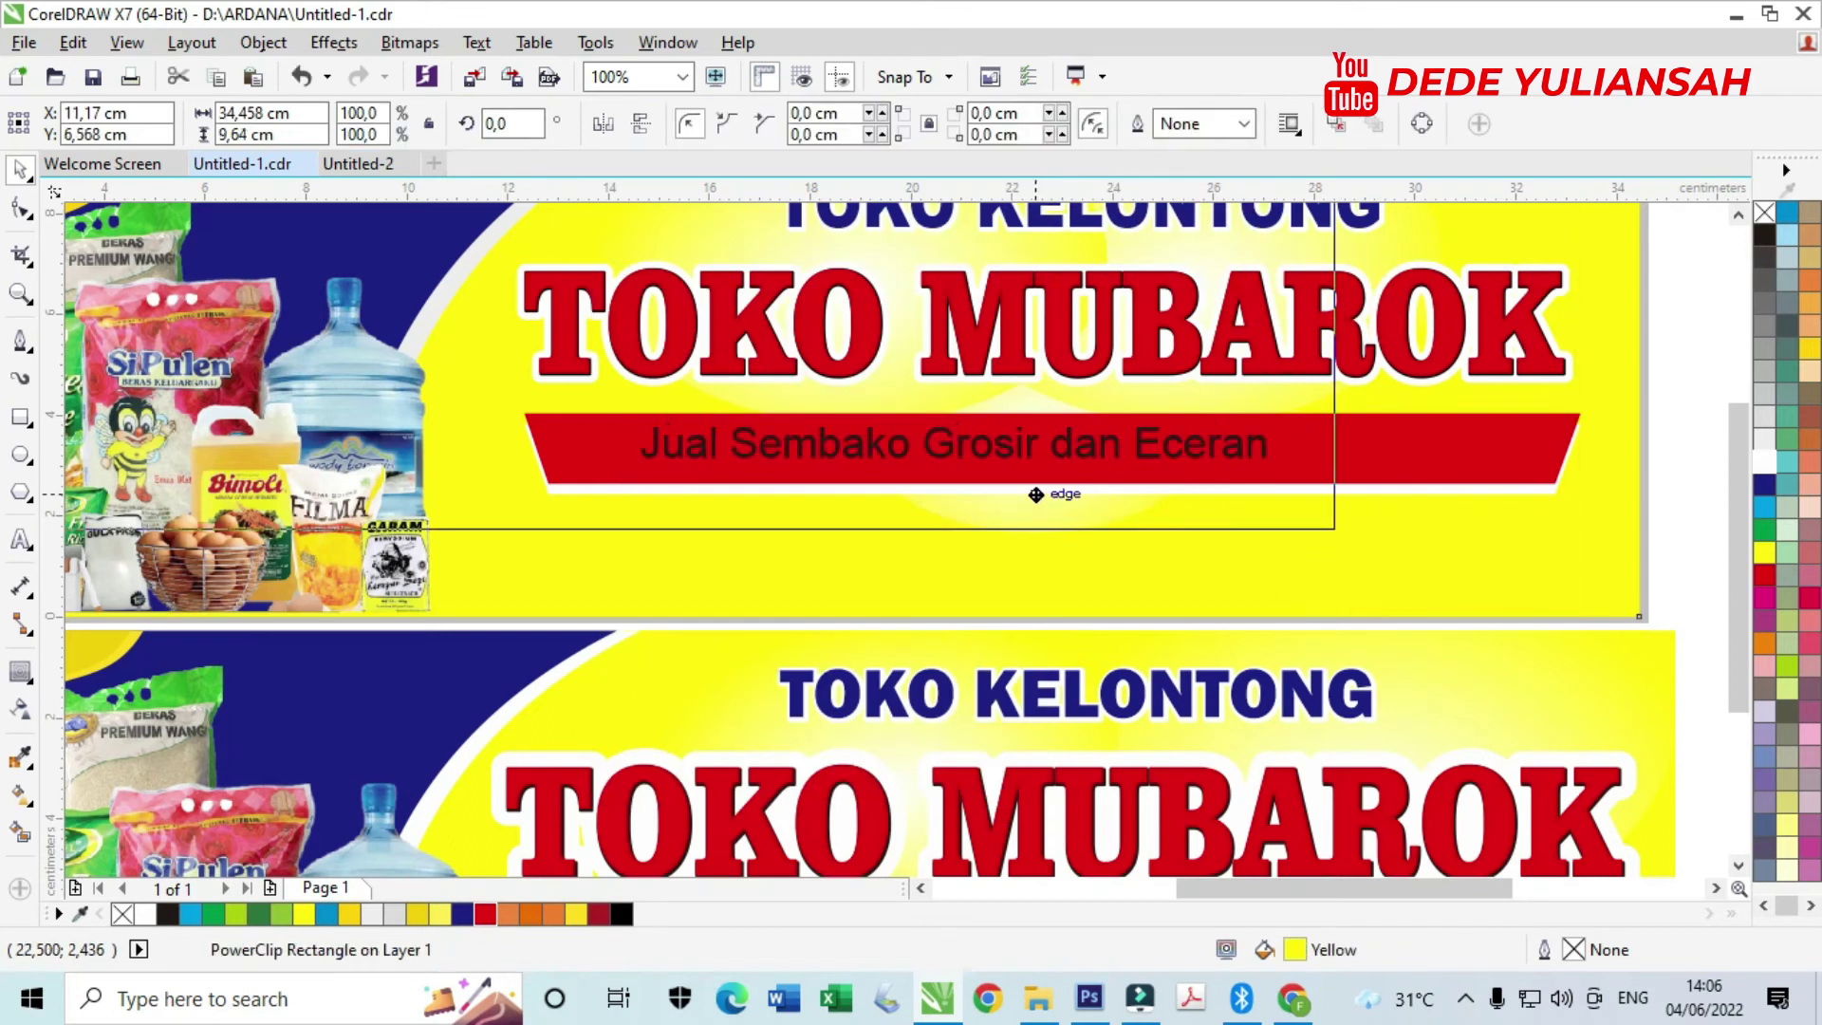
{"action": "scroll", "coordinate": [984, 475], "scroll_direction": "down", "scroll_amount": 3}
{"action": "key", "text": "z"}
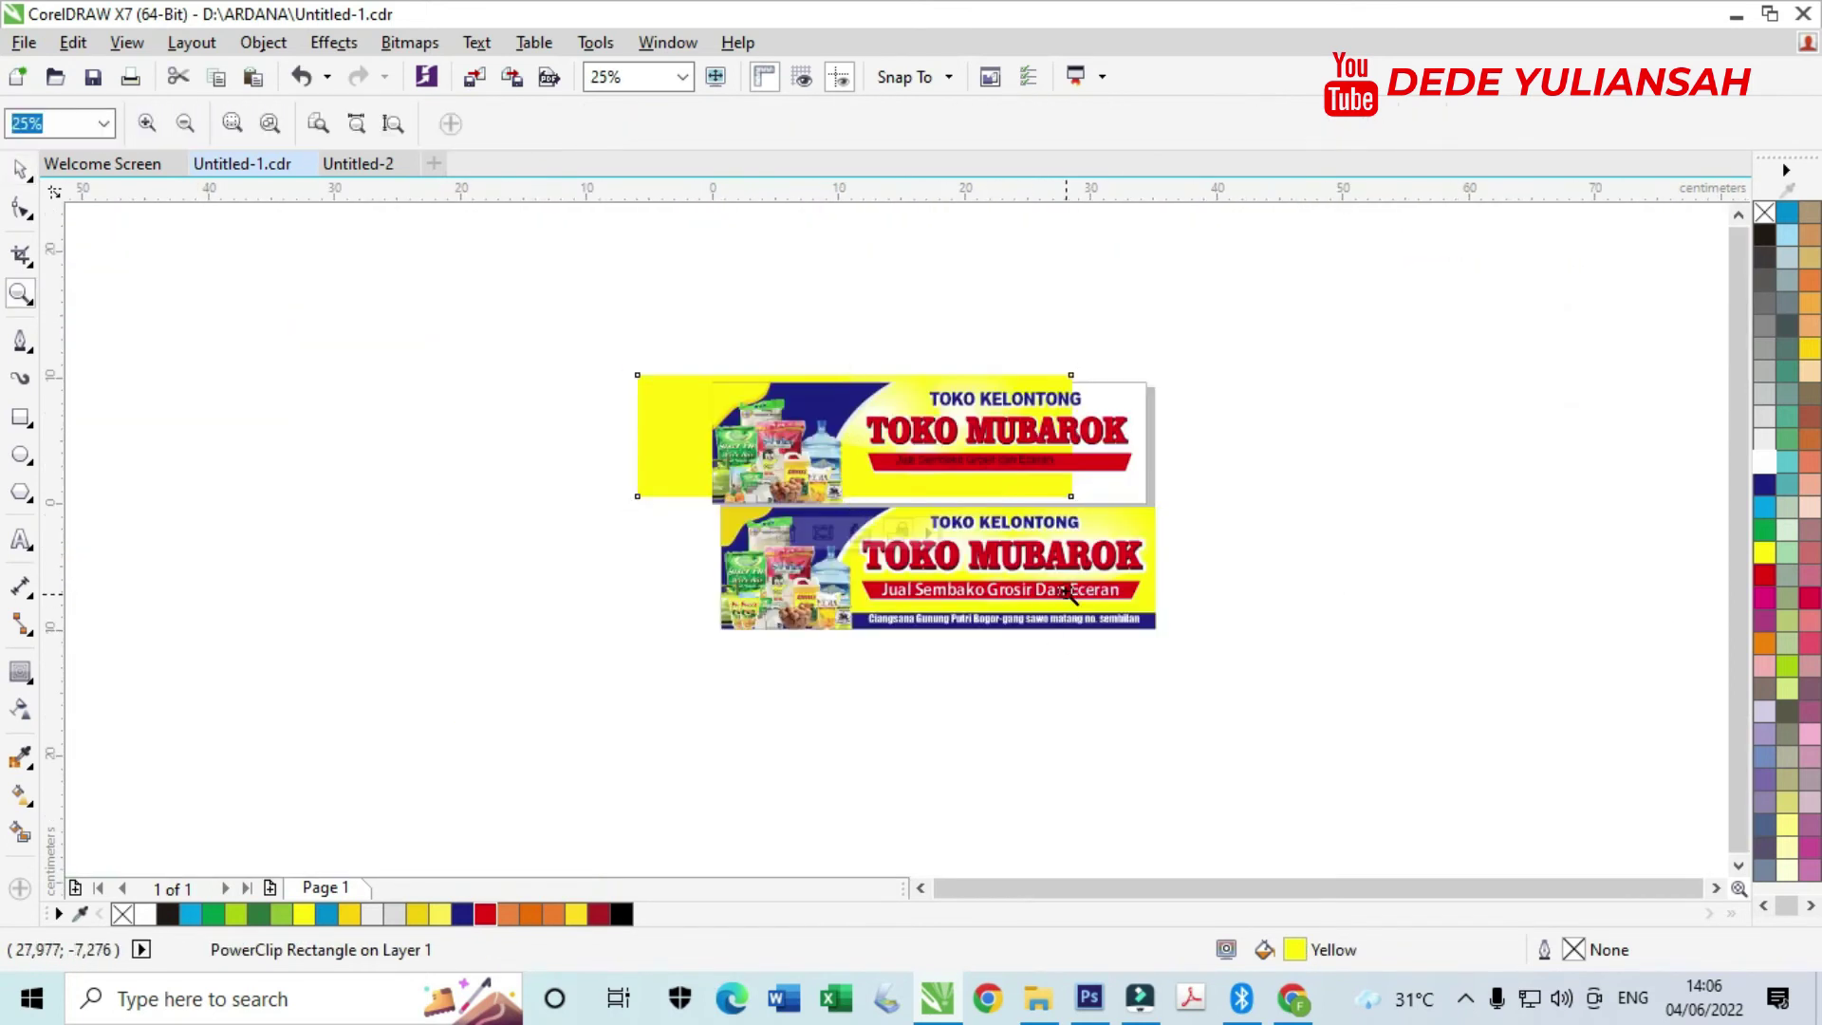
{"action": "left_click", "coordinate": [1196, 509]}
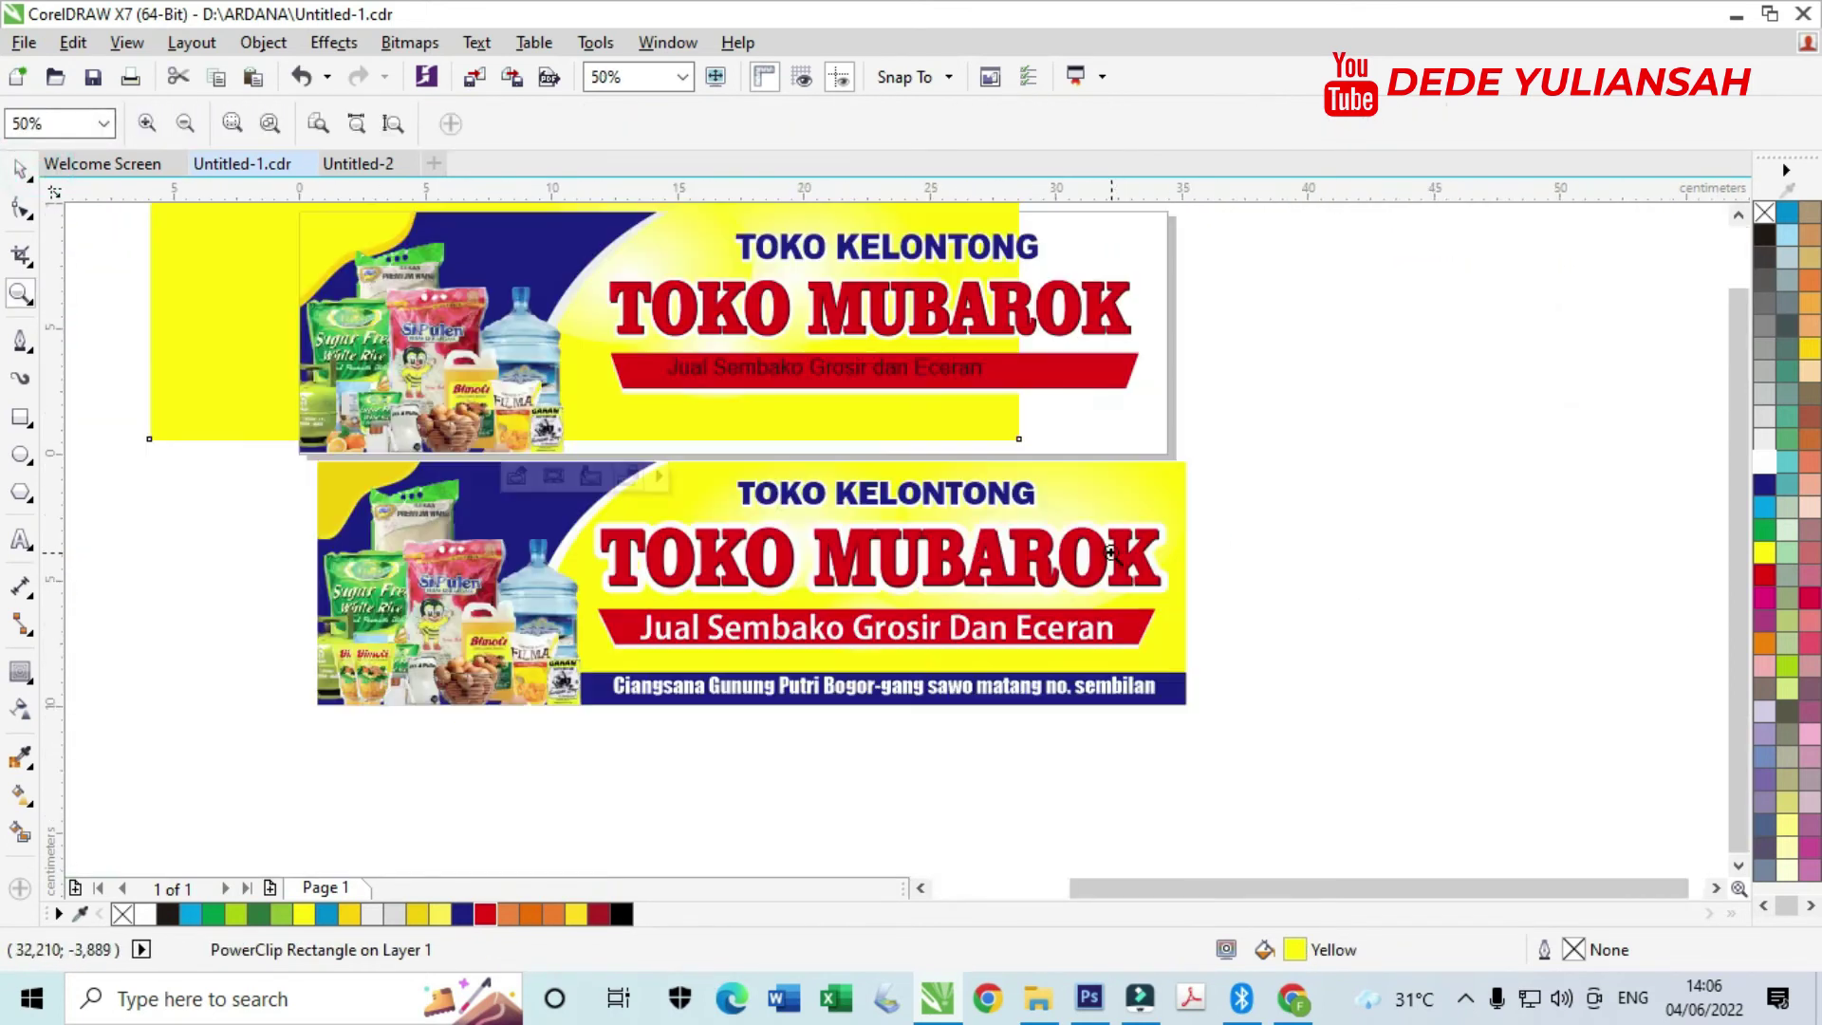
{"action": "left_click", "coordinate": [24, 174]}
{"action": "key", "text": "ctrl+z"}
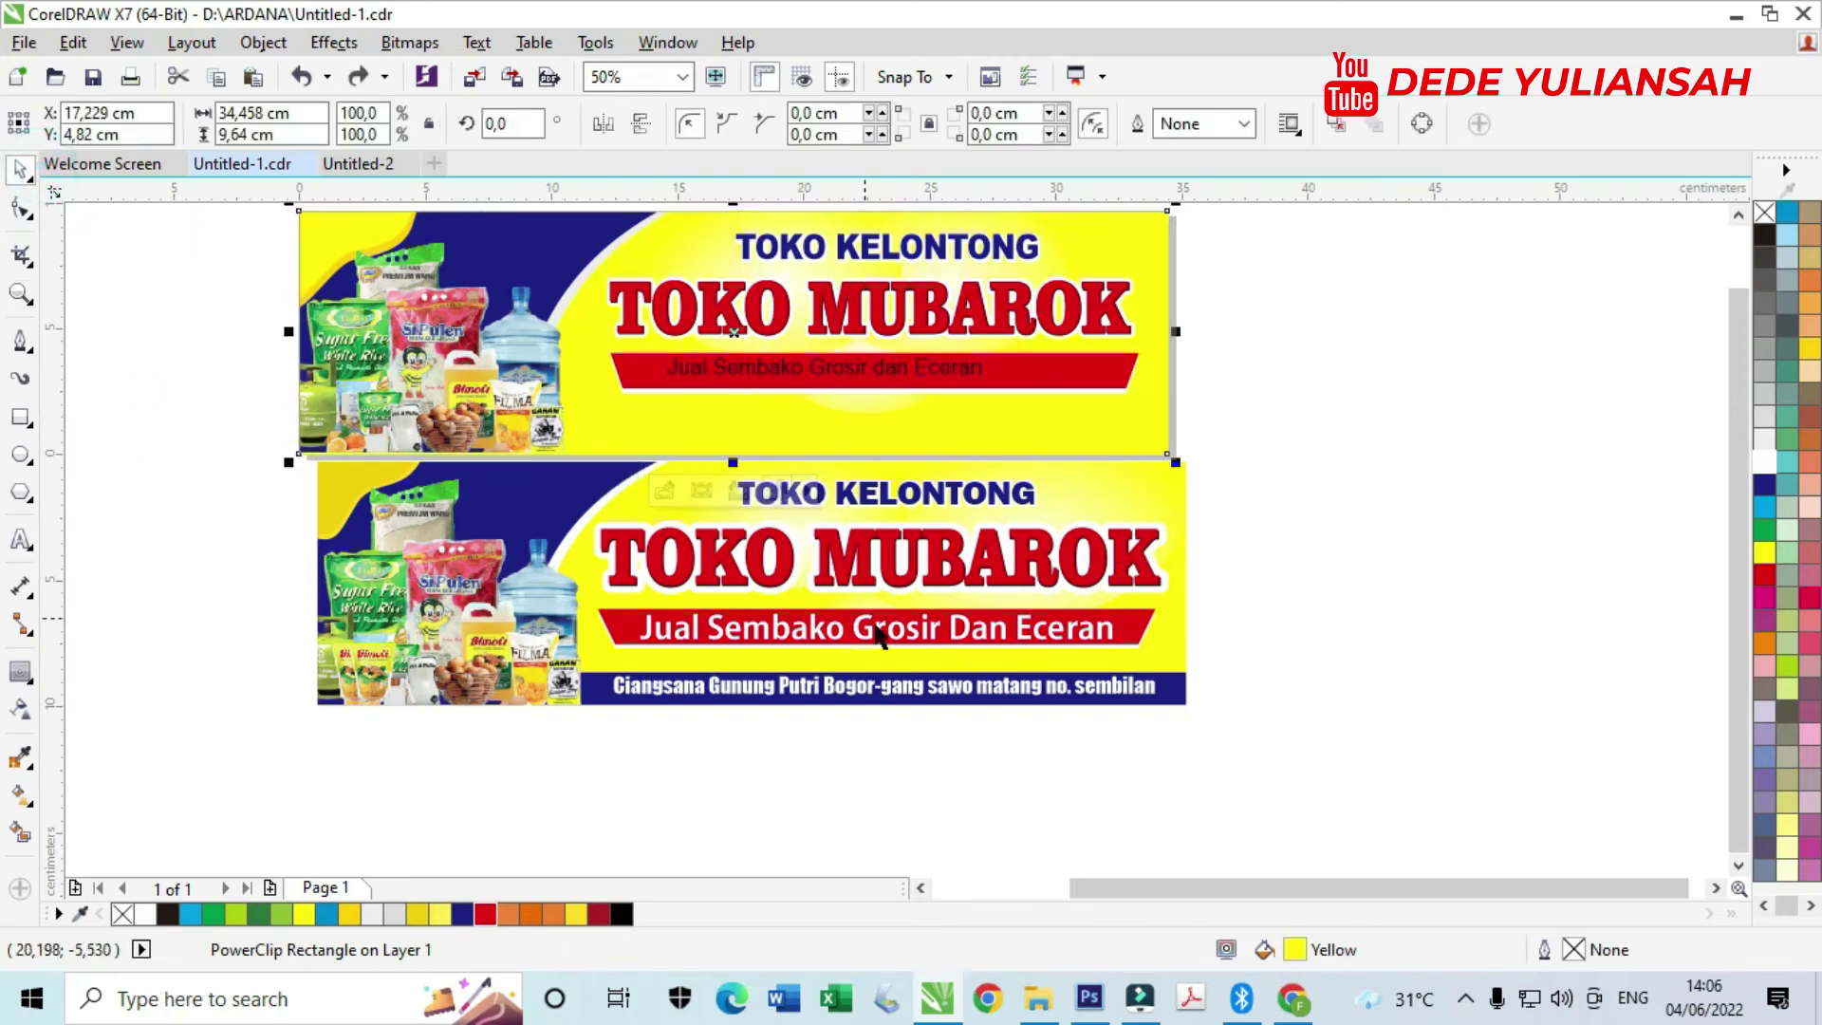
- Check the font of the reference banner's tagline and set the new tagline to Kozuka Gothic Pr6N B
{"action": "left_click", "coordinate": [930, 645]}
{"action": "scroll", "coordinate": [818, 365], "scroll_direction": "up", "scroll_amount": 3}
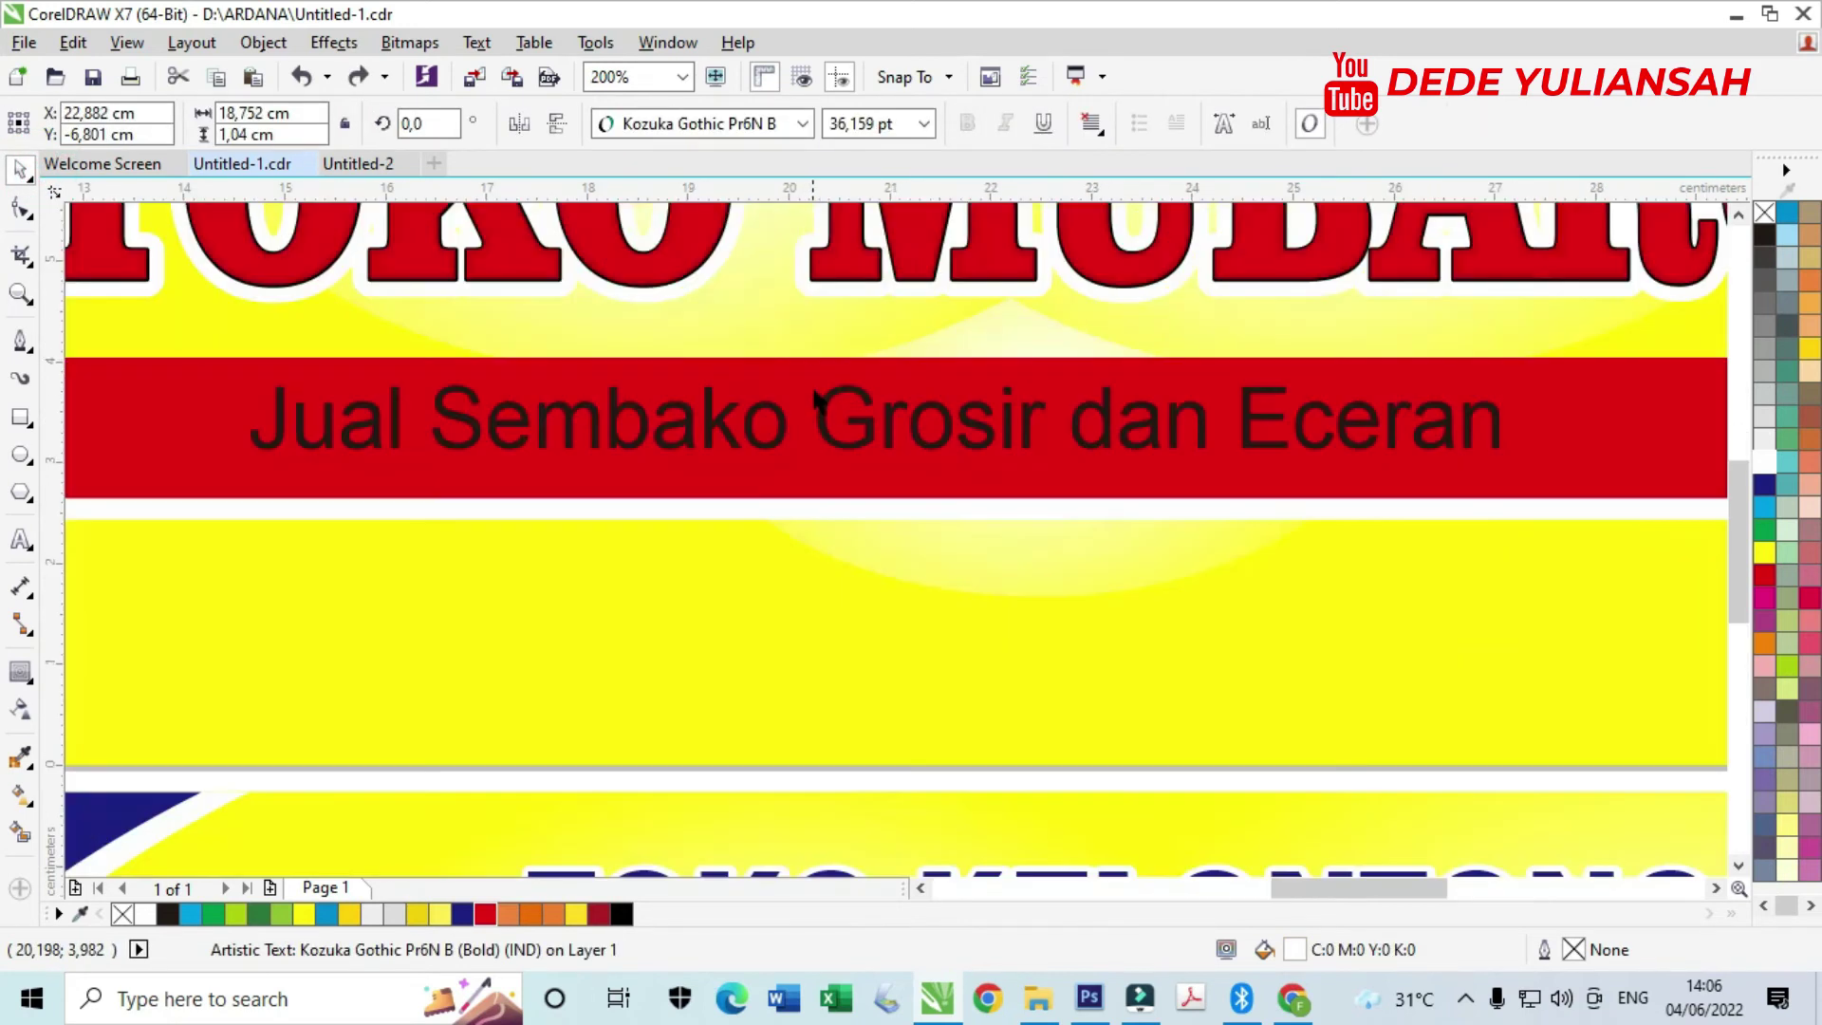
{"action": "left_click", "coordinate": [825, 410]}
{"action": "left_click", "coordinate": [750, 125]}
{"action": "left_click", "coordinate": [737, 182]}
{"action": "scroll", "coordinate": [750, 401], "scroll_direction": "down", "scroll_amount": 2}
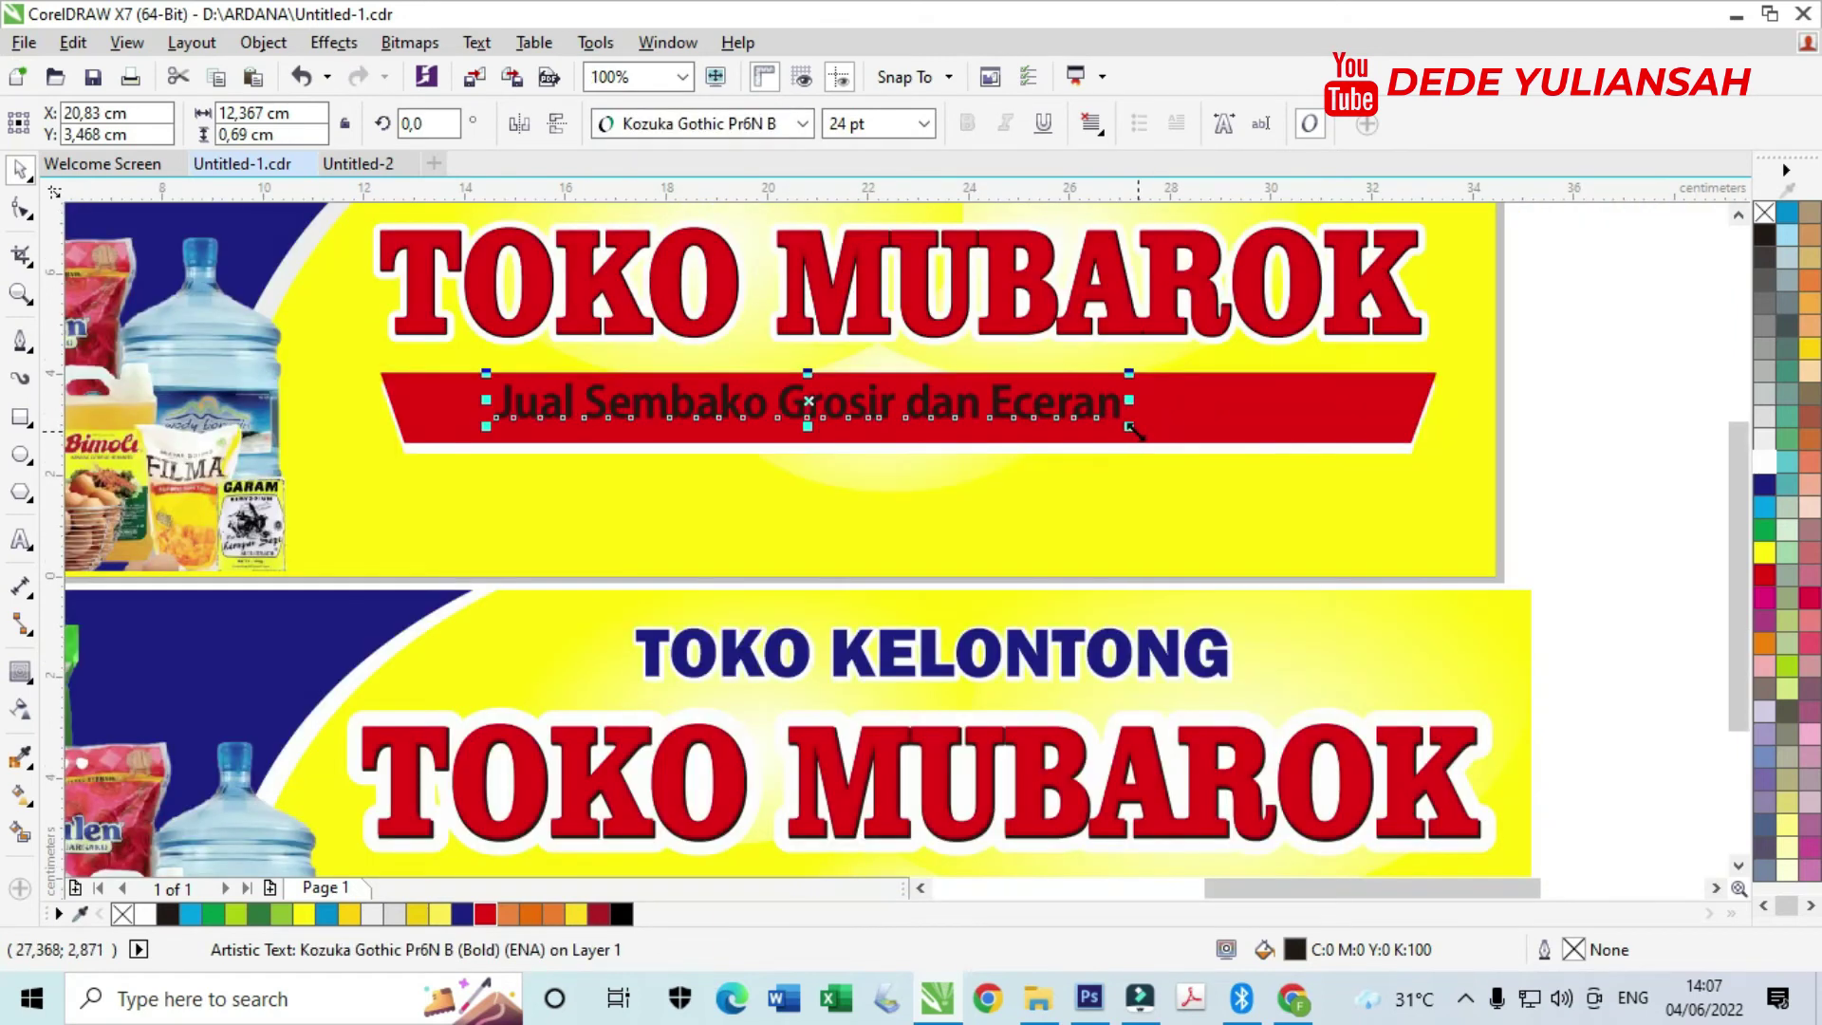
- Scale the new tagline proportionally to about 16.1 cm wide on the red ribbon and fill it white
{"action": "left_click_drag", "start_coordinate": [1129, 429], "coordinate": [1313, 472]}
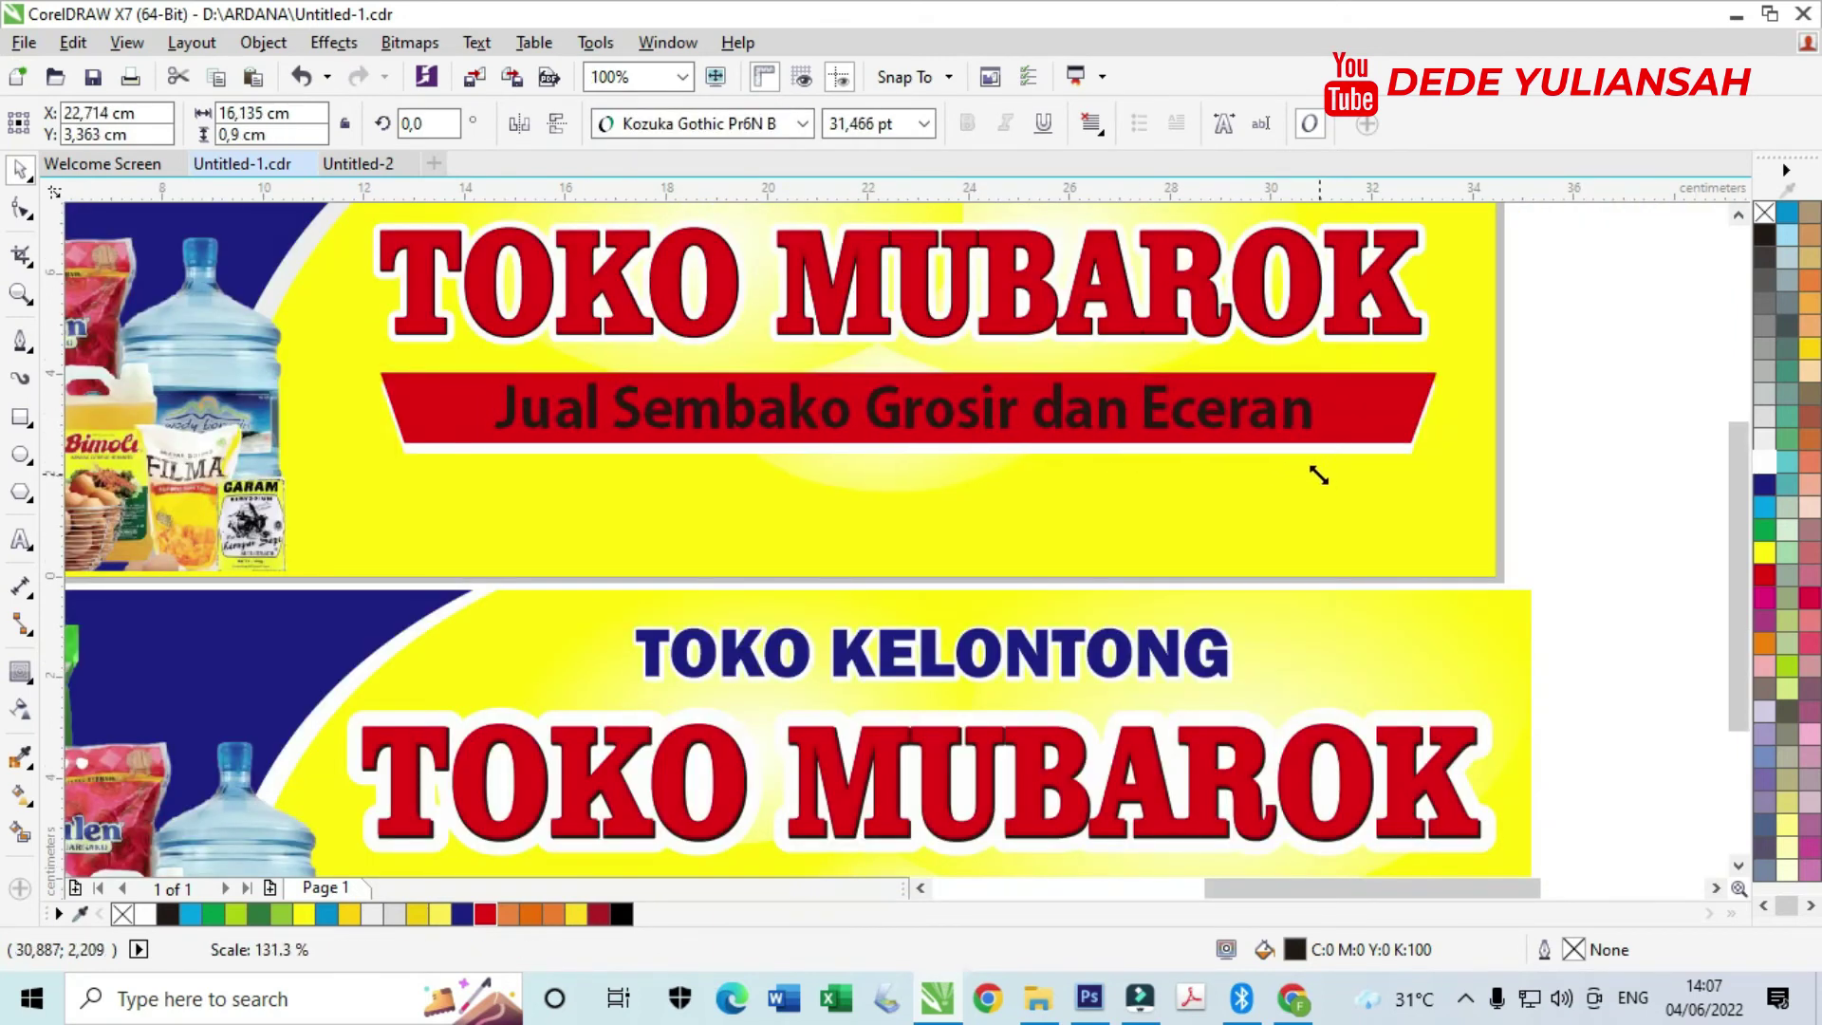
{"action": "left_click", "coordinate": [1767, 461]}
{"action": "left_click", "coordinate": [1595, 460]}
- Draw a rectangle about 25.6 cm wide and 1.06 cm high along the new banner's lower edge and fill it blue
{"action": "scroll", "coordinate": [318, 480], "scroll_direction": "down", "scroll_amount": 1}
{"action": "scroll", "coordinate": [1107, 533], "scroll_direction": "down", "scroll_amount": 2}
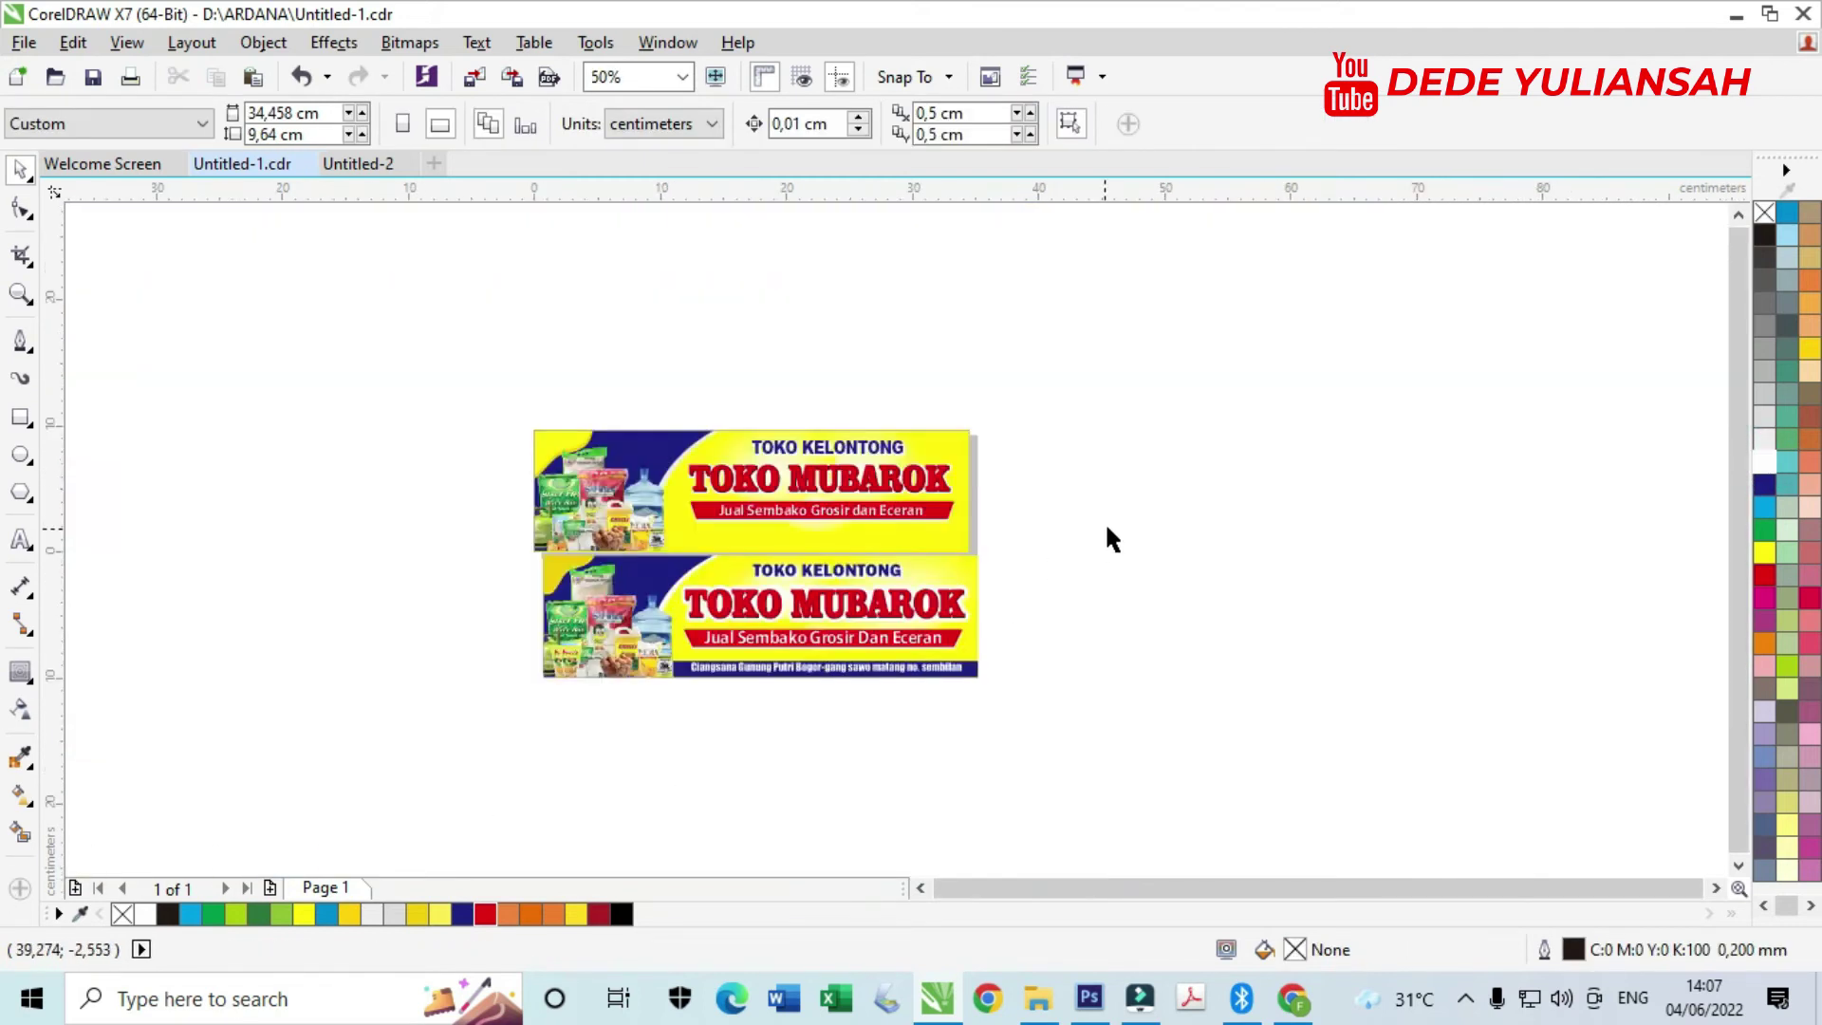
{"action": "scroll", "coordinate": [928, 538], "scroll_direction": "up", "scroll_amount": 2}
{"action": "scroll", "coordinate": [756, 733], "scroll_direction": "up", "scroll_amount": 1}
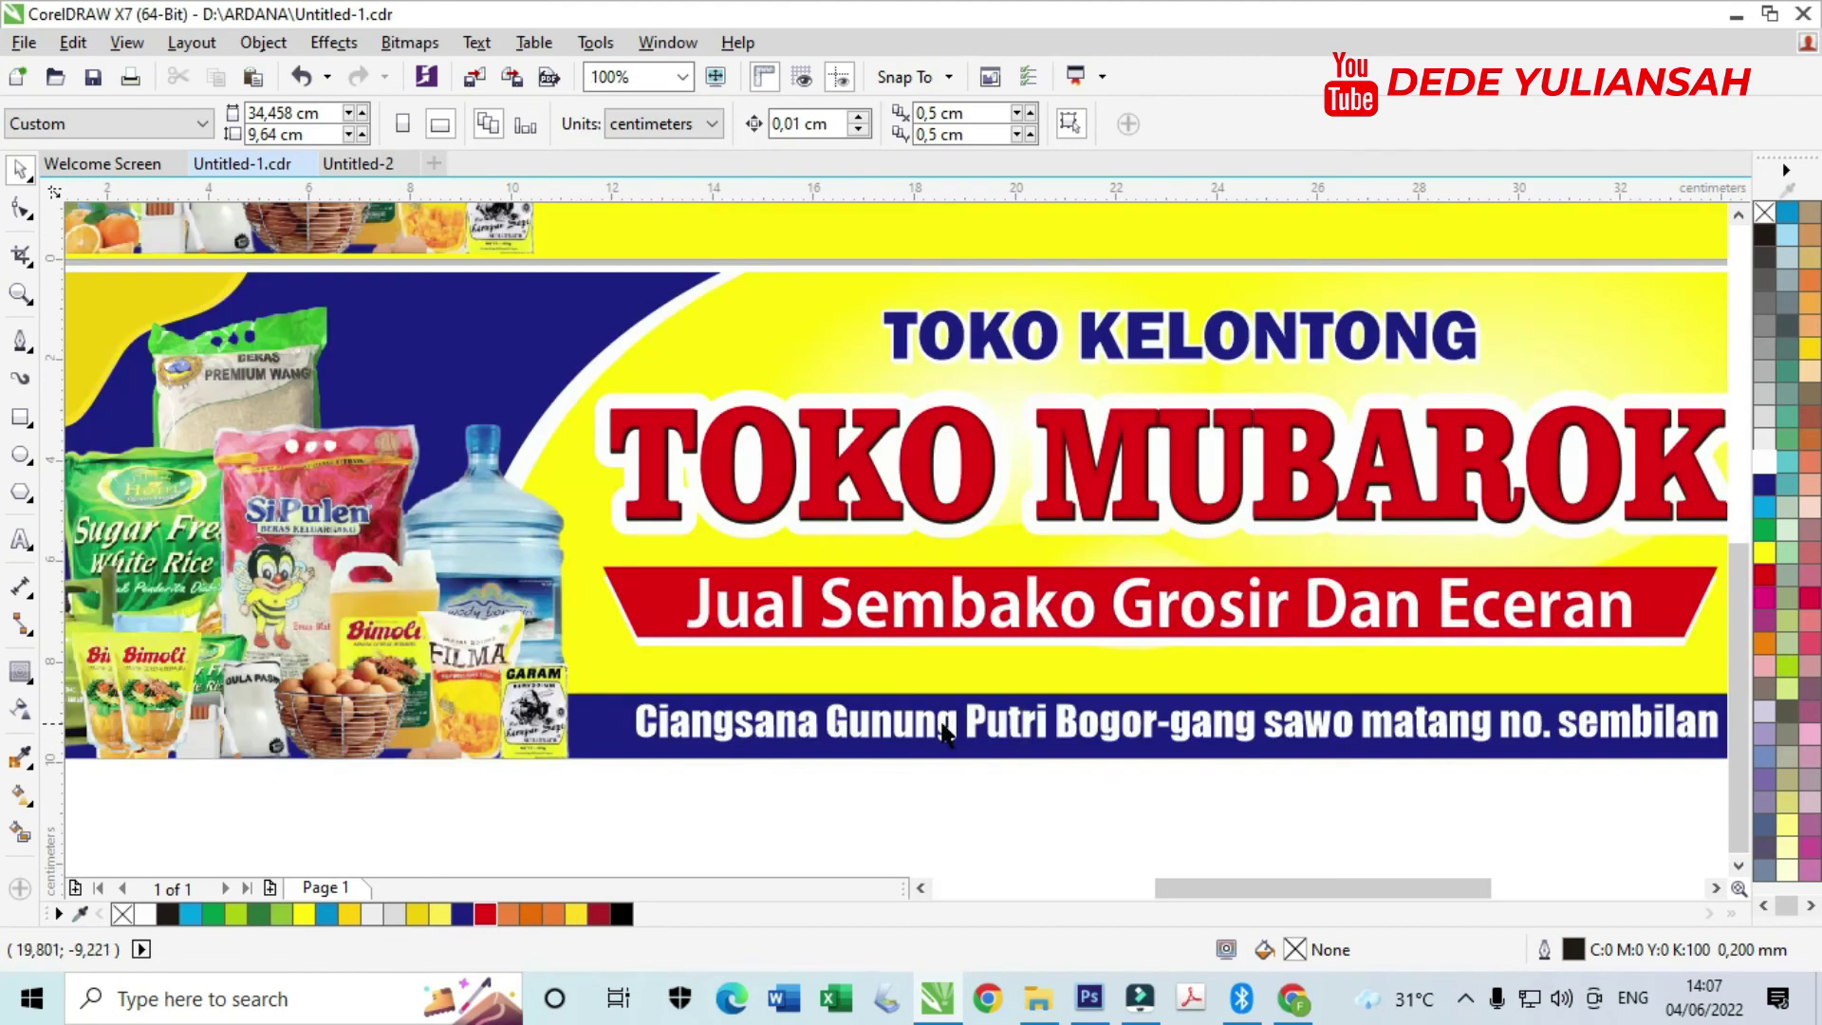
{"action": "scroll", "coordinate": [864, 731], "scroll_direction": "down", "scroll_amount": 2}
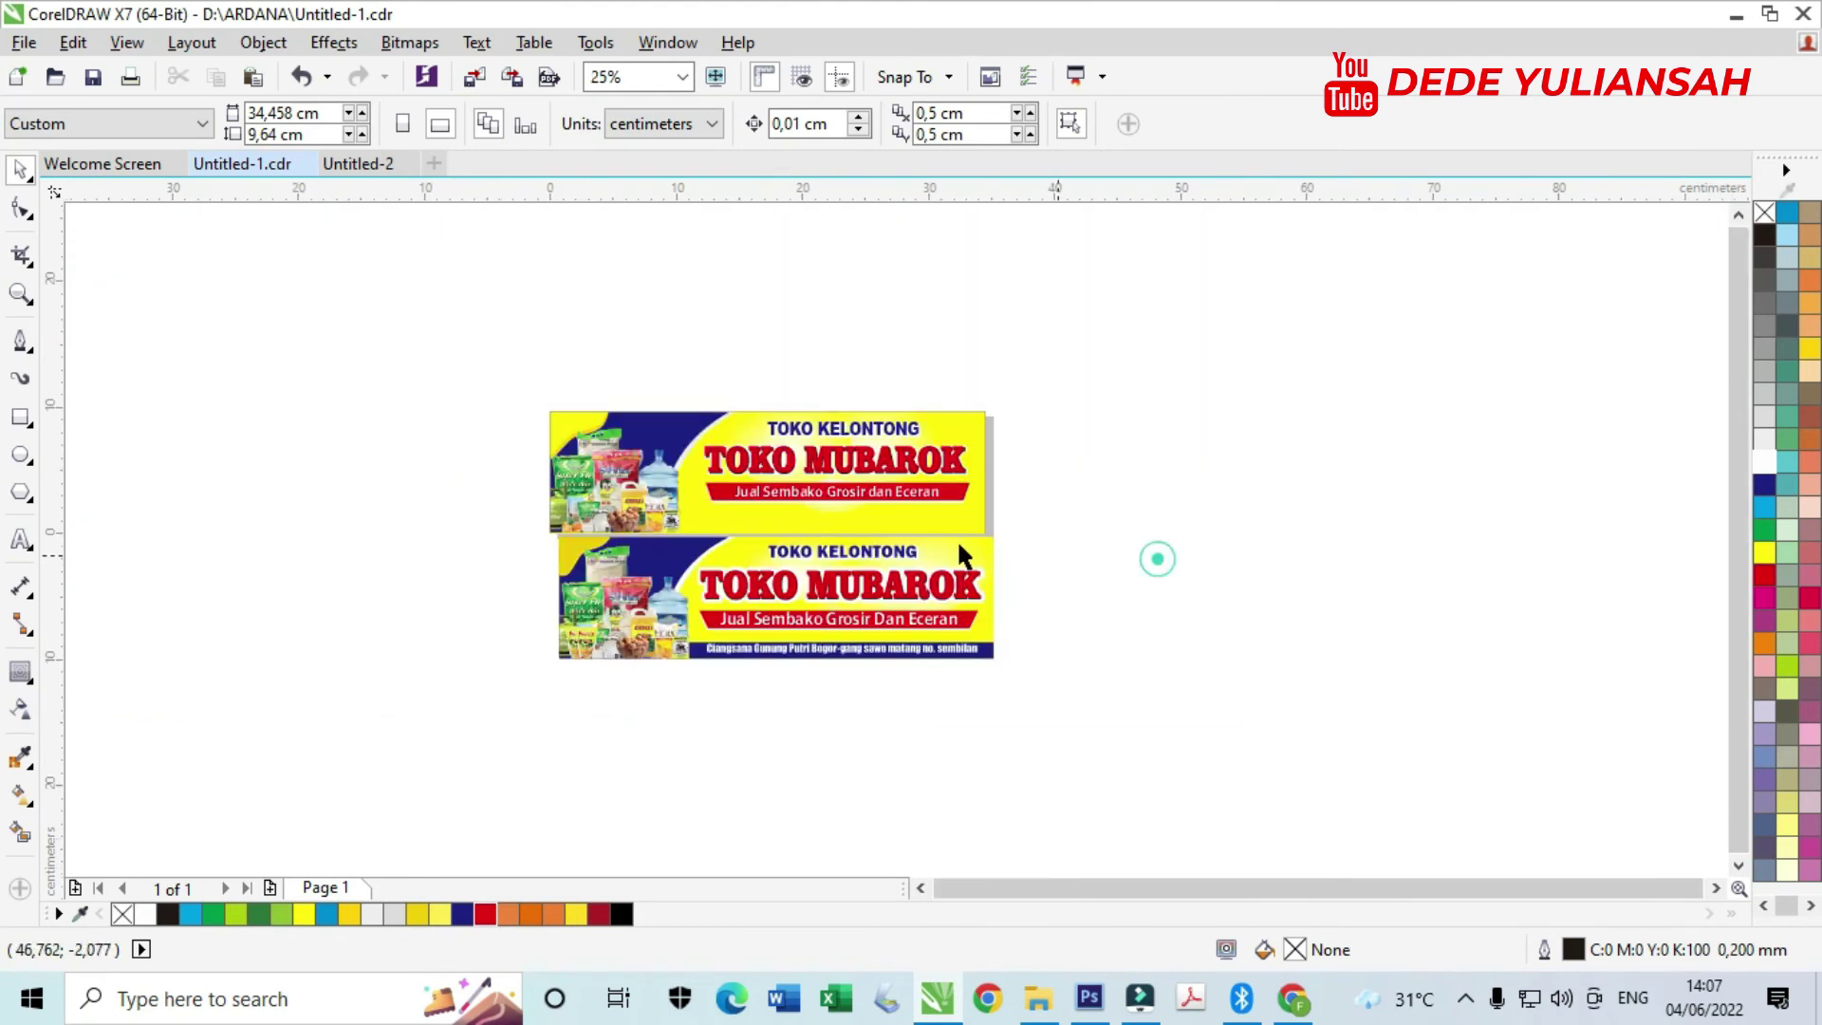
{"action": "scroll", "coordinate": [739, 543], "scroll_direction": "up", "scroll_amount": 1}
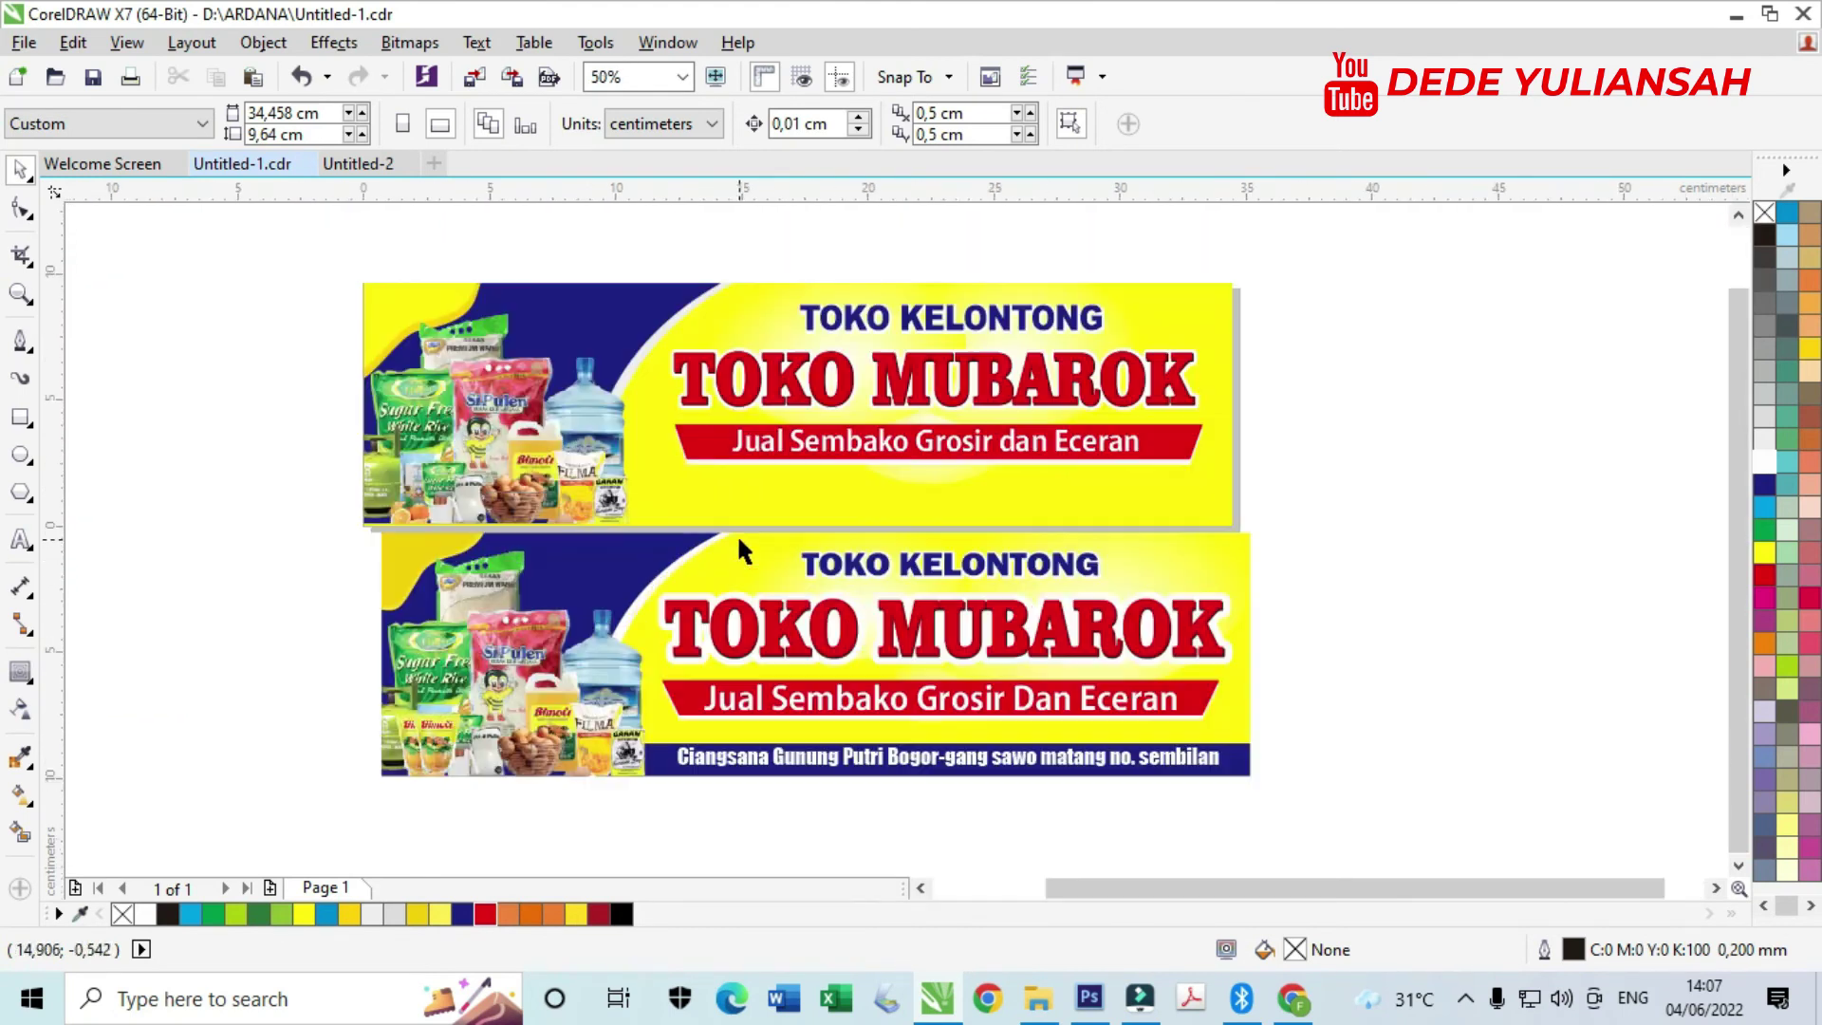
{"action": "left_click", "coordinate": [21, 418]}
{"action": "scroll", "coordinate": [432, 481], "scroll_direction": "up", "scroll_amount": 2}
{"action": "scroll", "coordinate": [406, 466], "scroll_direction": "down", "scroll_amount": 1}
{"action": "mouse_move", "coordinate": [280, 442]}
{"action": "left_mouse_down"}
{"action": "mouse_move", "coordinate": [883, 513]}
{"action": "mouse_move", "coordinate": [1596, 515]}
{"action": "left_mouse_up"}
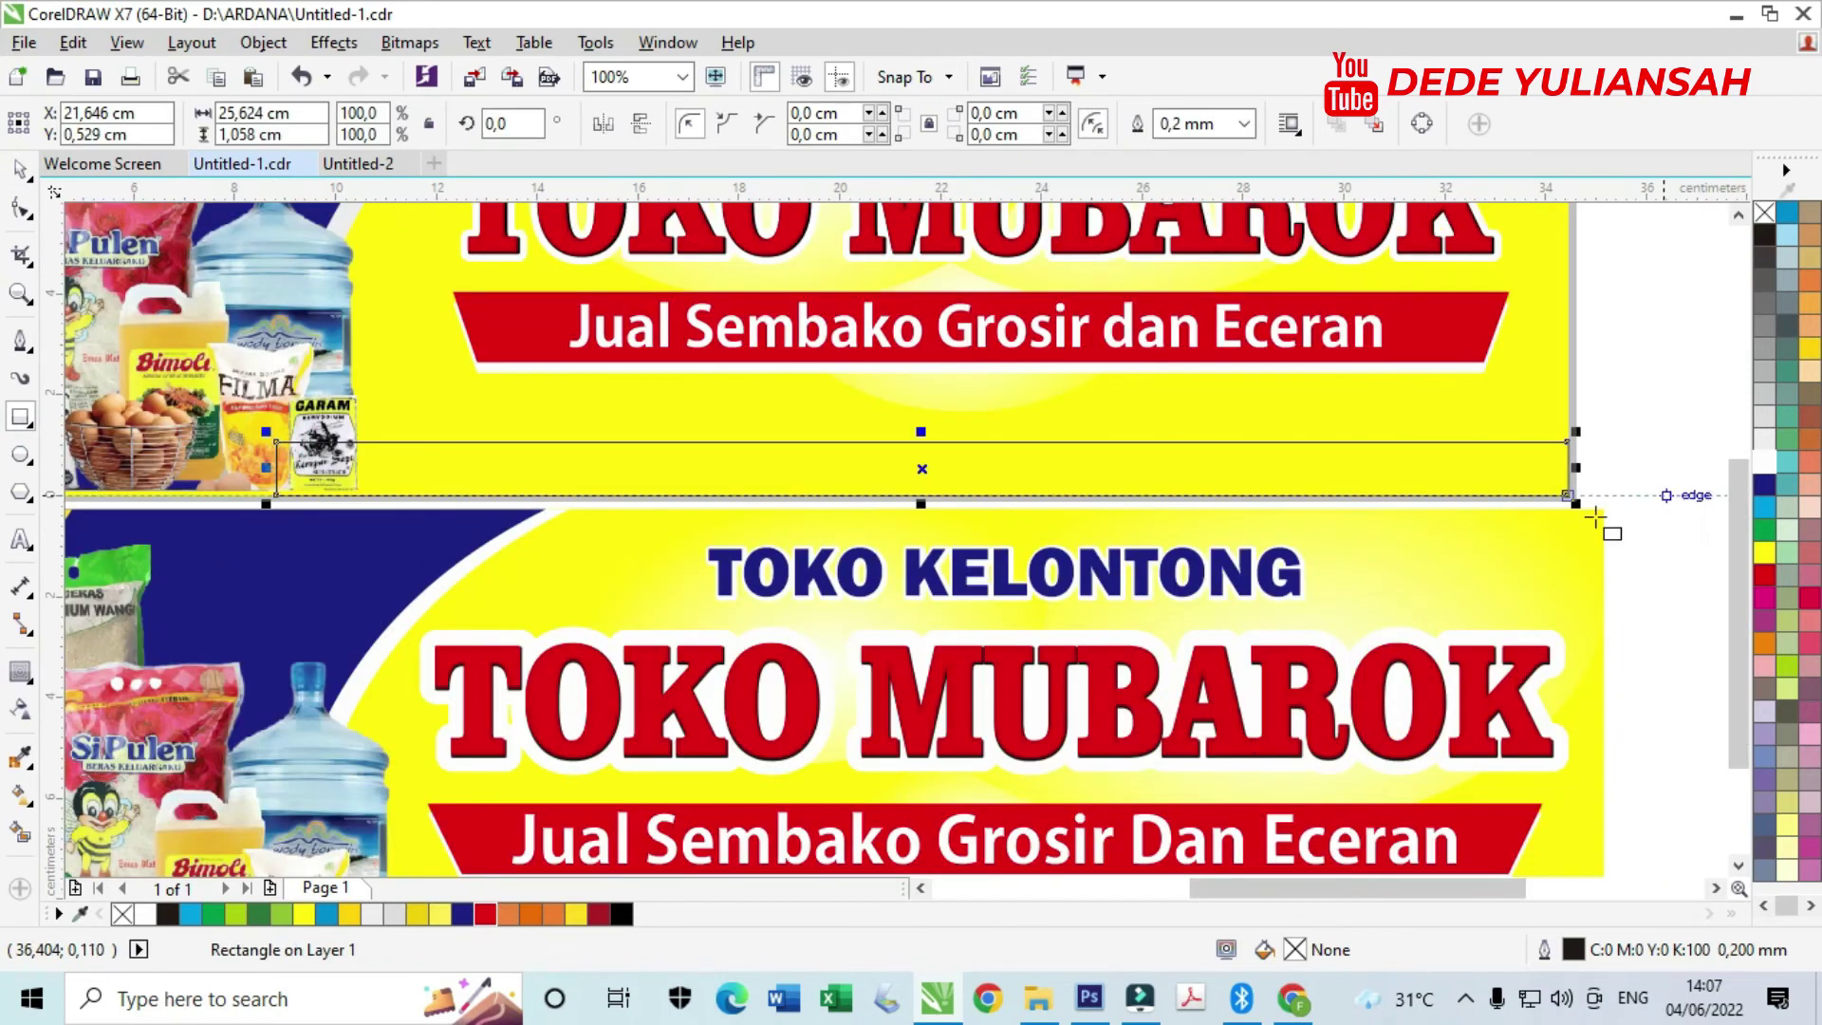
{"action": "left_click", "coordinate": [464, 915]}
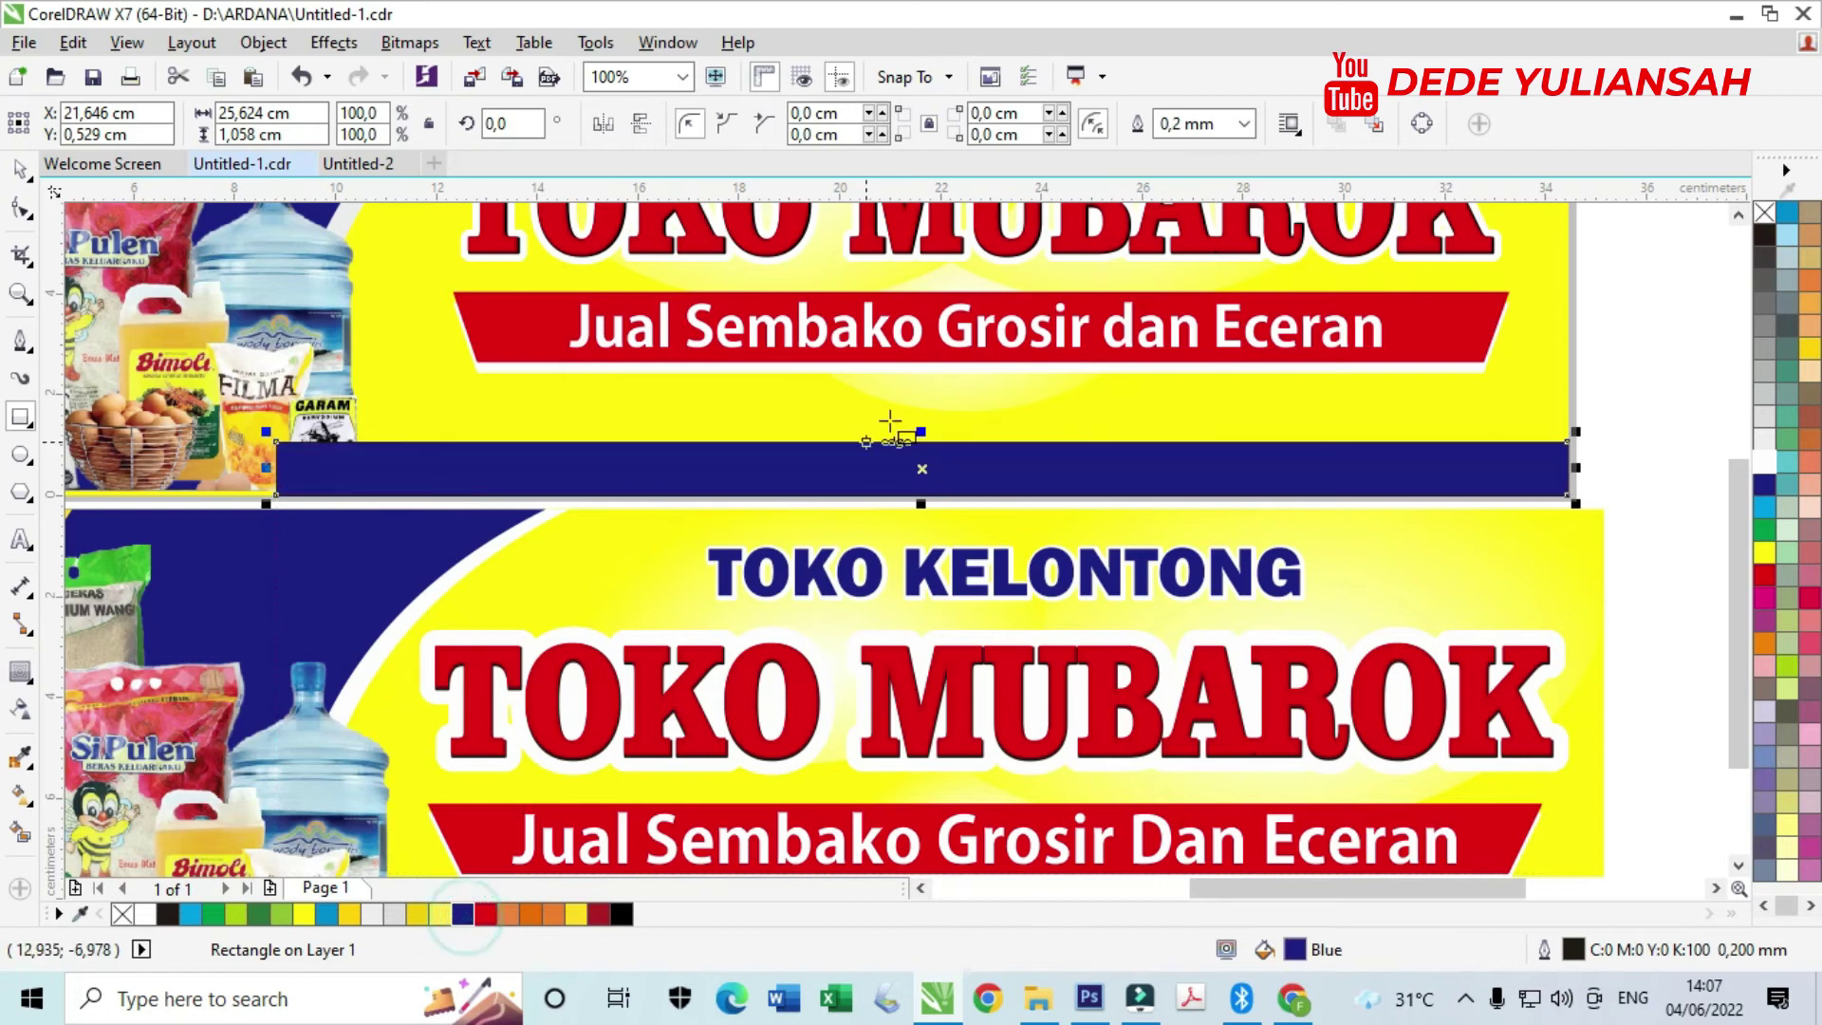
- Stretch the blue rectangle's upper edge upward to make it about 1.38 cm high
{"action": "scroll", "coordinate": [922, 439], "scroll_direction": "up", "scroll_amount": 1}
{"action": "left_click_drag", "start_coordinate": [923, 444], "coordinate": [928, 406]}
{"action": "scroll", "coordinate": [996, 439], "scroll_direction": "down", "scroll_amount": 2}
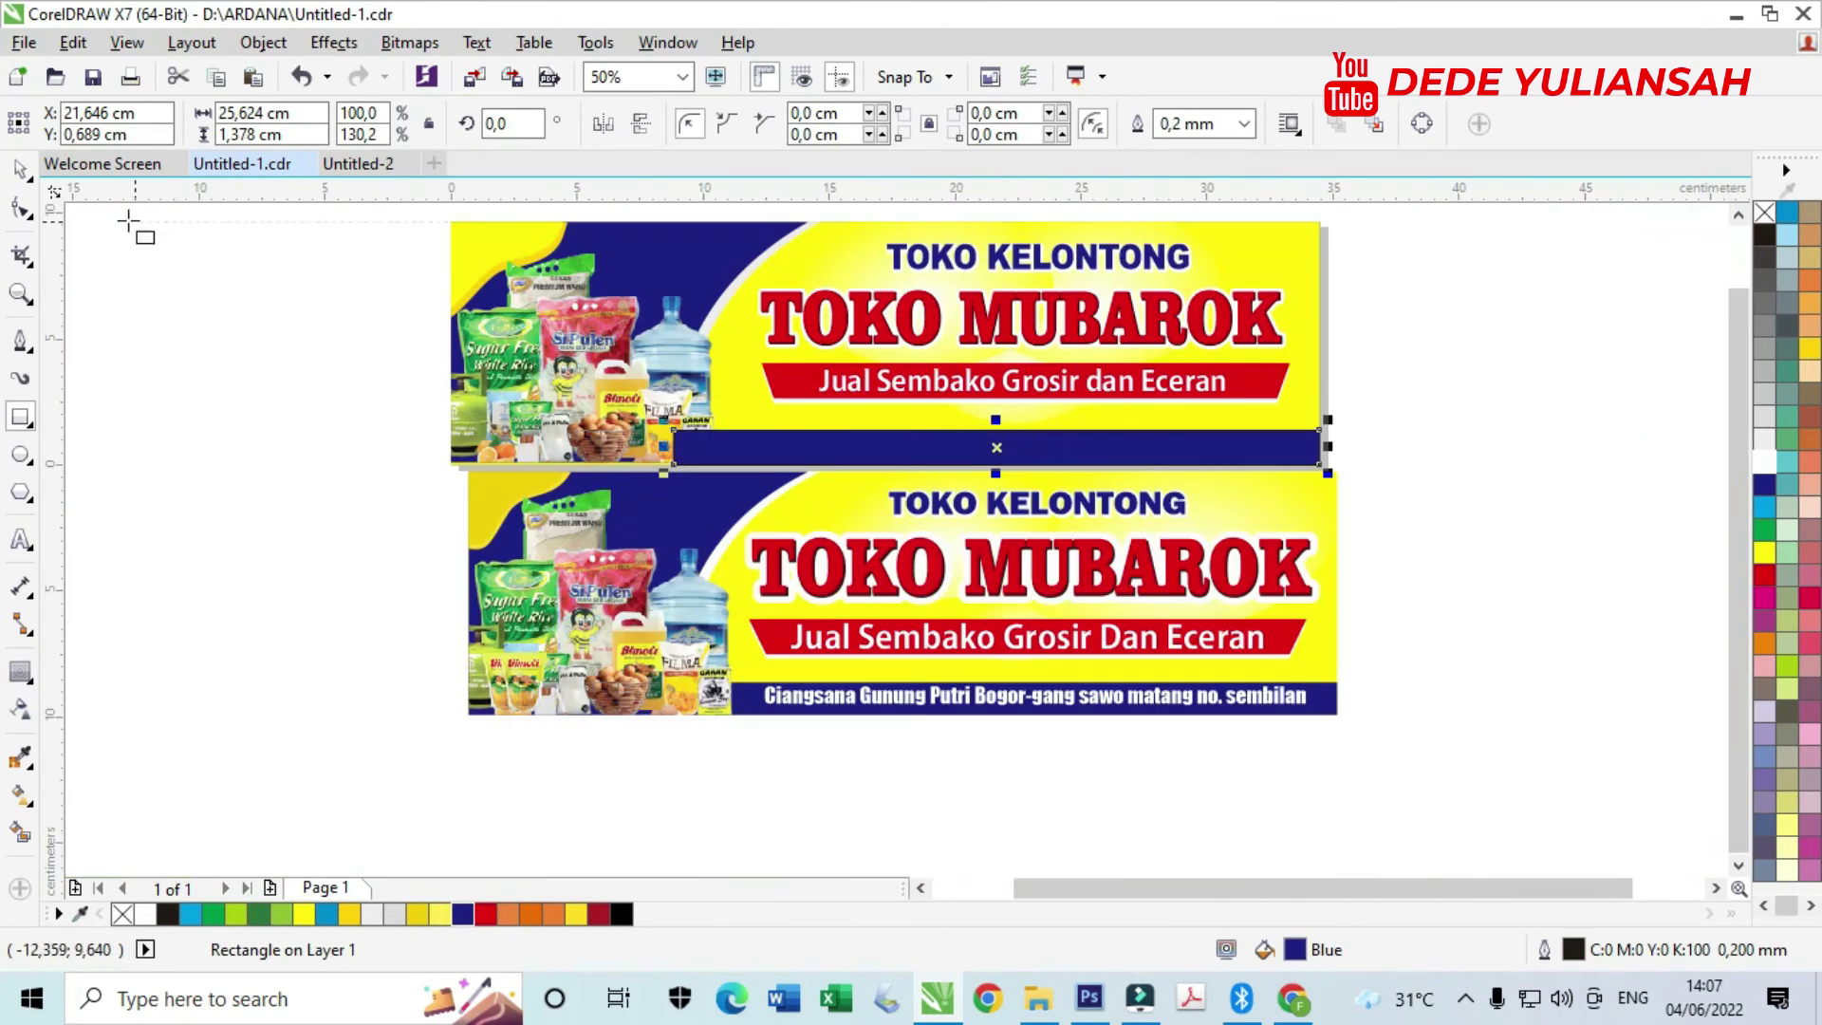
- Bring the new banner's grocery photos to the front, over the end of the blue strip
{"action": "left_click", "coordinate": [19, 169]}
{"action": "left_click_drag", "start_coordinate": [254, 193], "coordinate": [755, 495]}
{"action": "key", "text": "Delete"}
{"action": "left_click_drag", "start_coordinate": [312, 250], "coordinate": [736, 527]}
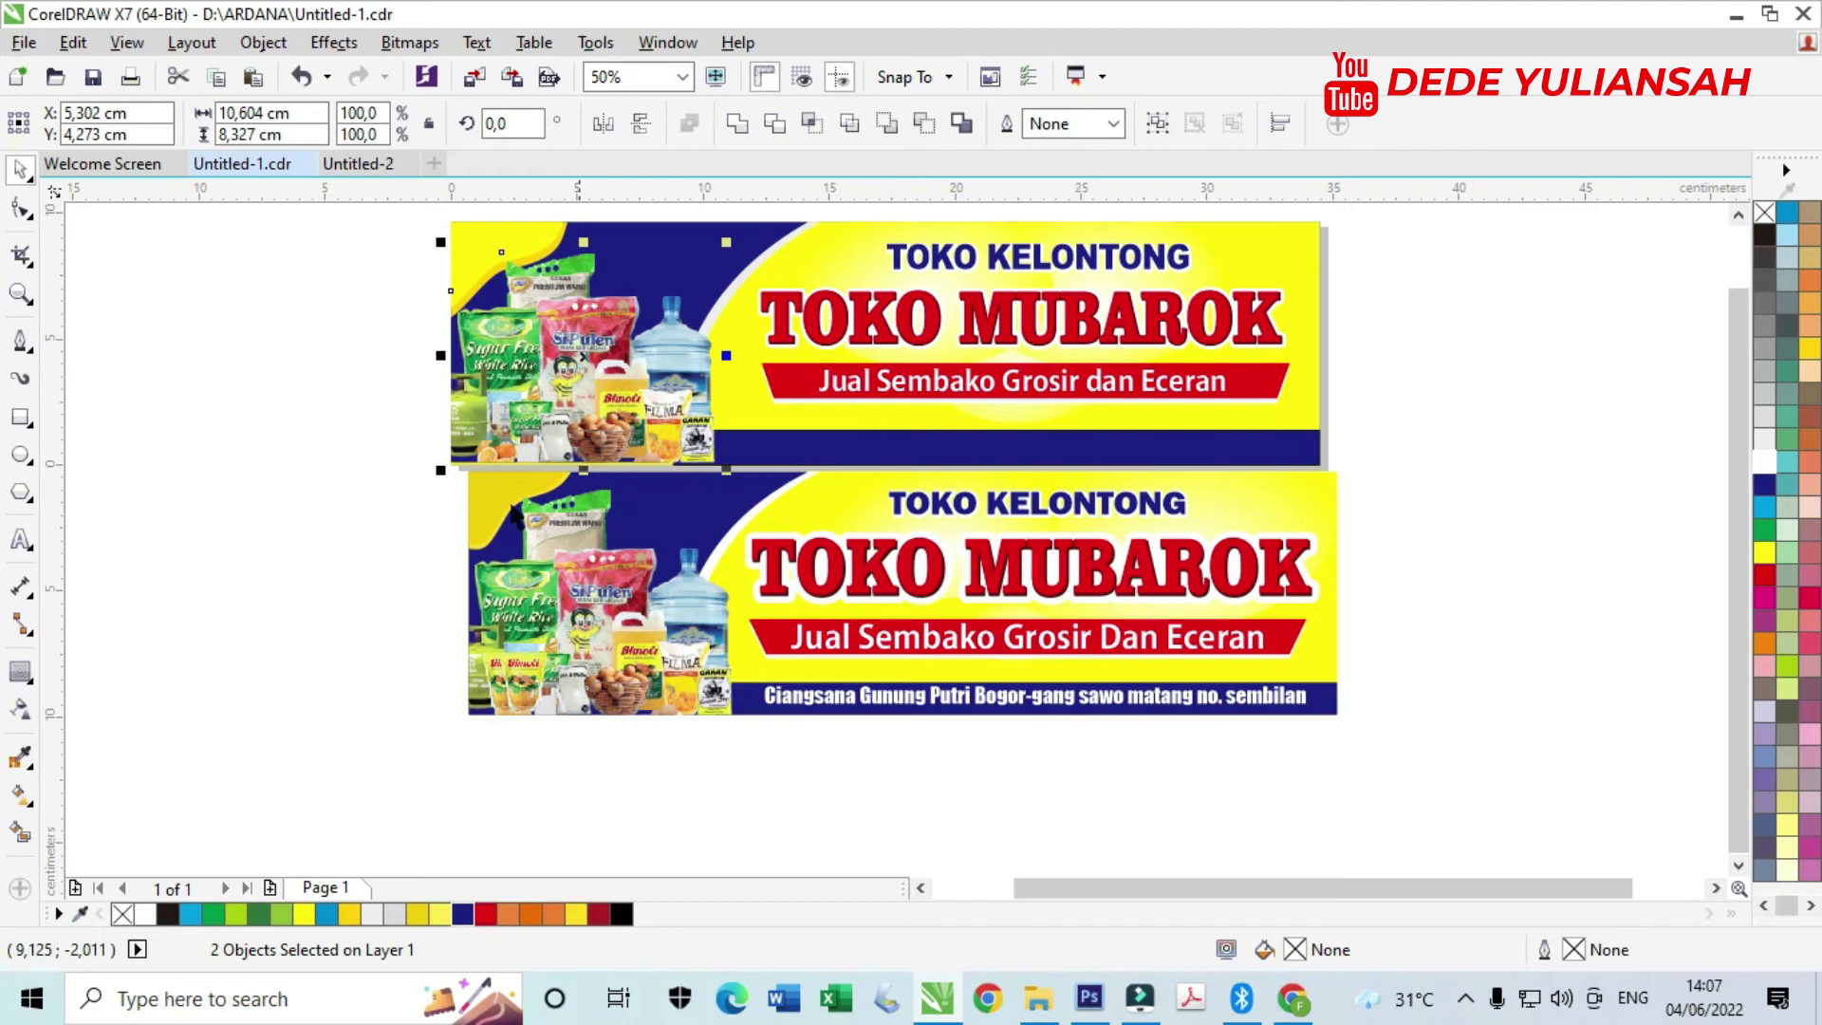
{"action": "left_click", "coordinate": [245, 480]}
- Copy the white Impact address line from the reference banner onto the new banner's blue strip
{"action": "left_click_drag", "start_coordinate": [1018, 705], "coordinate": [1002, 454]}
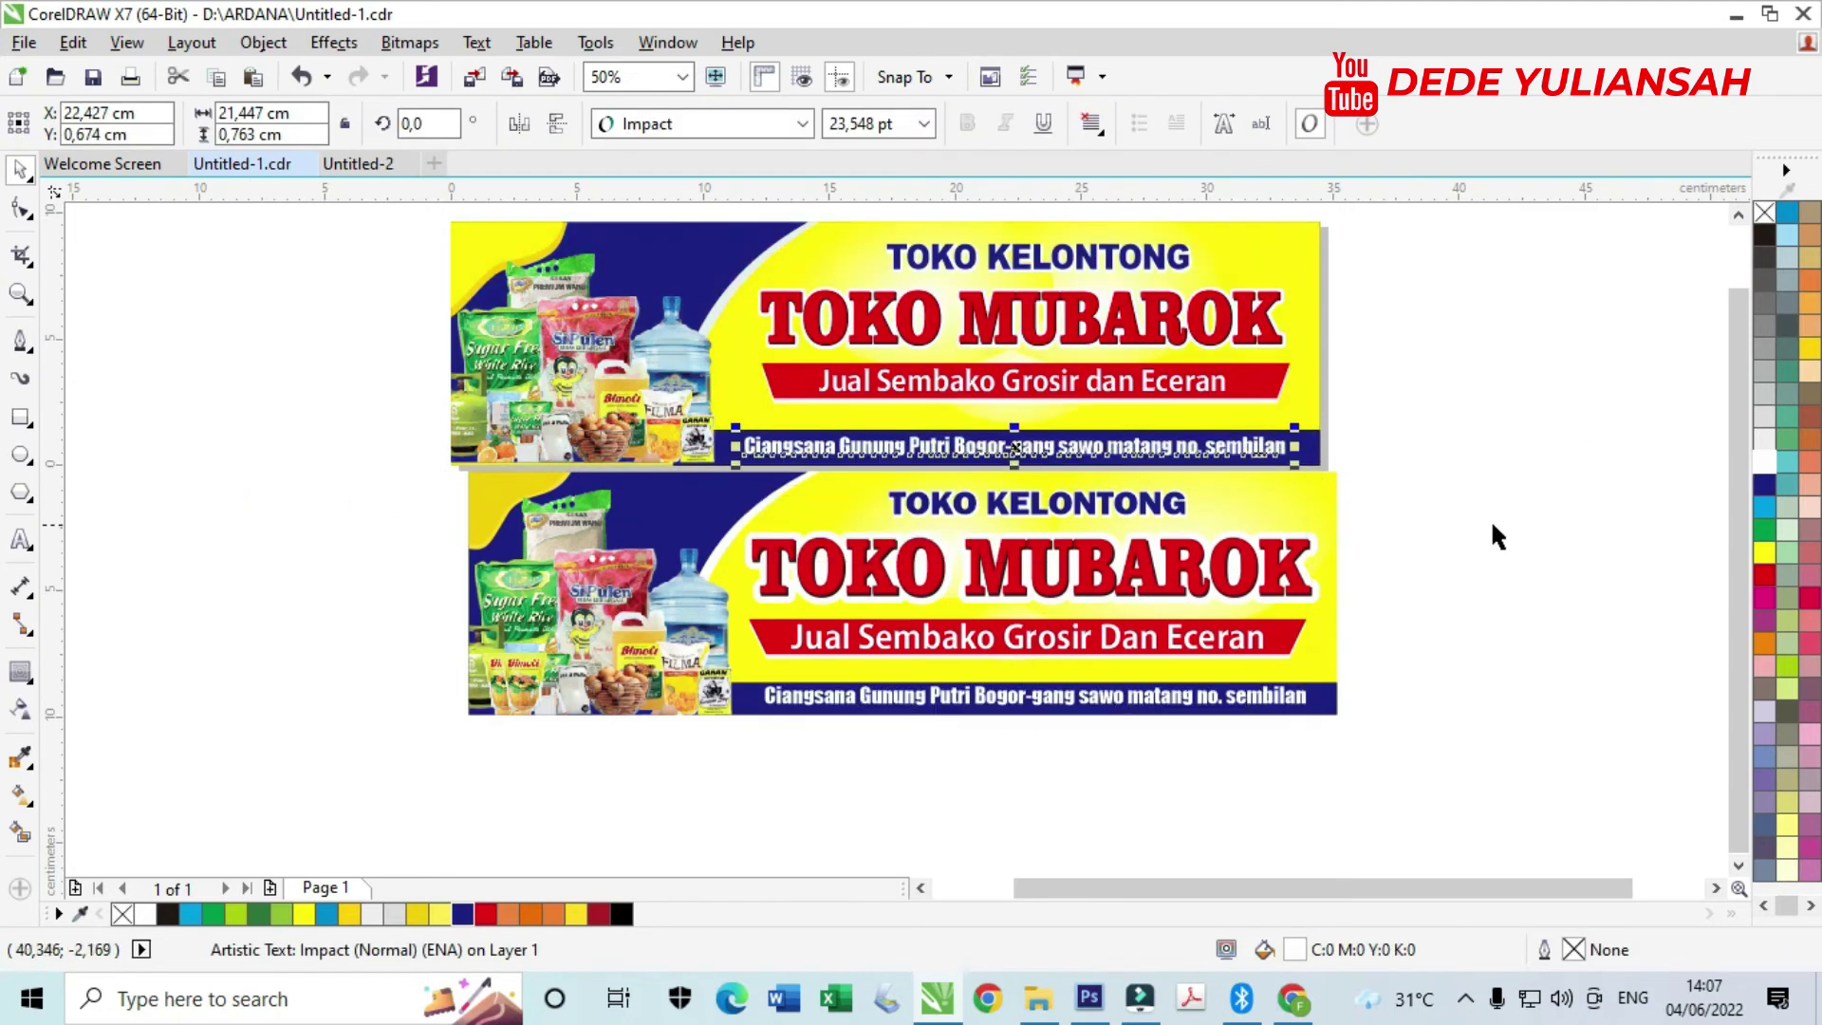
{"action": "left_click", "coordinate": [1493, 525]}
{"action": "scroll", "coordinate": [962, 268], "scroll_direction": "up", "scroll_amount": 1}
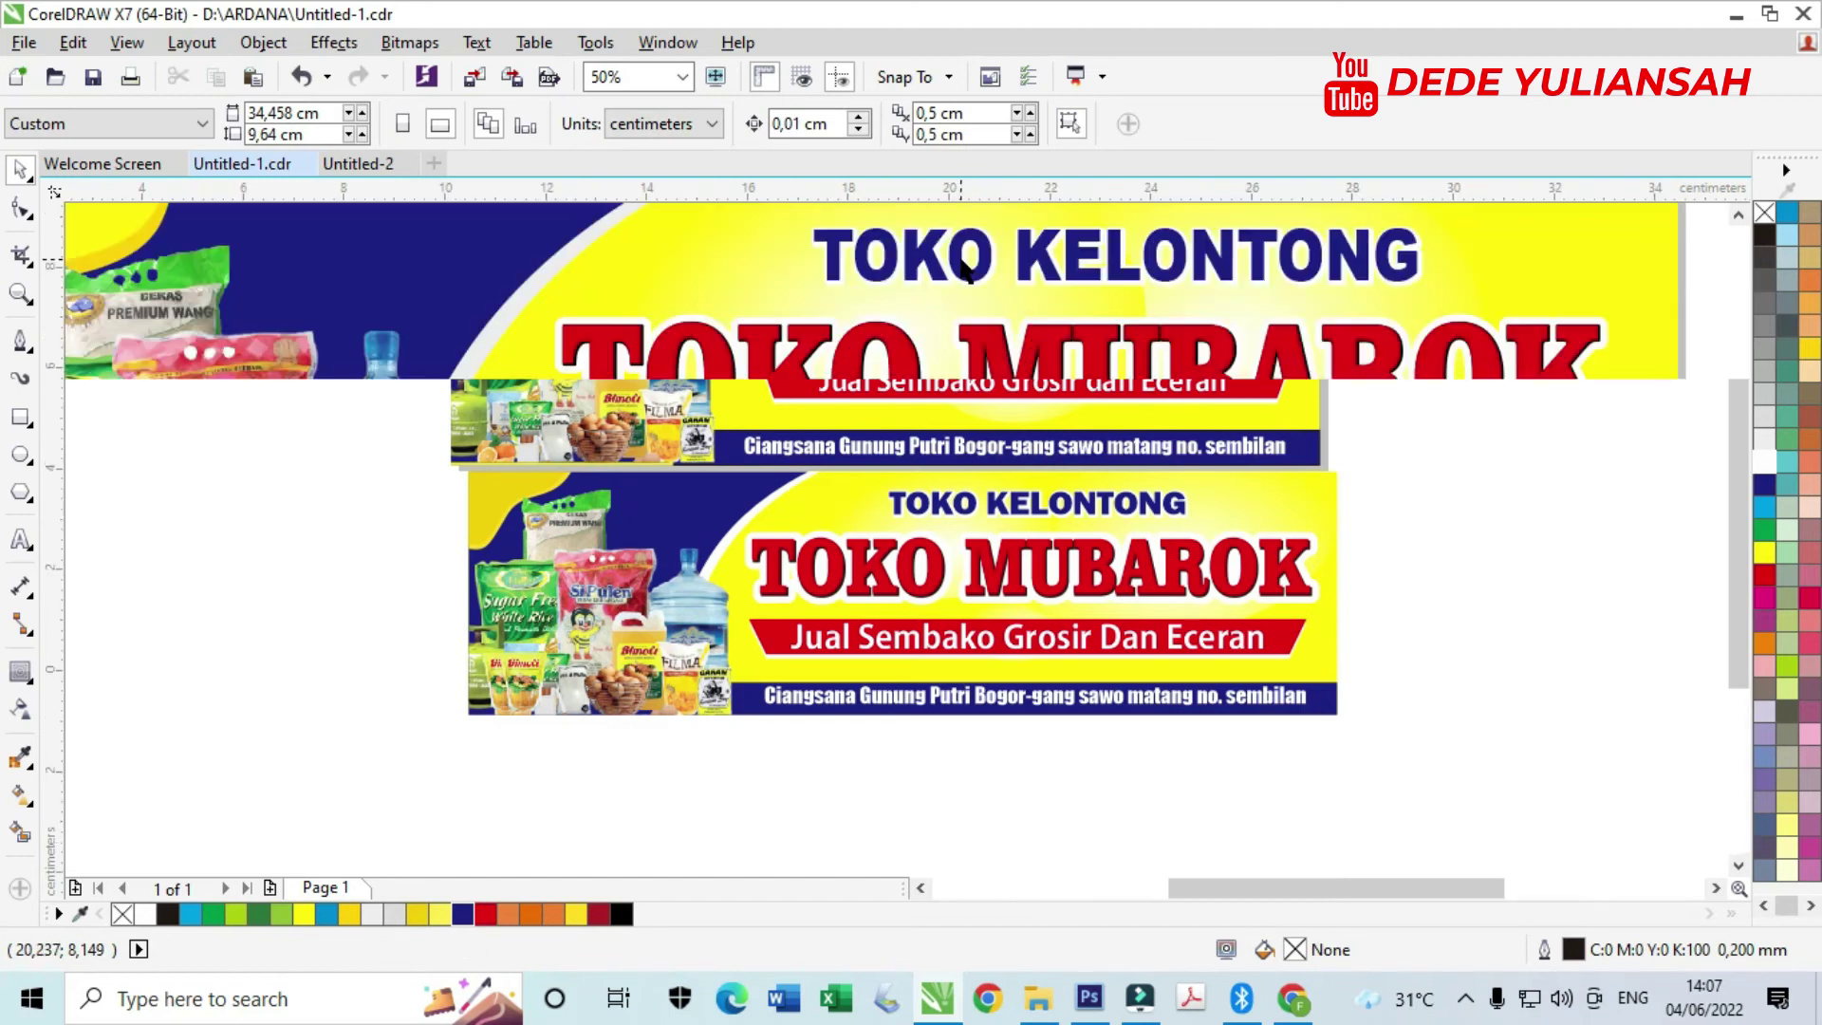
{"action": "scroll", "coordinate": [1002, 318], "scroll_direction": "down", "scroll_amount": 1}
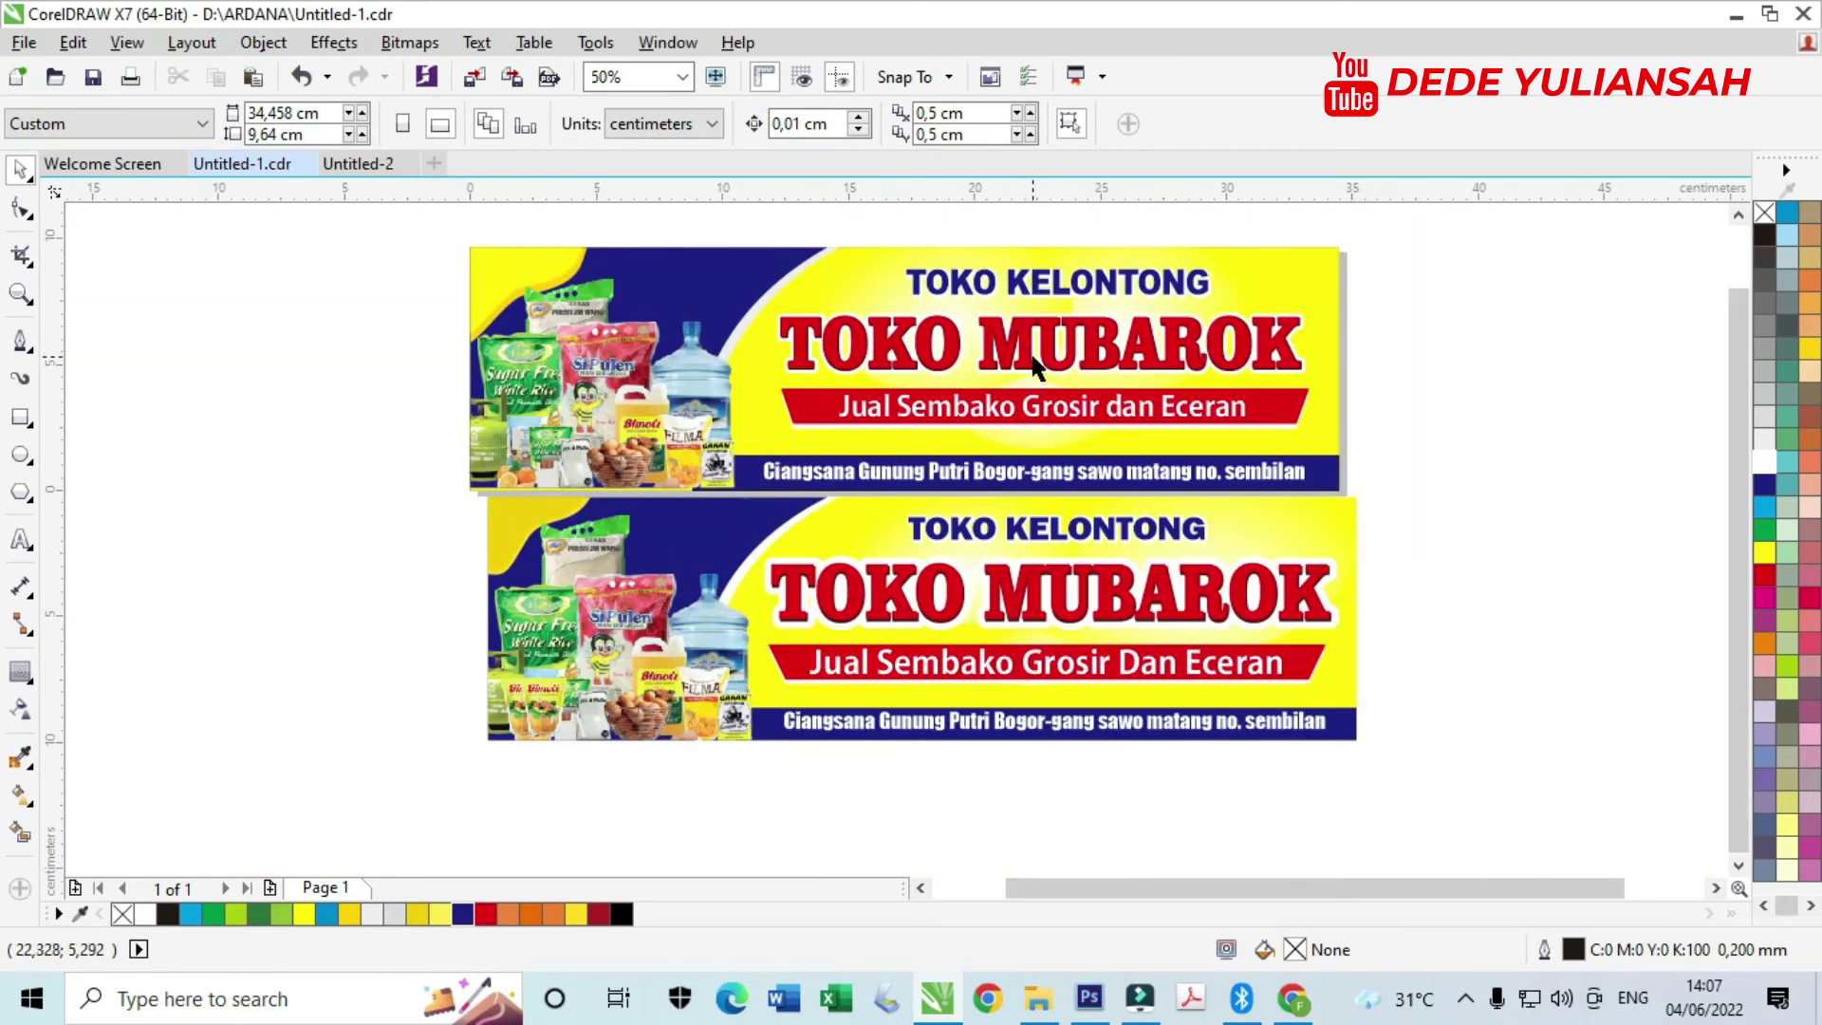
- Select all objects of the new banner together and move them about 0.54 cm to the right
{"action": "left_click", "coordinate": [337, 393]}
{"action": "left_click_drag", "start_coordinate": [394, 235], "coordinate": [1343, 511]}
{"action": "scroll", "coordinate": [917, 355], "scroll_direction": "up", "scroll_amount": 2}
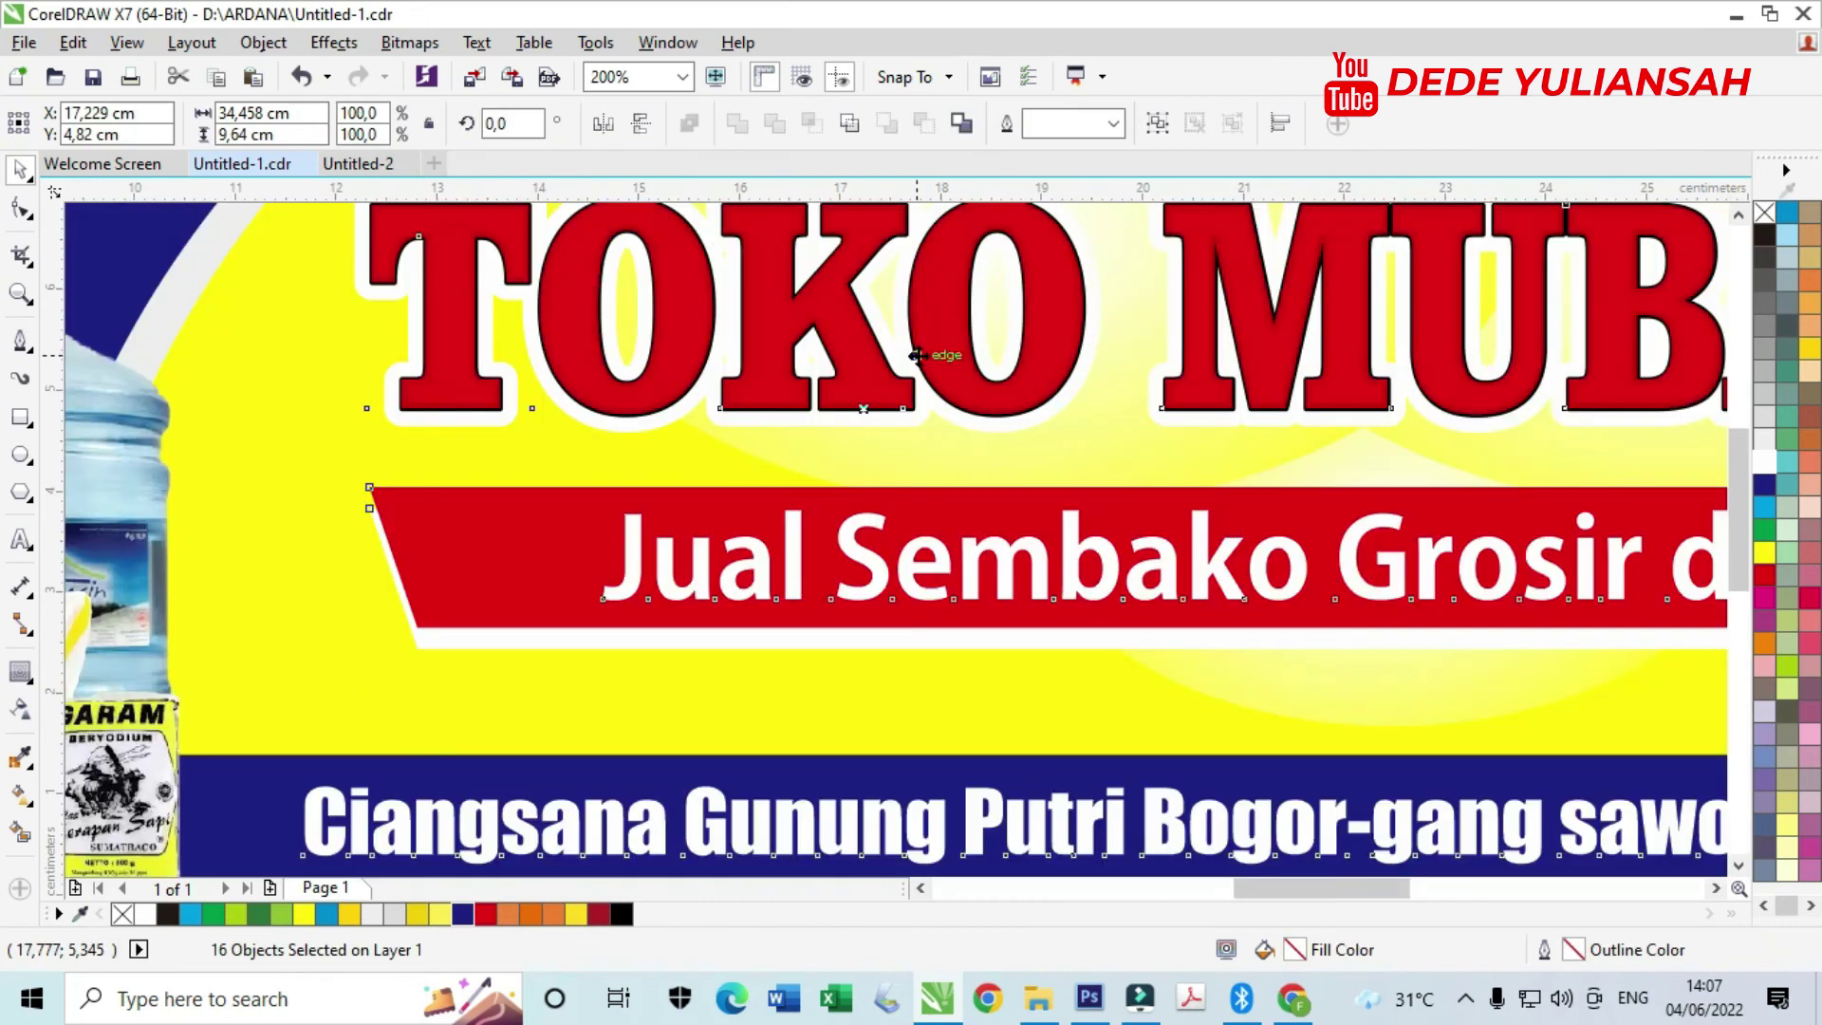
{"action": "scroll", "coordinate": [1005, 448], "scroll_direction": "down", "scroll_amount": 2}
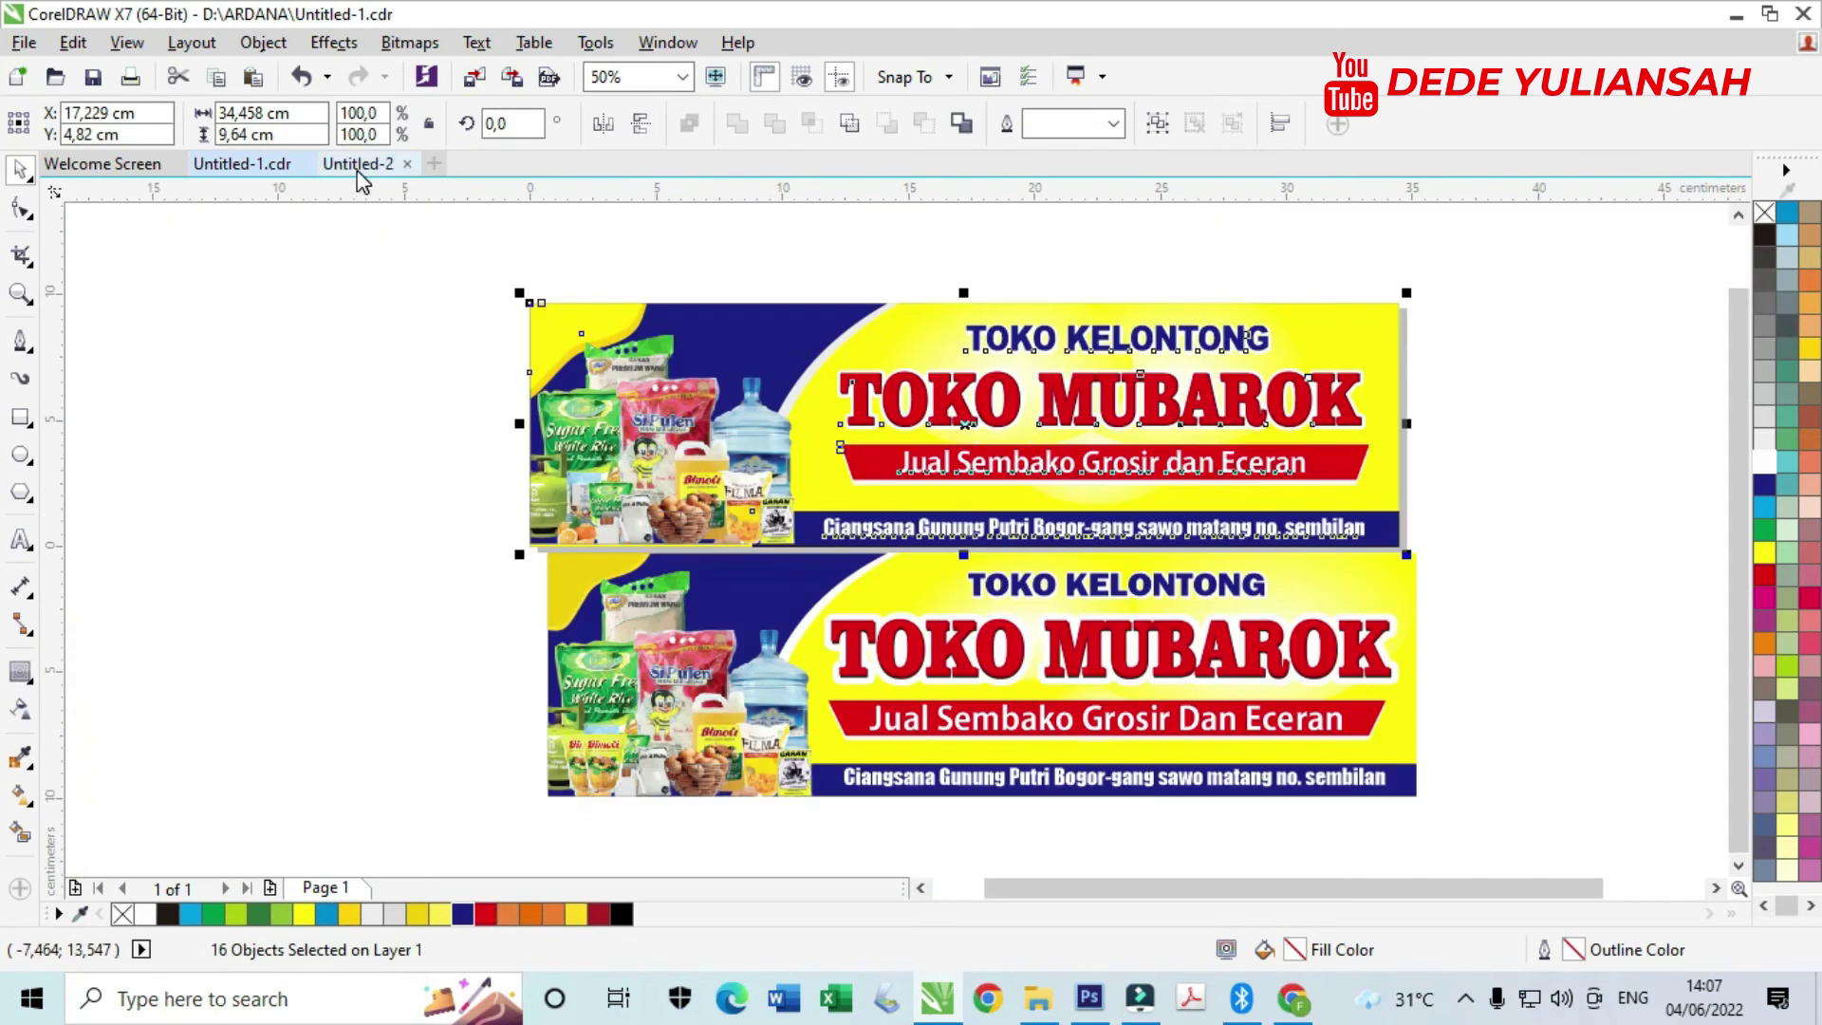
{"action": "left_click", "coordinate": [399, 304]}
{"action": "left_click_drag", "start_coordinate": [402, 243], "coordinate": [1403, 540]}
{"action": "scroll", "coordinate": [1339, 536], "scroll_direction": "up", "scroll_amount": 2}
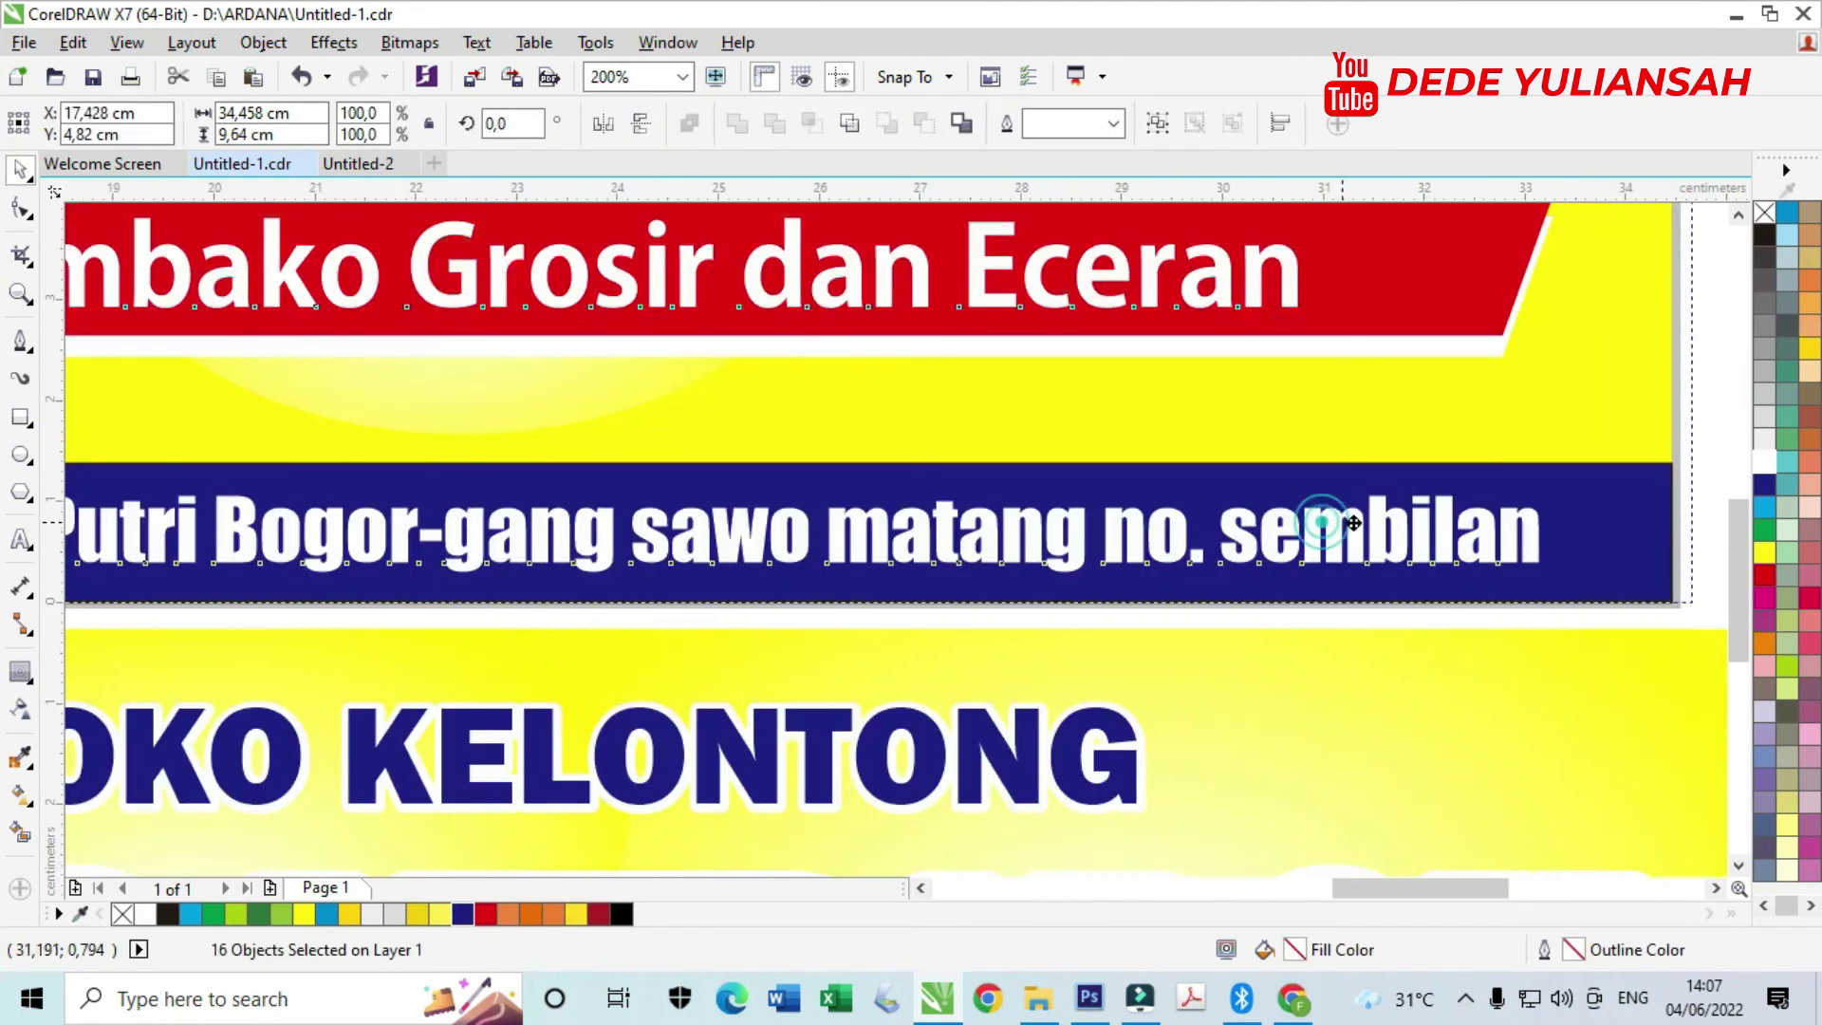
{"action": "scroll", "coordinate": [1353, 523], "scroll_direction": "down", "scroll_amount": 2}
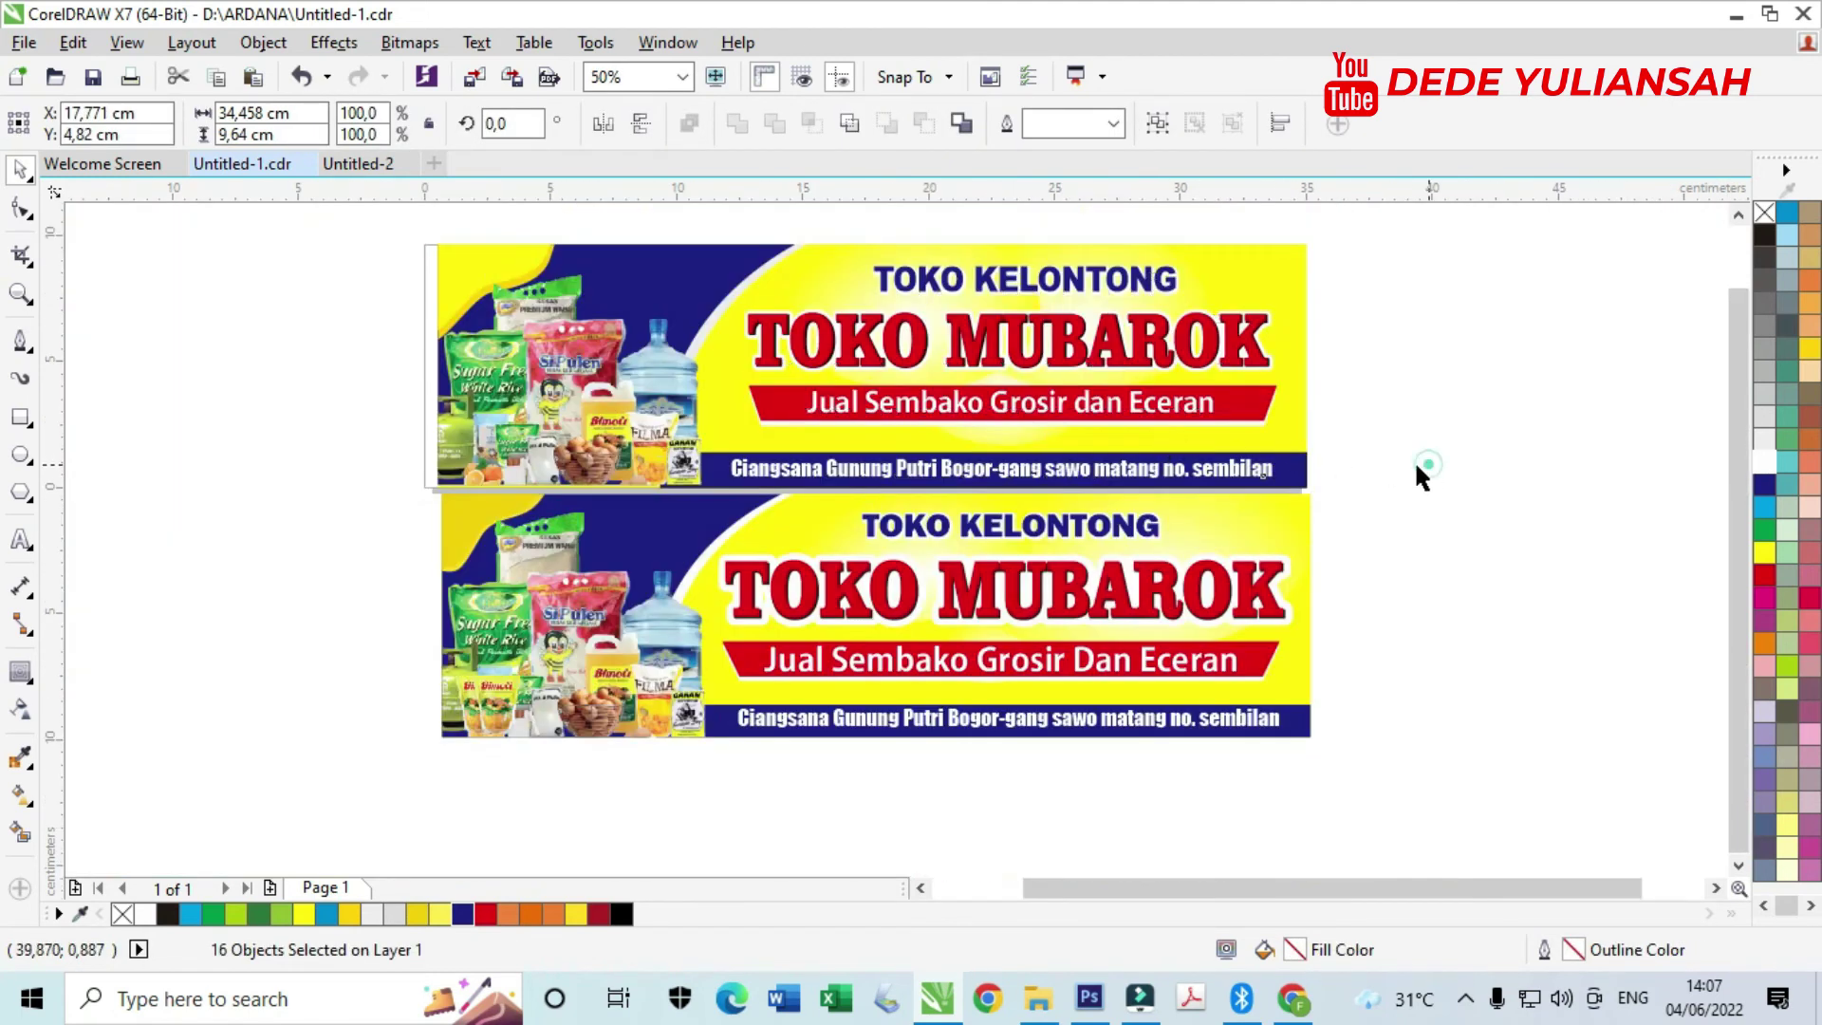
{"action": "left_click", "coordinate": [1416, 467]}
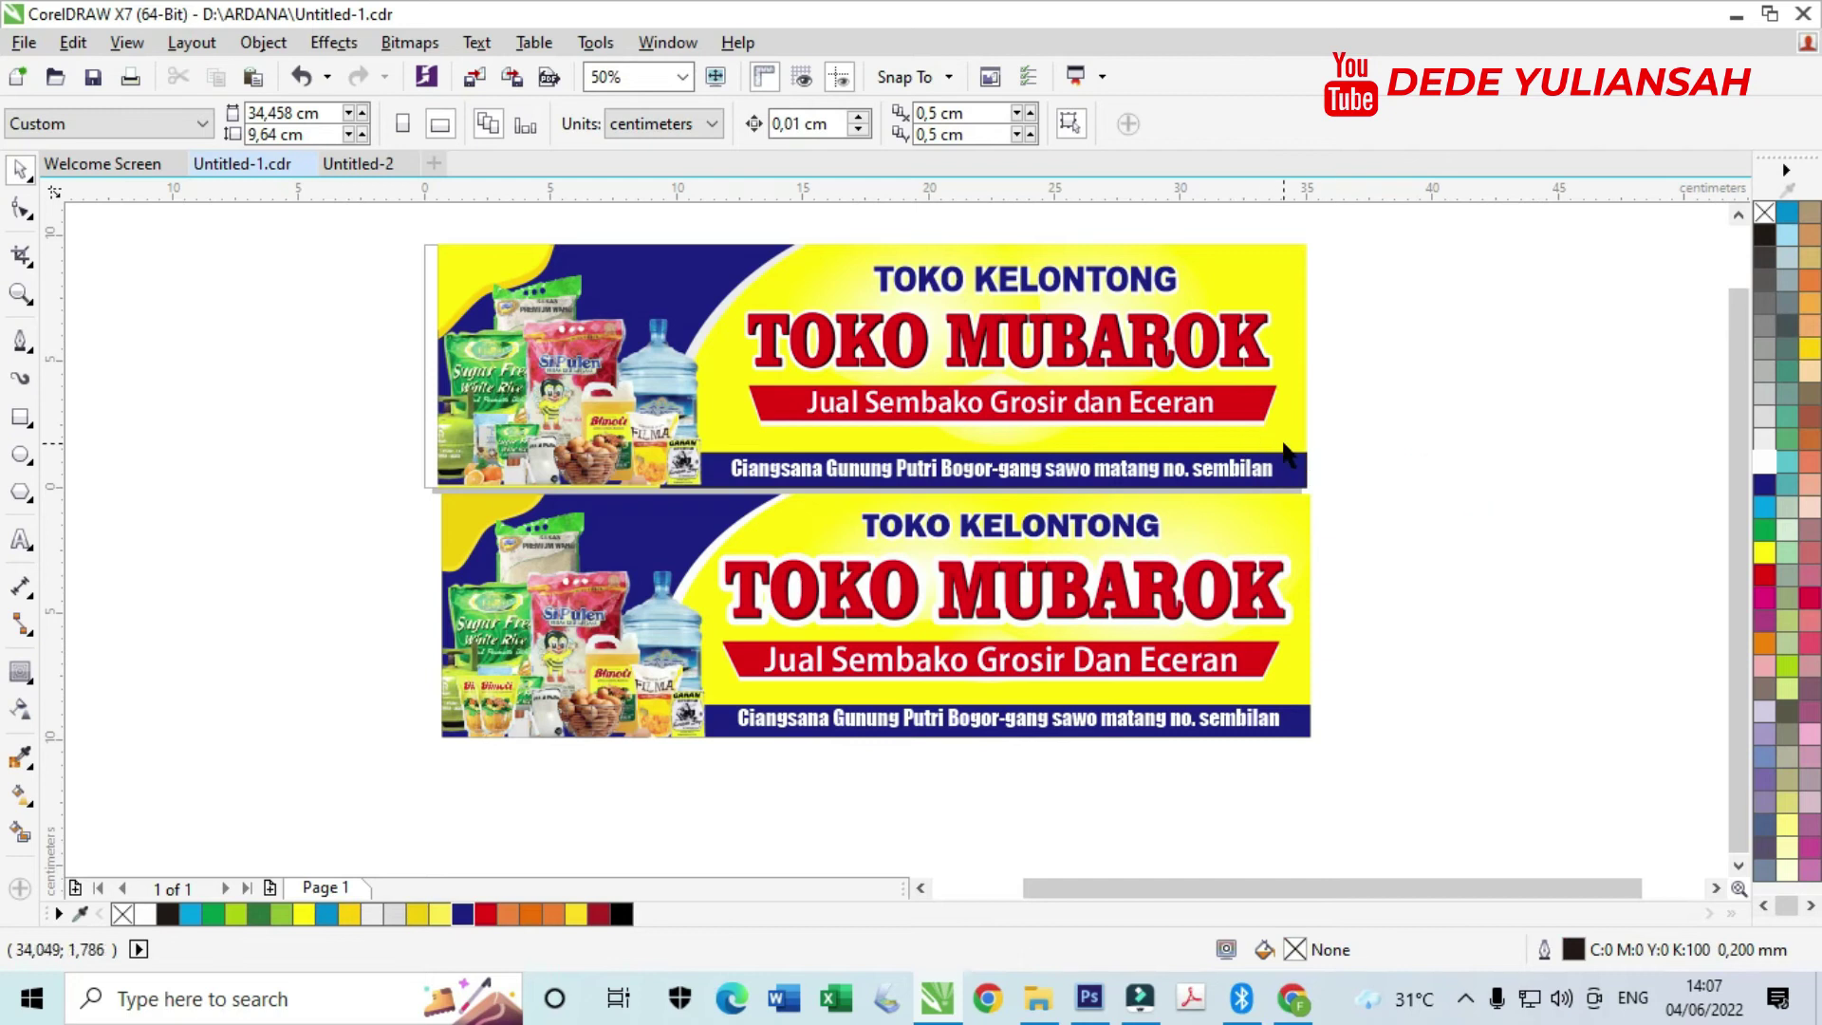
- Fill the new banner's yellow background rectangle with red
{"action": "left_click", "coordinate": [1294, 444]}
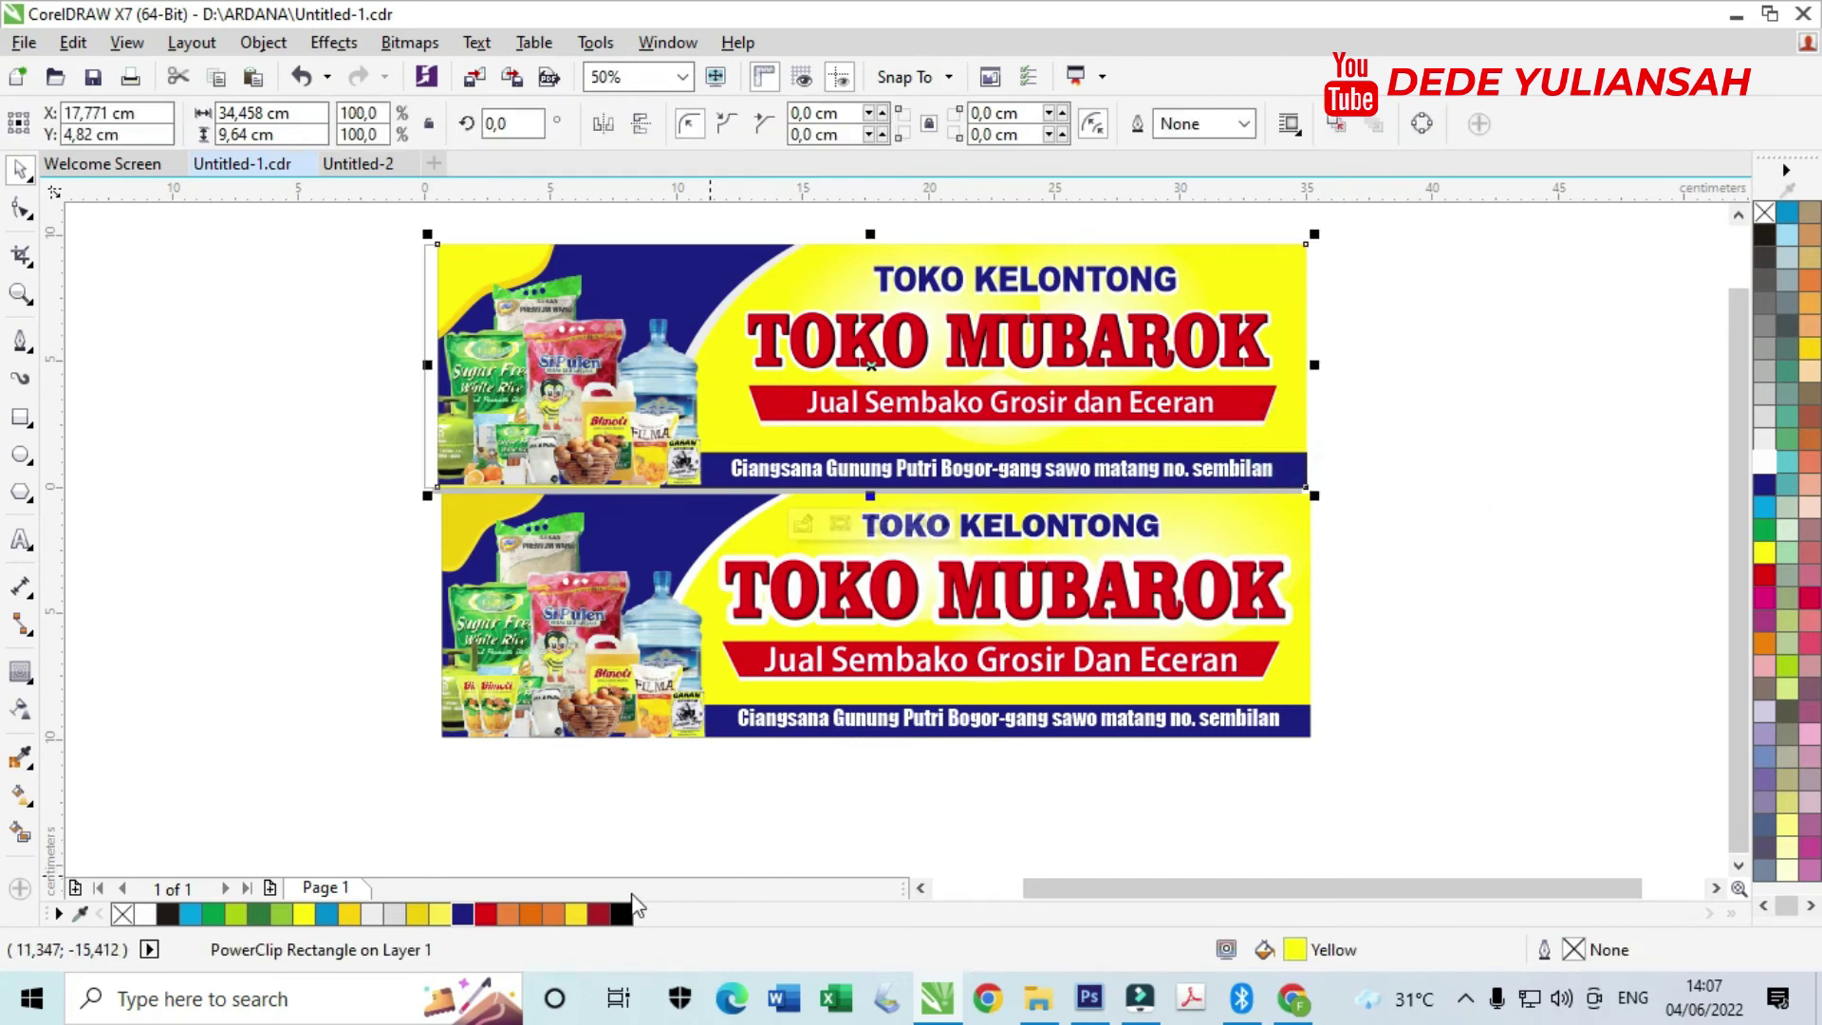
{"action": "left_click", "coordinate": [484, 917]}
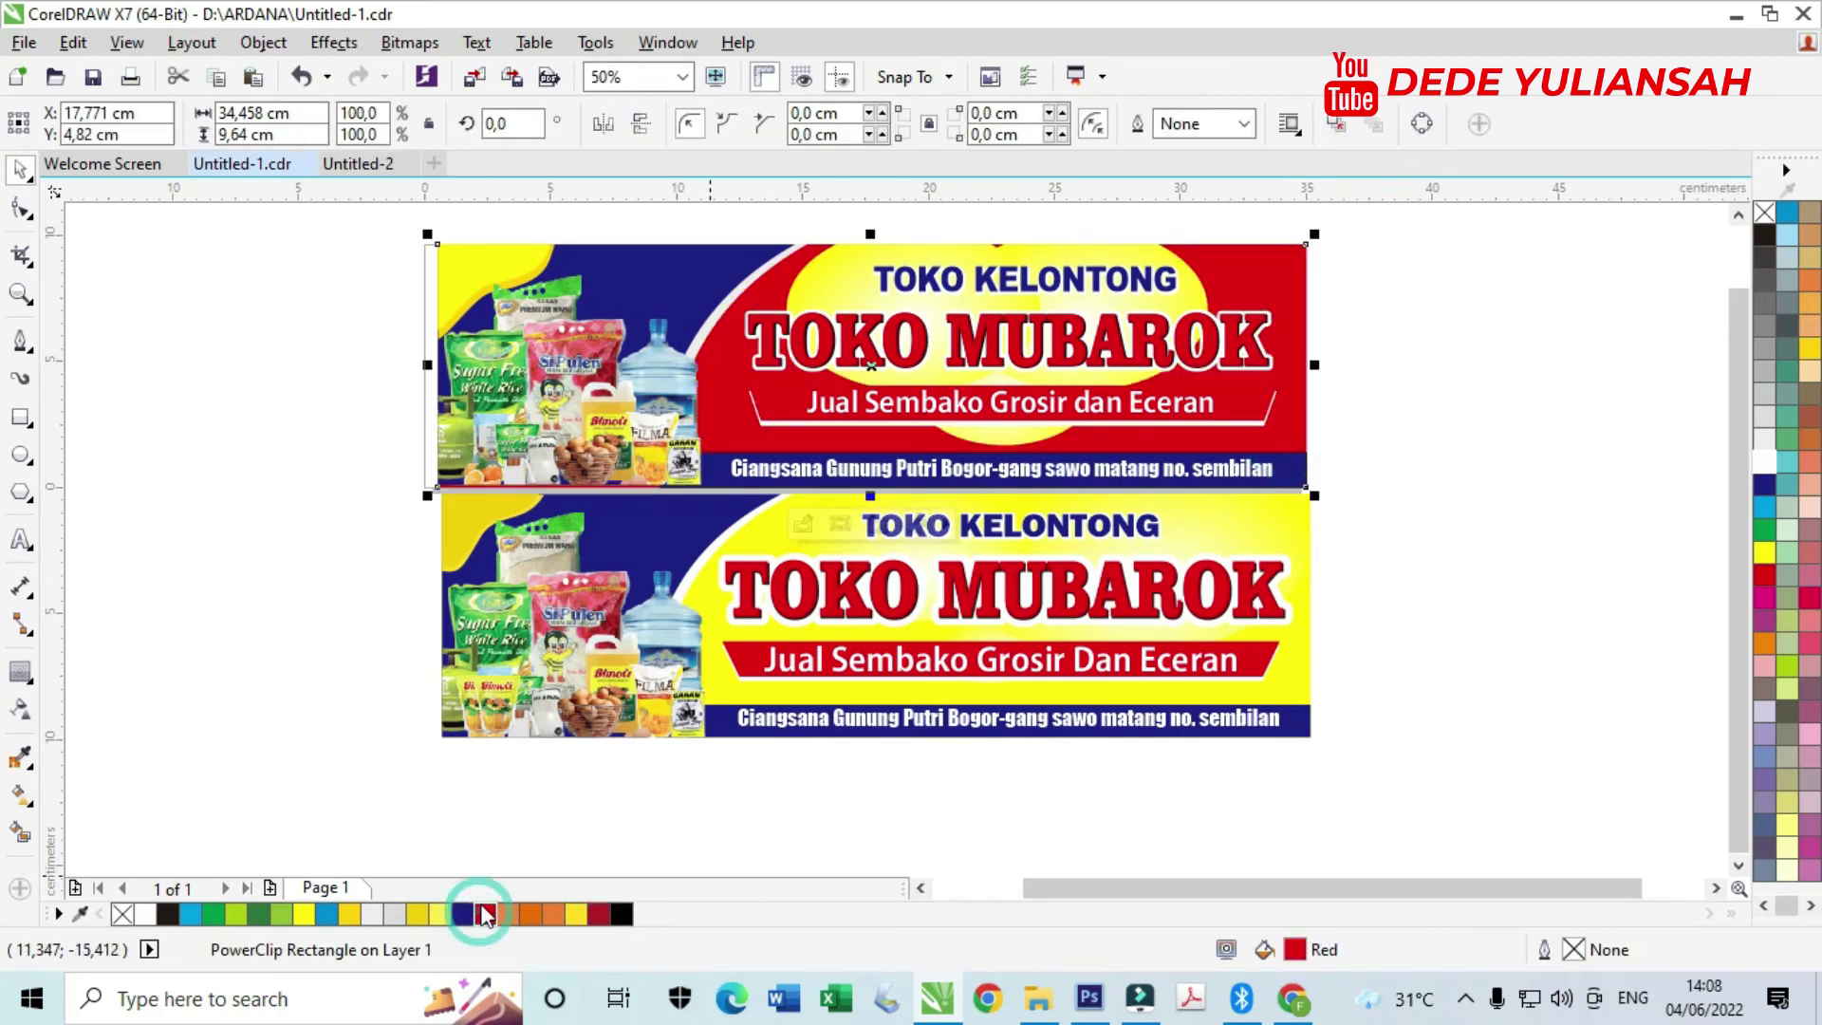
{"action": "left_click", "coordinate": [285, 549]}
{"action": "left_click", "coordinate": [1241, 256]}
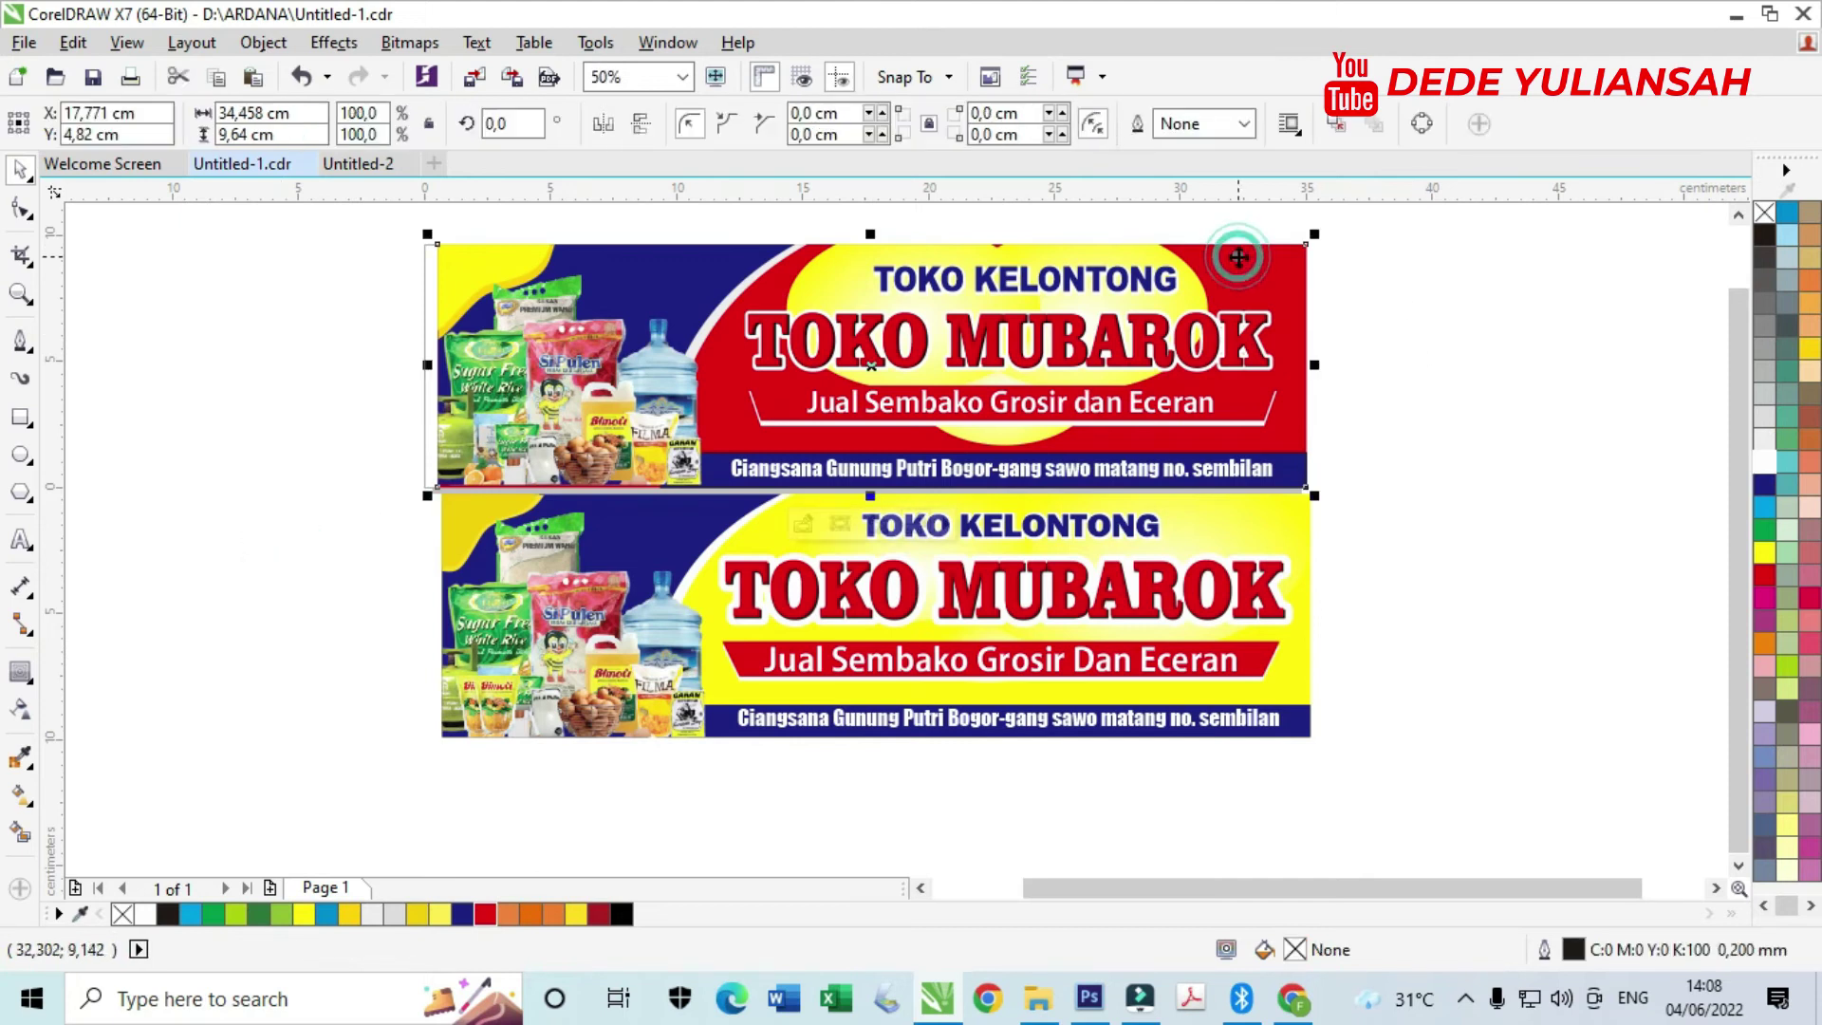
- Open the new banner's red background PowerClip contents for editing and select the right-hand ellipse
{"action": "left_click", "coordinate": [803, 525]}
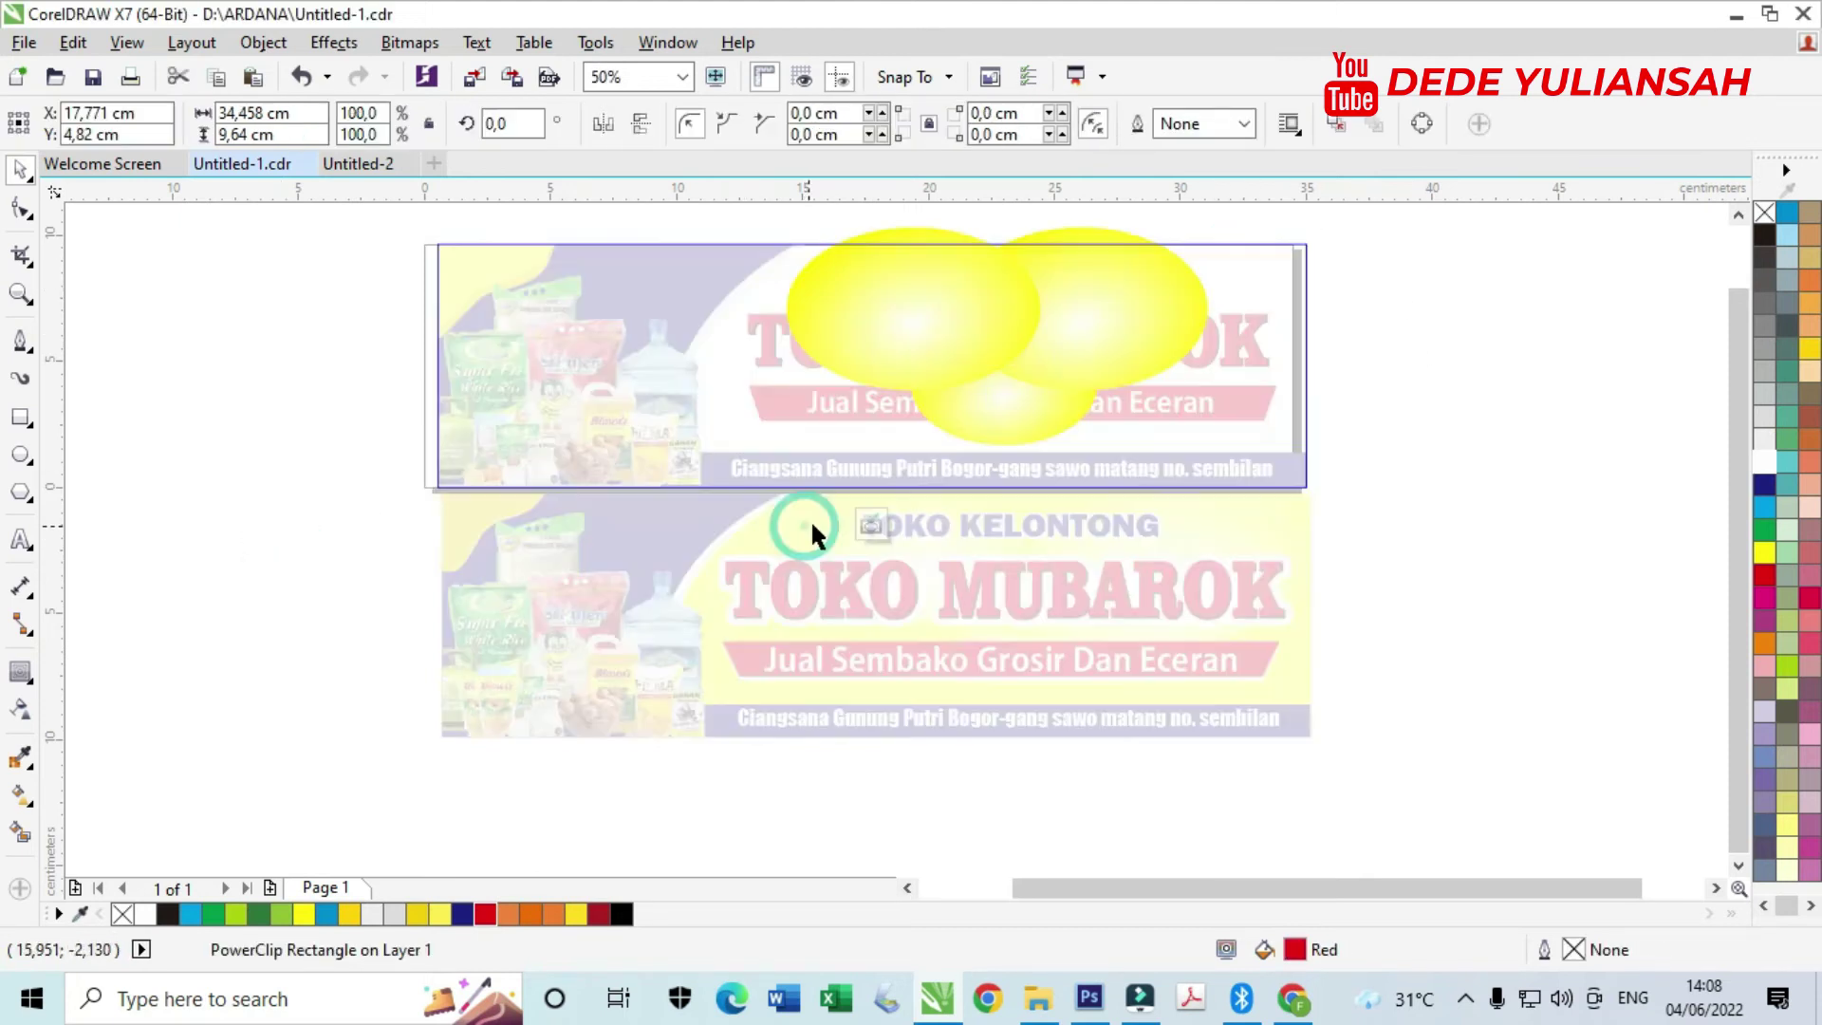
{"action": "left_click", "coordinate": [1171, 282]}
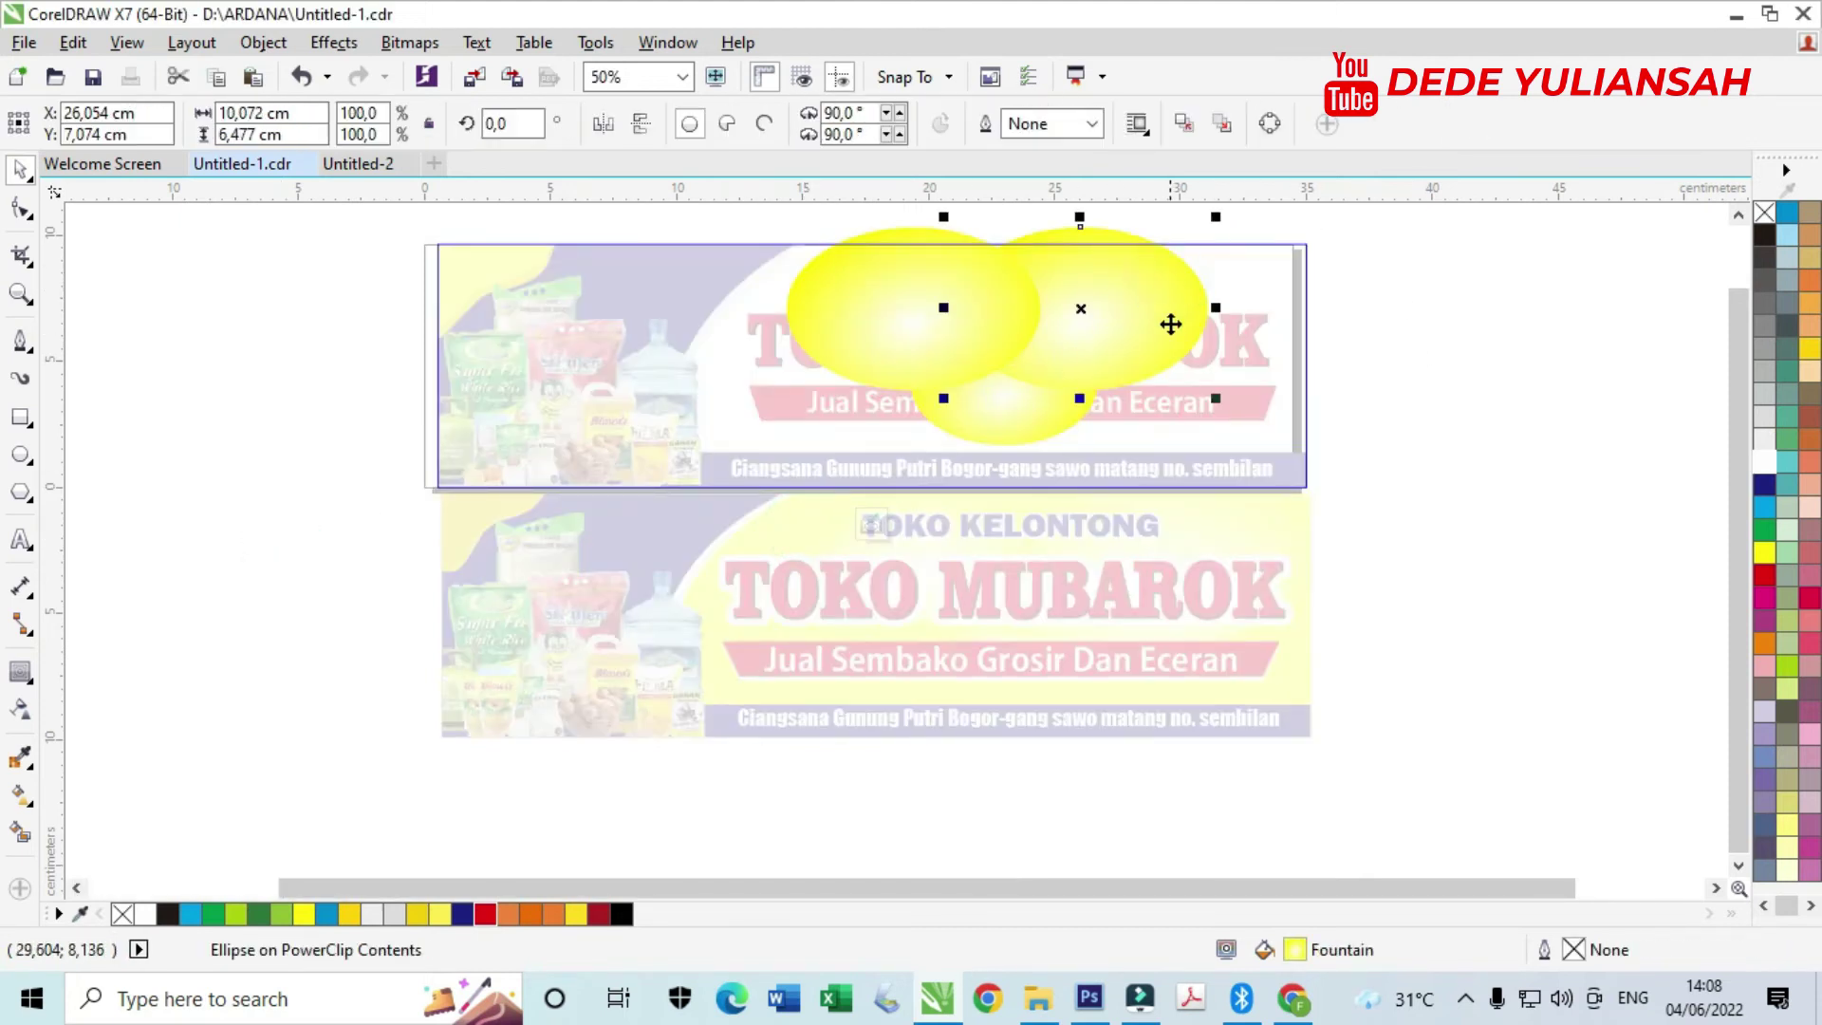
- Change the yellow end of the right-hand ellipse's fountain fill to the document palette's dark red, #AE1D23
{"action": "double_click", "coordinate": [1293, 952]}
{"action": "left_click", "coordinate": [562, 609]}
{"action": "left_click", "coordinate": [607, 696]}
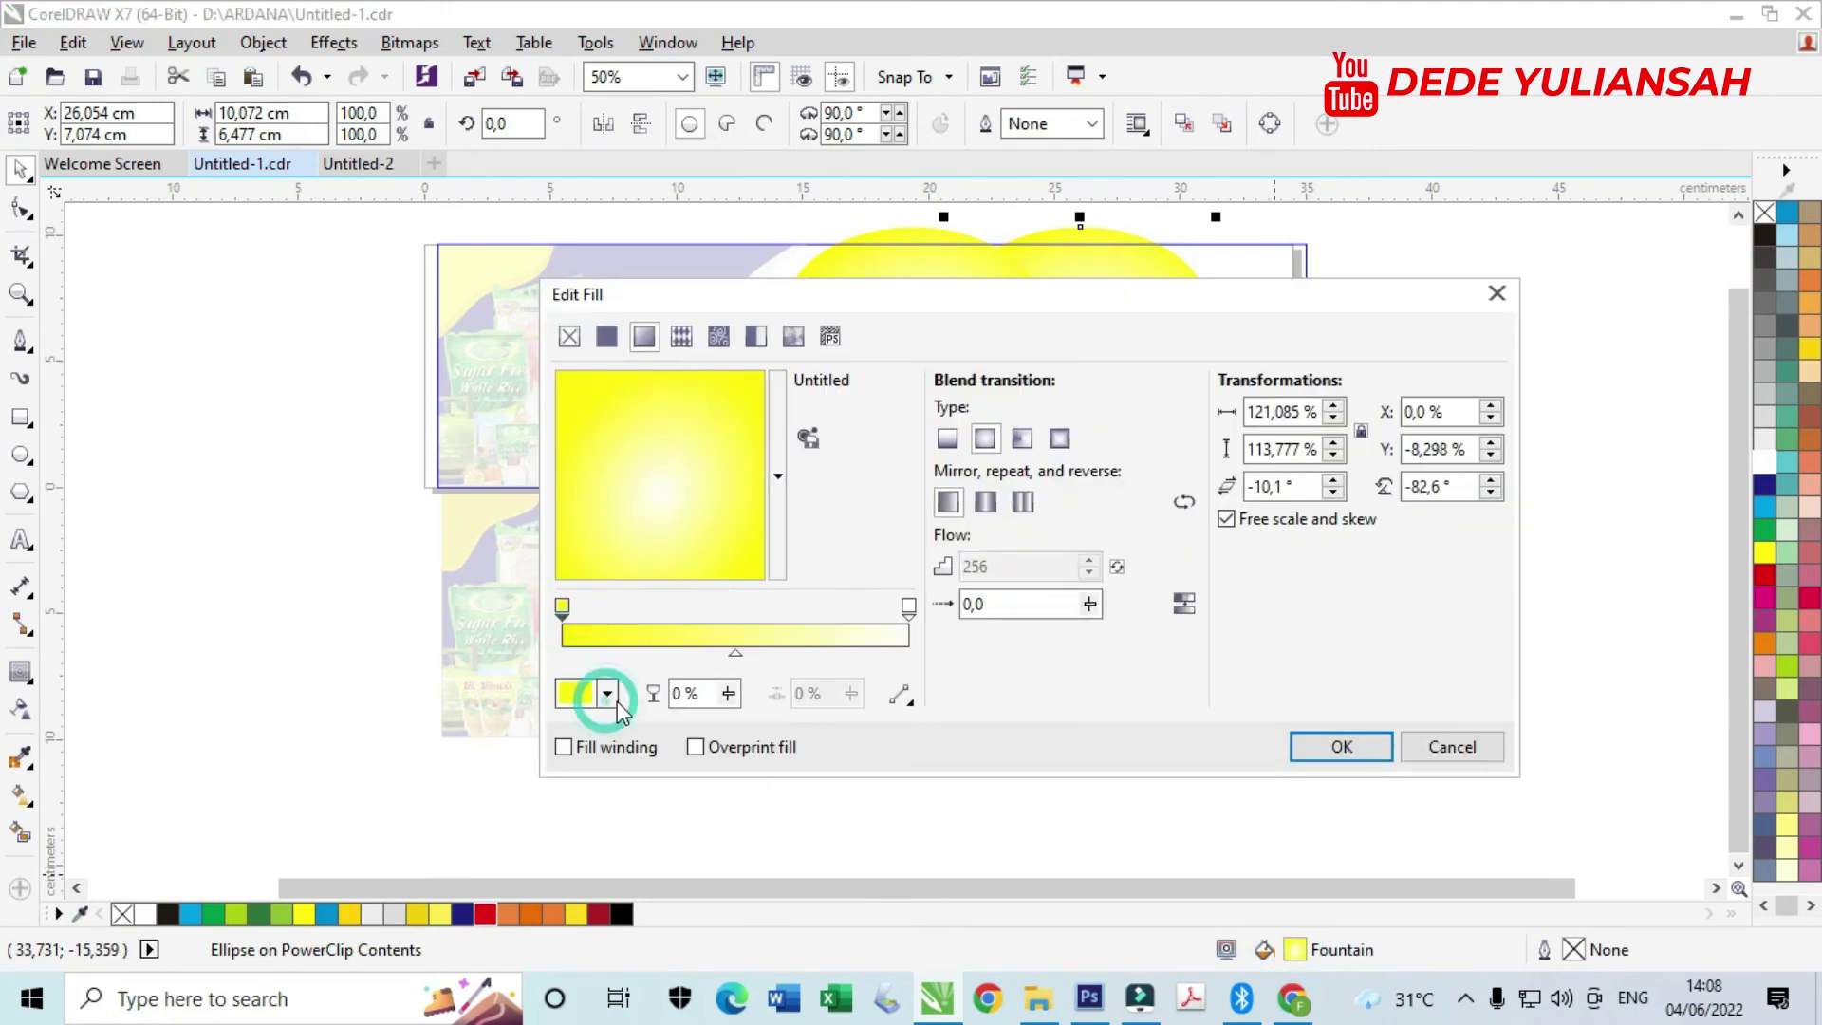
{"action": "left_click", "coordinate": [663, 414]}
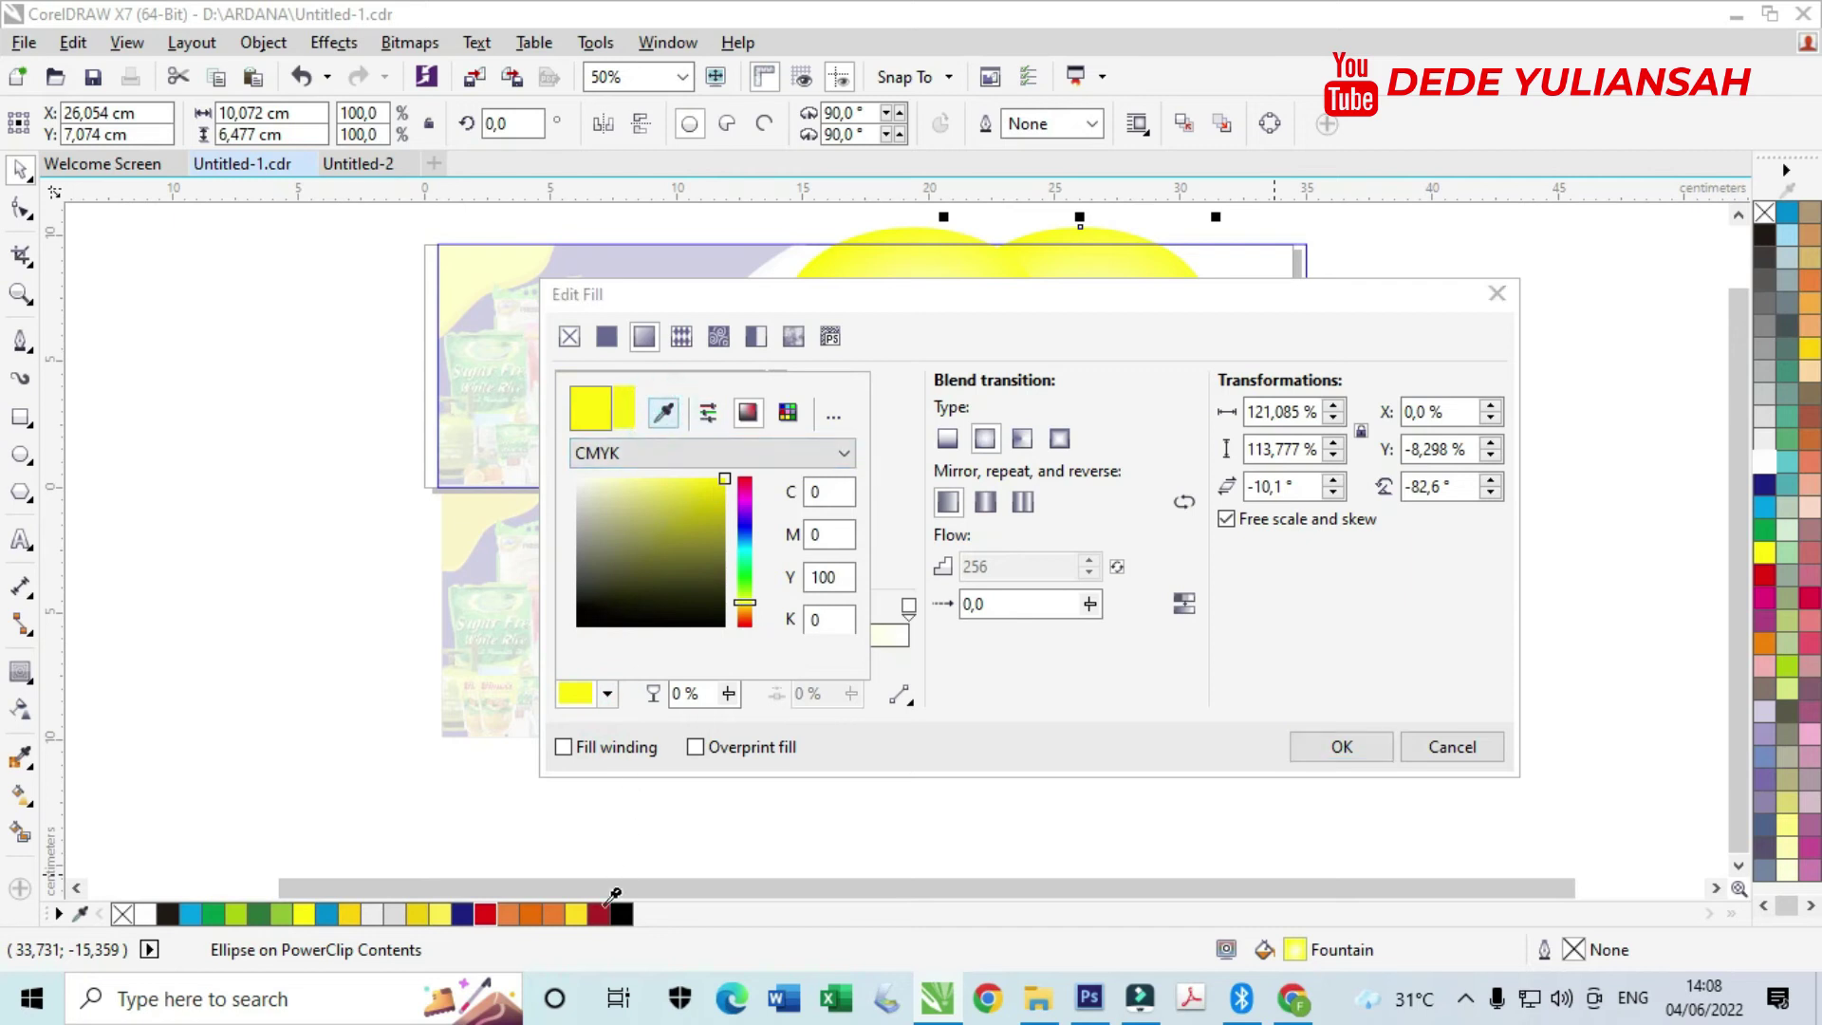
{"action": "left_click", "coordinate": [603, 913]}
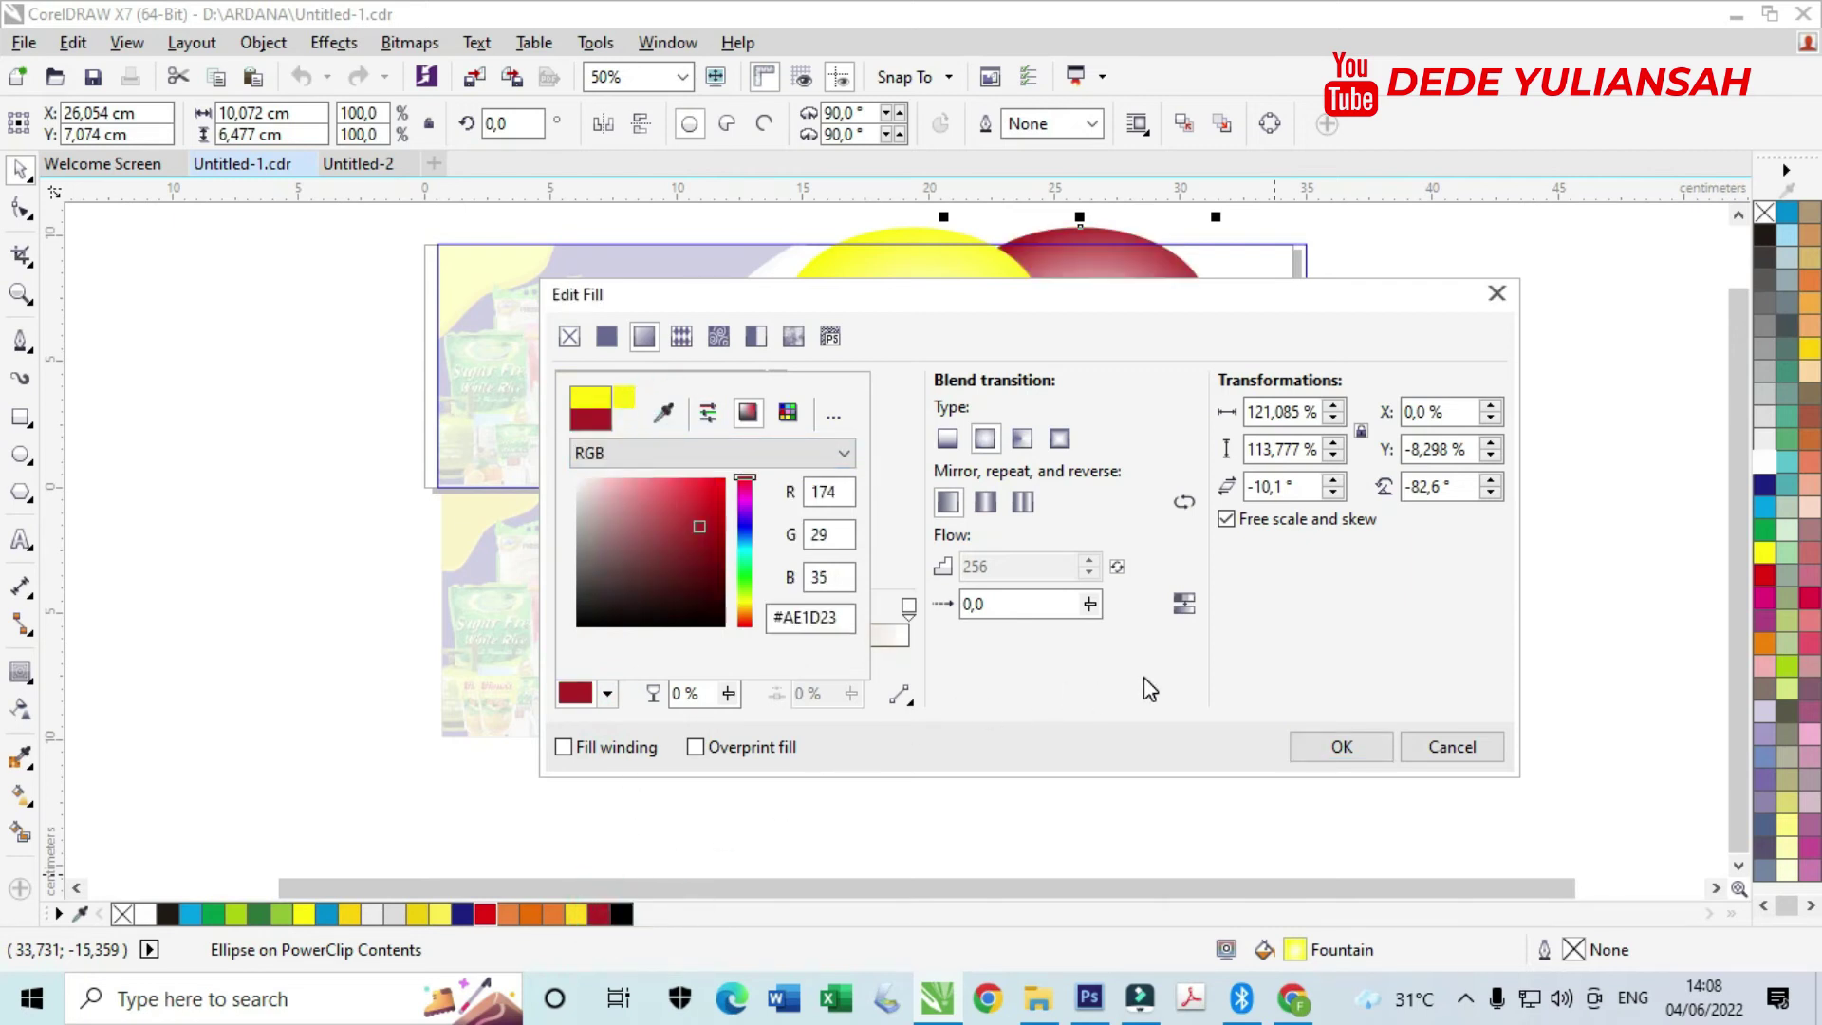
{"action": "left_click", "coordinate": [1364, 747]}
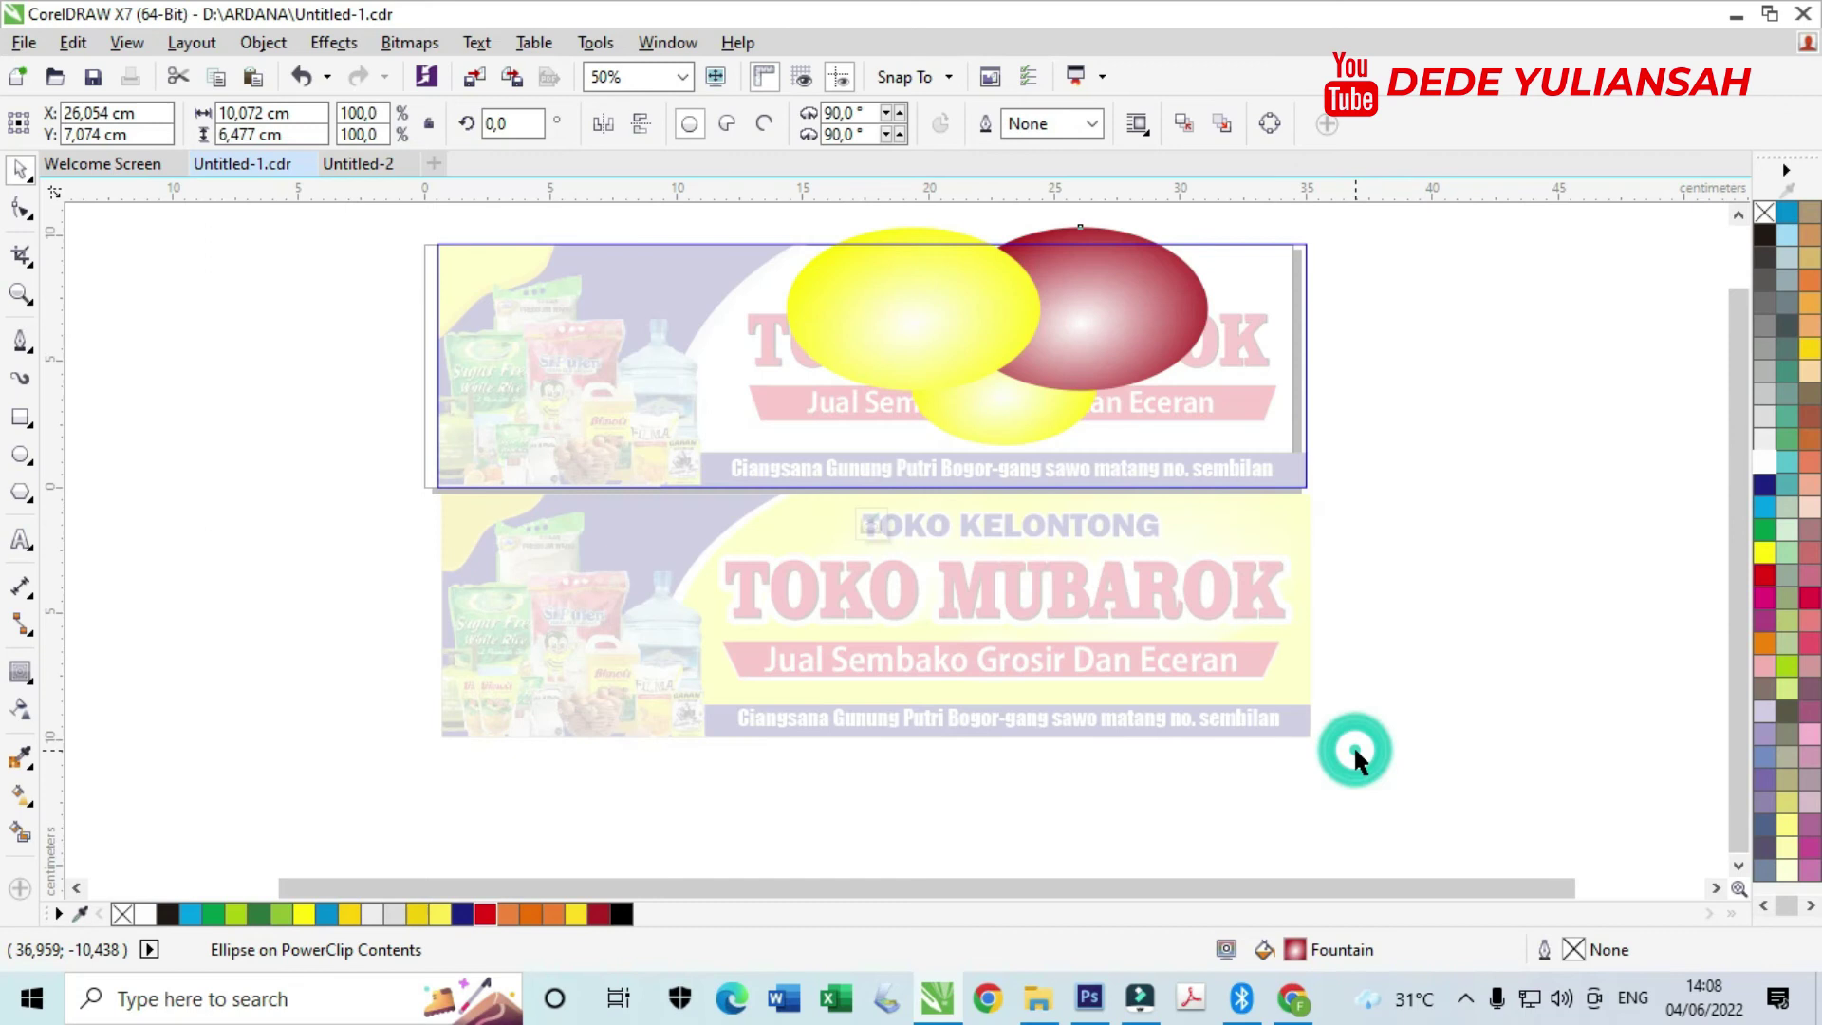
- Change the end colour of the right-hand ellipse's fountain fill to the document palette's bright red, using the CMYK model
{"action": "left_click", "coordinate": [1182, 318]}
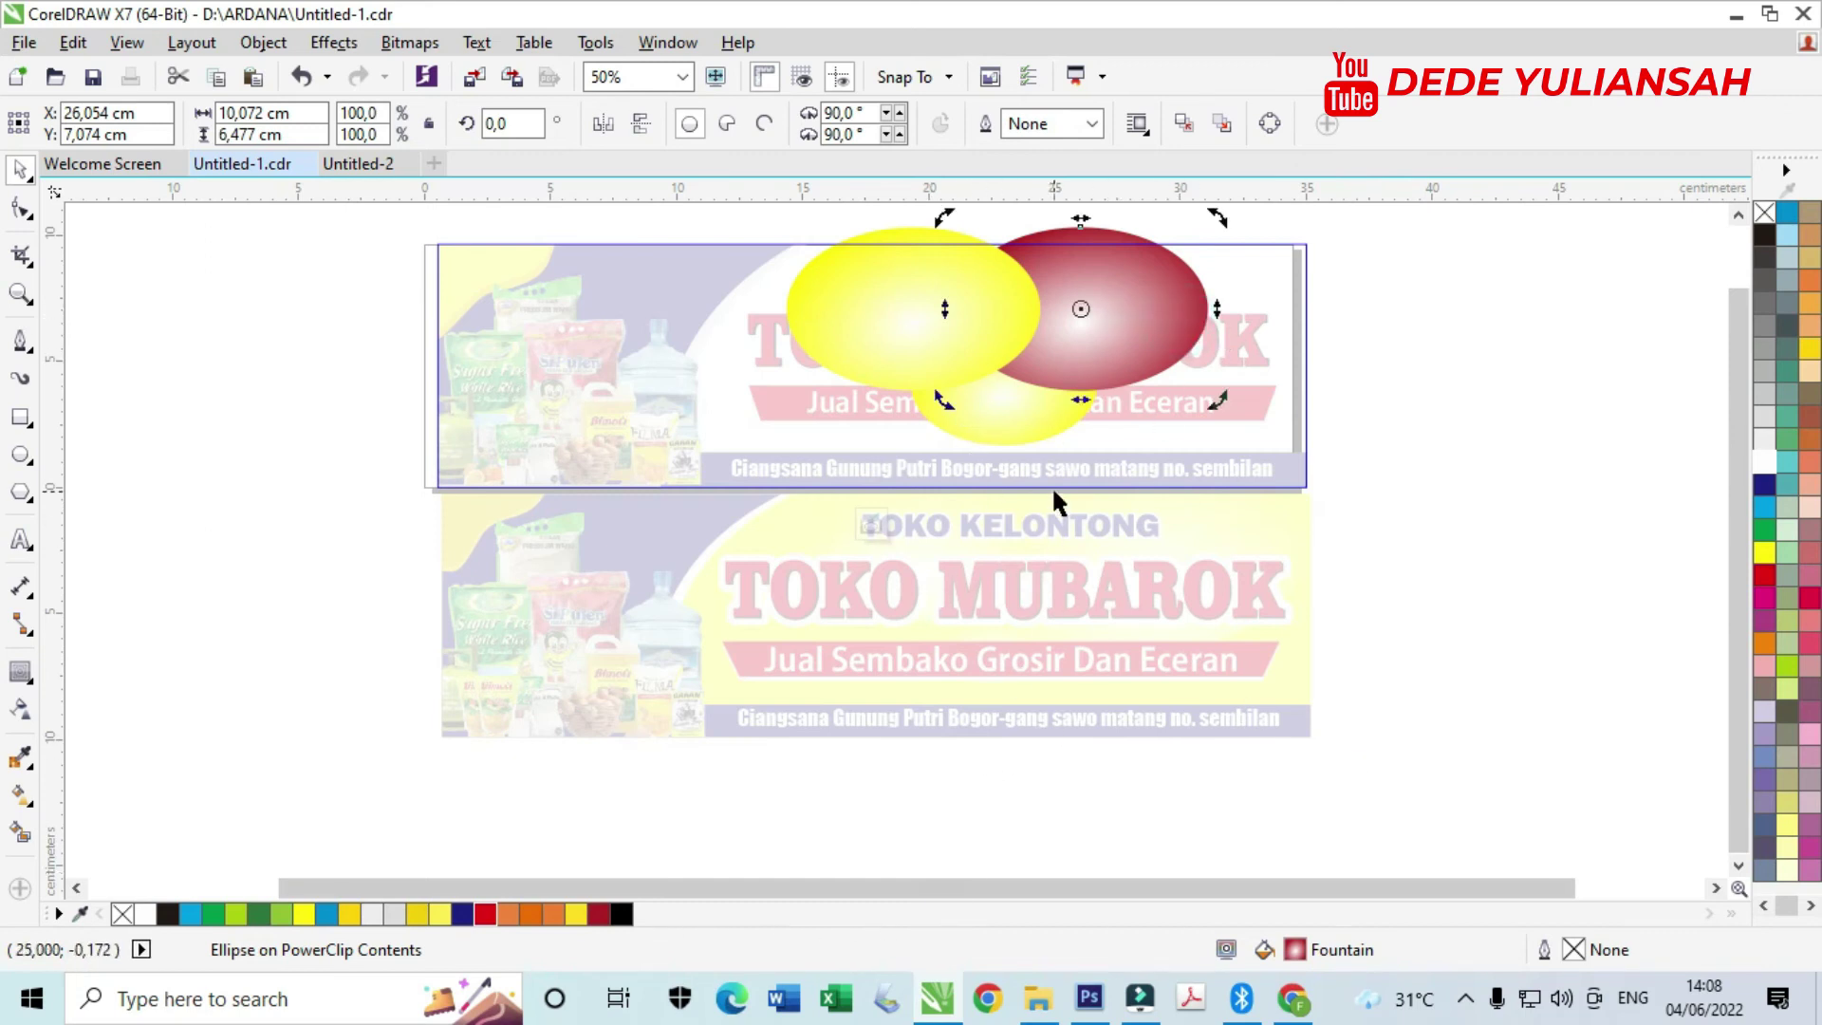
{"action": "double_click", "coordinate": [1298, 951]}
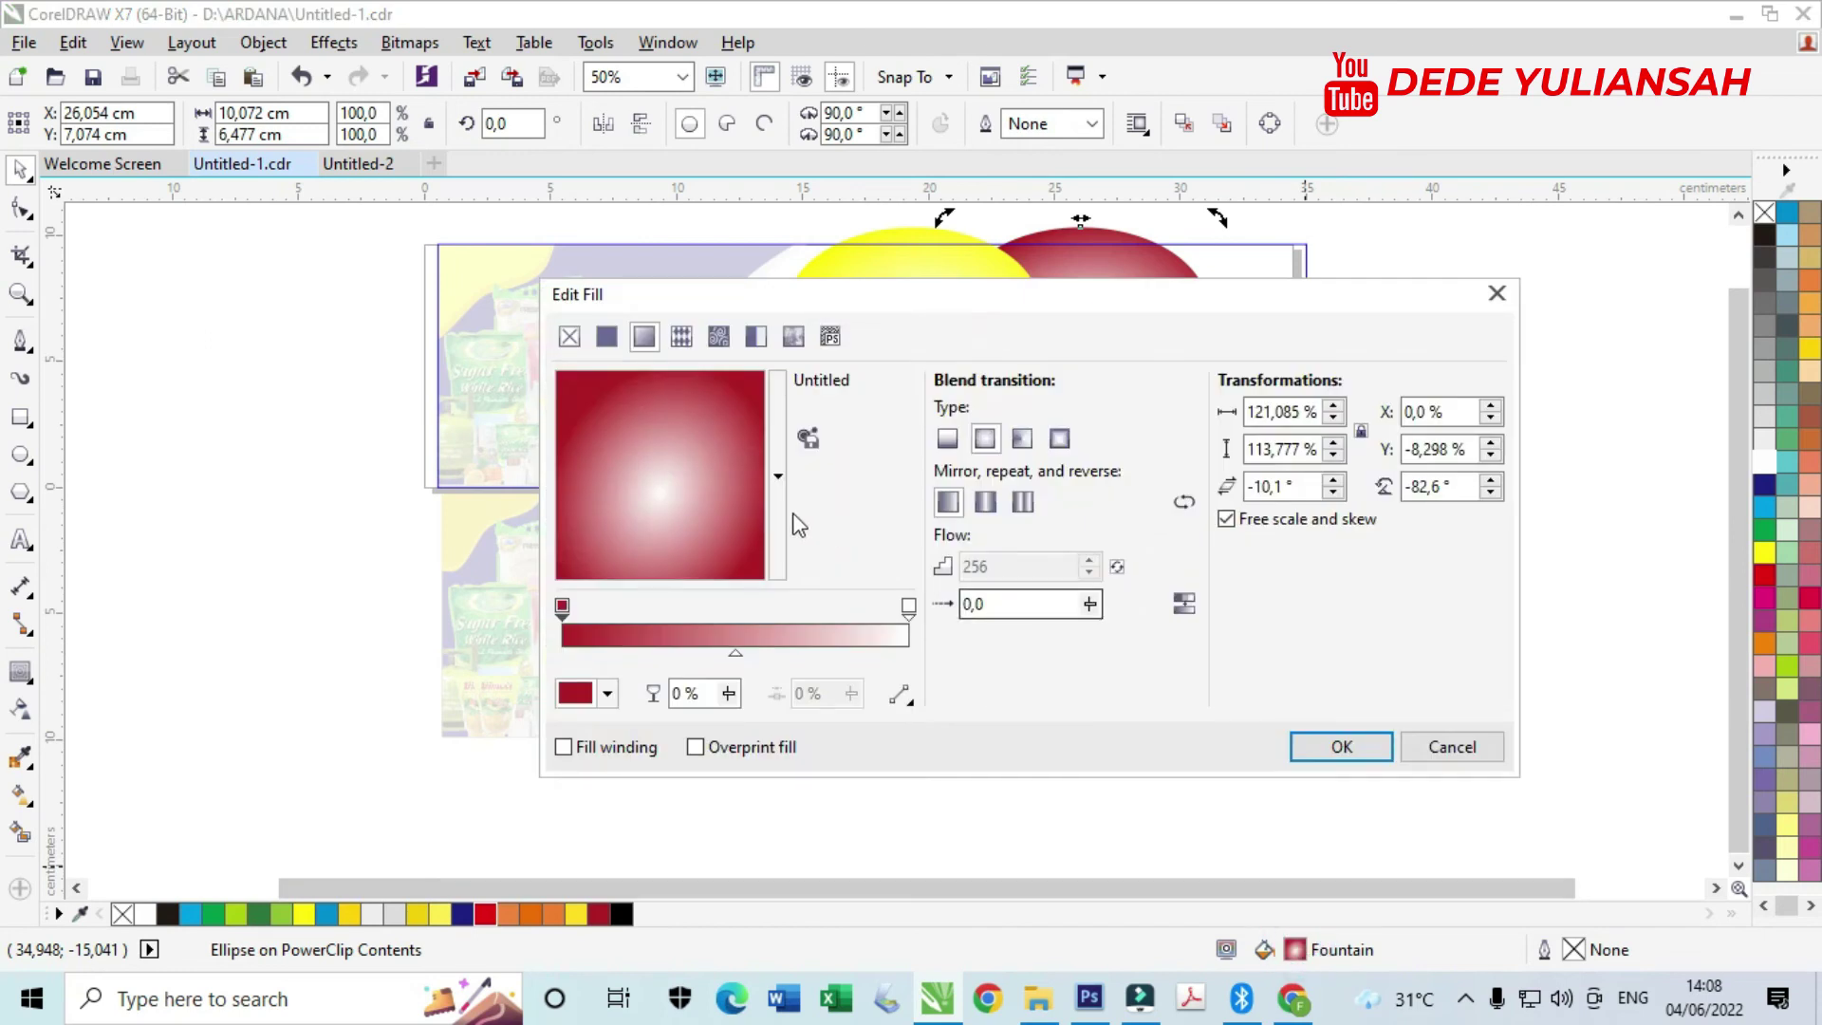
{"action": "left_click", "coordinate": [607, 694]}
{"action": "left_click", "coordinate": [663, 412]}
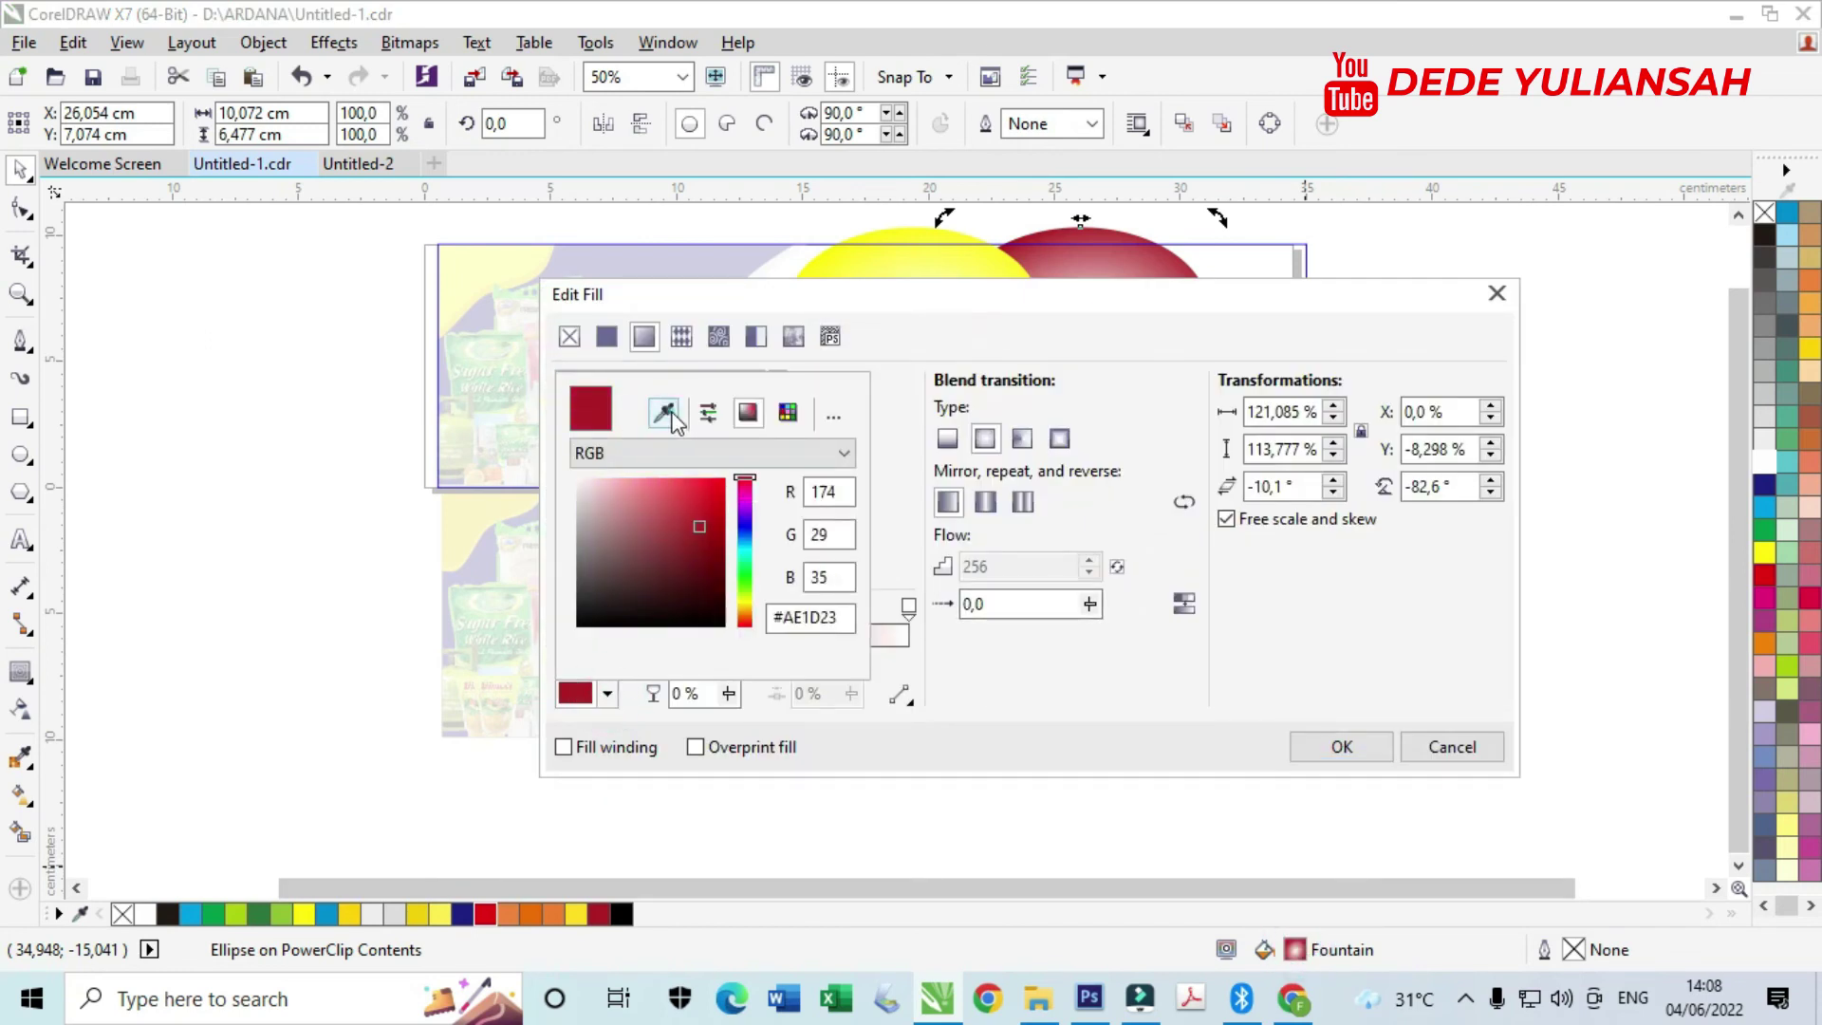
{"action": "left_click", "coordinate": [485, 914]}
{"action": "left_click", "coordinate": [702, 453]}
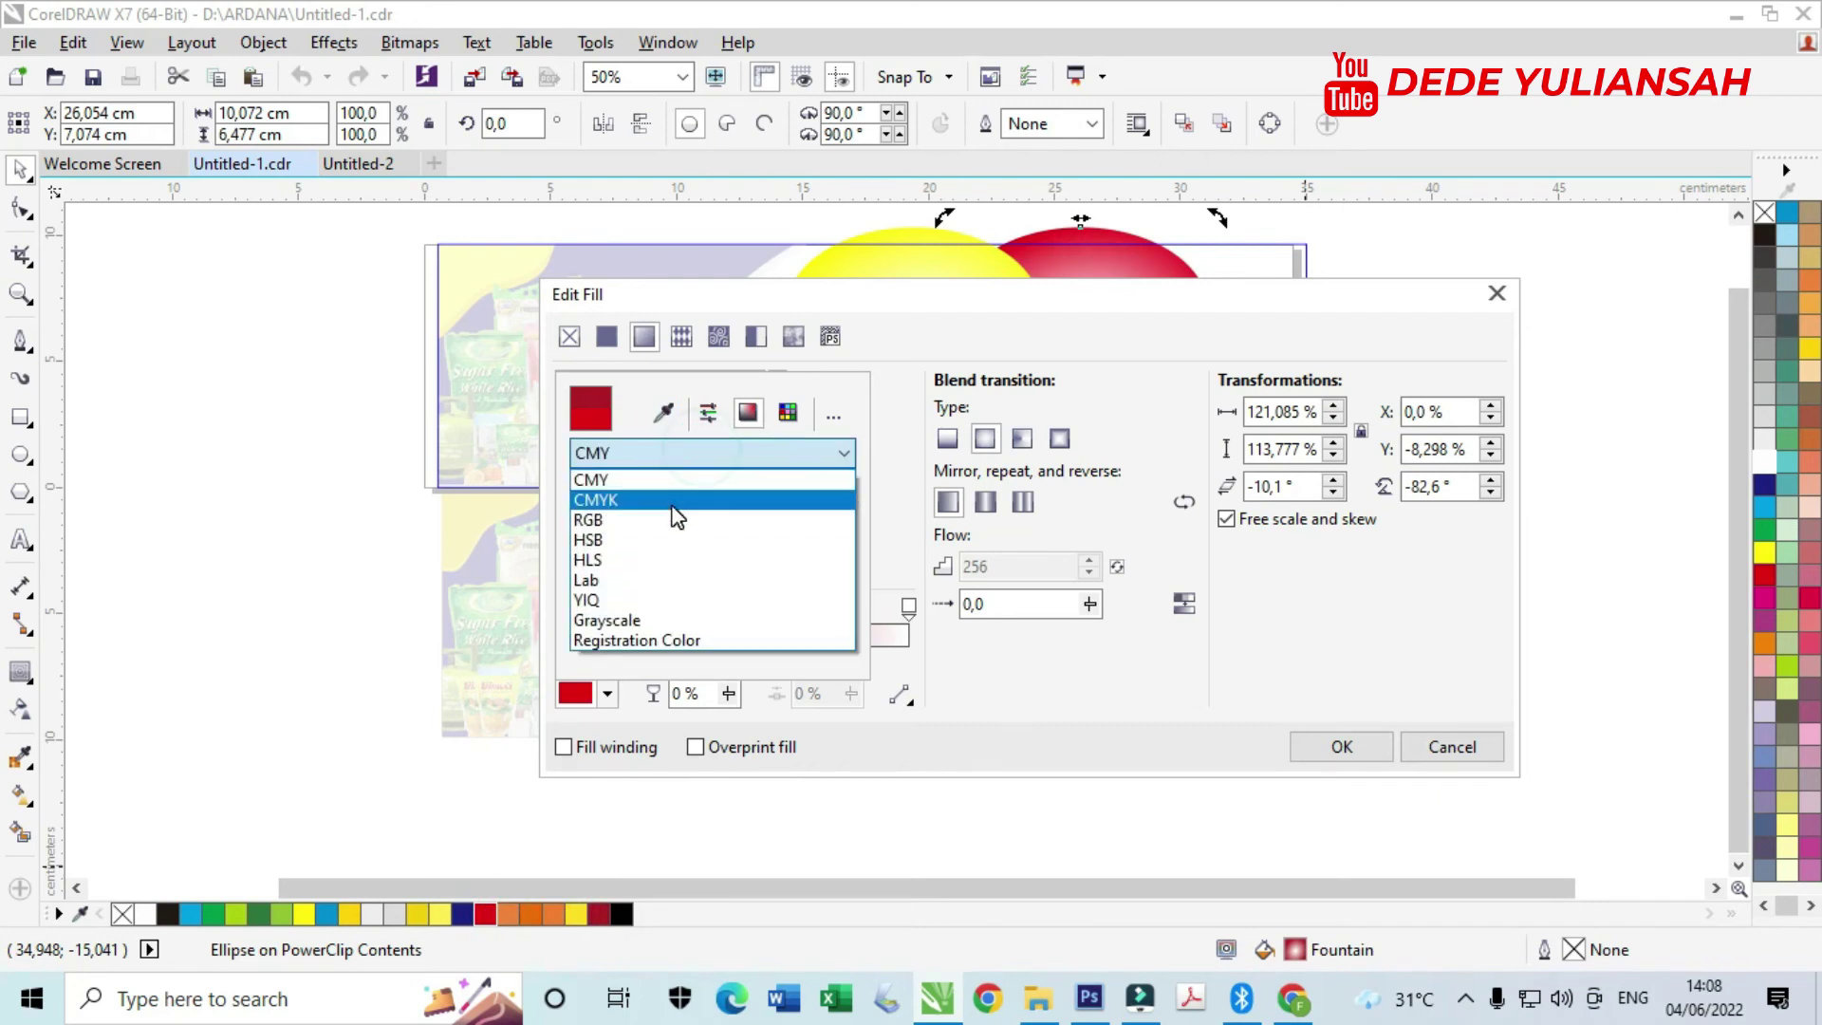
{"action": "left_click", "coordinate": [674, 497]}
{"action": "left_click", "coordinate": [1315, 747]}
{"action": "left_click", "coordinate": [1314, 746]}
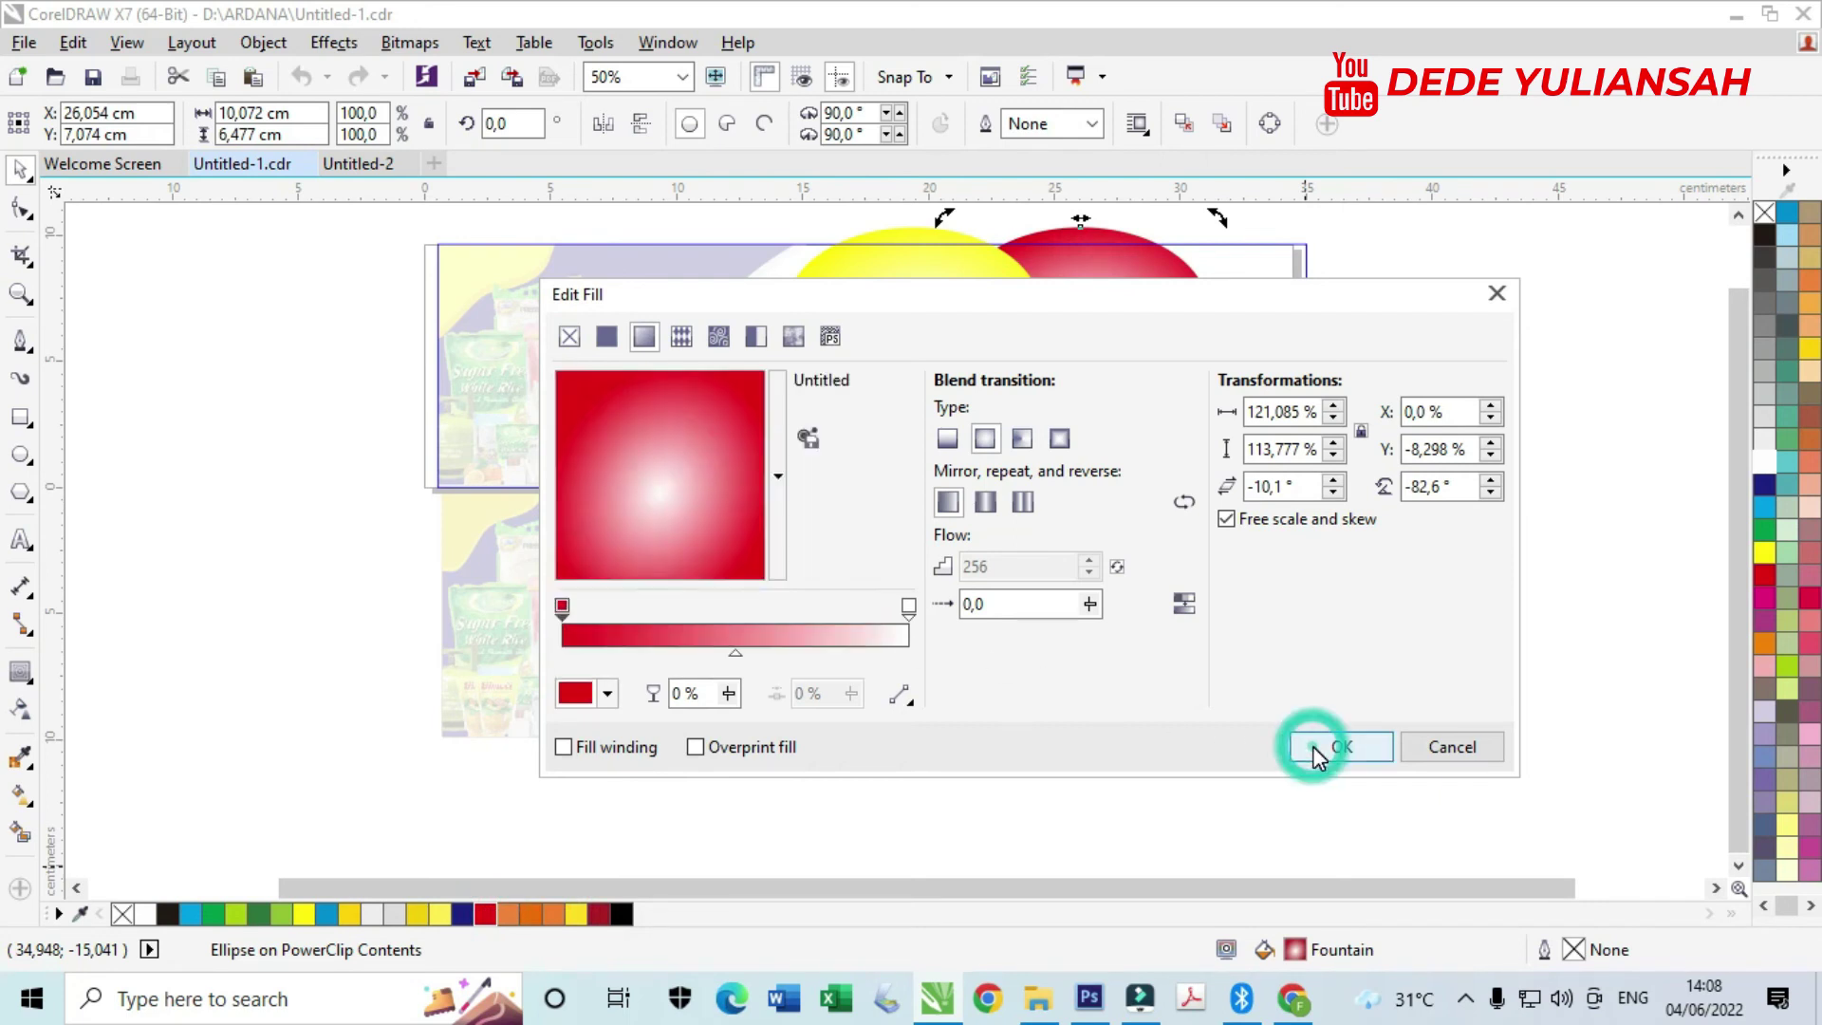
{"action": "left_click", "coordinate": [1486, 653]}
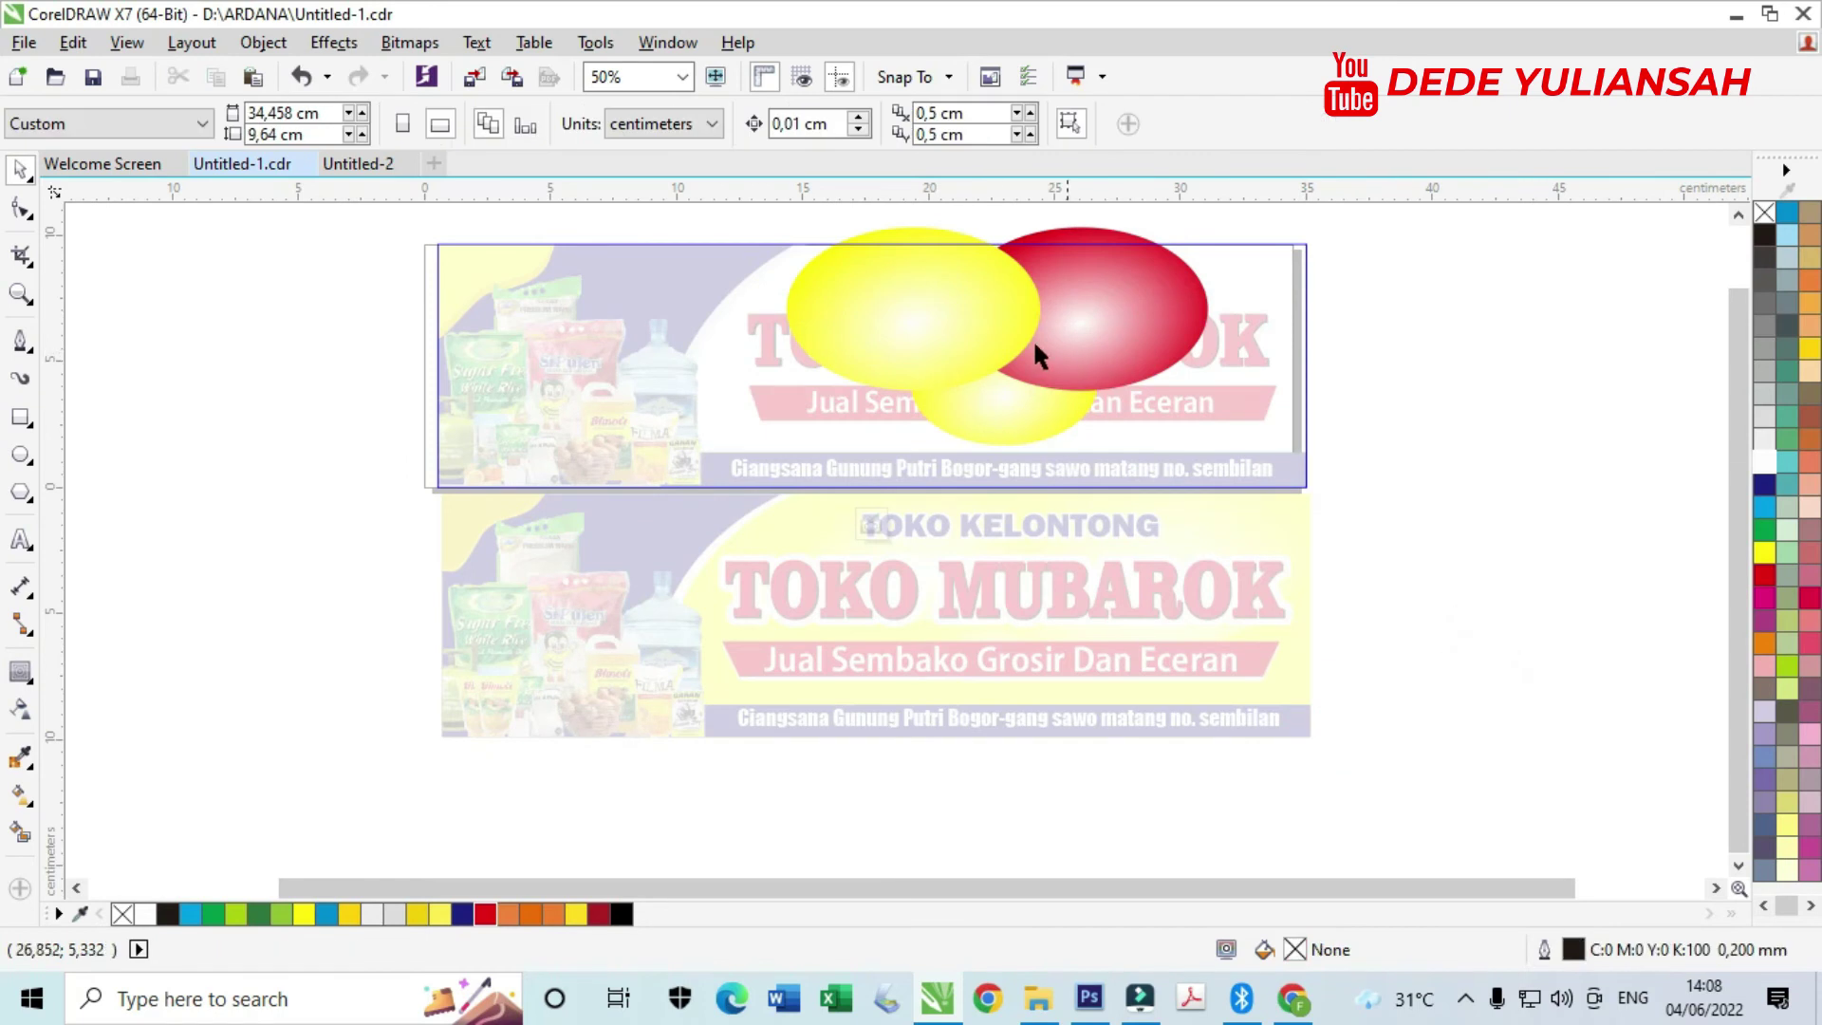
- Copy the right-hand ellipse's red fountain fill onto the left and lower yellow ellipses
{"action": "left_click", "coordinate": [925, 313]}
{"action": "left_click", "coordinate": [20, 794]}
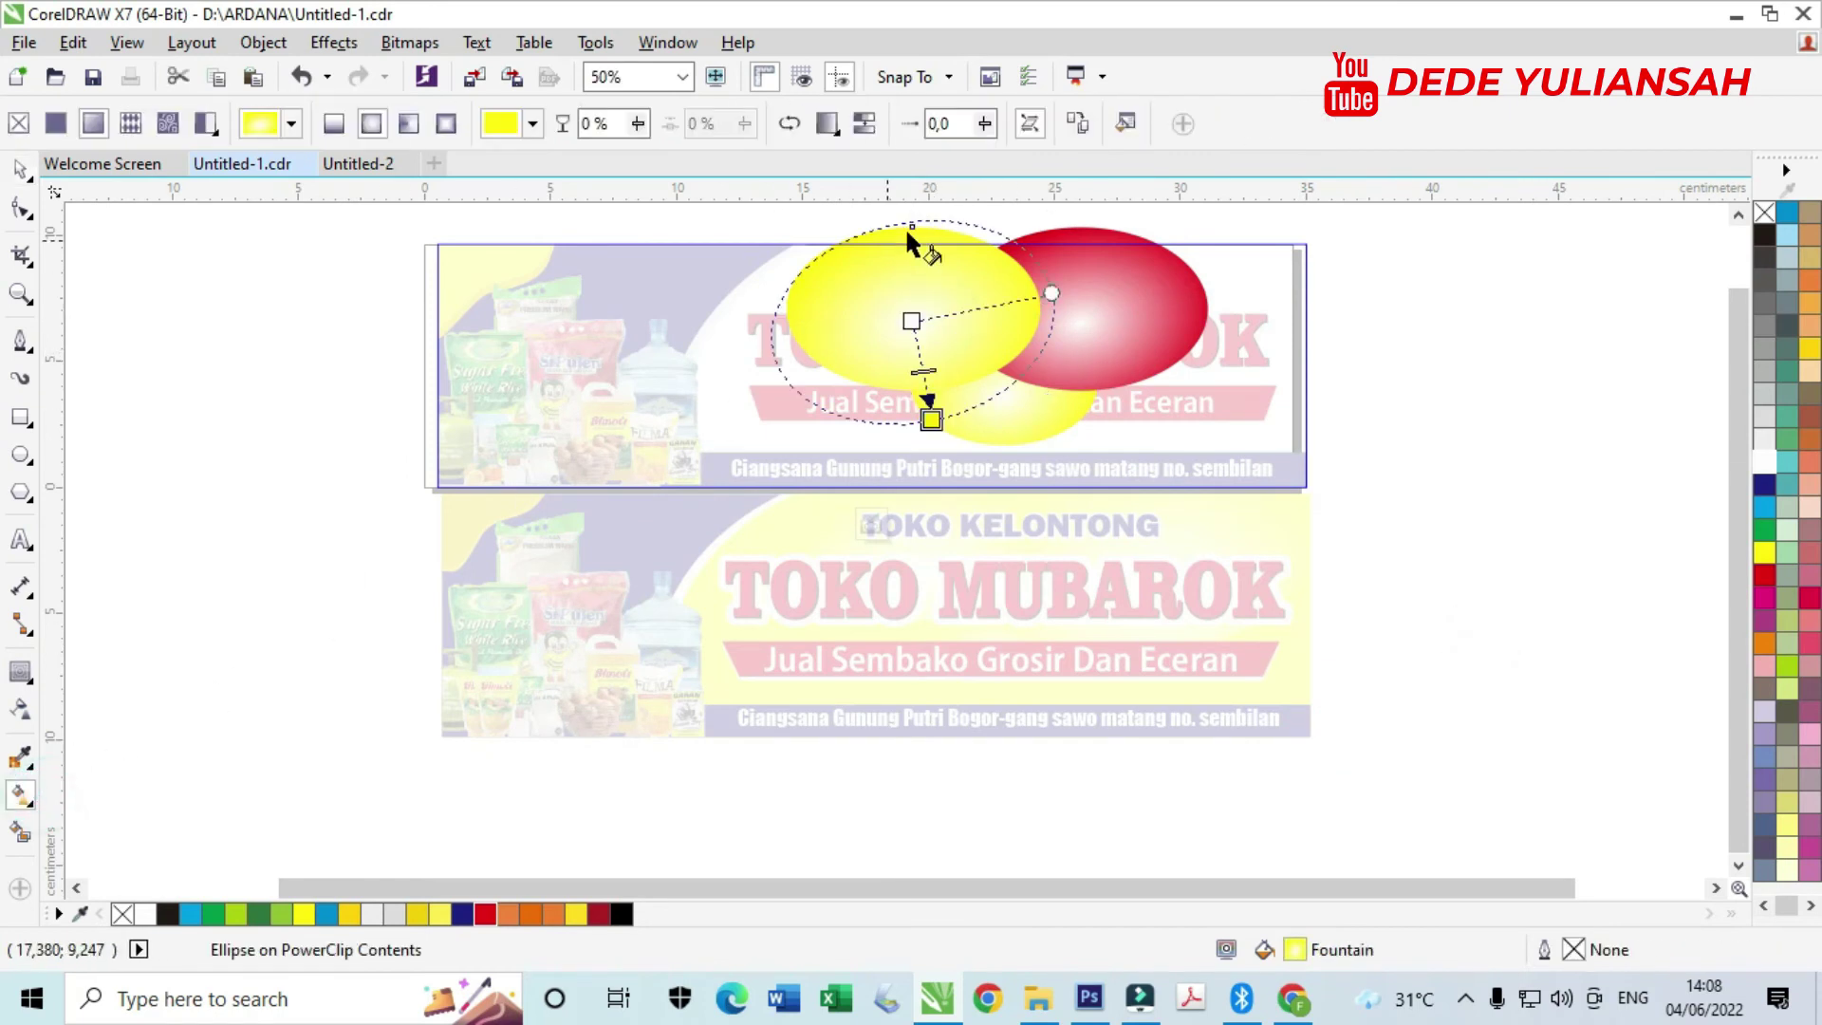
{"action": "left_click", "coordinate": [1082, 126]}
{"action": "left_click", "coordinate": [1079, 272]}
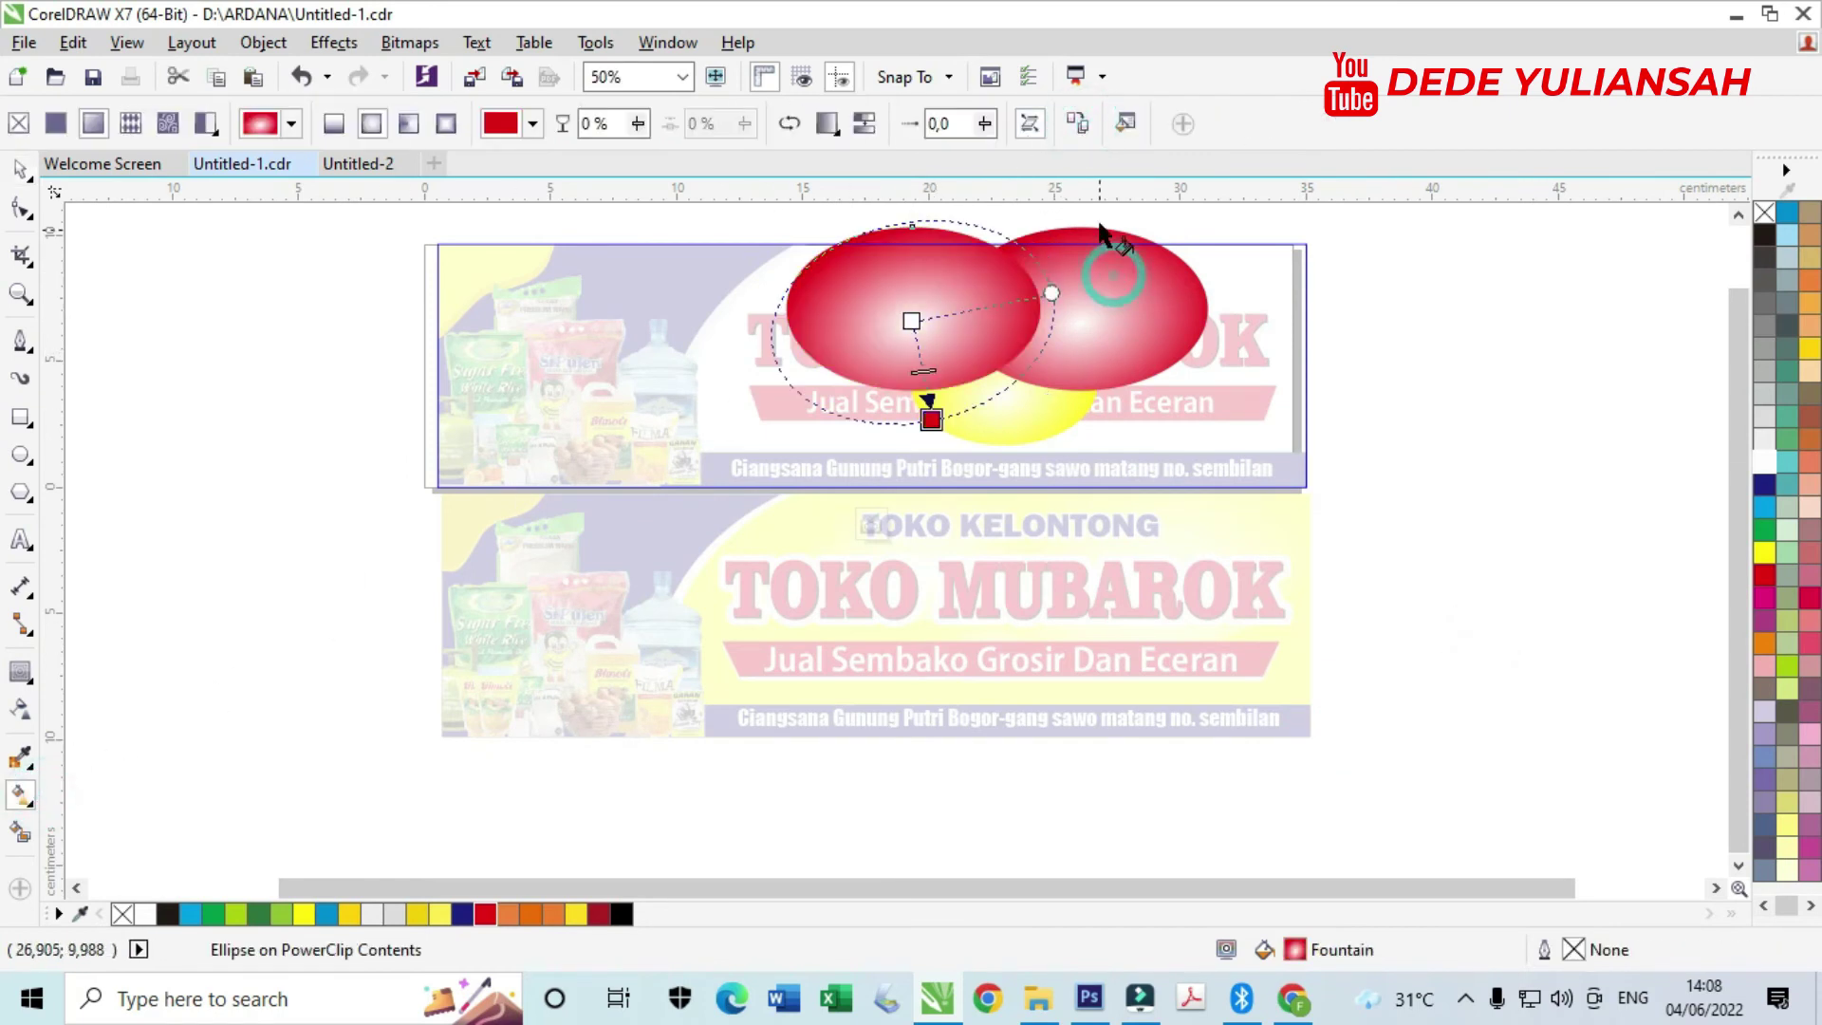
{"action": "left_click", "coordinate": [1043, 397]}
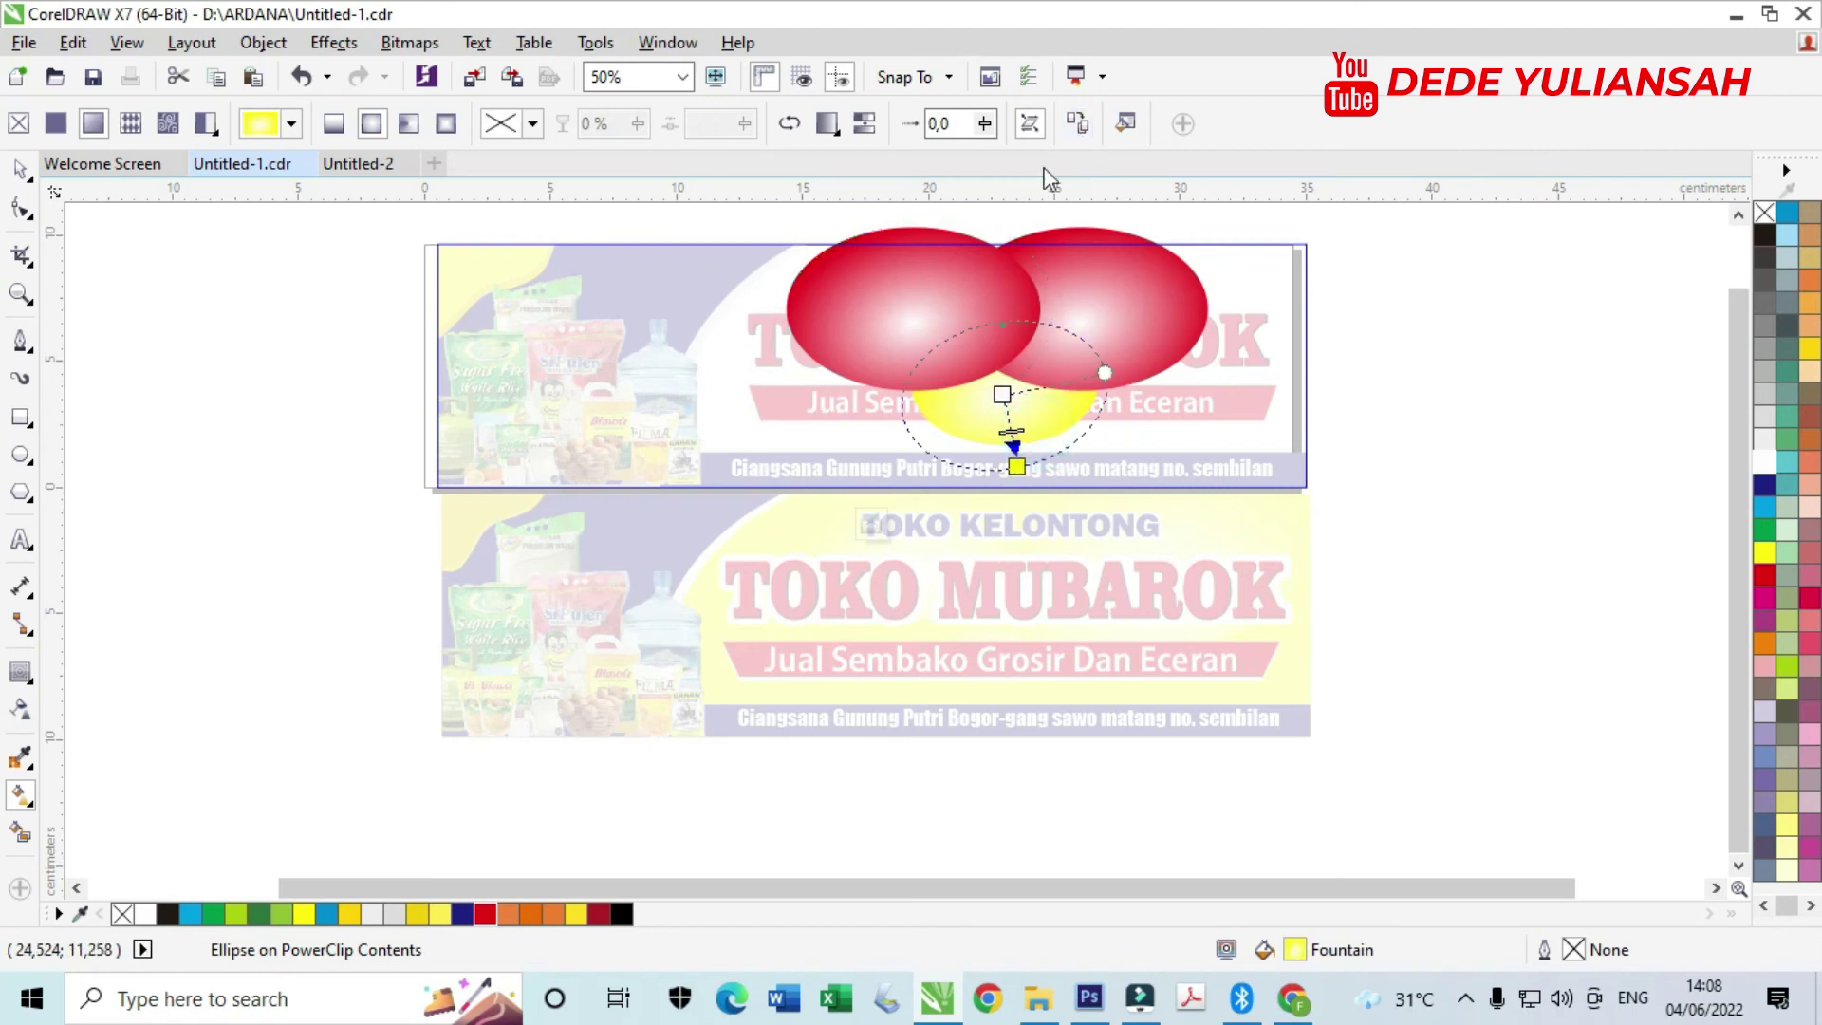
{"action": "left_click", "coordinate": [925, 266]}
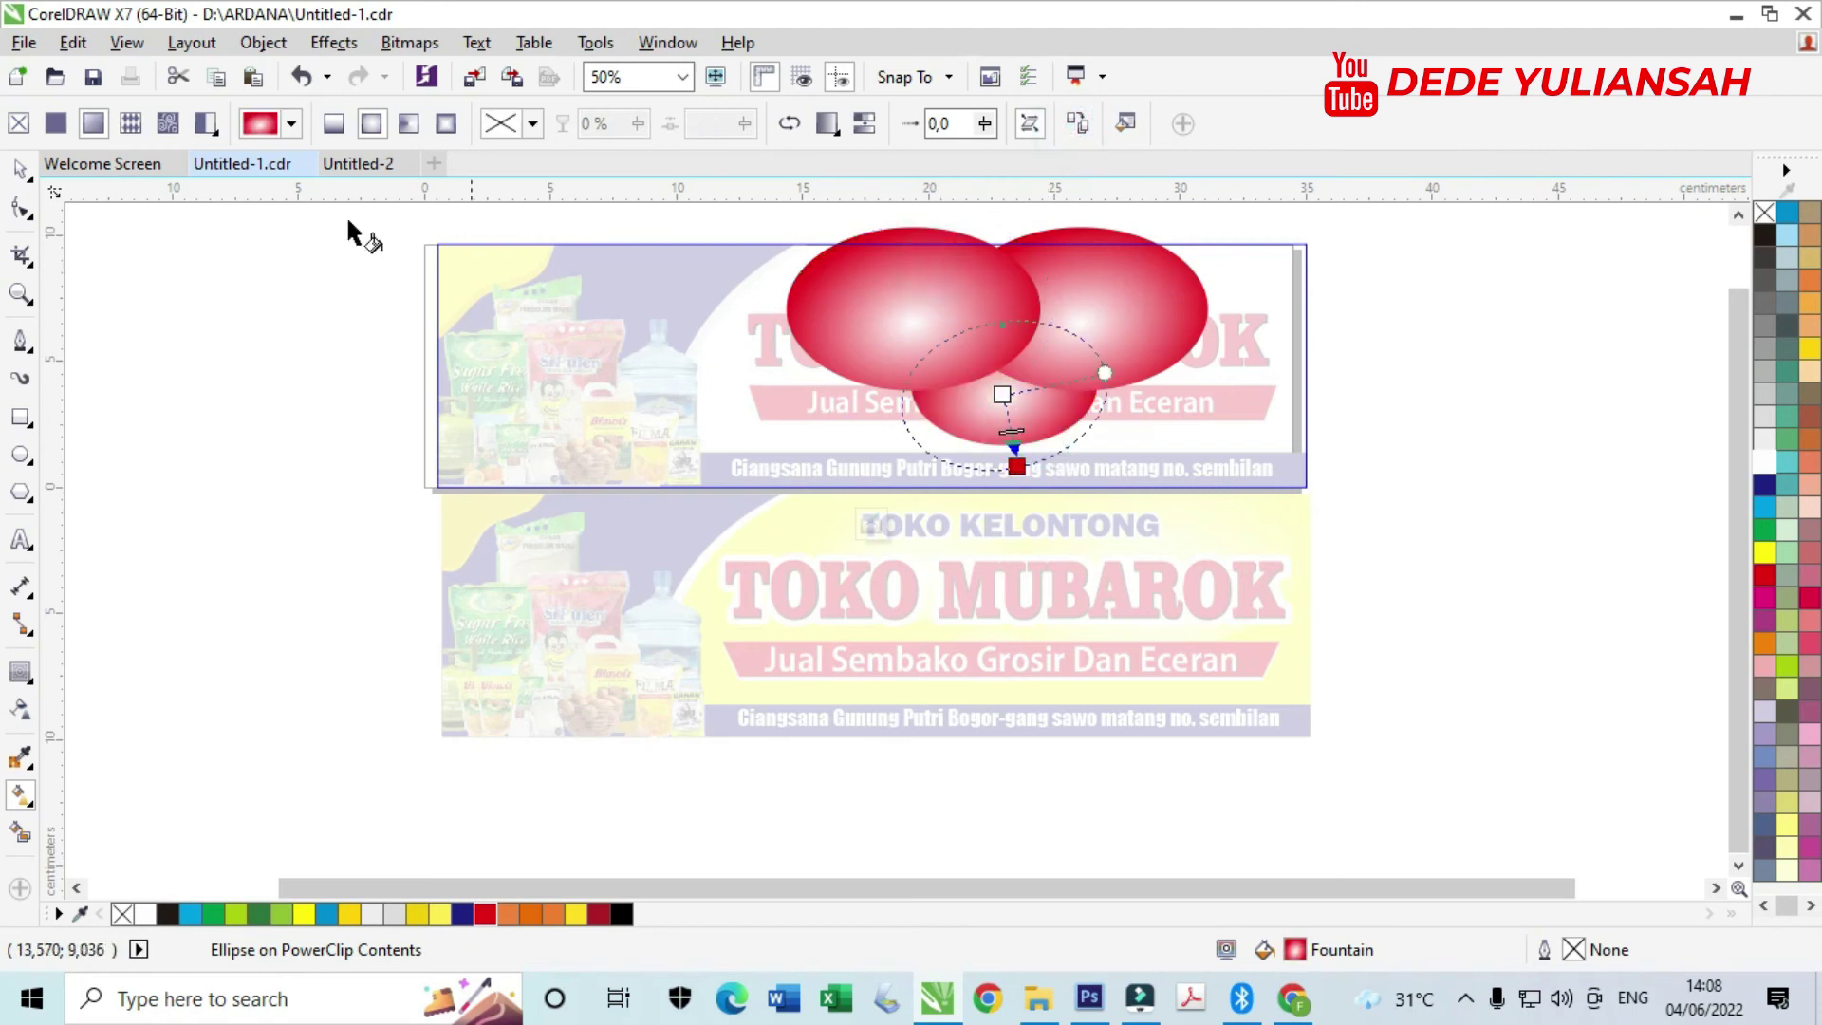
- Finish editing the red background's PowerClip contents and return to the full banner
{"action": "left_click", "coordinate": [21, 168]}
{"action": "left_click", "coordinate": [1424, 531]}
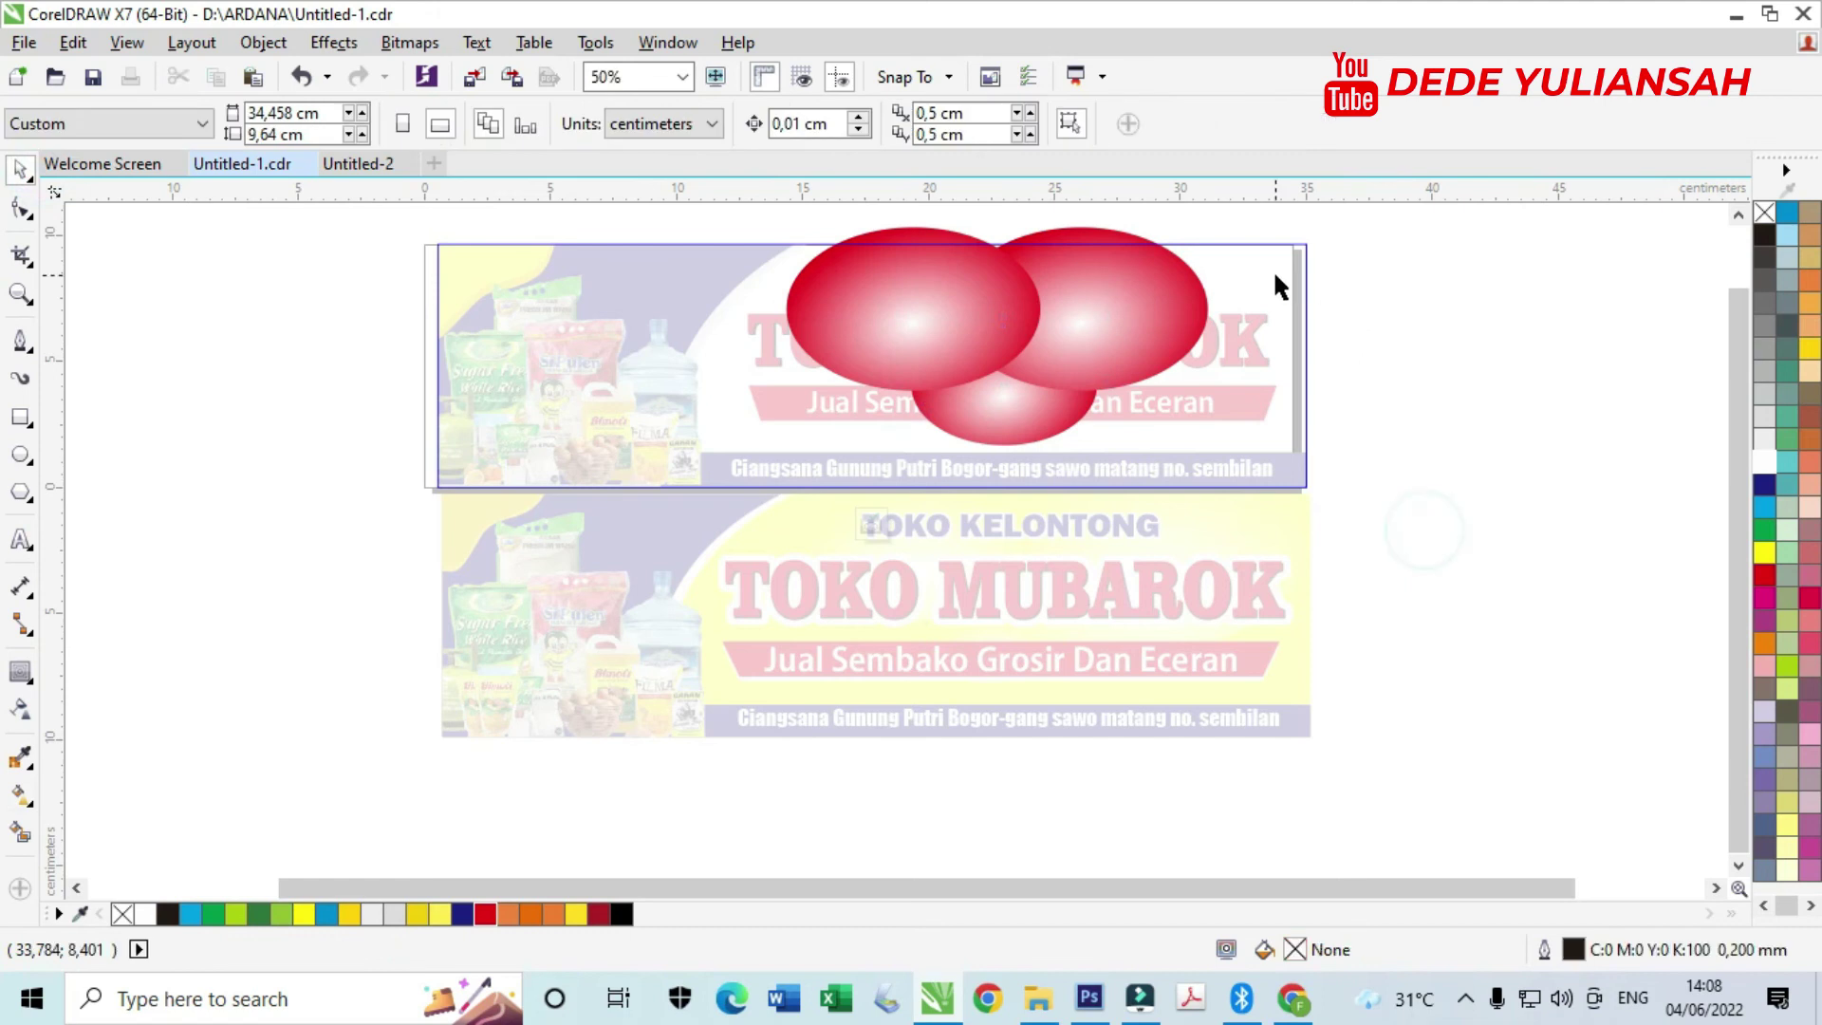
{"action": "left_click", "coordinate": [872, 526]}
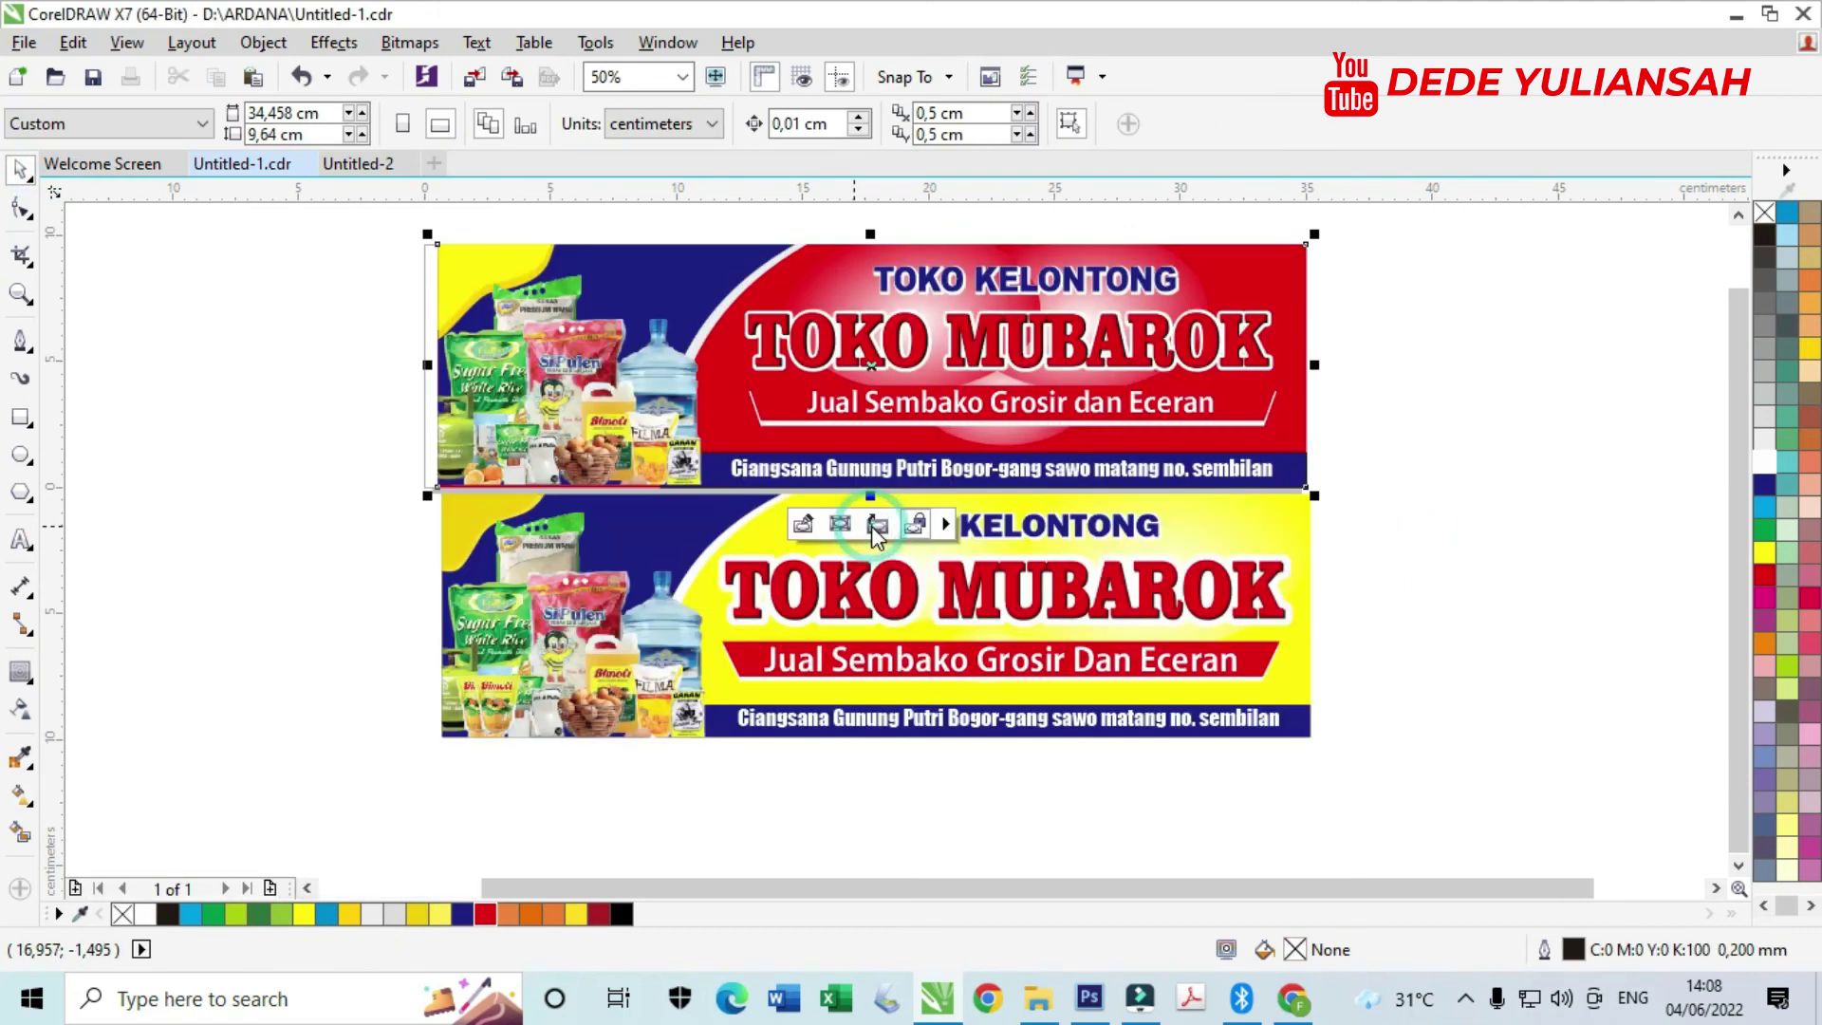
{"action": "left_click", "coordinate": [1370, 510]}
- Fill the new banner's red tagline ribbon with yellow C1 M15 Y88 K0
{"action": "scroll", "coordinate": [1082, 266], "scroll_direction": "up", "scroll_amount": 2}
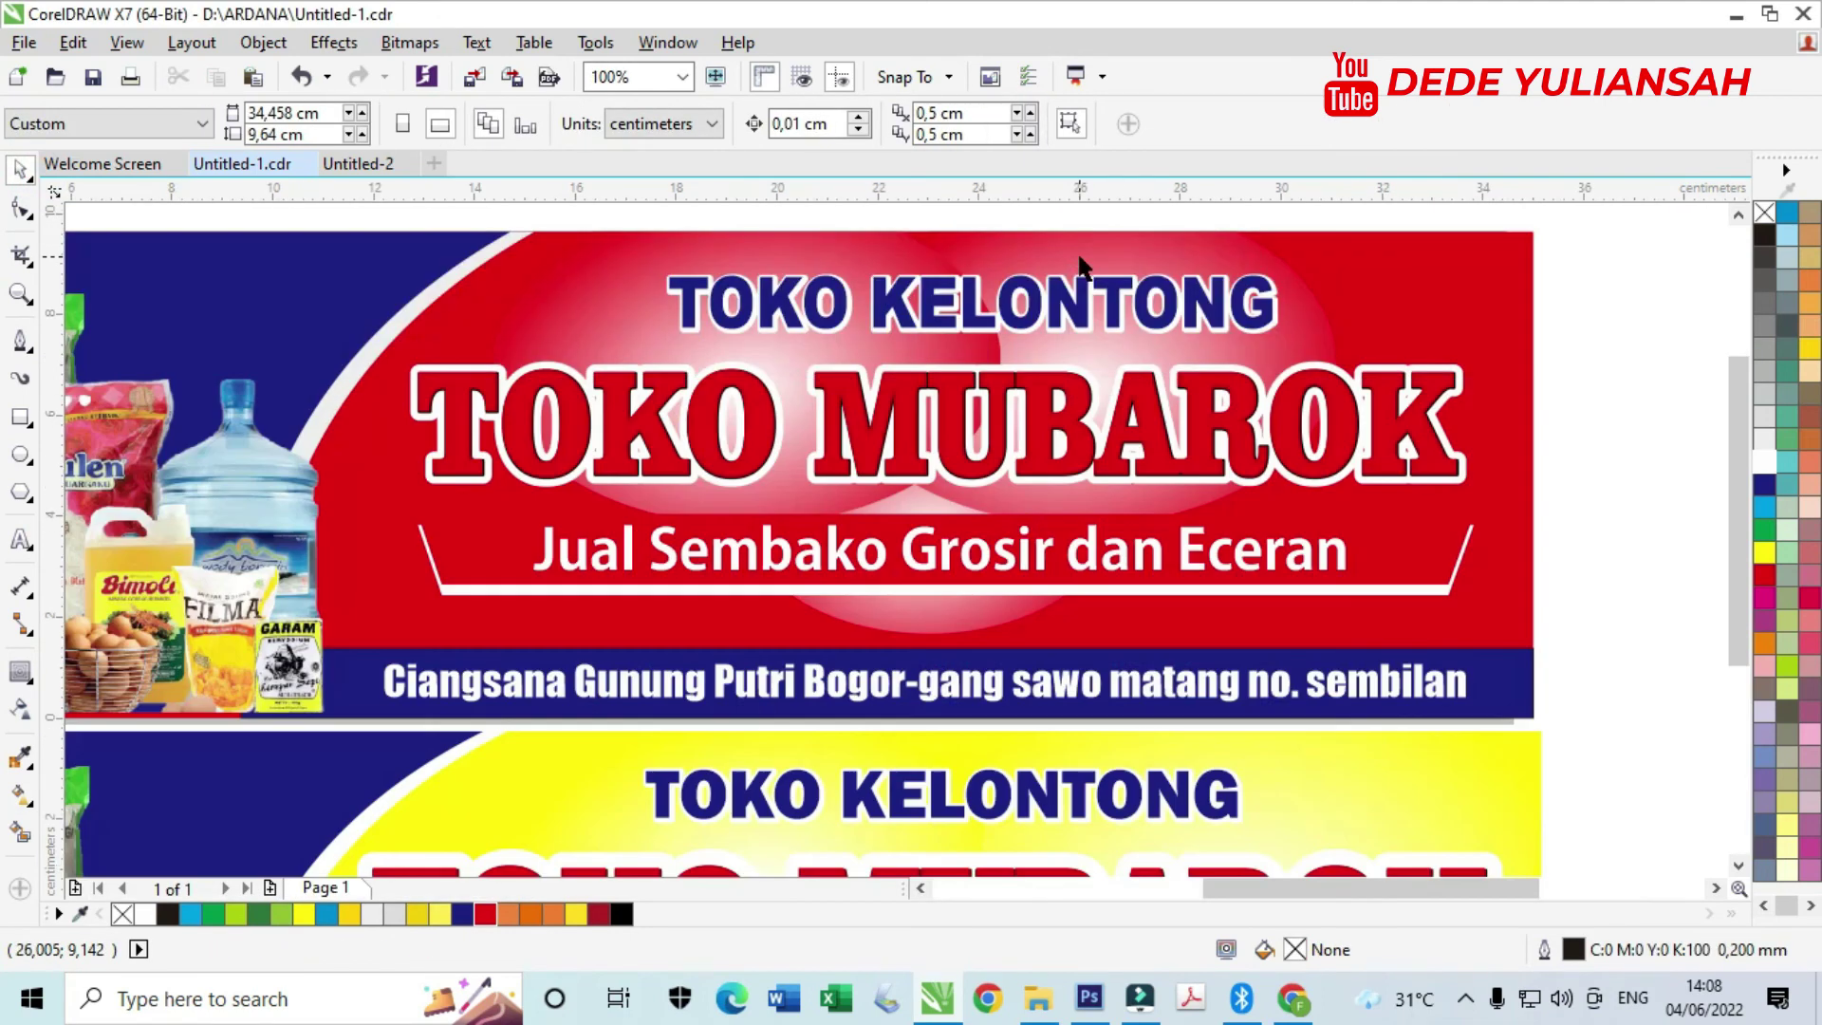
{"action": "scroll", "coordinate": [1159, 404], "scroll_direction": "down", "scroll_amount": 2}
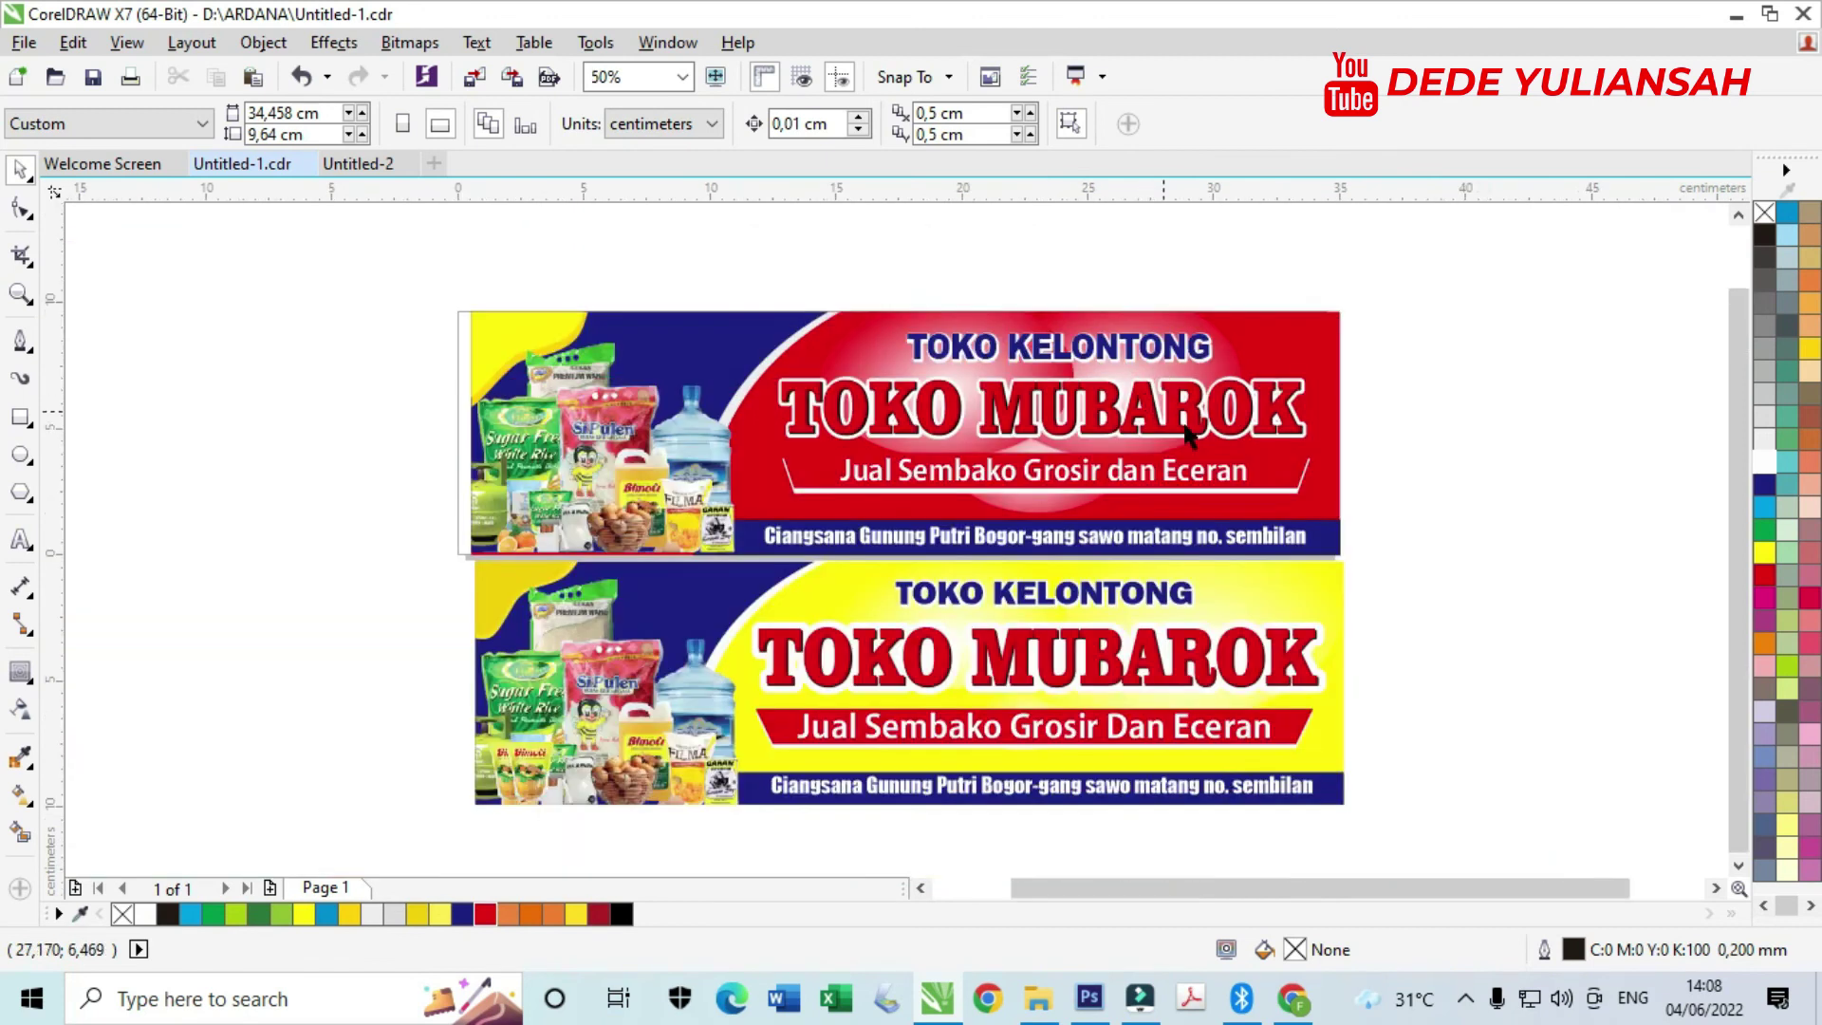
{"action": "scroll", "coordinate": [1274, 469], "scroll_direction": "up", "scroll_amount": 2}
{"action": "left_click", "coordinate": [1278, 478]}
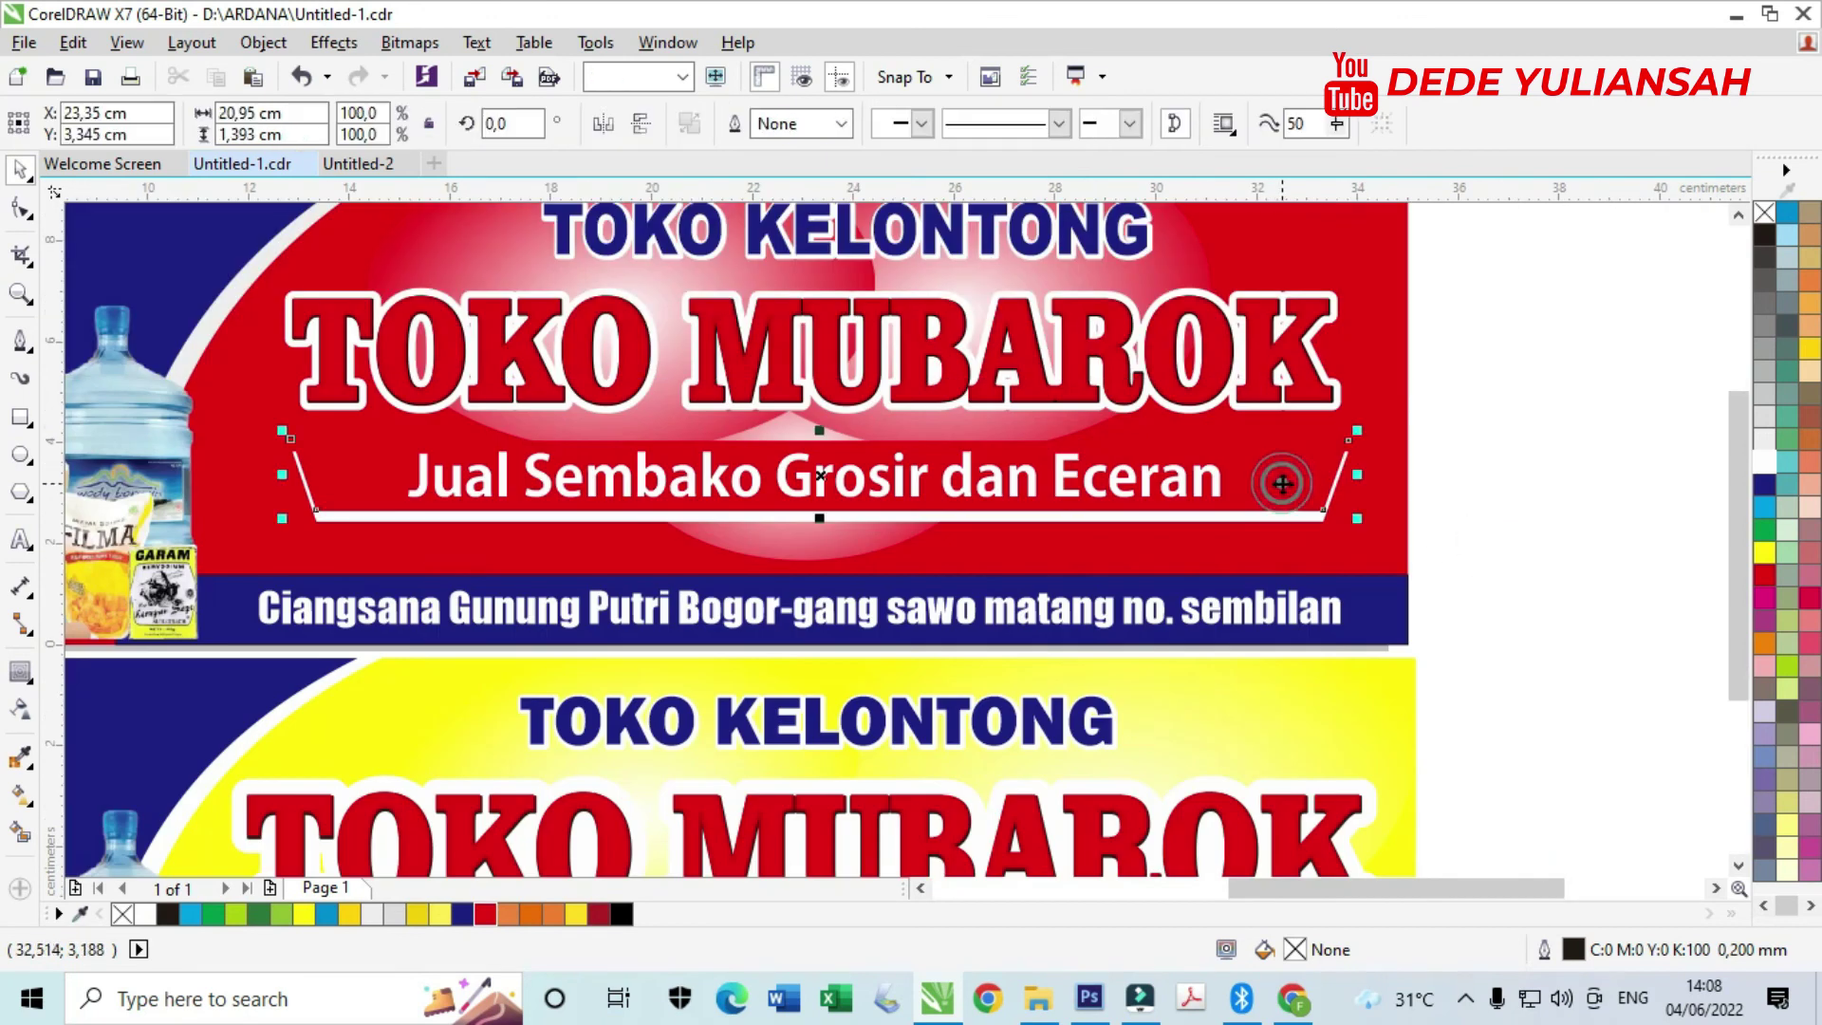
{"action": "left_click", "coordinate": [573, 915]}
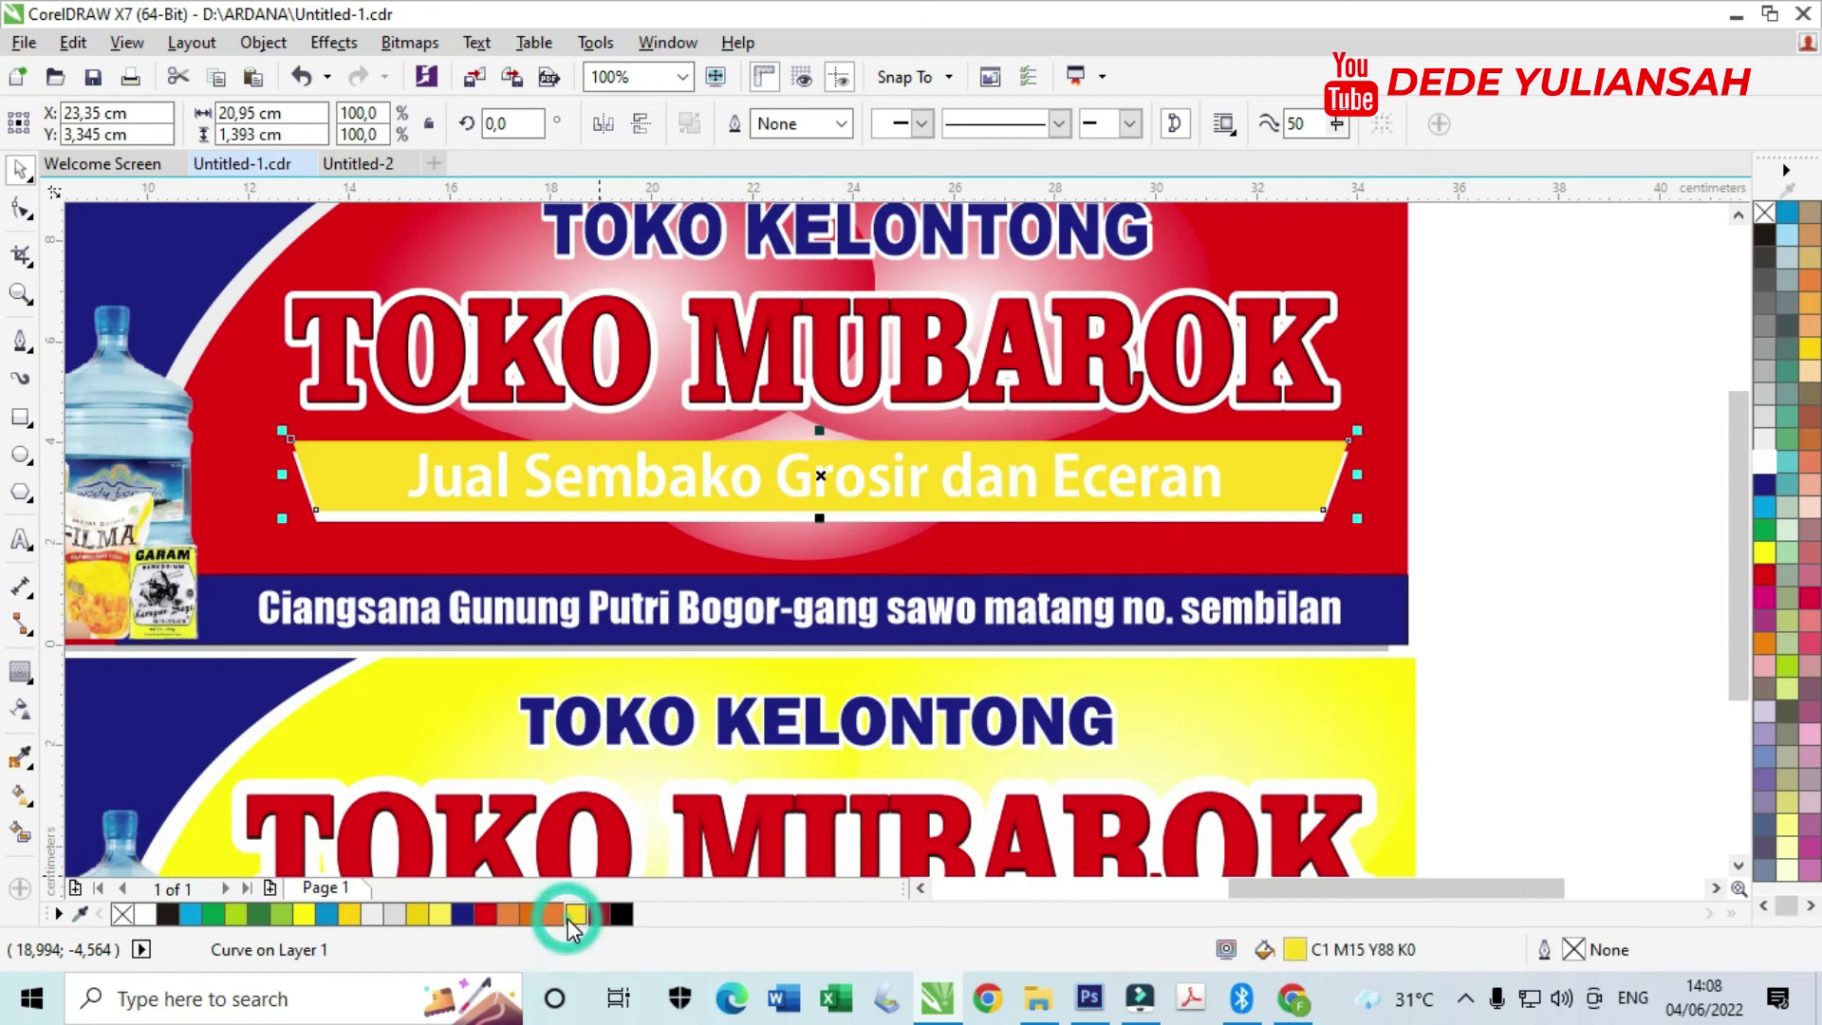
{"action": "left_click", "coordinate": [1551, 579]}
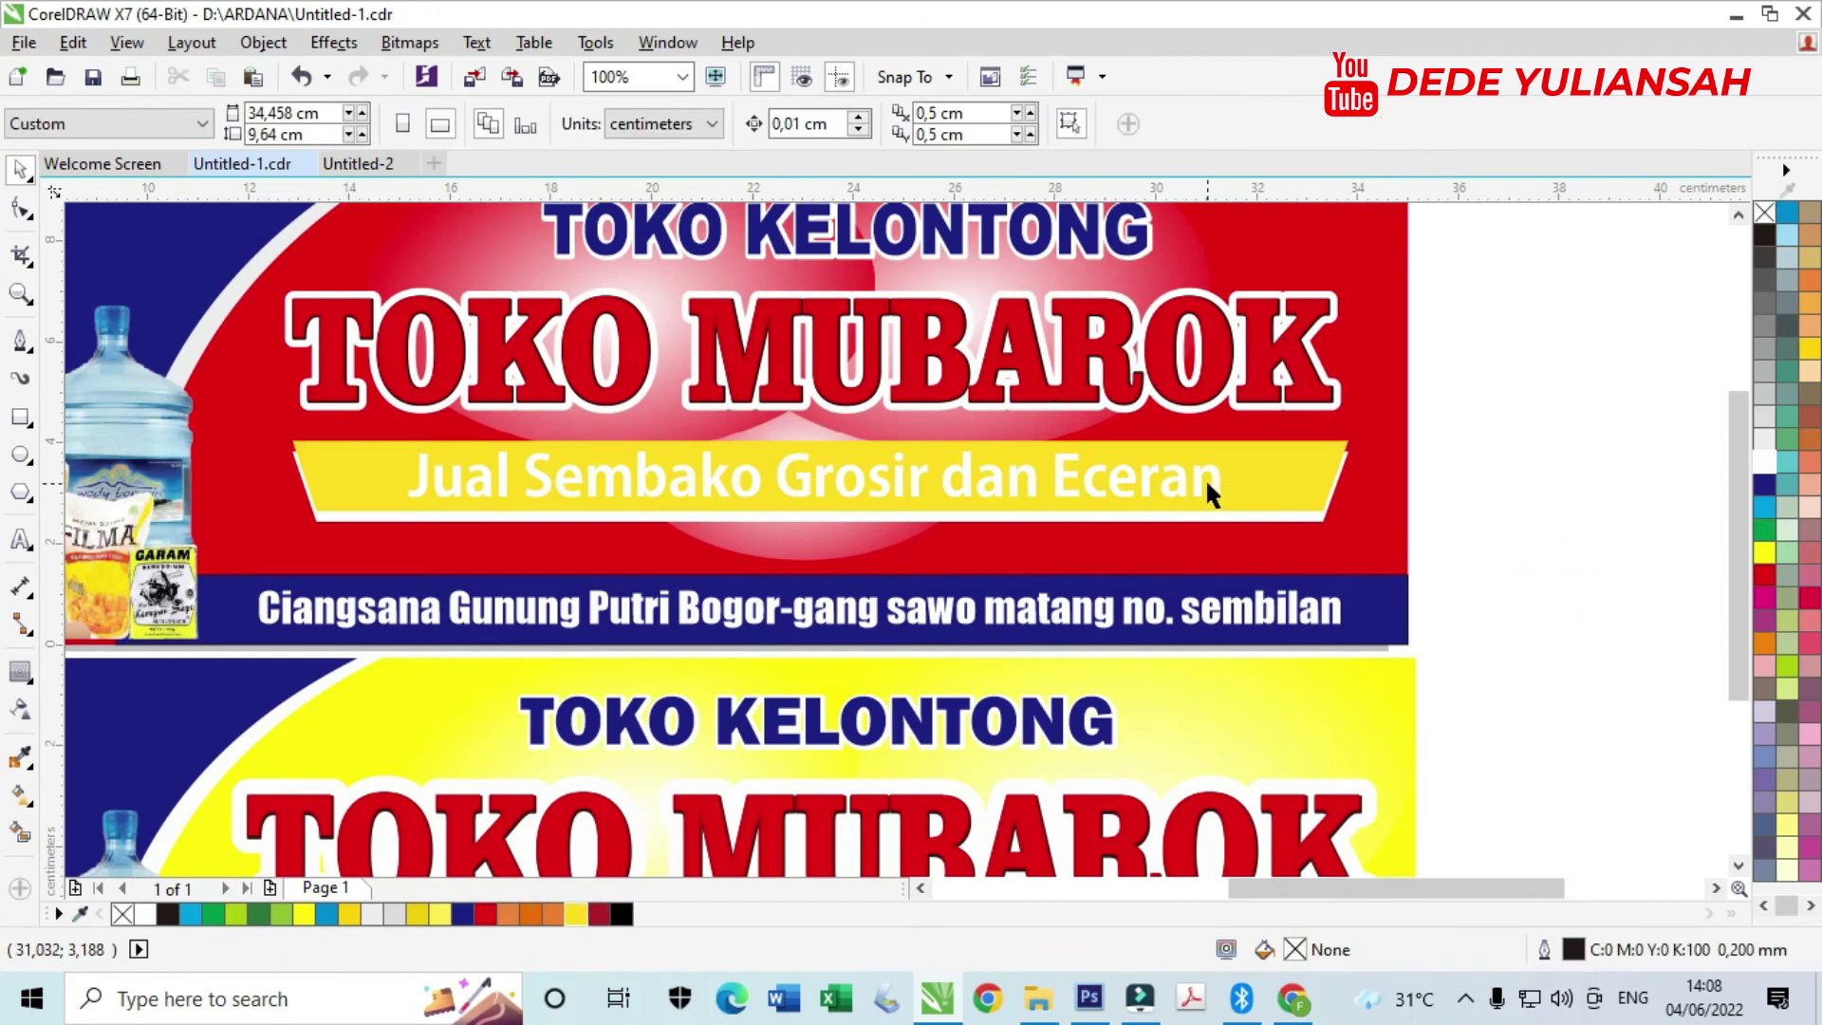
- Change the tagline text "Jual Sembako Grosir dan Eceran" on the new banner to black
{"action": "left_click", "coordinate": [1210, 477]}
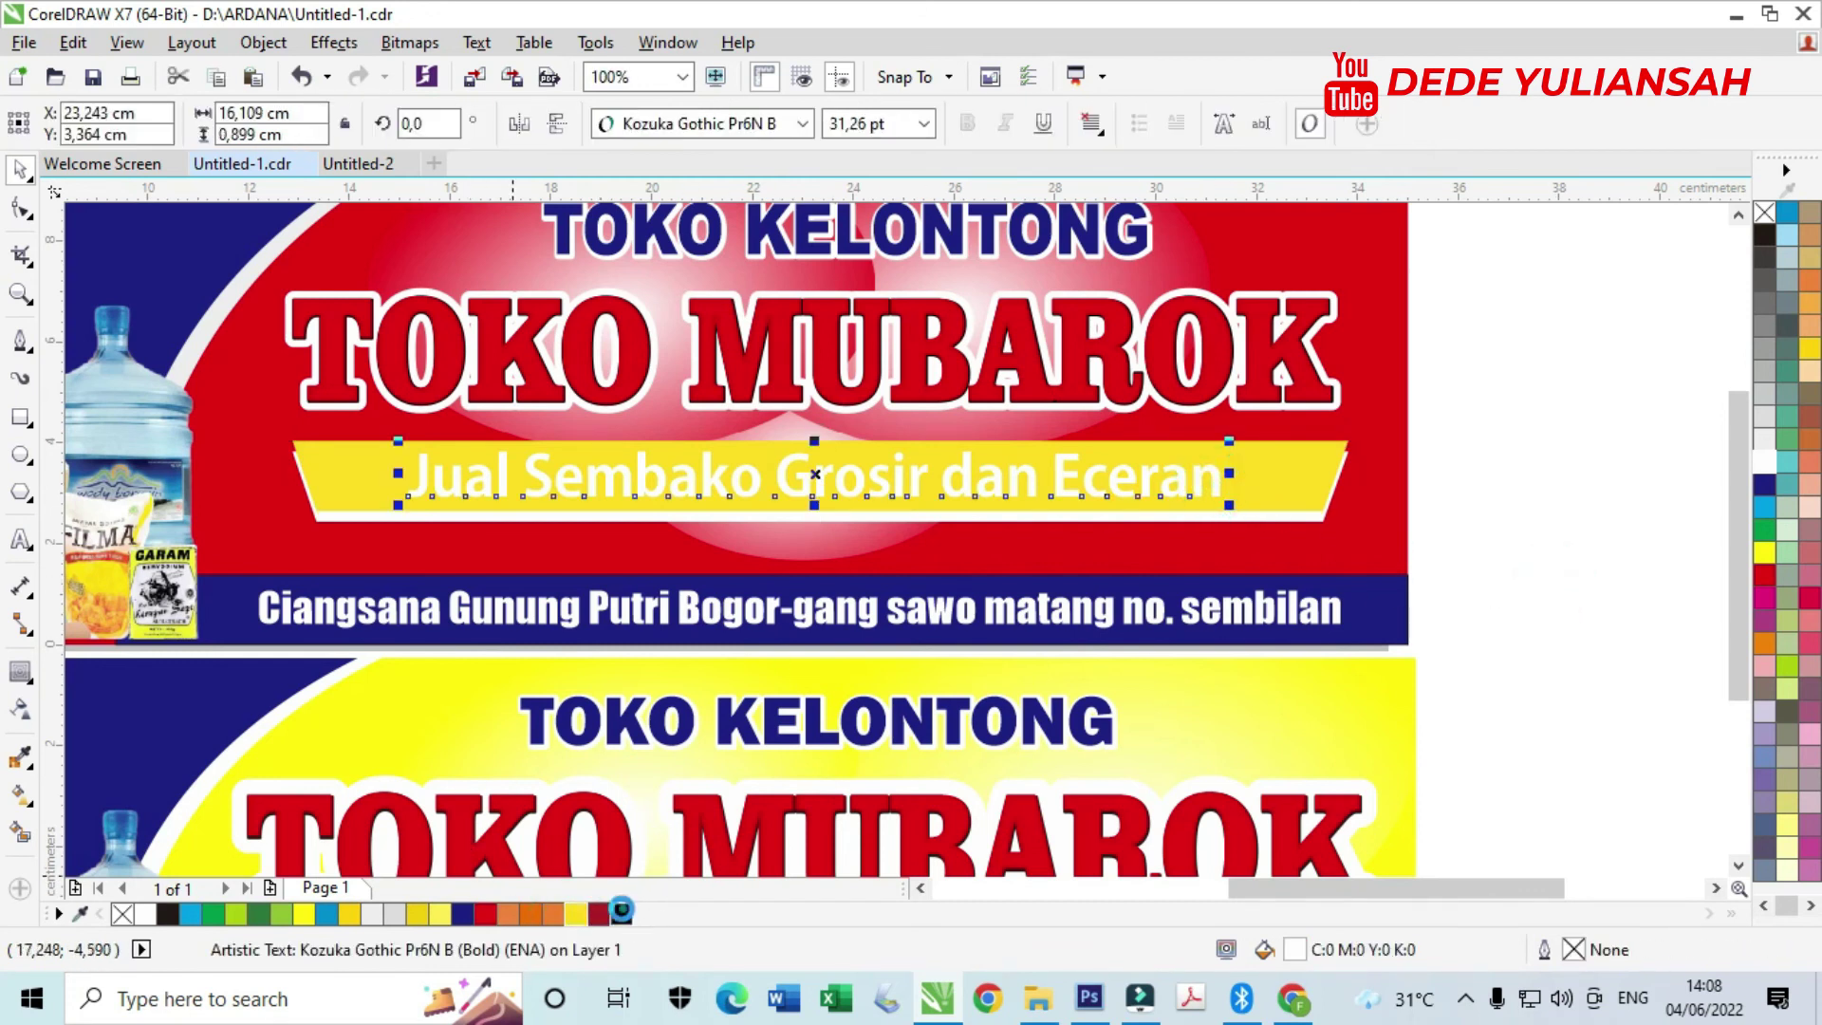
{"action": "left_click", "coordinate": [621, 914]}
{"action": "left_click", "coordinate": [1448, 532]}
- Try yellows C2 M5 Y76 K0 and C1 M15 Y88 K0 on the bevelled TOKO MUBAROK title, then settle on pure Yellow
{"action": "left_click", "coordinate": [1102, 353]}
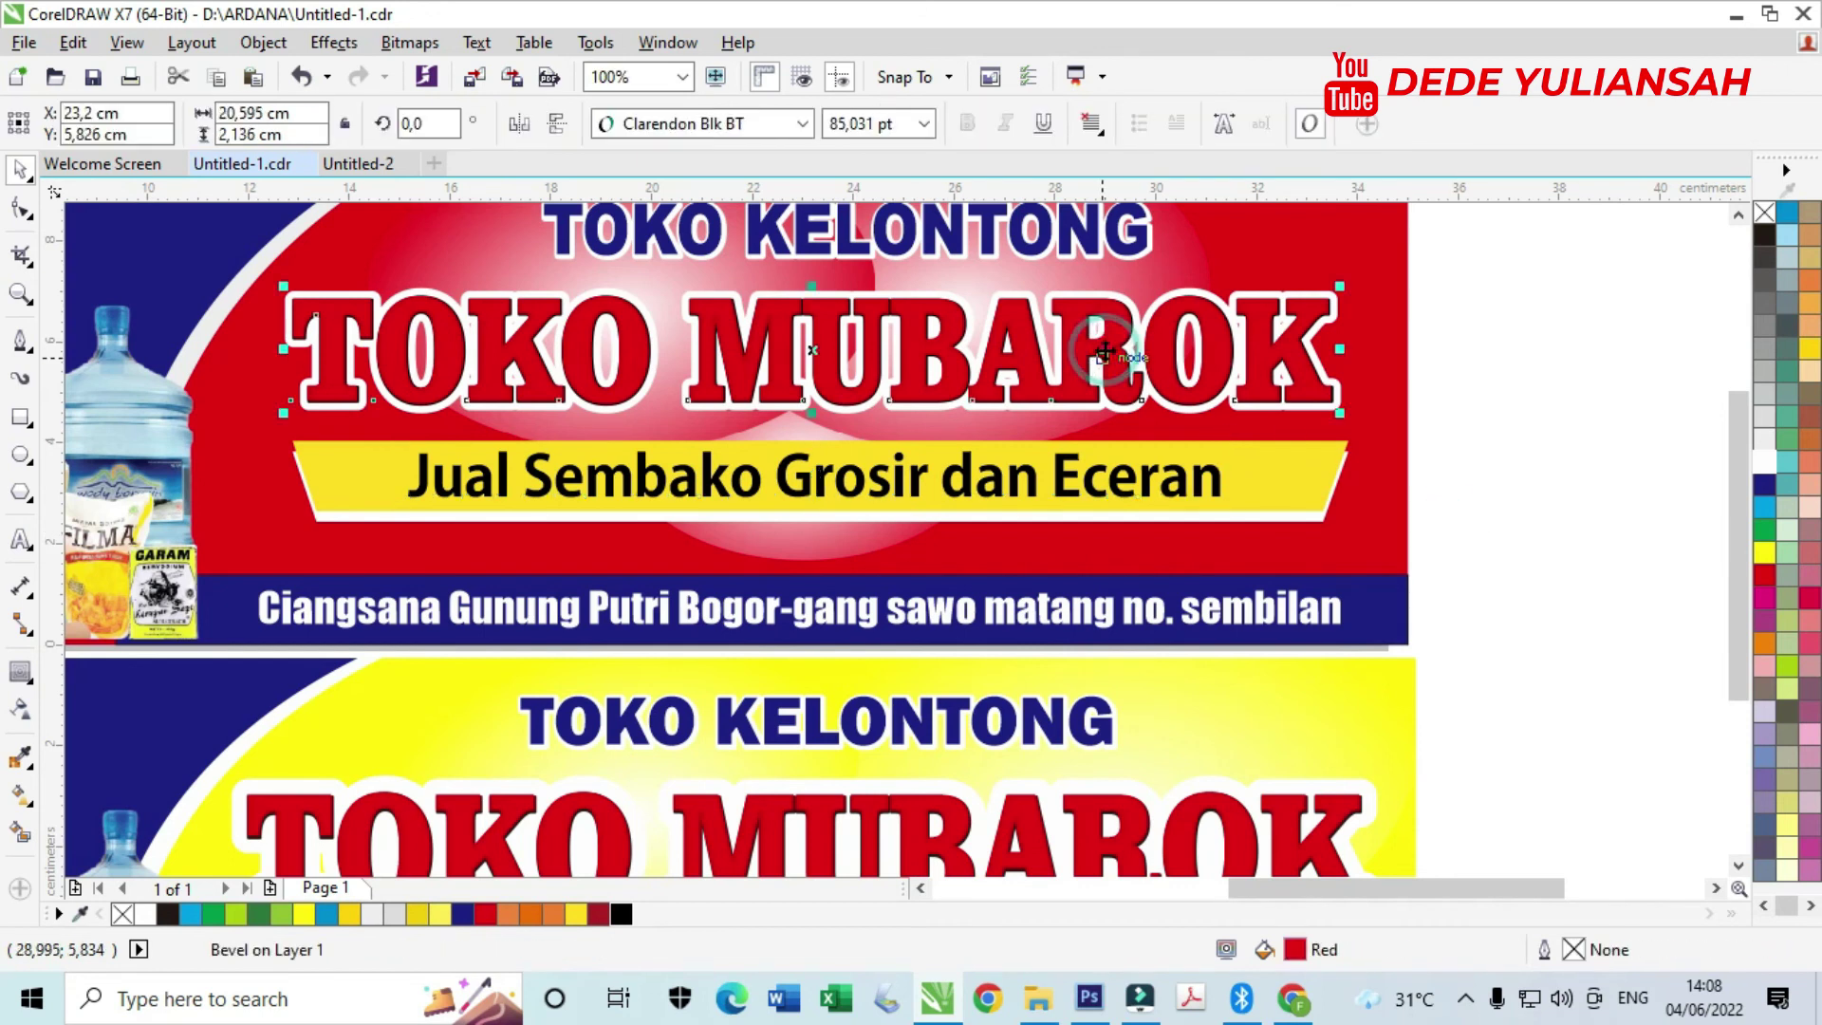
{"action": "left_click", "coordinate": [442, 916]}
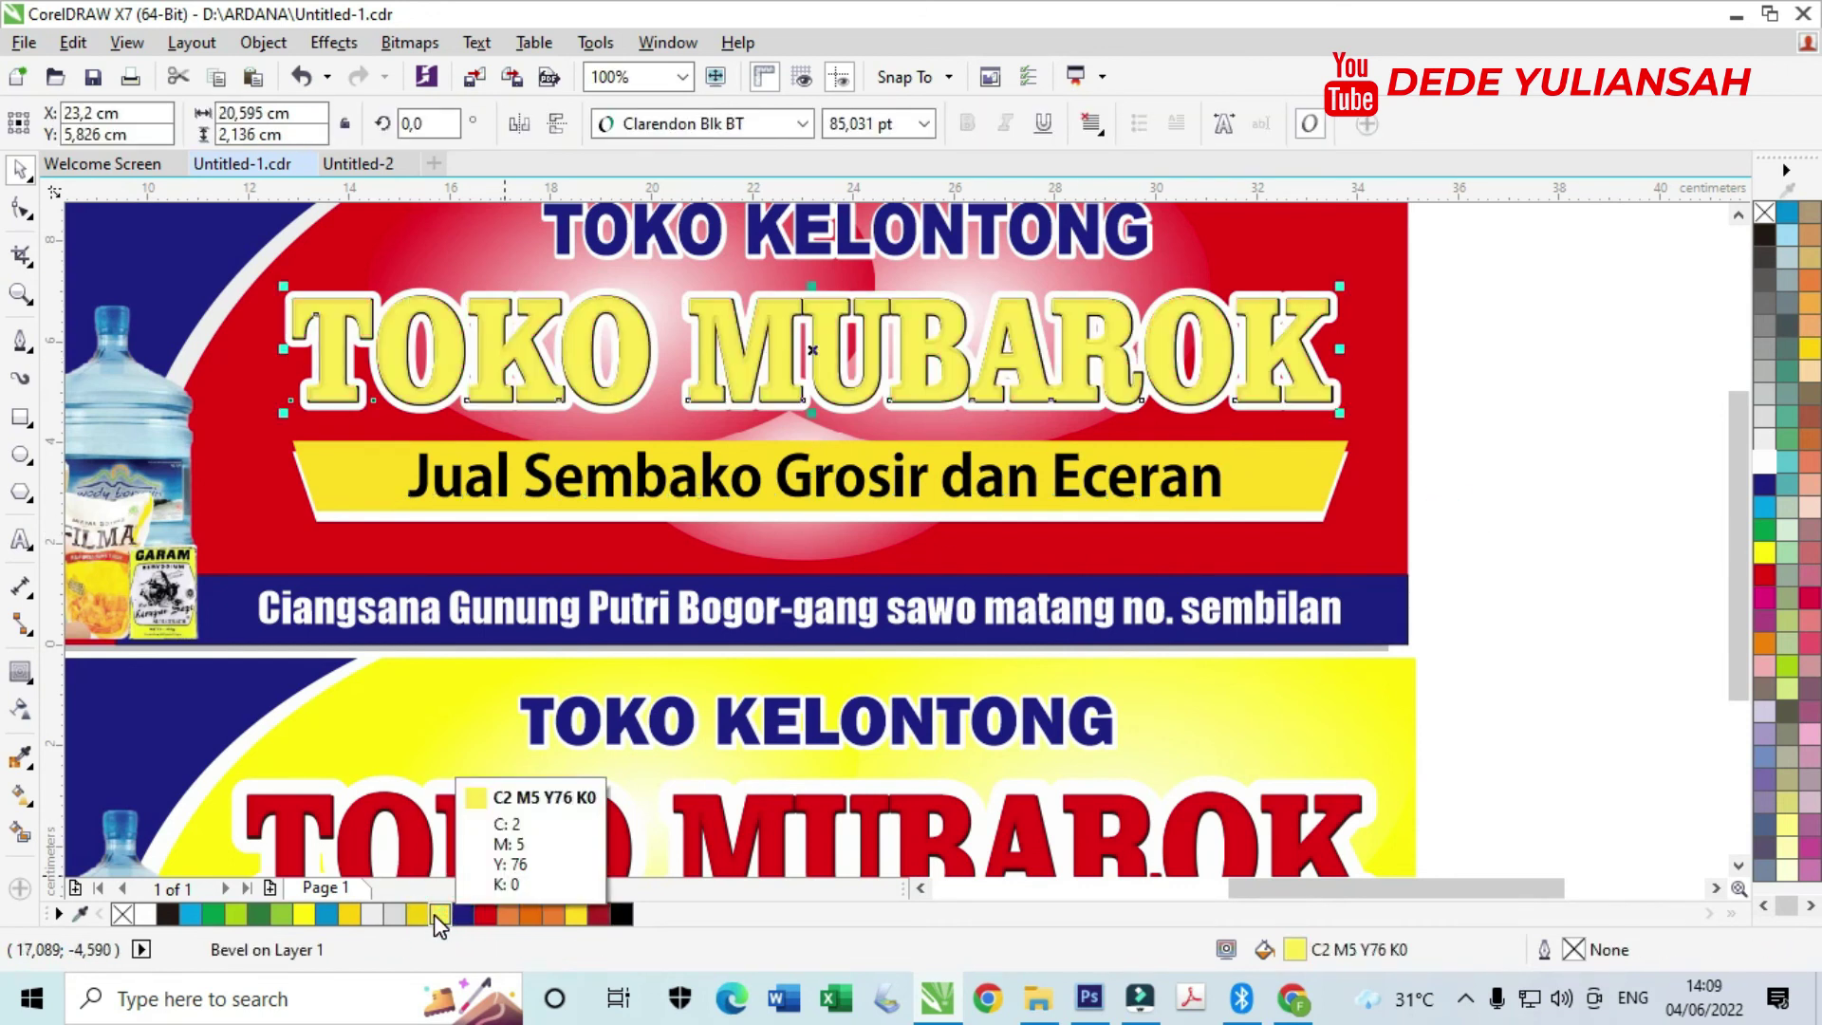
{"action": "left_click", "coordinate": [576, 915]}
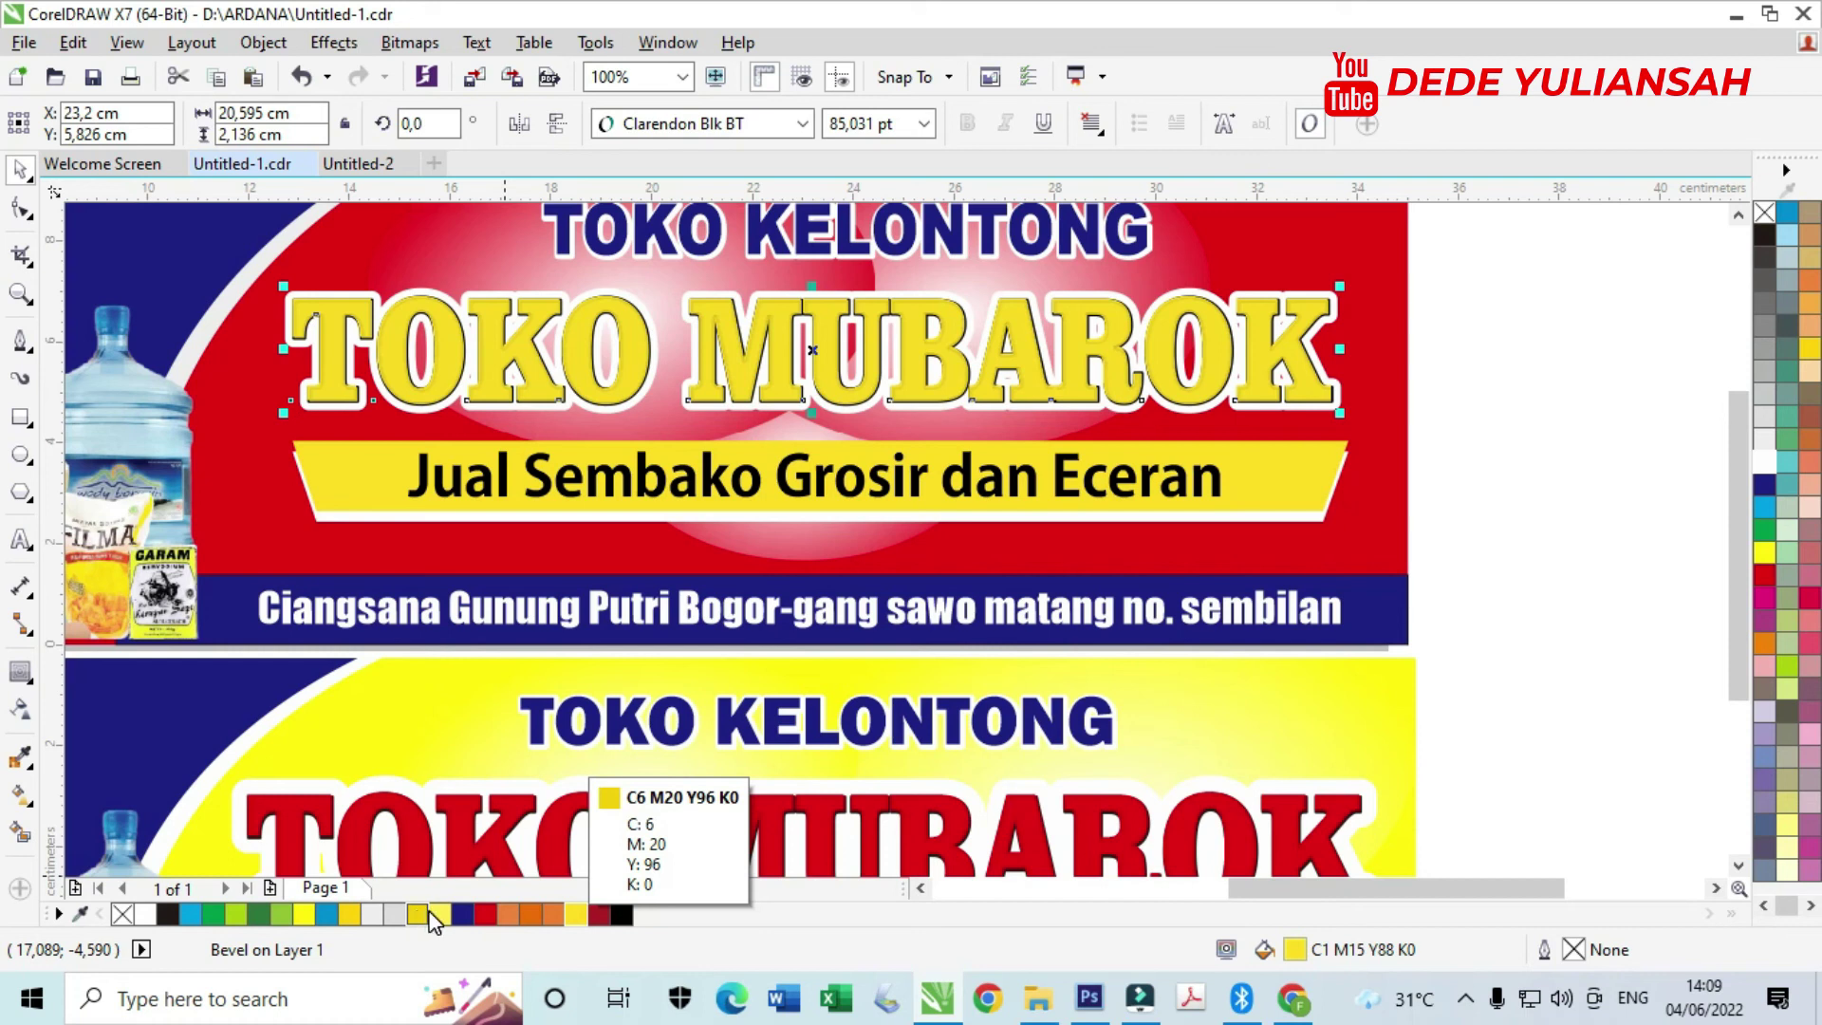
{"action": "left_click", "coordinate": [304, 914]}
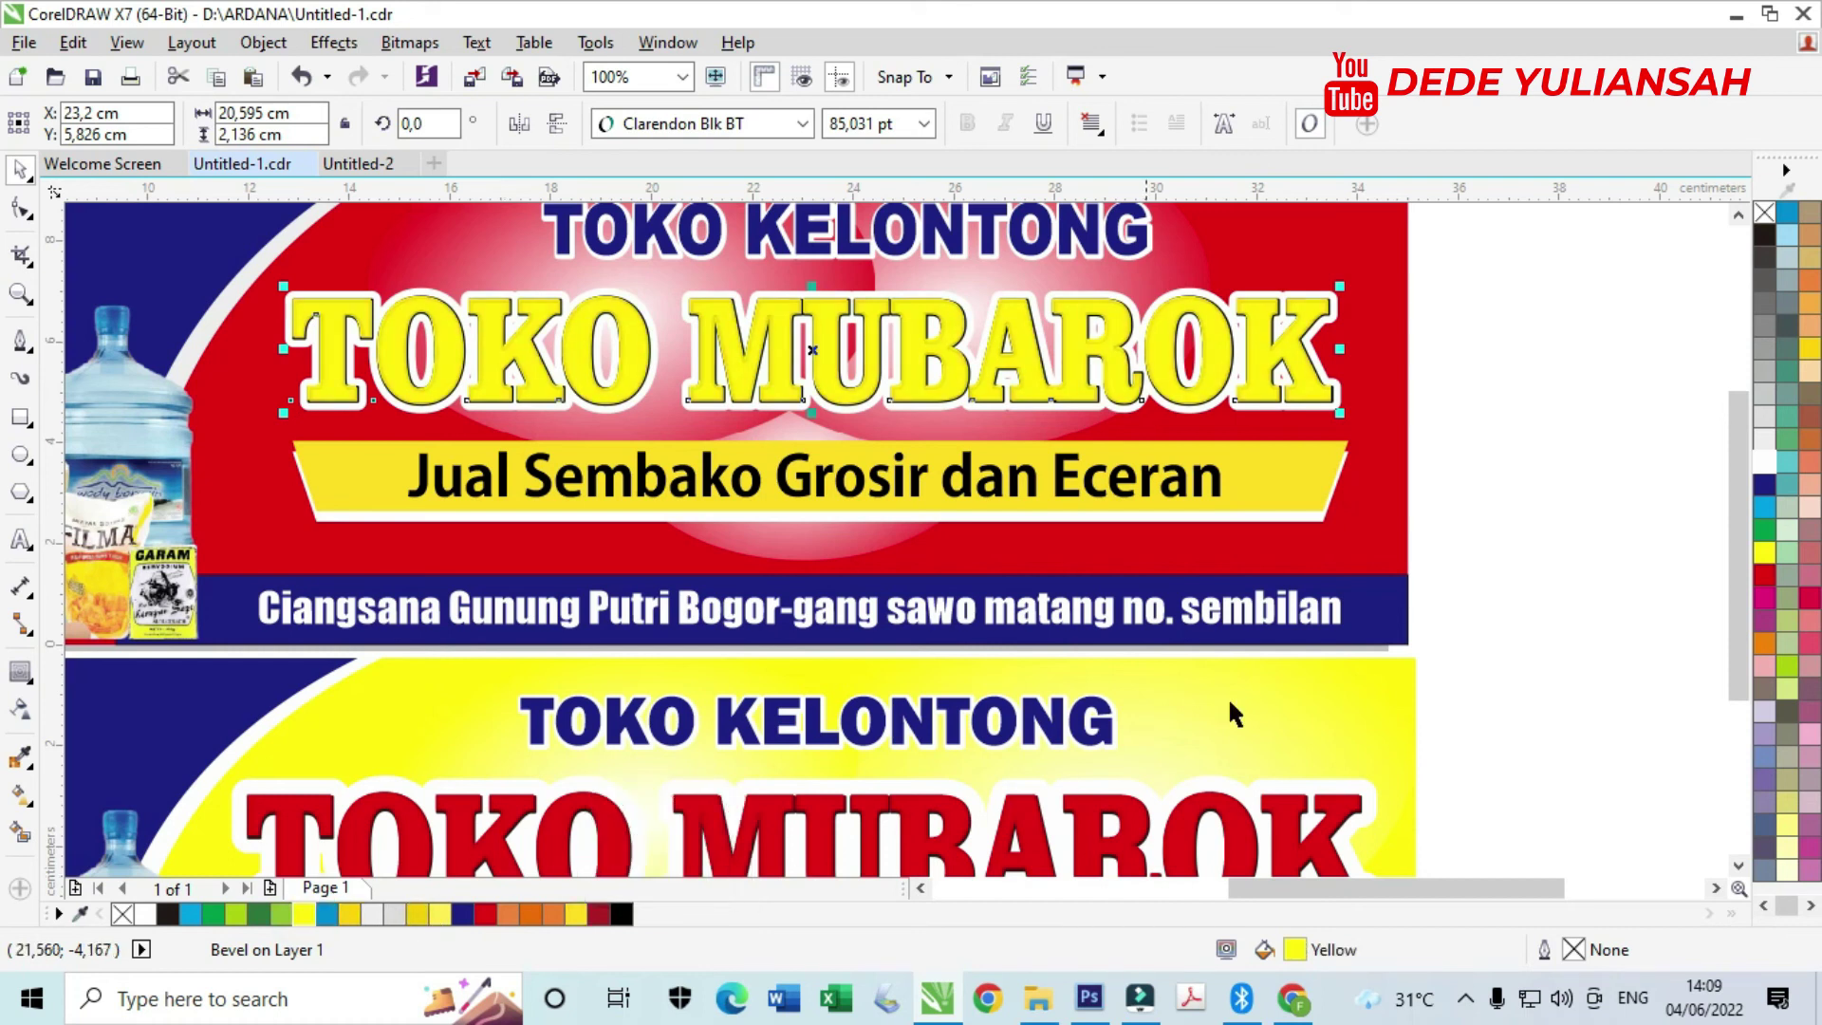
{"action": "left_click", "coordinate": [1485, 440]}
- Fill the white contour behind the TOKO MUBAROK title with dark red C35 M100 Y100 K3
{"action": "scroll", "coordinate": [1182, 313], "scroll_direction": "up", "scroll_amount": 5}
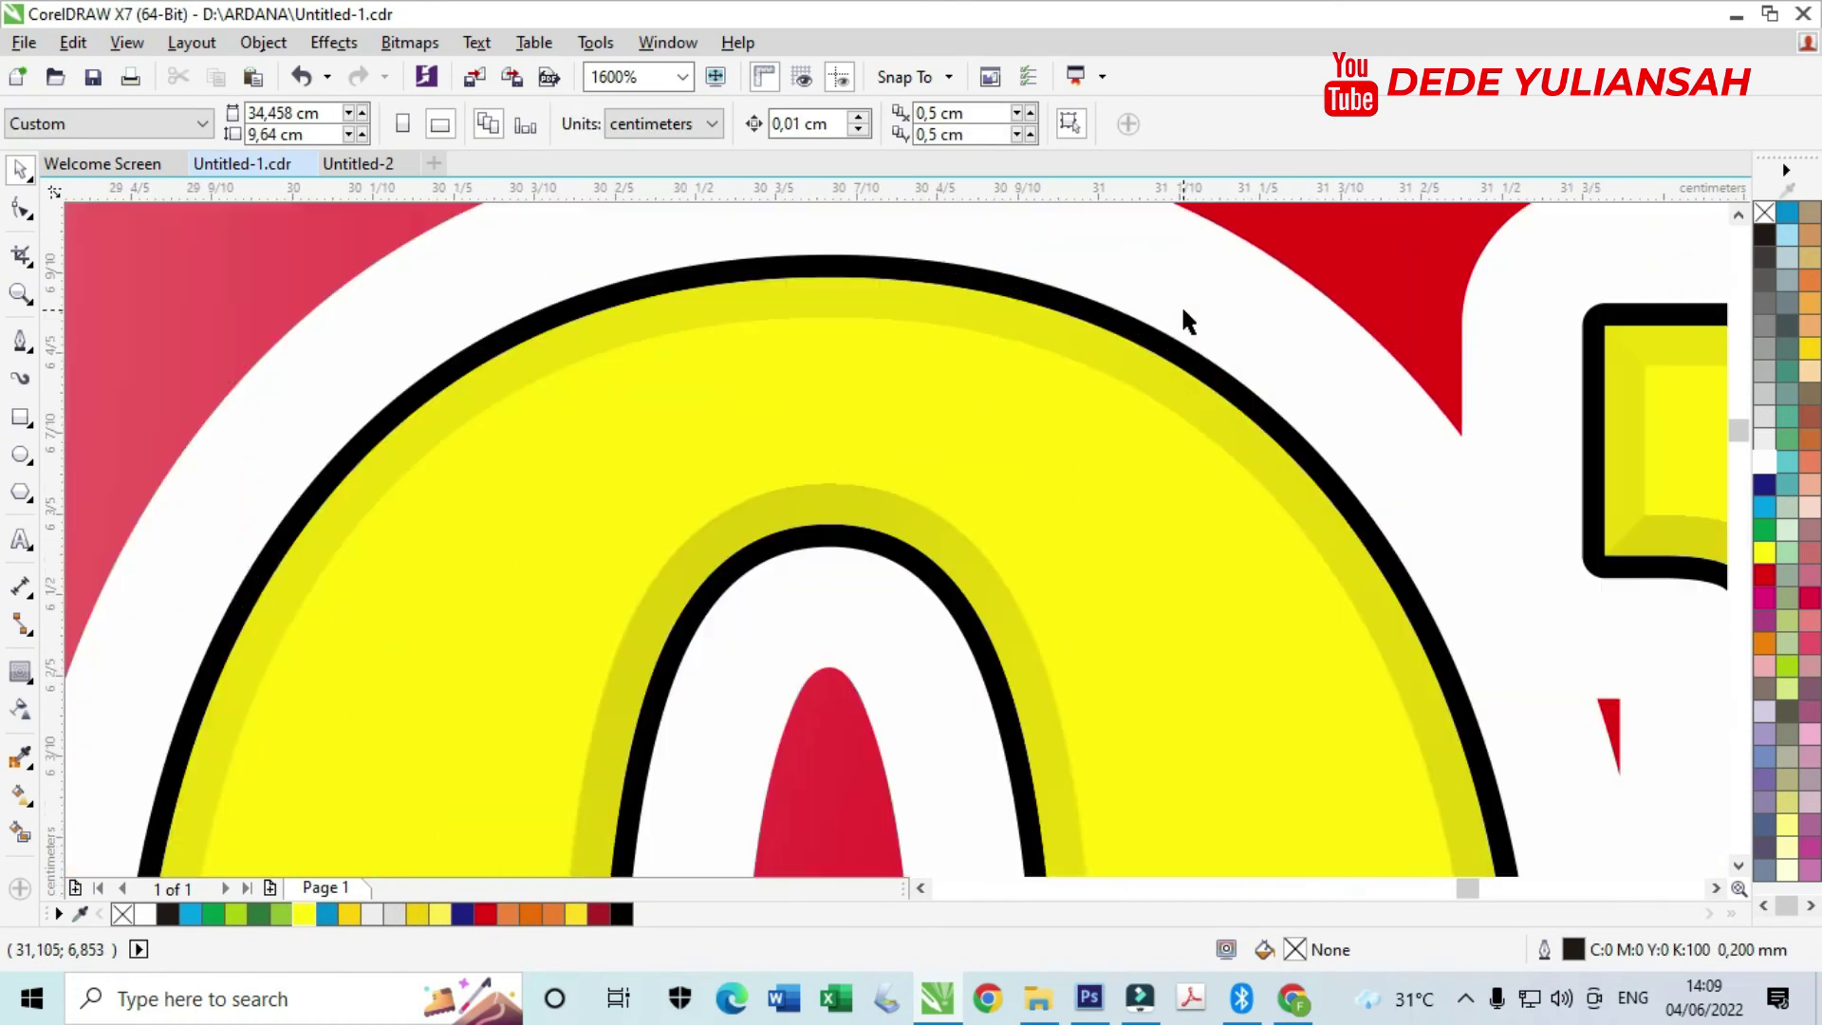
{"action": "scroll", "coordinate": [1186, 314], "scroll_direction": "down", "scroll_amount": 3}
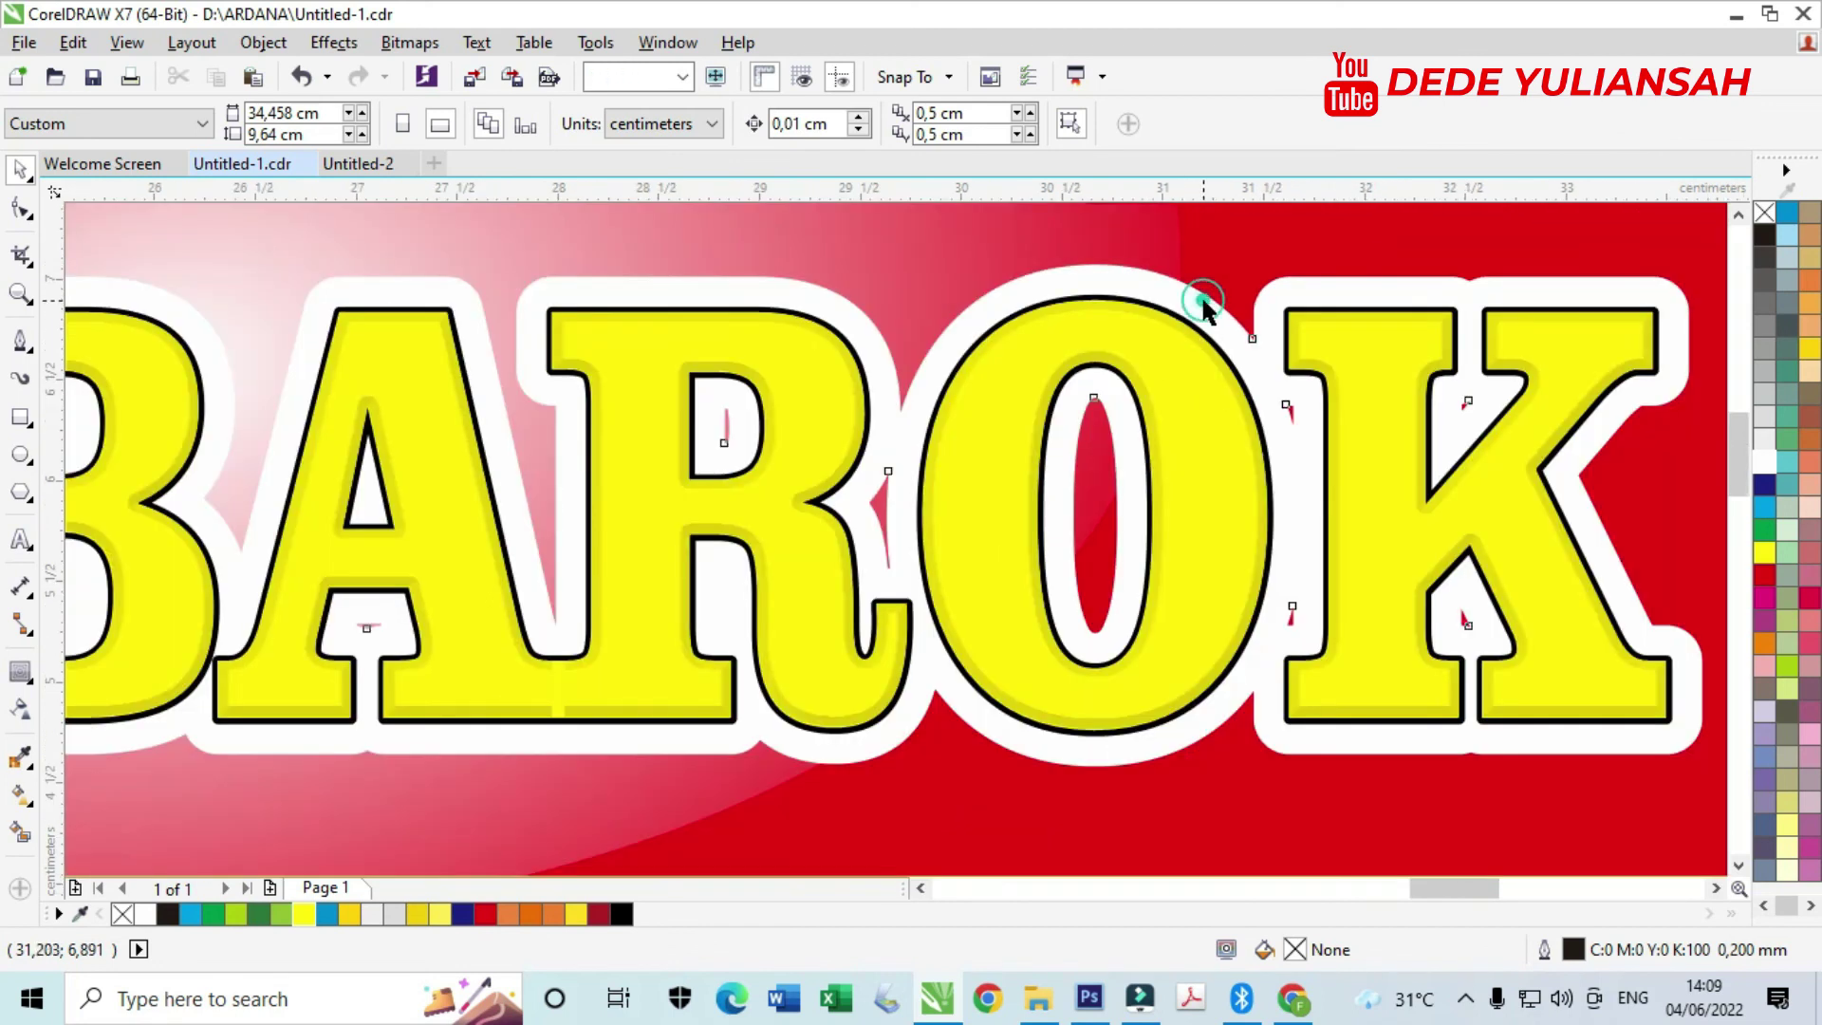
{"action": "left_click", "coordinate": [1206, 295]}
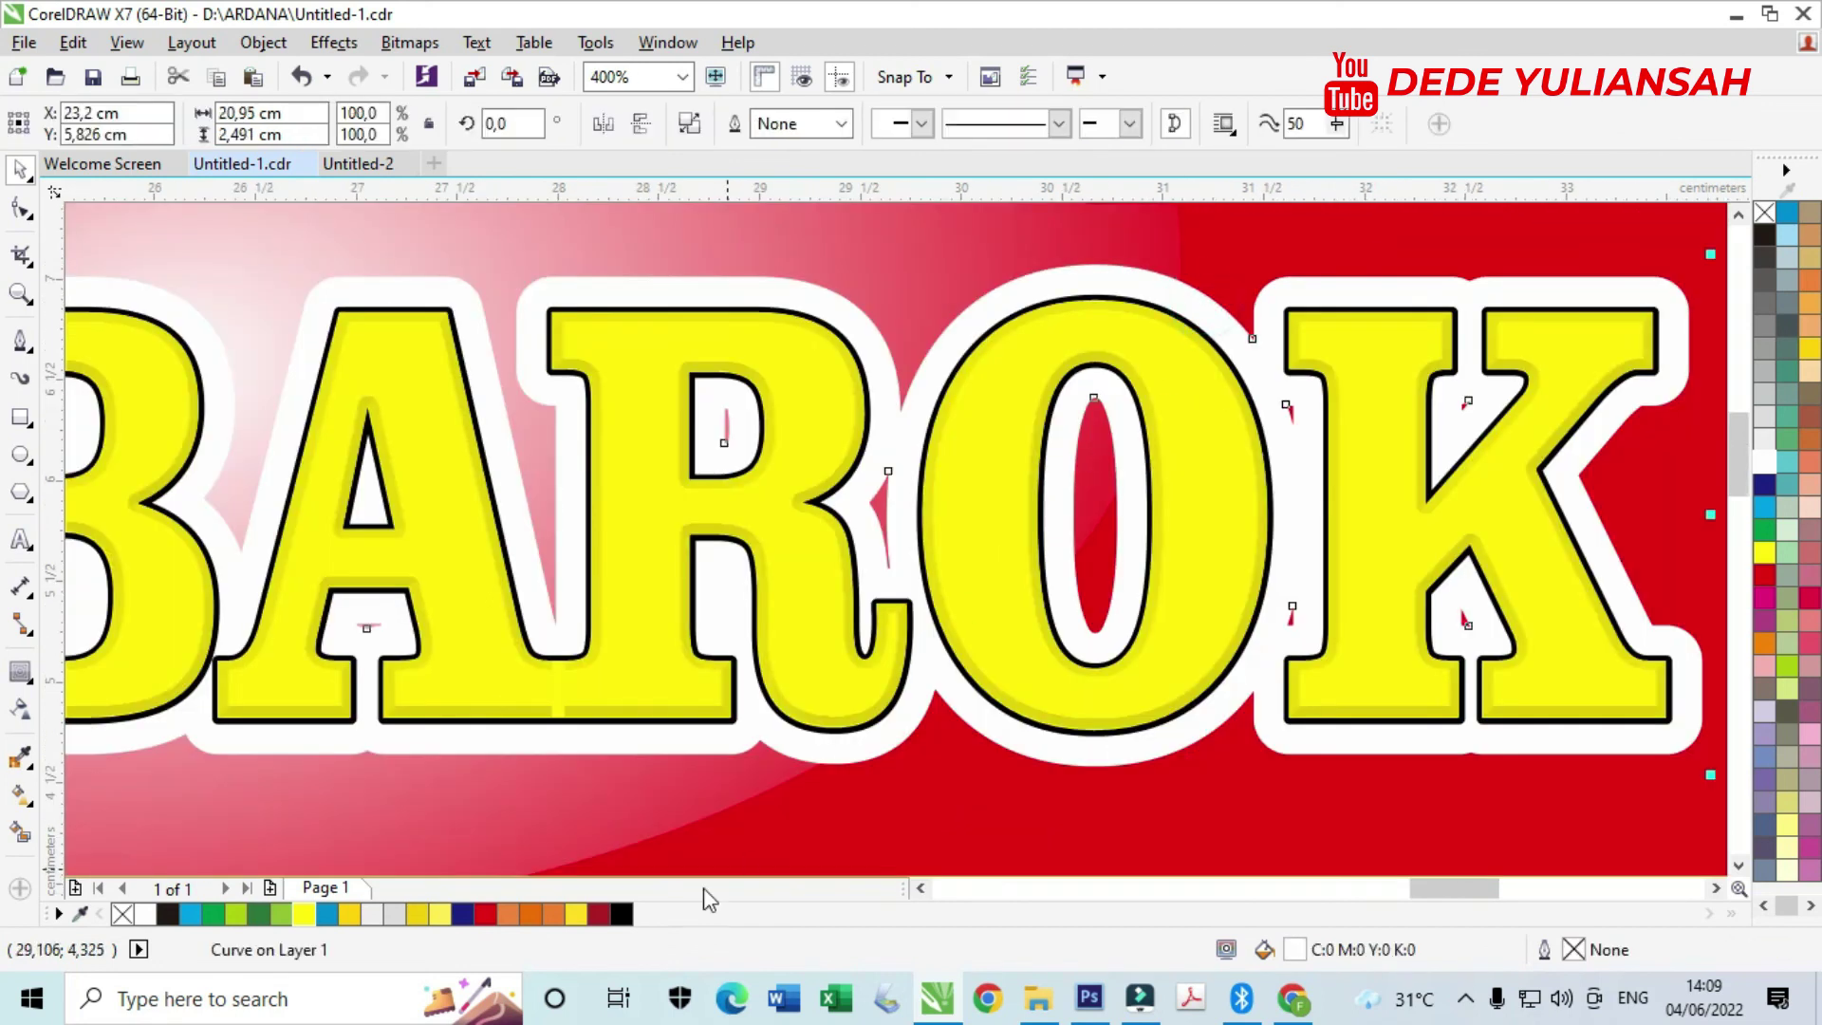
{"action": "left_click", "coordinate": [598, 914]}
{"action": "scroll", "coordinate": [1258, 622], "scroll_direction": "down", "scroll_amount": 3}
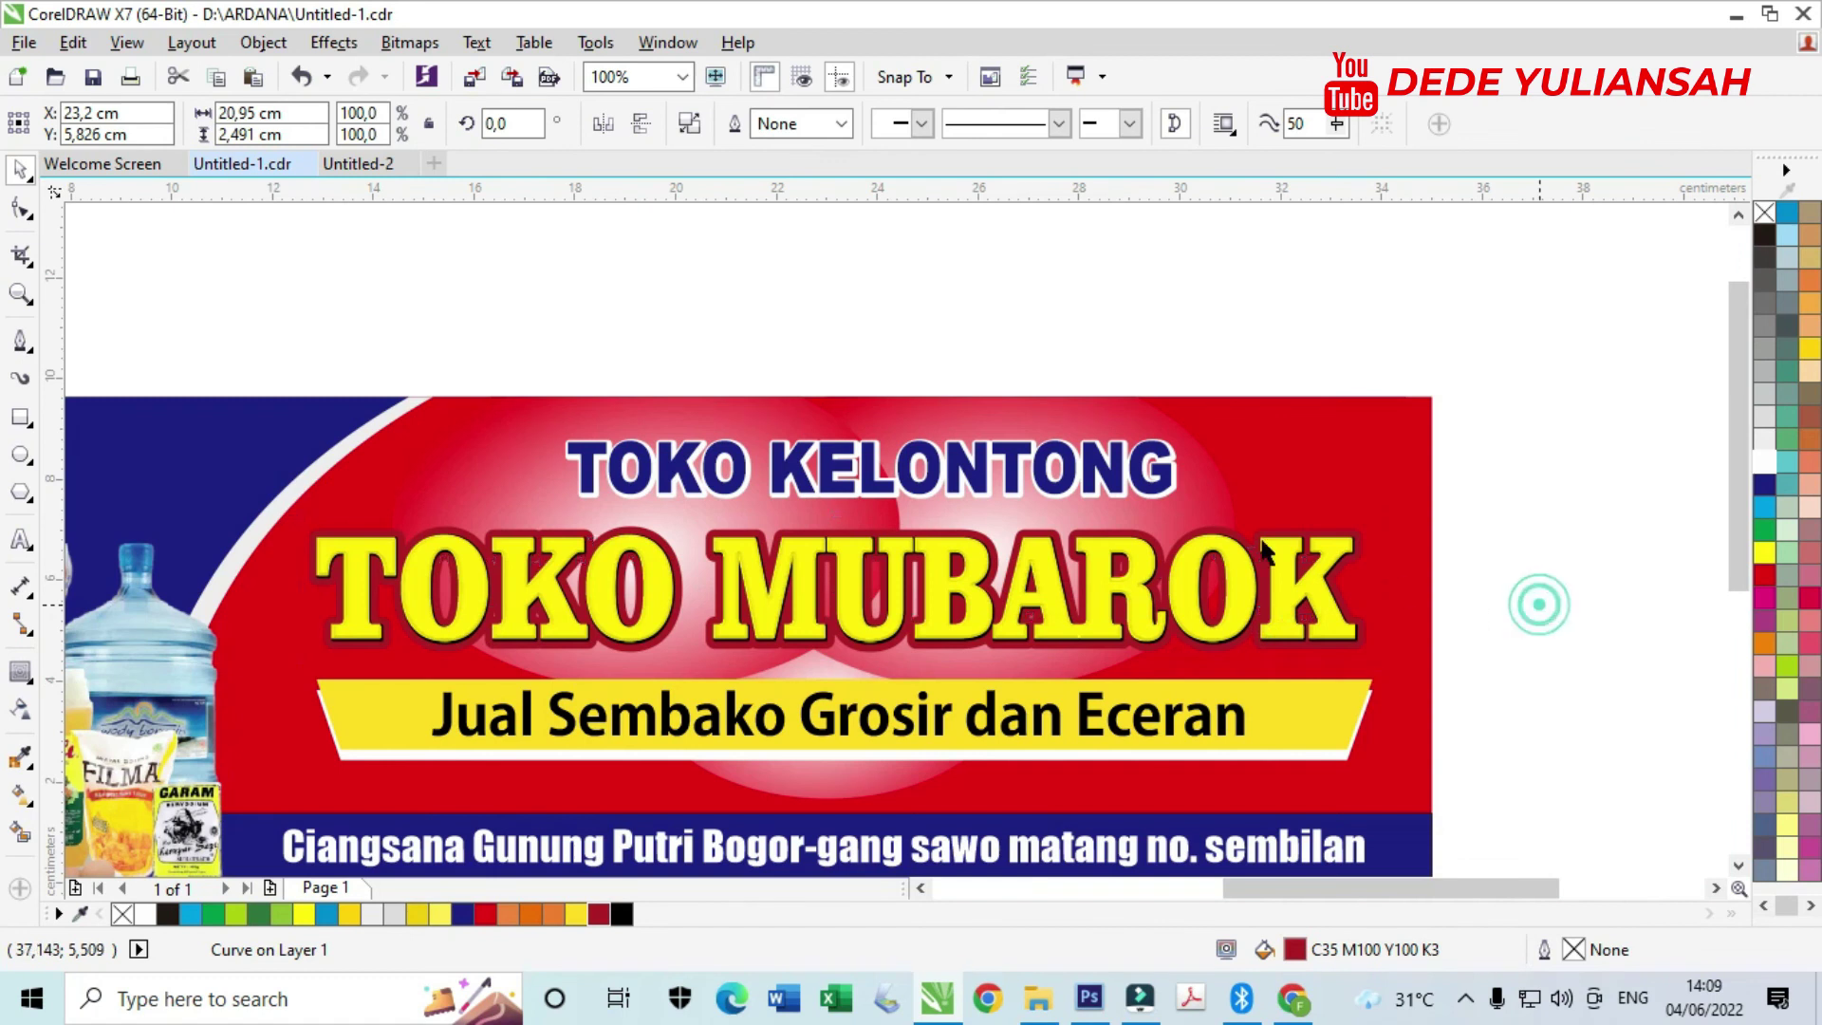
{"action": "left_click", "coordinate": [1538, 601]}
- Fill the blue curved panel behind the grocery products on the upper banner with yellow C1 M15 Y88 K0
{"action": "scroll", "coordinate": [926, 589], "scroll_direction": "down", "scroll_amount": 2}
{"action": "scroll", "coordinate": [919, 579], "scroll_direction": "up", "scroll_amount": 2}
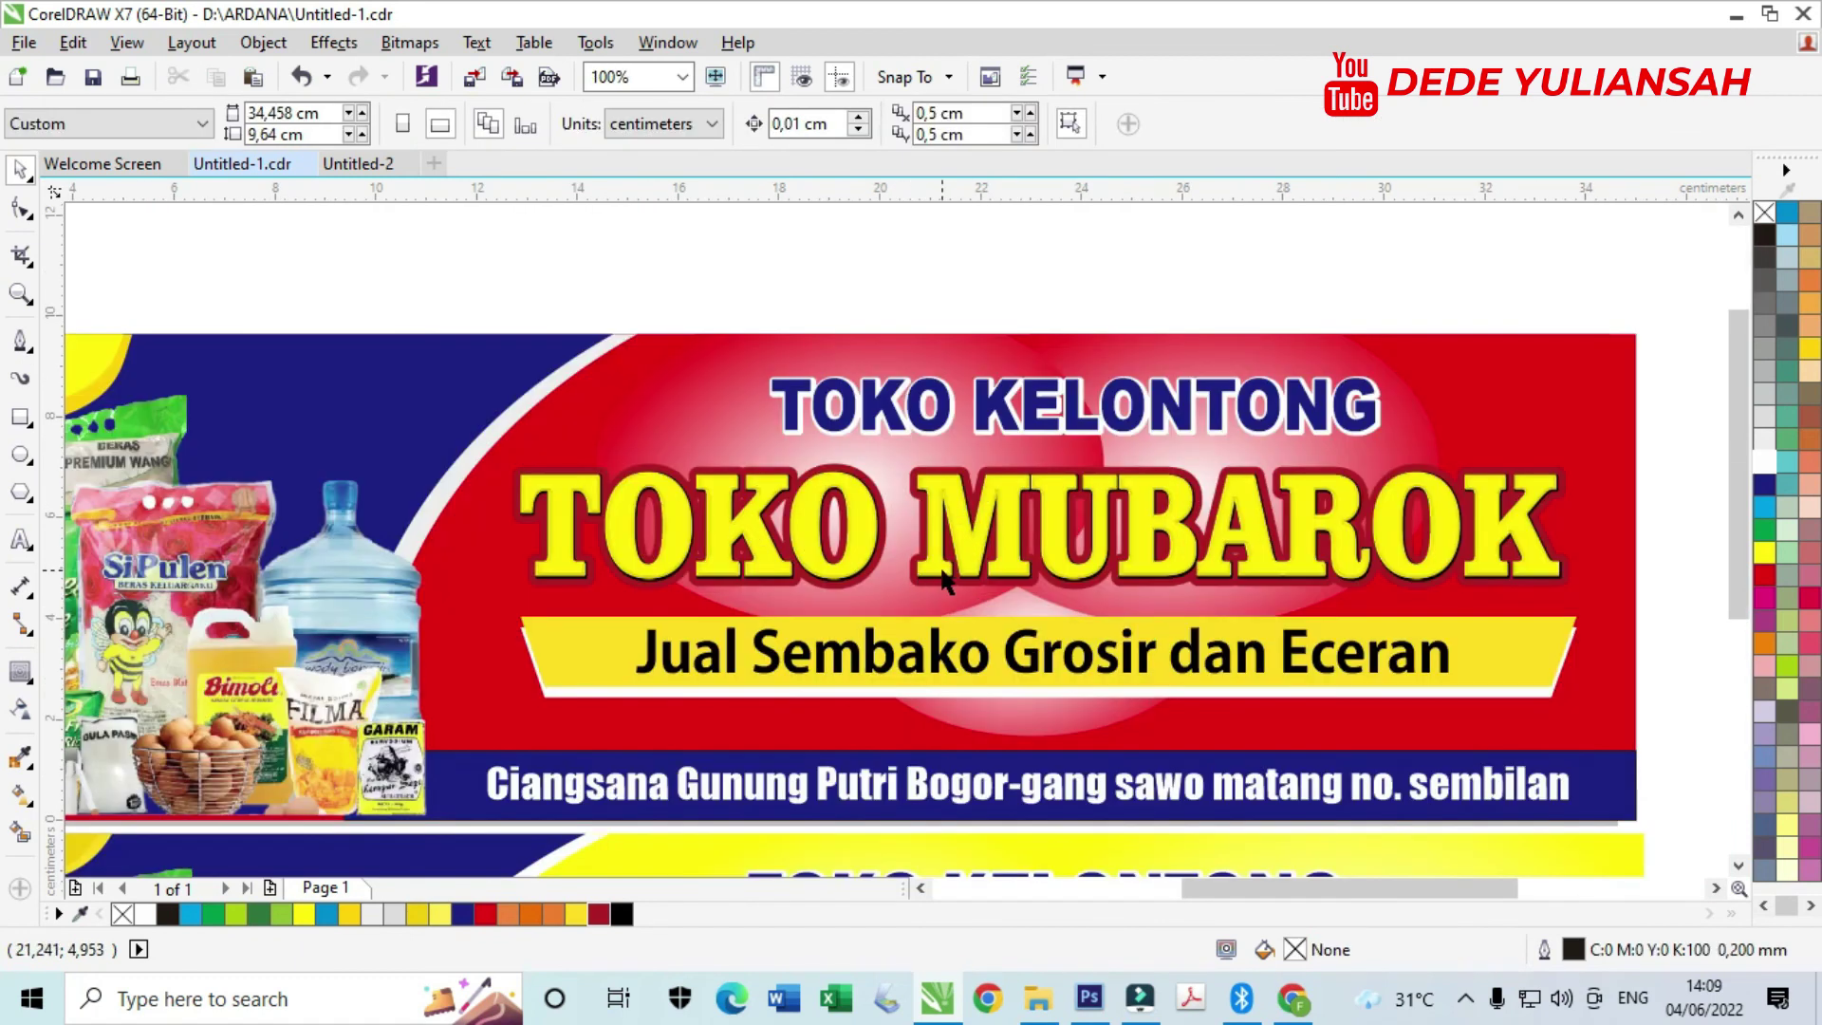
{"action": "scroll", "coordinate": [981, 586], "scroll_direction": "down", "scroll_amount": 1}
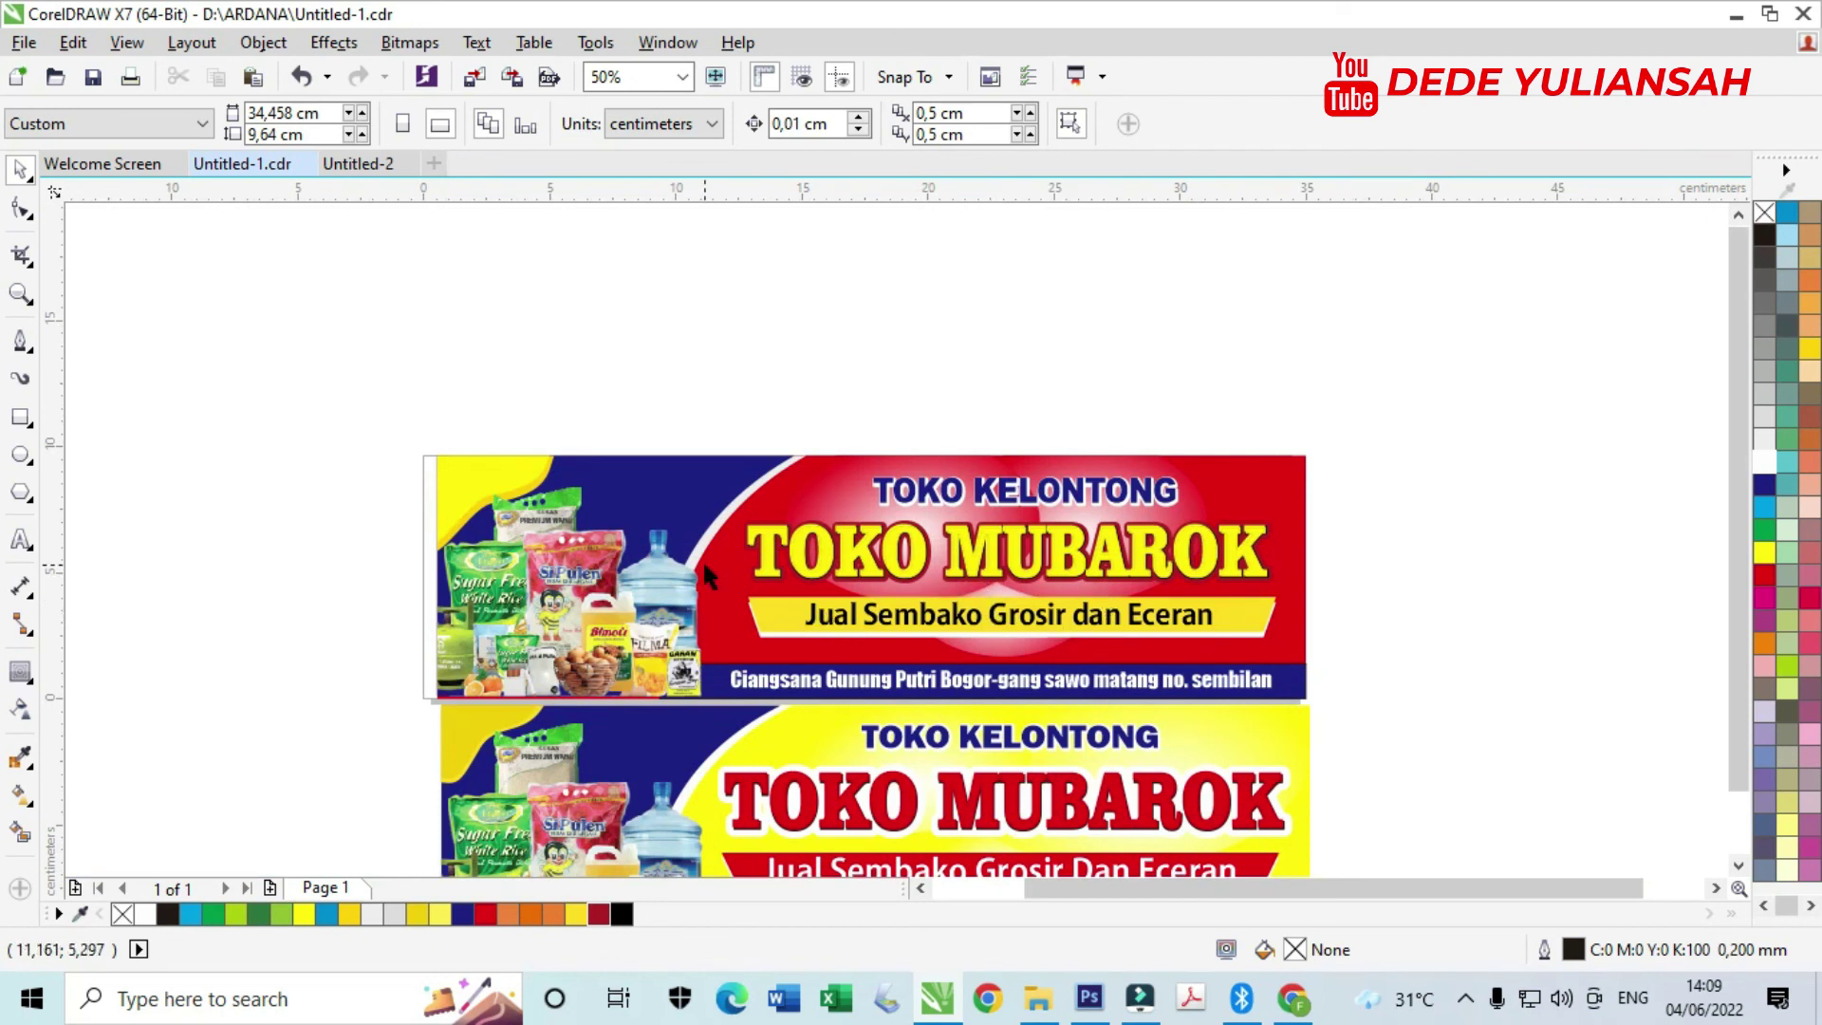
{"action": "scroll", "coordinate": [704, 566], "scroll_direction": "down", "scroll_amount": 1}
{"action": "scroll", "coordinate": [773, 492], "scroll_direction": "up", "scroll_amount": 1}
{"action": "left_click", "coordinate": [690, 686]}
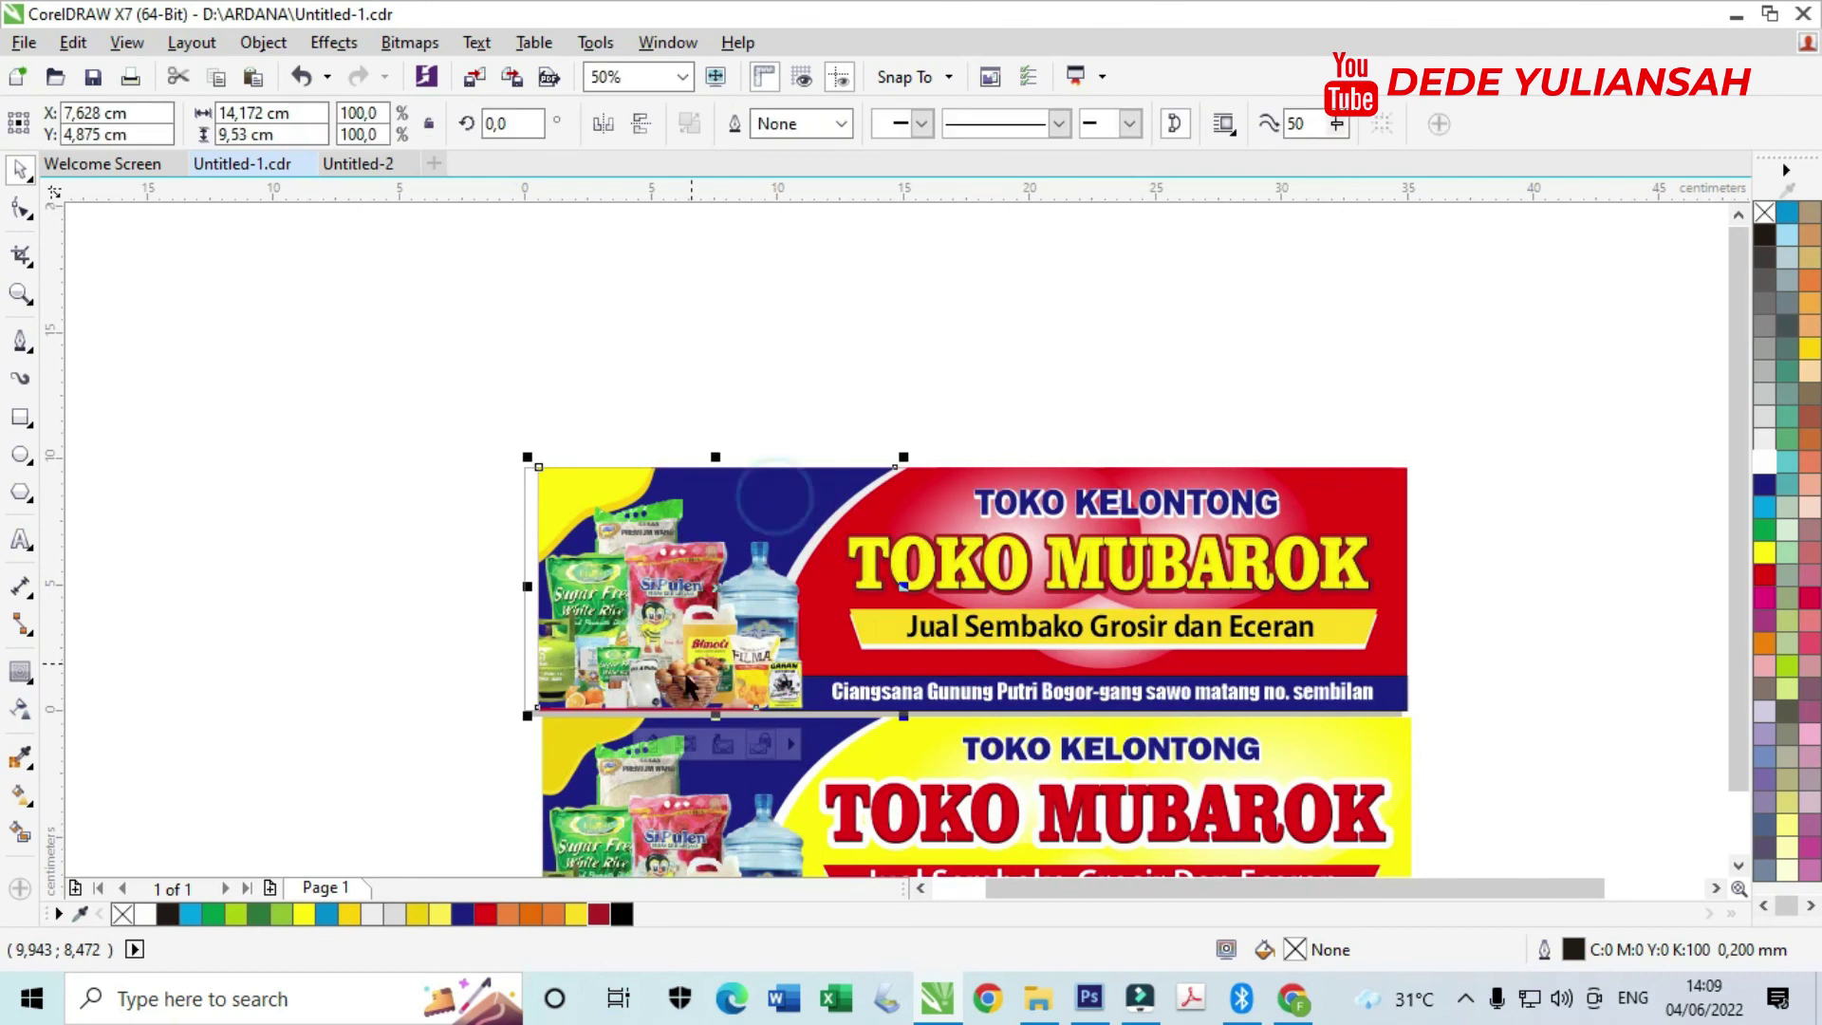
{"action": "left_click", "coordinate": [581, 916]}
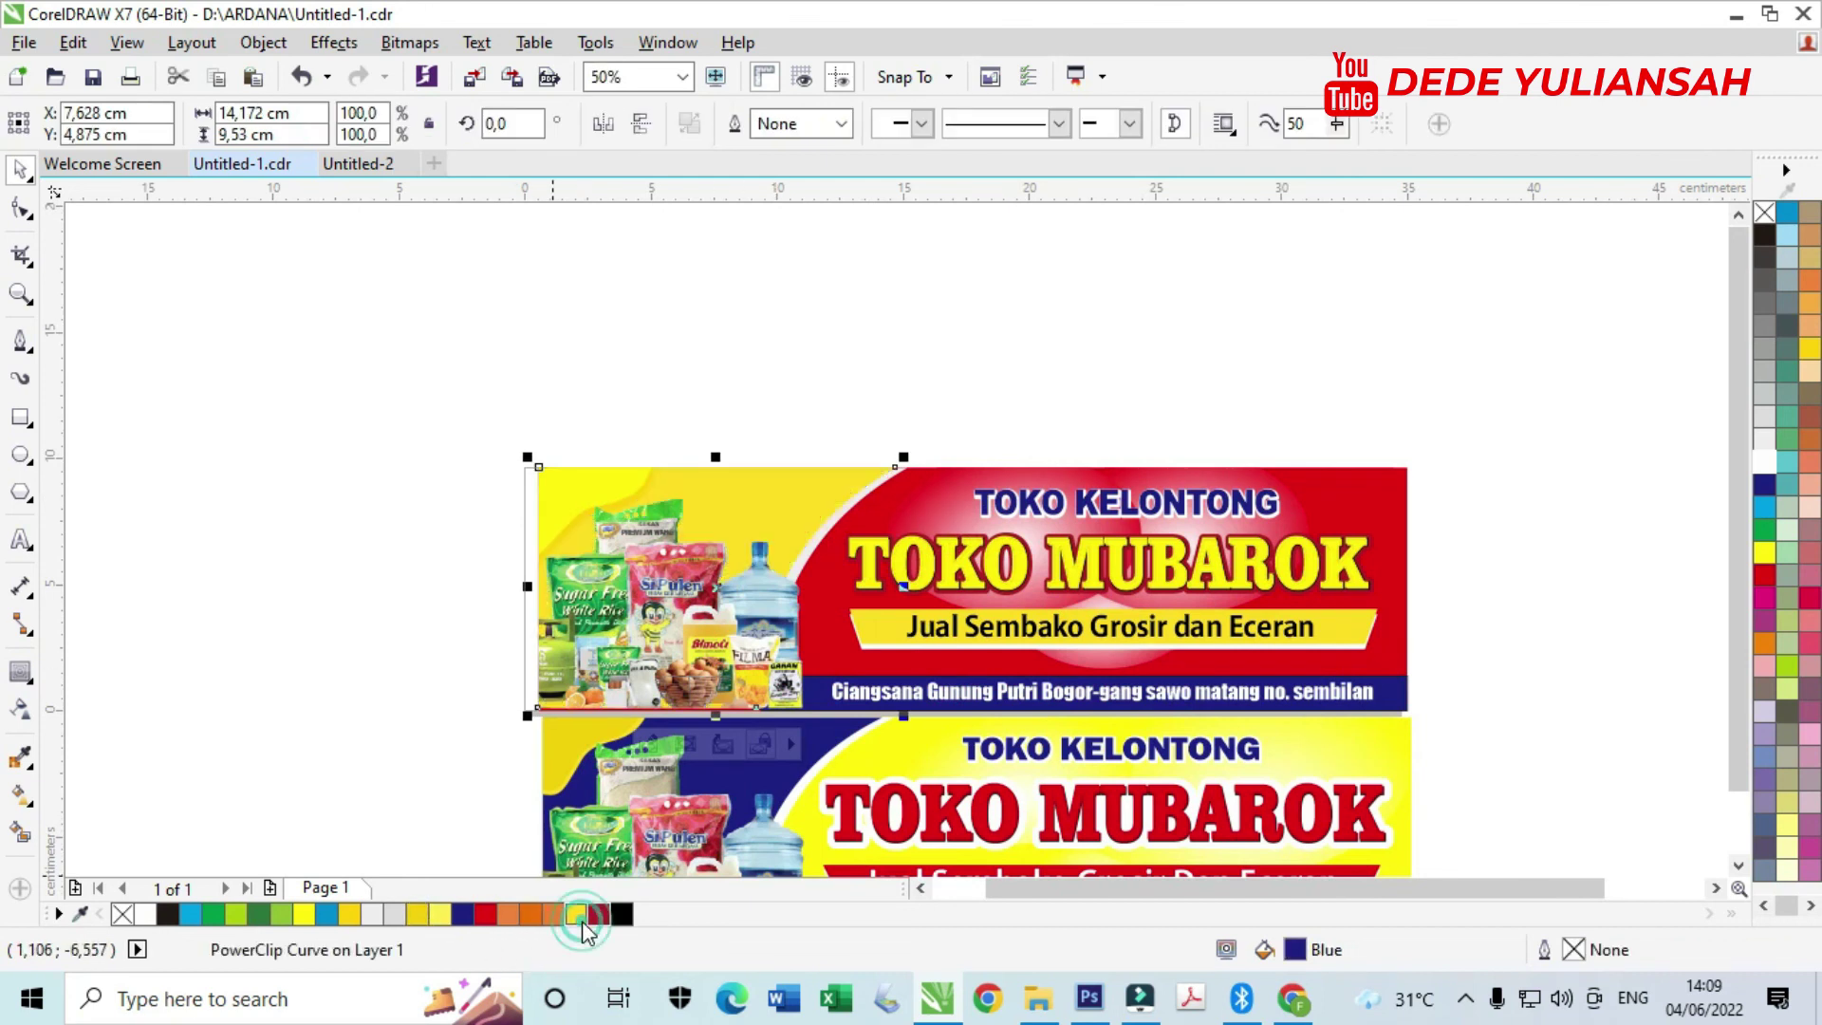
{"action": "scroll", "coordinate": [887, 691], "scroll_direction": "up", "scroll_amount": 1}
{"action": "scroll", "coordinate": [828, 492], "scroll_direction": "down", "scroll_amount": 1}
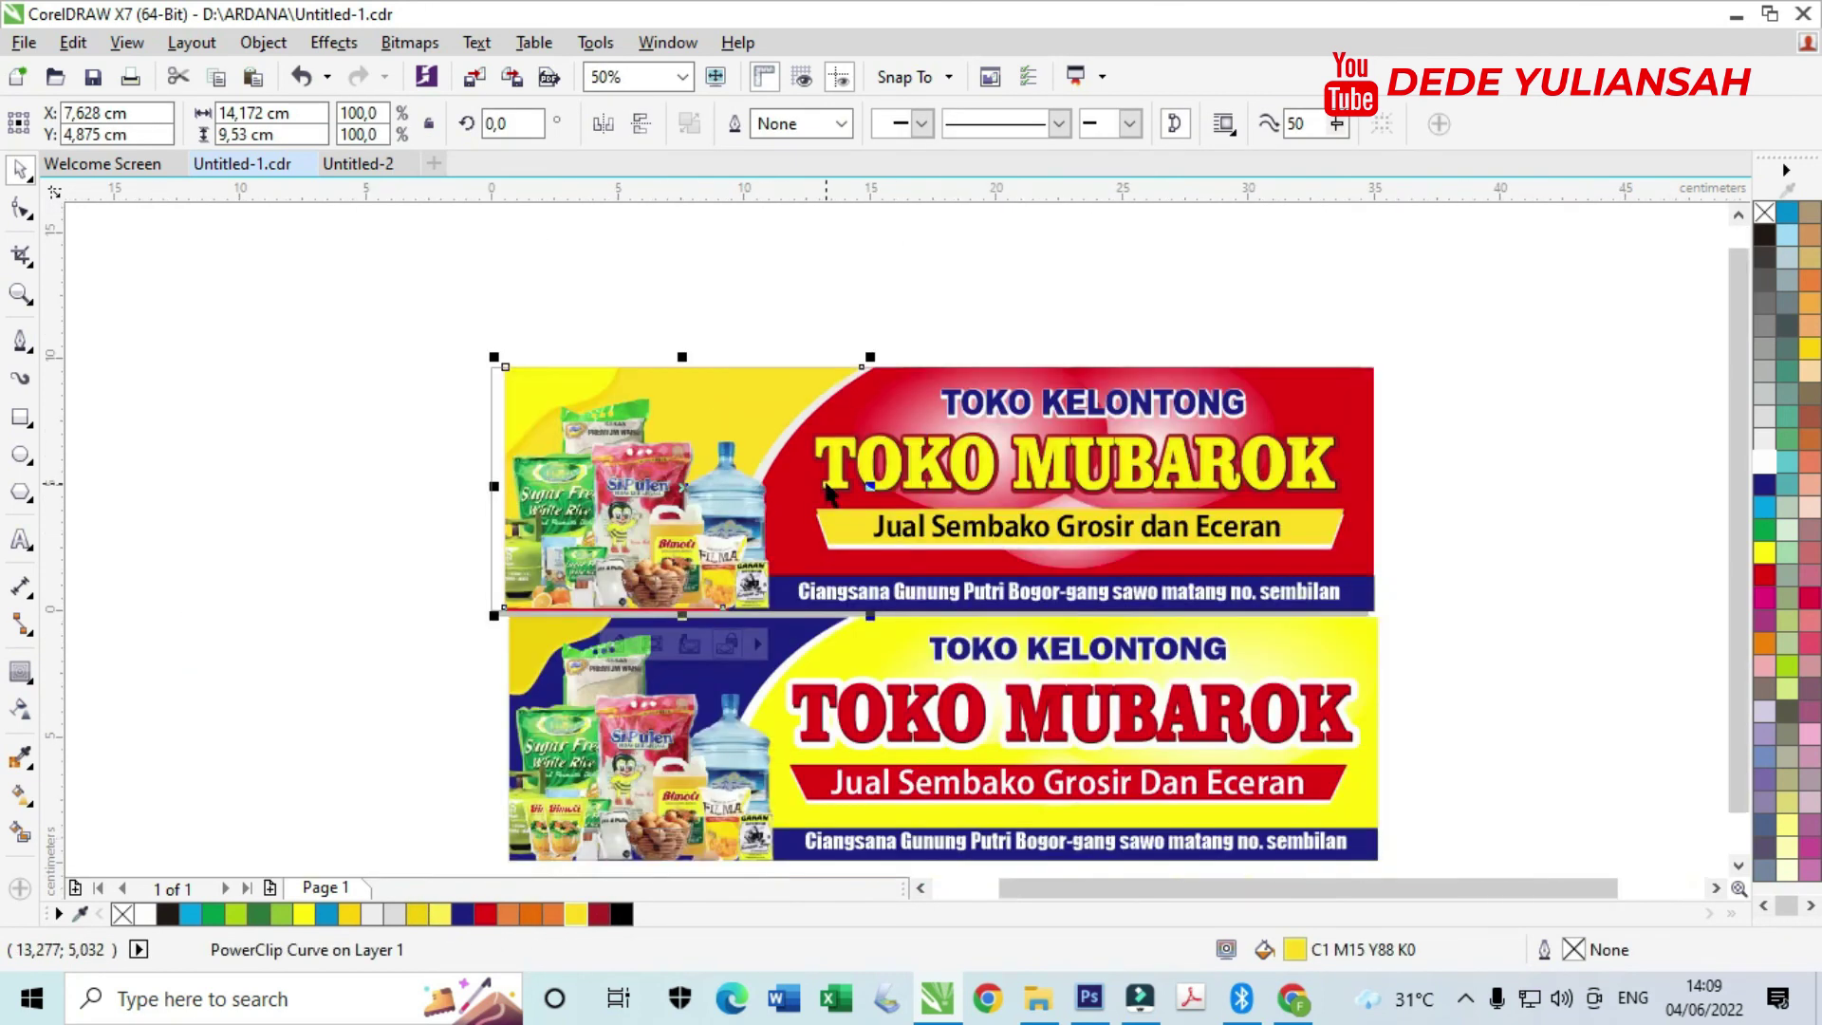
{"action": "left_click", "coordinate": [1547, 519]}
- Open the contents of the red background's PowerClip for editing and select its left gradient ellipse
{"action": "scroll", "coordinate": [1206, 433], "scroll_direction": "up", "scroll_amount": 1}
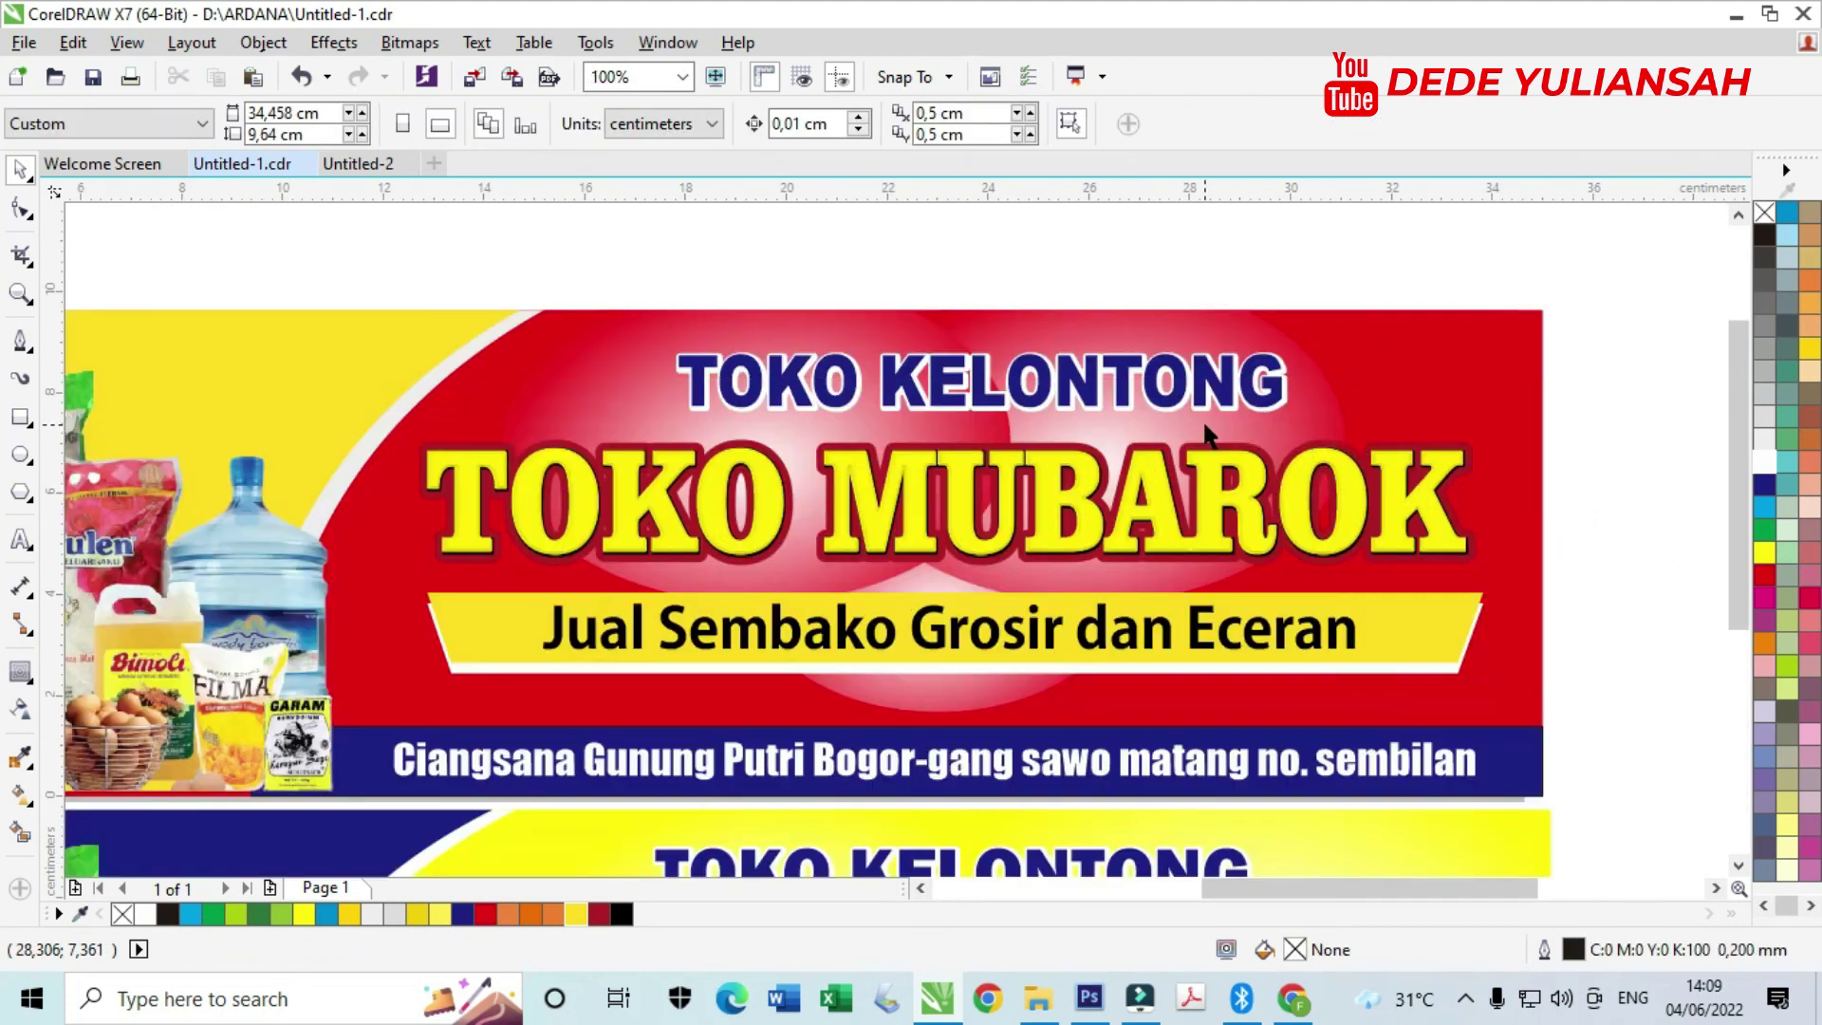
{"action": "left_click", "coordinate": [1205, 437]}
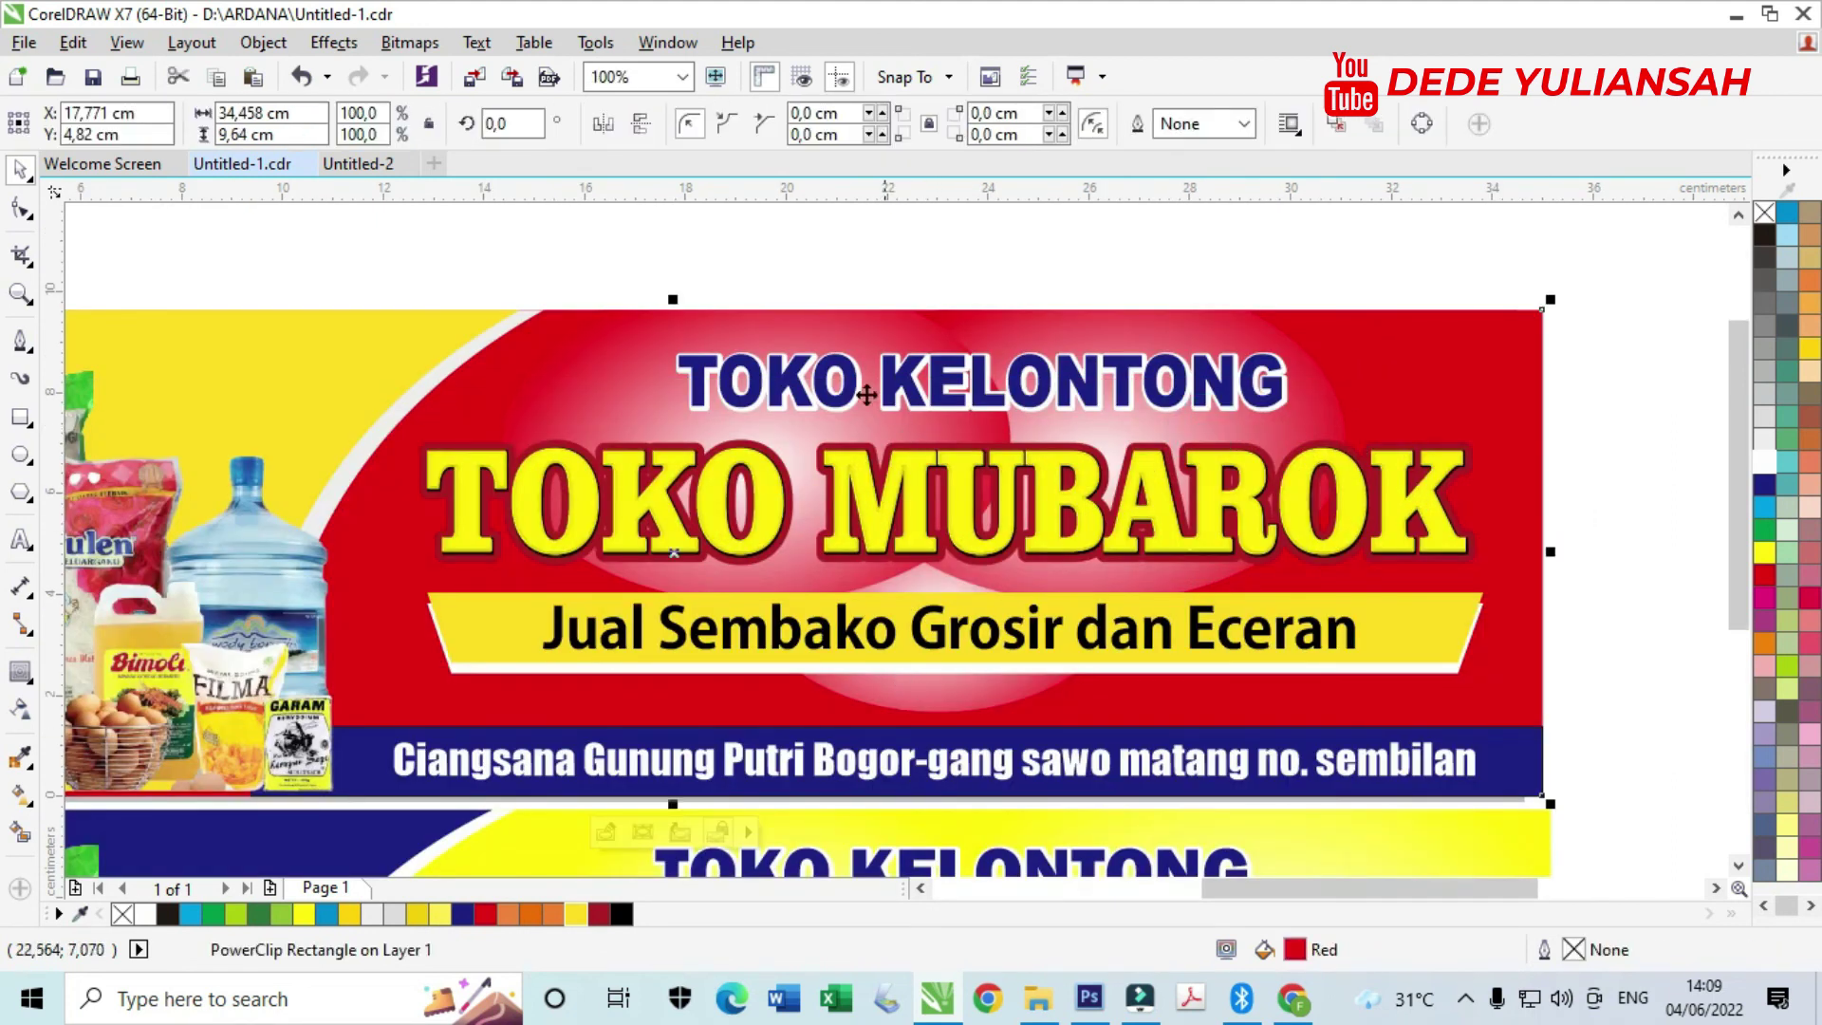
{"action": "left_click", "coordinate": [1593, 424]}
{"action": "scroll", "coordinate": [1035, 344], "scroll_direction": "down", "scroll_amount": 1}
{"action": "left_click", "coordinate": [1245, 352]}
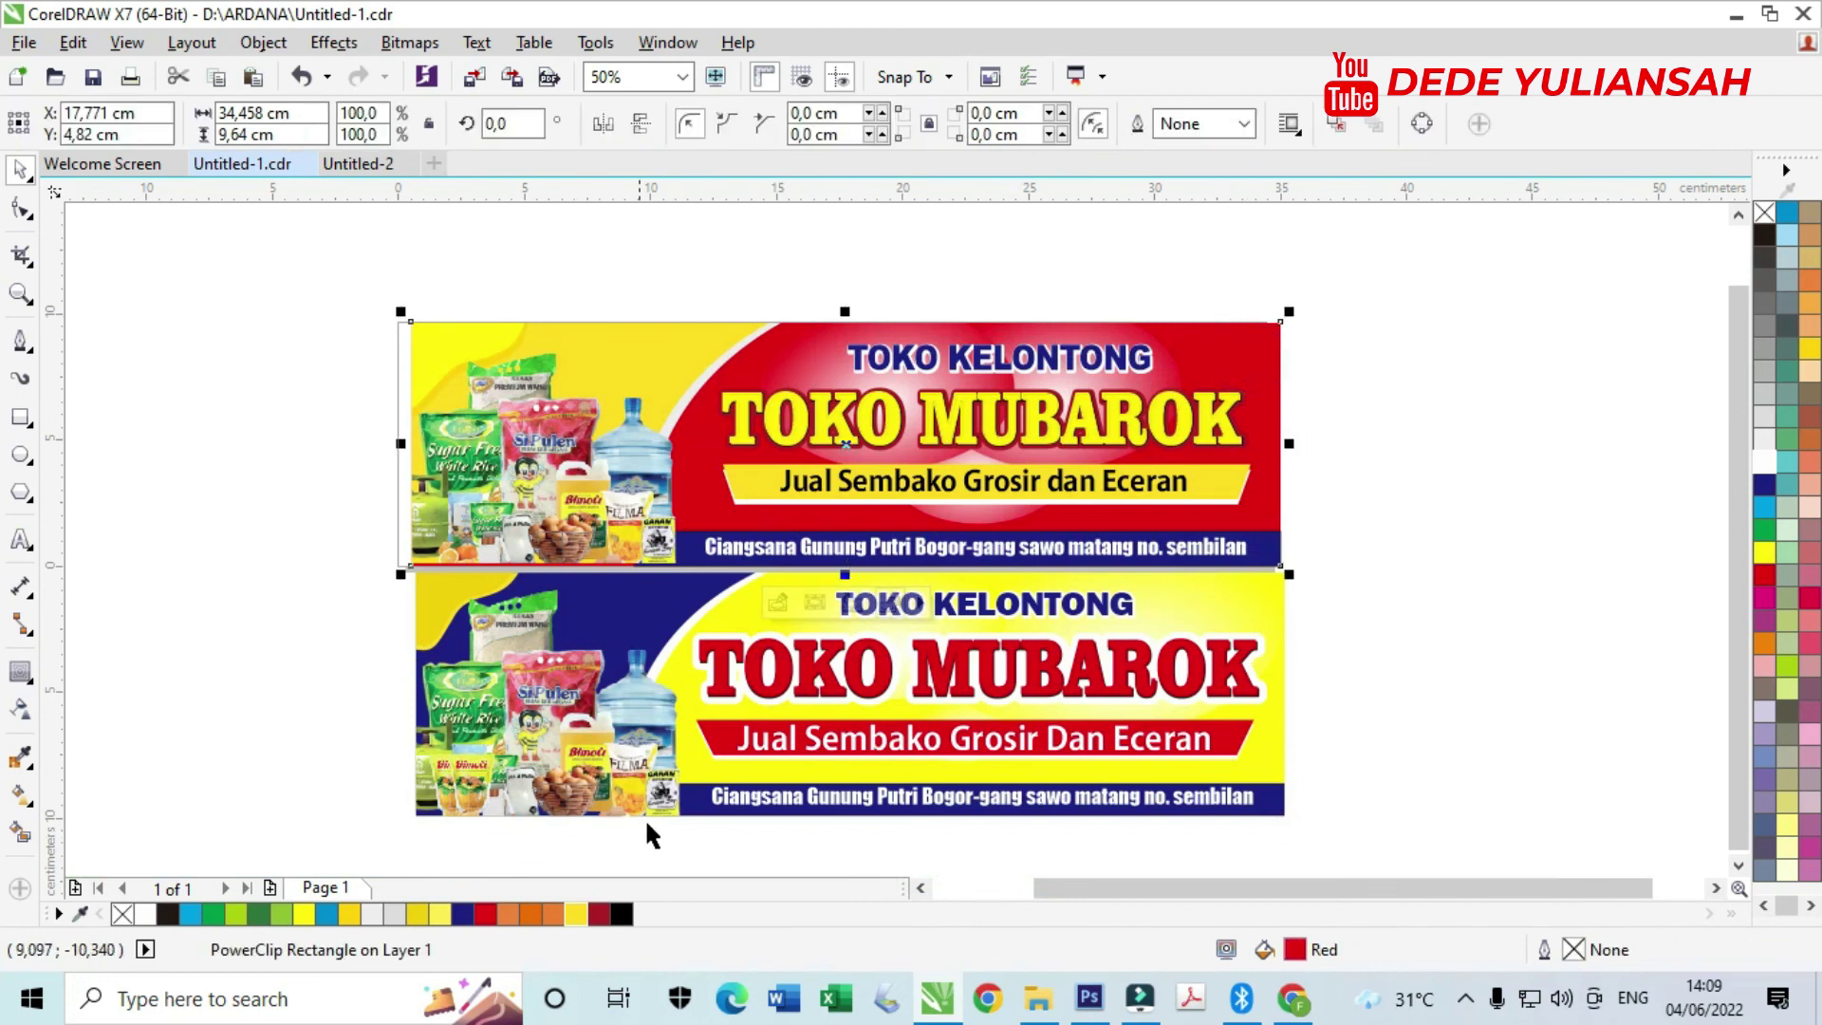
{"action": "left_click", "coordinate": [778, 604]}
{"action": "left_click", "coordinate": [906, 422]}
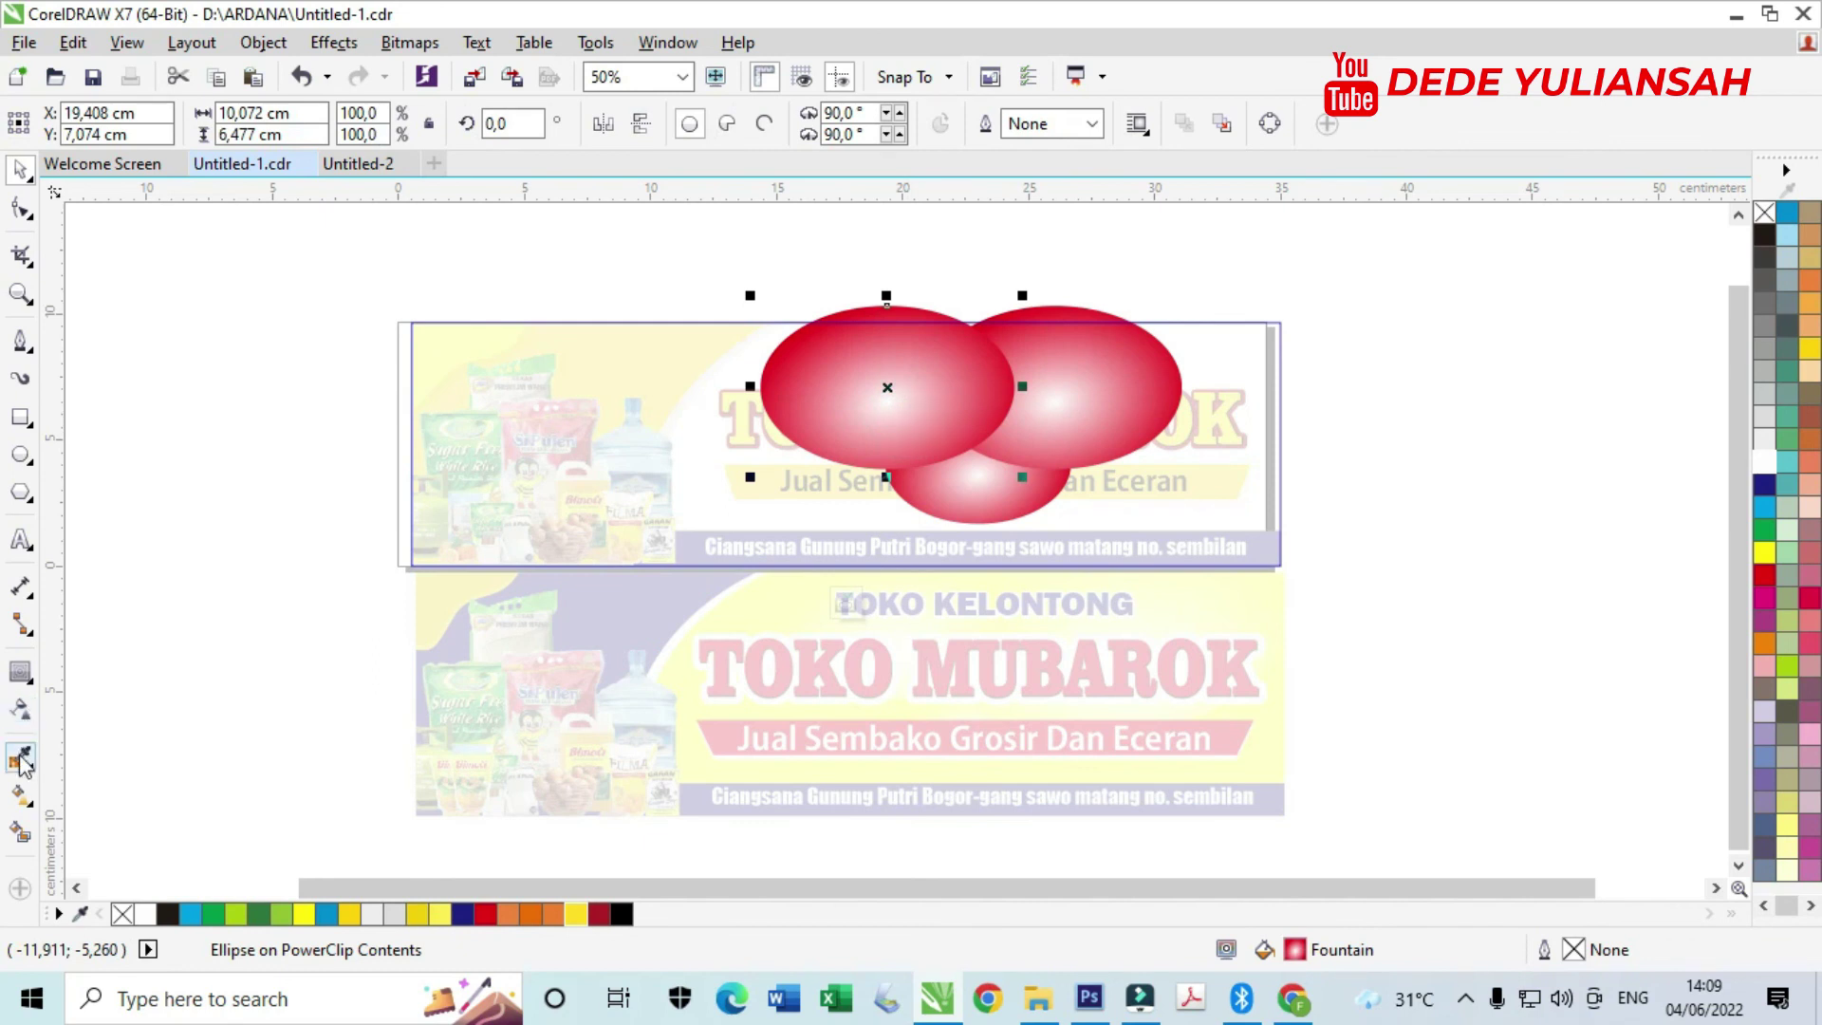
- Try a softer look for the left ellipse by repositioning and widening its white-to-red elliptical fountain fill
{"action": "left_click", "coordinate": [20, 794]}
{"action": "left_click_drag", "start_coordinate": [887, 399], "coordinate": [903, 328]}
{"action": "left_click_drag", "start_coordinate": [903, 494], "coordinate": [900, 589]}
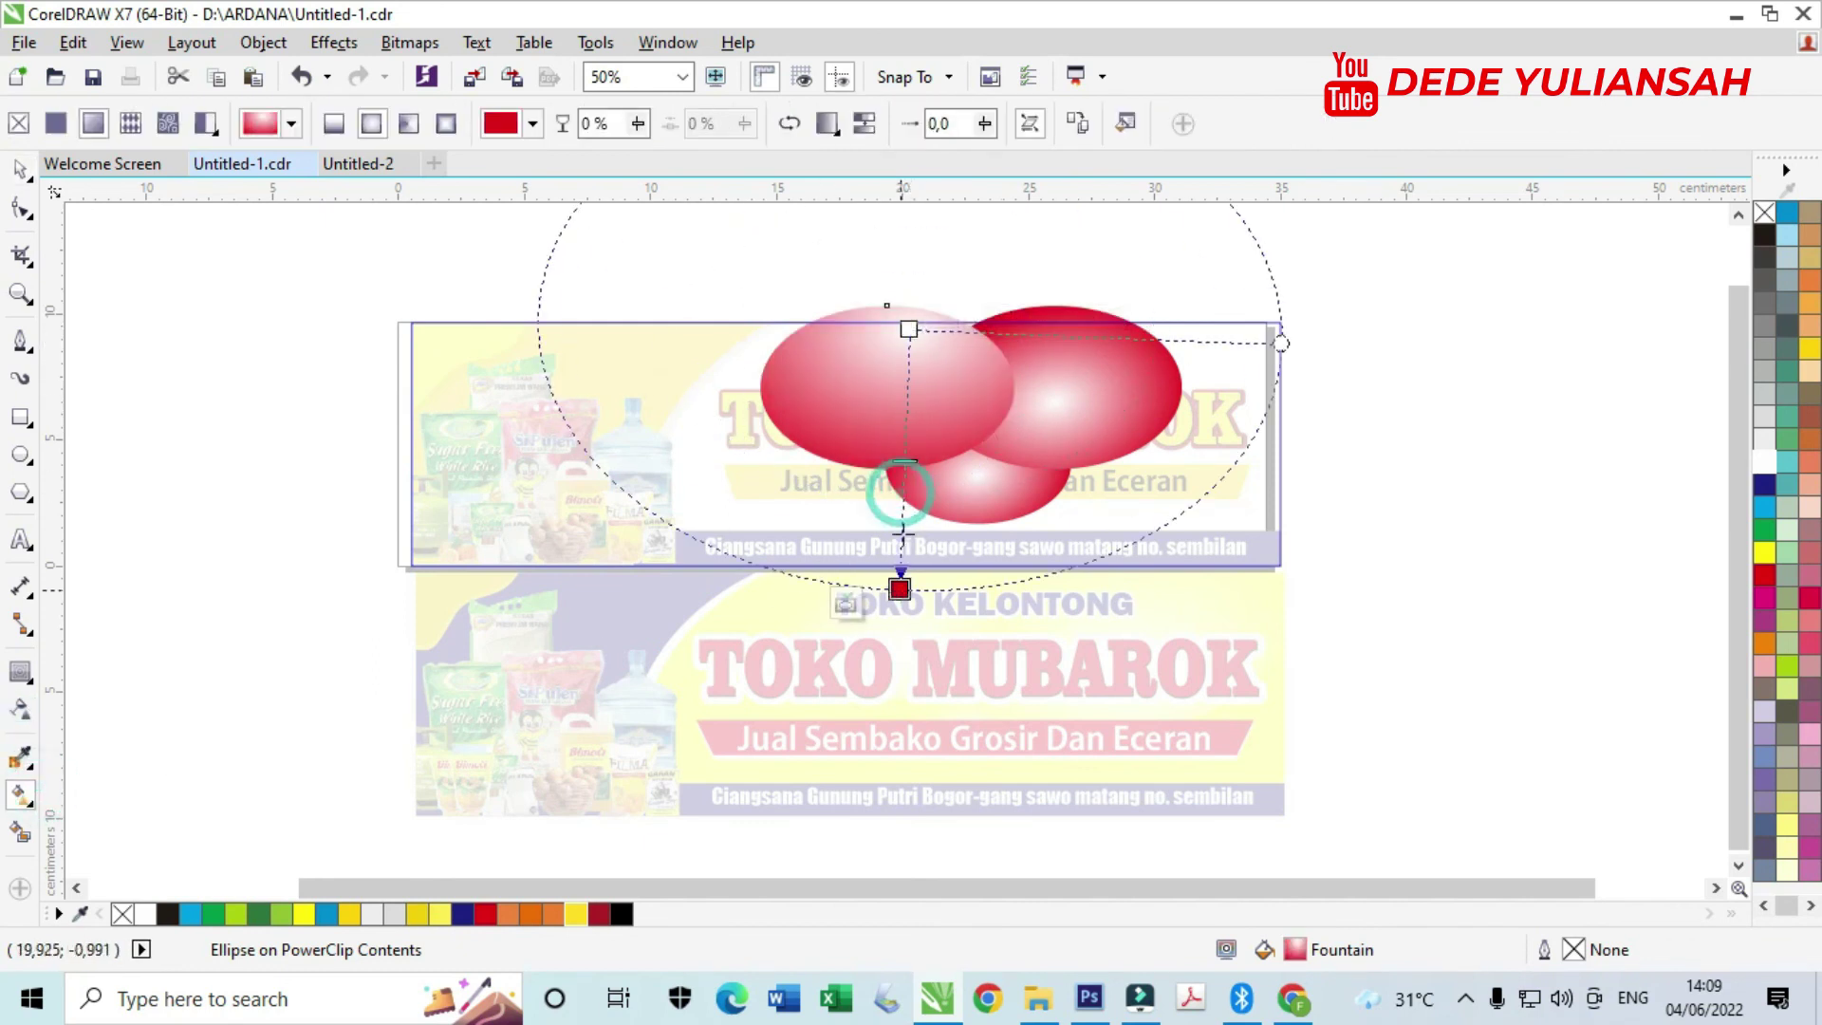
{"action": "left_click_drag", "start_coordinate": [908, 329], "coordinate": [894, 399]}
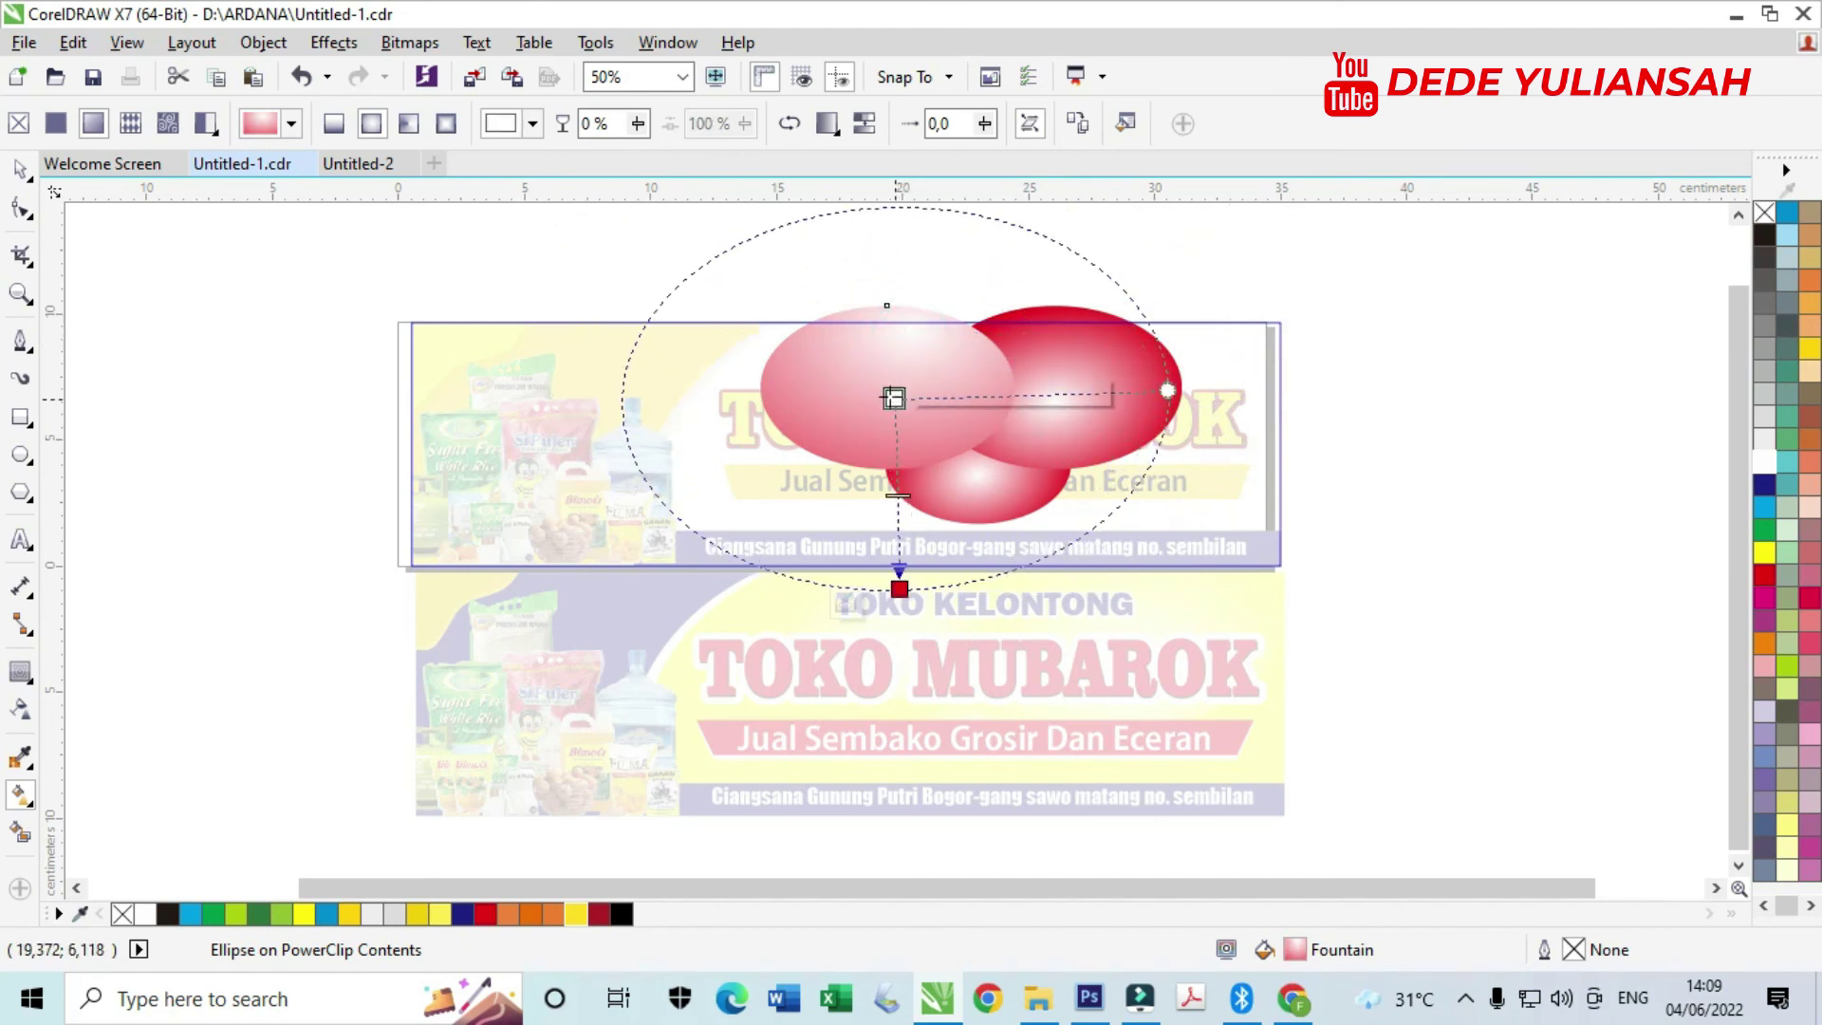
{"action": "left_click_drag", "start_coordinate": [900, 589], "coordinate": [902, 499]}
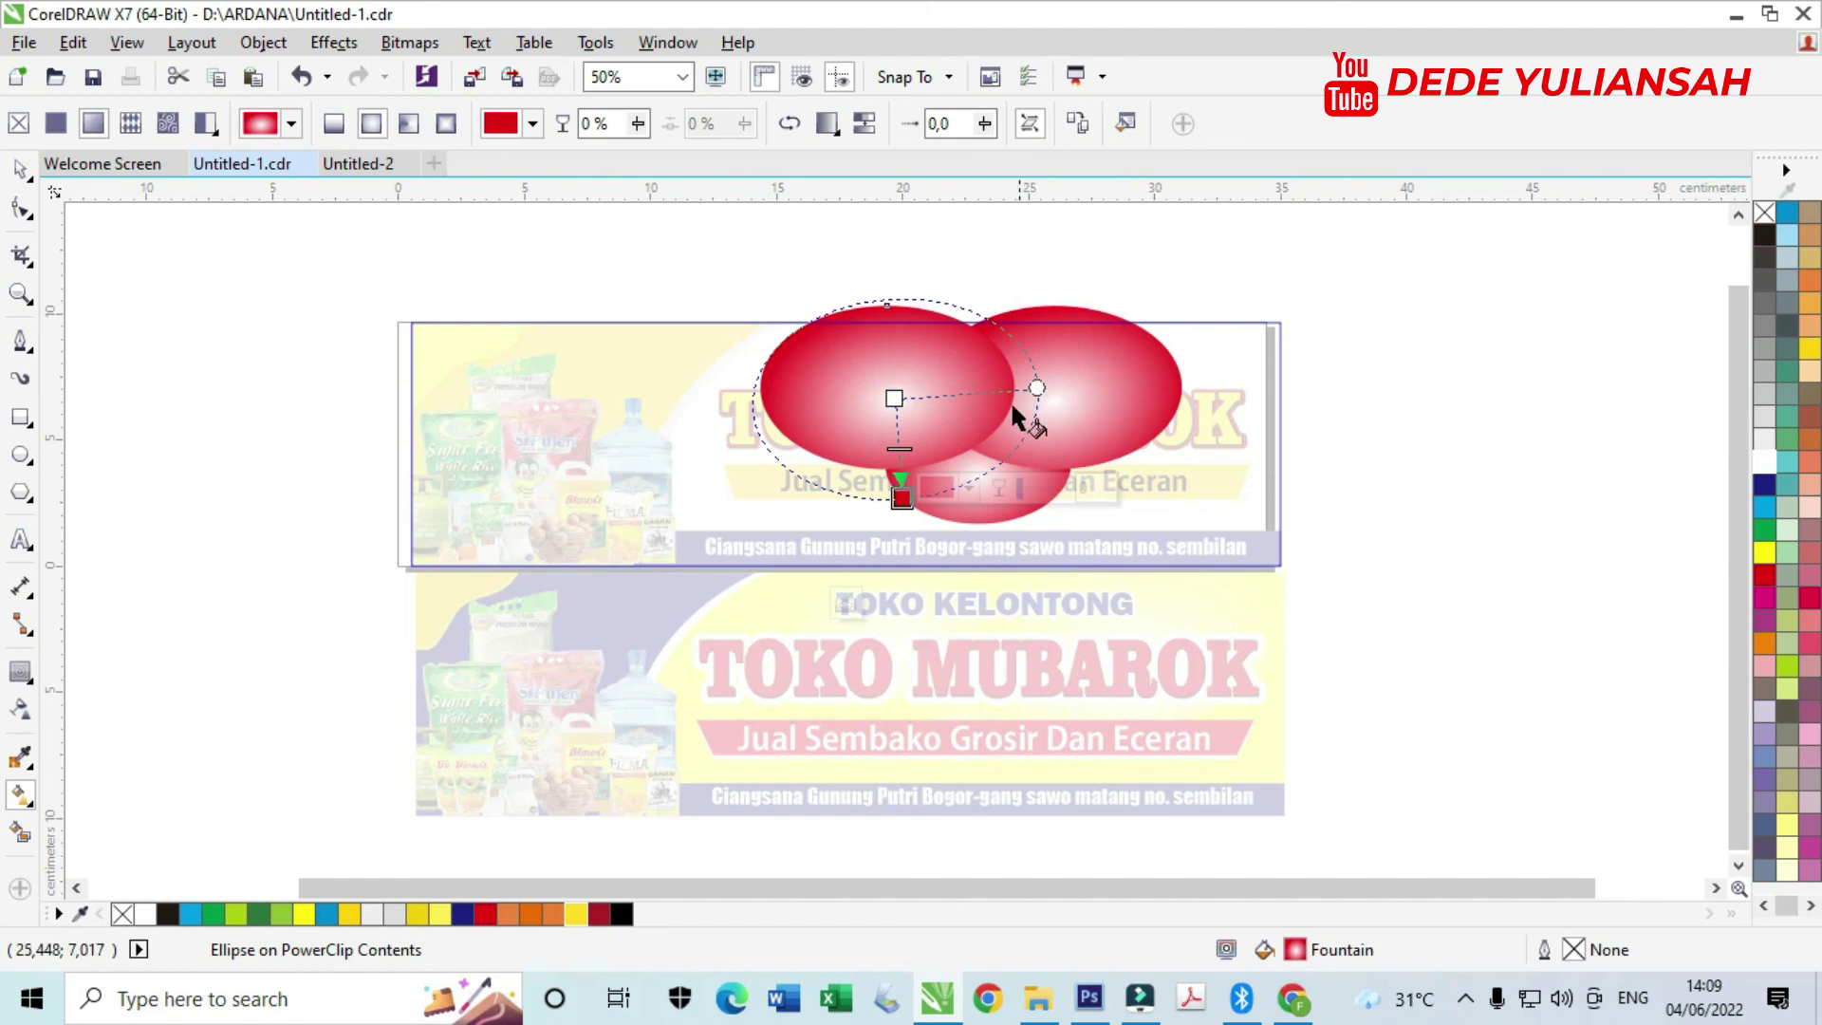
{"action": "left_click_drag", "start_coordinate": [1037, 388], "coordinate": [1098, 385]}
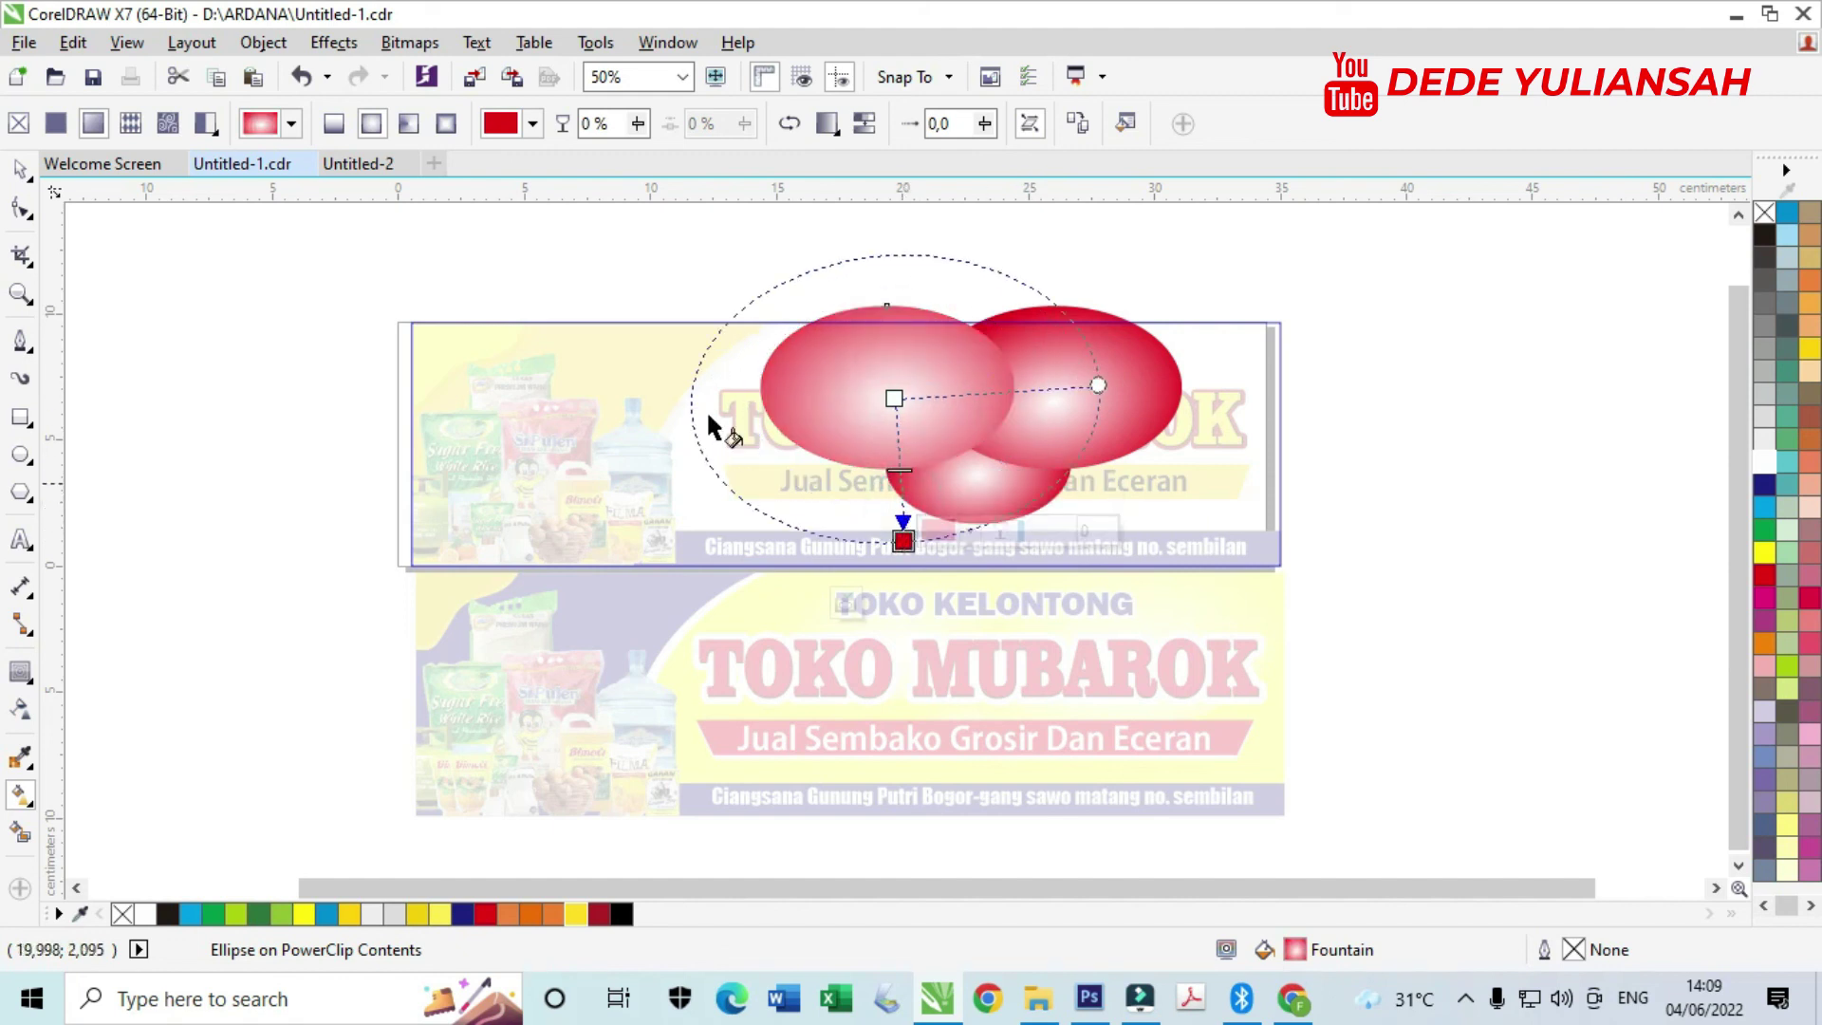
{"action": "left_click", "coordinate": [21, 169]}
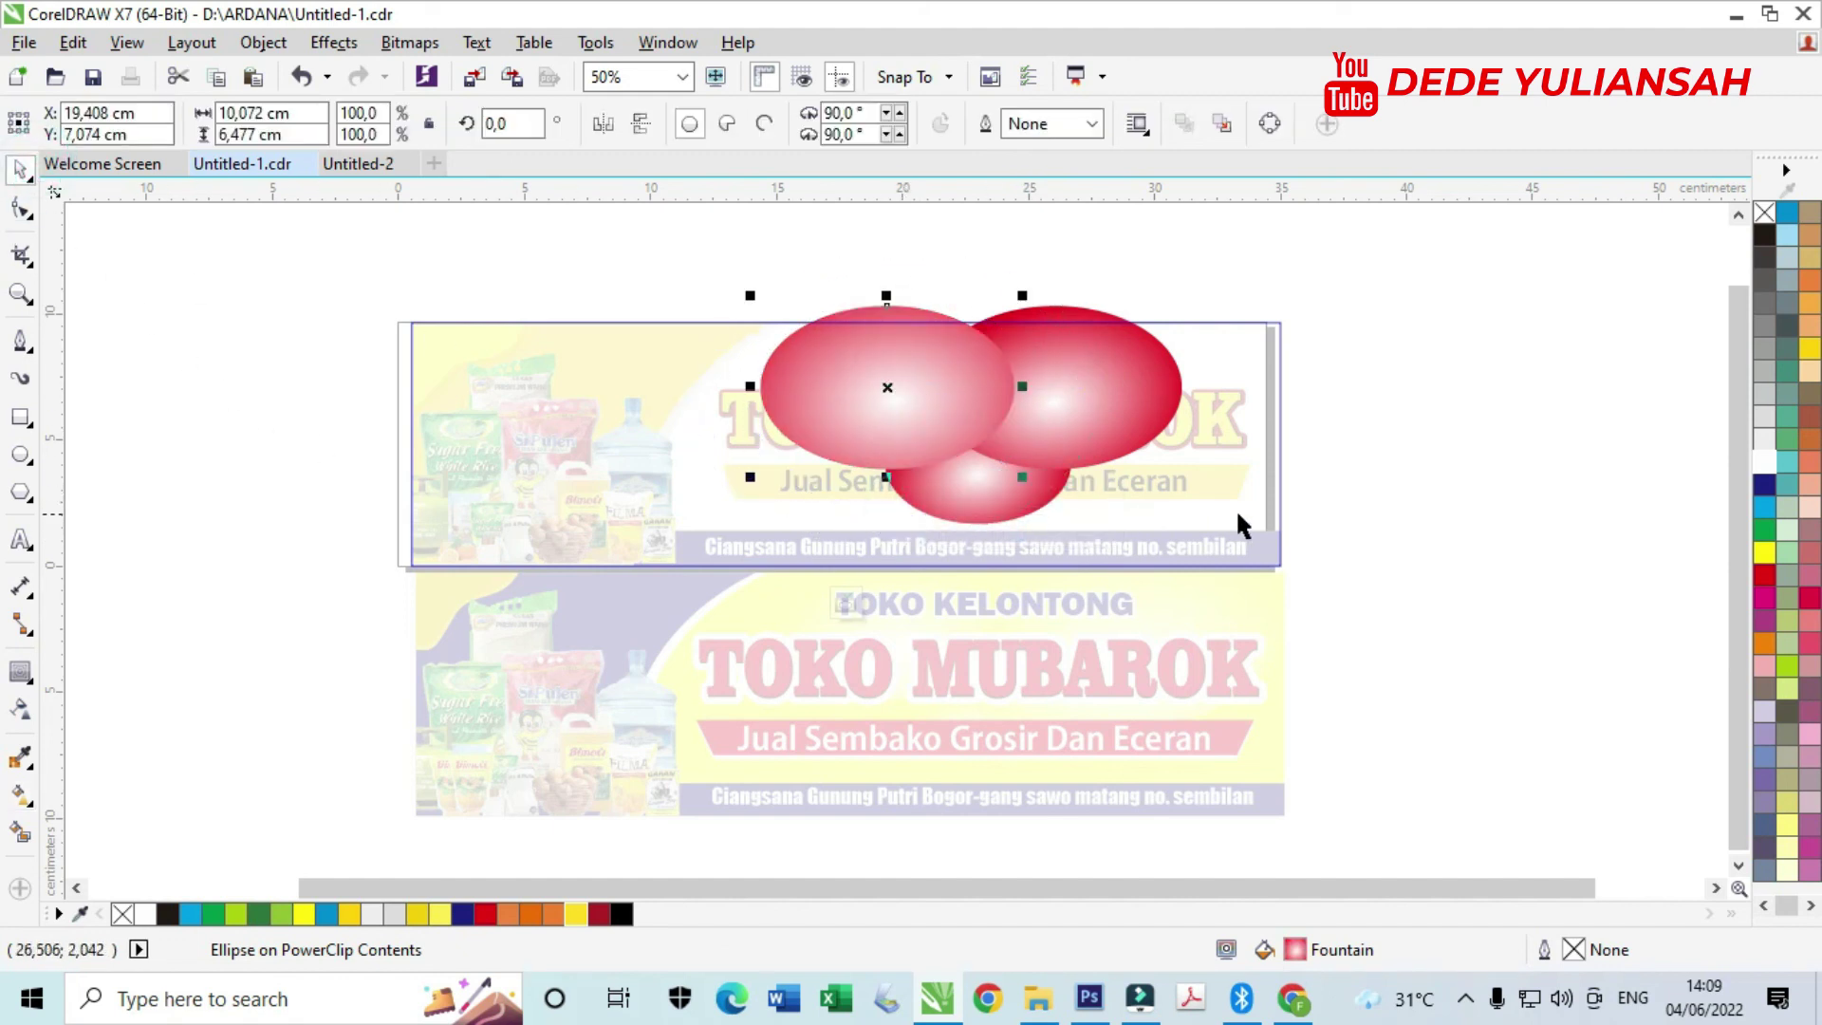
- Delete all three gradient ellipses from the red background's PowerClip and finish editing its contents
{"action": "left_click", "coordinate": [1025, 418]}
{"action": "left_click", "coordinate": [1010, 403]}
{"action": "key", "text": "Delete"}
{"action": "left_click", "coordinate": [1119, 395]}
{"action": "key", "text": "Delete"}
{"action": "left_click", "coordinate": [959, 480]}
{"action": "key", "text": "Delete"}
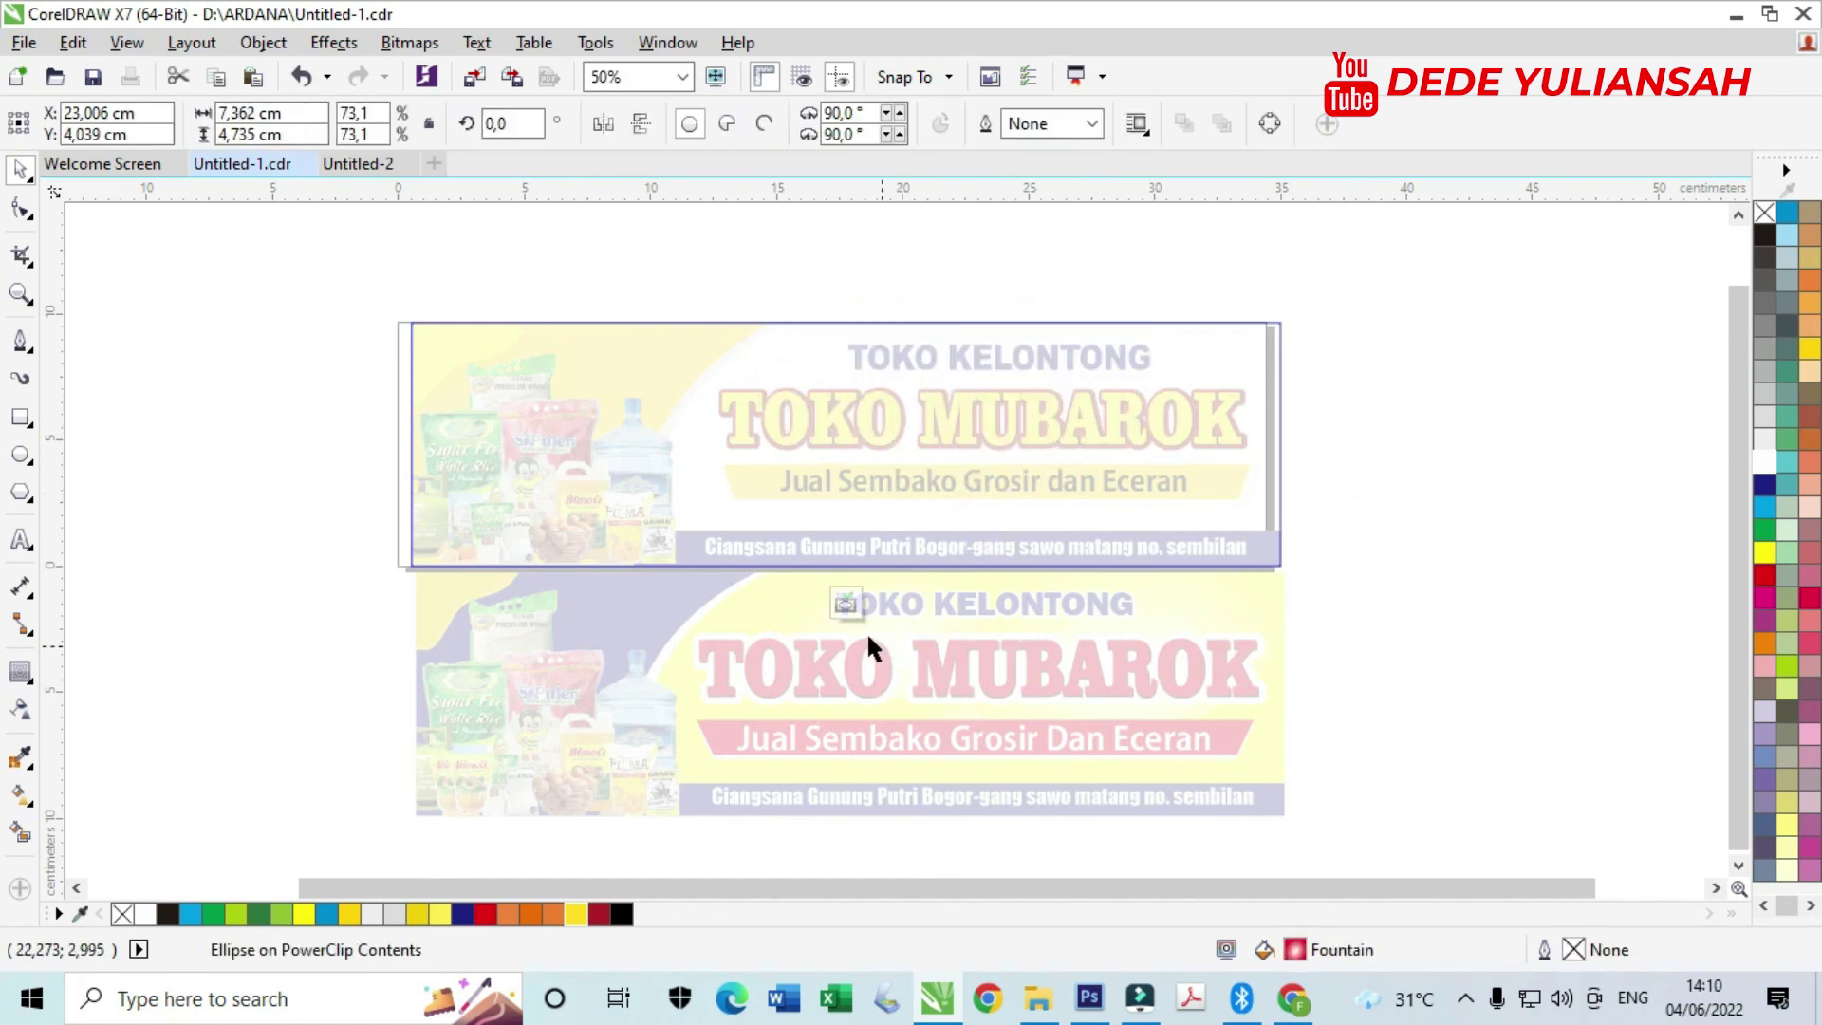
{"action": "key", "text": "Escape"}
{"action": "left_click", "coordinate": [846, 604]}
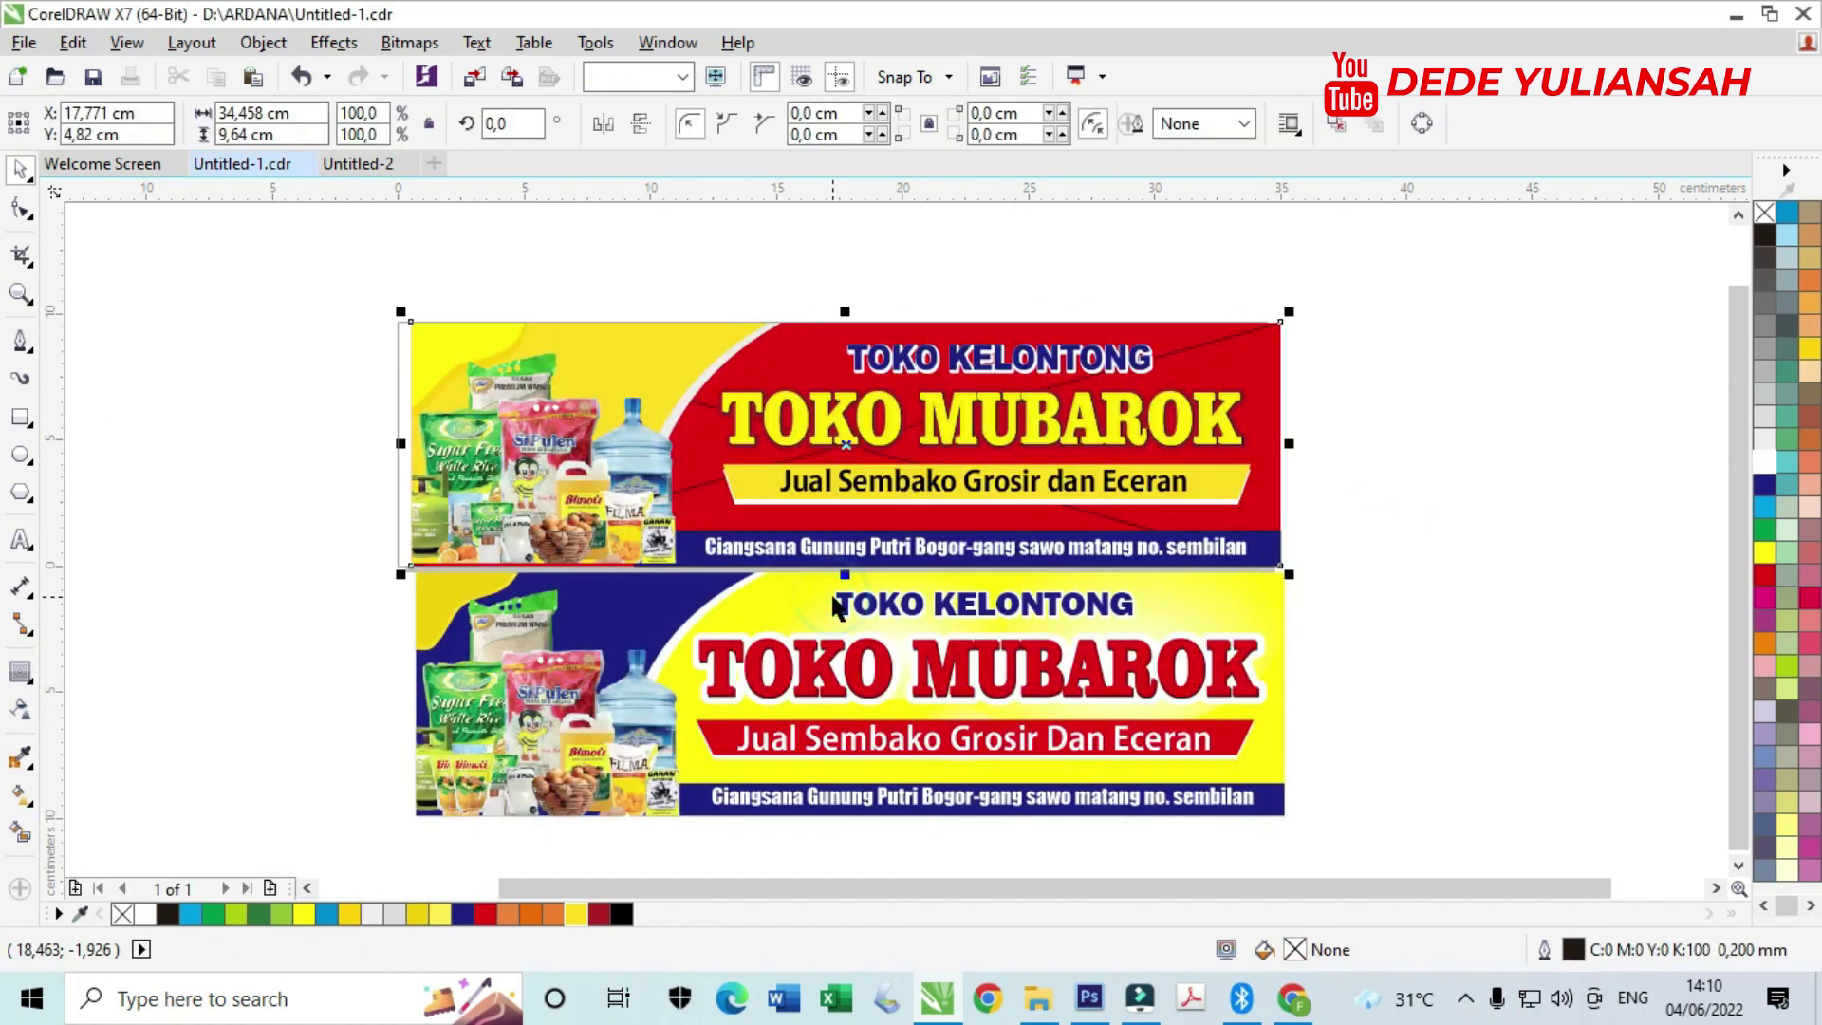
- Set the frame type of the emptied red background rectangle to None
{"action": "right_click", "coordinate": [1263, 367]}
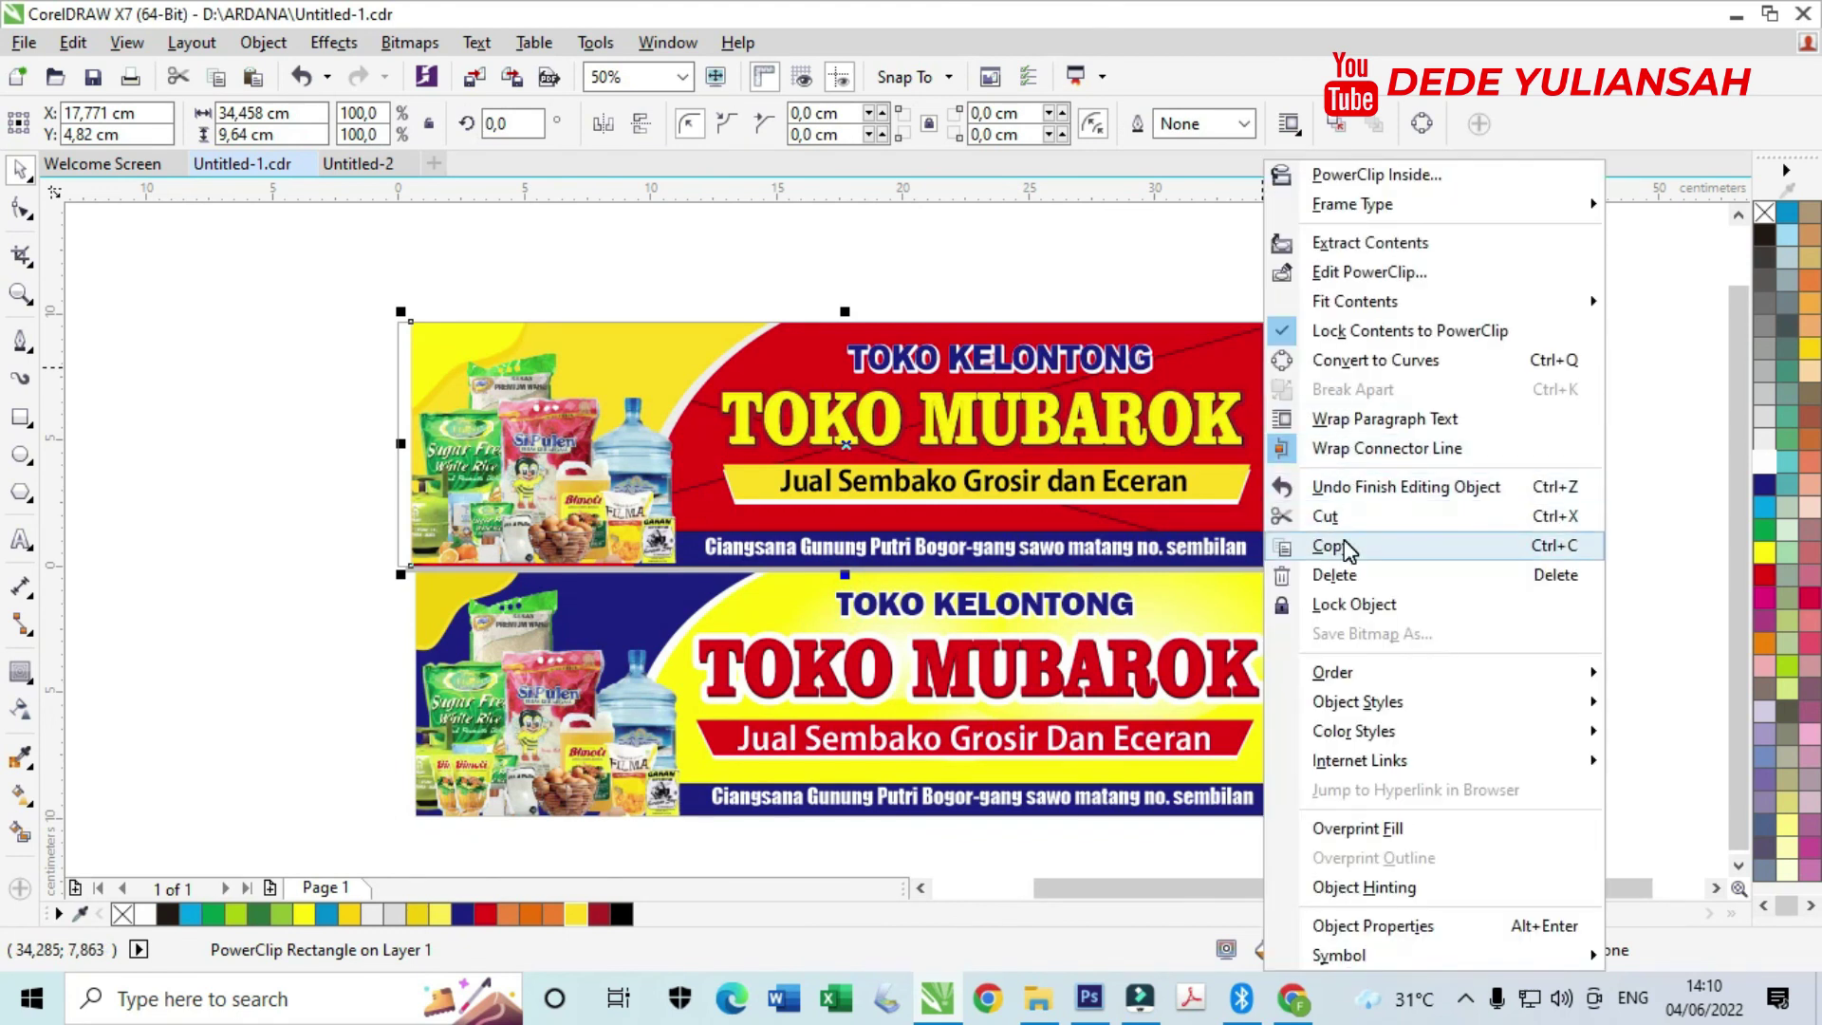
{"action": "mouse_move", "coordinate": [1352, 205]}
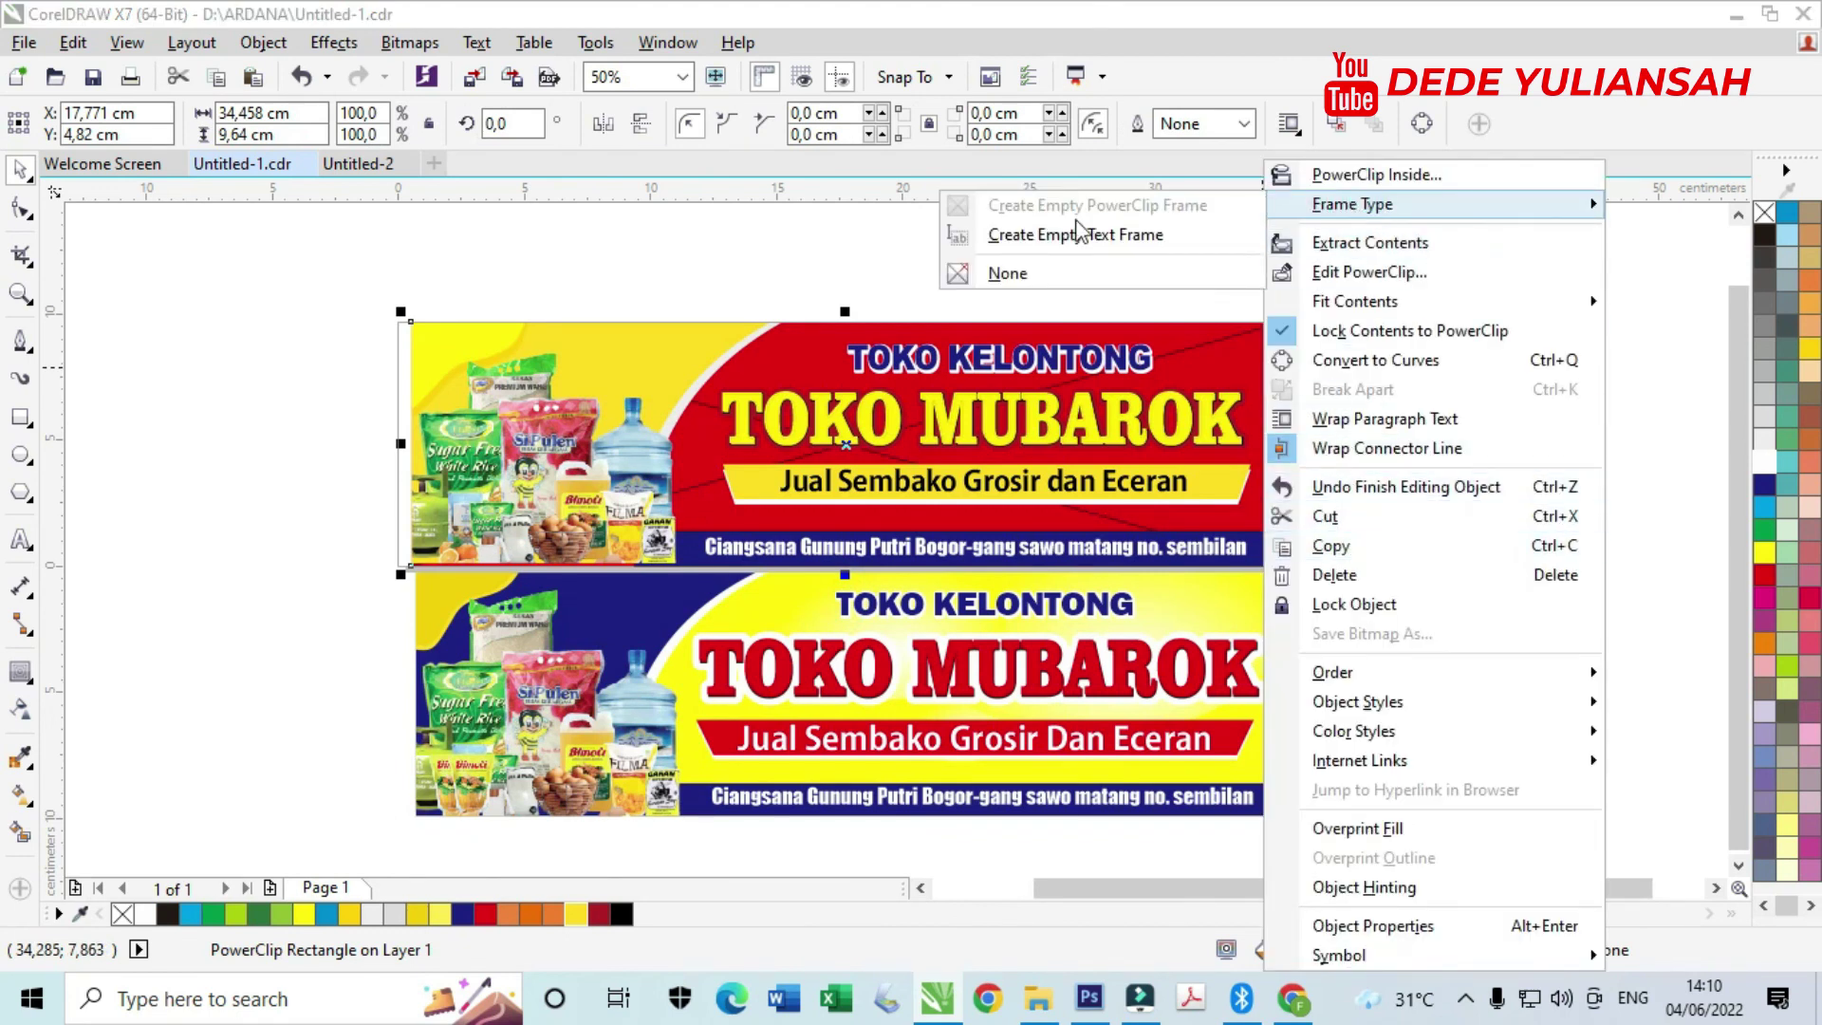
{"action": "left_click", "coordinate": [1048, 273]}
{"action": "key", "text": "Escape"}
{"action": "scroll", "coordinate": [1017, 435], "scroll_direction": "down", "scroll_amount": 1}
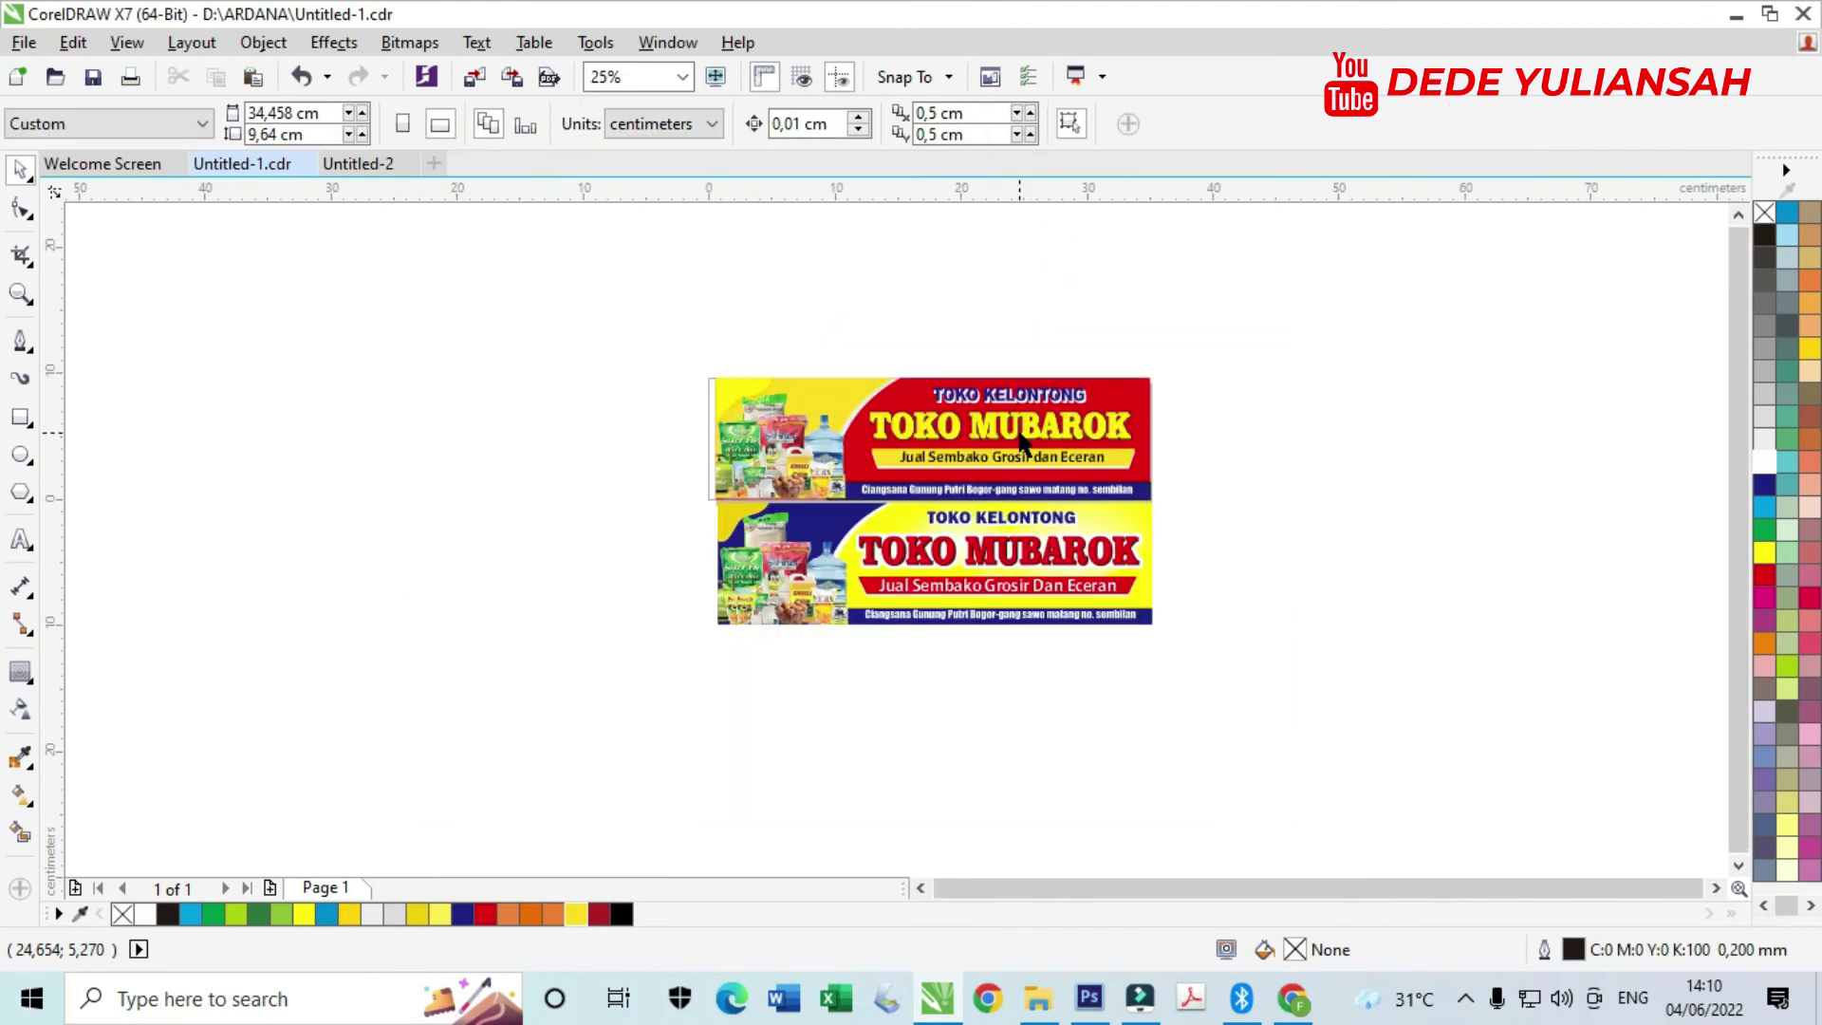
{"action": "scroll", "coordinate": [782, 435], "scroll_direction": "up", "scroll_amount": 1}
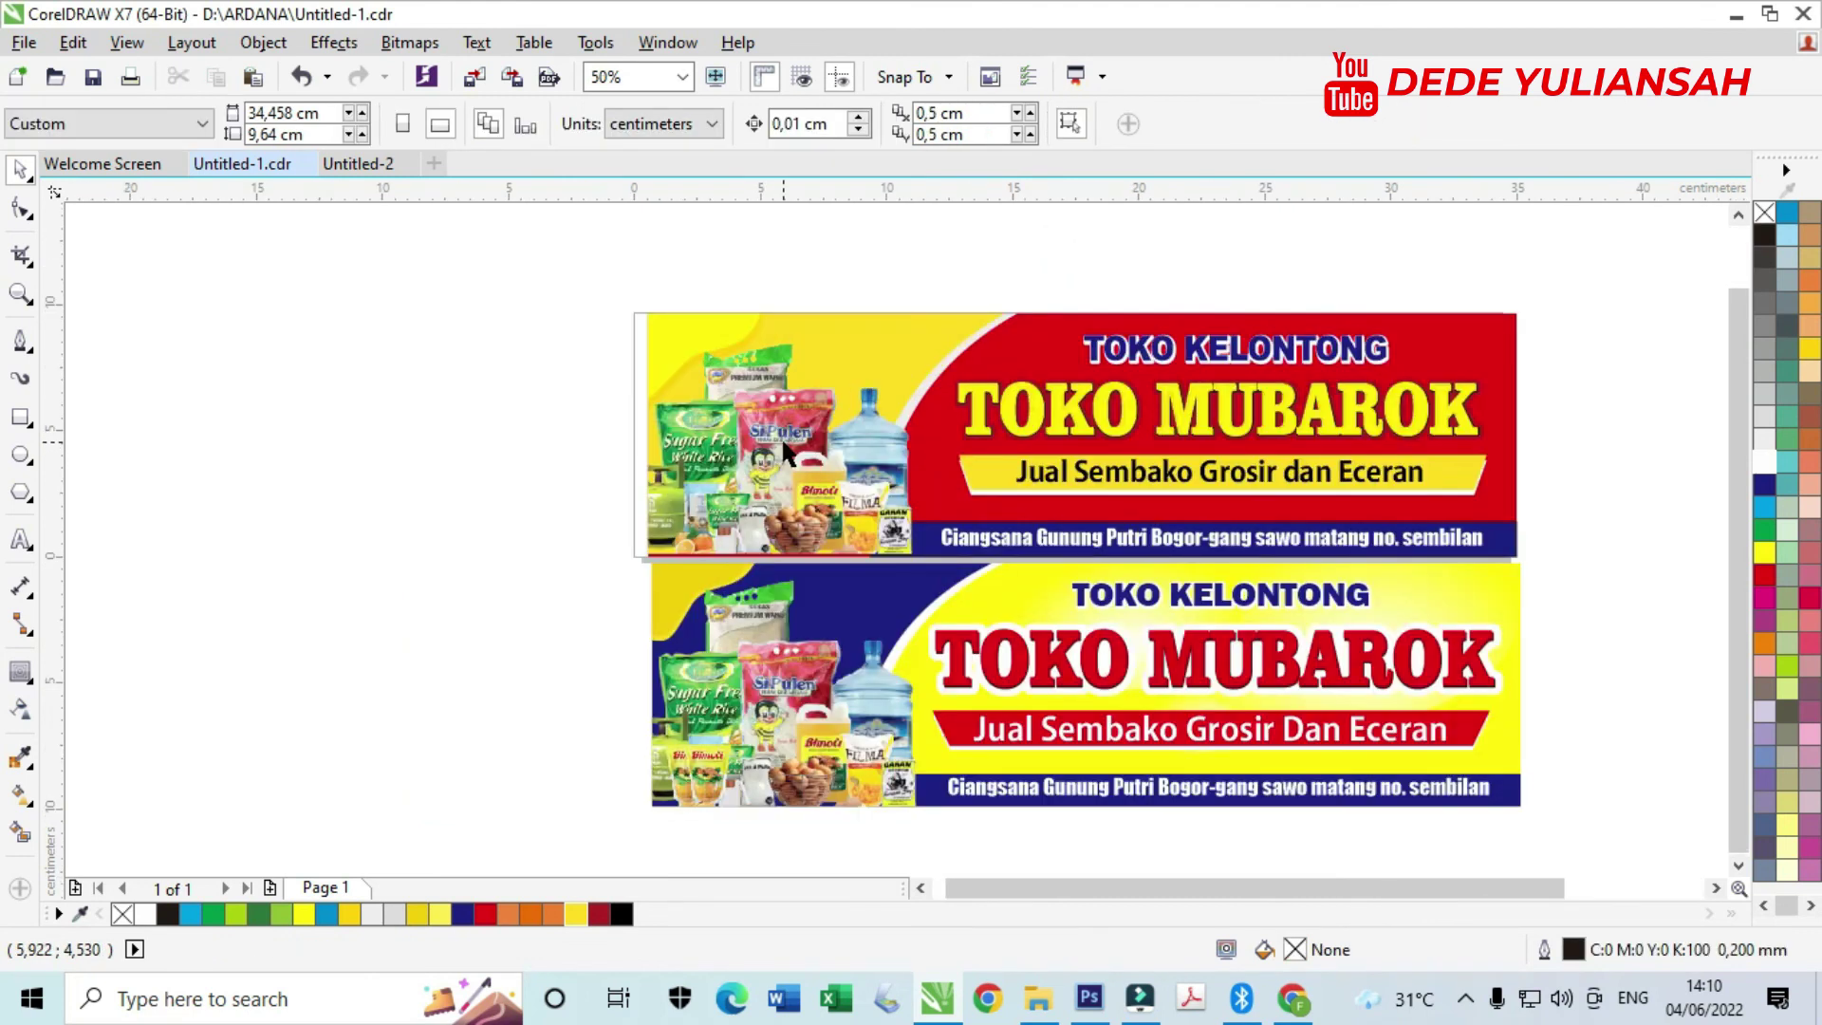